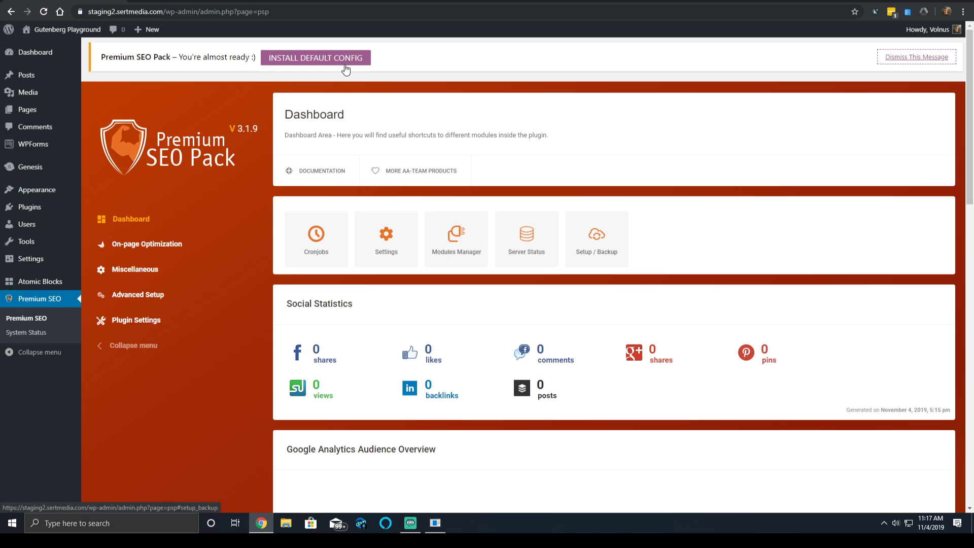
Open the plugin's default configuration setup, check the SEO import sources keeping Yoast WordPress SEO, and install the default settings
left_click(345, 65)
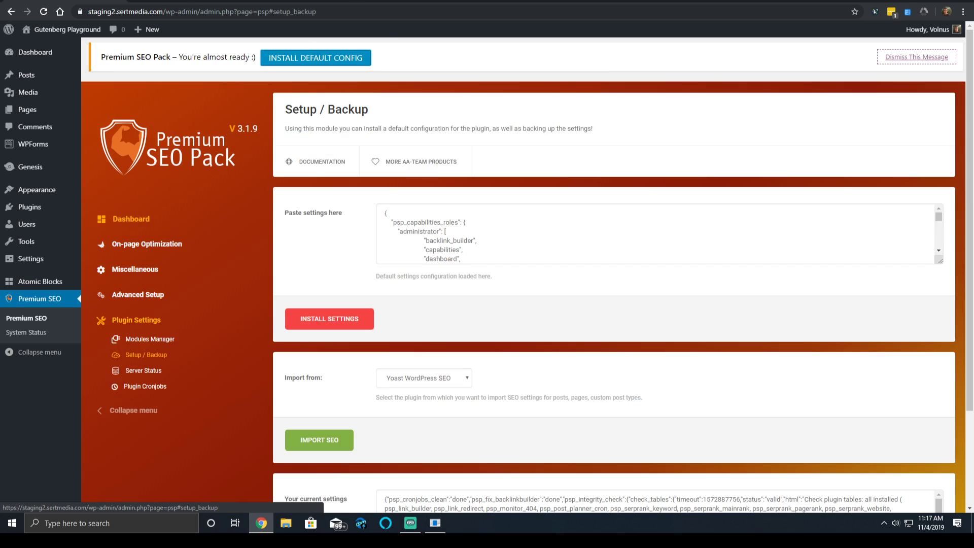
scroll(381, 290, "down", 2)
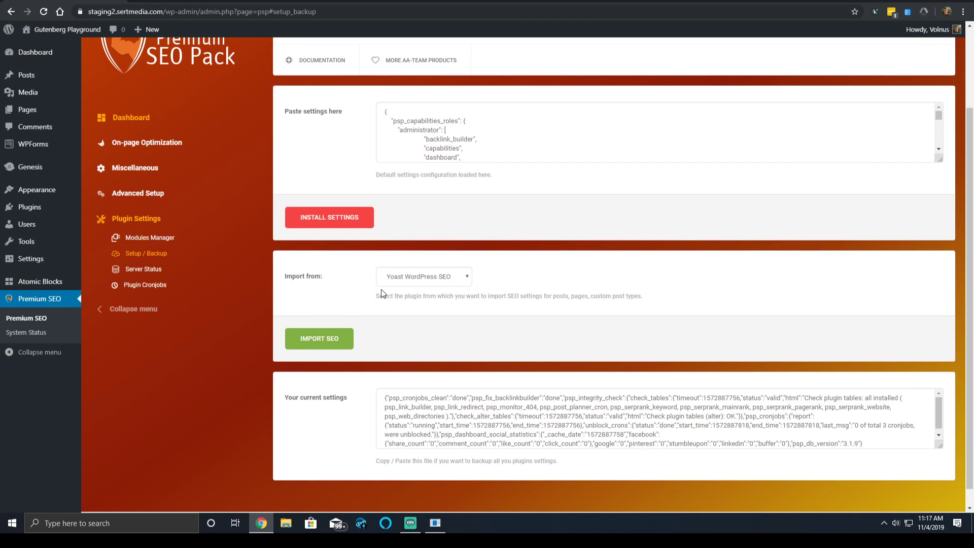
left_click(427, 282)
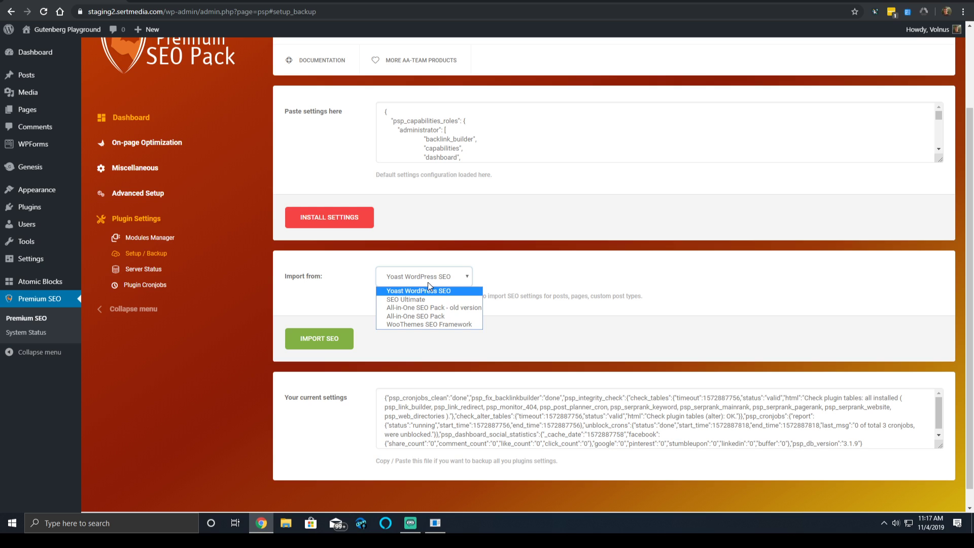
left_click(439, 283)
scroll(437, 244, "up", 2)
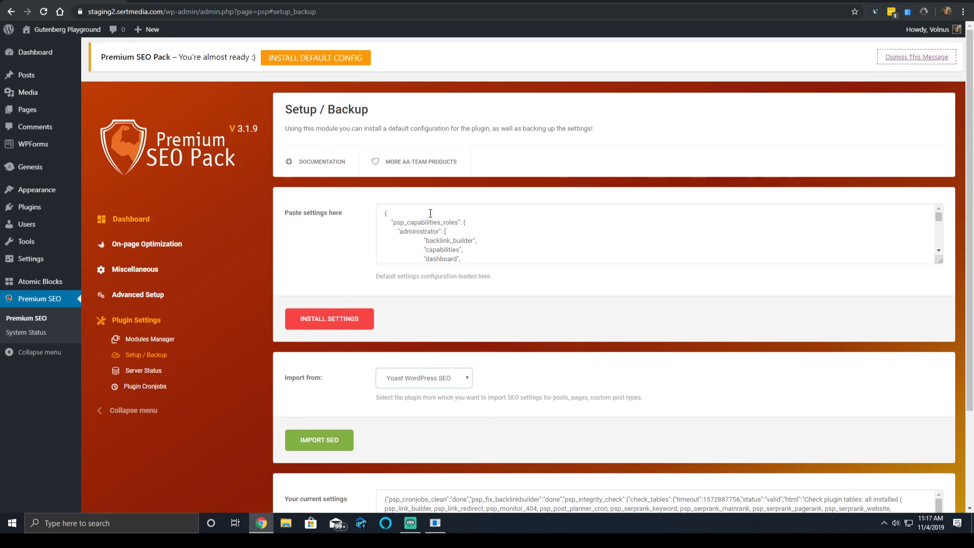
scroll(422, 281, "down", 2)
scroll(359, 309, "up", 2)
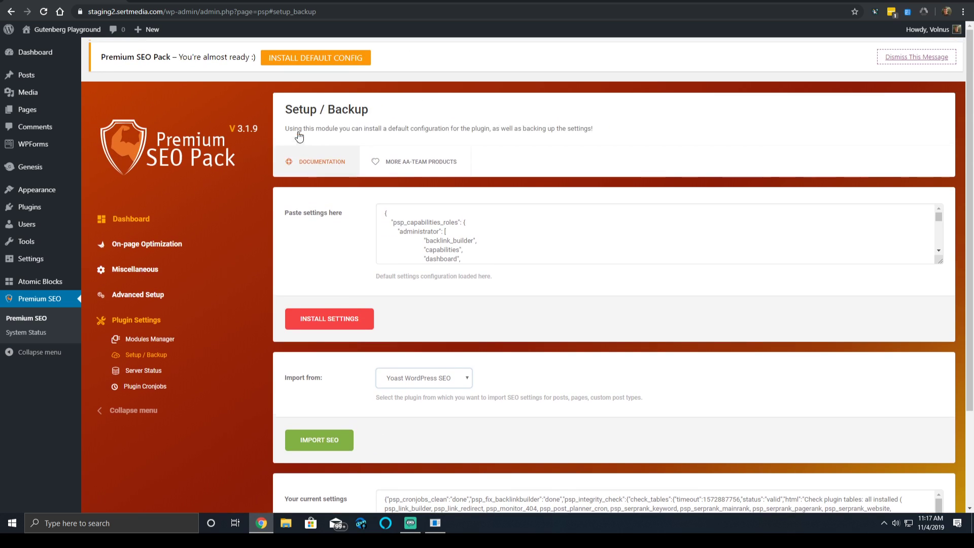
left_click(355, 326)
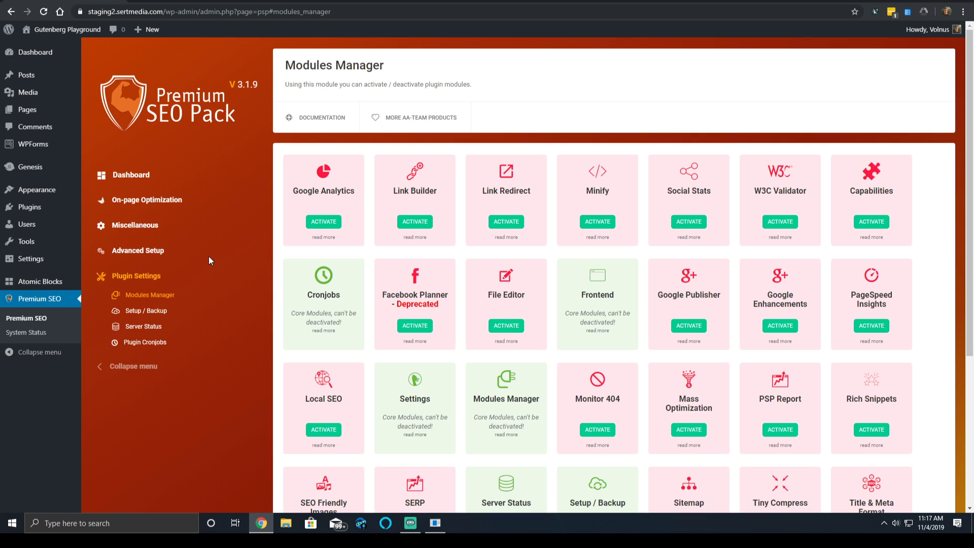
Look through the available plugin modules and which of them are core or still inactive
scroll(445, 218, "down", 5)
scroll(436, 226, "up", 2)
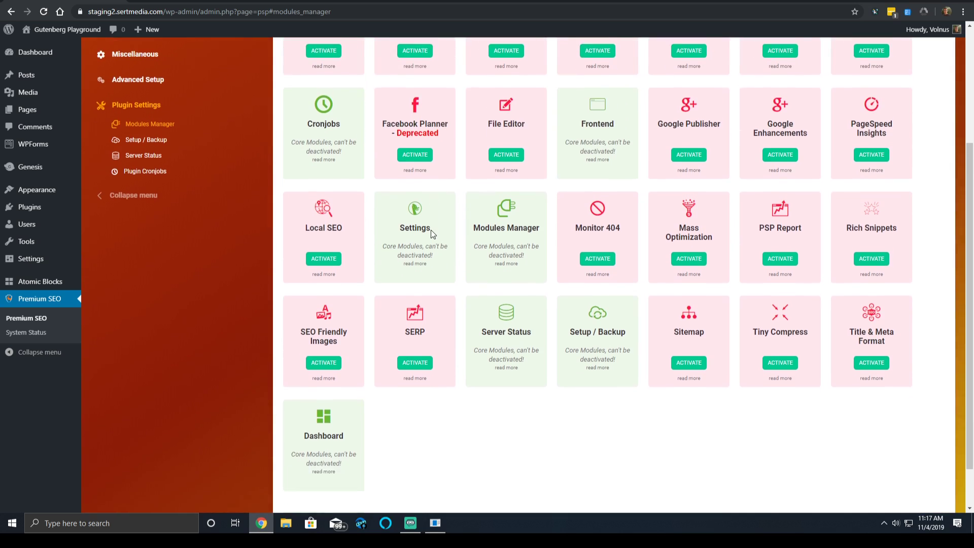
scroll(431, 229, "down", 2)
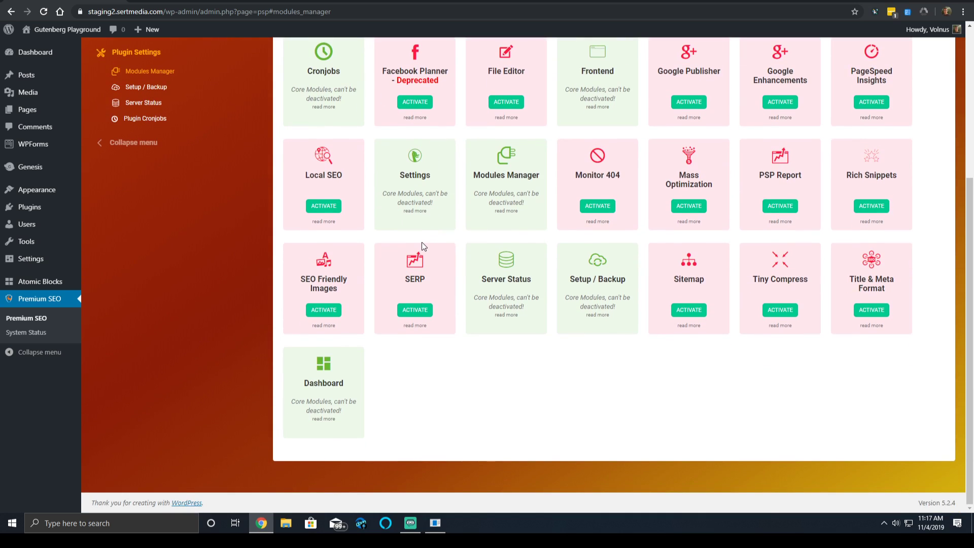
scroll(421, 242, "up", 5)
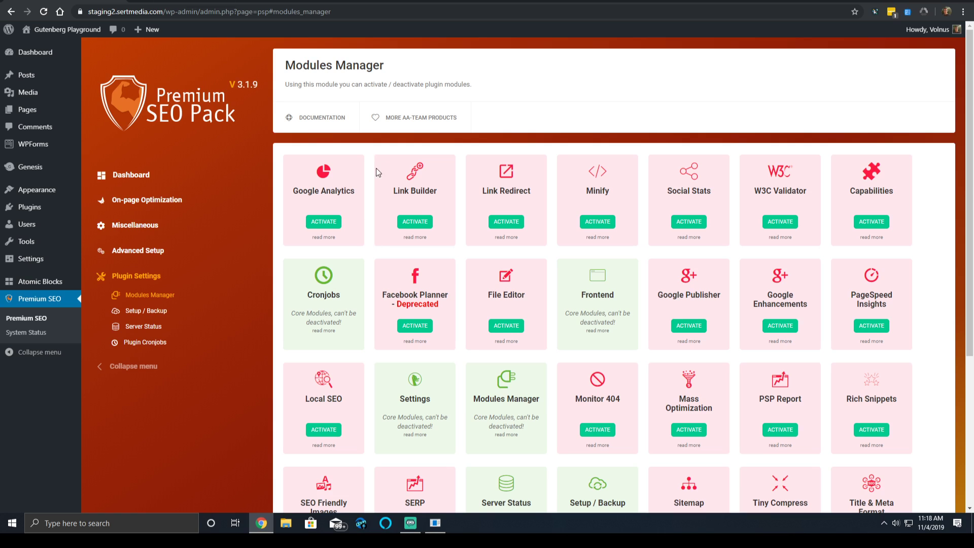
scroll(425, 298, "down", 3)
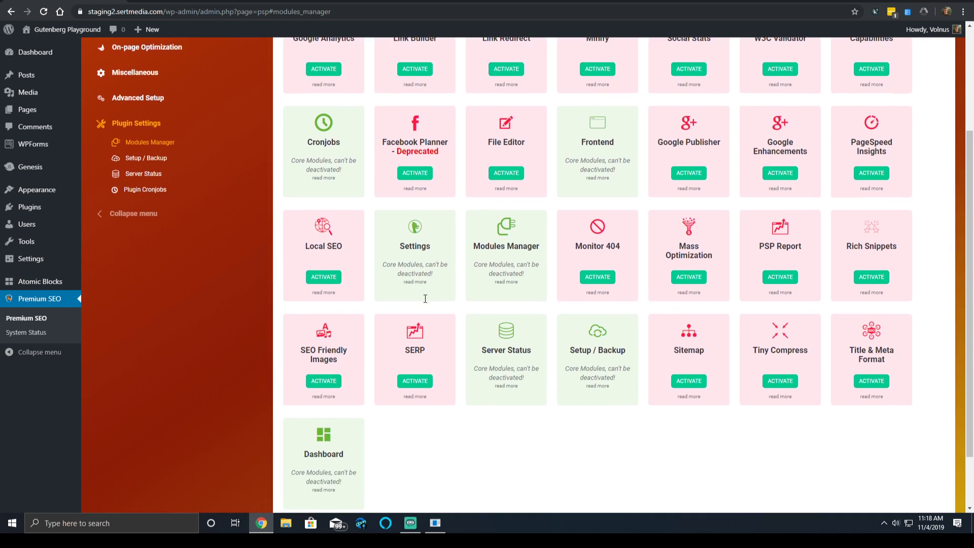
scroll(425, 298, "up", 1)
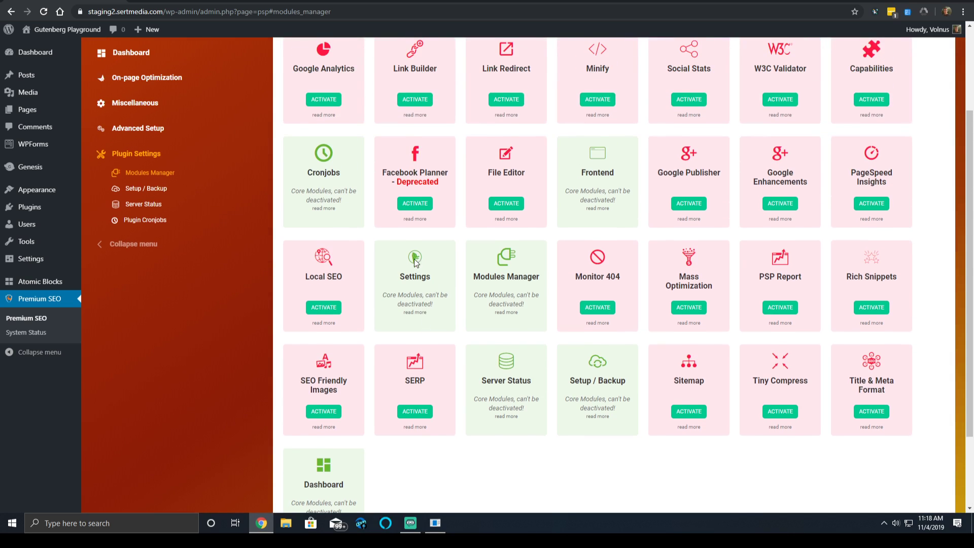
scroll(428, 269, "up", 3)
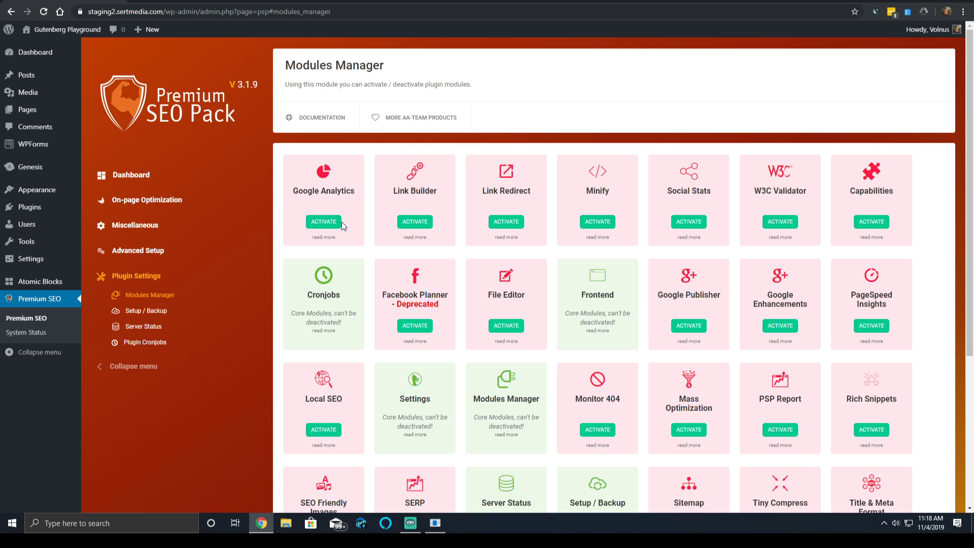
Activate the Google Analytics, Link Builder, Link Redirect, Minify, Social Stats, W3C Validator and Capabilities modules
left_click(341, 221)
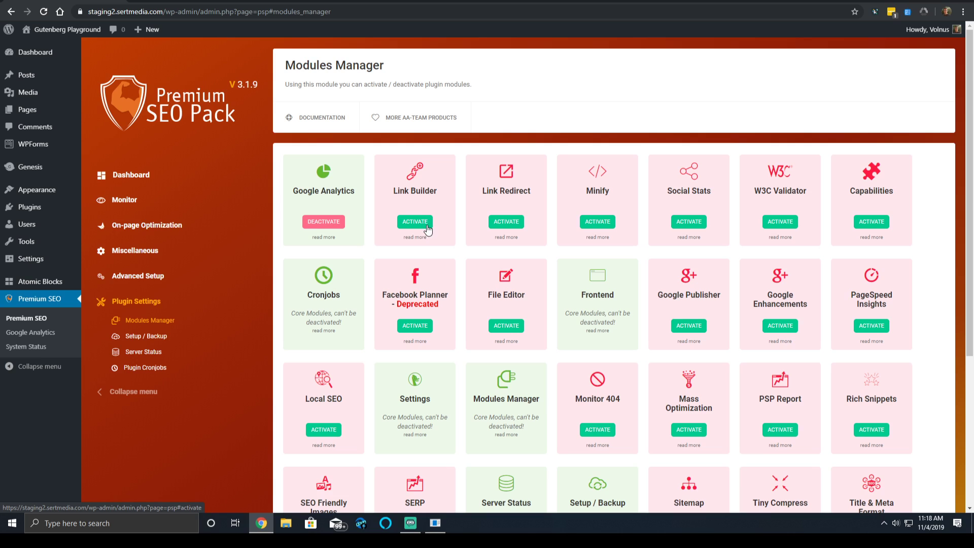
left_click(426, 226)
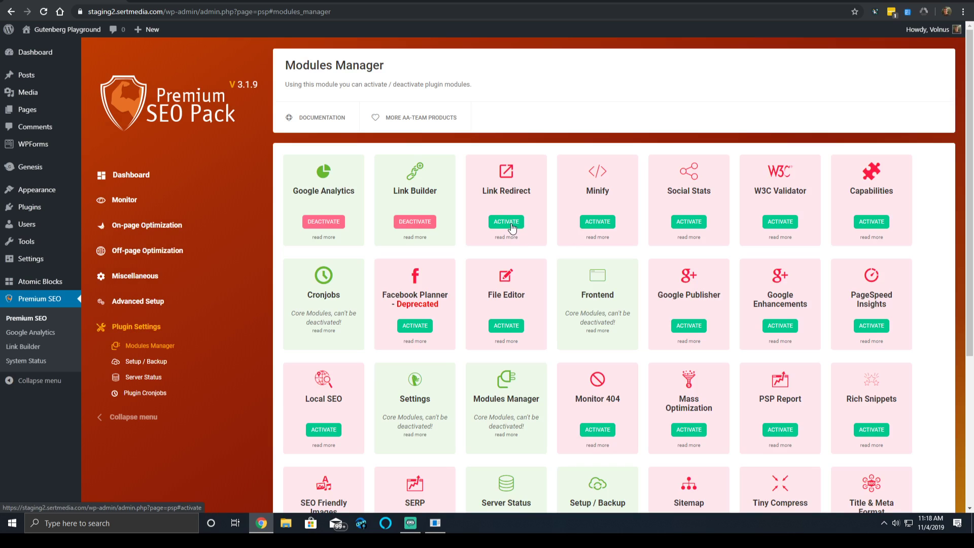
left_click(515, 223)
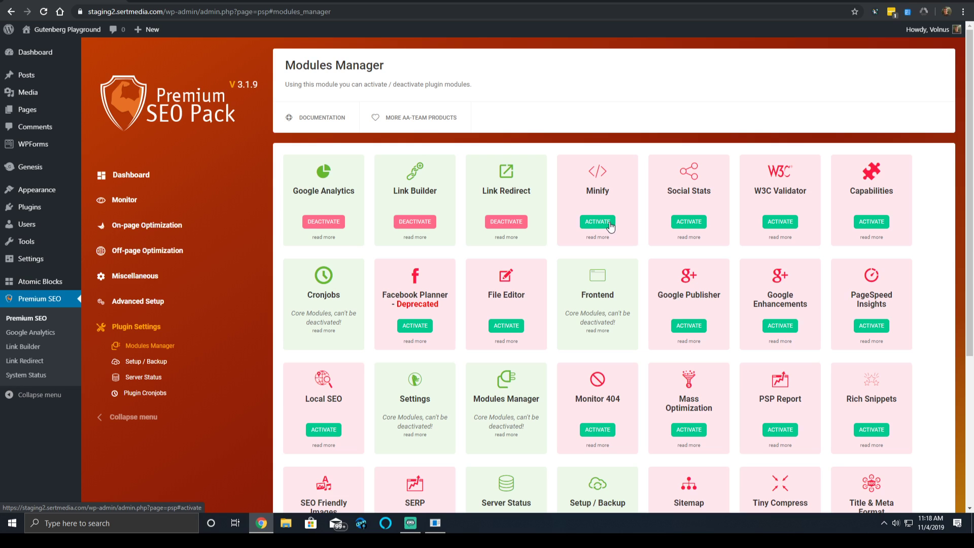
left_click(601, 222)
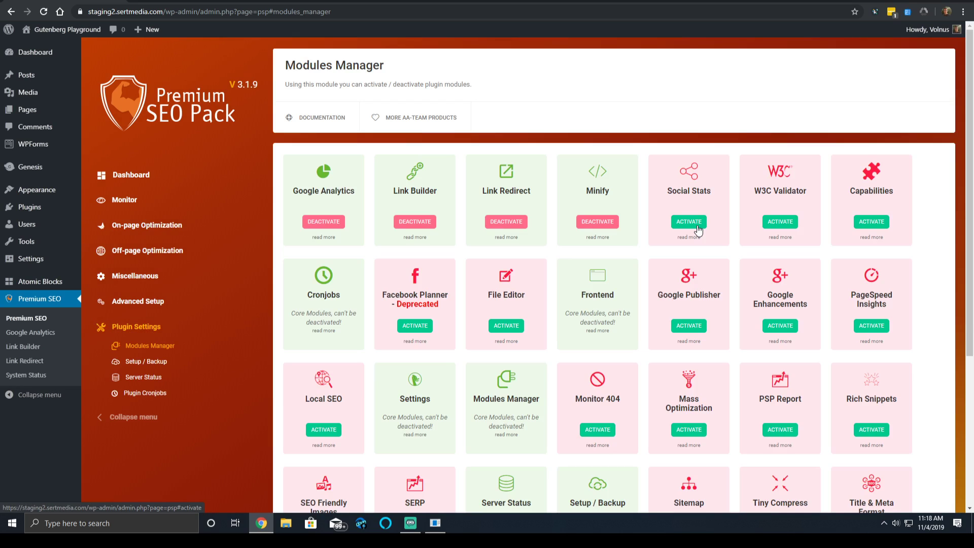
left_click(690, 223)
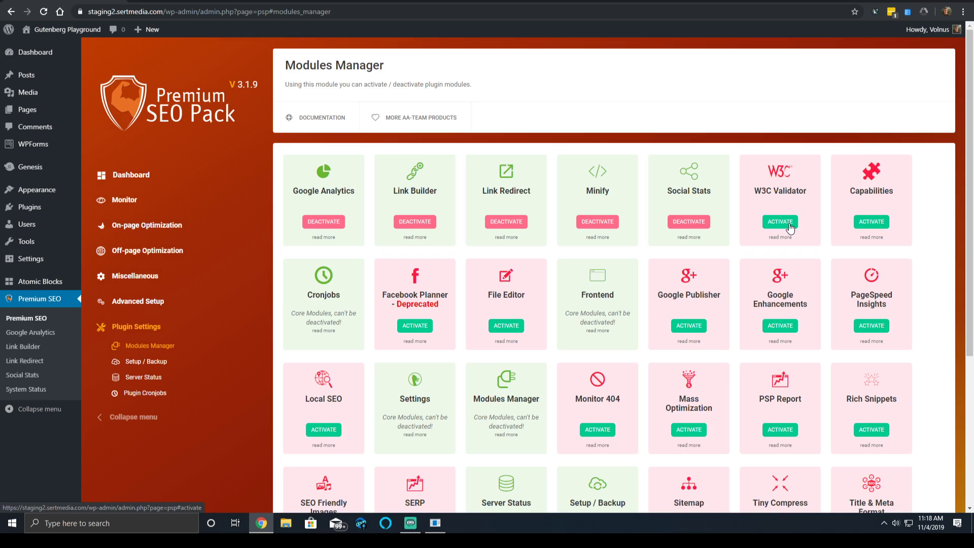
left_click(789, 222)
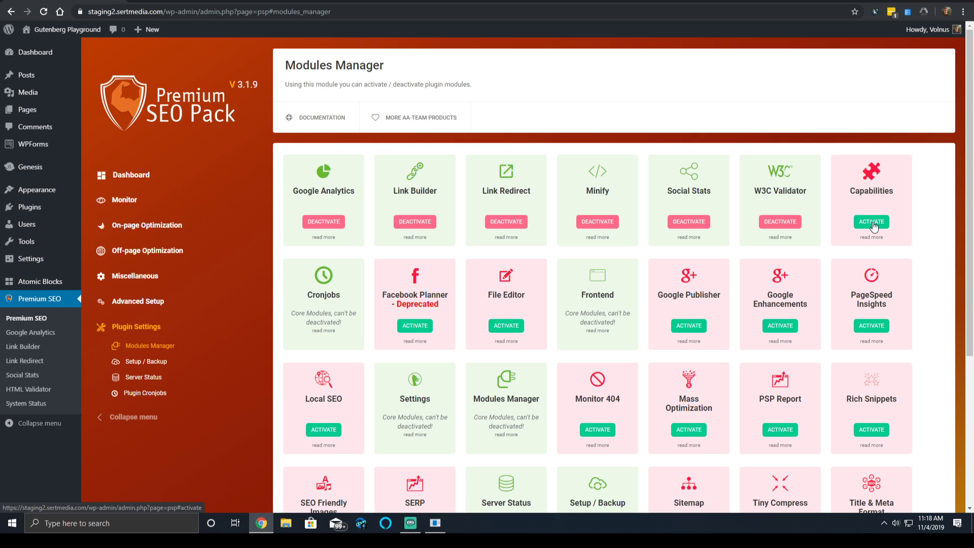
left_click(872, 223)
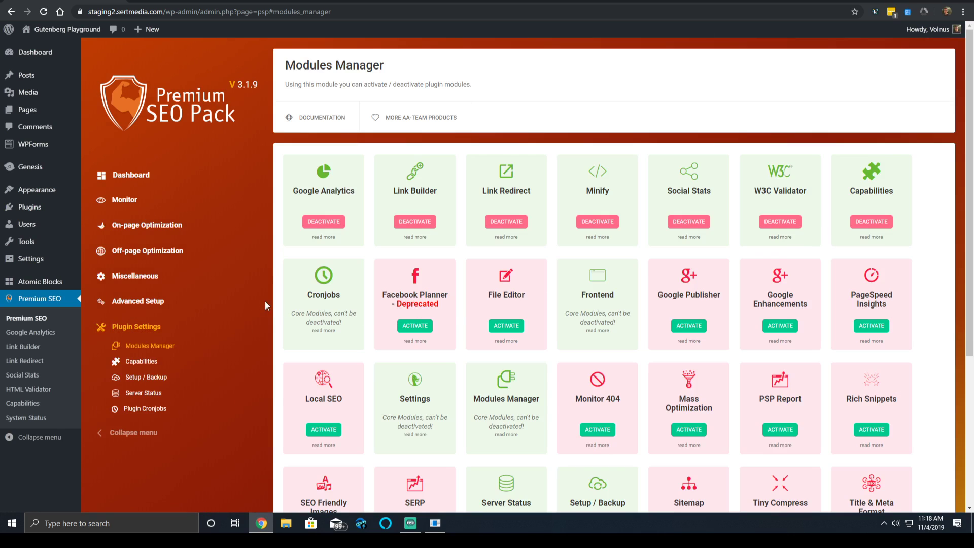
Activate the File Editor, Google Publisher, Google Enhancements and PageSpeed Insights modules, skipping the deprecated Facebook Planner
left_click(506, 325)
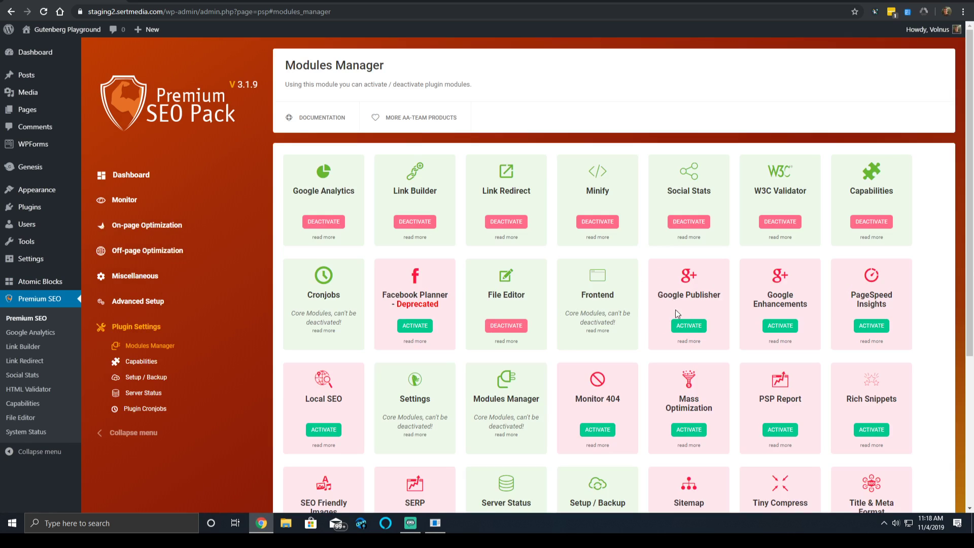
left_click(690, 326)
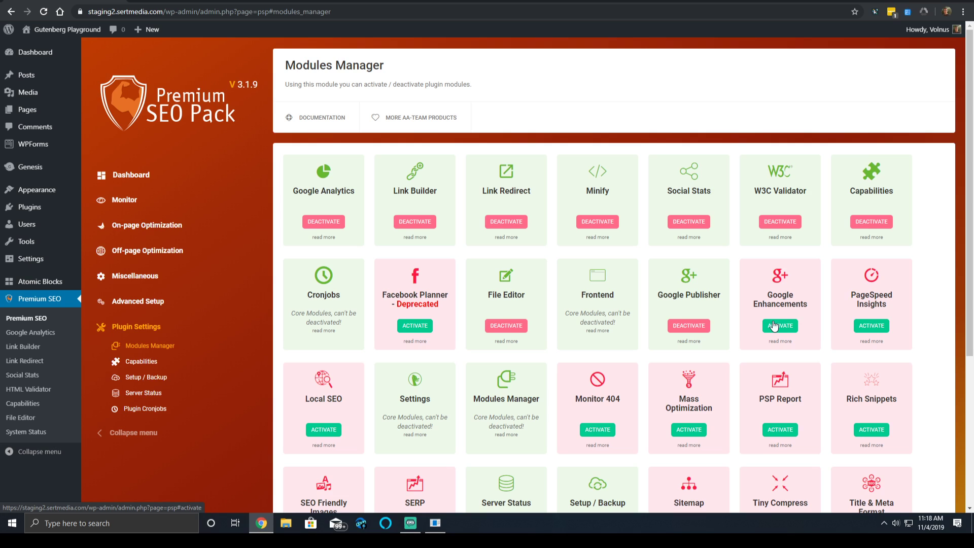
left_click(781, 326)
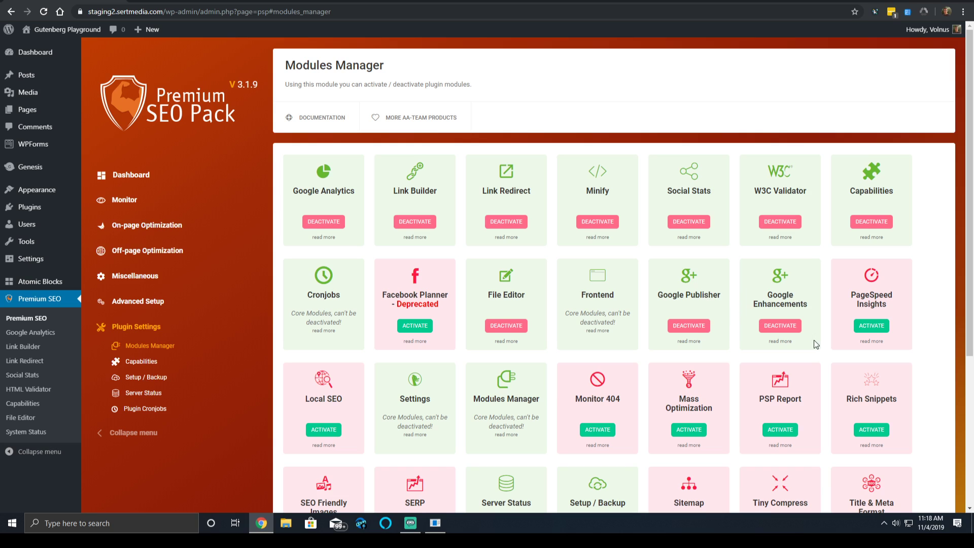
left_click(871, 326)
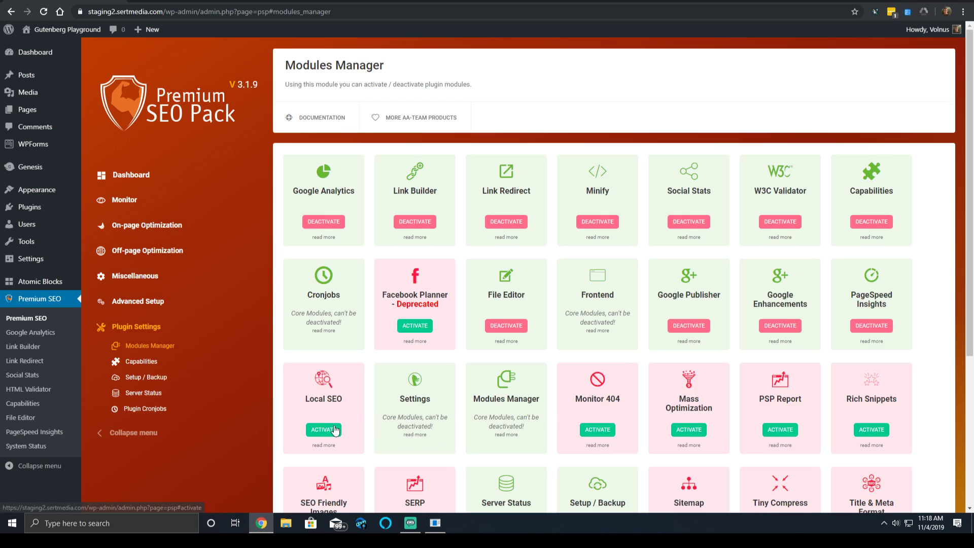
Activate the Local SEO, Monitor 404, Mass Optimization, PSP Report and Rich Snippets modules
left_click(334, 430)
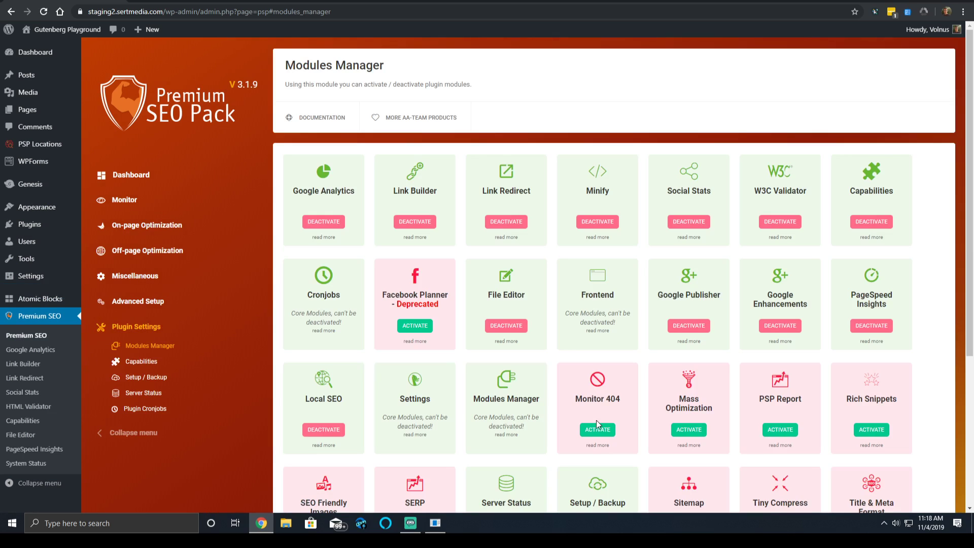
left_click(596, 430)
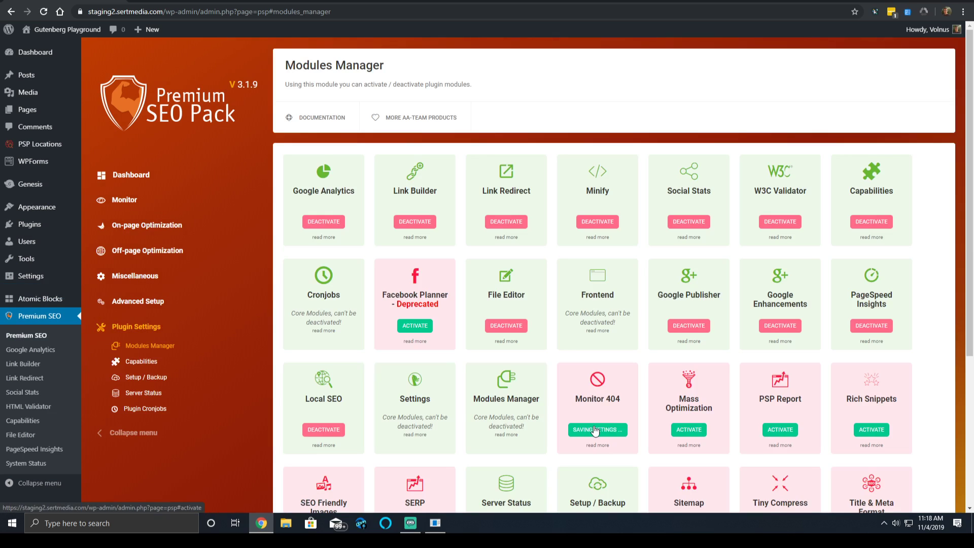
scroll(626, 341, "down", 3)
scroll(693, 334, "down", 2)
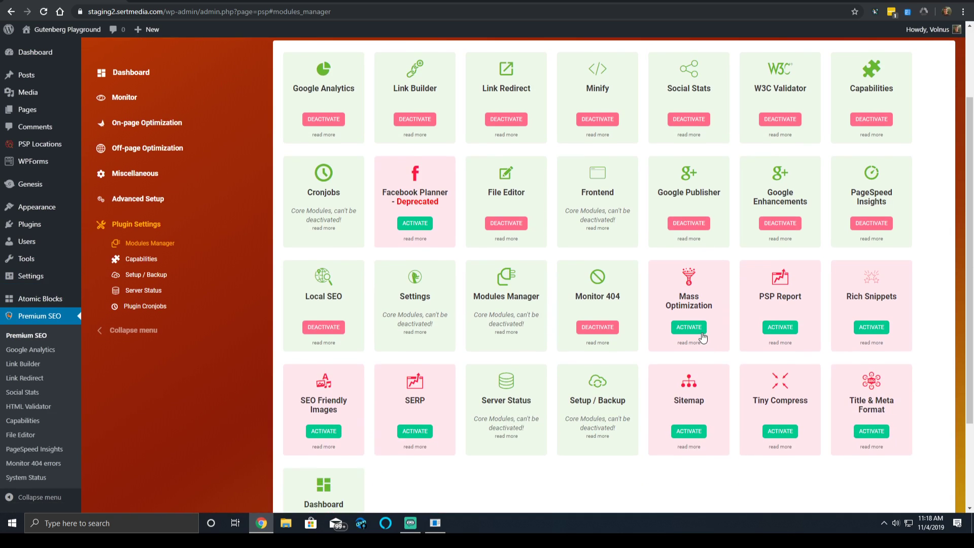
left_click(698, 327)
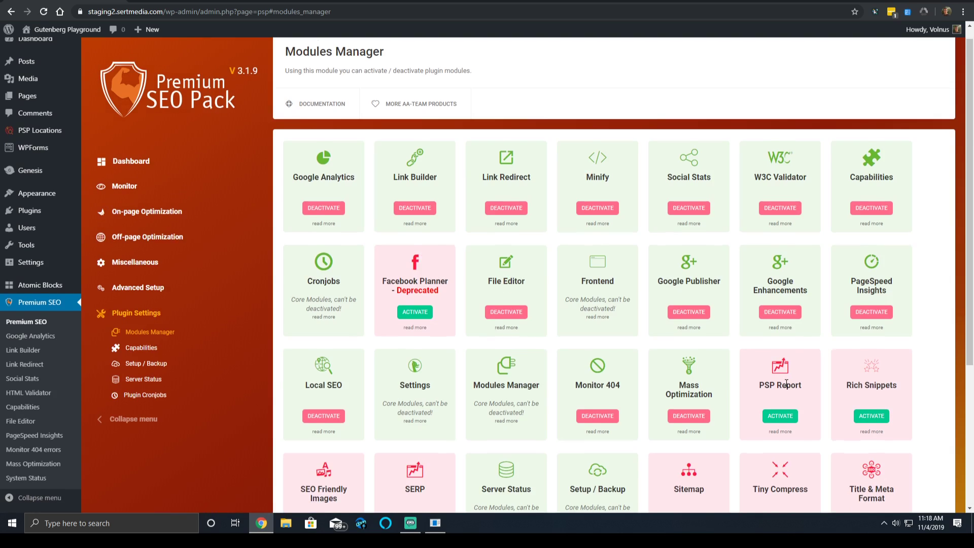
scroll(783, 336, "down", 2)
left_click(780, 314)
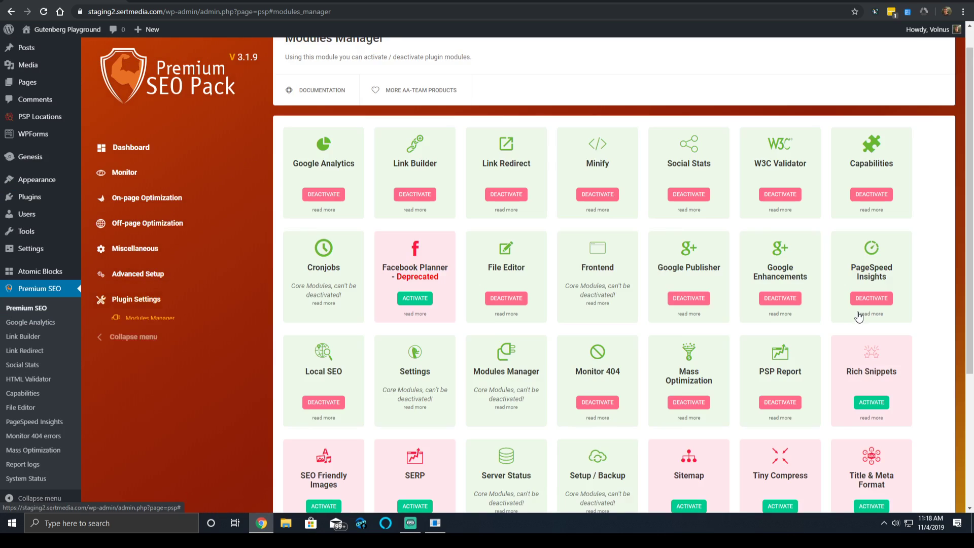
scroll(870, 323, "down", 2)
left_click(871, 301)
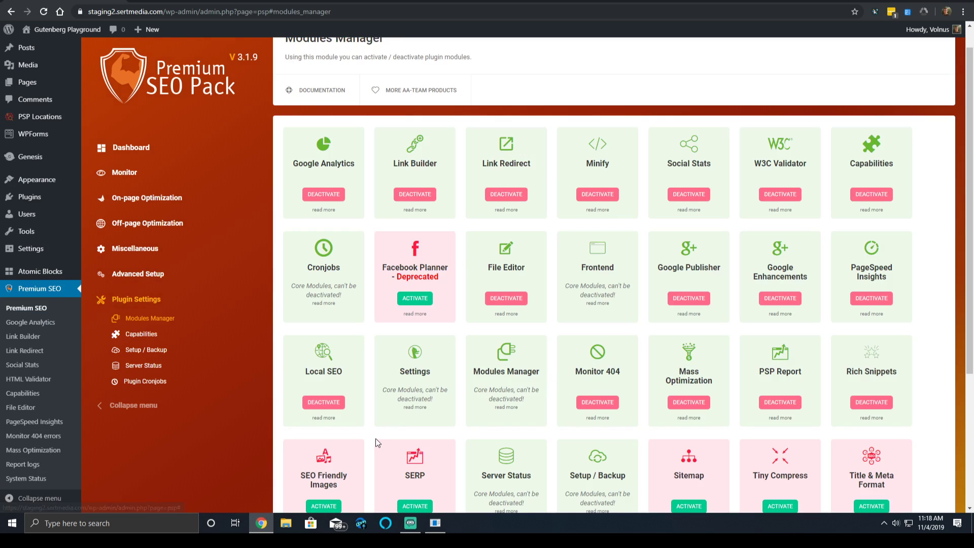
Activate the SEO Friendly Images, SERP, Sitemap, Tiny Compress and Title & Meta Format modules
scroll(377, 442, "down", 1)
left_click(324, 455)
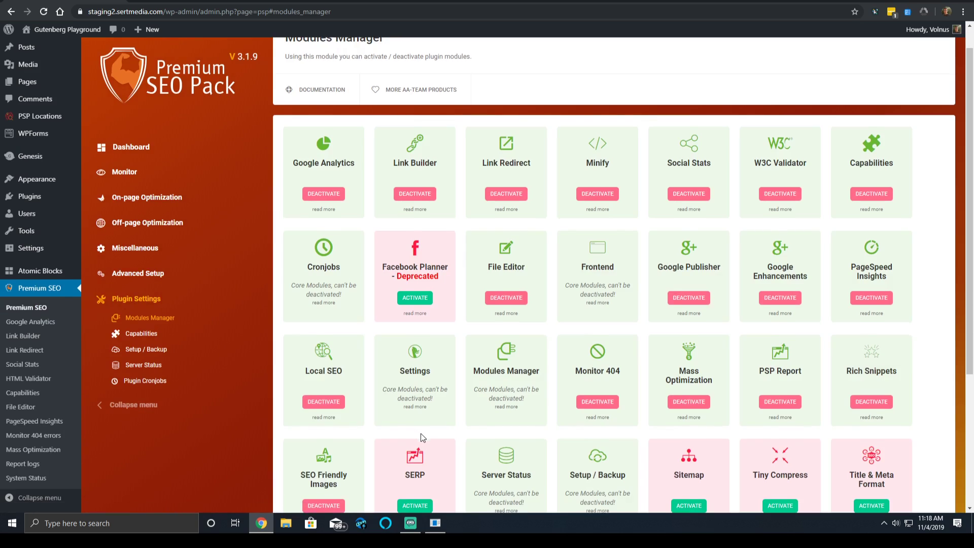
scroll(421, 433, "down", 2)
left_click(414, 405)
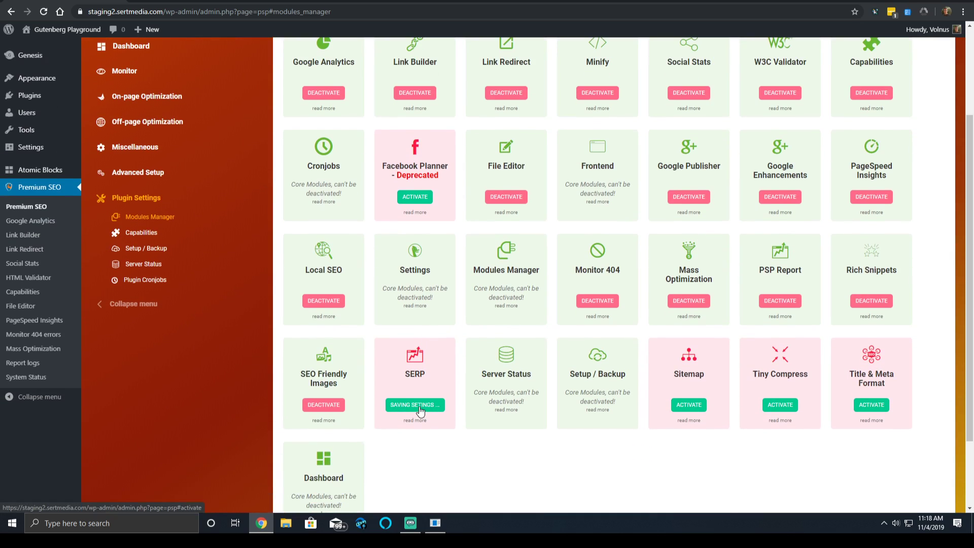
scroll(733, 394, "down", 3)
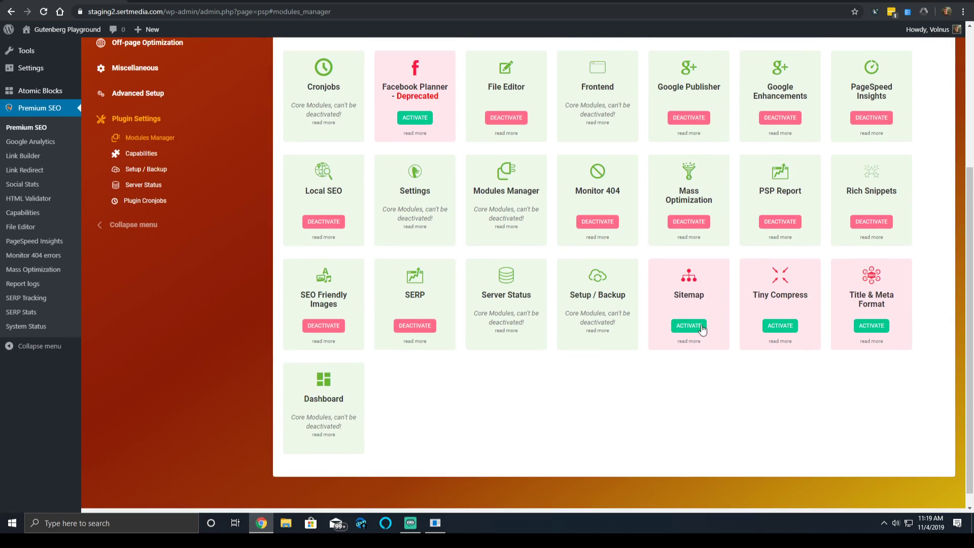
left_click(702, 334)
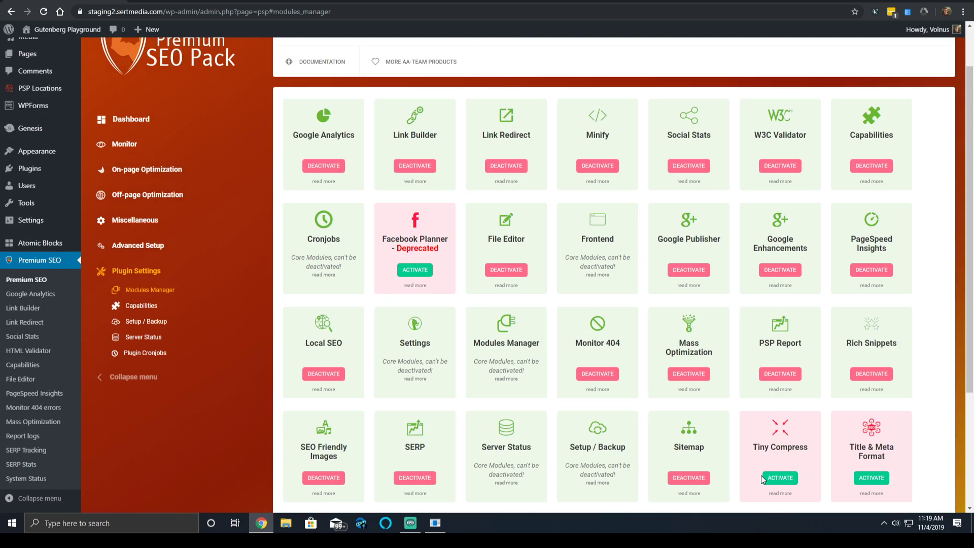
left_click(774, 477)
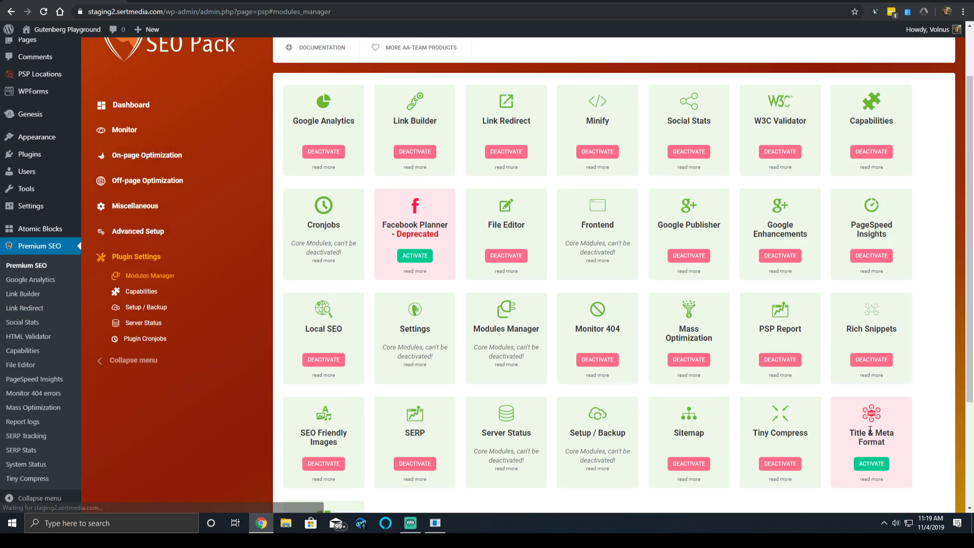
left_click(870, 476)
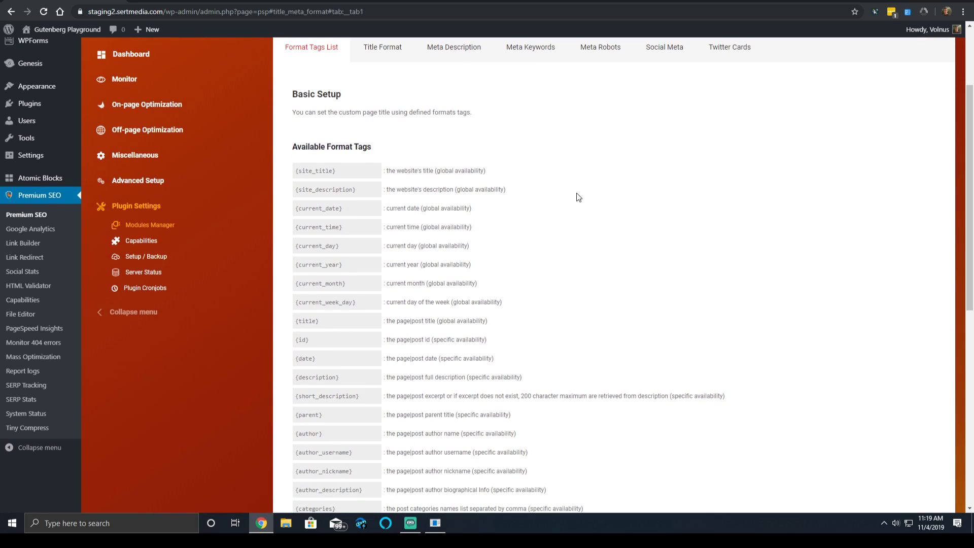
Check in the Modules Manager which Premium SEO Pack modules are active
scroll(544, 285, "up", 2)
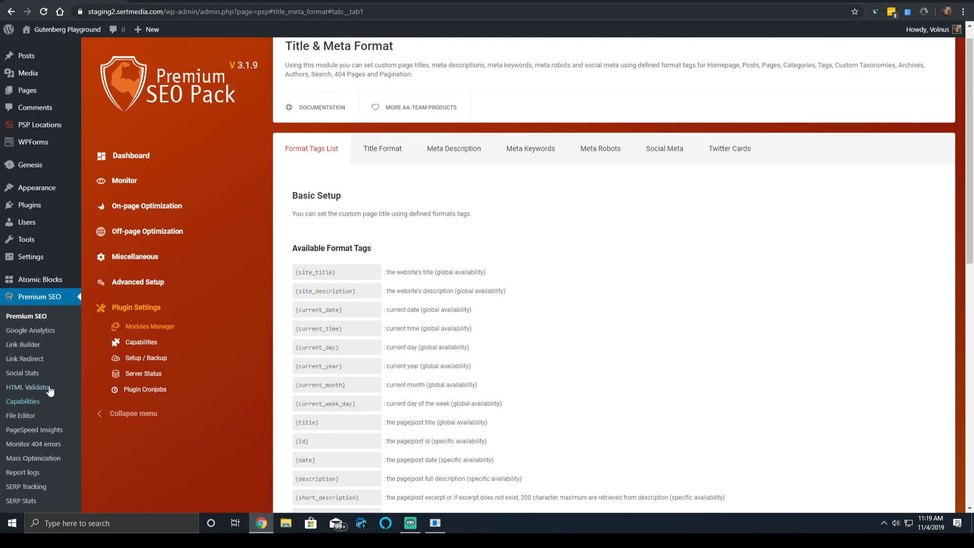
left_click(150, 326)
scroll(381, 306, "down", 4)
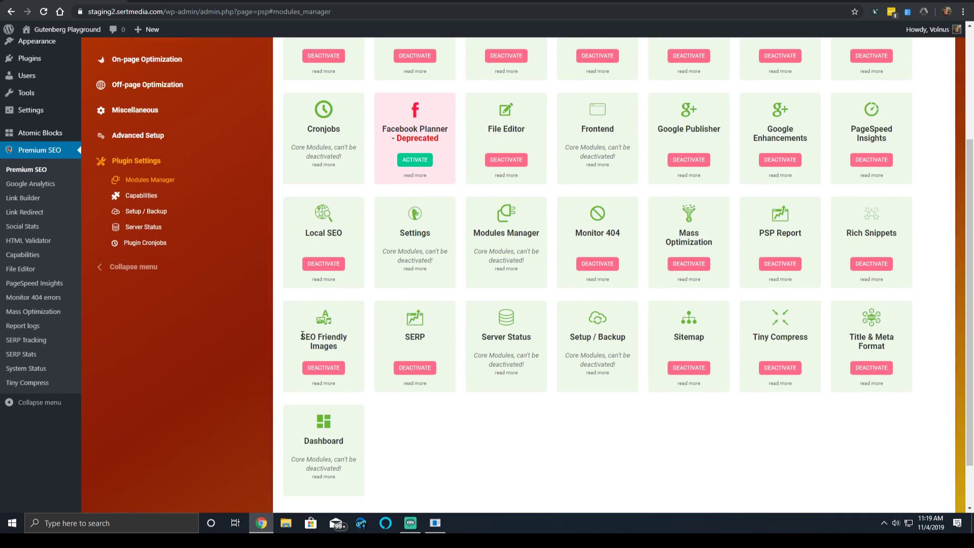
scroll(375, 308, "up", 3)
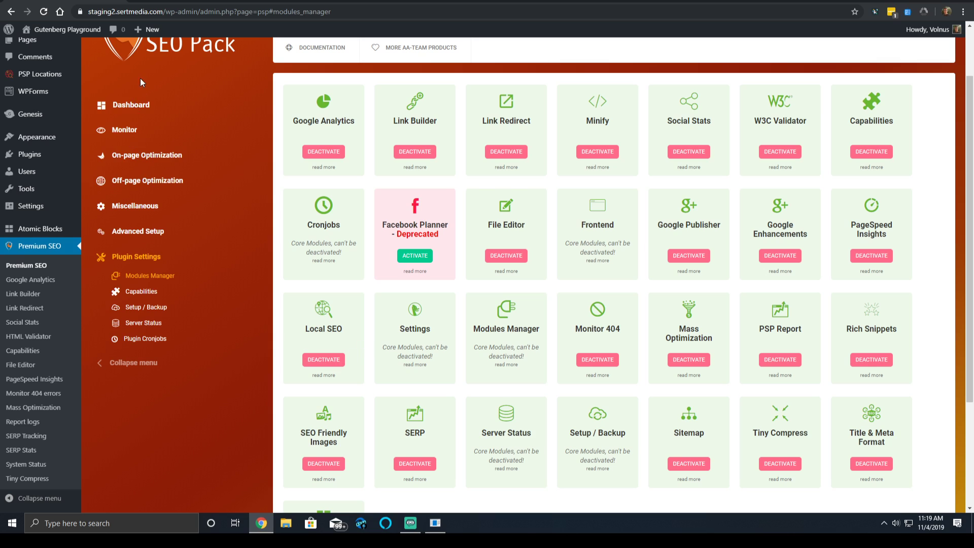
Examine the plugin dashboard's module shortcuts, Social Statistics, support link and Changelog
left_click(129, 103)
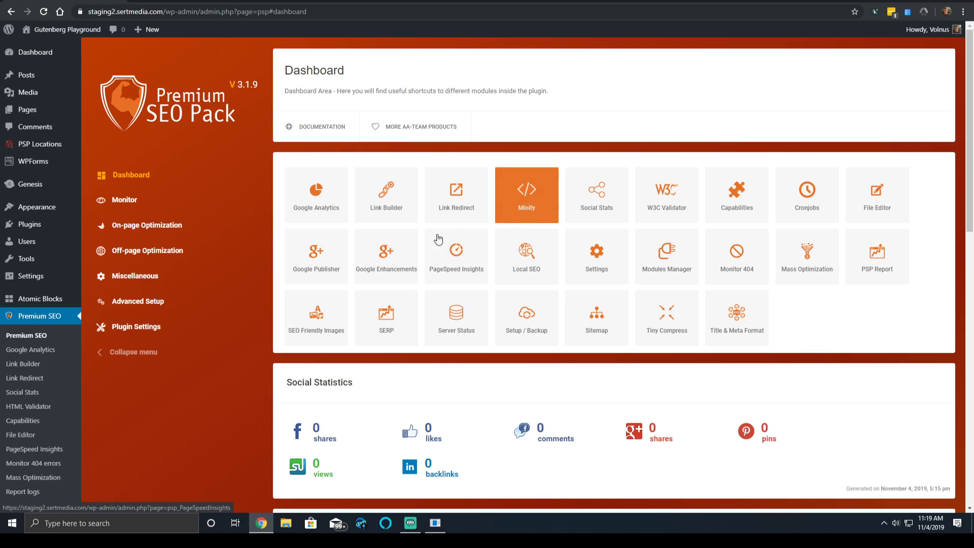
scroll(430, 236, "down", 1)
scroll(430, 238, "down", 4)
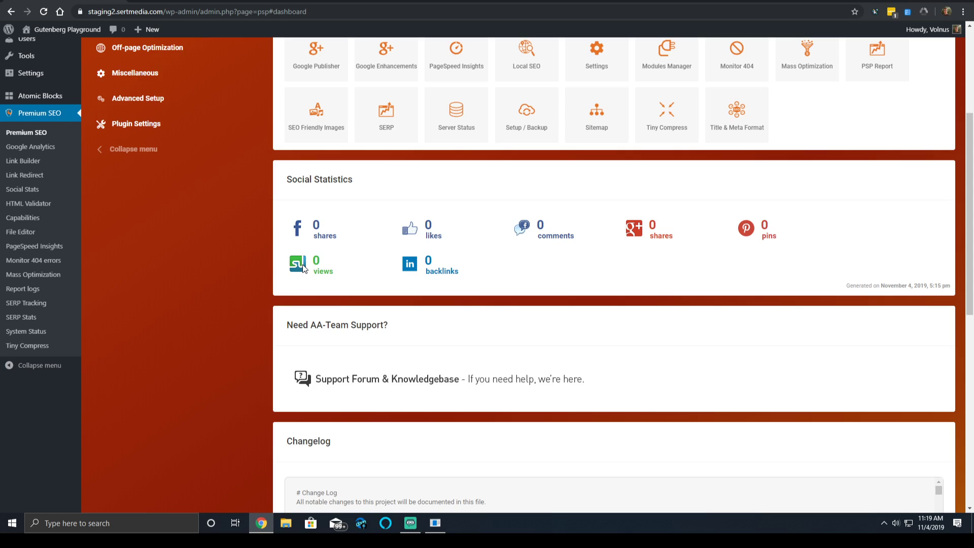
left_click_drag(304, 265, 354, 266)
double_click(652, 226)
scroll(659, 254, "down", 1)
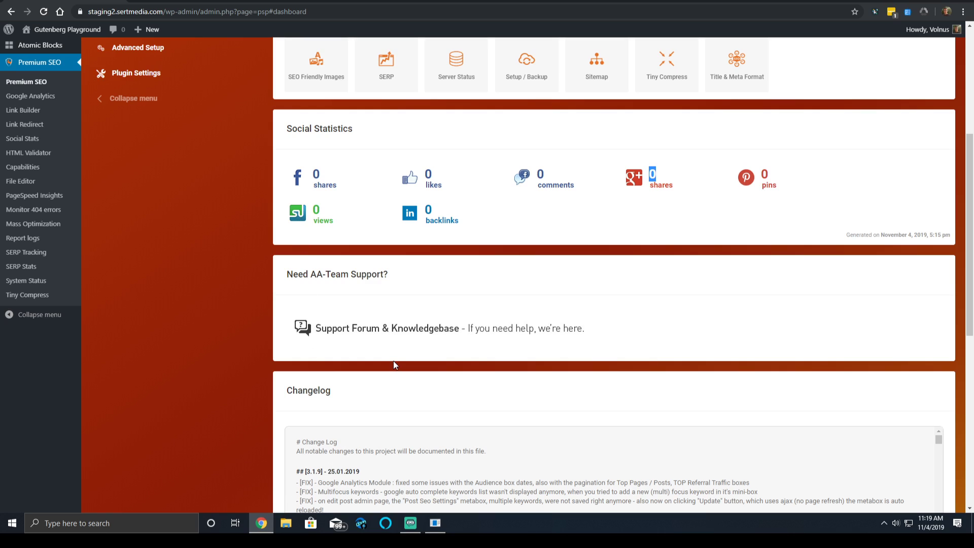
scroll(391, 355, "down", 1)
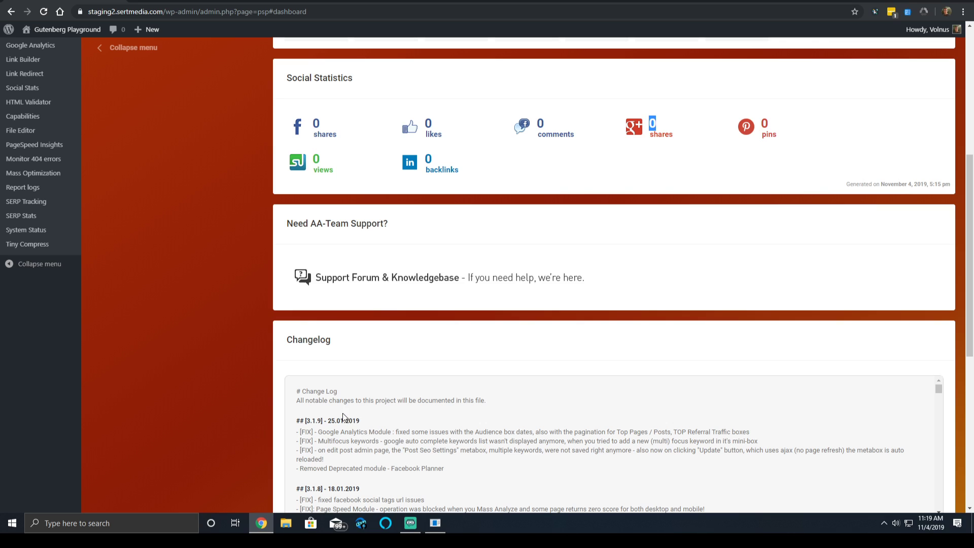
scroll(343, 417, "down", 4)
left_click(340, 435)
scroll(340, 435, "up", 4)
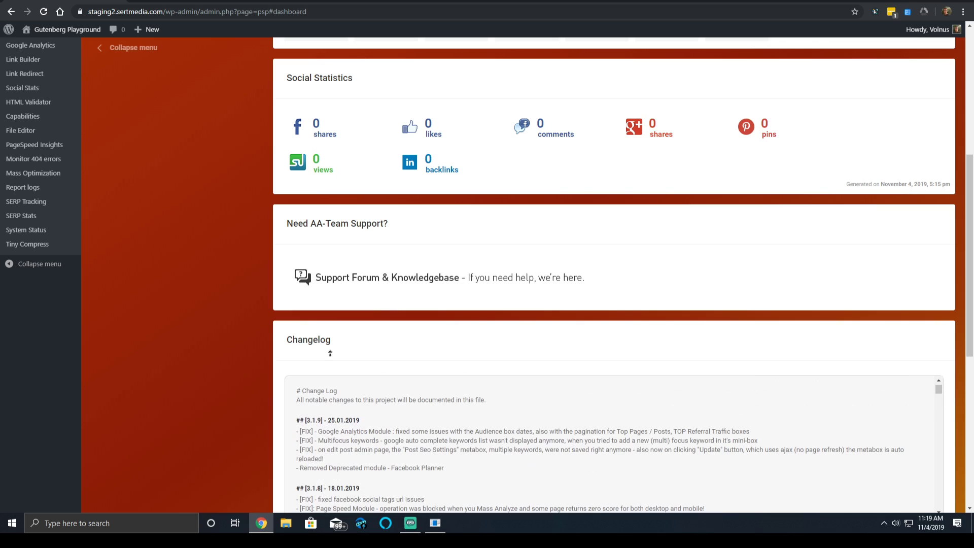
scroll(440, 180, "up", 5)
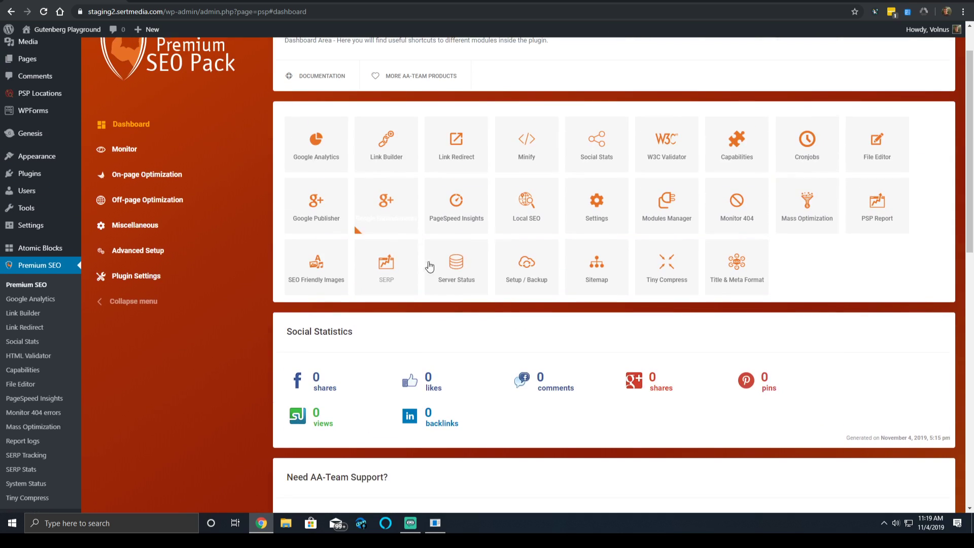
Open the Google Analytics monitoring module and proceed to its Google account authentication
left_click(133, 149)
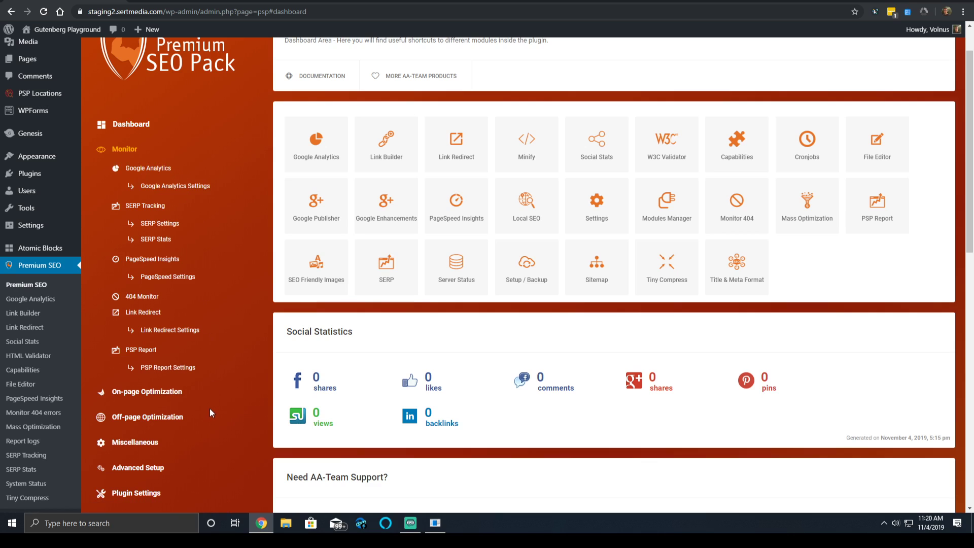
scroll(211, 403, "down", 1)
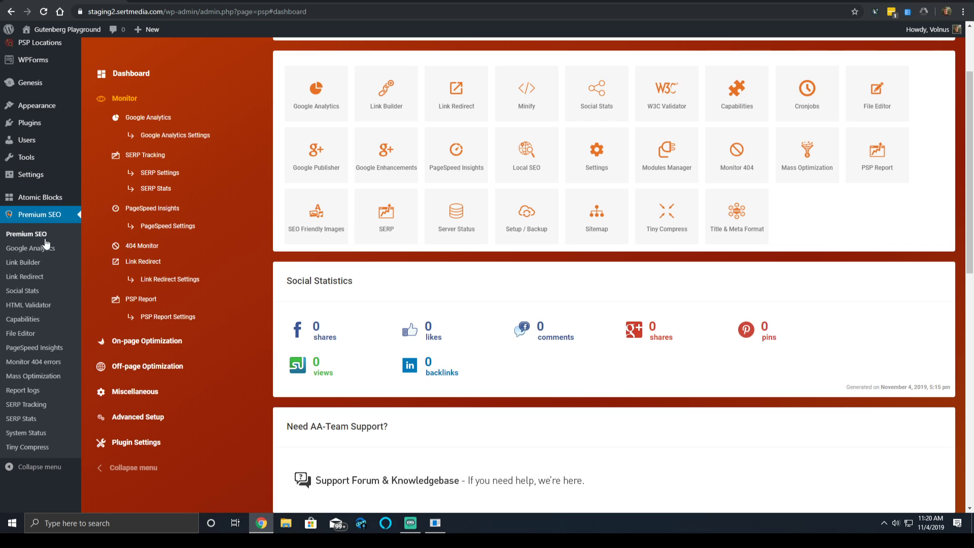
mouse_move(3, 162)
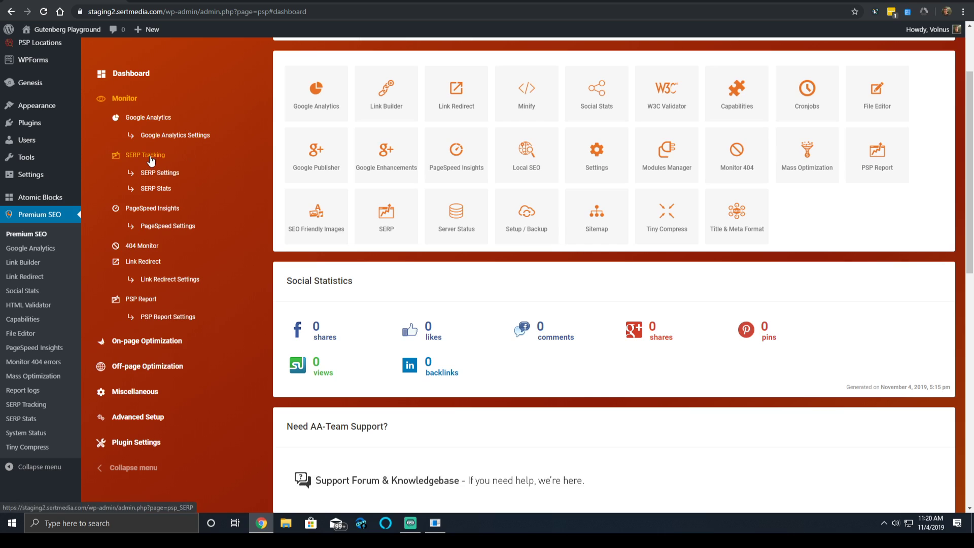
scroll(177, 123, "up", 1)
scroll(177, 123, "up", 2)
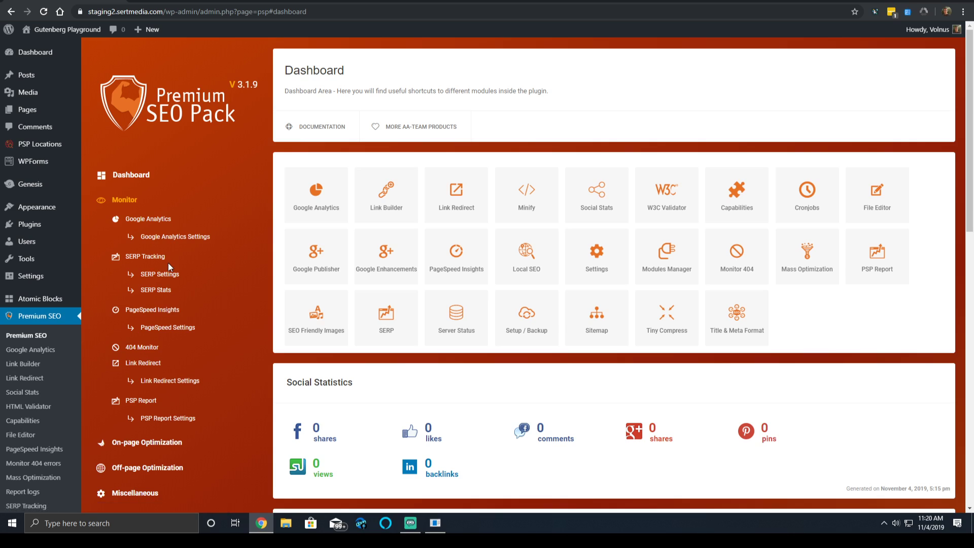
left_click(160, 219)
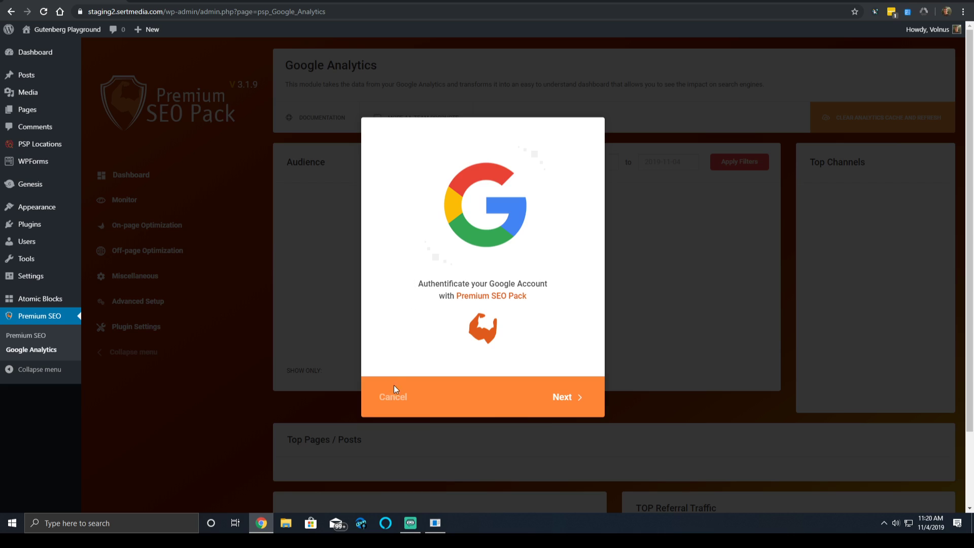
left_click(563, 397)
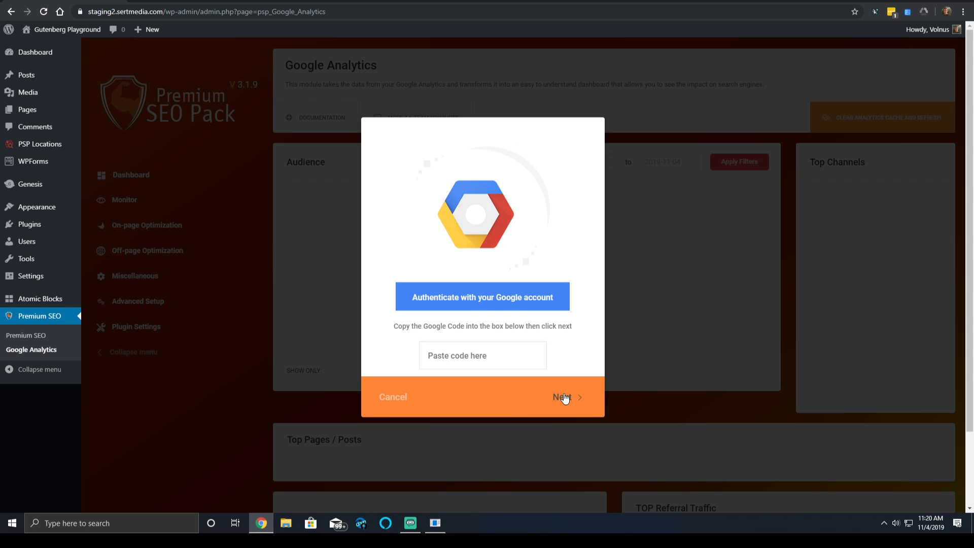
Authenticate with the company Google account and allow Premium SEO Pack Analytics to view its Google Analytics data
left_click(496, 308)
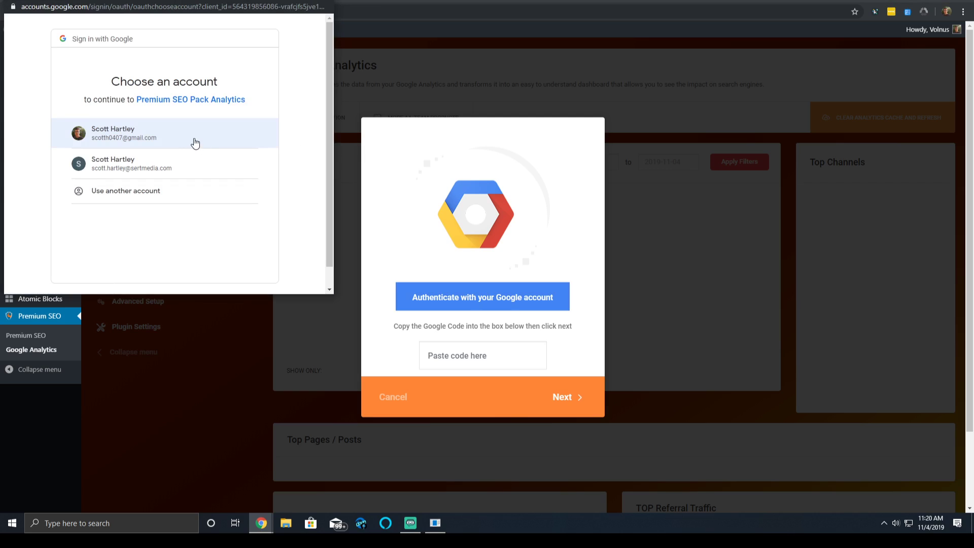
left_click(171, 169)
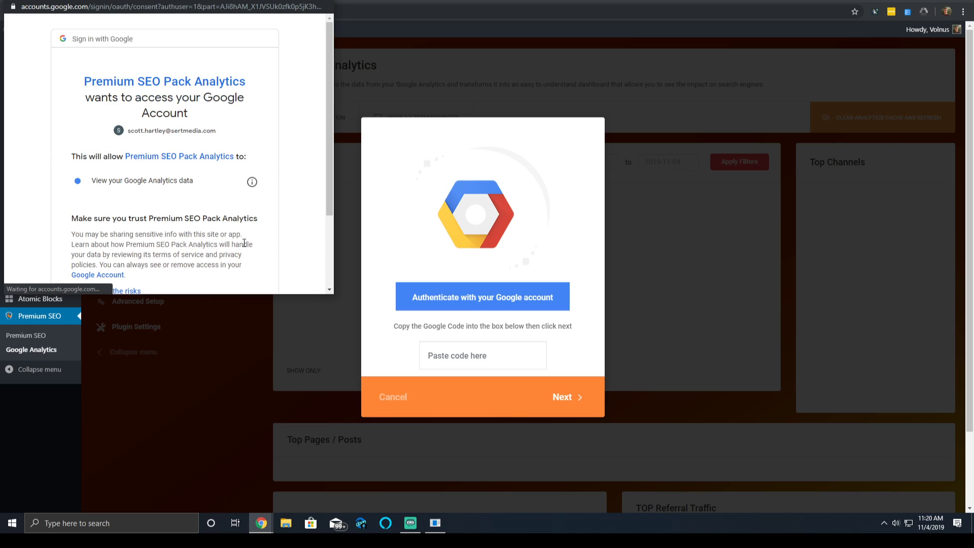
scroll(245, 233, "down", 3)
left_click(244, 220)
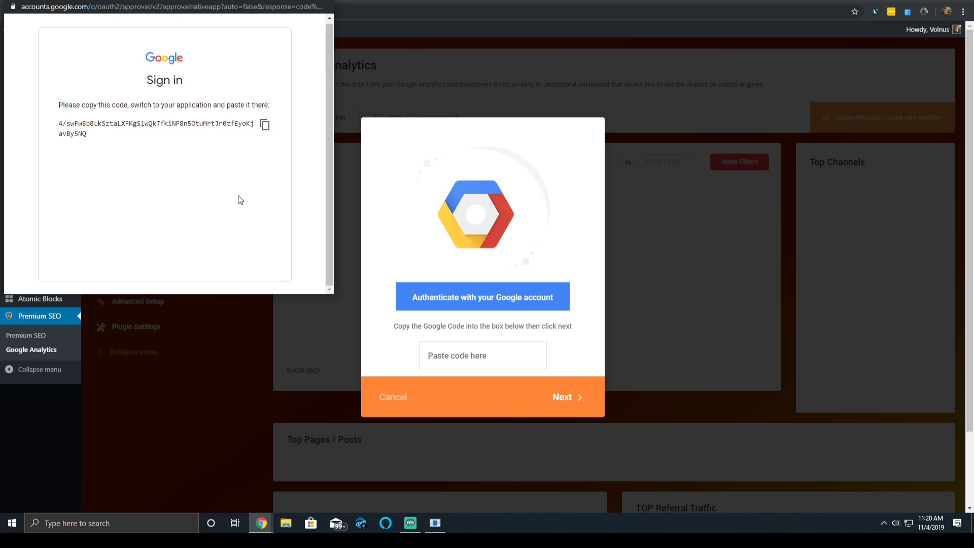
Copy the Google authorization code into the plugin's code field and submit it
triple_click(188, 129)
key("ctrl+c")
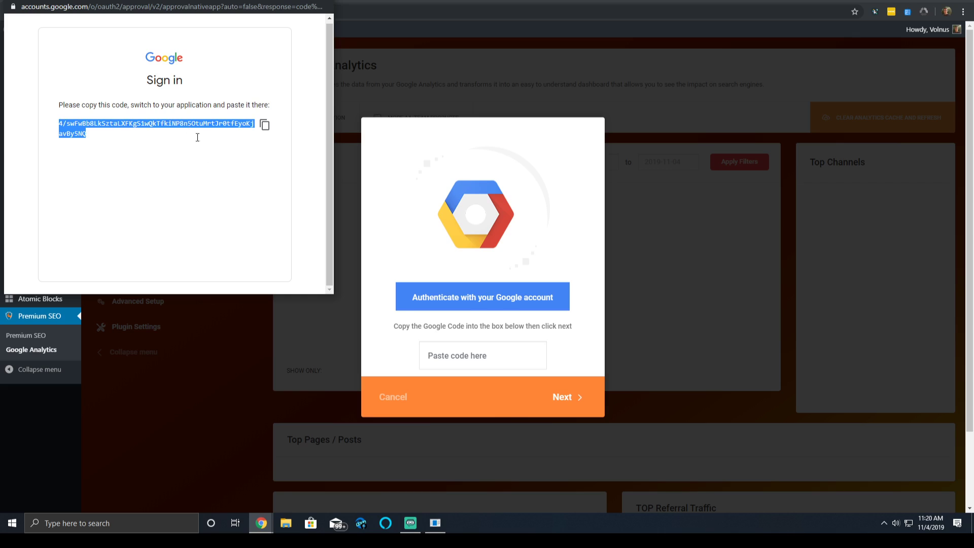
left_click(467, 357)
key("ctrl+v")
left_click(561, 397)
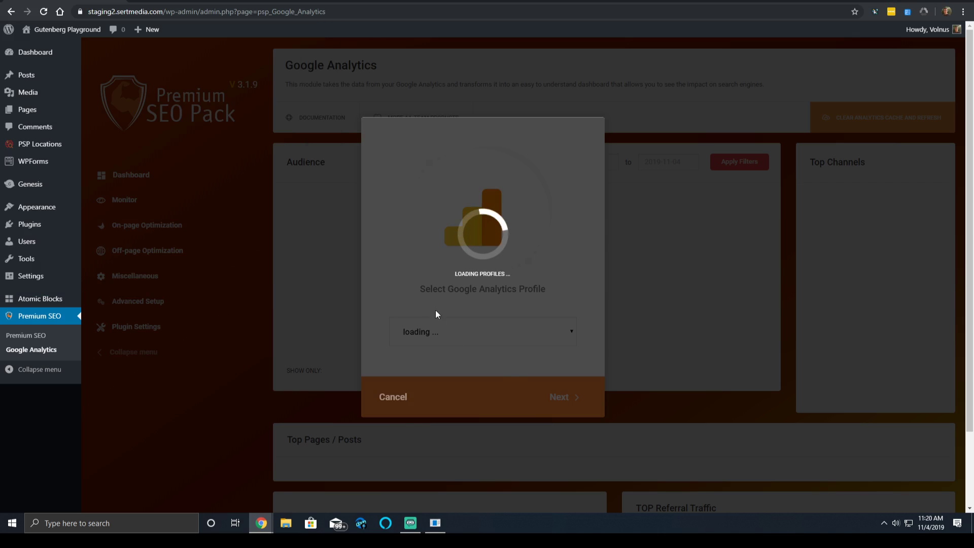
left_click(490, 336)
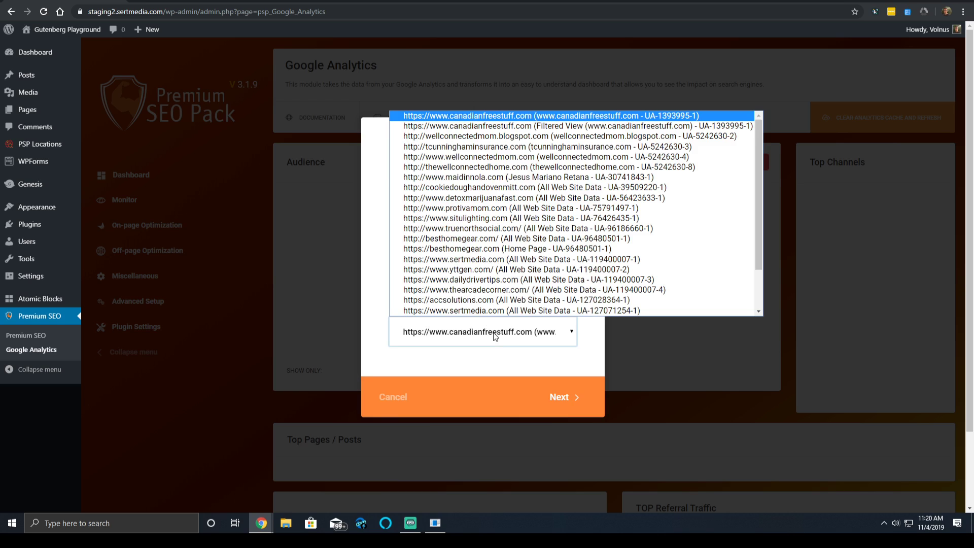
scroll(512, 274, "down", 1)
scroll(511, 272, "down", 1)
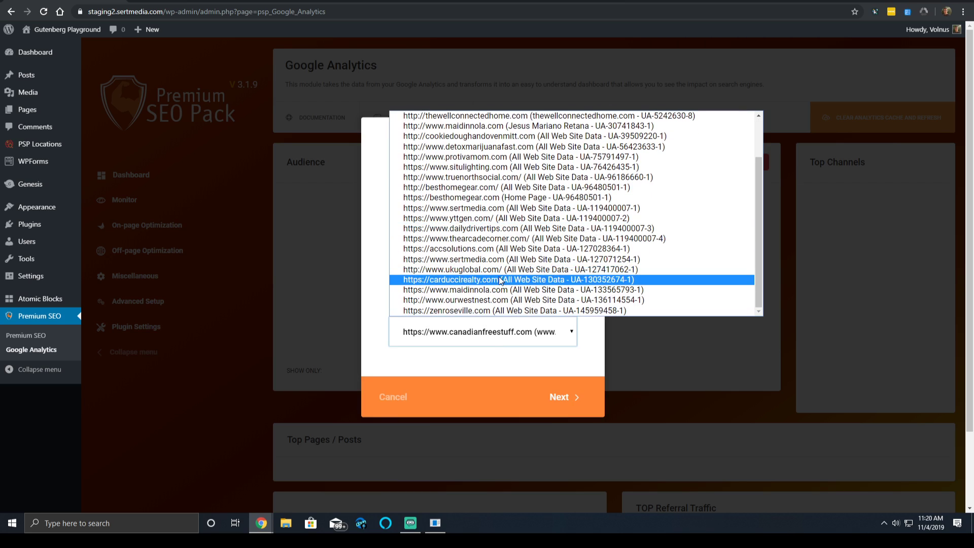
left_click(470, 258)
left_click(560, 400)
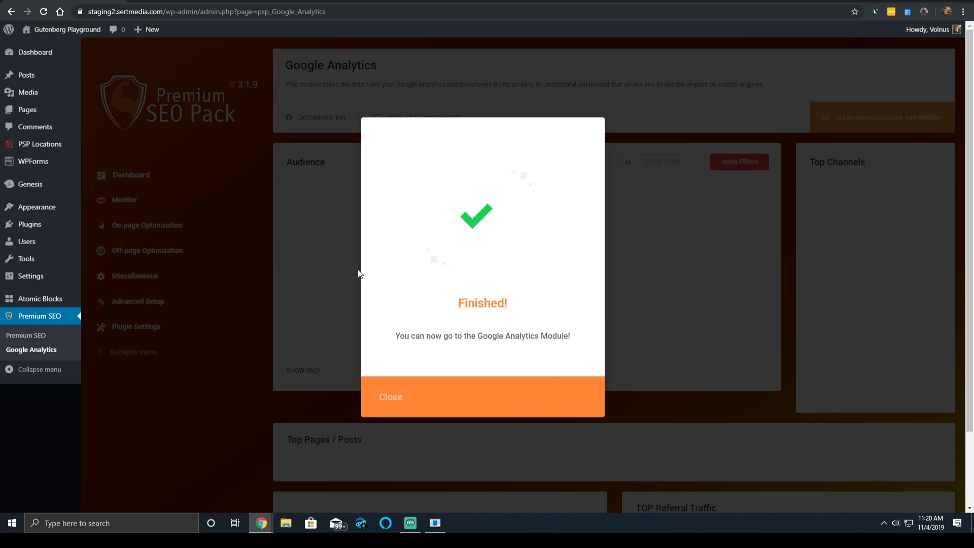
left_click(391, 395)
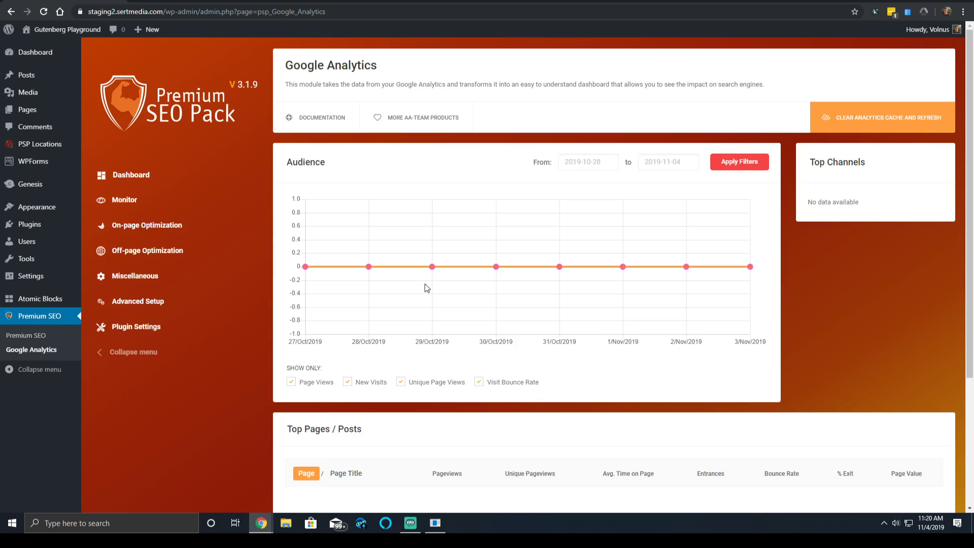
Review the Google Analytics report panels and dismiss the incompatible data table error
scroll(342, 322, "down", 3)
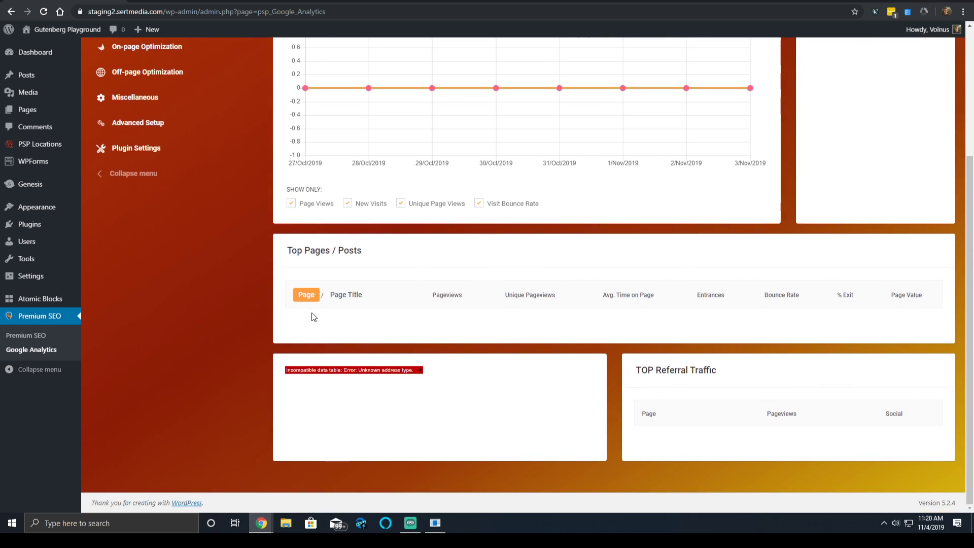
triple_click(367, 372)
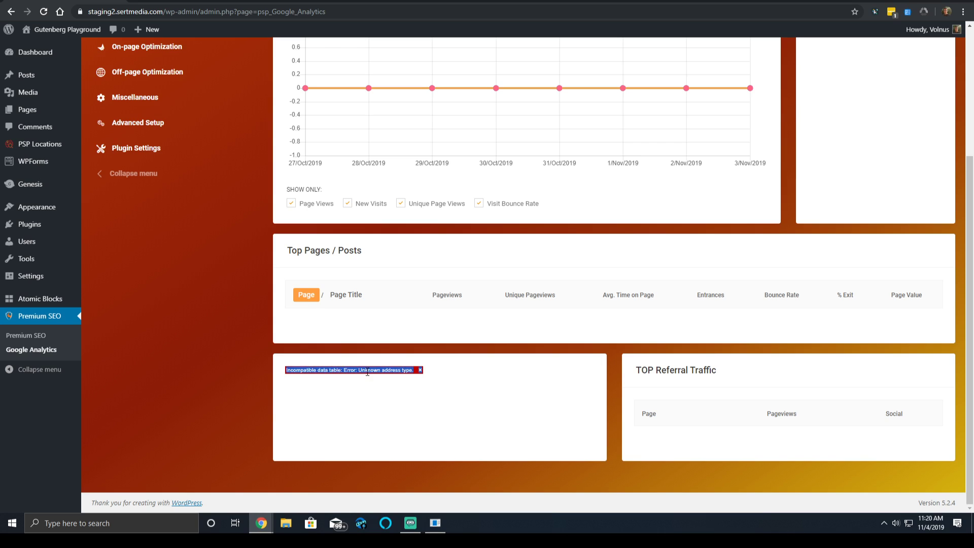
scroll(651, 203, "up", 3)
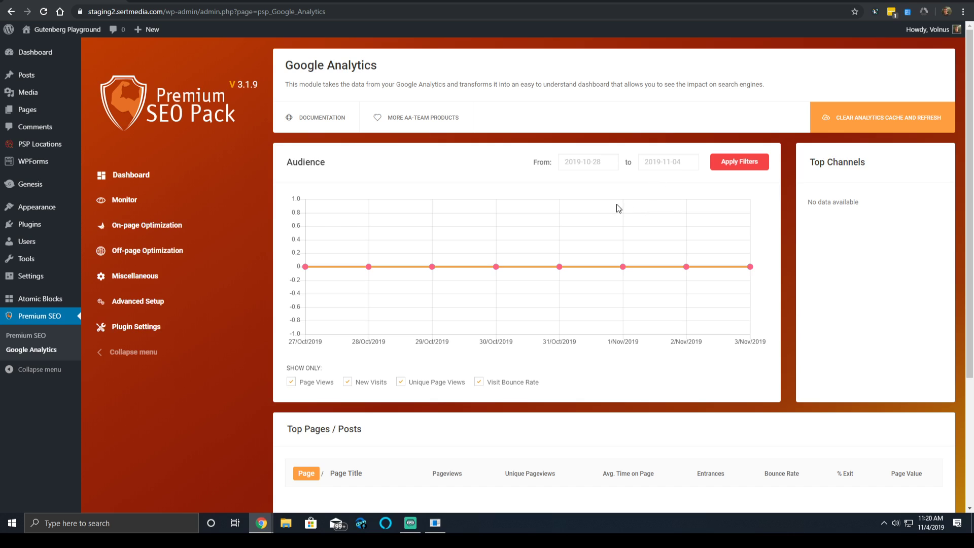
scroll(793, 260, "down", 3)
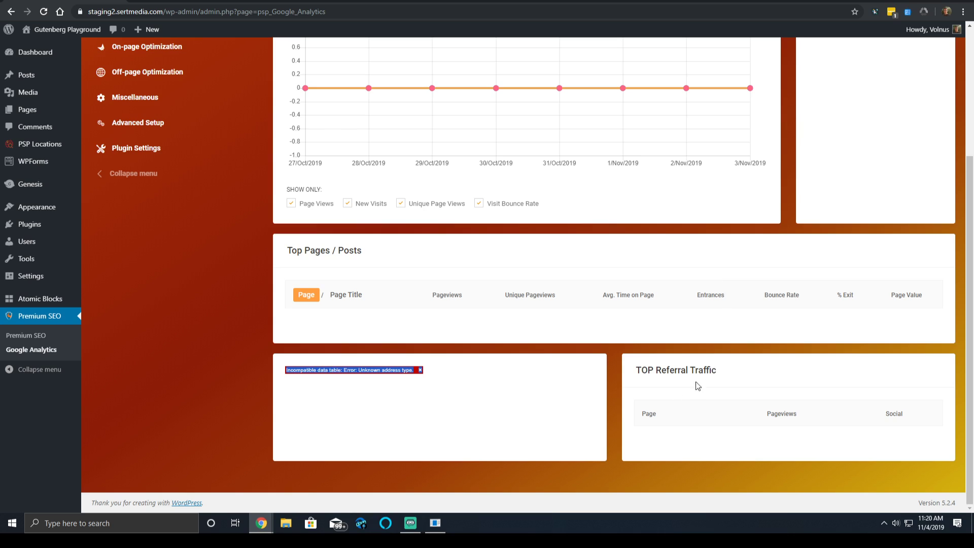
triple_click(362, 370)
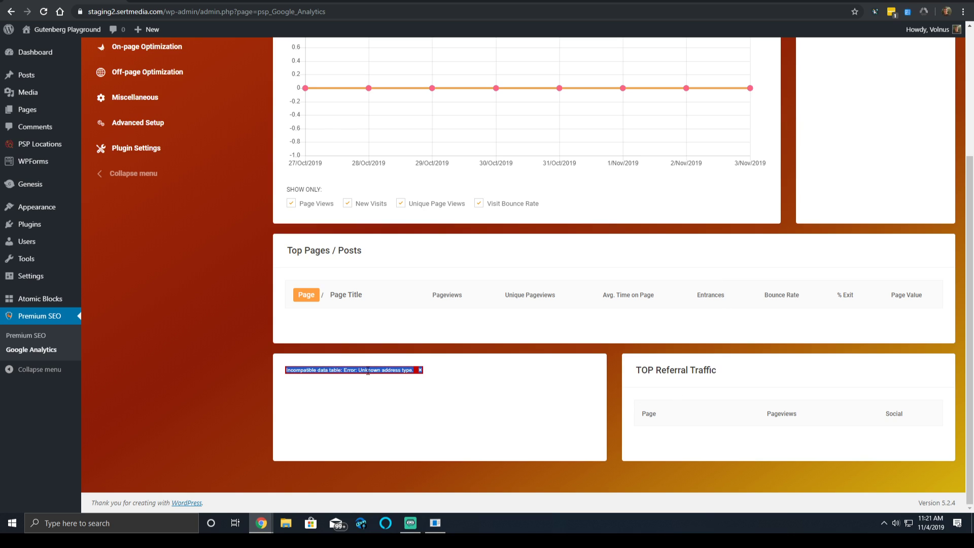
left_click(420, 370)
left_click(429, 374)
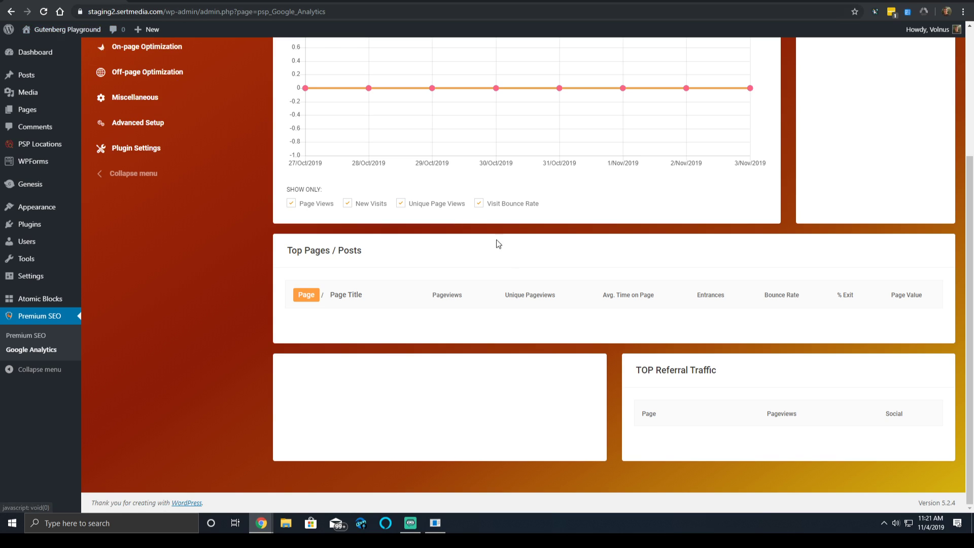
Look over the Google Analytics dashboard's Audience chart, Top Channels, Top Pages / Posts and TOP Referral Traffic panels
scroll(542, 278, "up", 3)
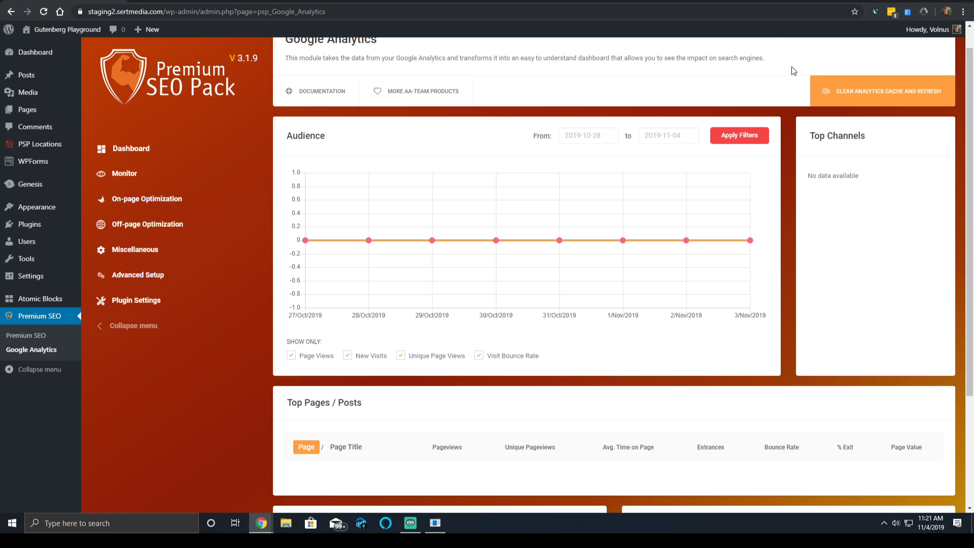
scroll(546, 163, "up", 1)
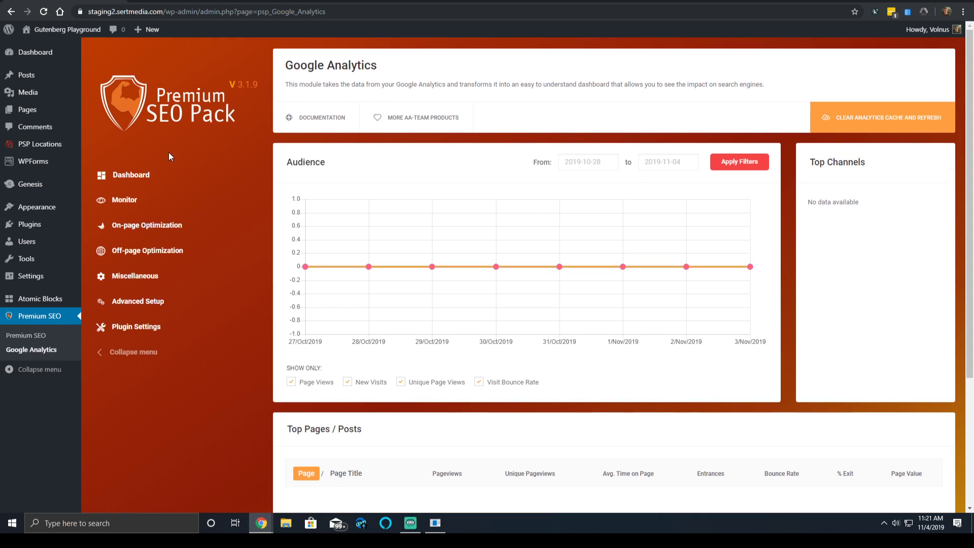
scroll(659, 223, "down", 3)
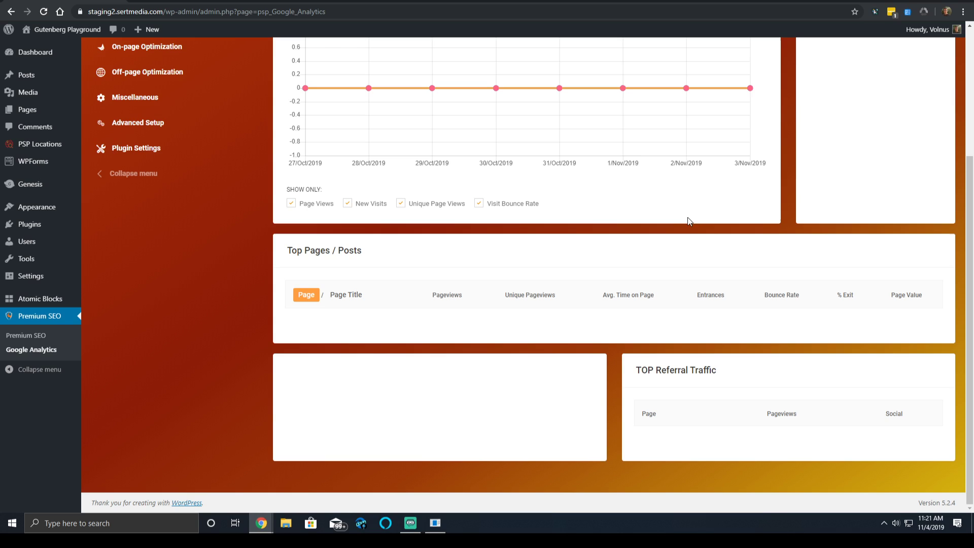
scroll(693, 221, "up", 3)
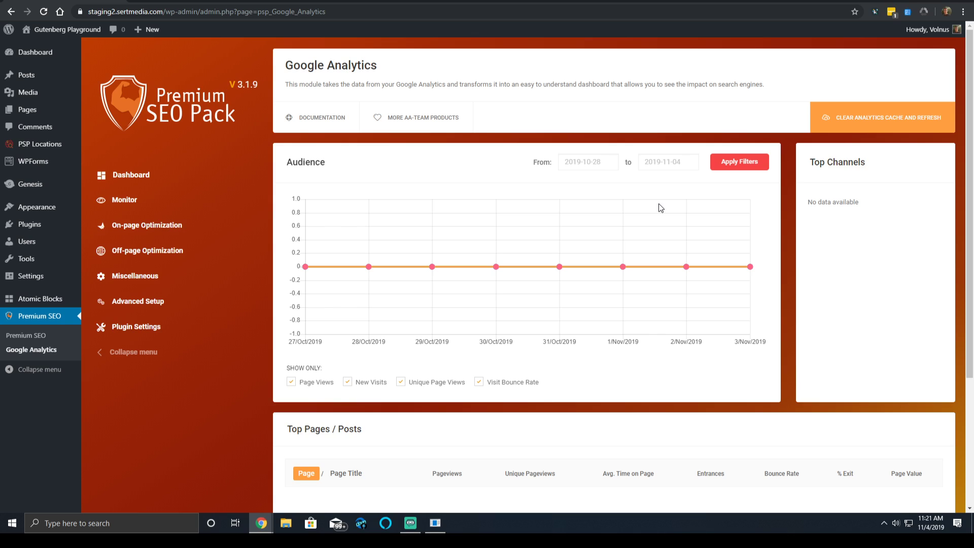
Open the Google Analytics Settings and review the options through the Google Analytics ID and Google Webmaster Tools fields
left_click(109, 201)
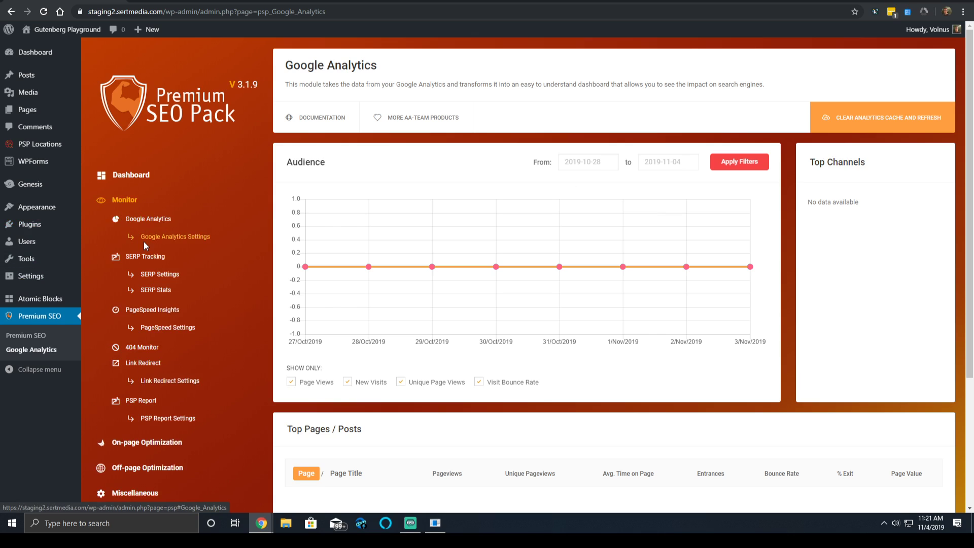
left_click(157, 237)
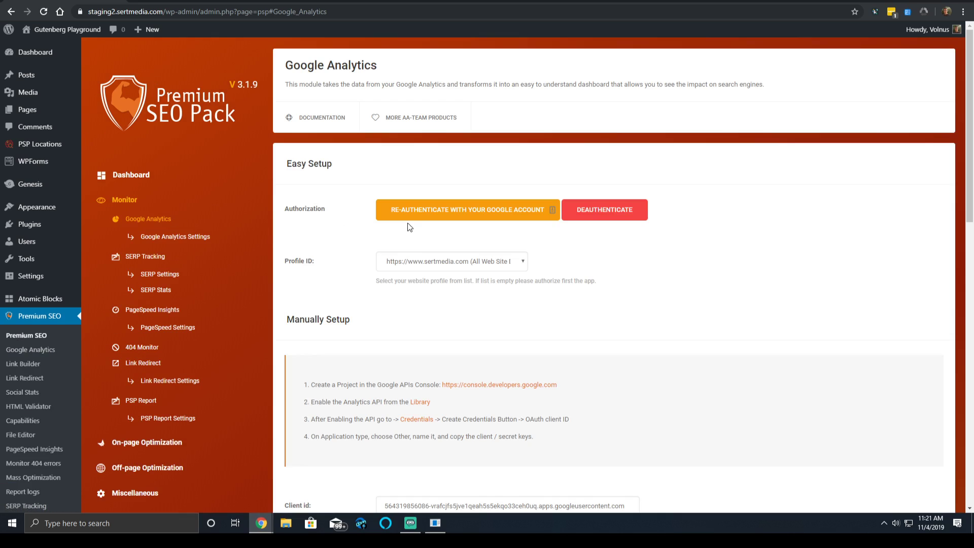
scroll(524, 263, "down", 4)
scroll(471, 269, "down", 10)
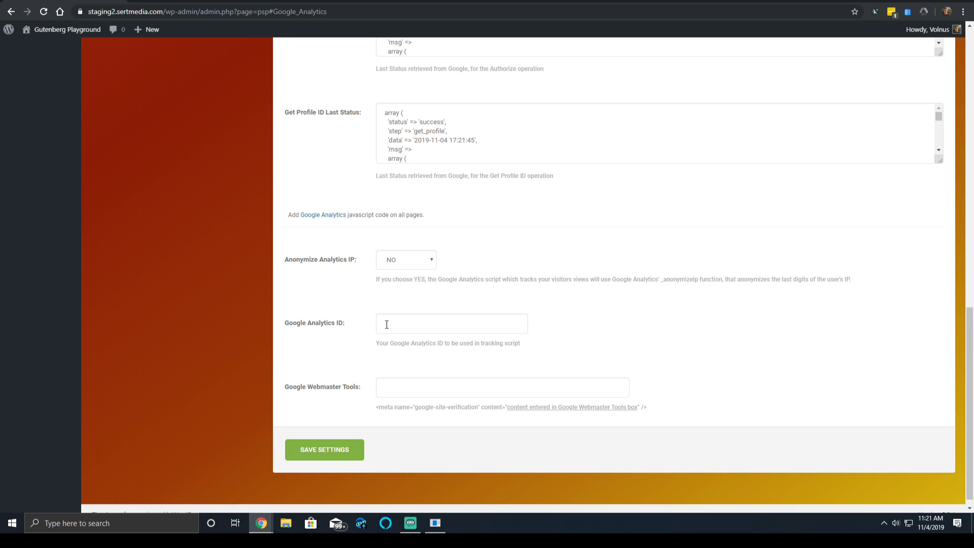
left_click(424, 325)
left_click(459, 386)
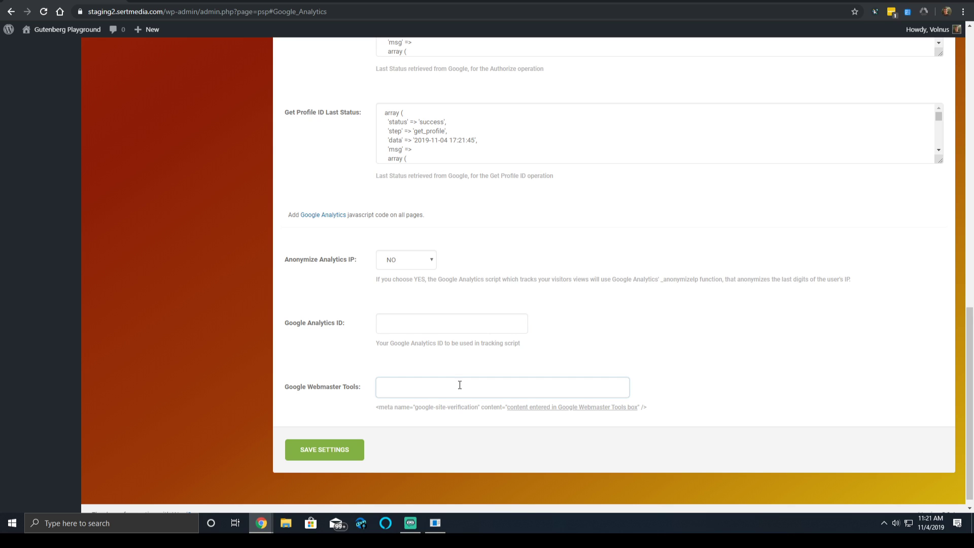
scroll(233, 375, "up", 20)
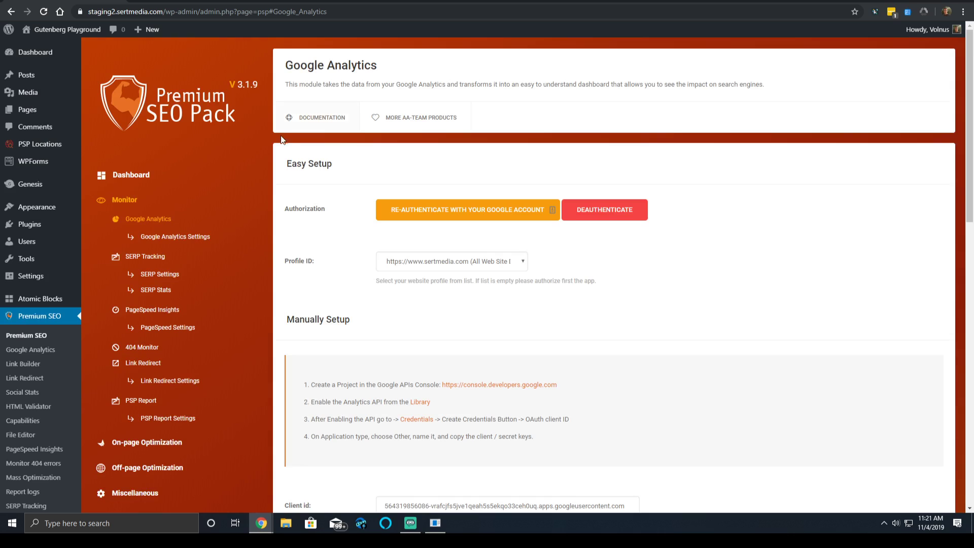
Check the SERP Tracking page and review the SERP Settings for daily requests, Custom Search Engine ID and API keys
left_click(160, 259)
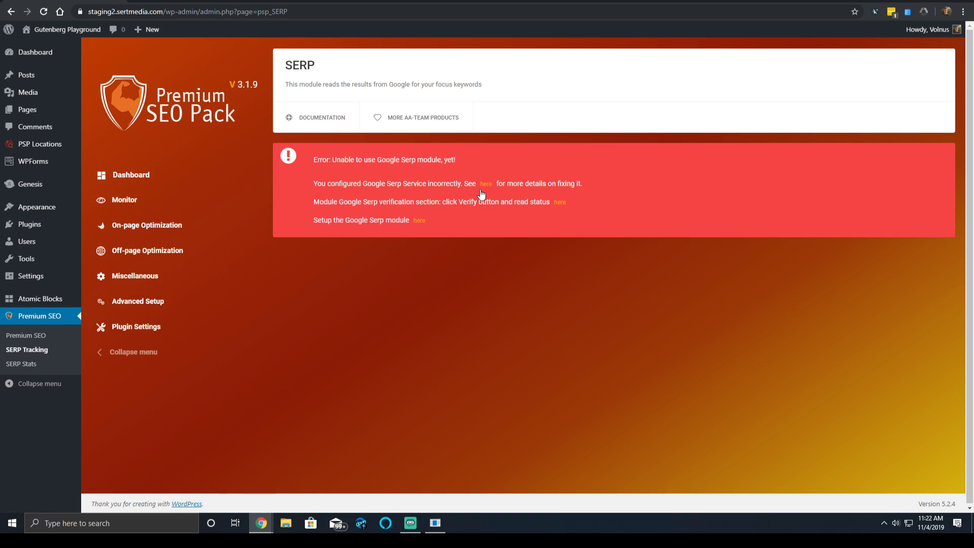
left_click(133, 203)
left_click(165, 276)
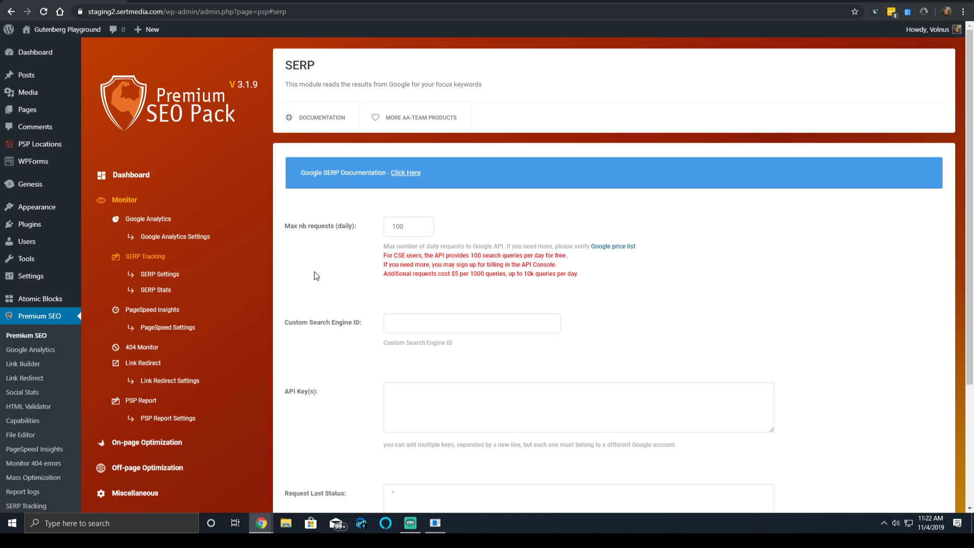
scroll(309, 276, "down", 3)
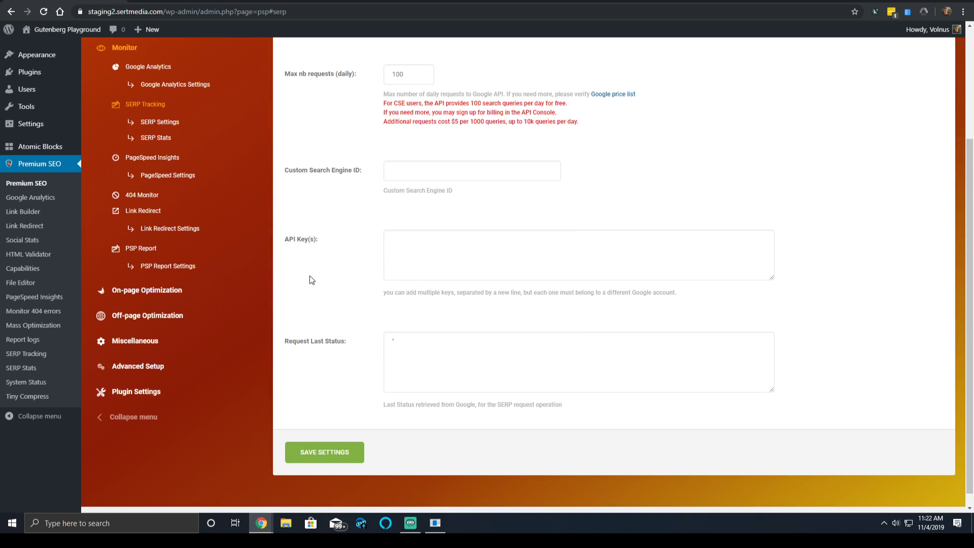
scroll(327, 264, "up", 3)
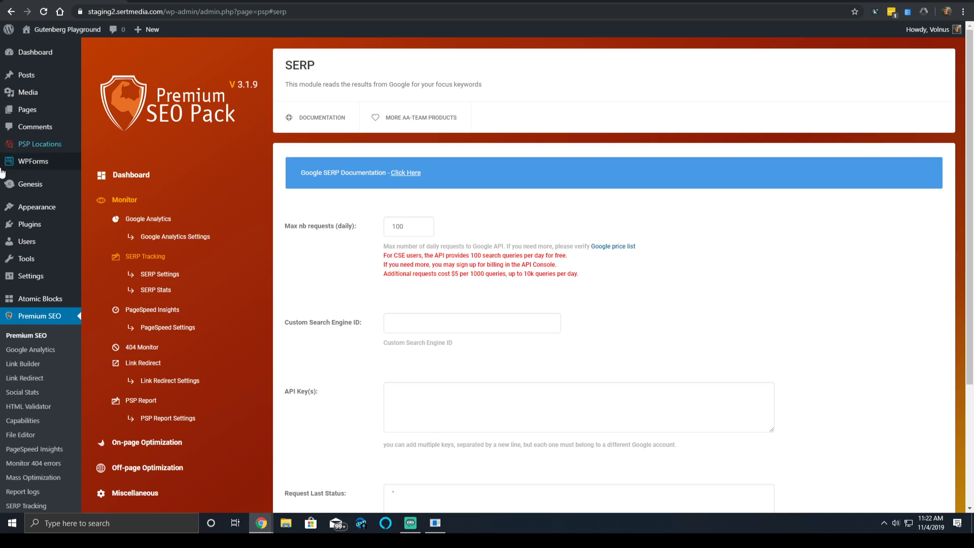
Open PageSpeed Insights and run a mass analysis on all listed pages
left_click(156, 315)
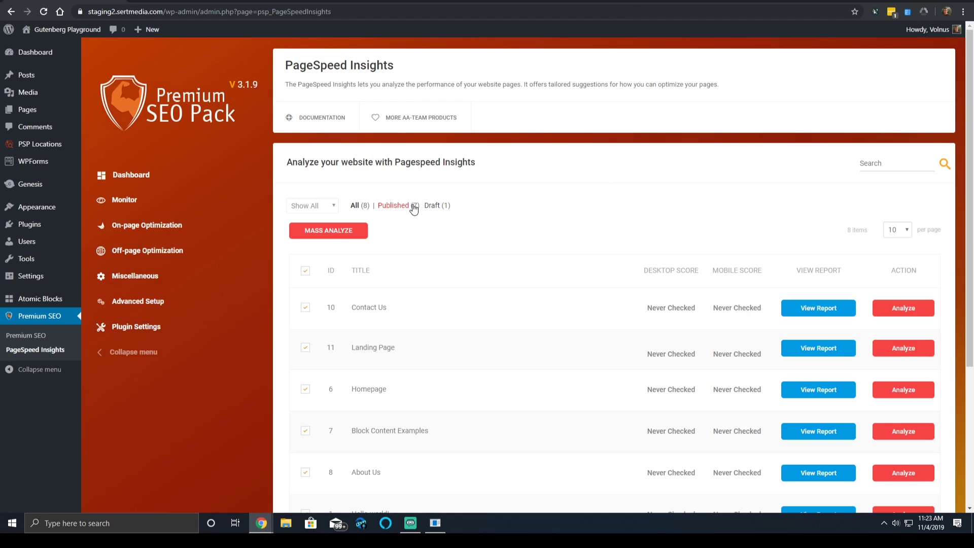
scroll(472, 227, "down", 3)
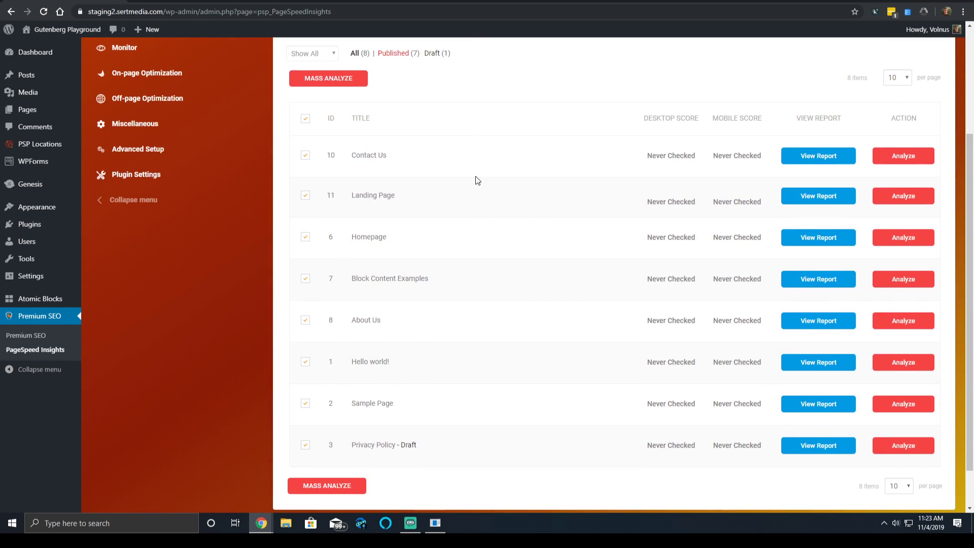
scroll(476, 176, "up", 3)
left_click(329, 230)
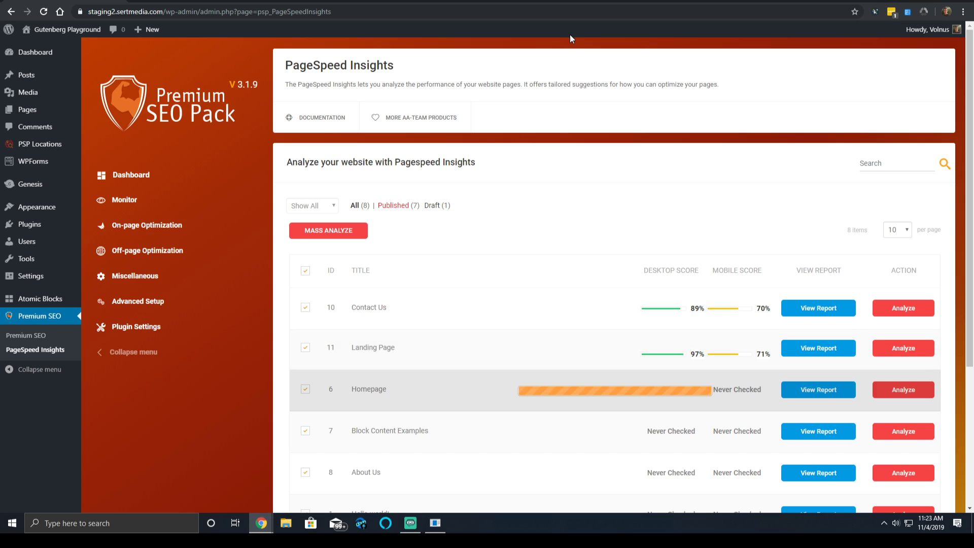
Examine the Contact Us page's desktop and mobile PageSpeed reports, including the render-blocking JavaScript and CSS suggestion, and close the report
left_click(839, 307)
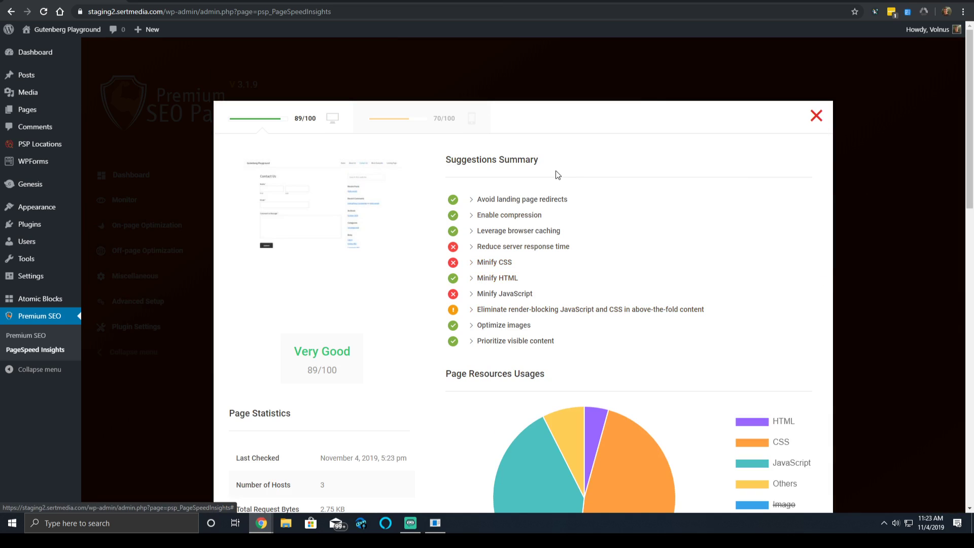
scroll(588, 218, "down", 3)
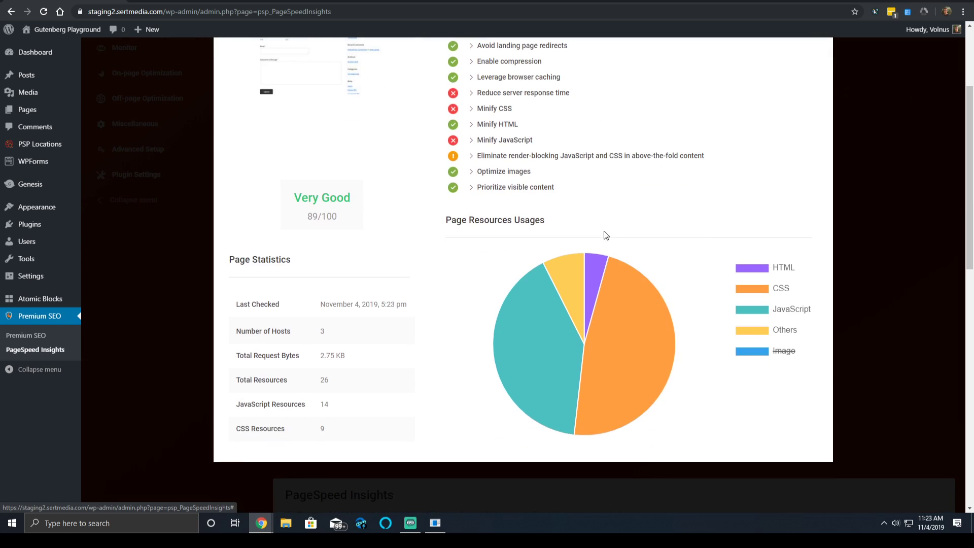
scroll(594, 220, "up", 2)
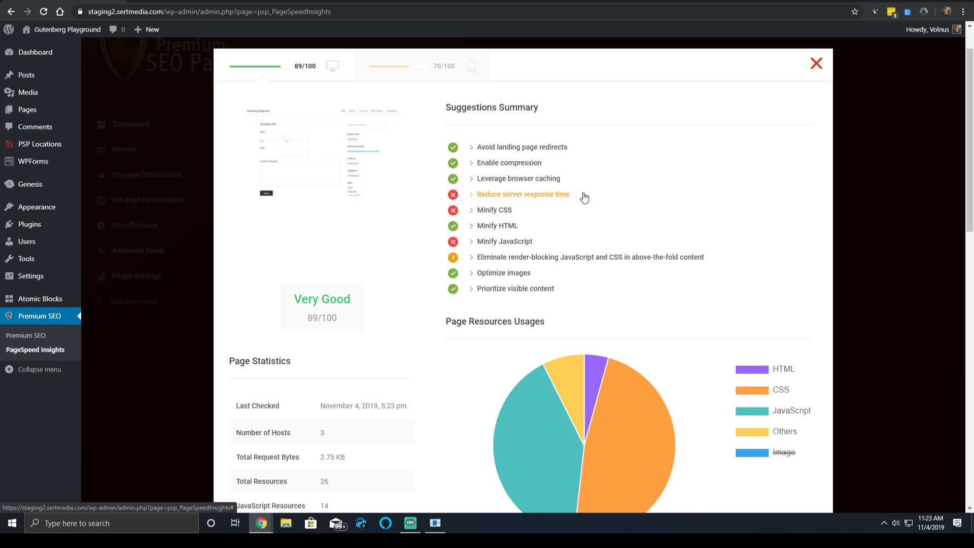
left_click(512, 260)
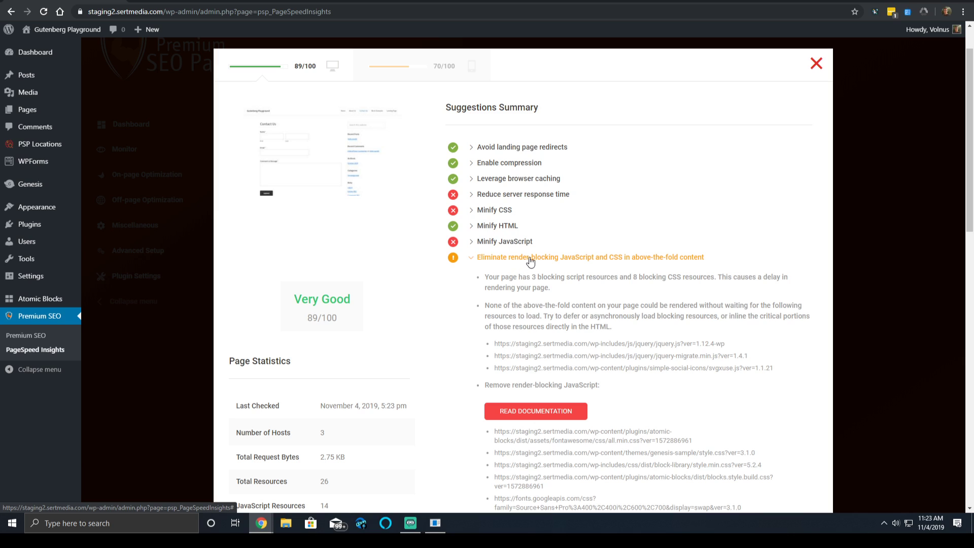
left_click(536, 258)
scroll(550, 249, "down", 2)
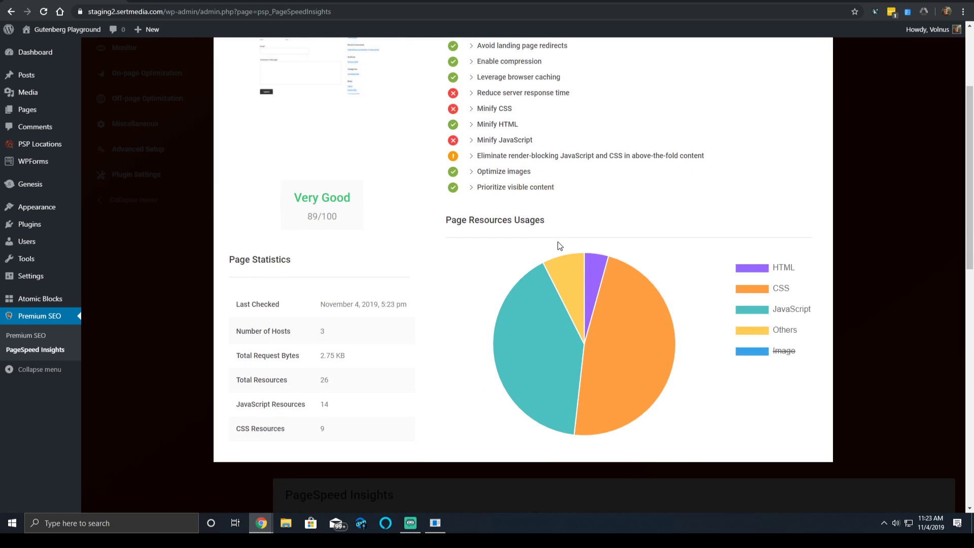
scroll(567, 220, "up", 3)
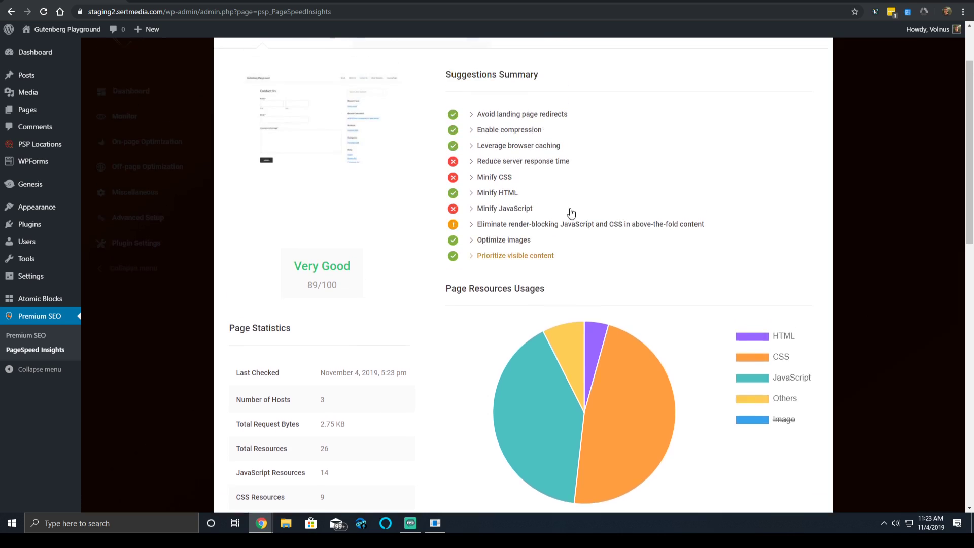
left_click(486, 112)
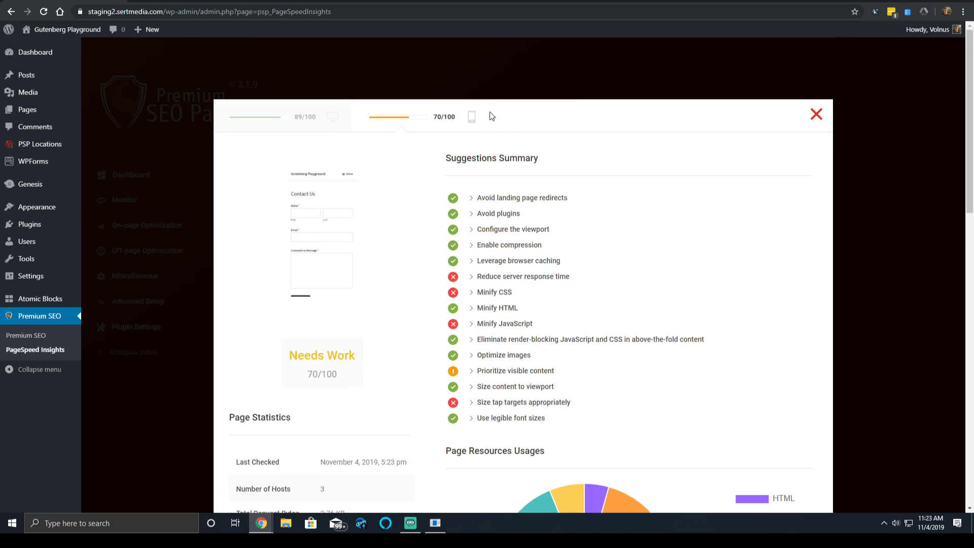
left_click(816, 114)
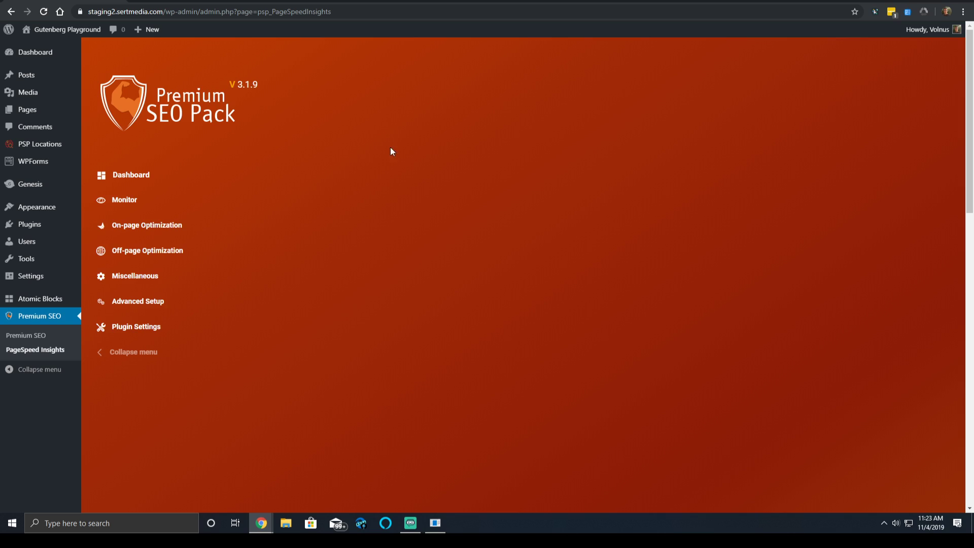
Compare the desktop and mobile scores of all analyzed pages in the PageSpeed Insights list
left_click(138, 200)
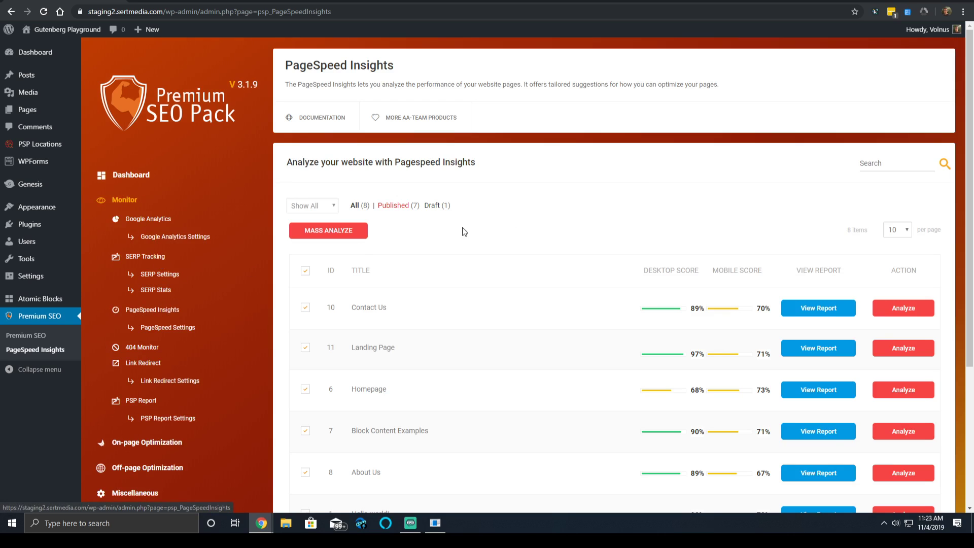
scroll(692, 187, "down", 4)
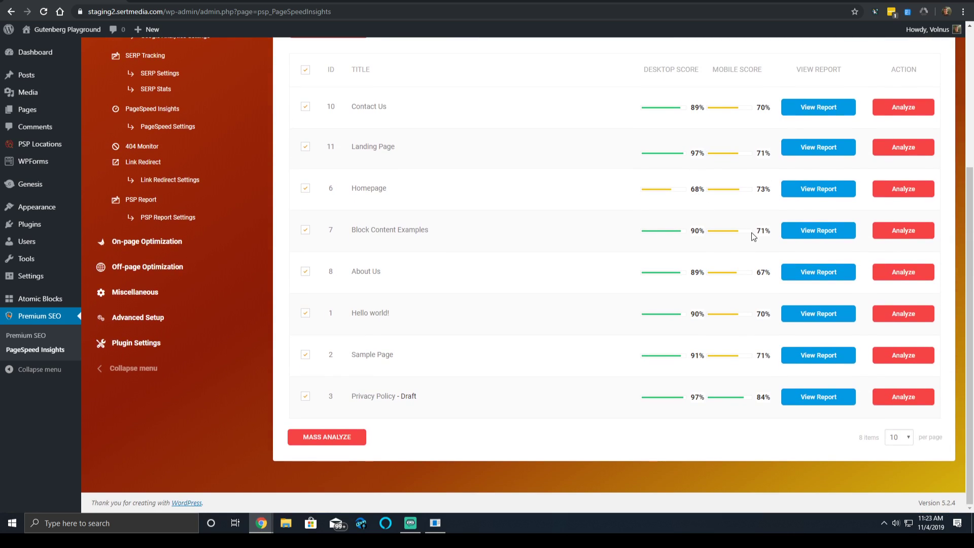
scroll(751, 230, "up", 4)
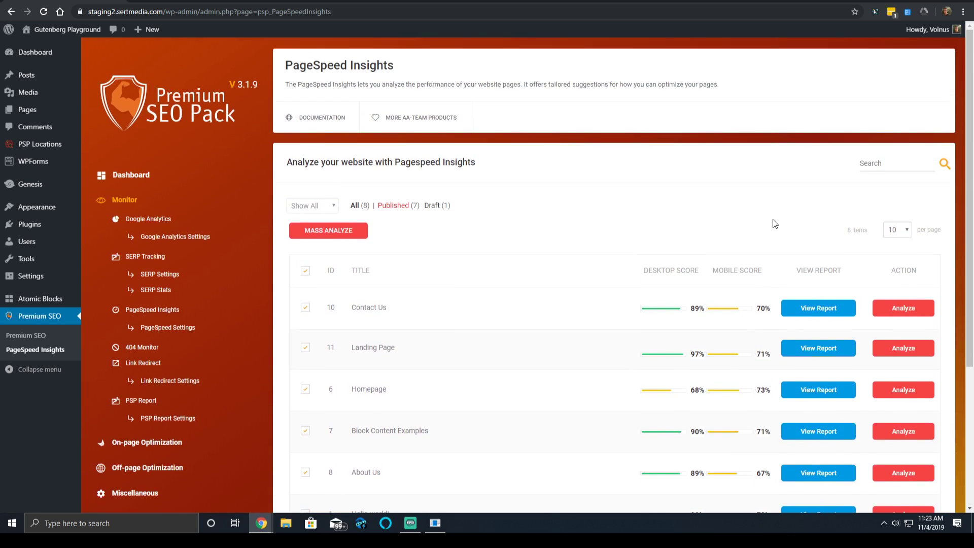
scroll(772, 207, "down", 4)
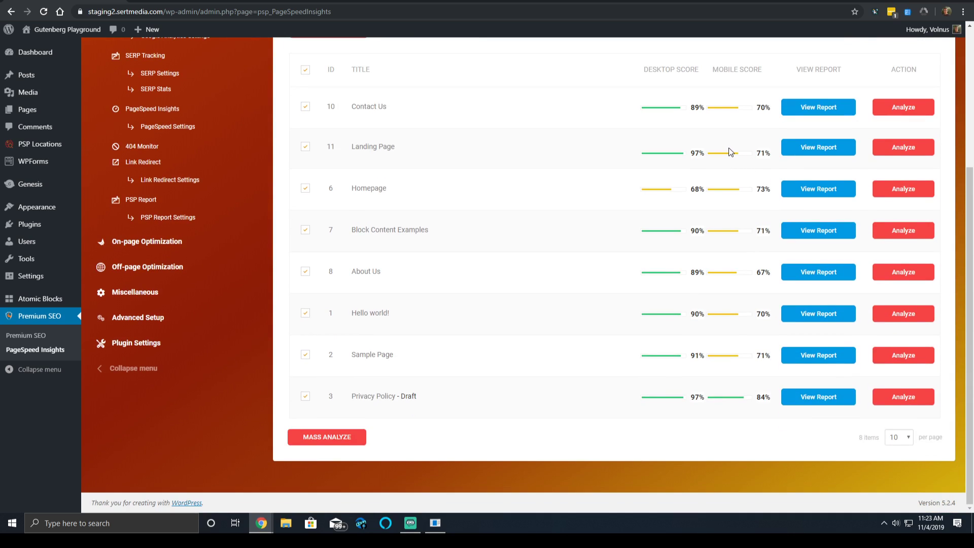
scroll(751, 123, "up", 4)
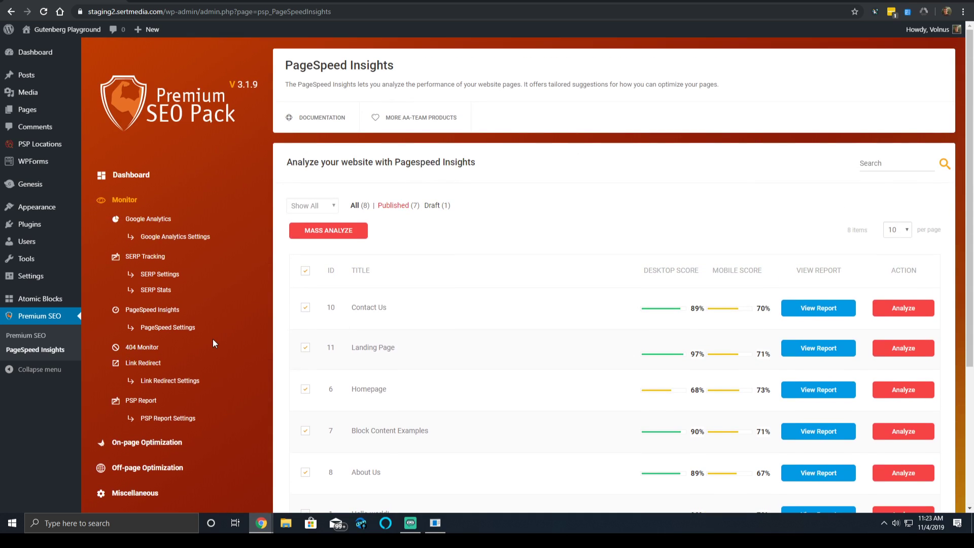
Open the PageSpeed Settings and examine the API key, language, report type and last request status log
left_click(176, 328)
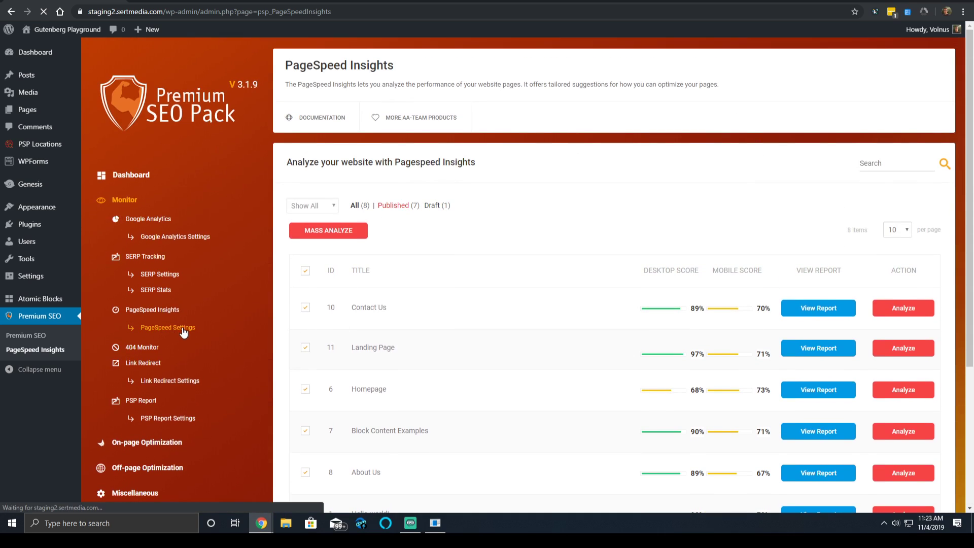
scroll(361, 269, "down", 4)
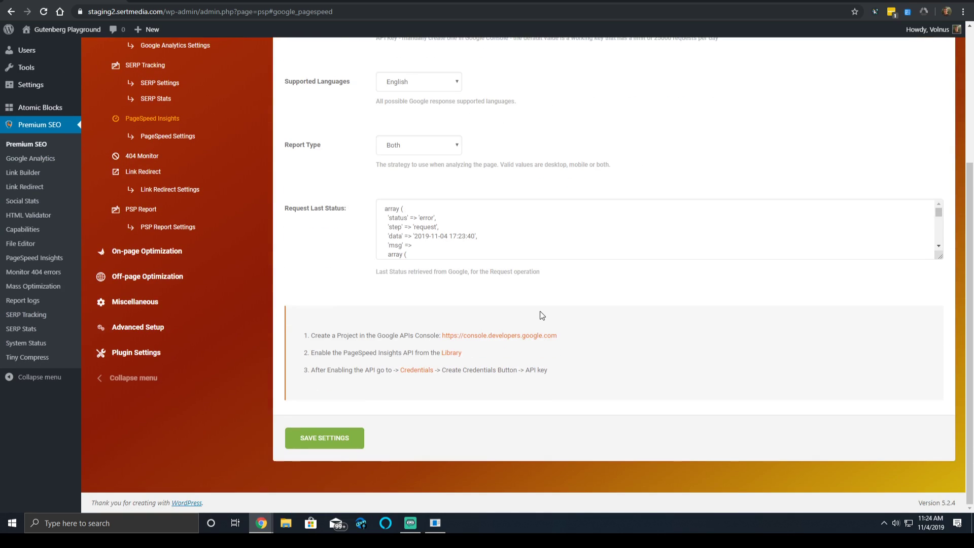
scroll(364, 302, "up", 2)
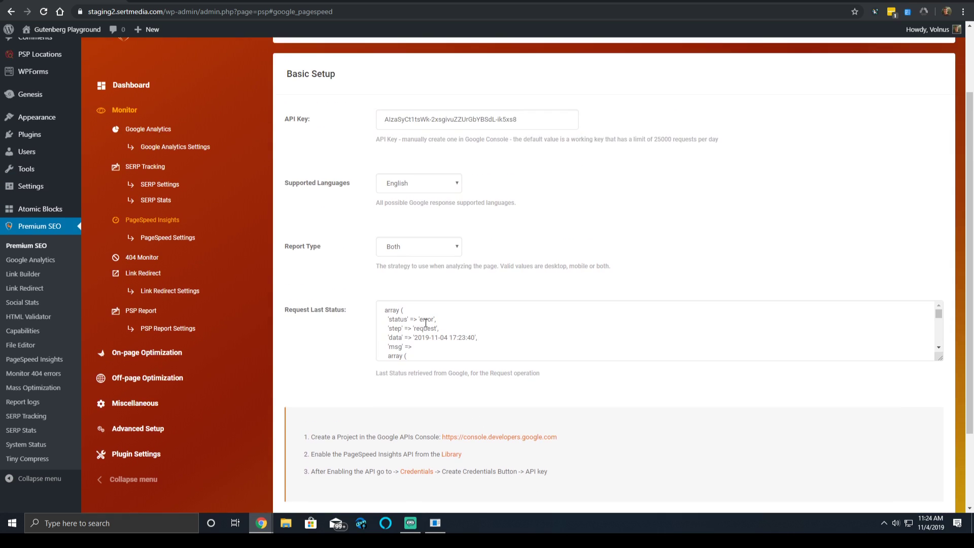
scroll(431, 324, "down", 5)
scroll(431, 325, "up", 5)
scroll(443, 316, "down", 2)
scroll(442, 316, "down", 3)
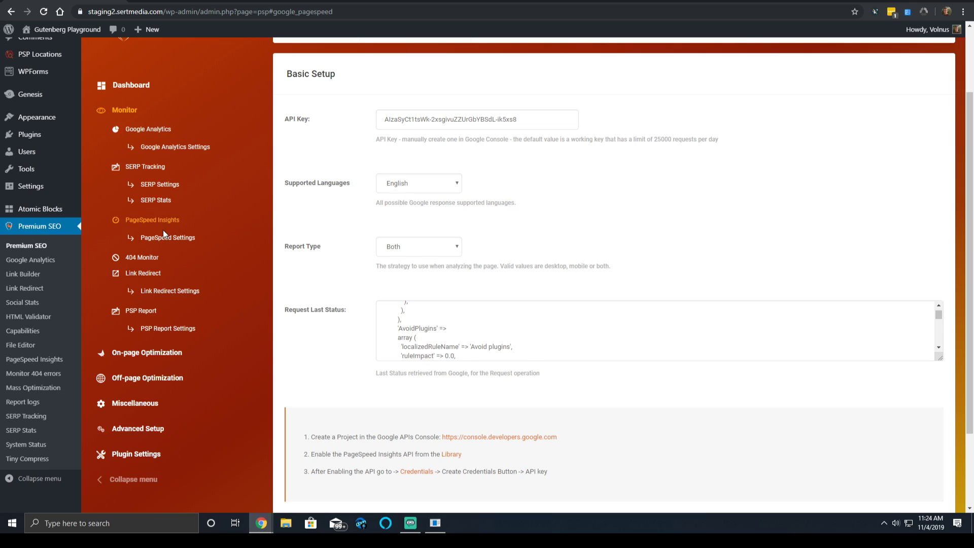
Return to the PageSpeed Insights list and look through the analyzed pages again
left_click(168, 215)
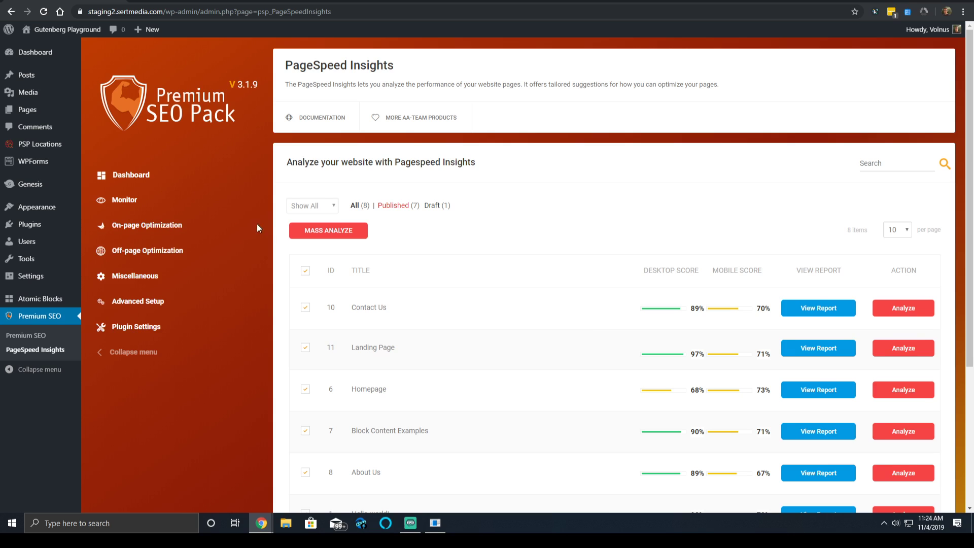
scroll(321, 271, "down", 3)
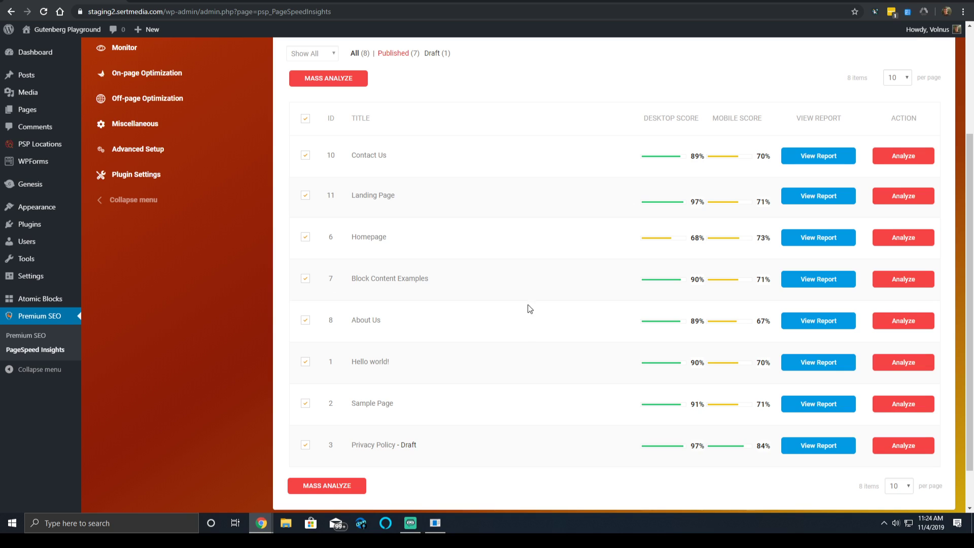
Open the Homepage's PageSpeed report and examine its desktop suggestions, page statistics and resource usage, including the server response time item
left_click(820, 237)
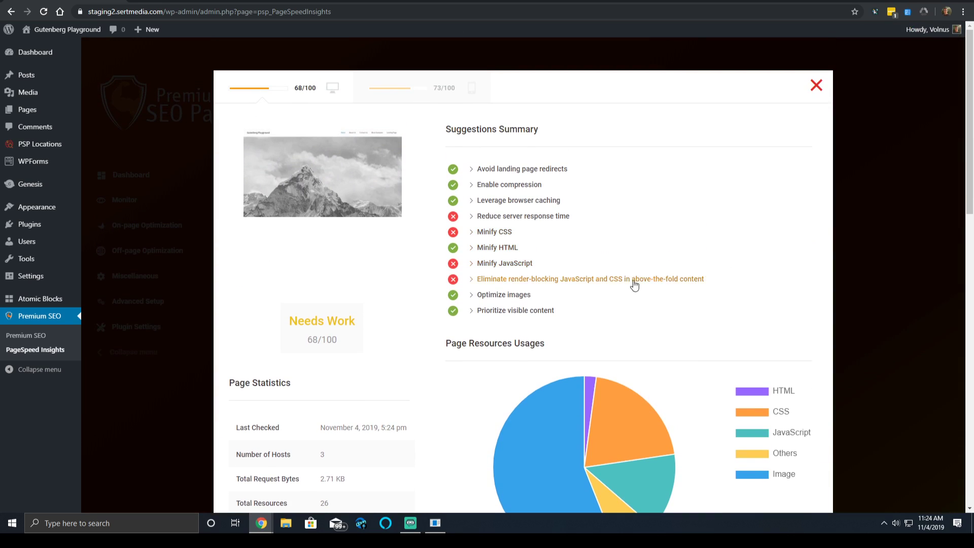
scroll(517, 319, "down", 2)
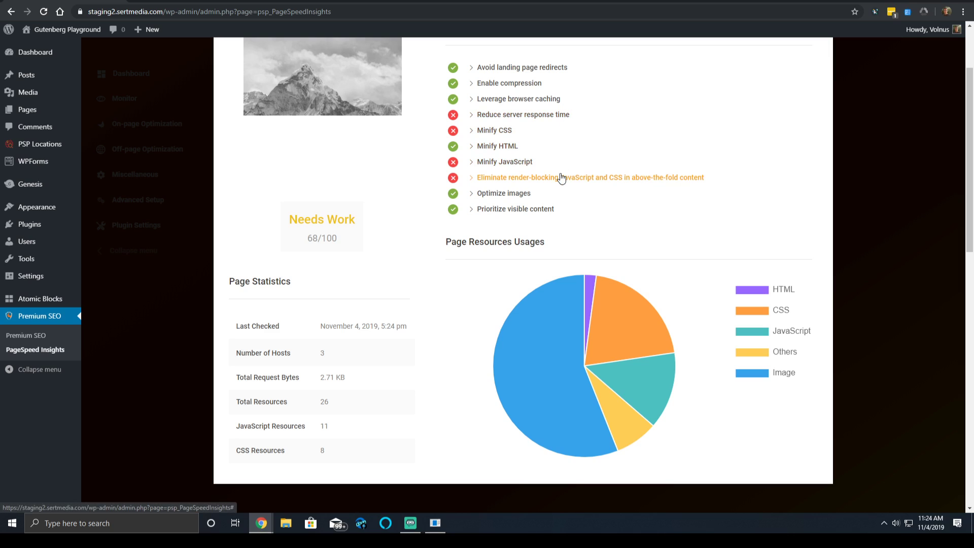
left_click(535, 114)
left_click(535, 114)
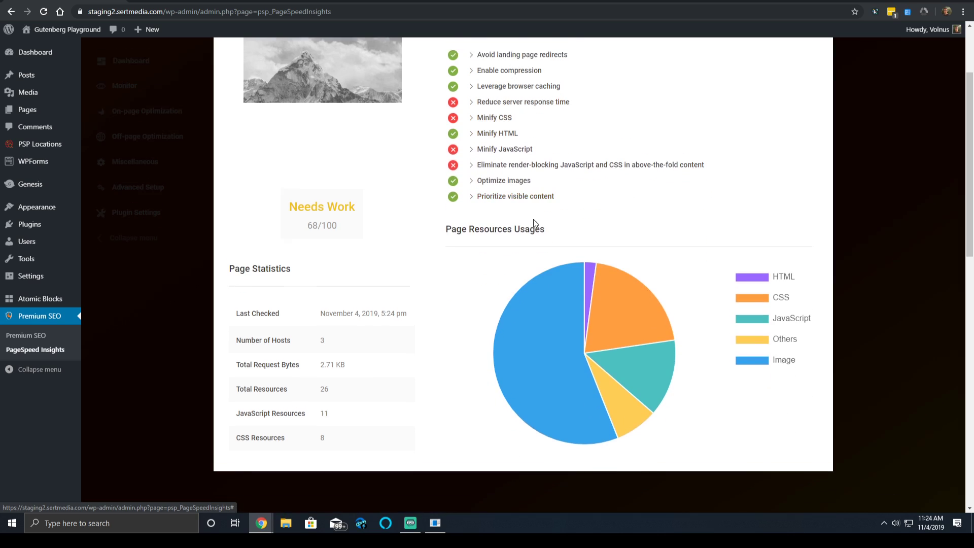
scroll(558, 223, "down", 3)
scroll(568, 253, "up", 5)
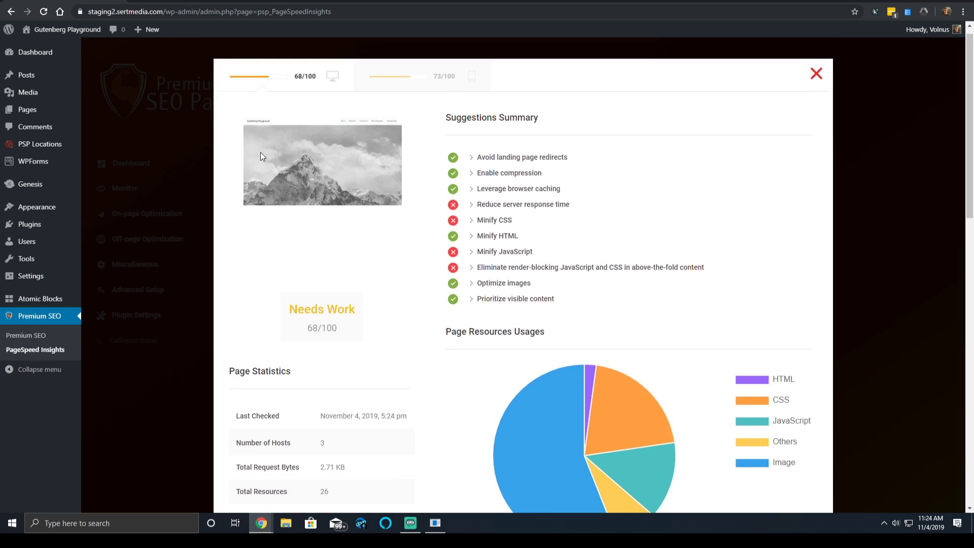
Compare the mobile and desktop versions of the Homepage's PageSpeed report
left_click(418, 102)
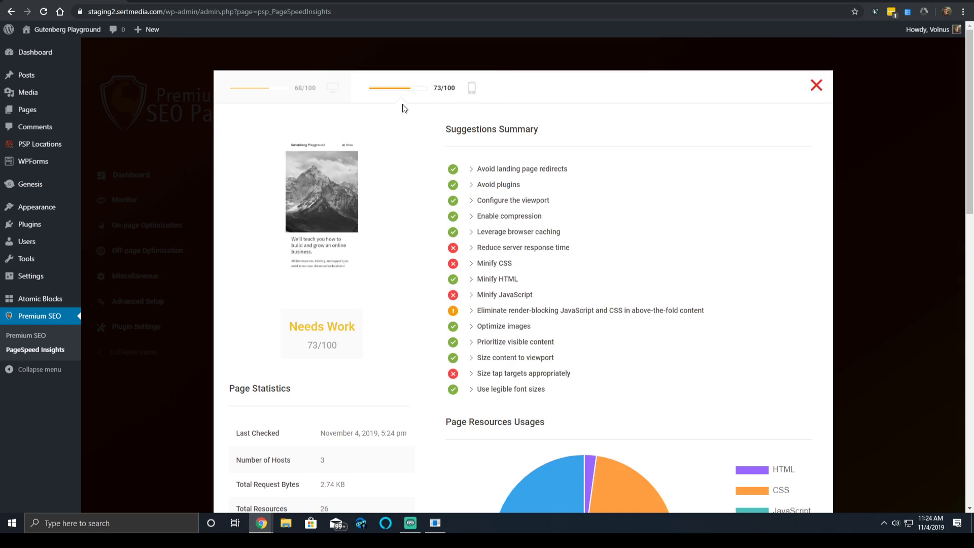
left_click(328, 101)
left_click(439, 98)
left_click(320, 95)
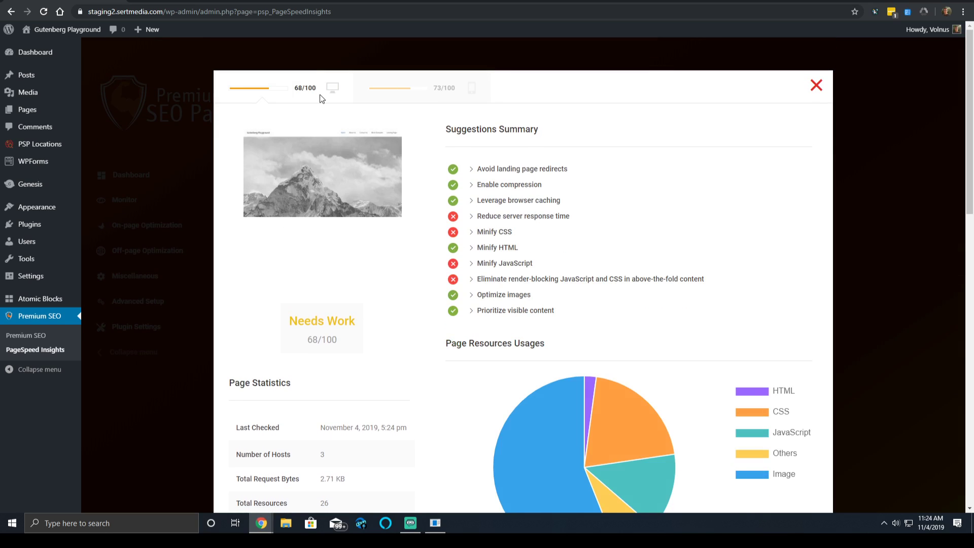
left_click(384, 100)
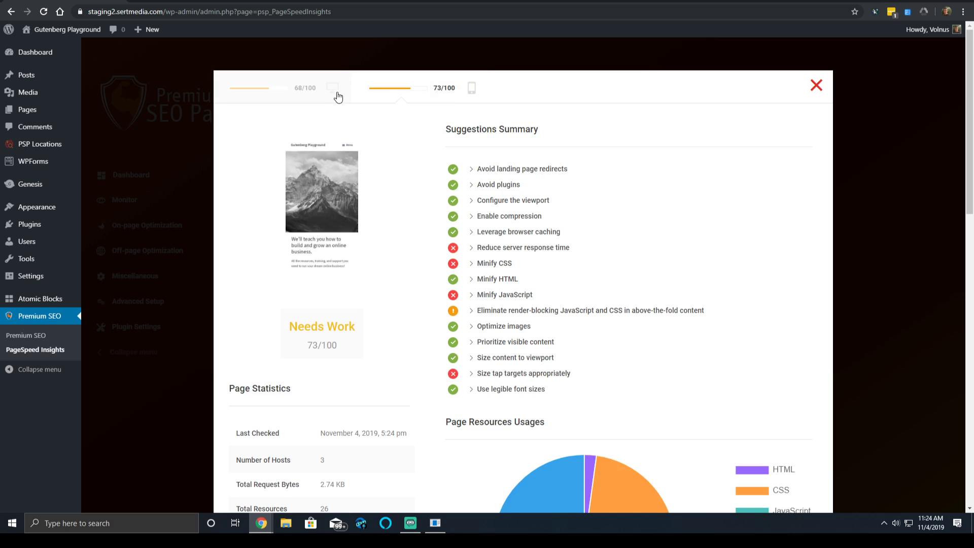
left_click(337, 95)
left_click(388, 87)
Examine the Avoid plugins suggestion and the resource usage chart in the Homepage's mobile report, and close the report
left_click(500, 186)
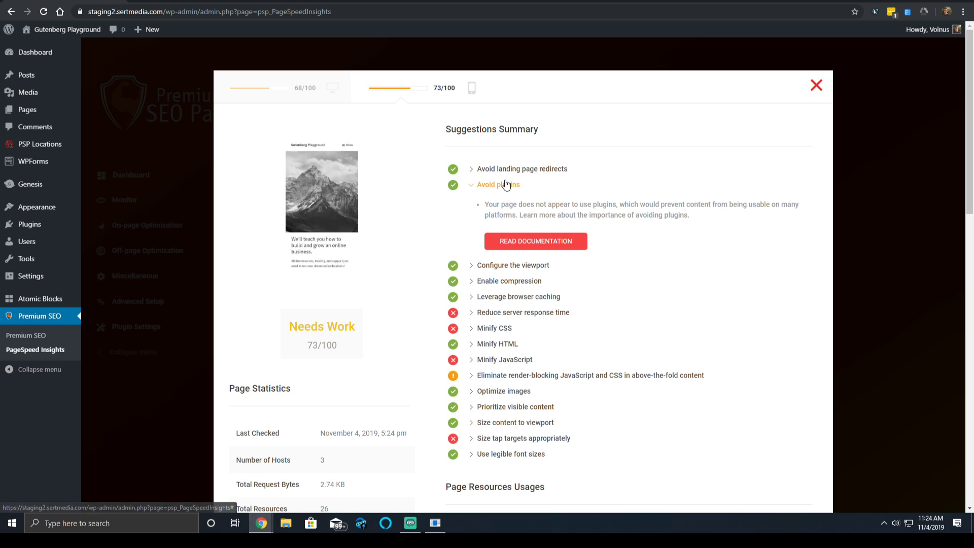
left_click(500, 184)
scroll(548, 320, "down", 4)
scroll(549, 321, "down", 3)
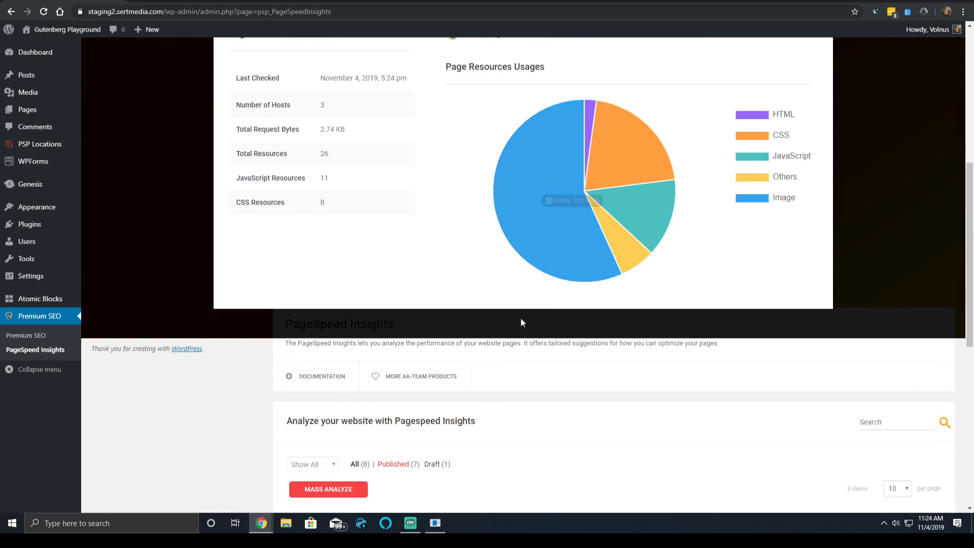
scroll(242, 223, "up", 5)
scroll(241, 223, "up", 2)
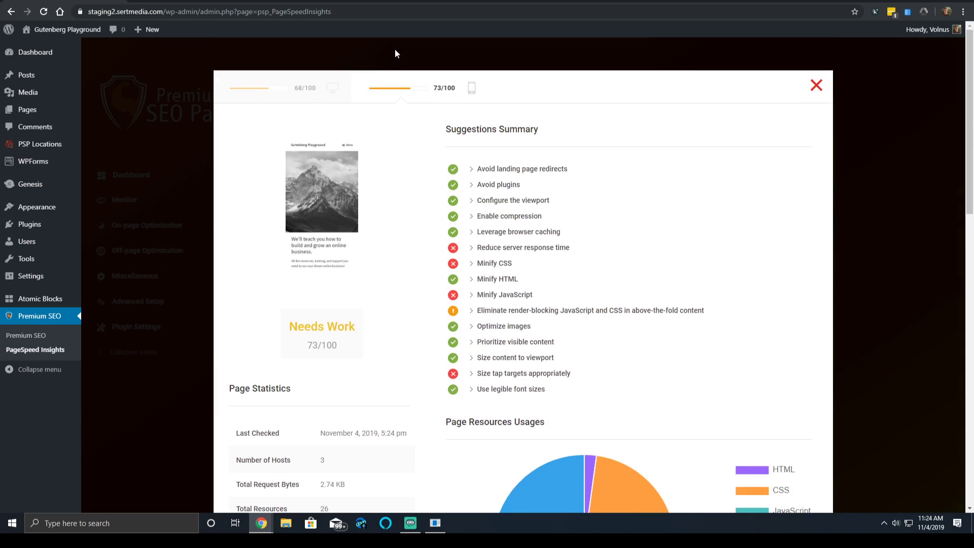
left_click(816, 86)
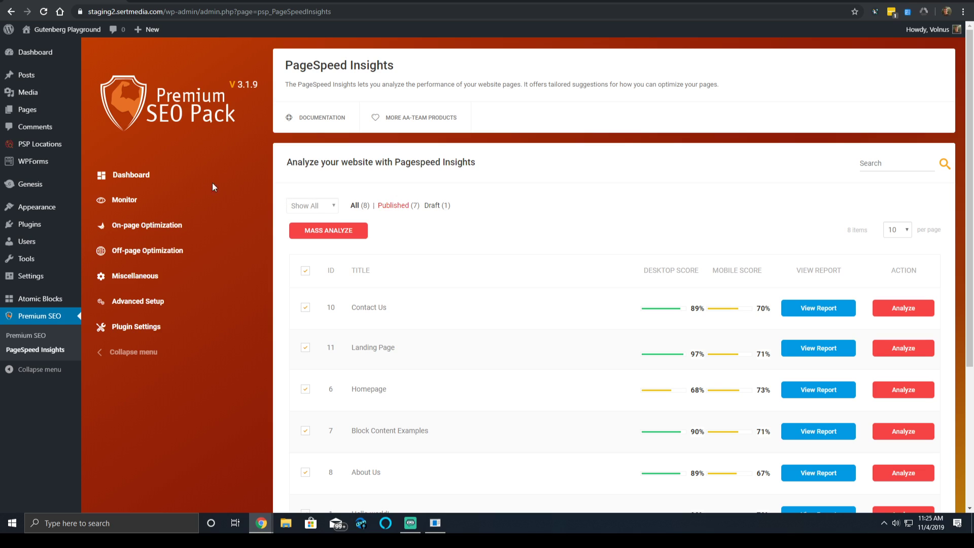
Open the 404 Monitor and visit the logged desktop.png bad URL in a new tab, closing that tab after checking it
left_click(134, 203)
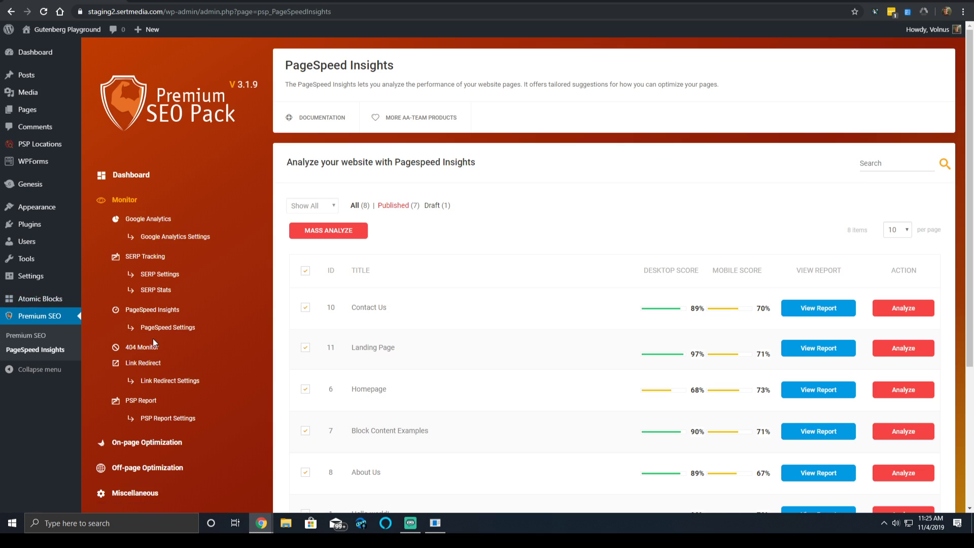
left_click(142, 348)
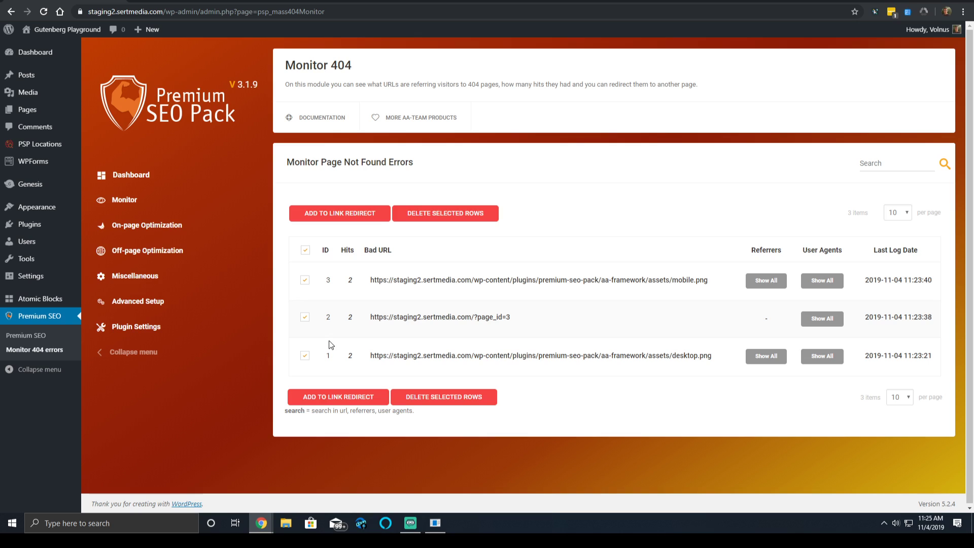
triple_click(523, 356)
right_click(523, 359)
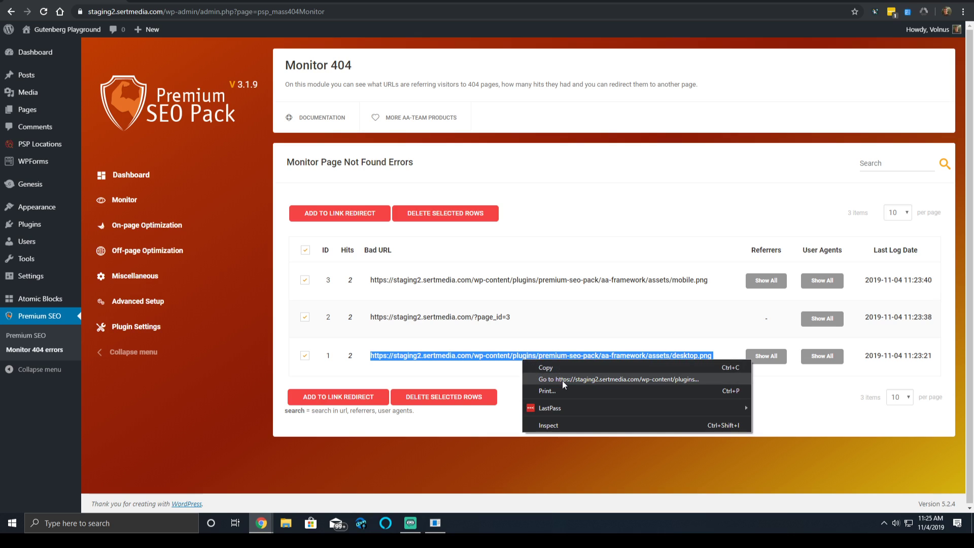
left_click(561, 380)
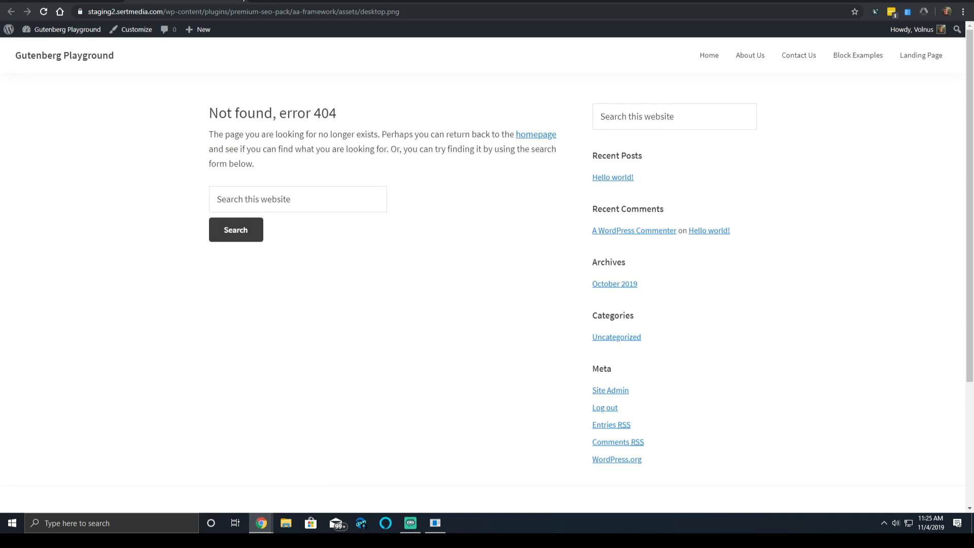
key("ctrl+w")
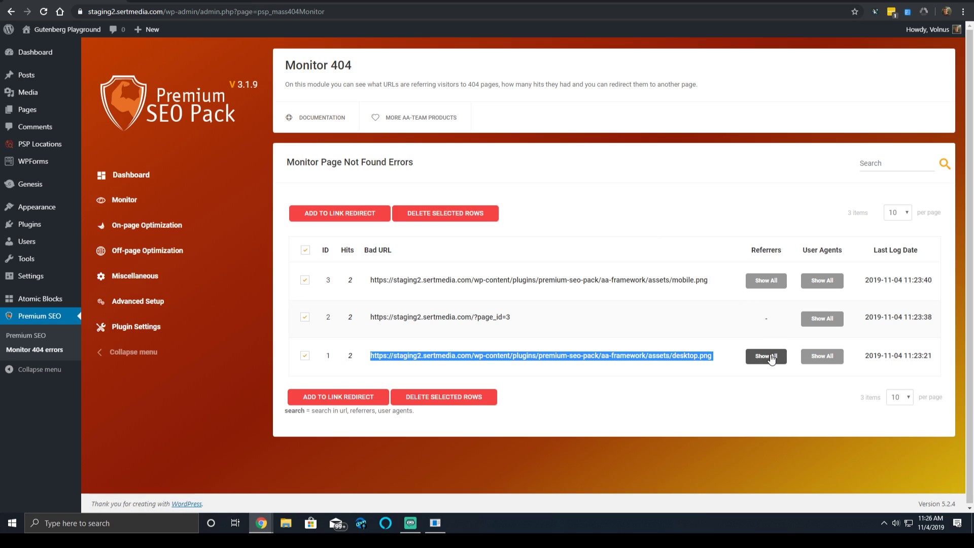
Exclude the ?page_id=3 entry, view the link redirect form for the mobile.png and desktop.png URLs, and close it without adding a redirect
left_click(308, 348)
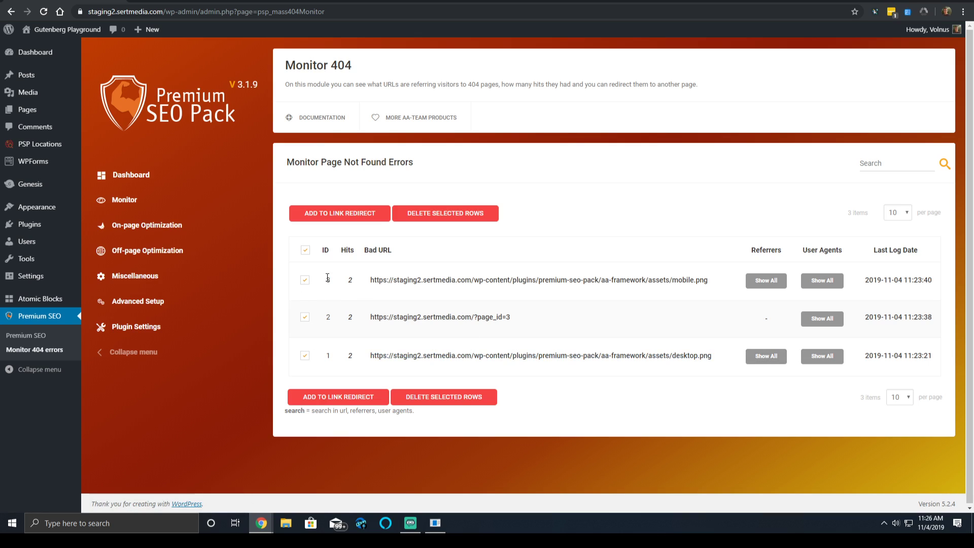
left_click(305, 318)
left_click(354, 397)
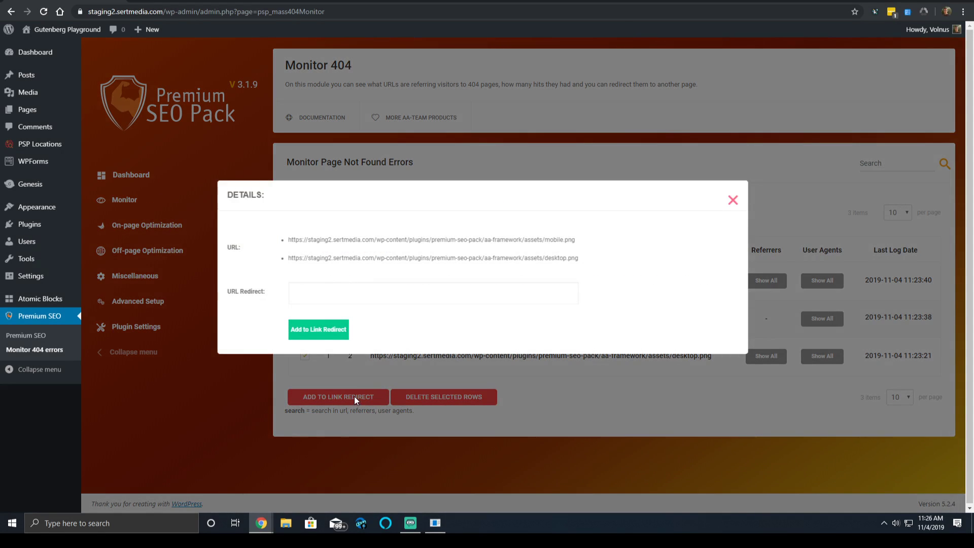
left_click(360, 293)
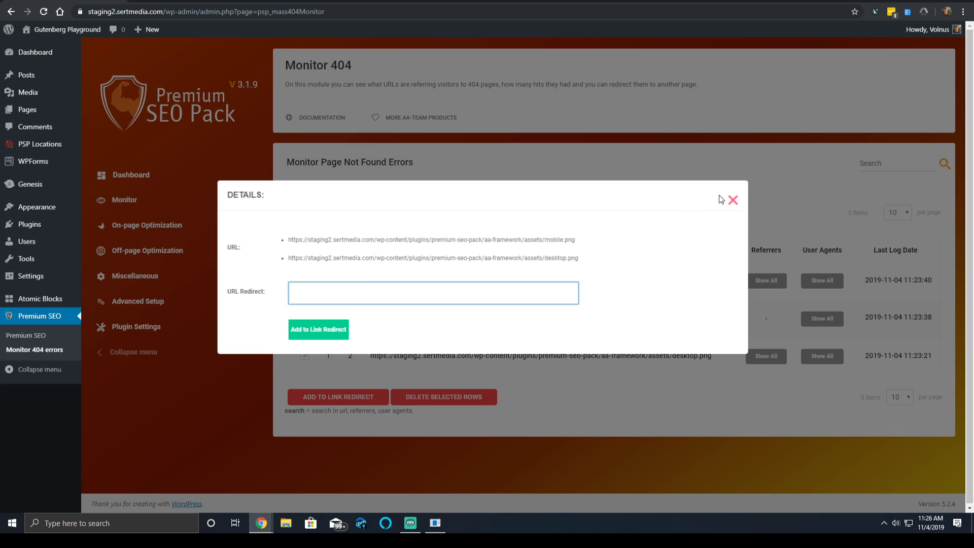
left_click(732, 199)
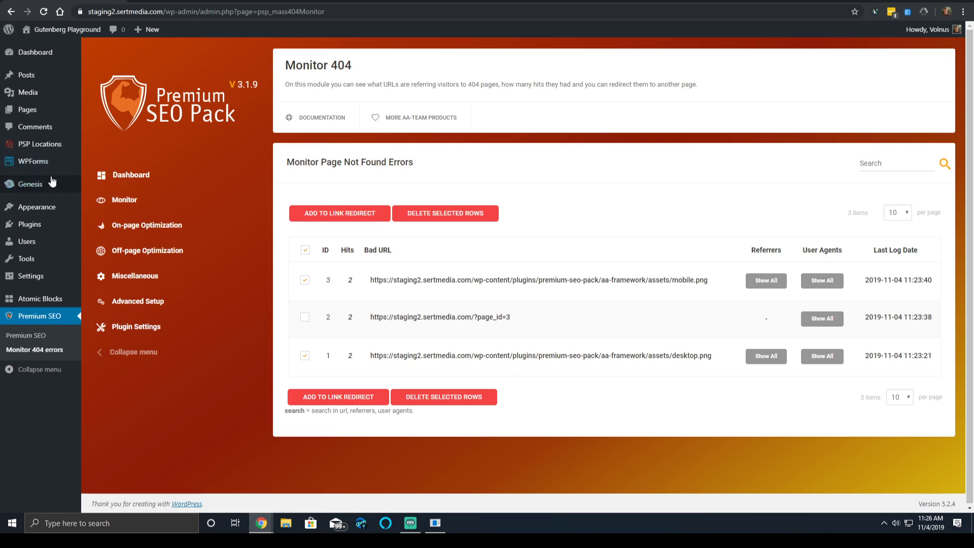
Open the Link Redirect module and filter the redirects by 410 Gone - Content Deleted
left_click(130, 200)
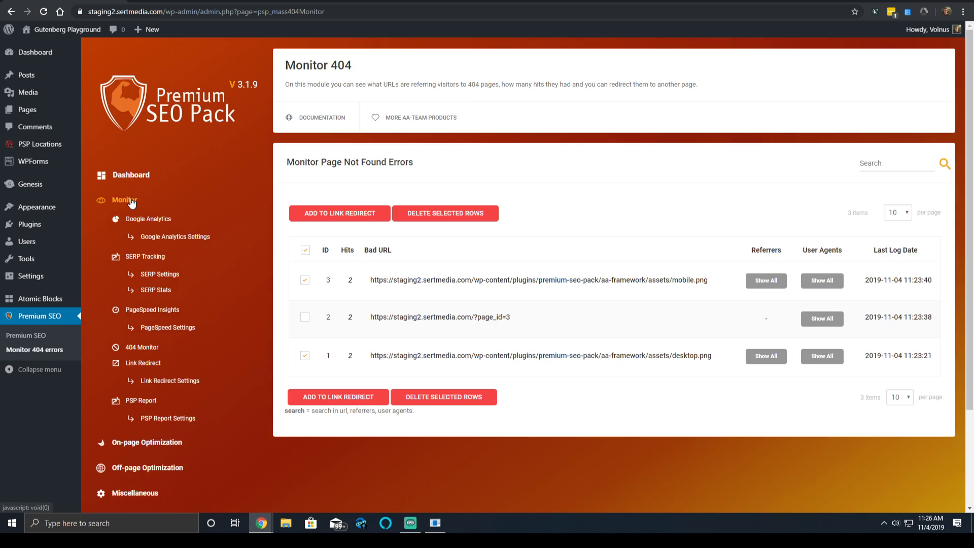
left_click(154, 361)
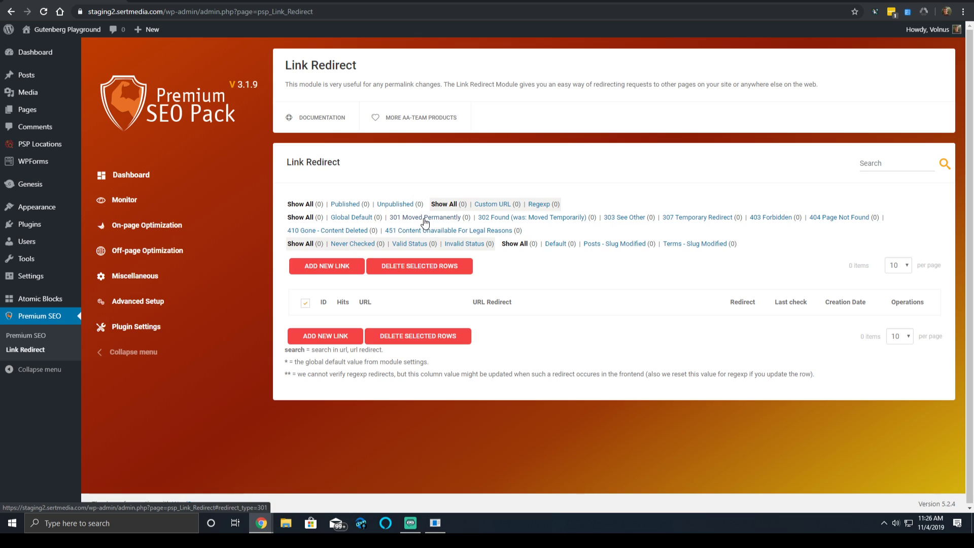
left_click(333, 230)
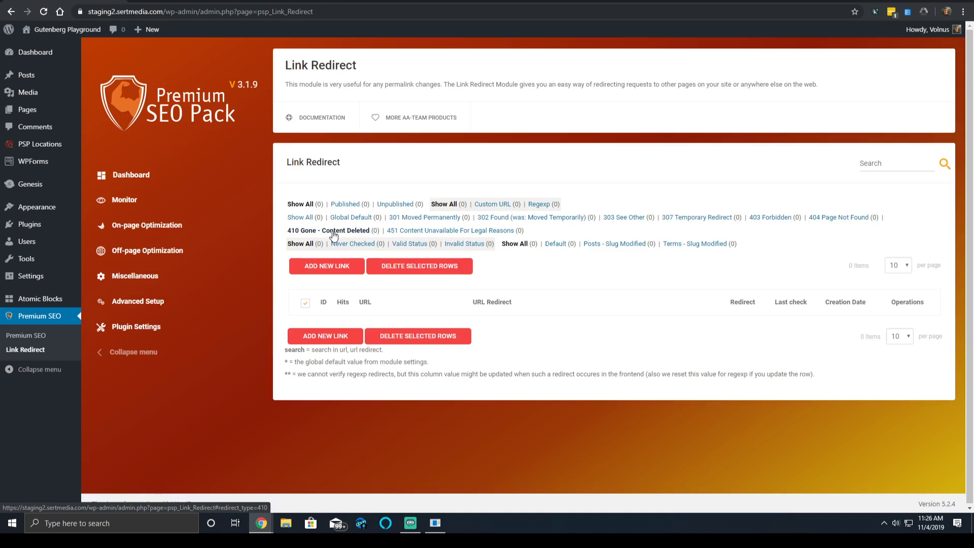
Try the 410 Gone - Content Deleted type with the Regexp and Custom URL rules in the new link form, and close it without adding a link
left_click(339, 265)
left_click(384, 218)
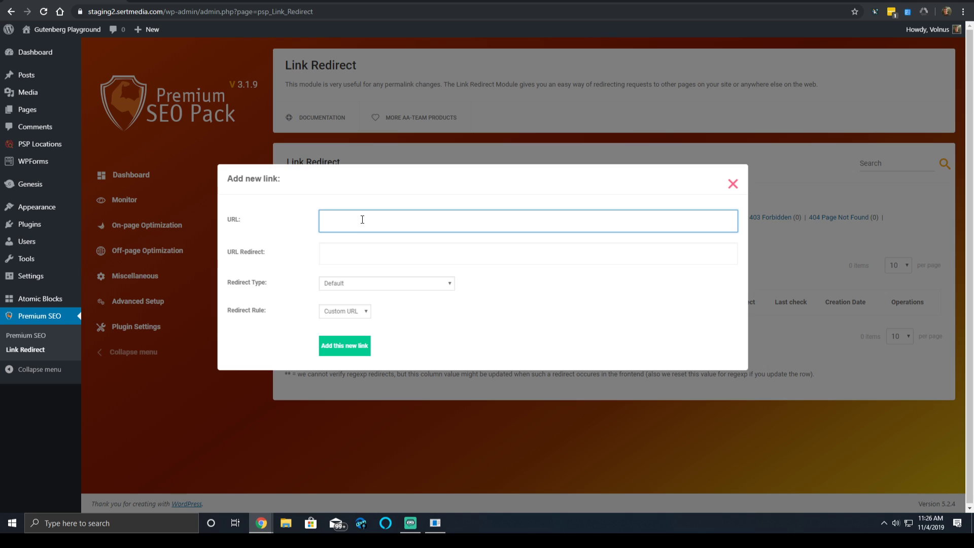
left_click(363, 252)
left_click(358, 283)
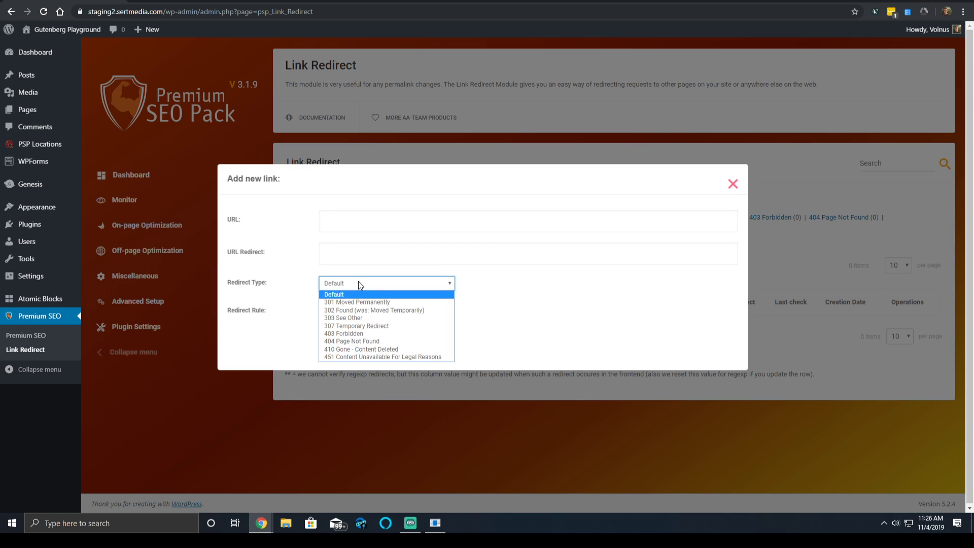
left_click(384, 349)
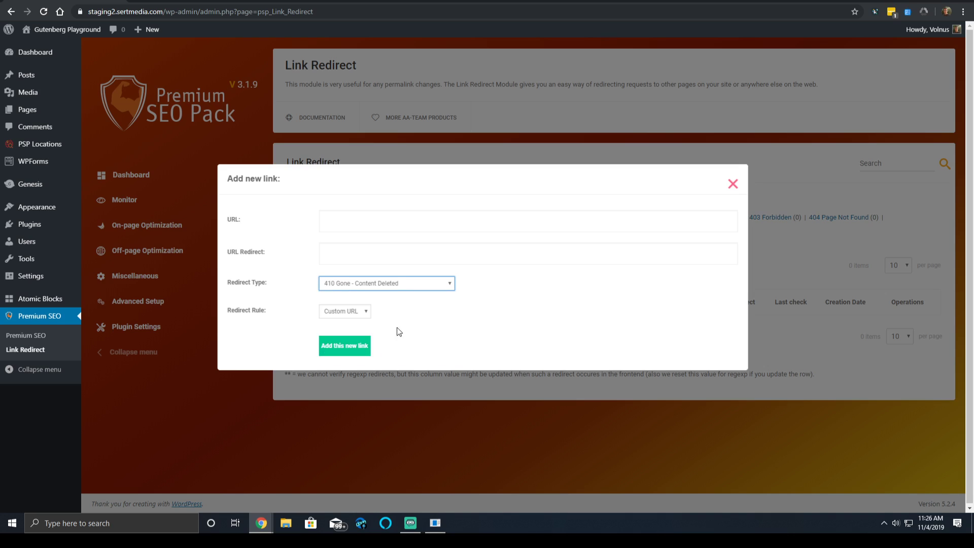
left_click(348, 313)
left_click(342, 329)
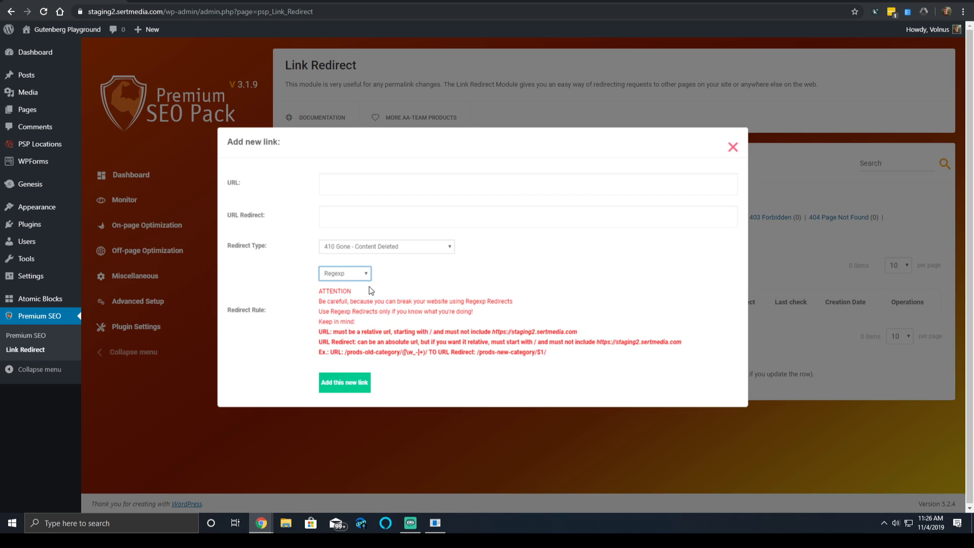
left_click(338, 274)
left_click(342, 286)
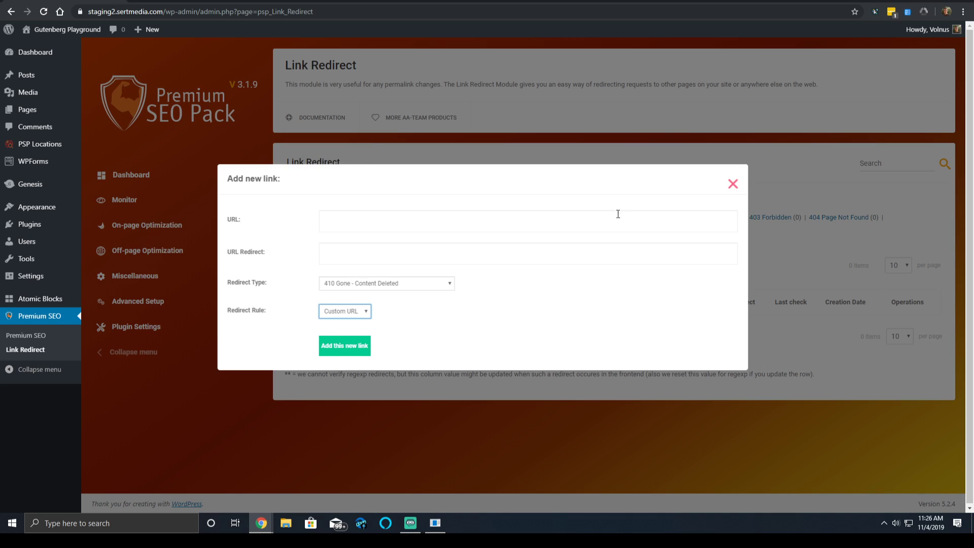
left_click(734, 185)
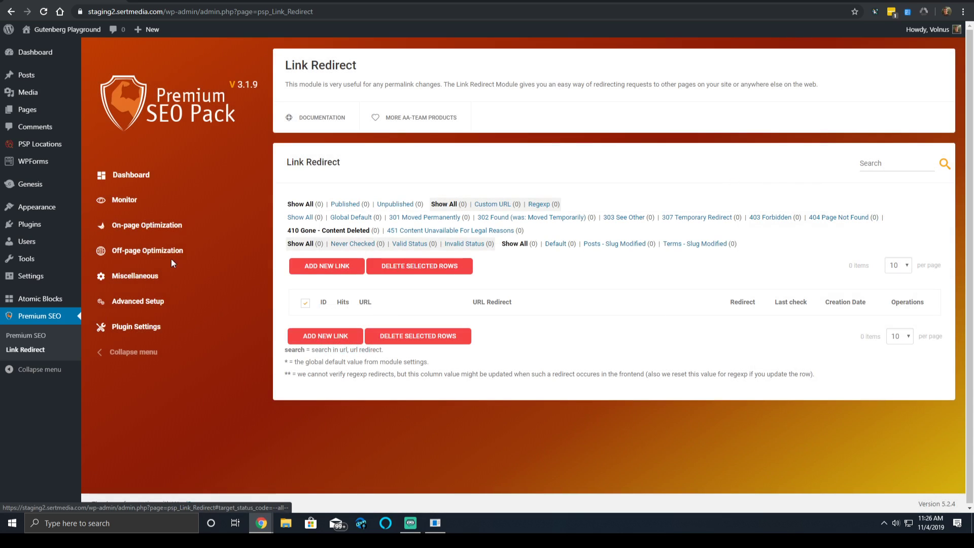
Open the Link Redirect Settings and examine the safe redirect, default redirect type, 404 redirect and slug monitoring options
left_click(136, 200)
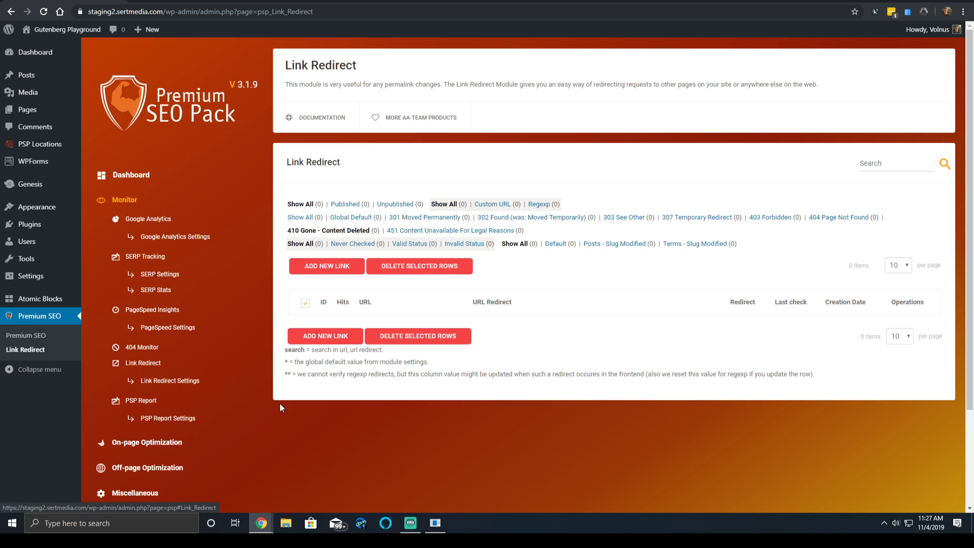
left_click(194, 380)
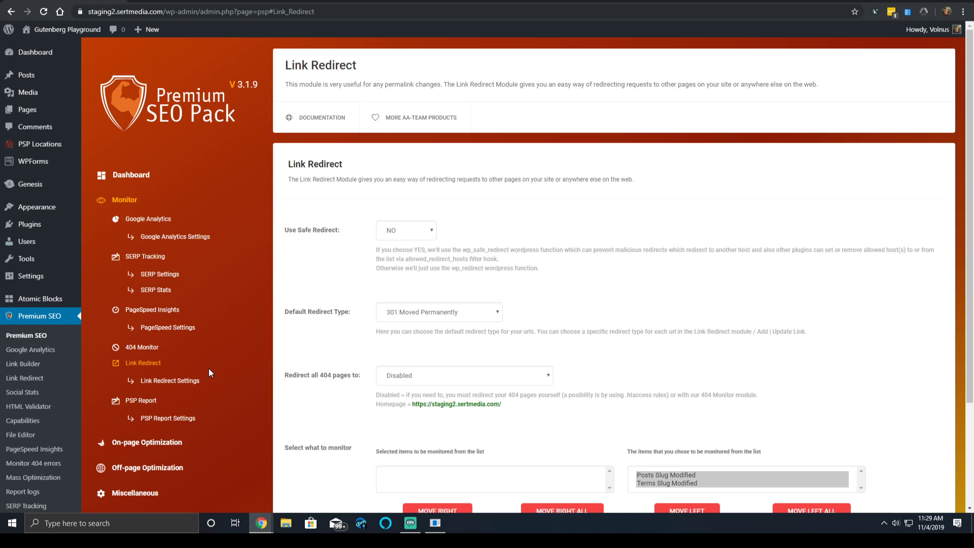
scroll(297, 296, "down", 3)
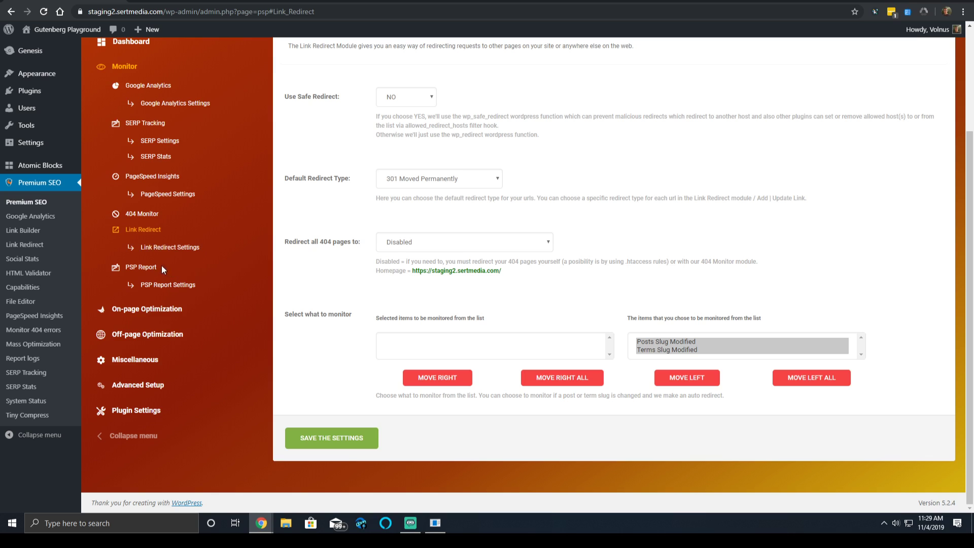
View the PSP Report logs and the PSP Report Settings, including the HTML 2 PDF Rocket API keys and the SERP report options
left_click(148, 267)
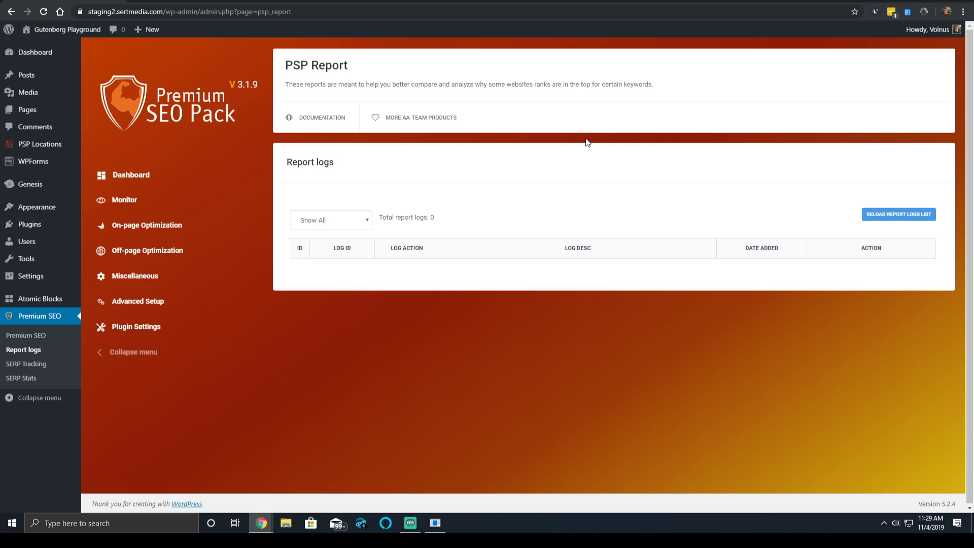
left_click(124, 199)
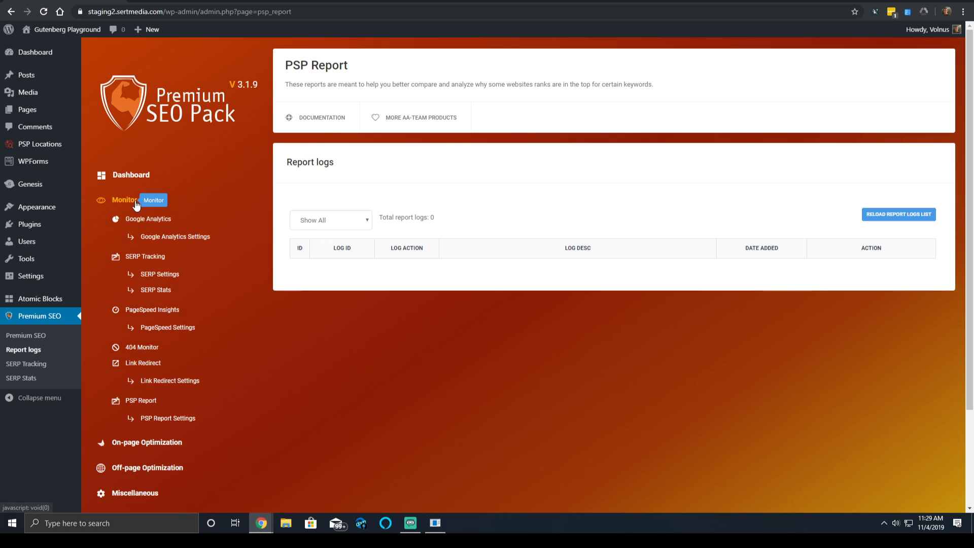
left_click(176, 423)
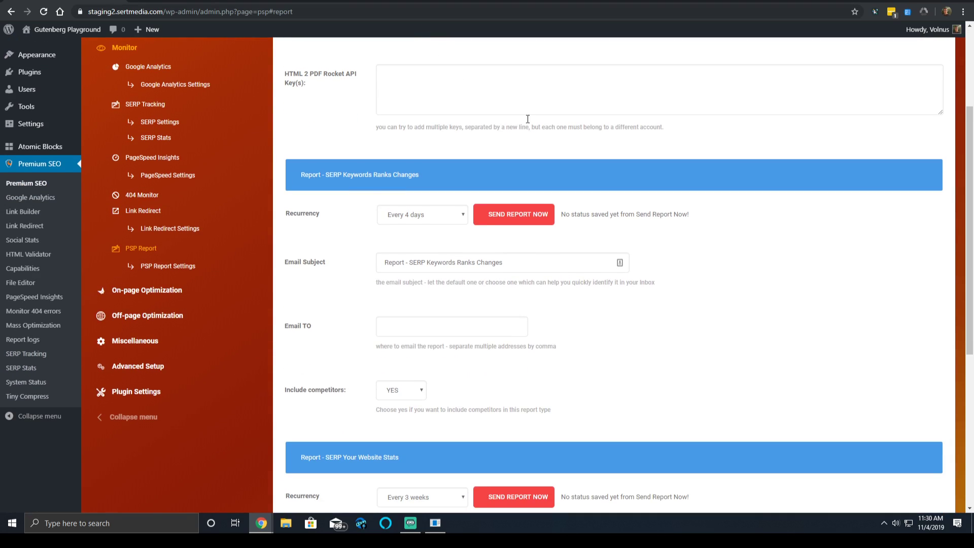
Examine the recurrency, email and competitor options of the SERP Keywords Ranks Changes and SERP Your Website Stats reports
scroll(532, 127, "down", 2)
scroll(544, 132, "down", 4)
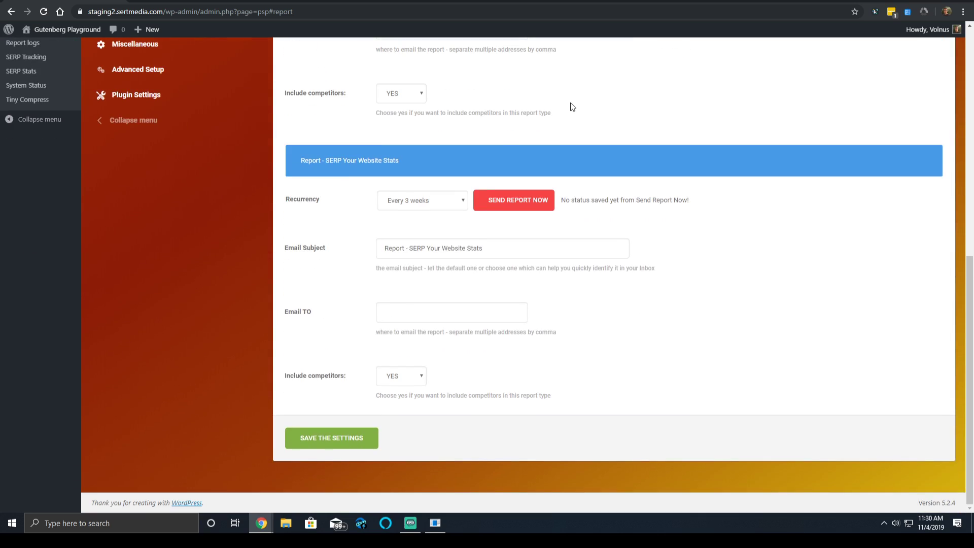
scroll(559, 119, "up", 4)
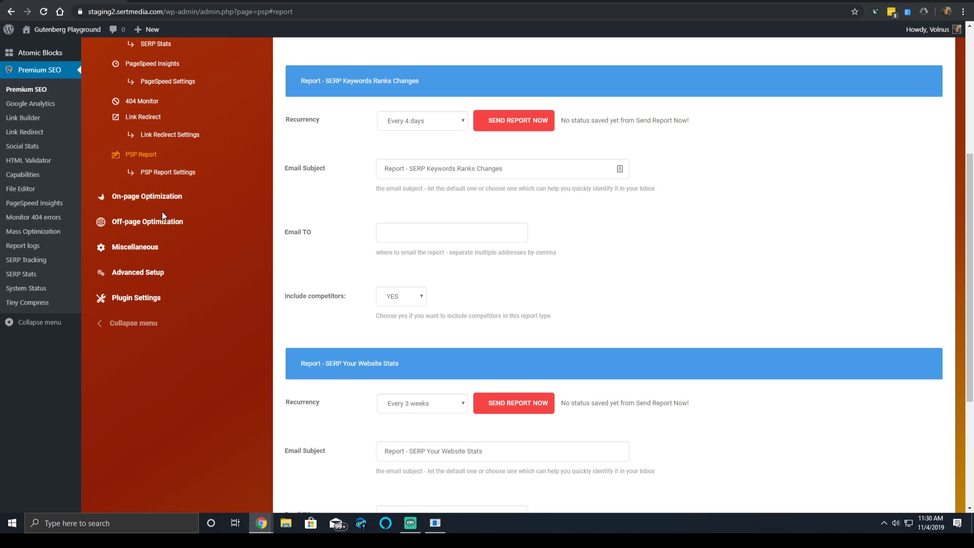
Show the On-page Optimization modules and open Mass Optimization
left_click(169, 197)
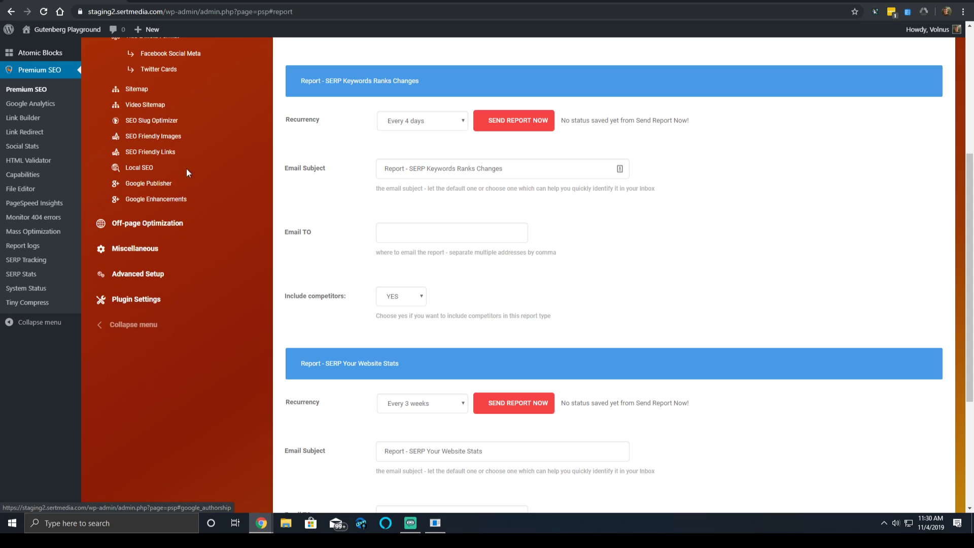
scroll(257, 130, "up", 4)
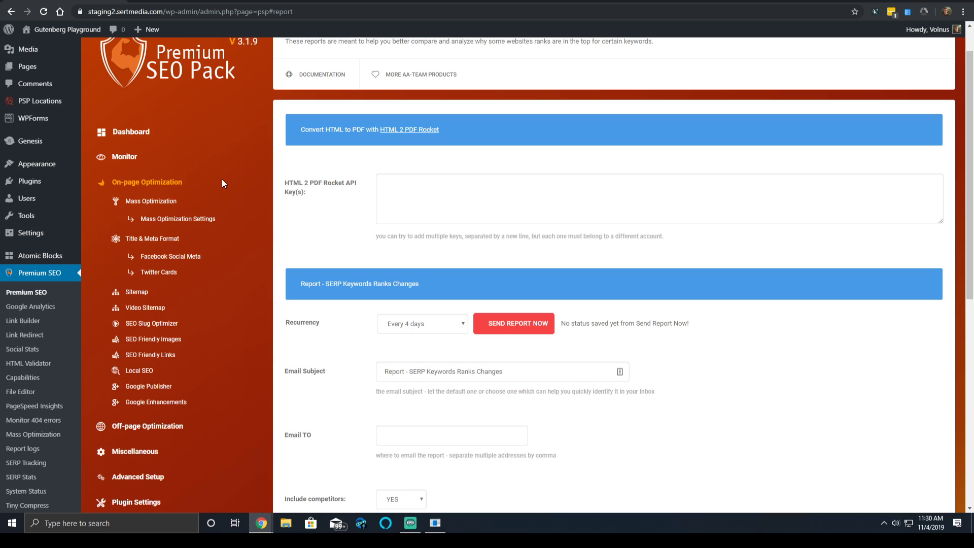
left_click(170, 203)
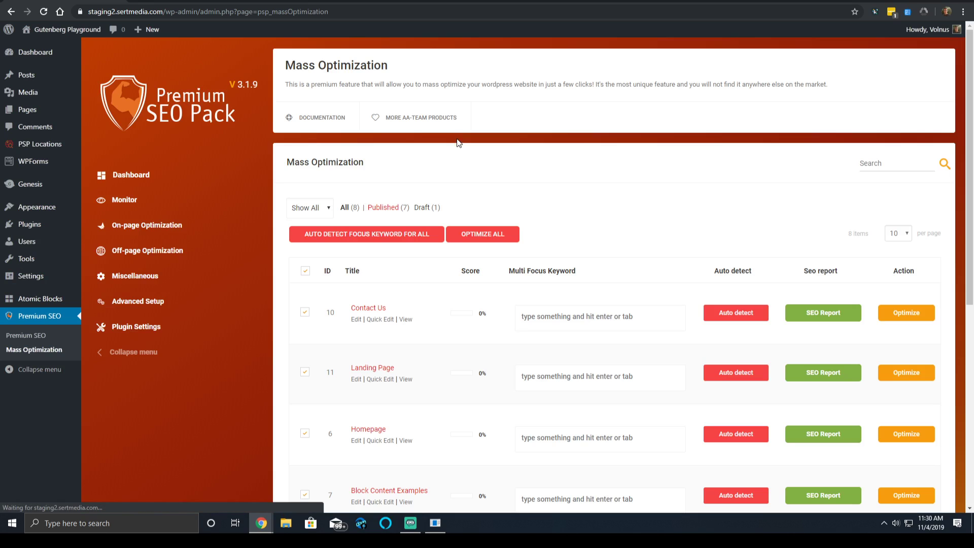
Auto-detect the focus keyword for all pages and posts in the Mass Optimization list, and check the assigned keywords
scroll(638, 184, "down", 1)
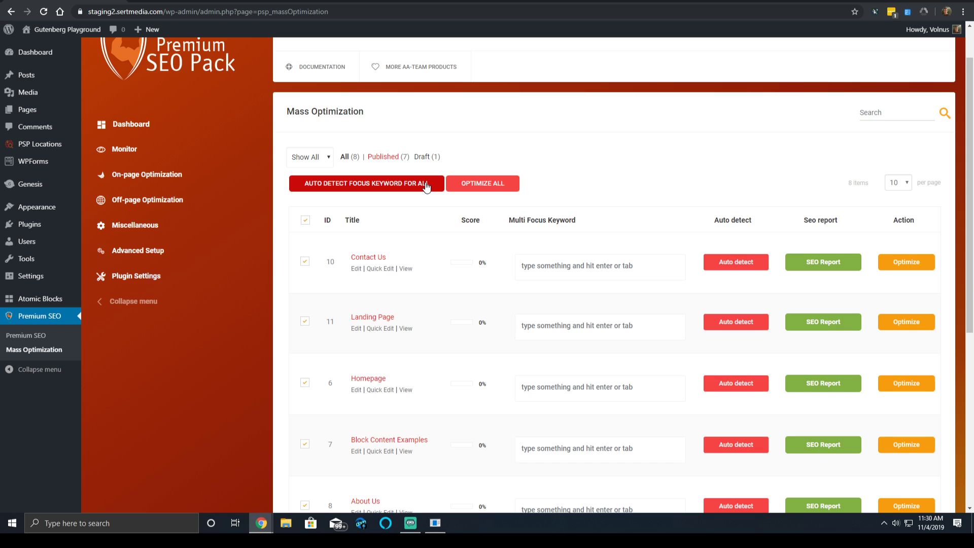
left_click(426, 188)
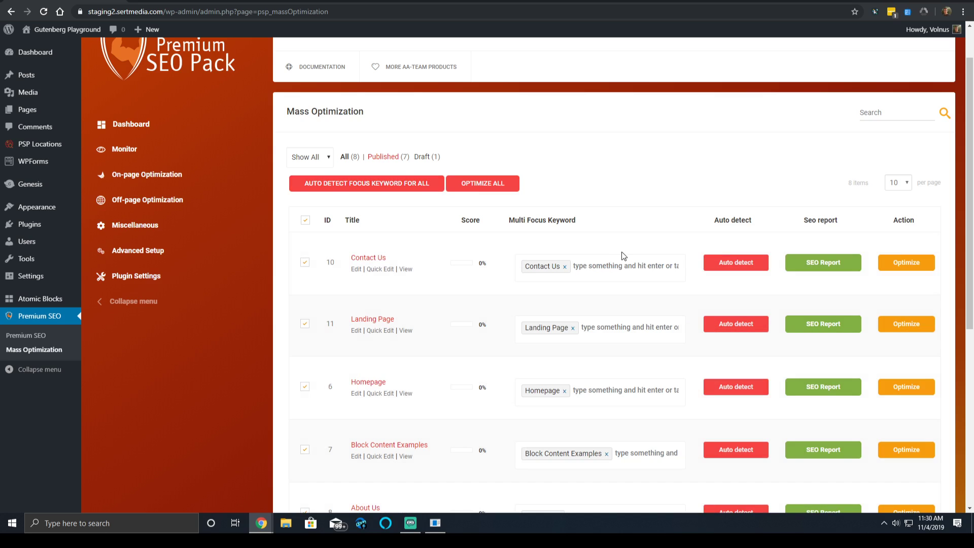
scroll(623, 236, "down", 4)
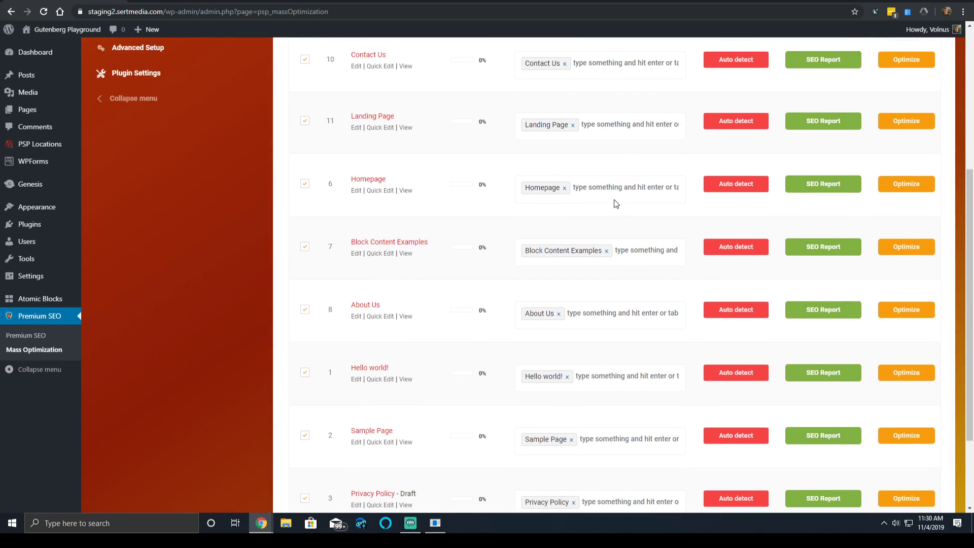
scroll(608, 191, "down", 3)
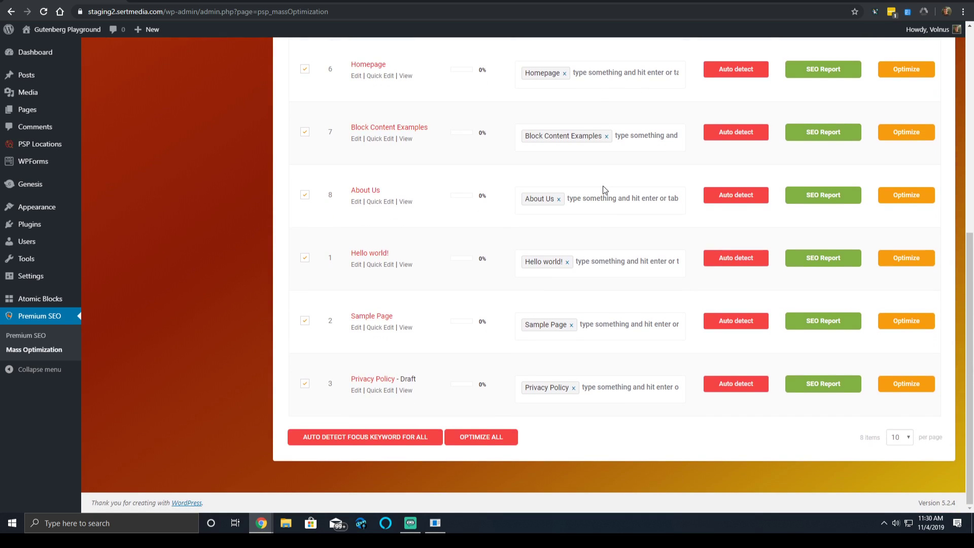
scroll(605, 191, "up", 7)
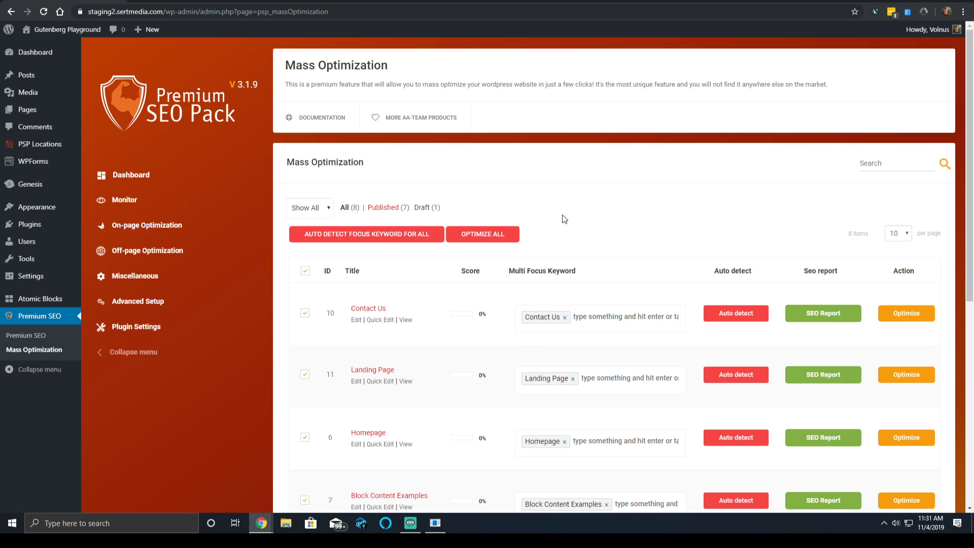
Optimize all listed pages and posts at once, and review their SEO scores
left_click(514, 239)
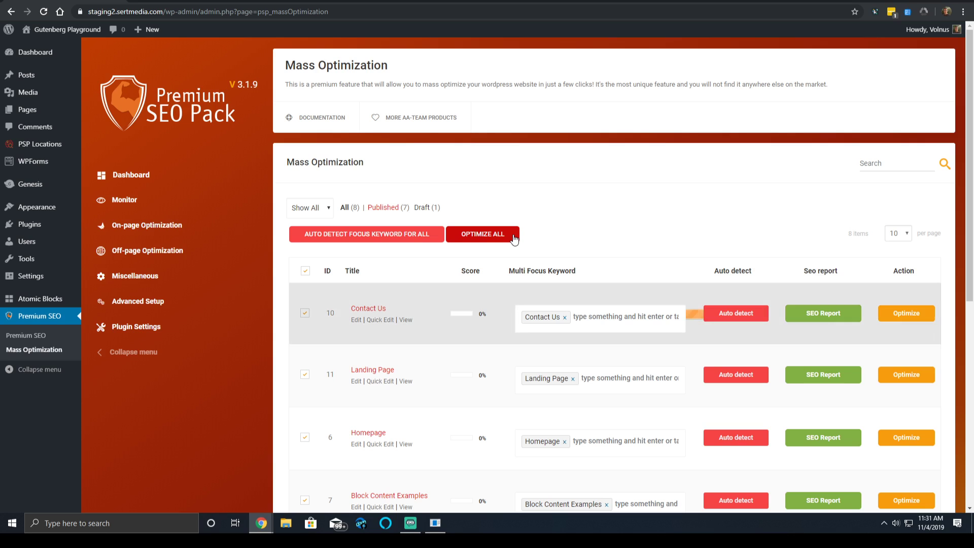
scroll(619, 260, "down", 7)
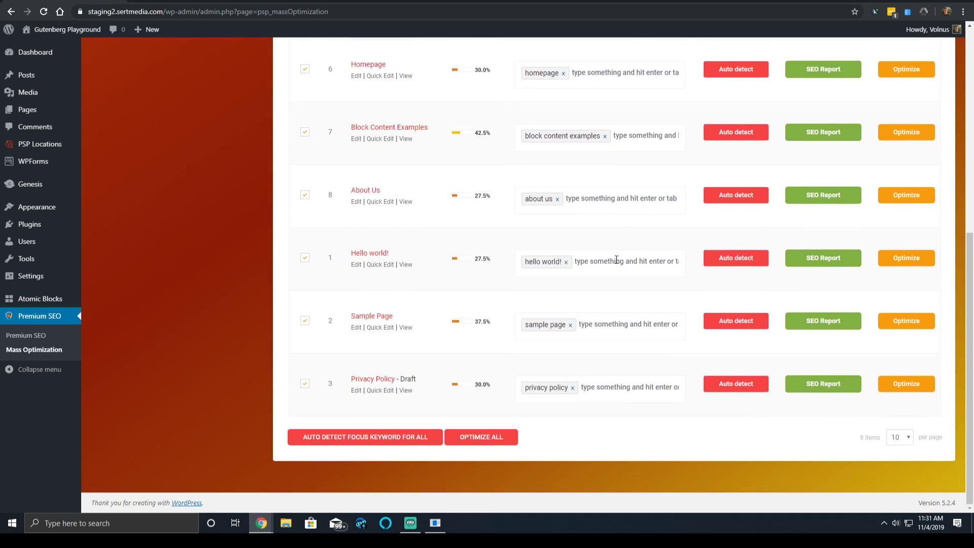
scroll(616, 259, "up", 8)
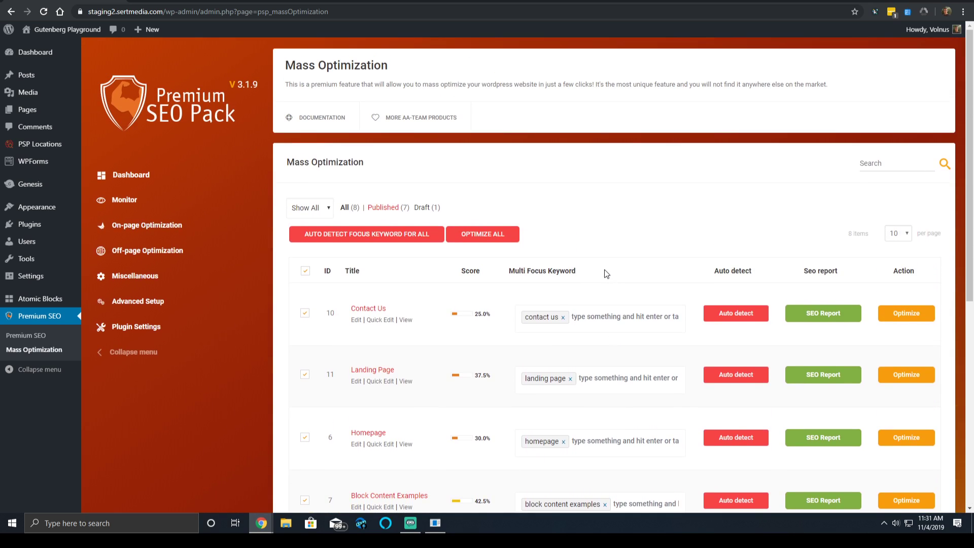
scroll(583, 279, "down", 2)
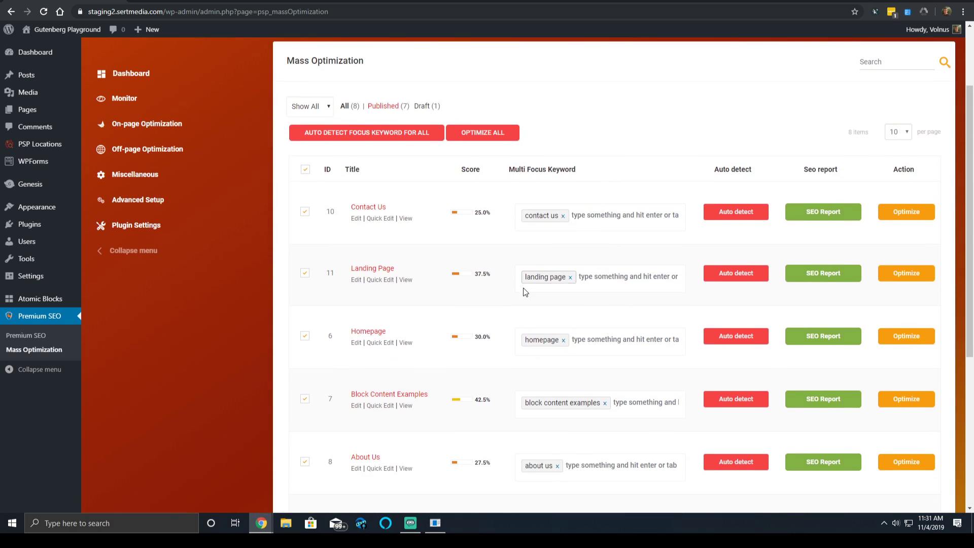
View the Homepage entry on the live site and open its page source
left_click(409, 344)
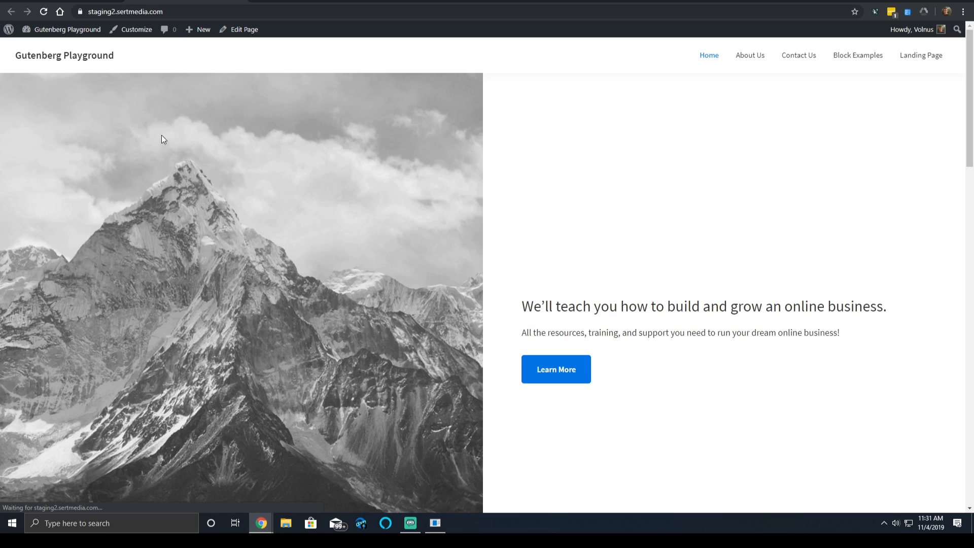
right_click(364, 94)
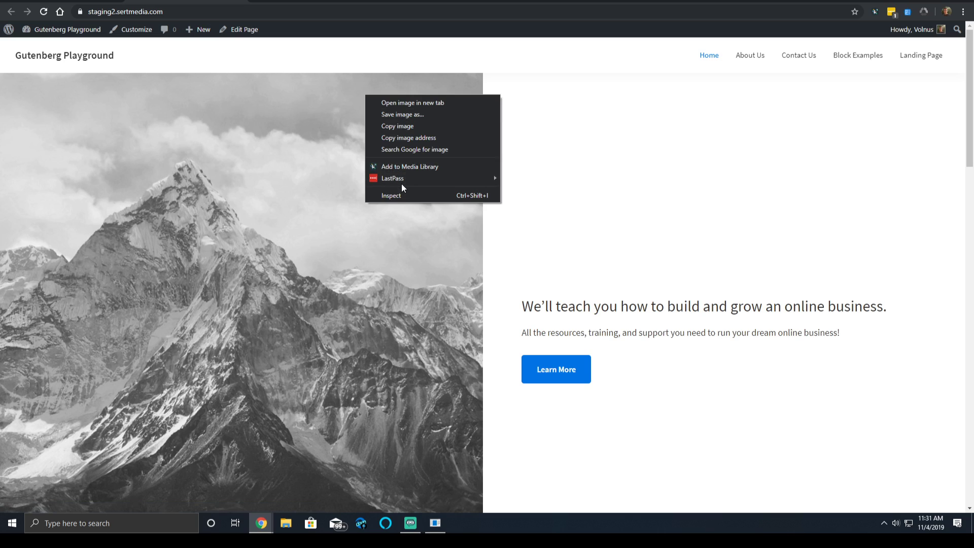
left_click(366, 54)
right_click(366, 55)
left_click(416, 199)
Search the homepage's source code for "descri"
key("ctrl+f")
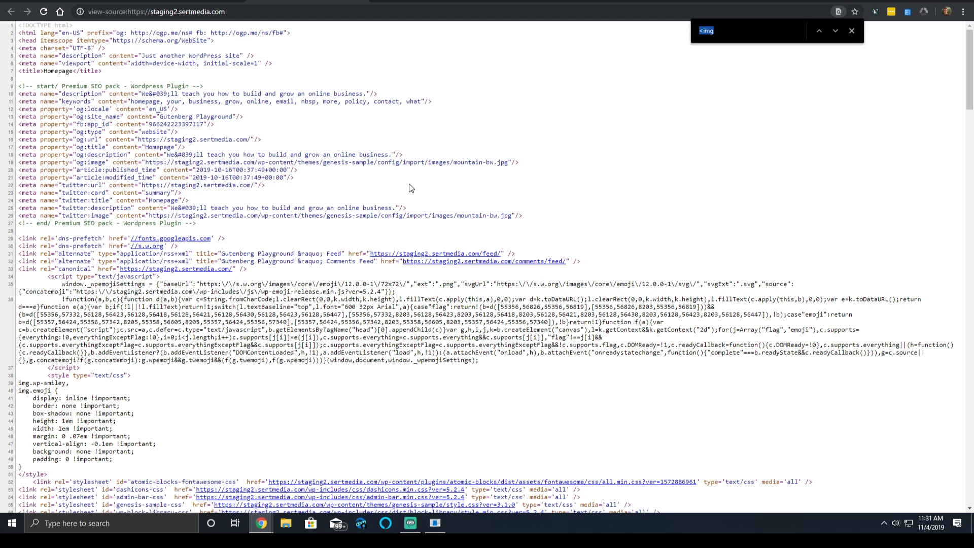
type("<d")
key("BackSpace")
key("BackSpace")
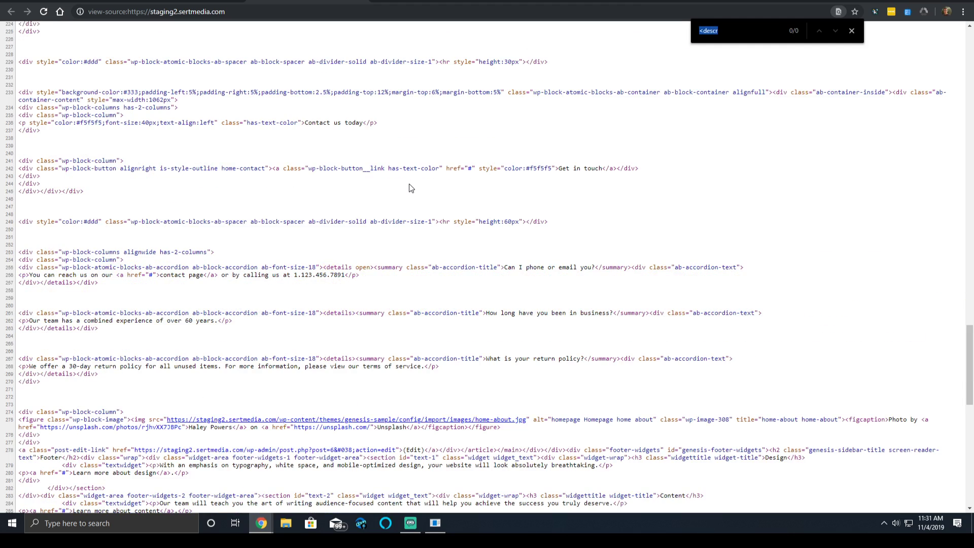
type("descri")
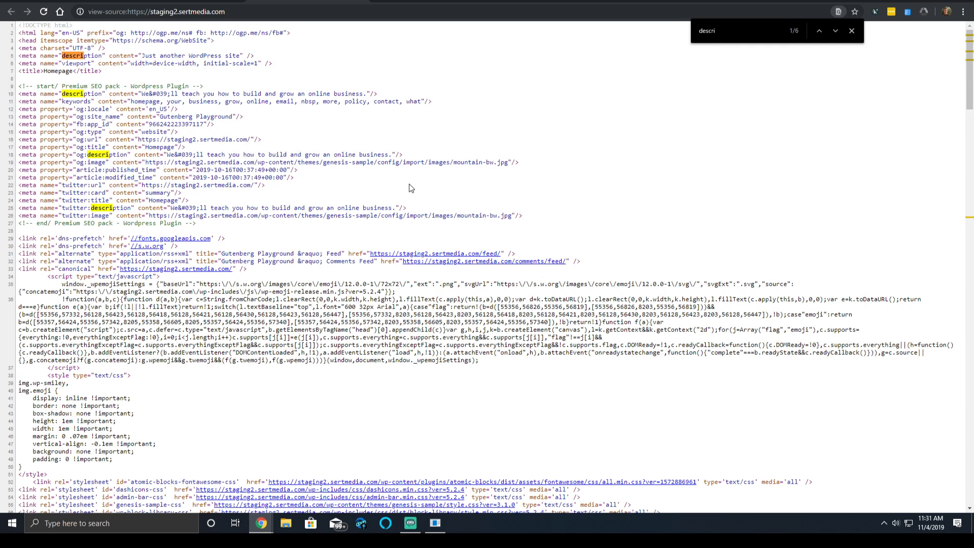
Compare the Premium SEO Pack meta description in the source with the heading on the live homepage, and return to Mass Optimization
triple_click(248, 94)
left_click(231, 2)
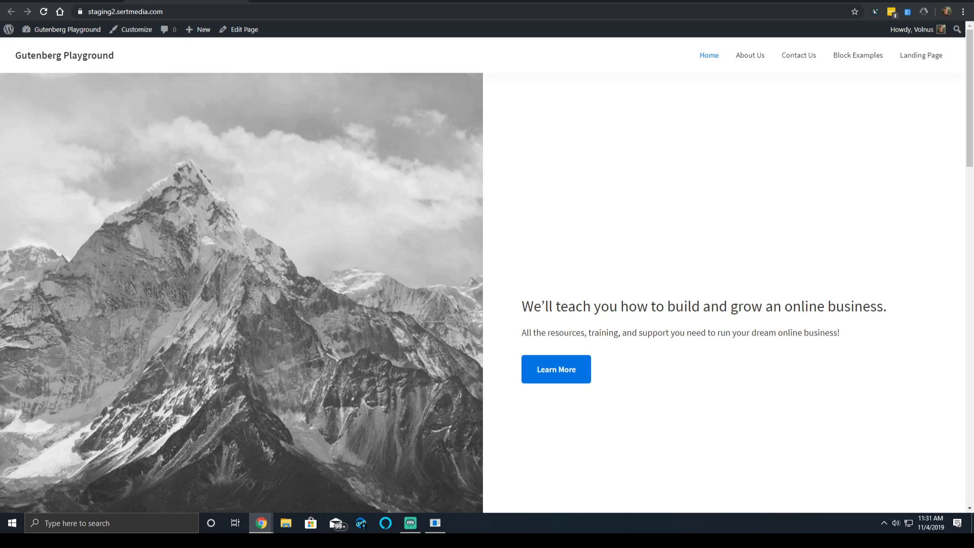
triple_click(741, 296)
left_click(282, 2)
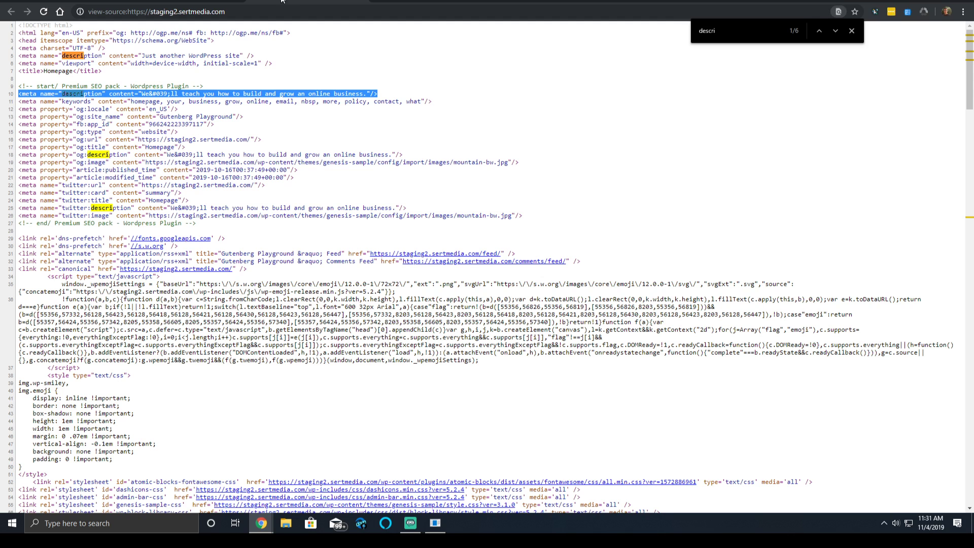
left_click(198, 2)
triple_click(167, 94)
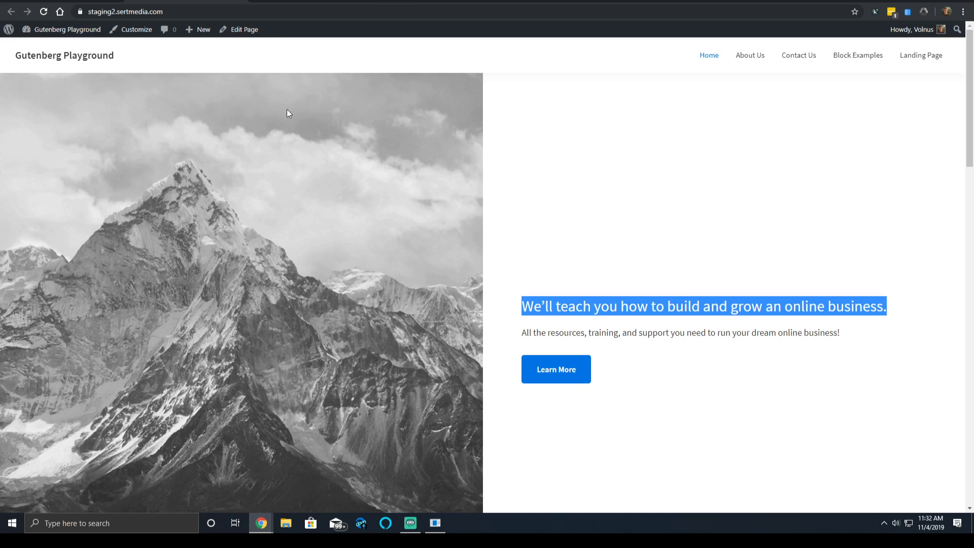
key("alt+Tab")
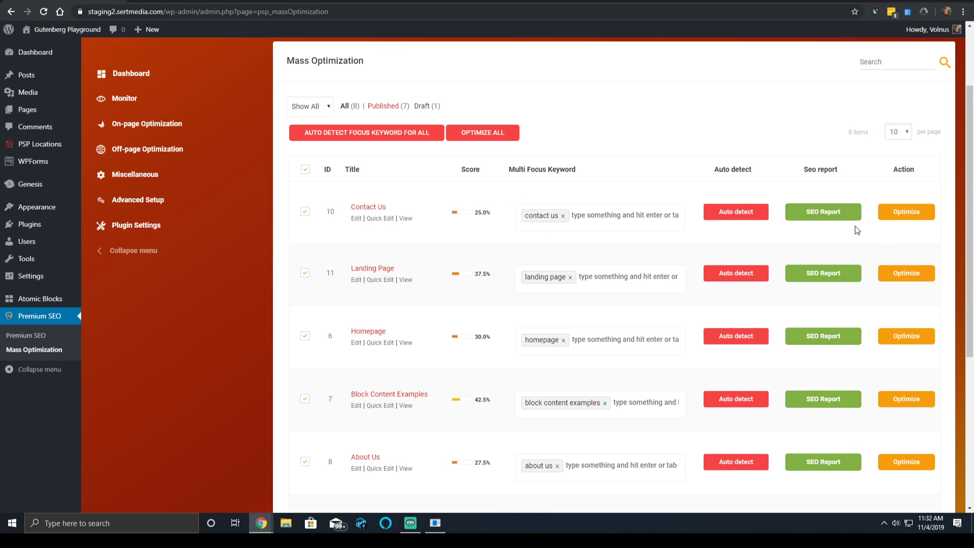
Open the SEO report for the Contact Us page, examine its title and meta description checks, and close it
left_click(841, 217)
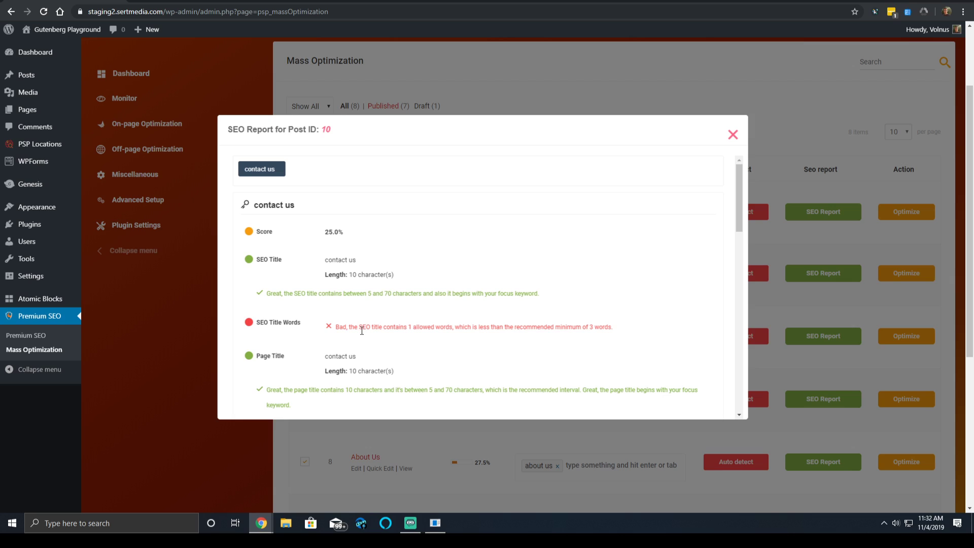
triple_click(363, 328)
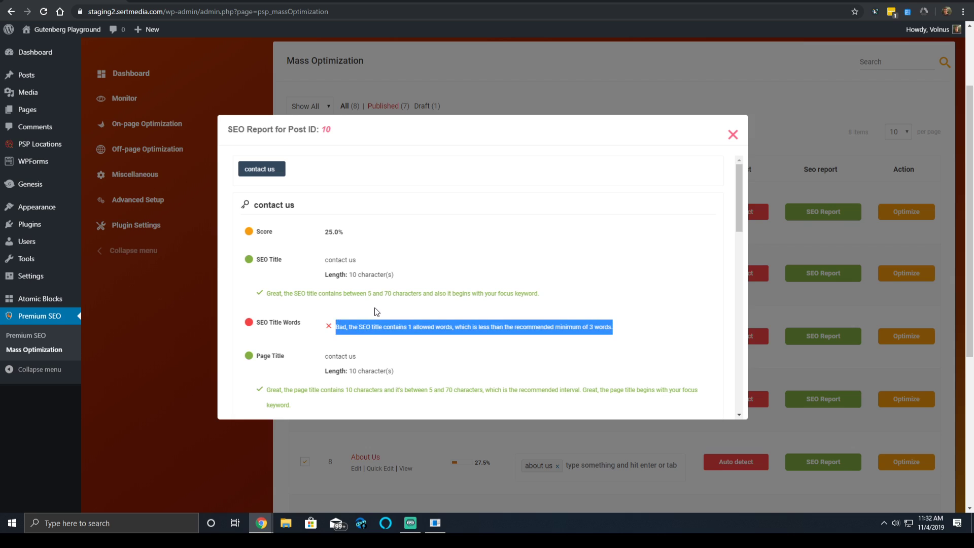
scroll(415, 324, "down", 6)
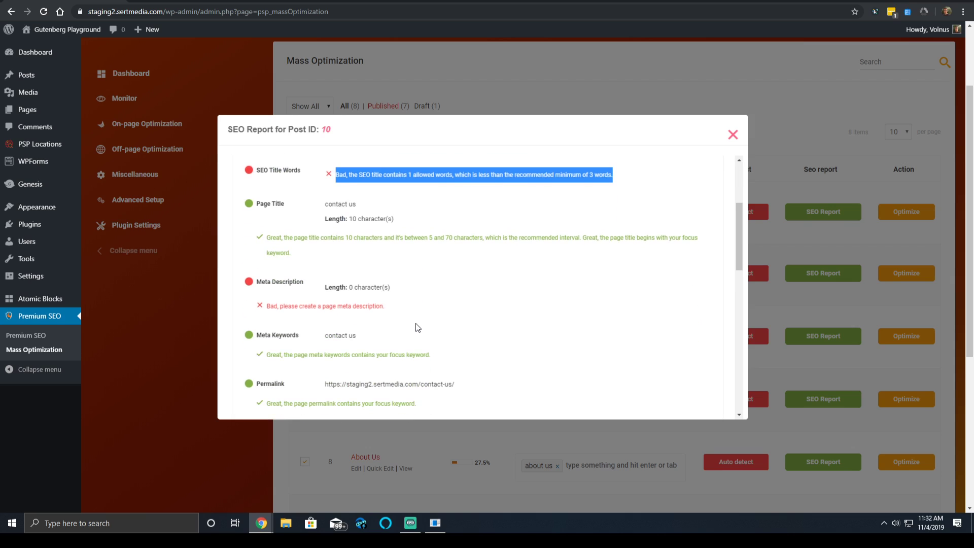
scroll(416, 309, "up", 3)
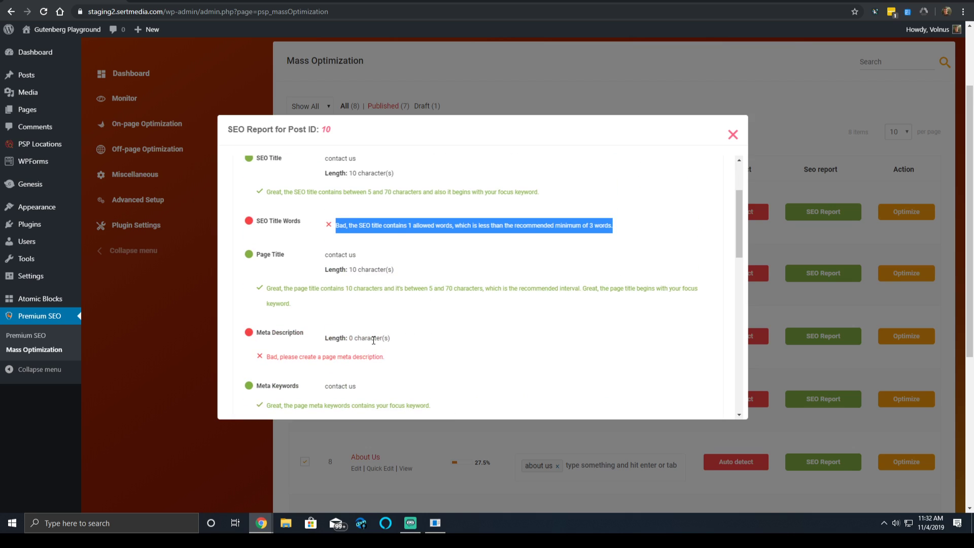
left_click(732, 135)
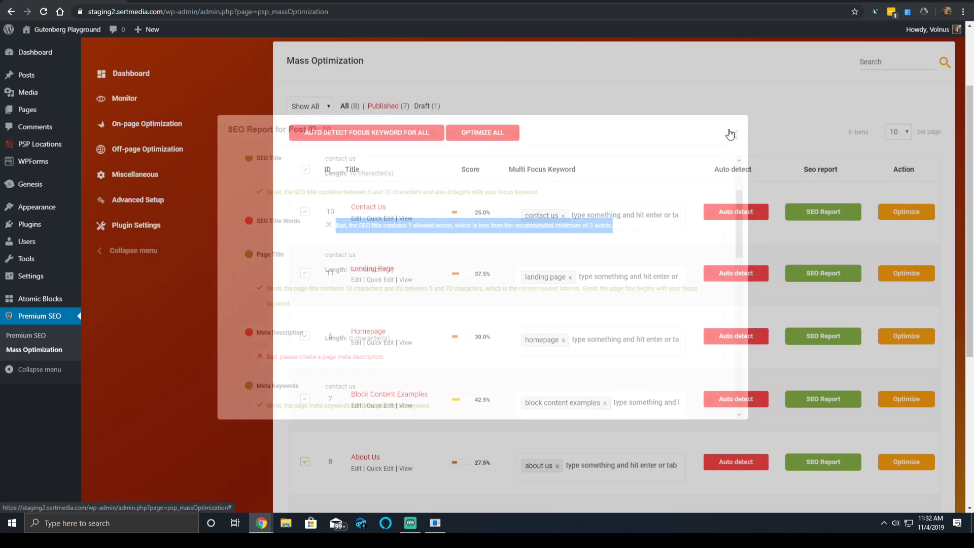
Open the SEO report for the Homepage and compare its meta description with the live homepage
scroll(709, 124, "down", 2)
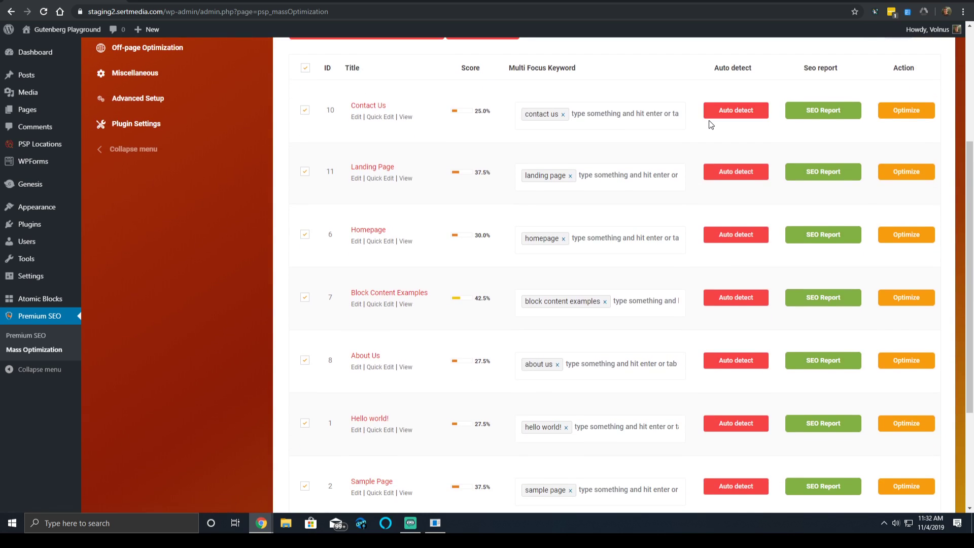
left_click(807, 241)
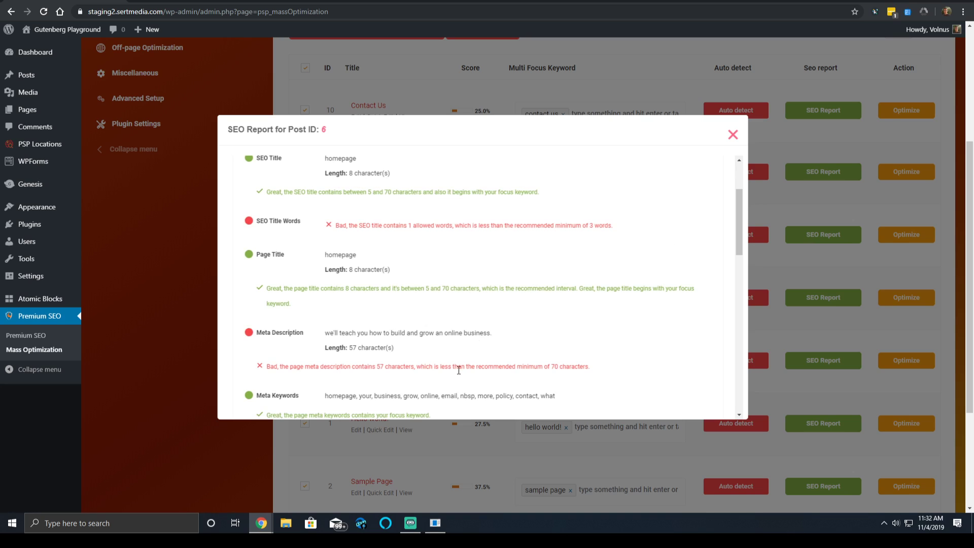
left_click(209, 3)
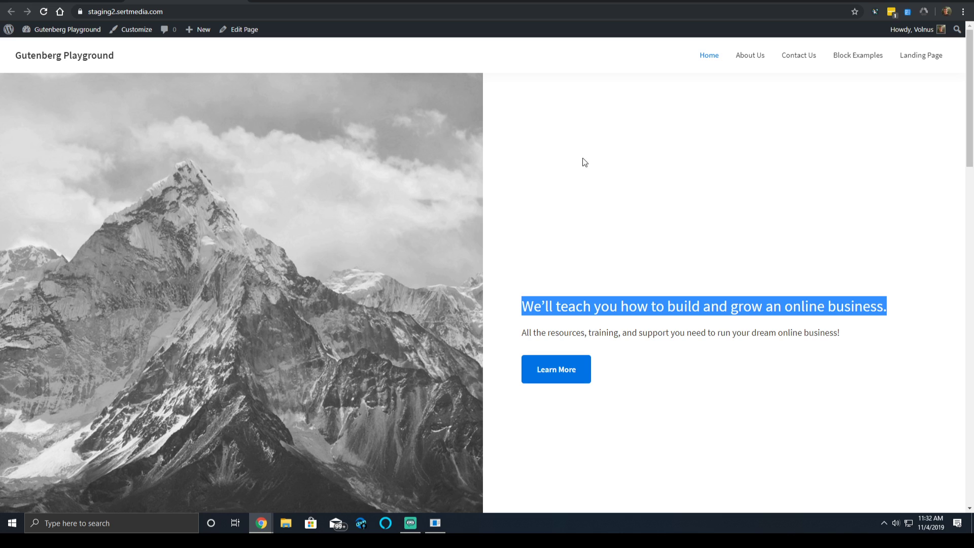
key("ctrl+Tab")
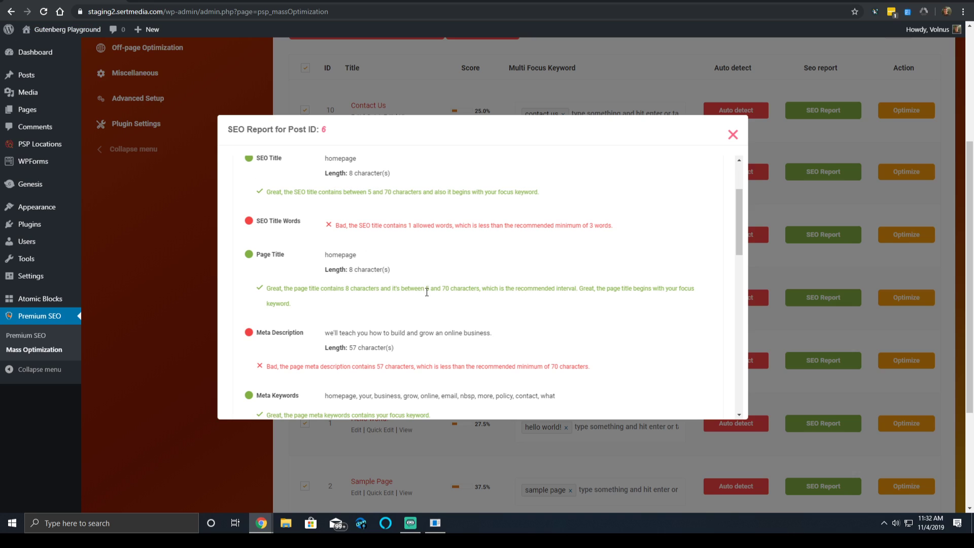
Examine the Homepage report's checks for SEO title words, word count, images, text formatting, subheading tags and links
scroll(480, 334, "down", 2)
scroll(394, 272, "up", 2)
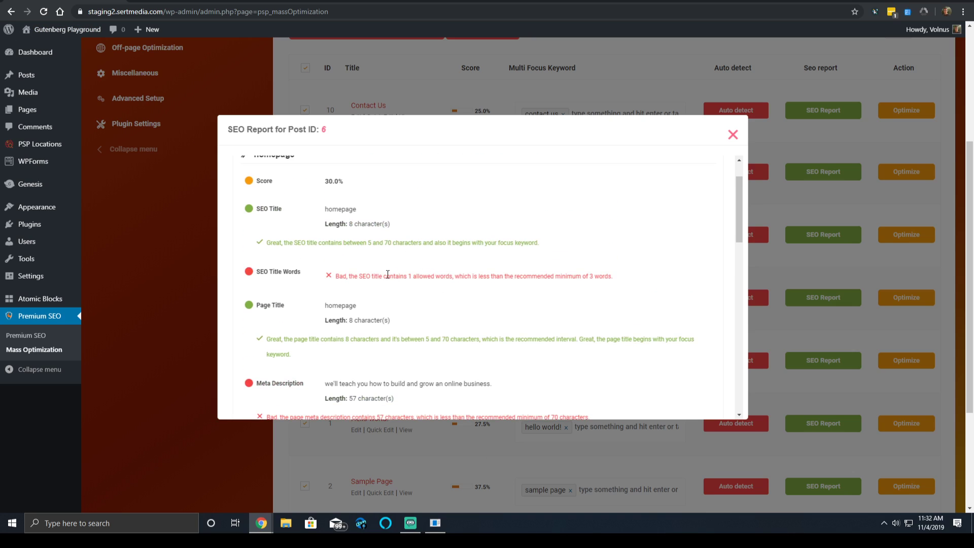
triple_click(387, 275)
left_click(395, 274)
scroll(398, 264, "down", 8)
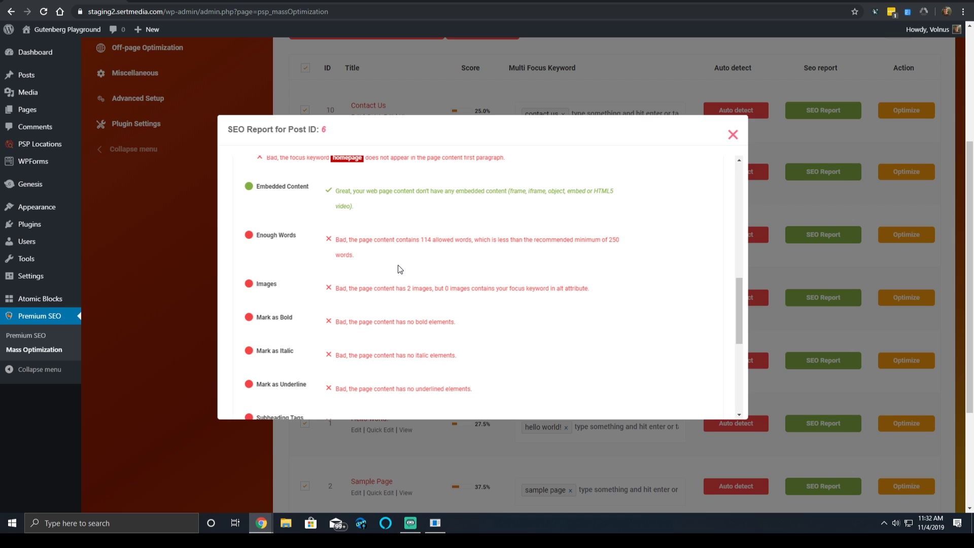
scroll(398, 265, "down", 3)
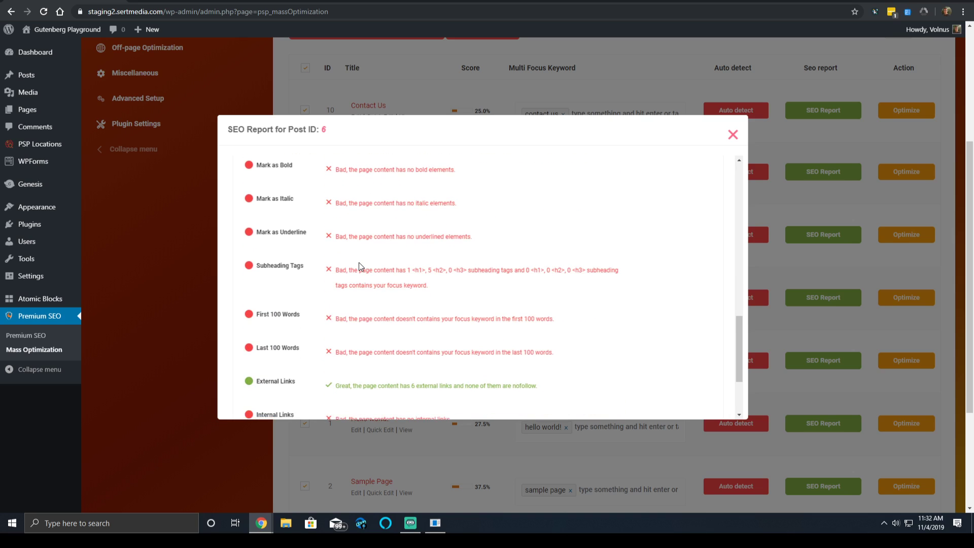
Examine the Homepage report's checks for word count, subheading tags, first and last 100 words, links and keyword density, and close the report
scroll(358, 262, "down", 3)
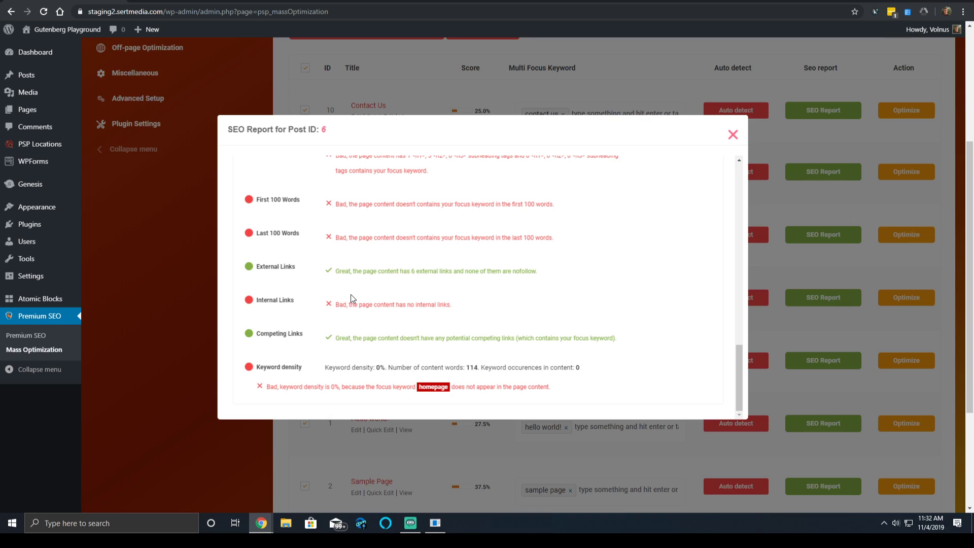
scroll(357, 299, "up", 3)
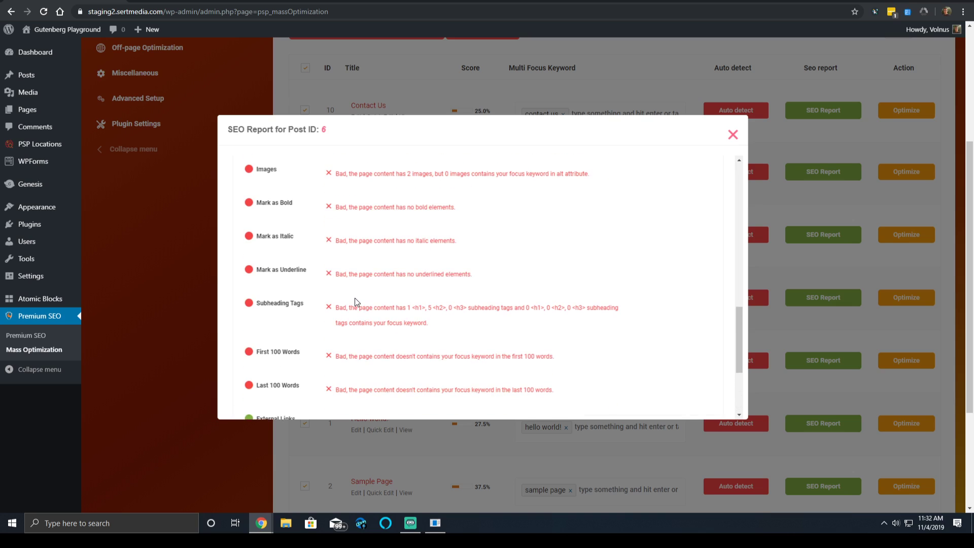
scroll(398, 285, "up", 2)
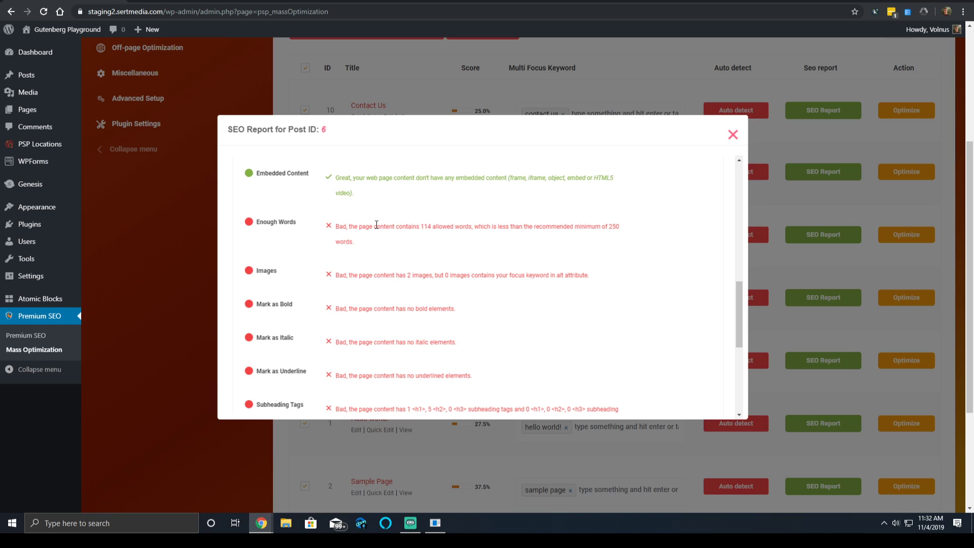
triple_click(376, 224)
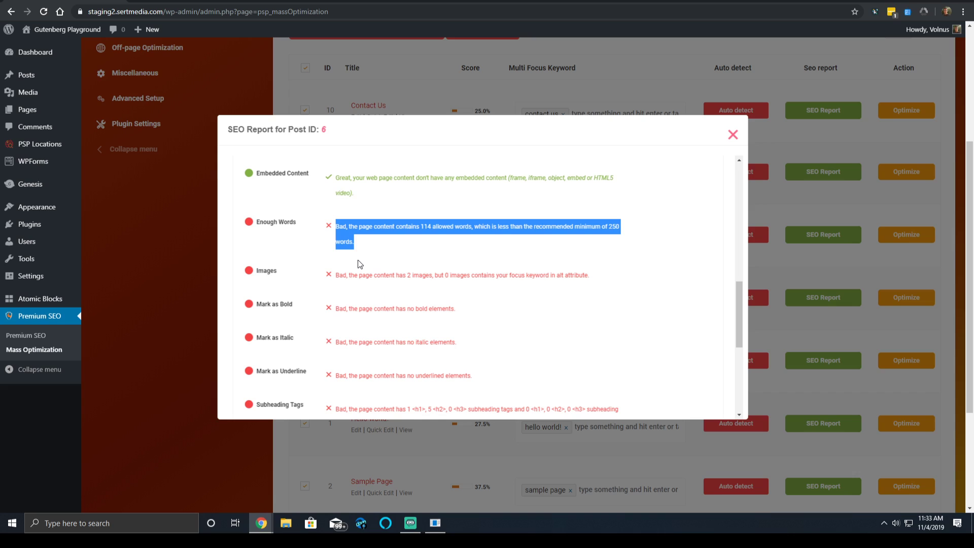
scroll(366, 265, "down", 2)
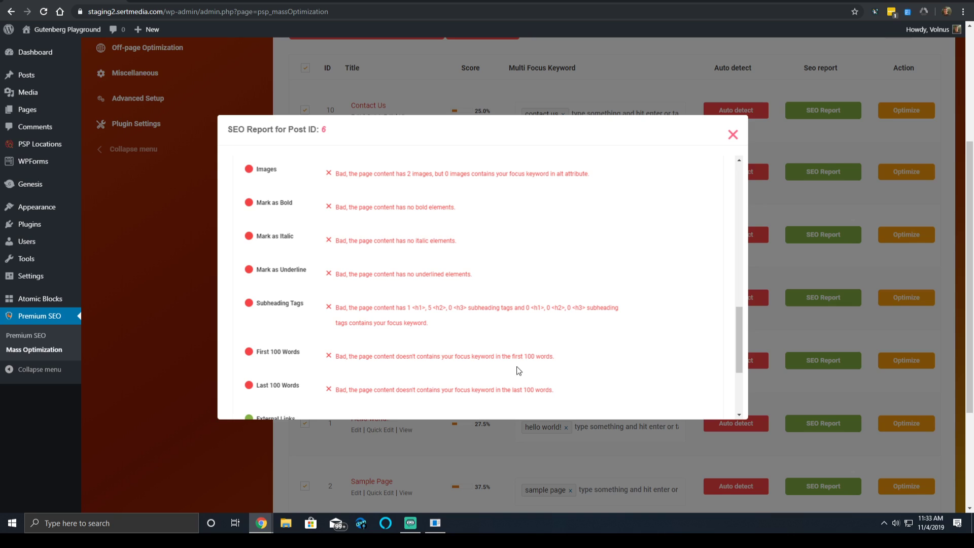
scroll(365, 324, "down", 1)
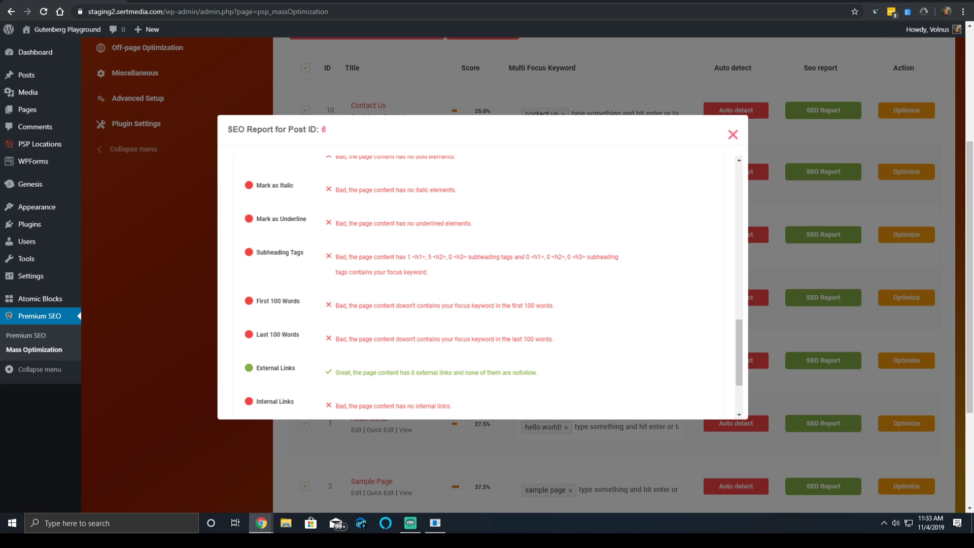
scroll(203, 152, "down", 2)
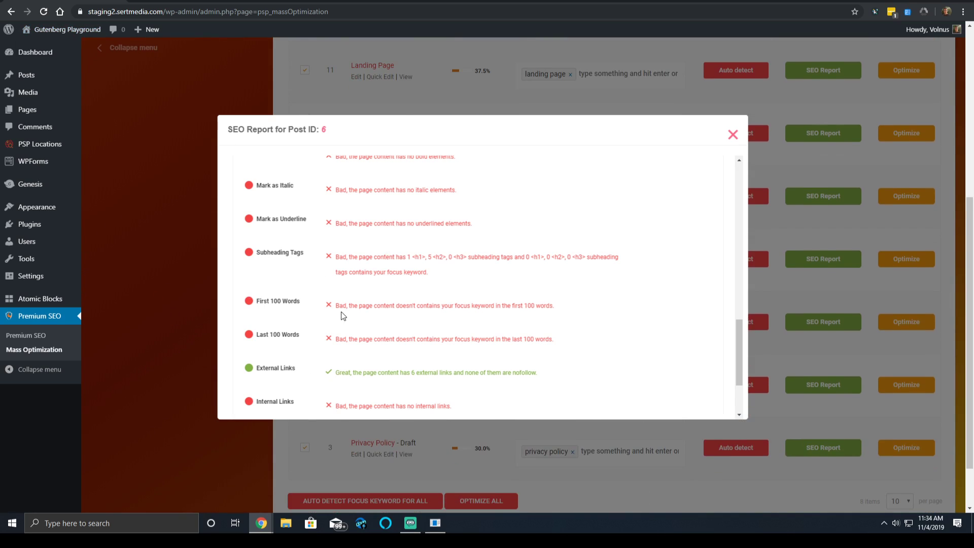
scroll(341, 311, "up", 15)
scroll(329, 247, "down", 15)
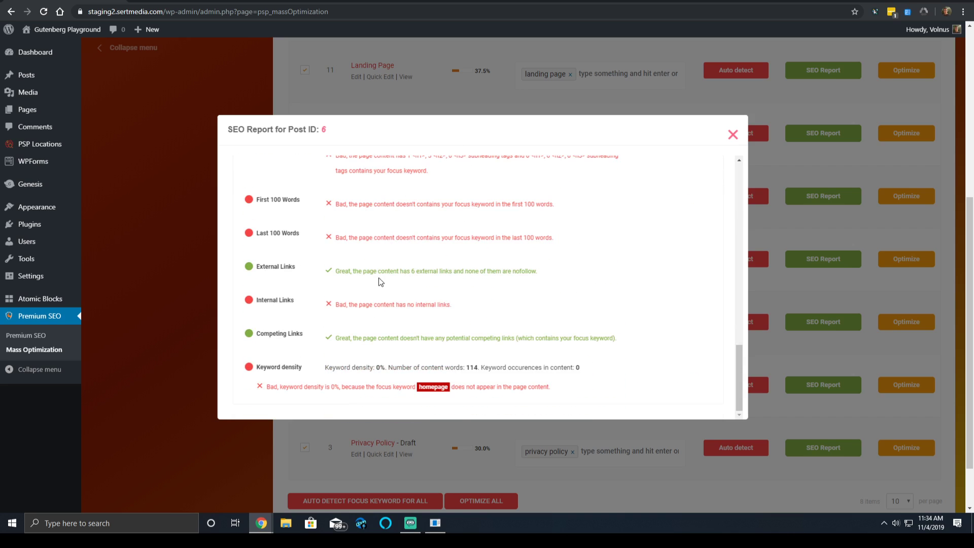
mouse_move(2, 162)
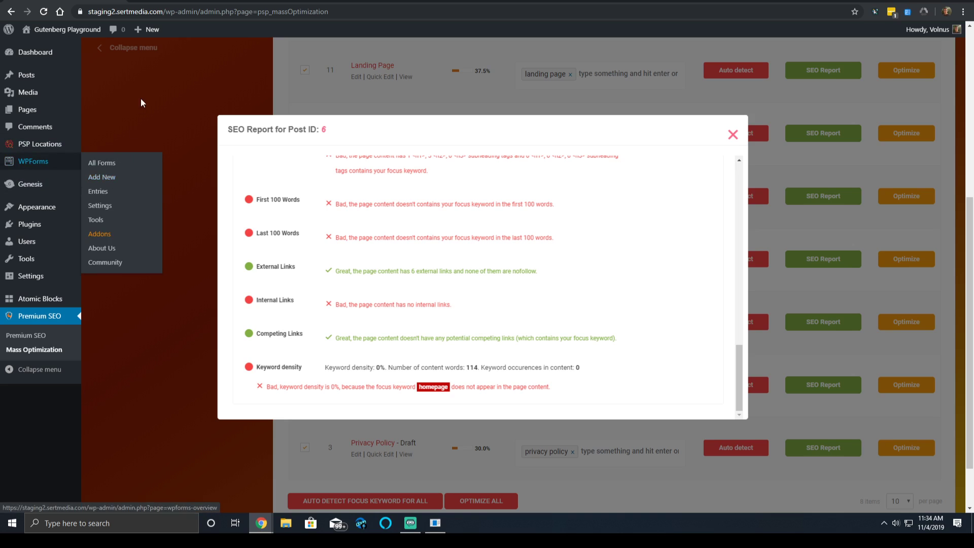
left_click(730, 134)
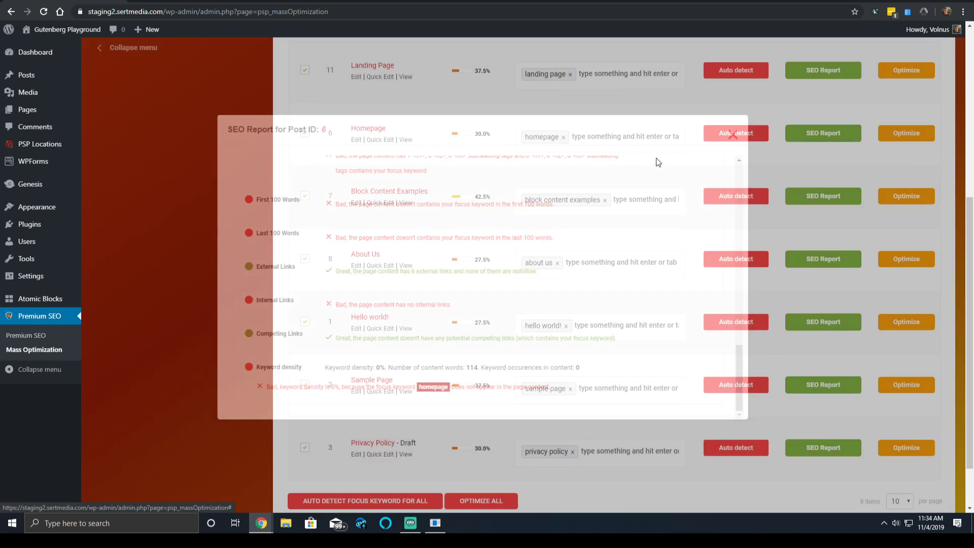
Look over the Mass Optimization page list and open the Mass Optimization Settings under On-page Optimization
scroll(629, 173, "down", 2)
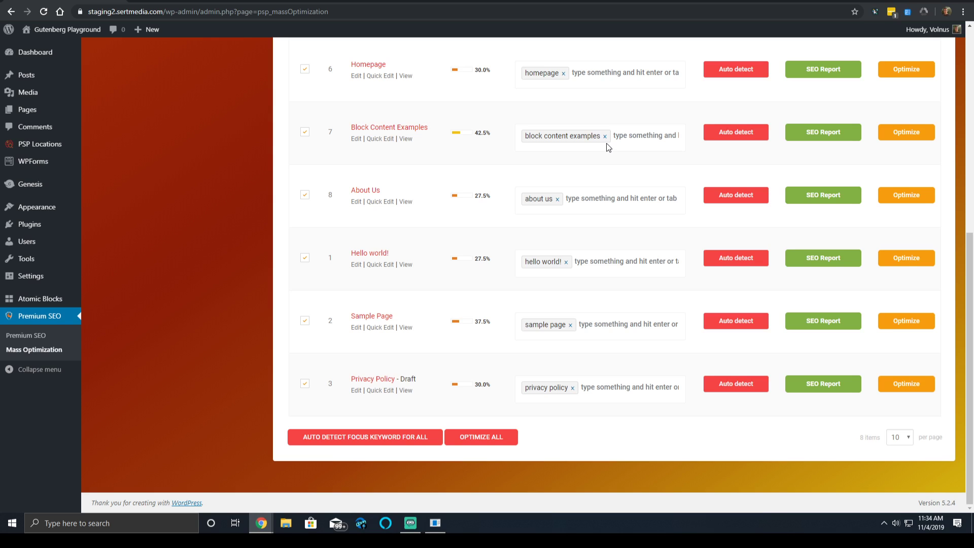
scroll(607, 146, "up", 5)
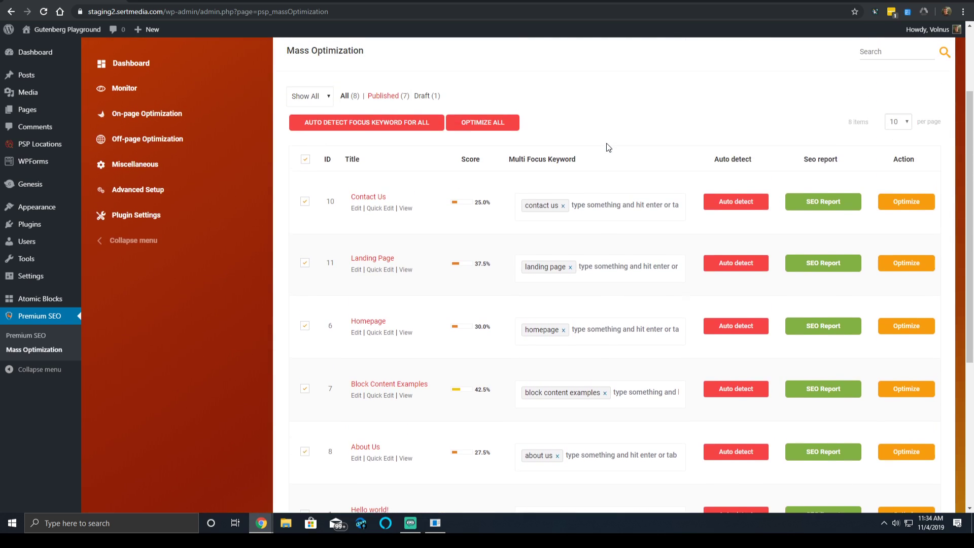
scroll(607, 143, "up", 2)
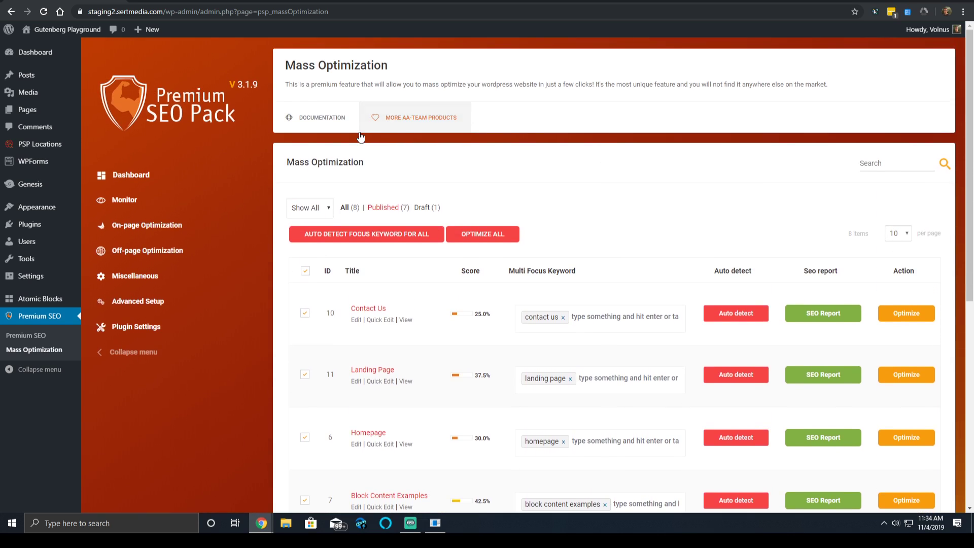
left_click(126, 229)
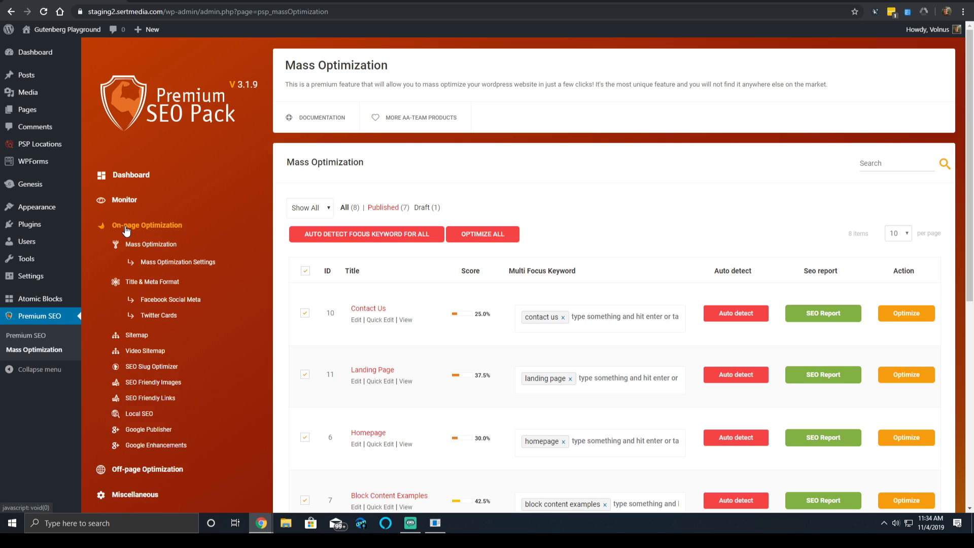
left_click(182, 262)
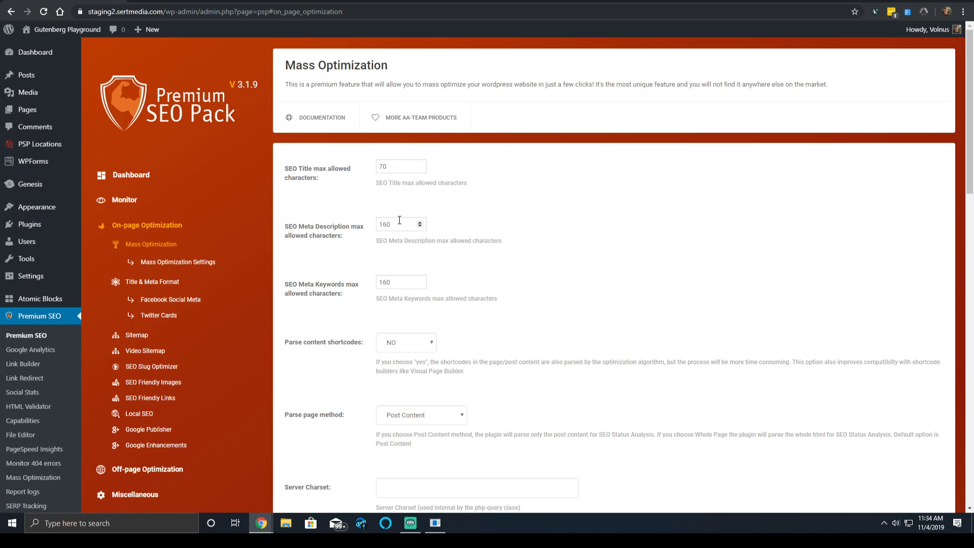
Examine the maximum allowed characters settings for the SEO title and SEO meta description
left_click(394, 168)
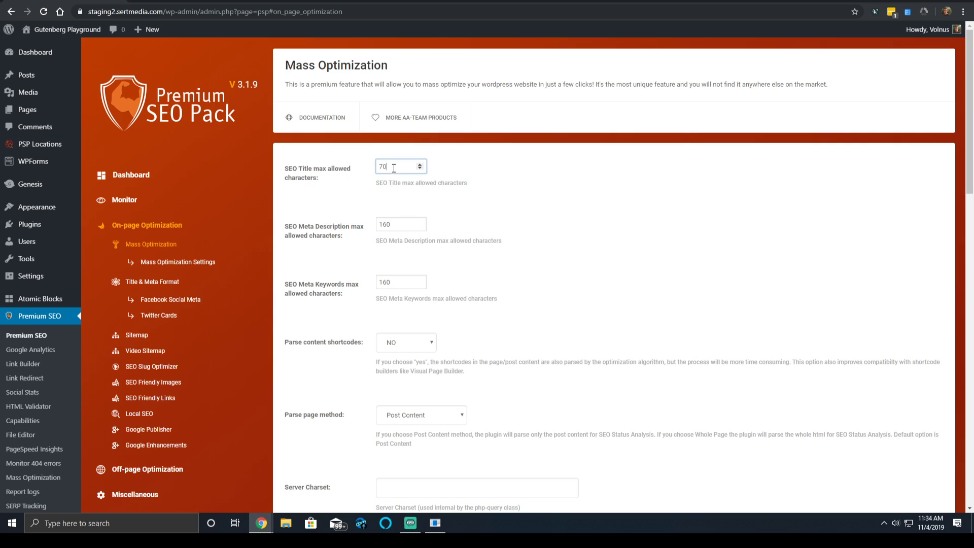
triple_click(339, 174)
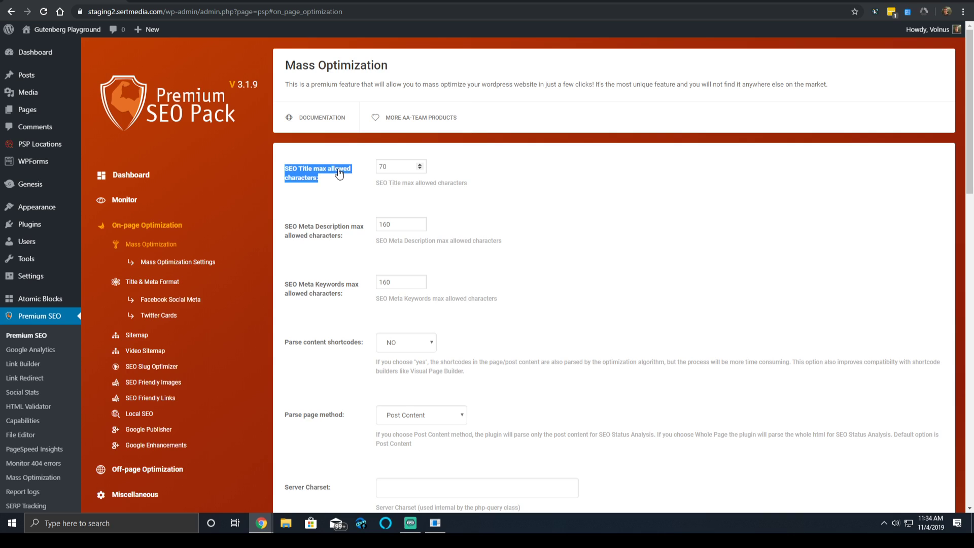
scroll(339, 173, "down", 1)
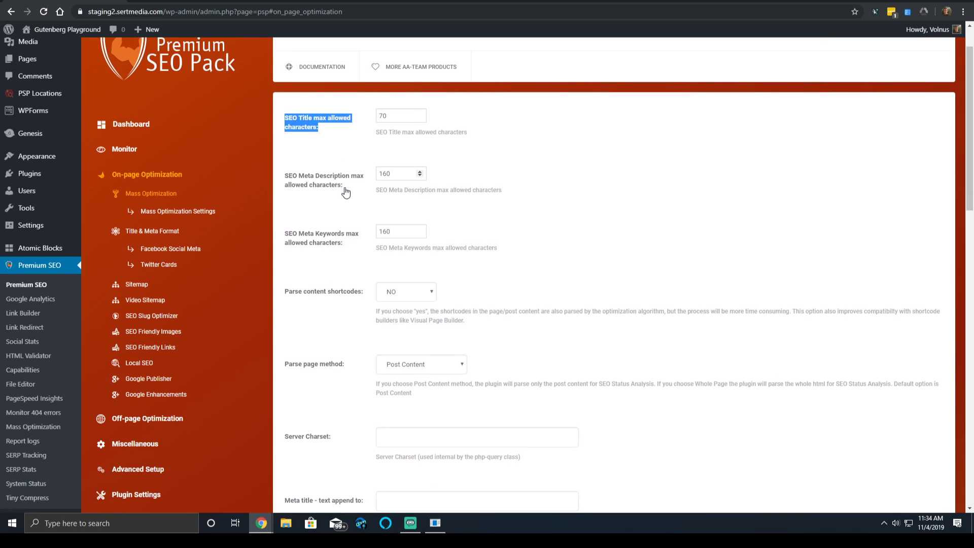
left_click(335, 184)
triple_click(299, 177)
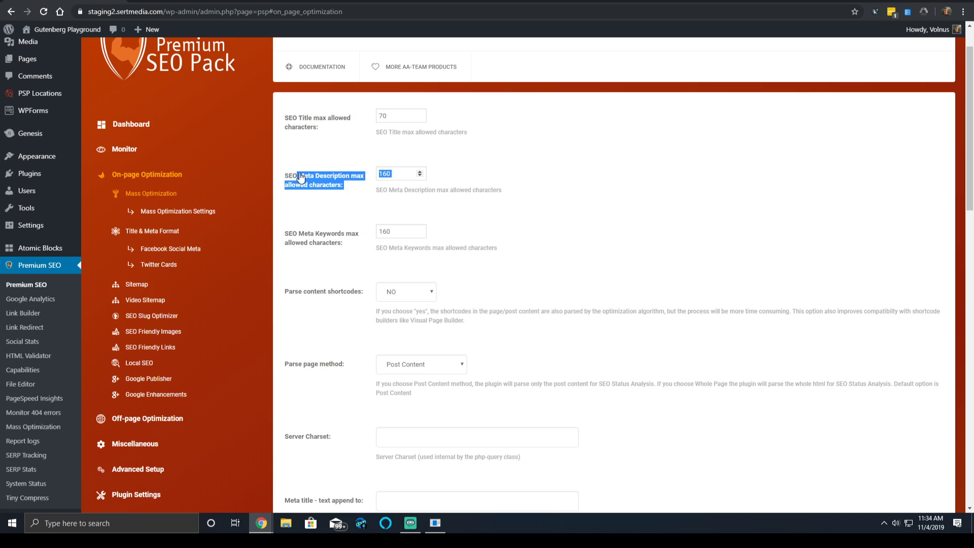
left_click(310, 194)
Set Parse content shortcodes to YES in the Mass Optimization settings
scroll(310, 190, "down", 2)
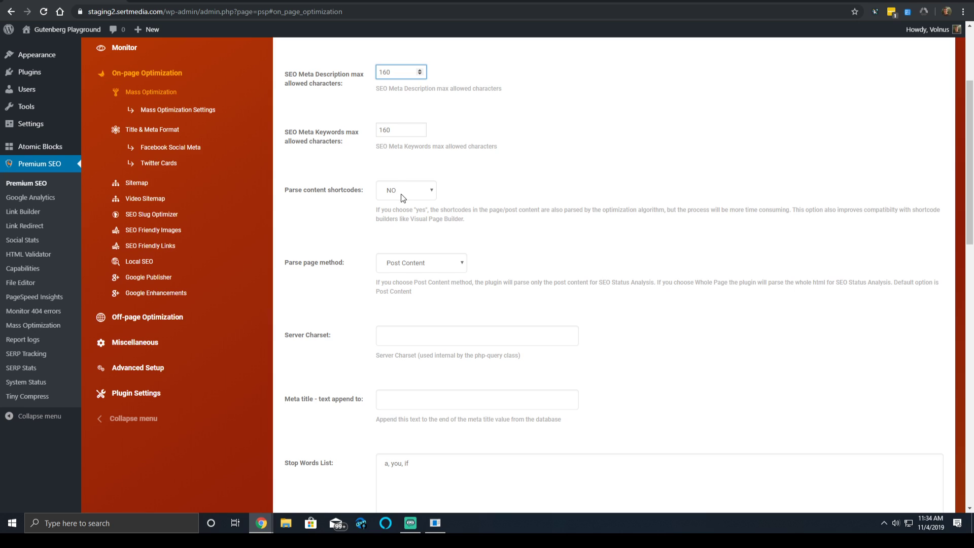
left_click(420, 190)
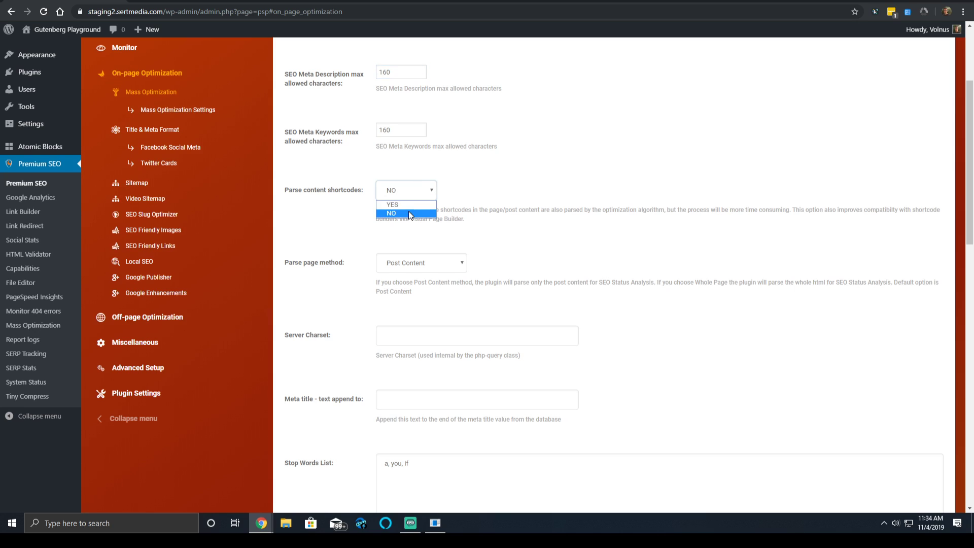
left_click(401, 209)
Review the Parse page method options, Post Content and Whole Page, and keep Post Content
scroll(439, 244, "down", 2)
left_click(419, 169)
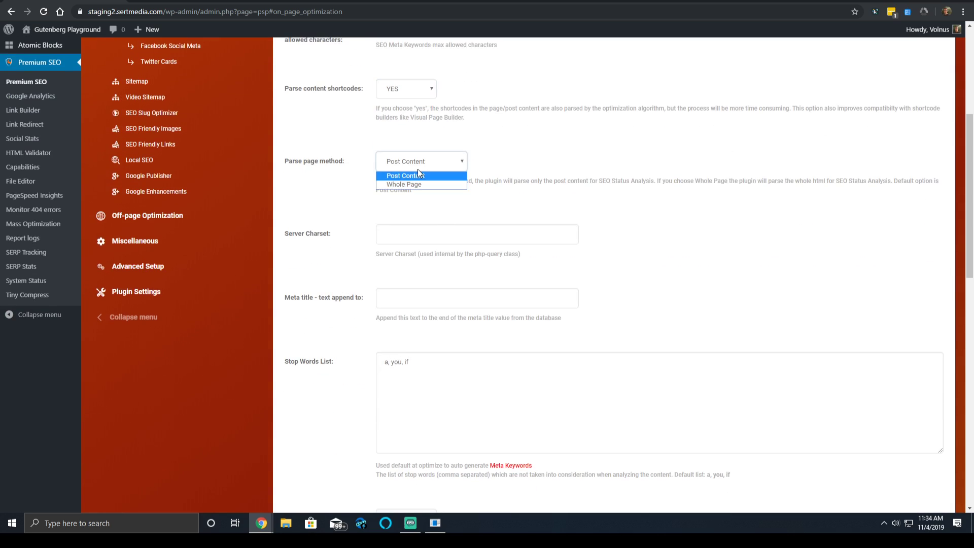
left_click(420, 161)
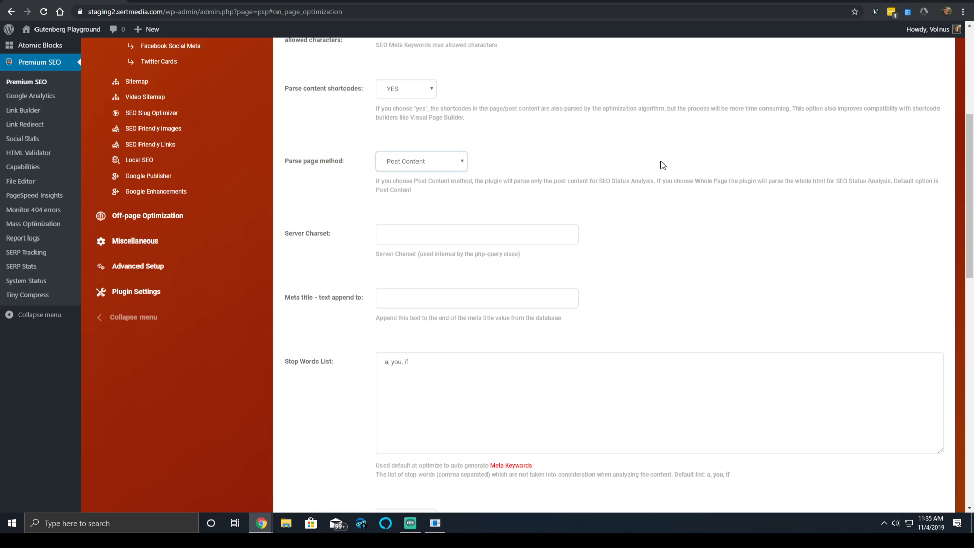
left_click(435, 167)
left_click(429, 178)
left_click(447, 161)
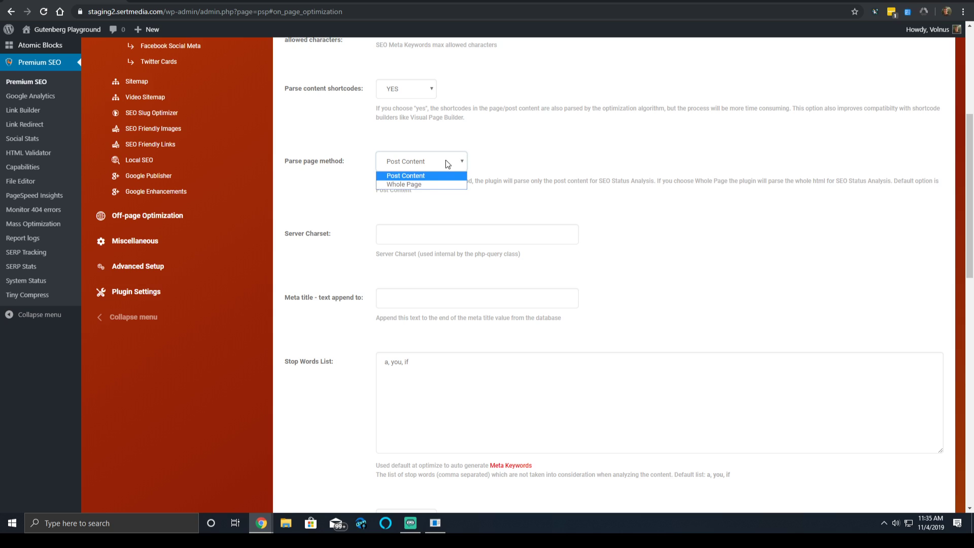
left_click(598, 134)
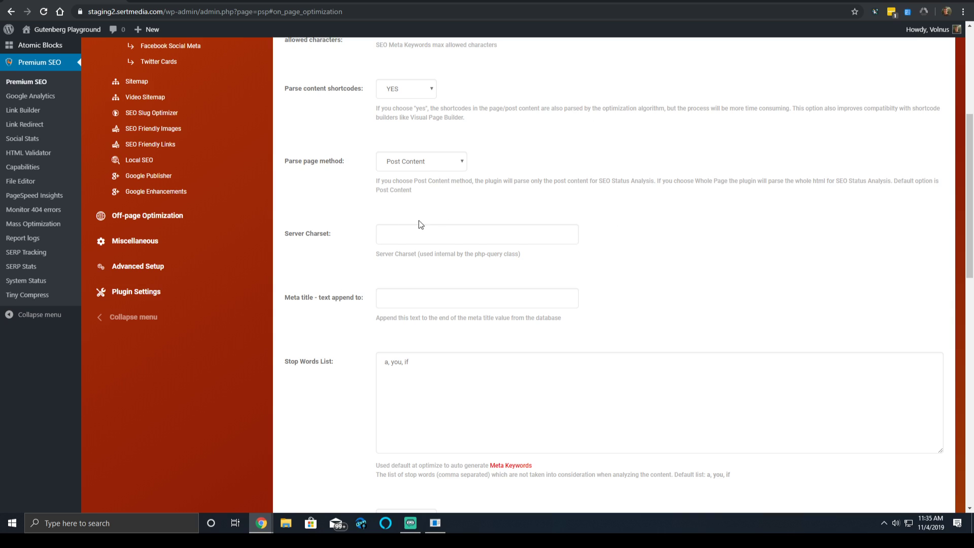
Examine the Server Charset, Meta title text append and Stop Words List settings
scroll(489, 274, "down", 2)
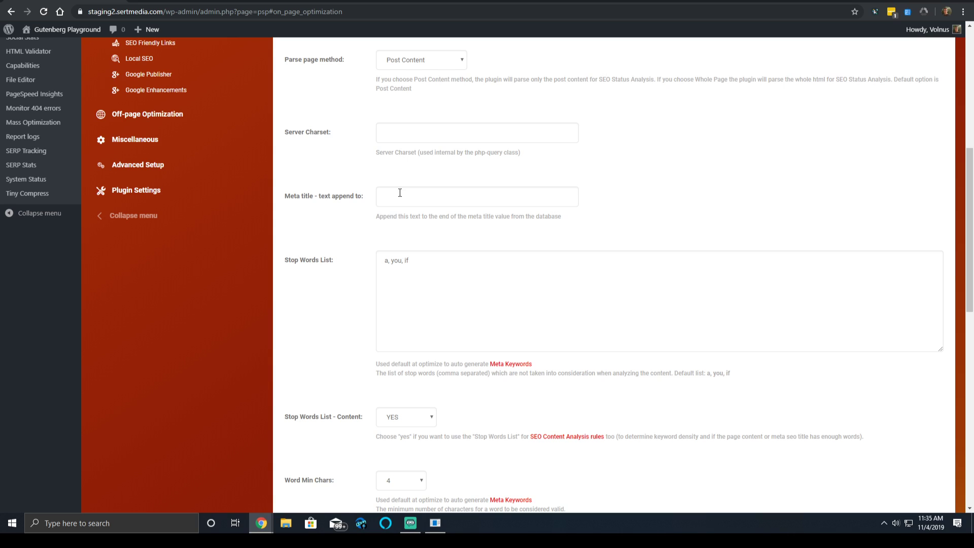
scroll(446, 327, "down", 2)
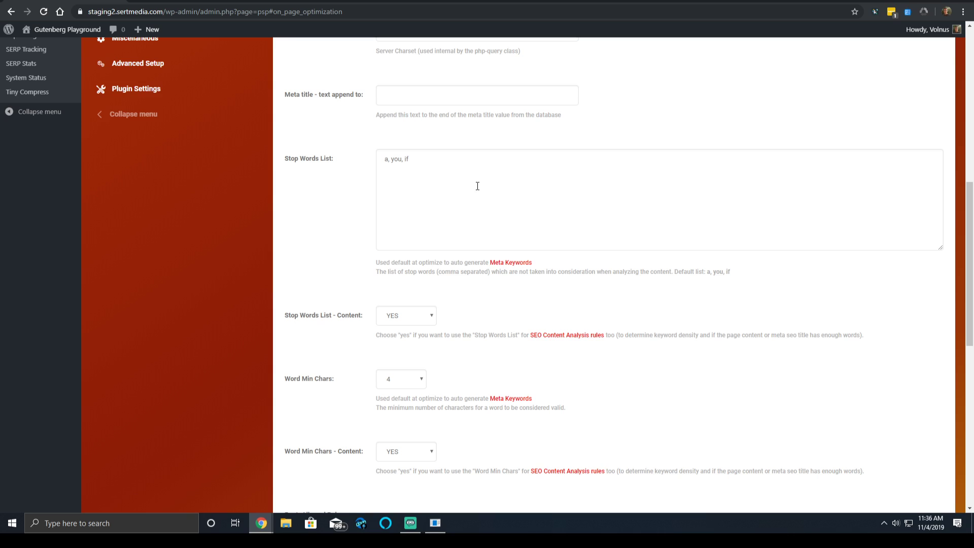
left_click_drag(465, 166, 370, 176)
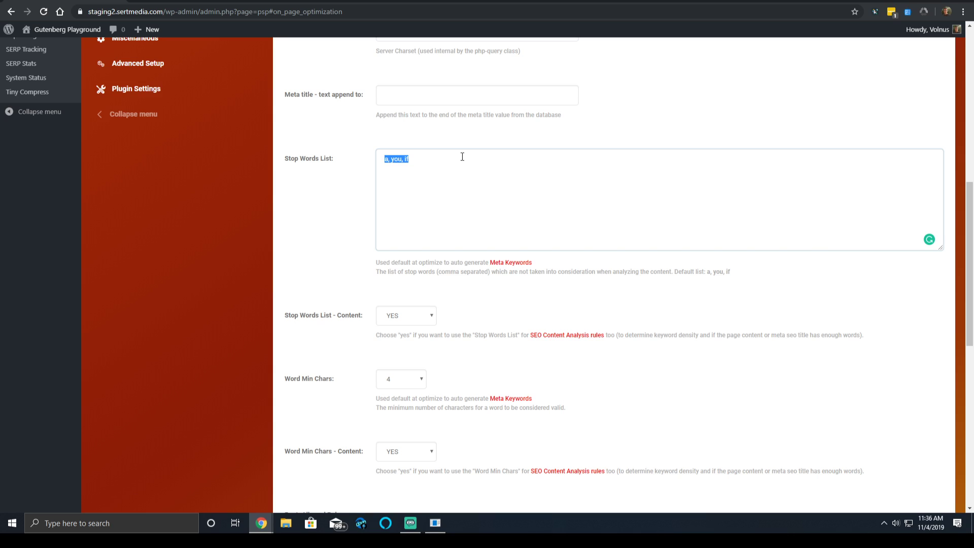
scroll(444, 185, "down", 1)
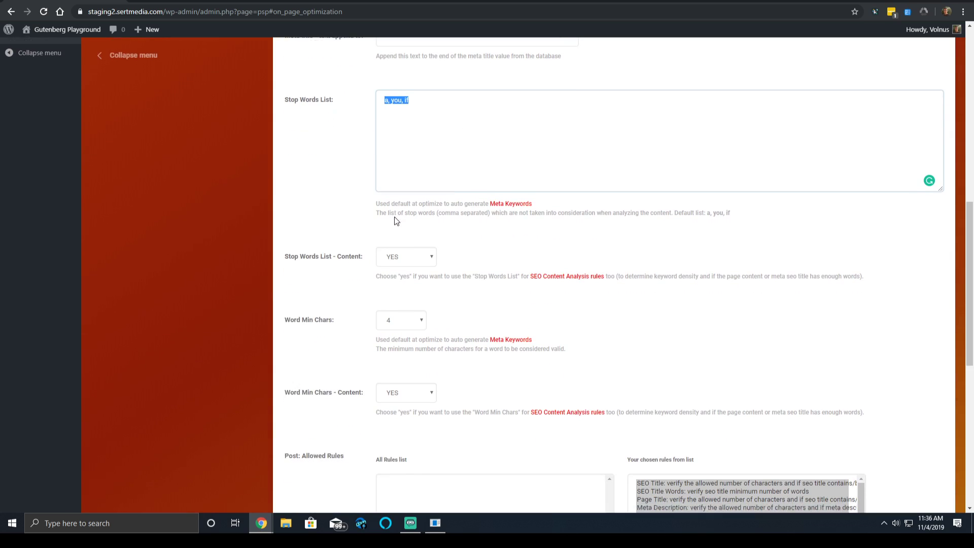
Review the Word Min Chars description and options, and examine the allowed rules lists for posts and categories
scroll(385, 213, "down", 3)
left_click(344, 185)
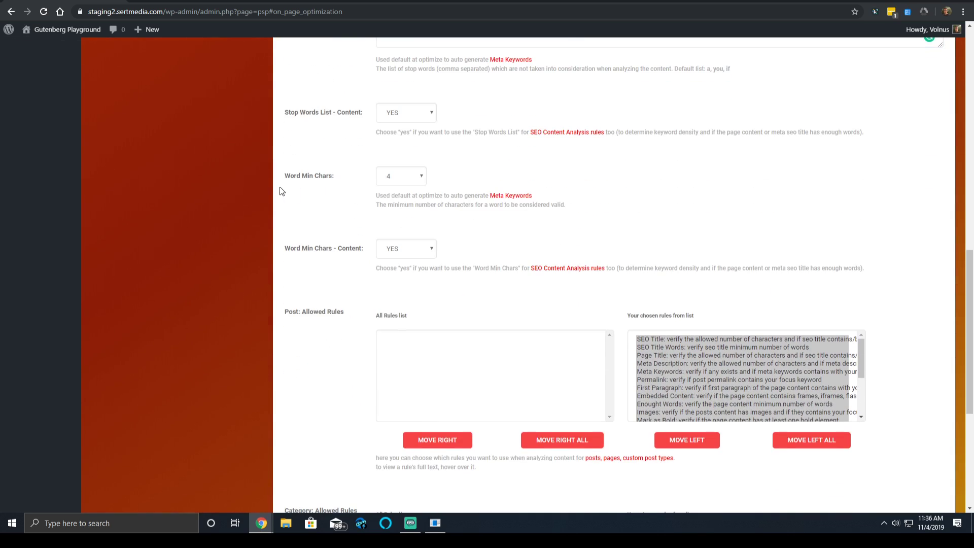
left_click_drag(382, 198, 529, 205)
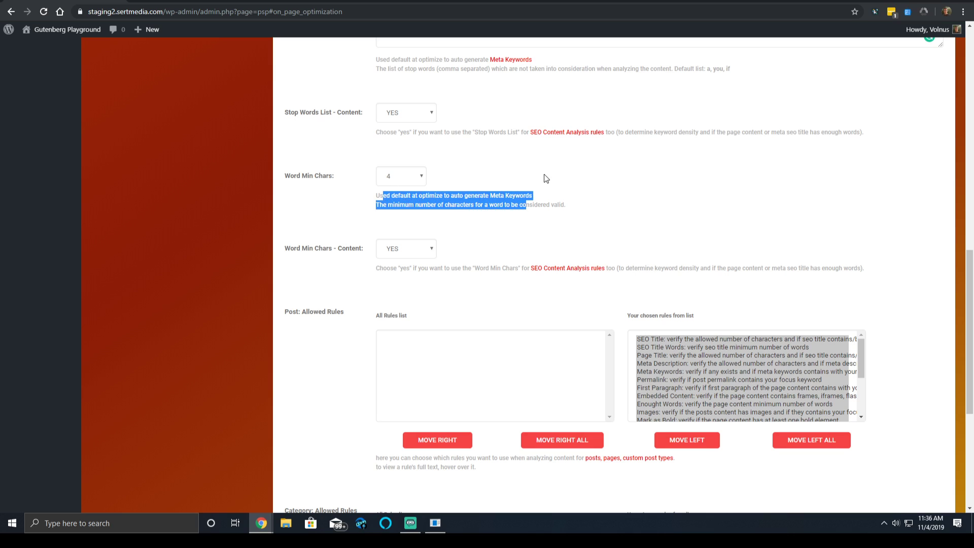
left_click(390, 177)
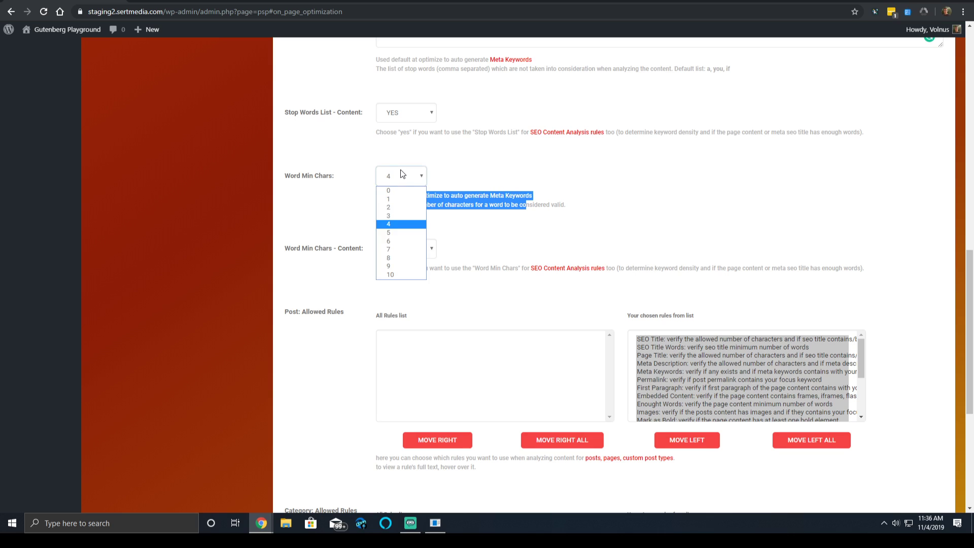
left_click(400, 171)
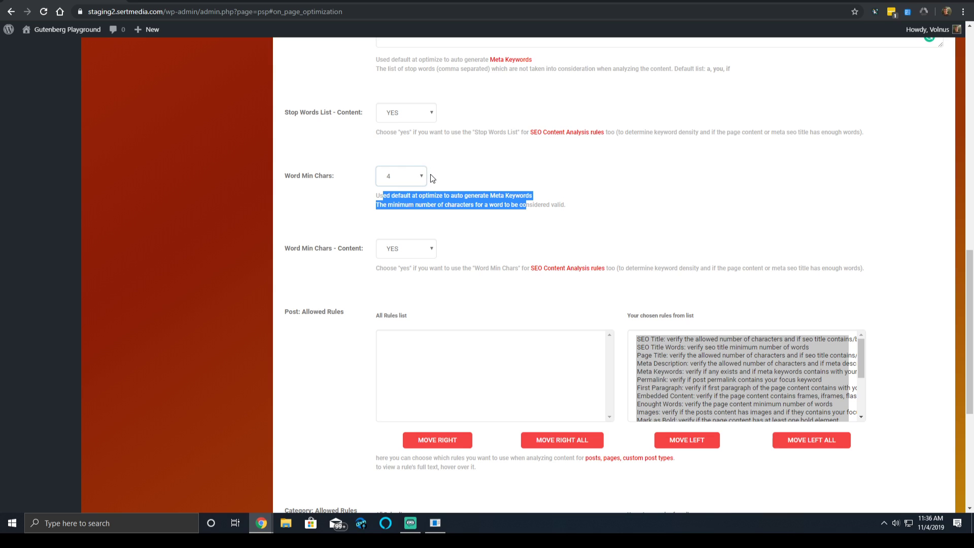
scroll(426, 188, "down", 5)
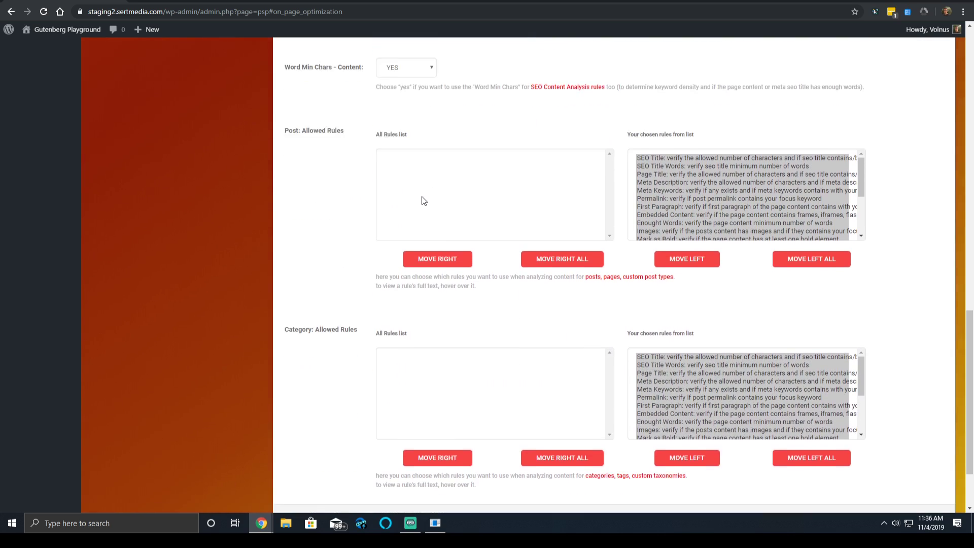
scroll(406, 194, "up", 3)
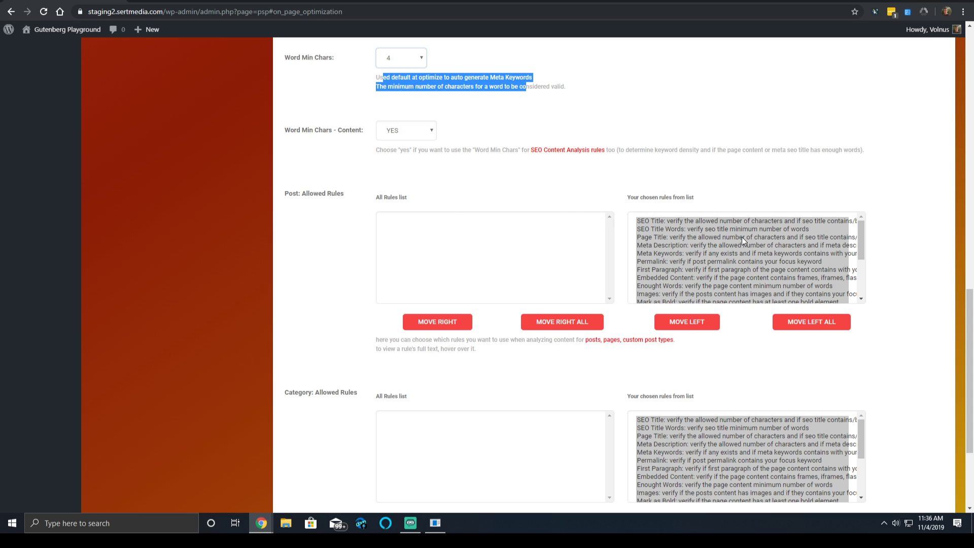
Examine the chosen analysis rules for posts and categories in the Mass Optimization settings
scroll(746, 217, "down", 3)
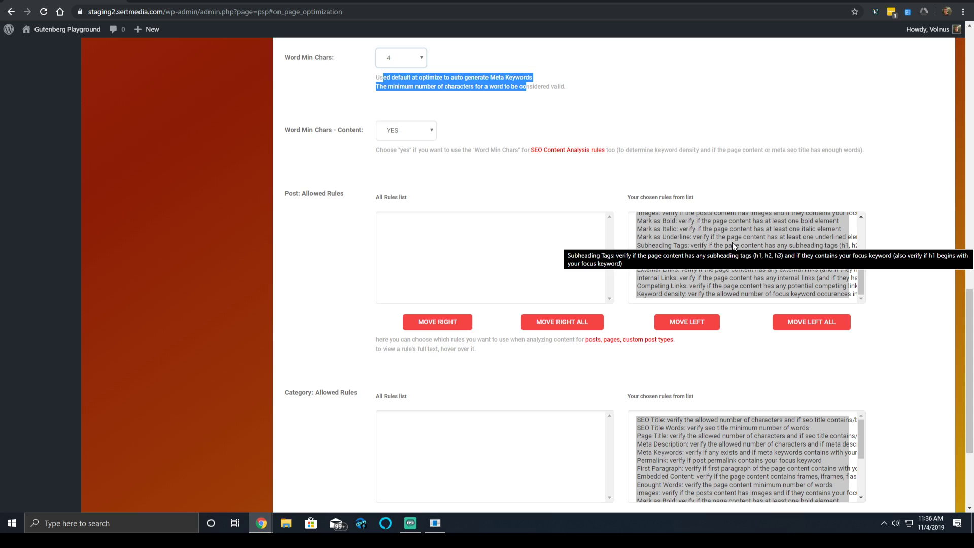
scroll(710, 249, "down", 2)
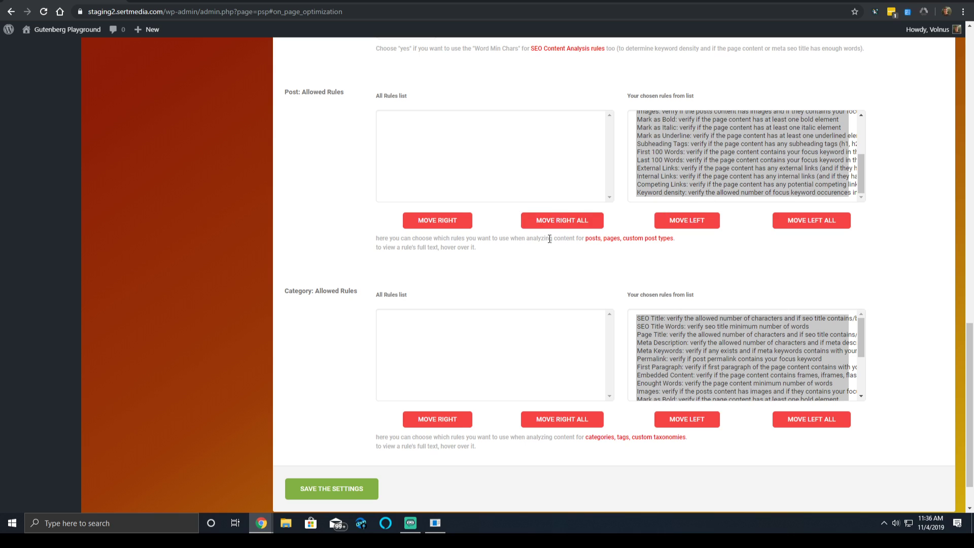
scroll(261, 256, "down", 1)
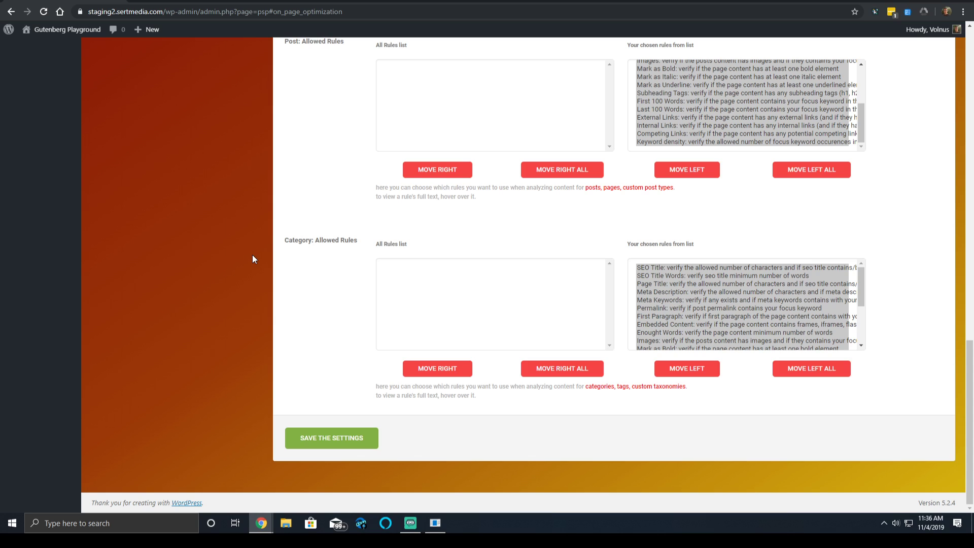
scroll(243, 234, "up", 5)
scroll(220, 387, "down", 5)
scroll(234, 348, "up", 15)
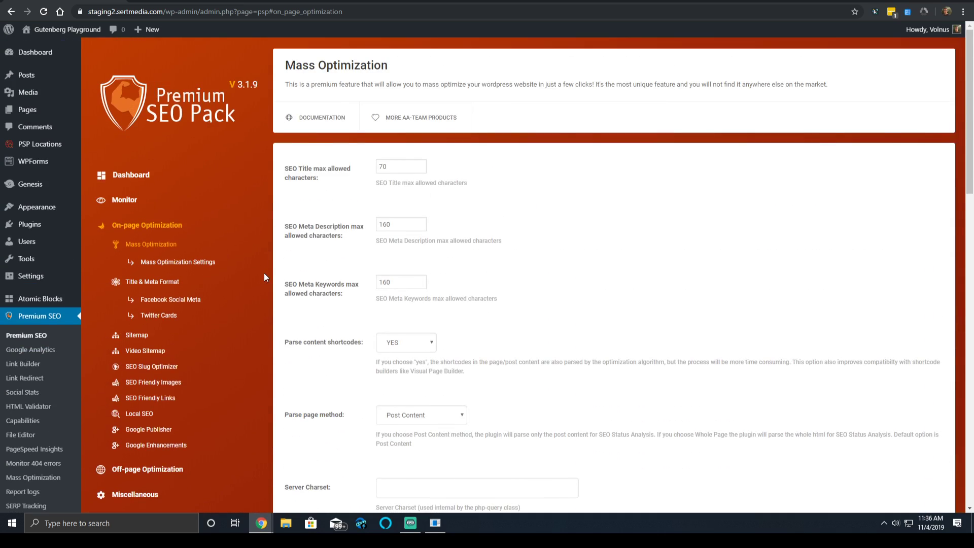
Open the Title & Meta Format module and review its available format tags
left_click(174, 285)
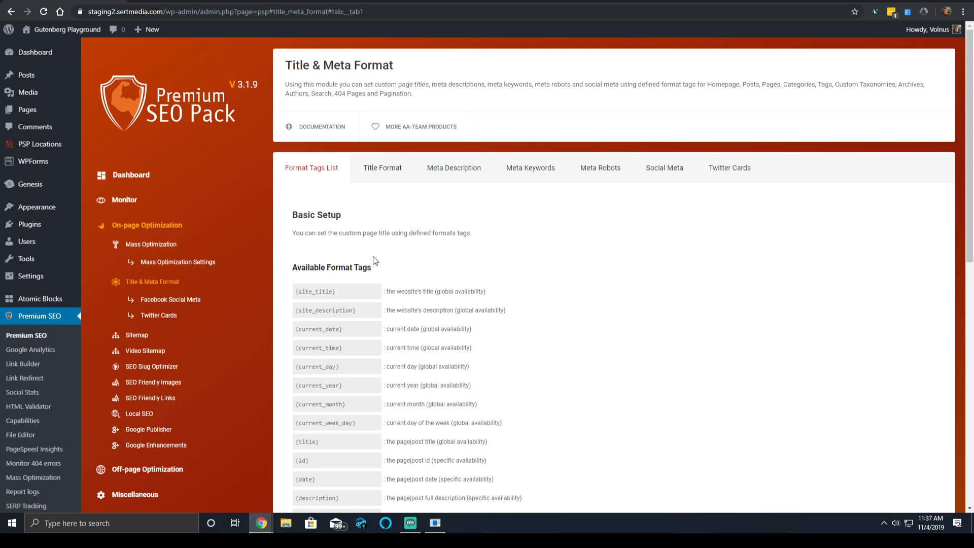
scroll(374, 256, "down", 7)
scroll(375, 187, "down", 3)
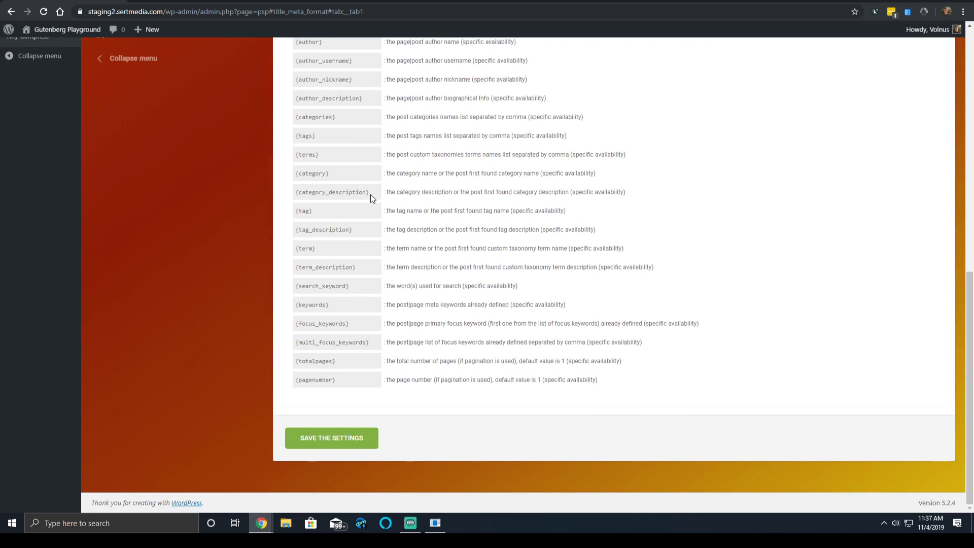
scroll(360, 189, "up", 8)
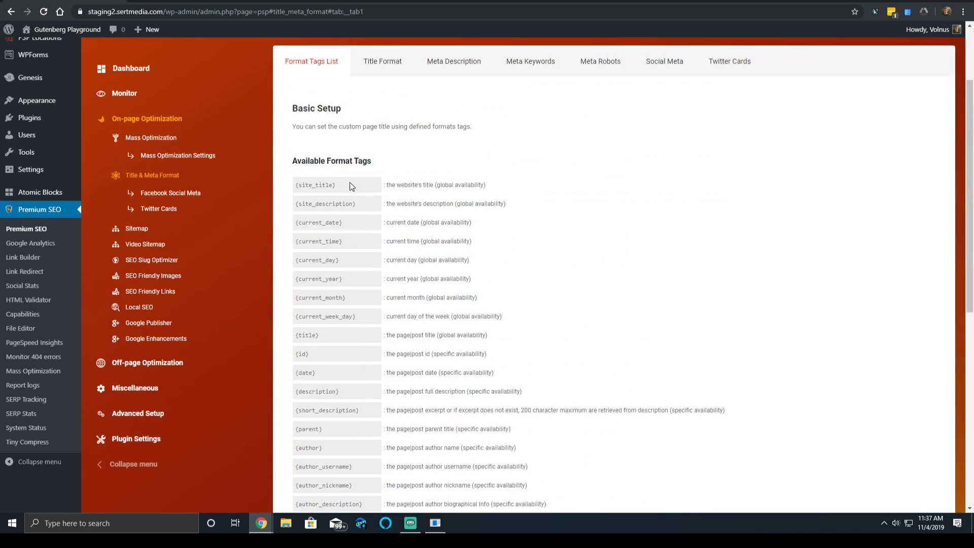
Open the WordPress title formats and inspect the Homepage title format
left_click(380, 66)
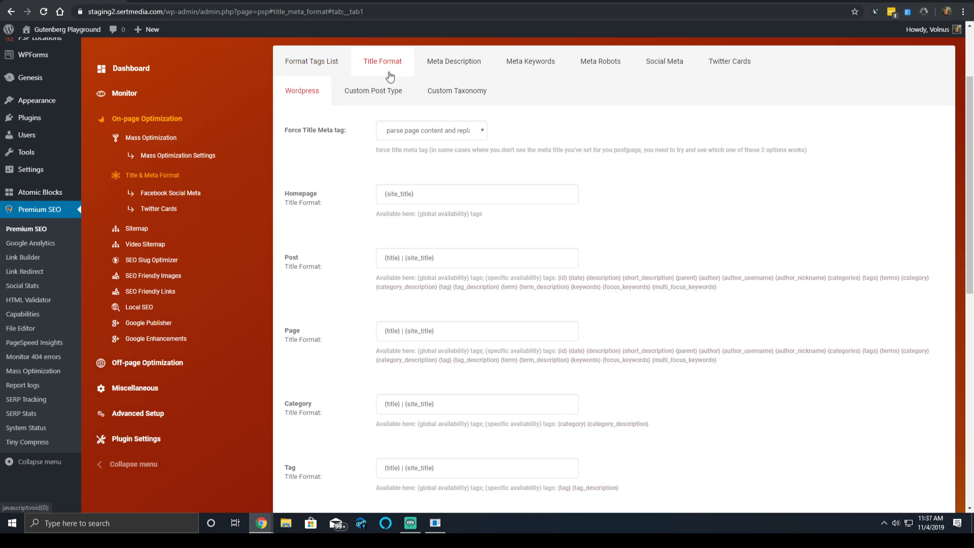
left_click(422, 188)
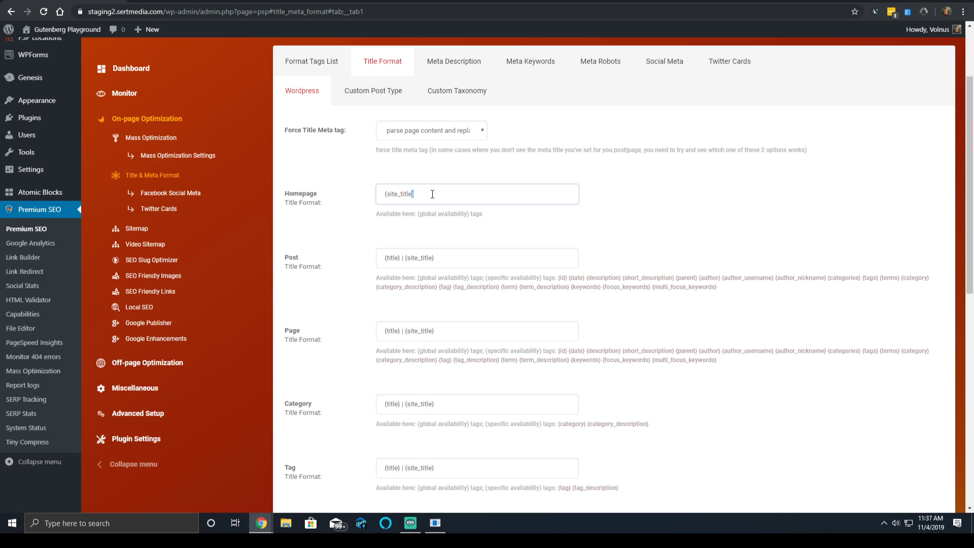
key("ctrl+a")
key("Left")
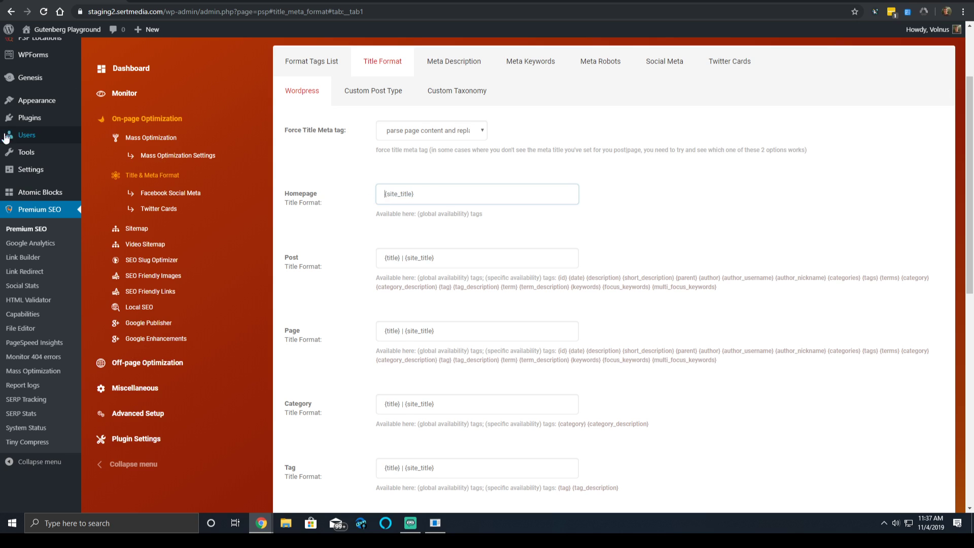
Check the Site Title in the WordPress General Settings and return to the title formats
mouse_move(51, 175)
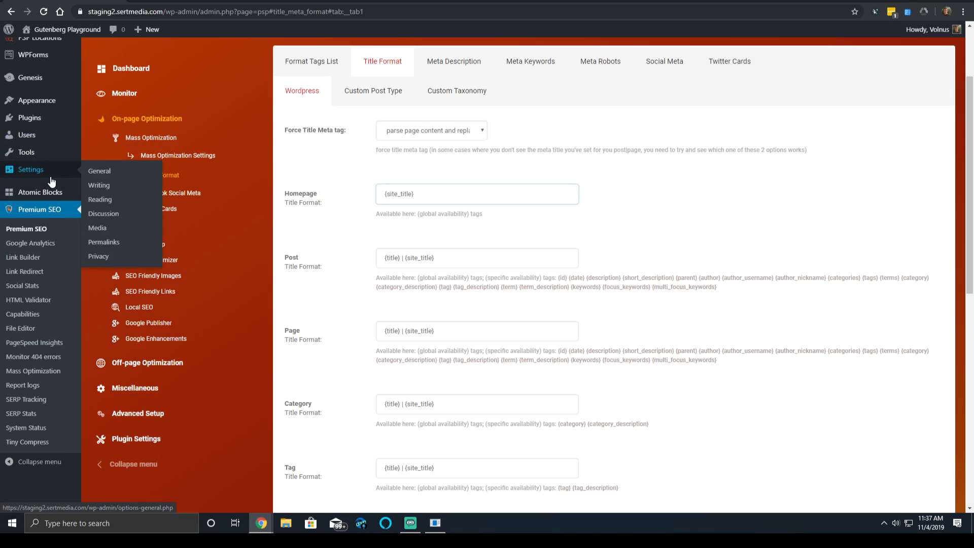
left_click(102, 171)
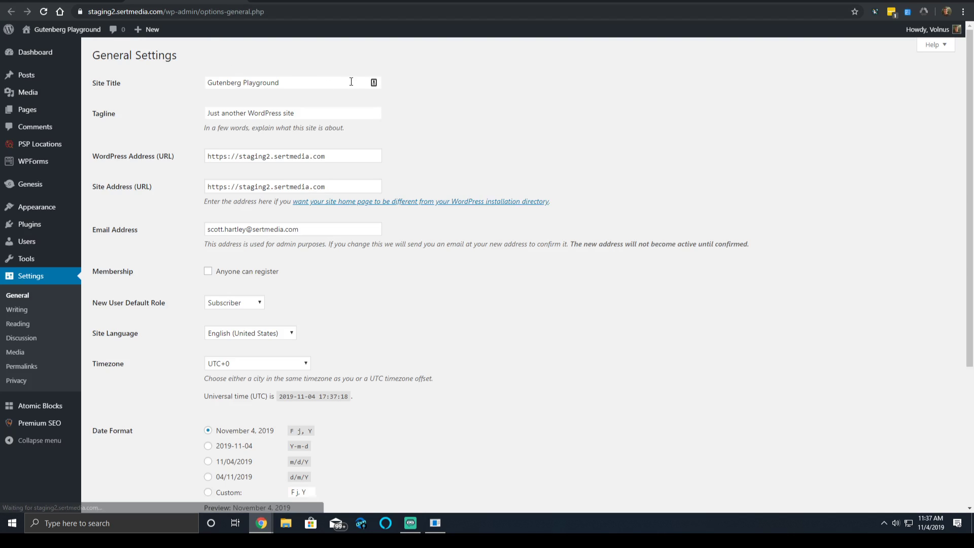
left_click(351, 81)
key("ctrl+a")
key("alt+Left")
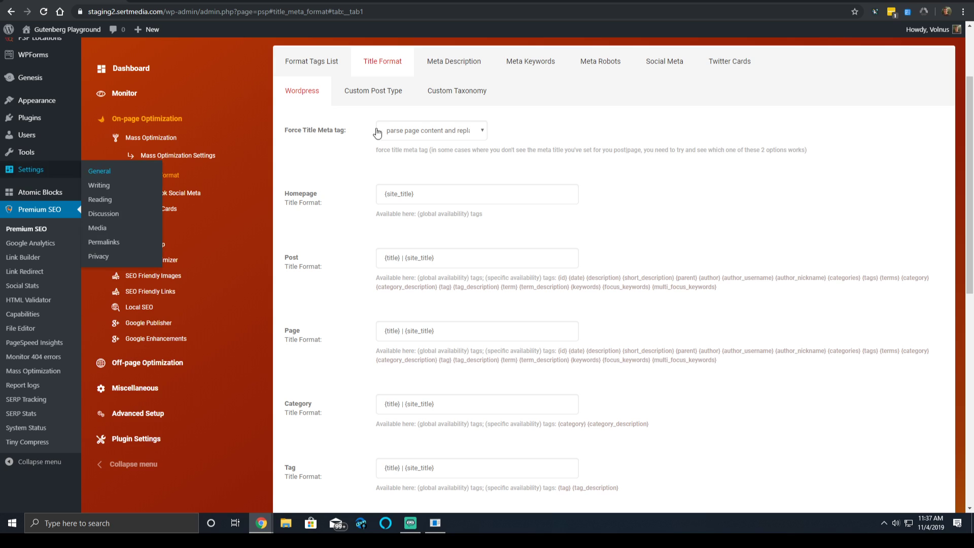
Review the Force Title Meta tag options and examine the meta keywords line in the homepage's source code
left_click(417, 132)
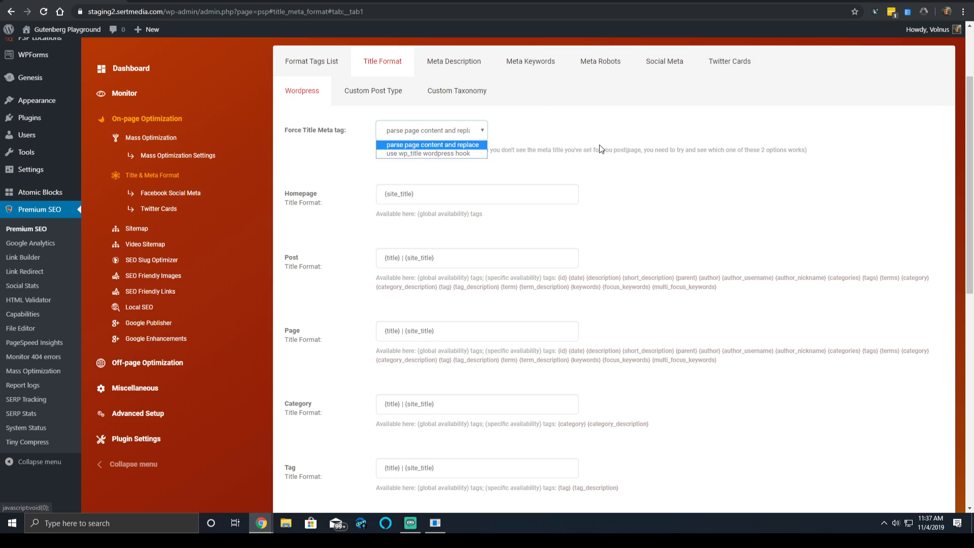
left_click(571, 134)
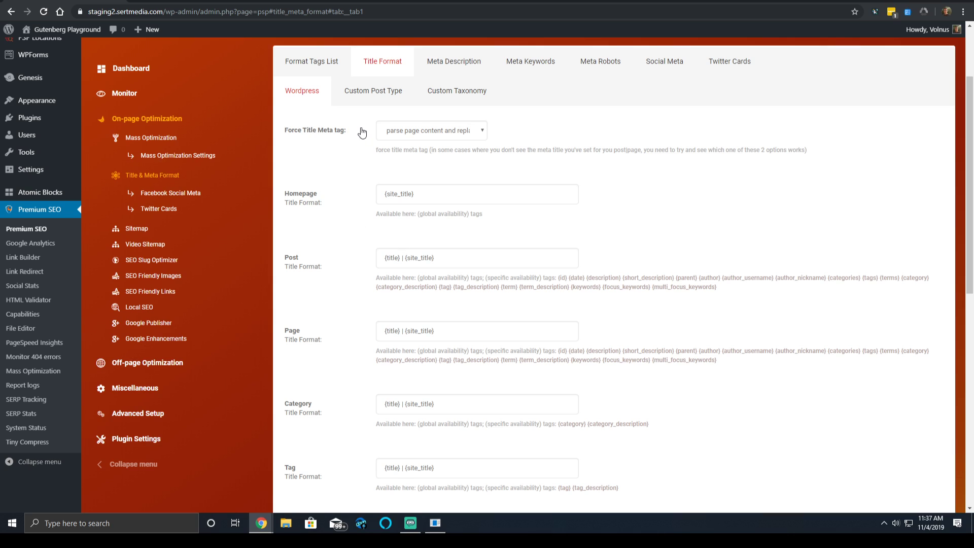
left_click(276, 1)
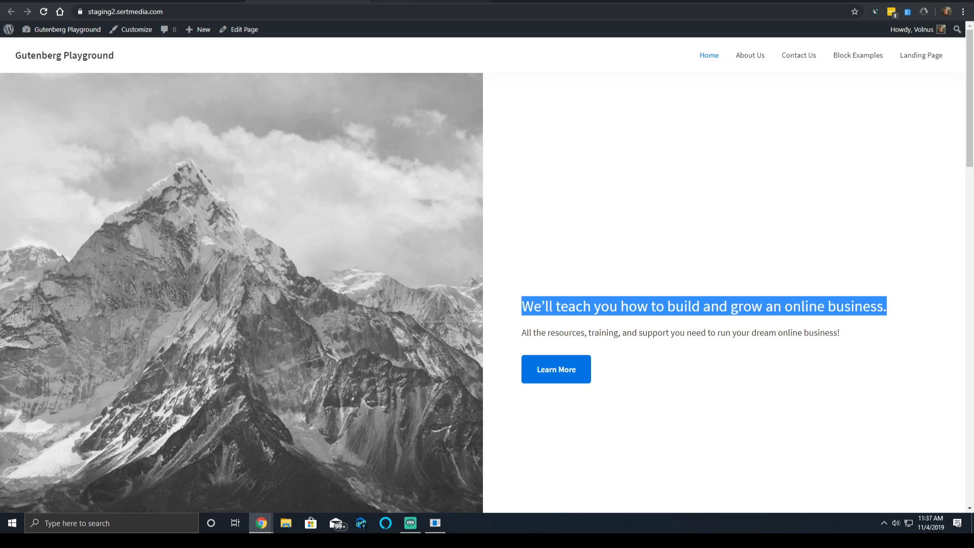
left_click(462, 2)
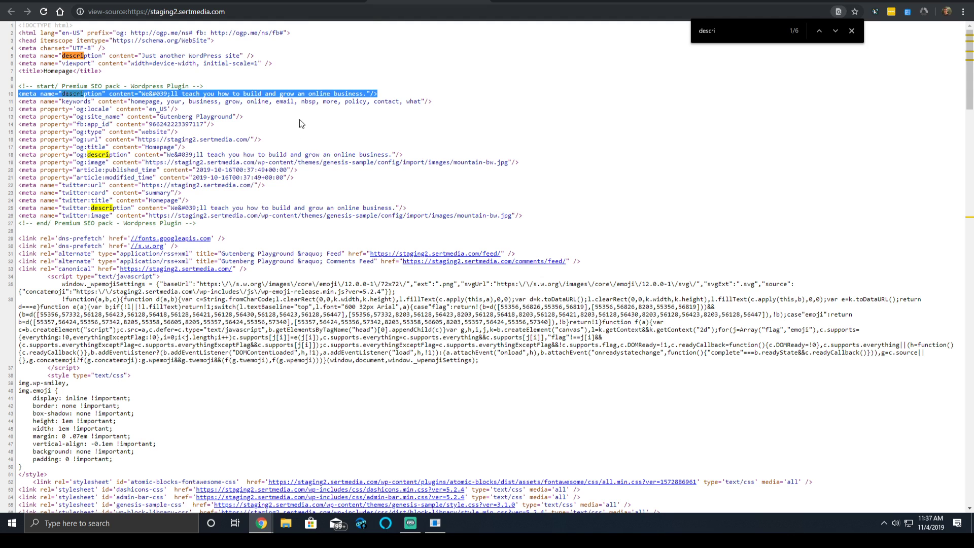
double_click(285, 102)
triple_click(285, 102)
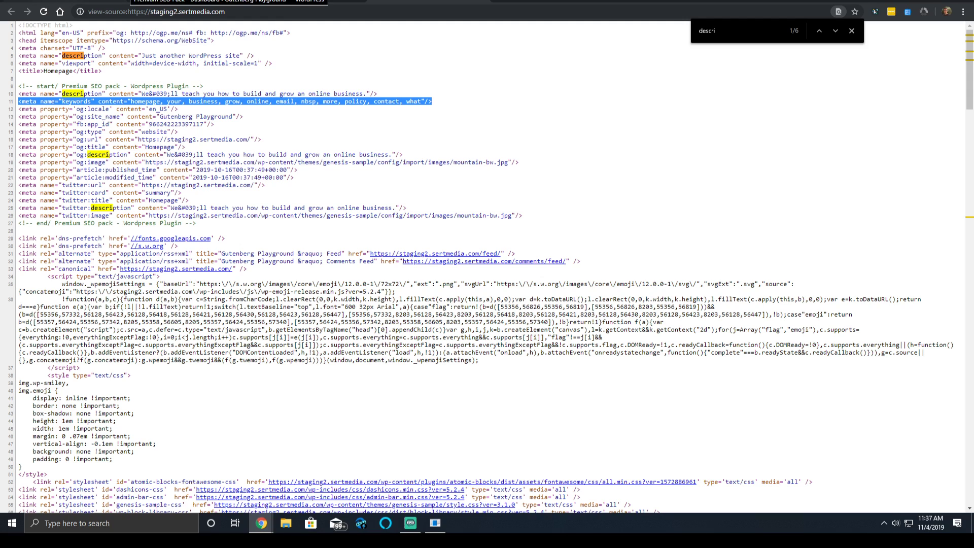
left_click(152, 1)
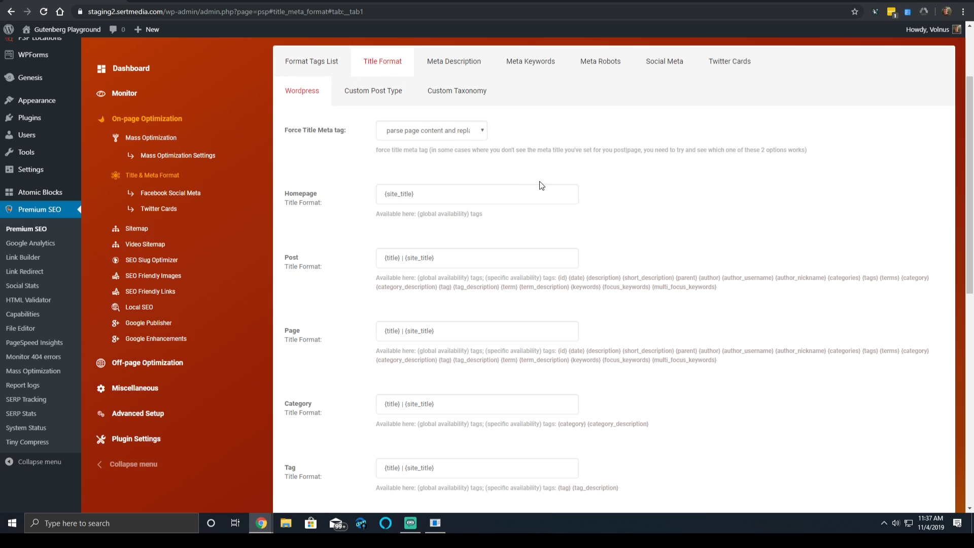
Review the title formats from Homepage and Post through to Search, 404 Page Not Found and Pagination
left_click(479, 194)
triple_click(479, 193)
left_click(478, 193)
scroll(487, 199, "down", 3)
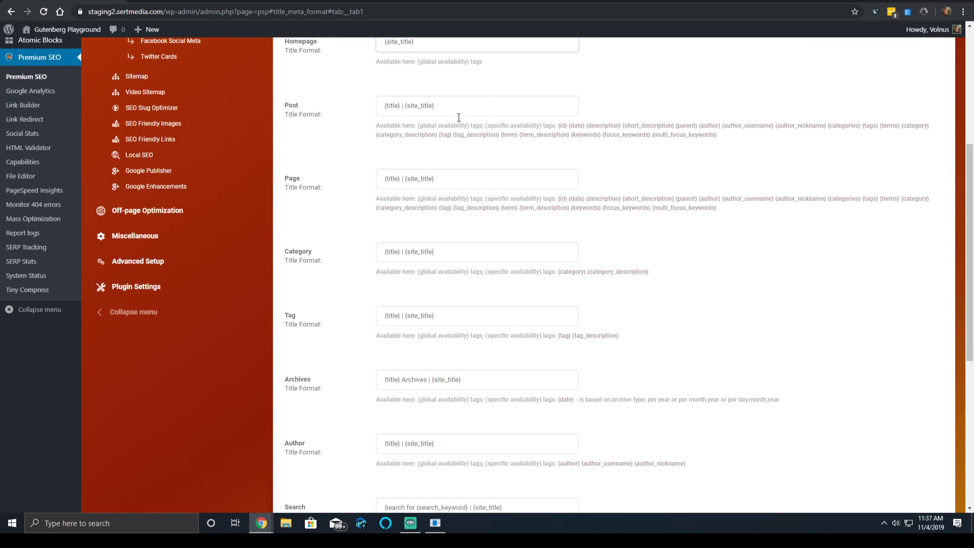
scroll(458, 117, "down", 6)
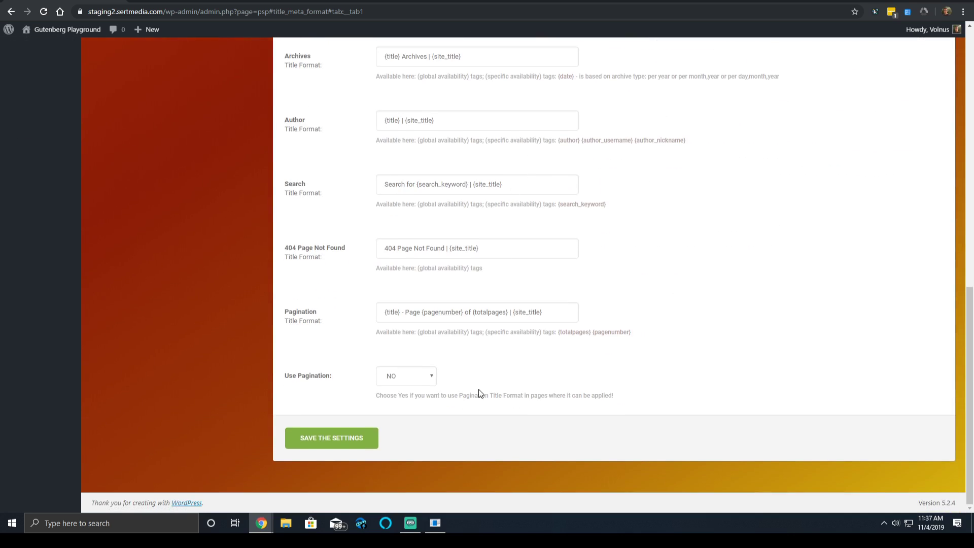
Set Use Pagination to YES for the title formats and save the settings
left_click(413, 375)
left_click(419, 387)
triple_click(447, 399)
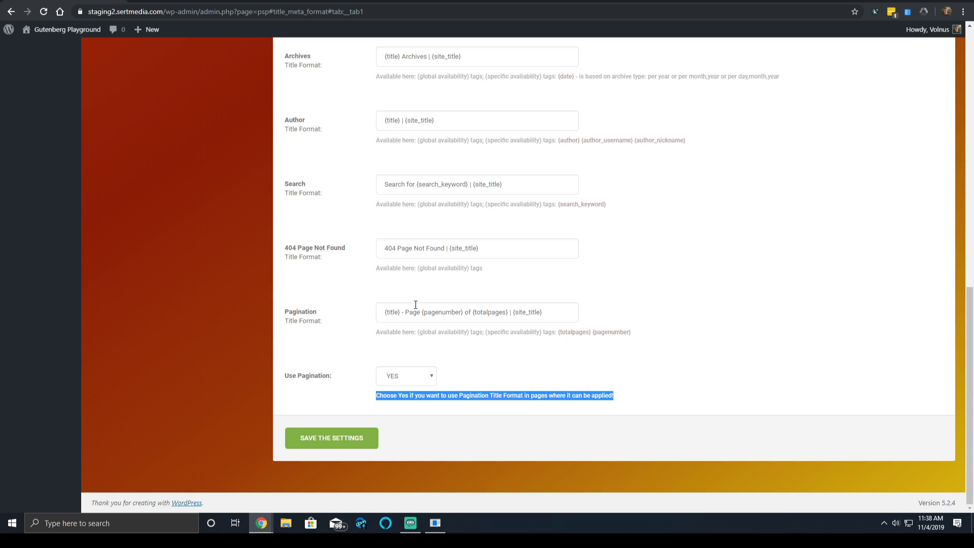
left_click(373, 439)
key("F5")
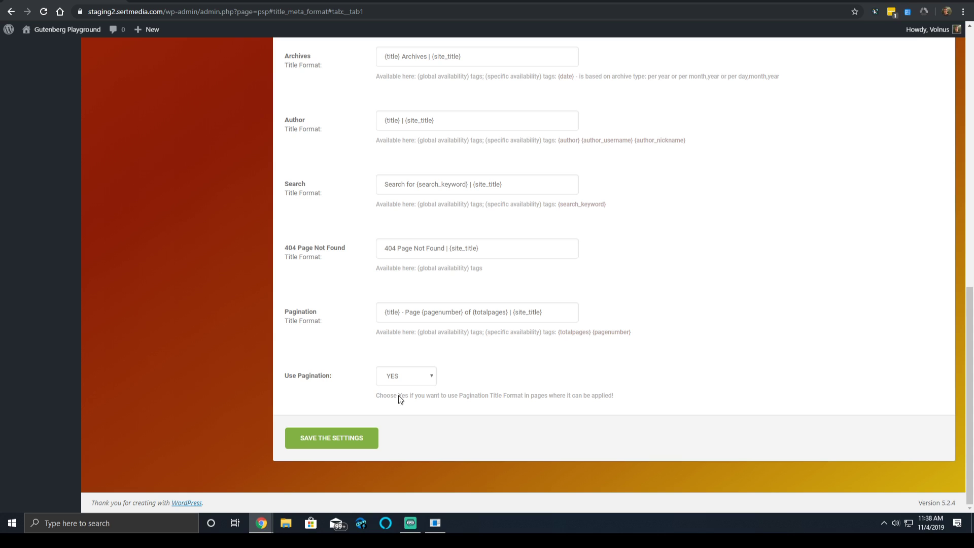
Open the WordPress meta description formats and inspect the Homepage meta description
scroll(375, 339, "up", 3)
scroll(392, 294, "up", 6)
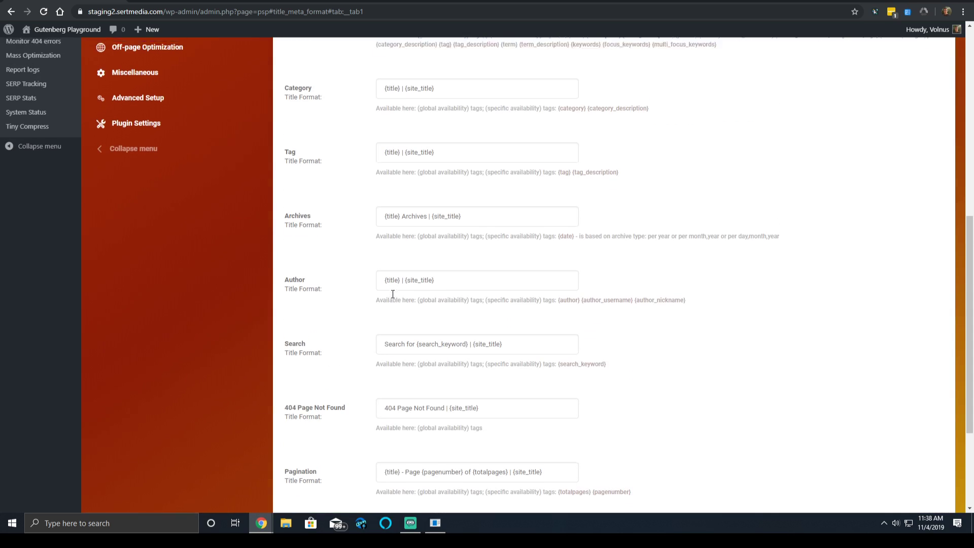
scroll(416, 239, "up", 2)
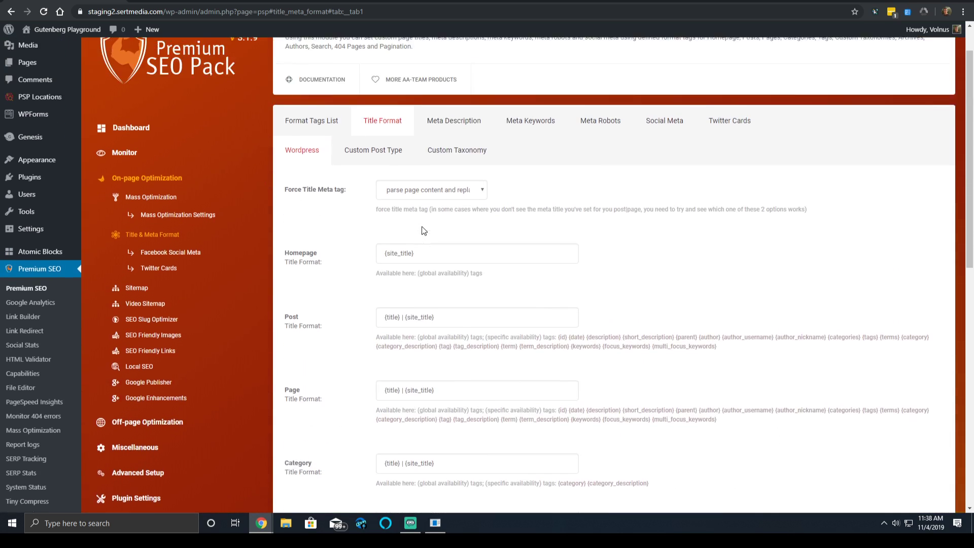
left_click(476, 137)
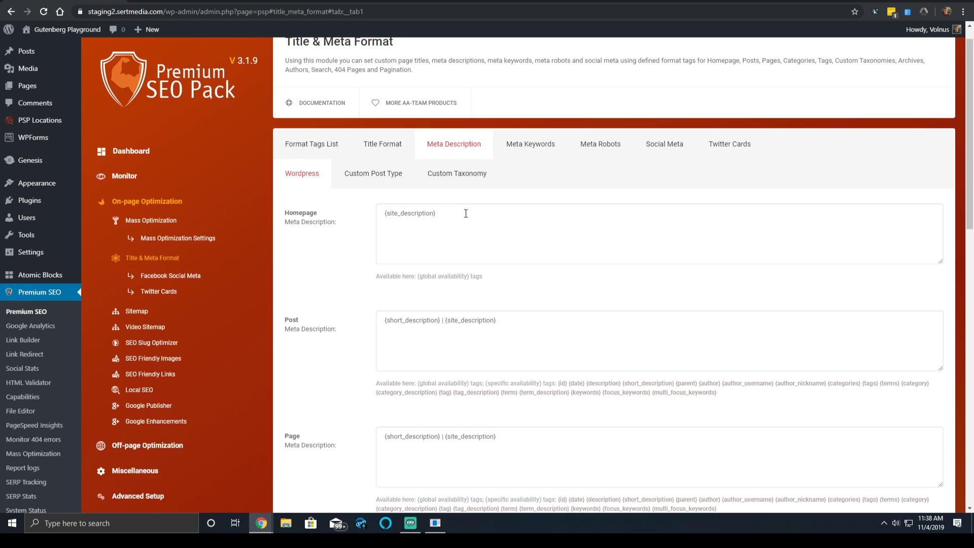
left_click(442, 211)
Check the site's Tagline in the General Settings and return to the meta description formats
key("alt+Left")
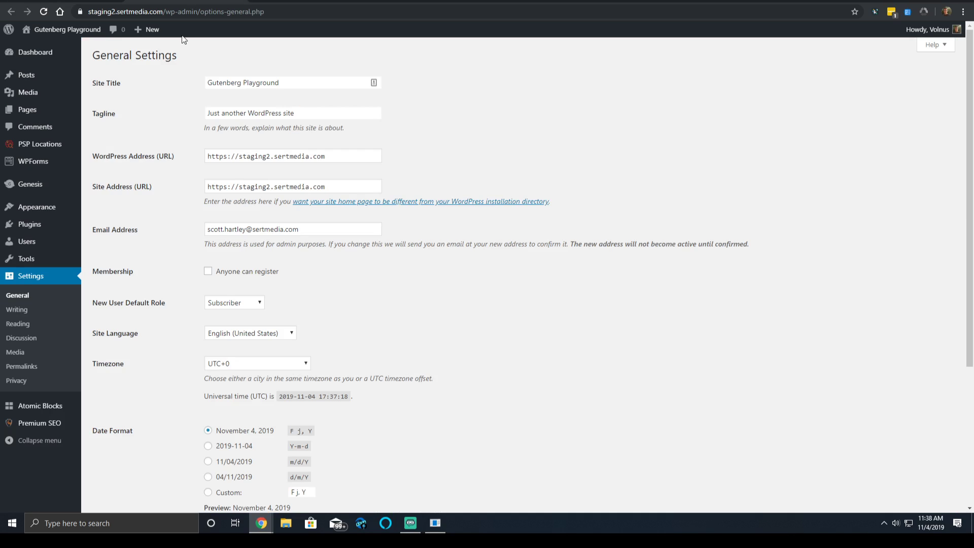
left_click_drag(412, 111, 217, 121)
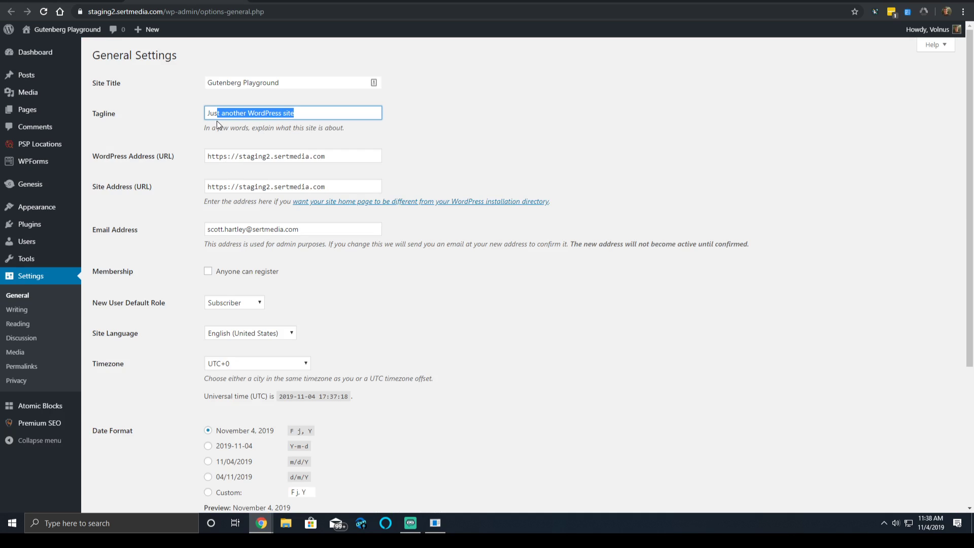
left_click(214, 120)
key("alt+Right")
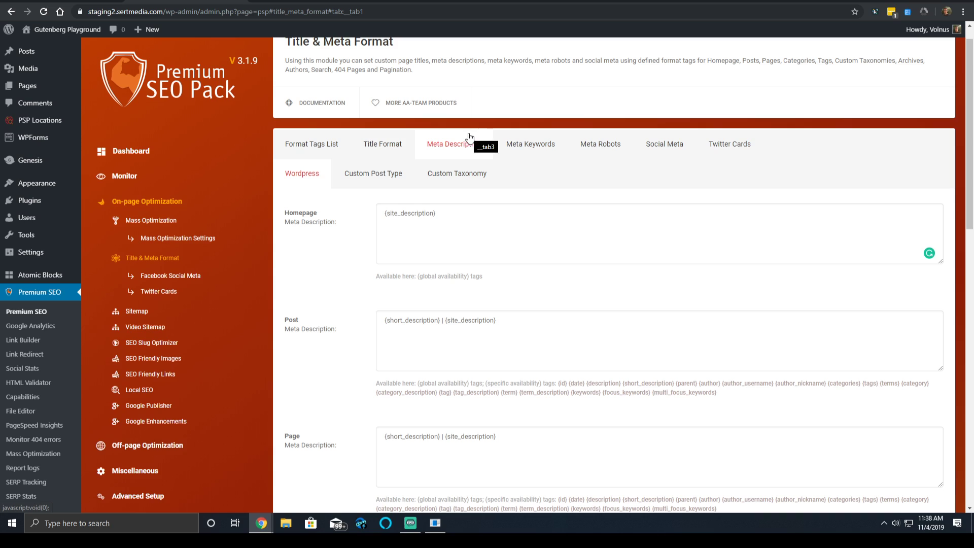
Examine the short description and site description tags in the Post meta description format
scroll(495, 224, "down", 2)
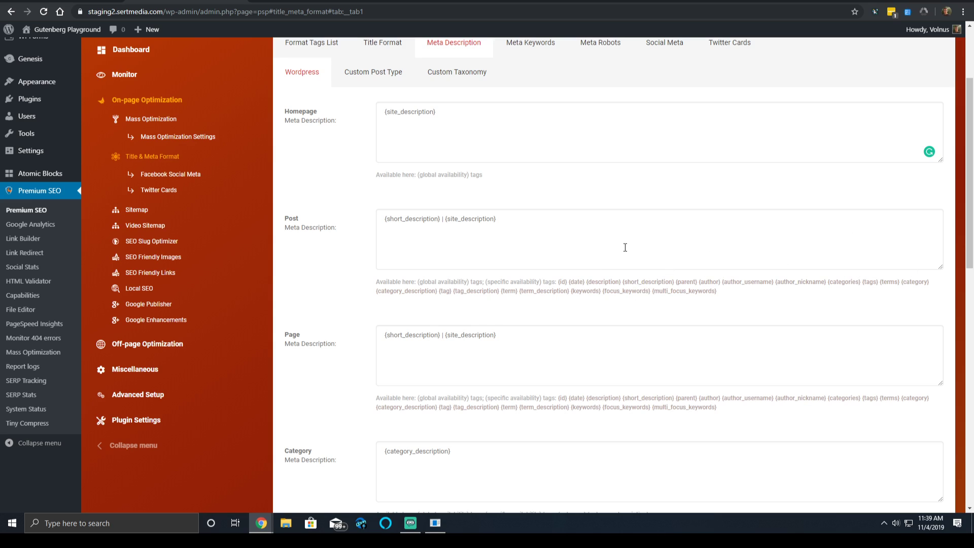
left_click(580, 243)
left_click_drag(445, 219, 392, 239)
left_click(364, 242)
left_click(503, 220)
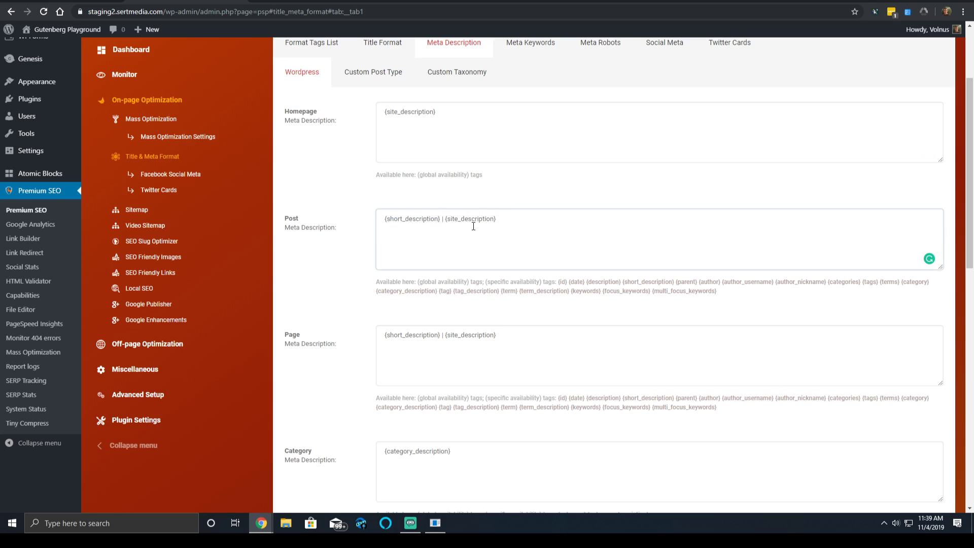
Look up the {description} tag and its explanation in the list of available format tags
left_click(311, 42)
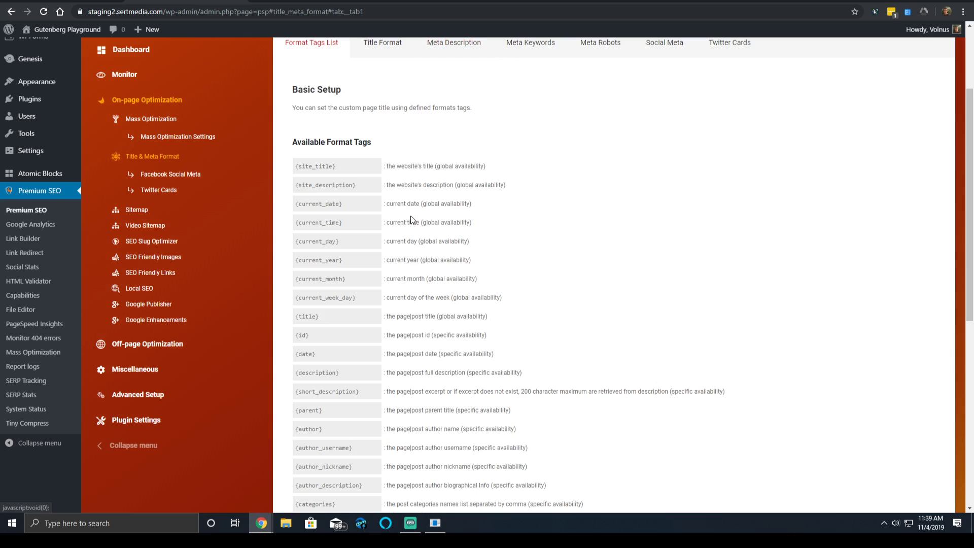
scroll(358, 351, "down", 1)
triple_click(340, 319)
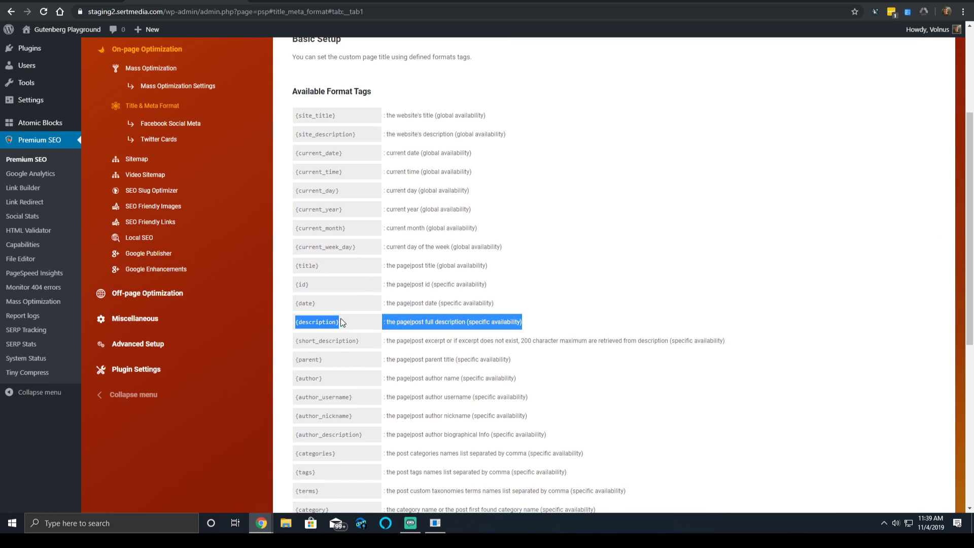
left_click(358, 330)
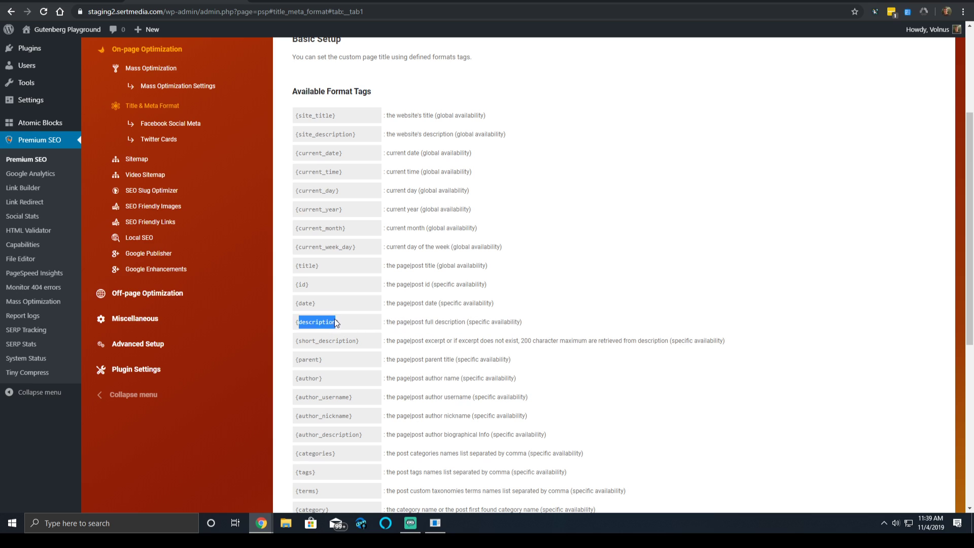
triple_click(335, 321)
Copy the {short_description} tag from the list of available format tags
left_click(406, 339)
left_click_drag(358, 340, 293, 343)
key("ctrl+c")
scroll(380, 153, "up", 3)
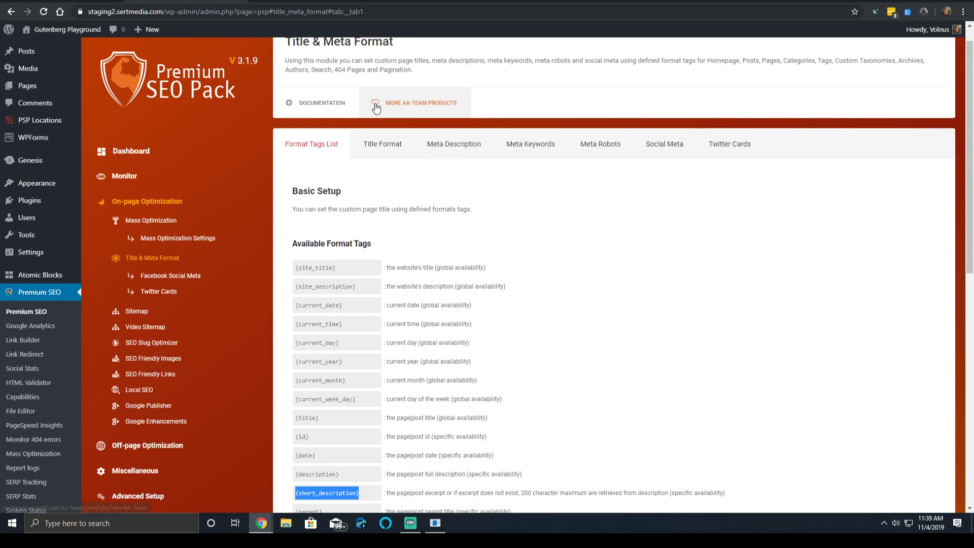
Replace the Post meta description format with the copied {short_description} tag
left_click(383, 139)
left_click(456, 139)
scroll(441, 189, "down", 2)
left_click(470, 225)
key("ctrl+a")
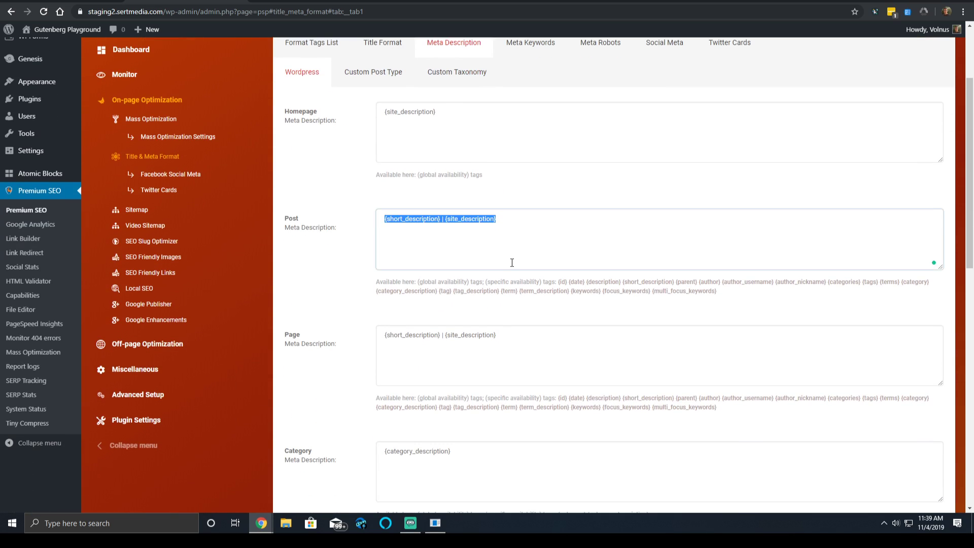
key("ctrl+v")
Replace the Page meta description format with {short_description}
scroll(509, 271, "down", 2)
left_click(517, 265)
key("ctrl+a")
key("ctrl+v")
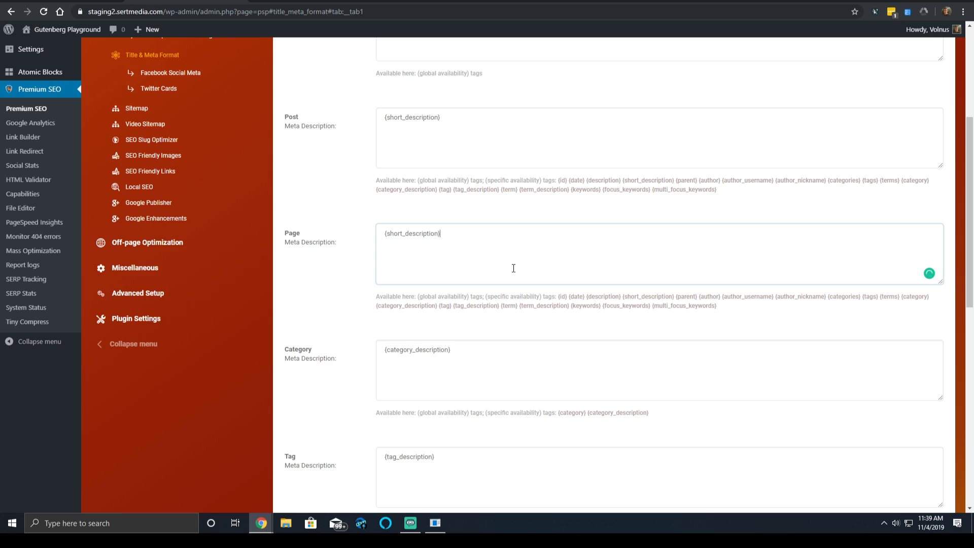
Set the Author meta description format to {author_description}
scroll(513, 267, "down", 3)
scroll(458, 276, "down", 5)
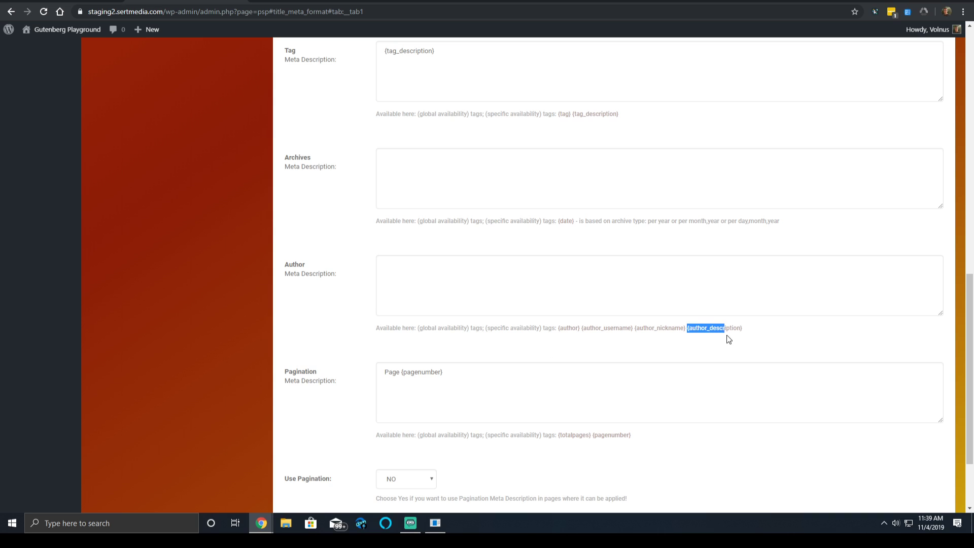
left_click(575, 270)
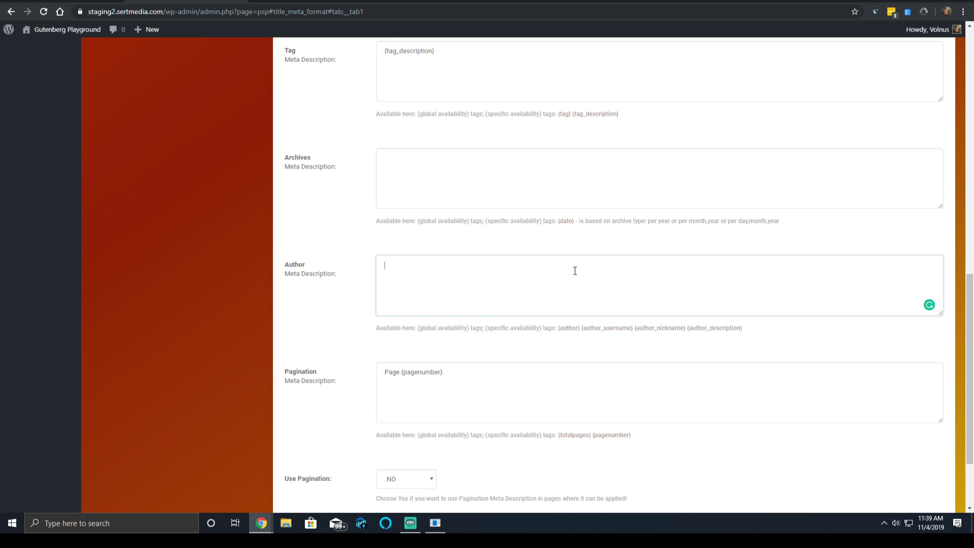
type("{author_description}")
Check the Archives meta description field and the Use Pagination choices for meta descriptions
scroll(390, 258, "up", 1)
scroll(386, 258, "up", 1)
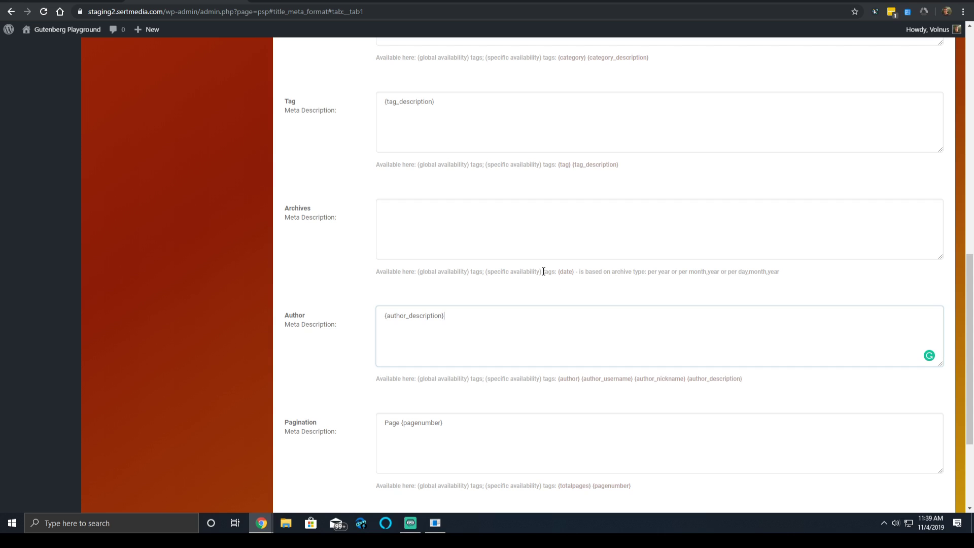
left_click(575, 228)
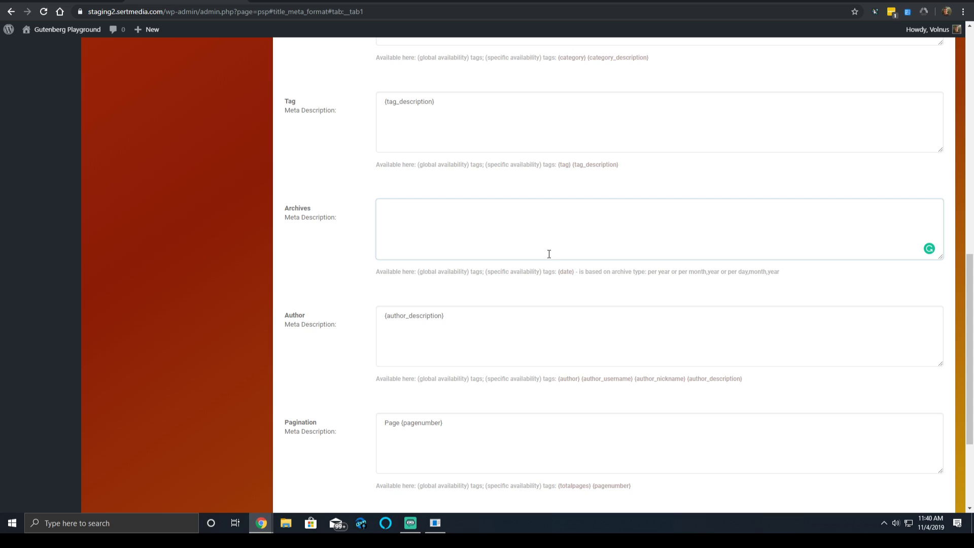
scroll(547, 254, "down", 3)
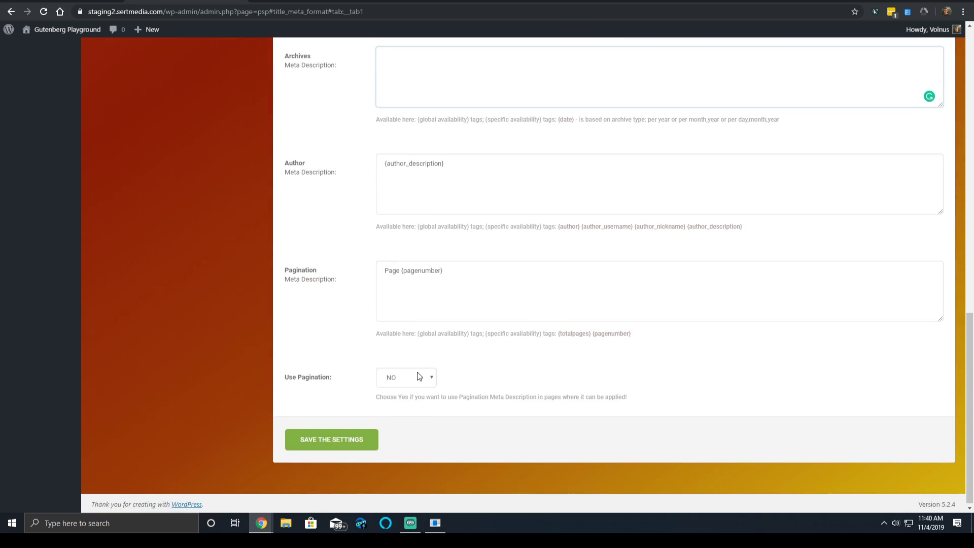
left_click(421, 382)
left_click(422, 381)
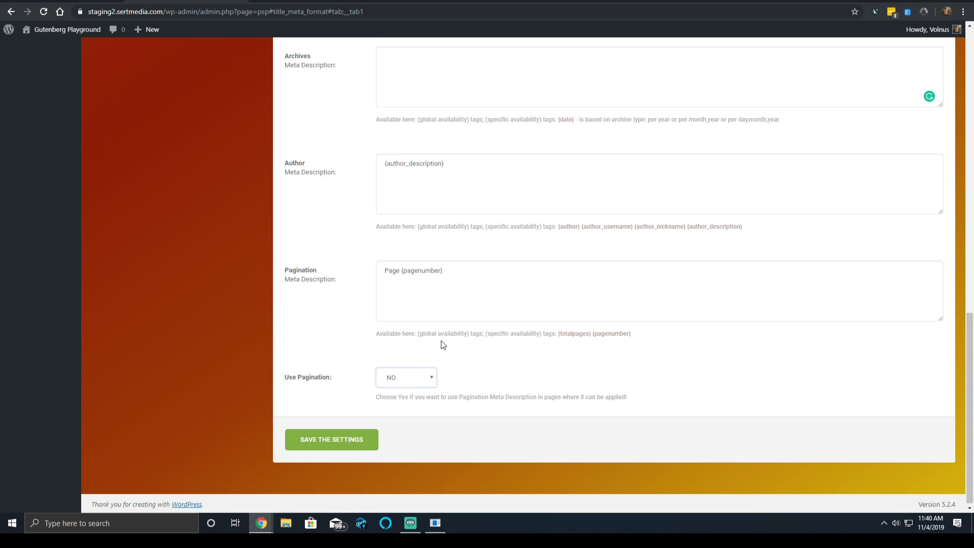
Select the whole Pagination meta description text and save the meta description settings
left_click_drag(492, 269, 402, 270)
key("ctrl+a")
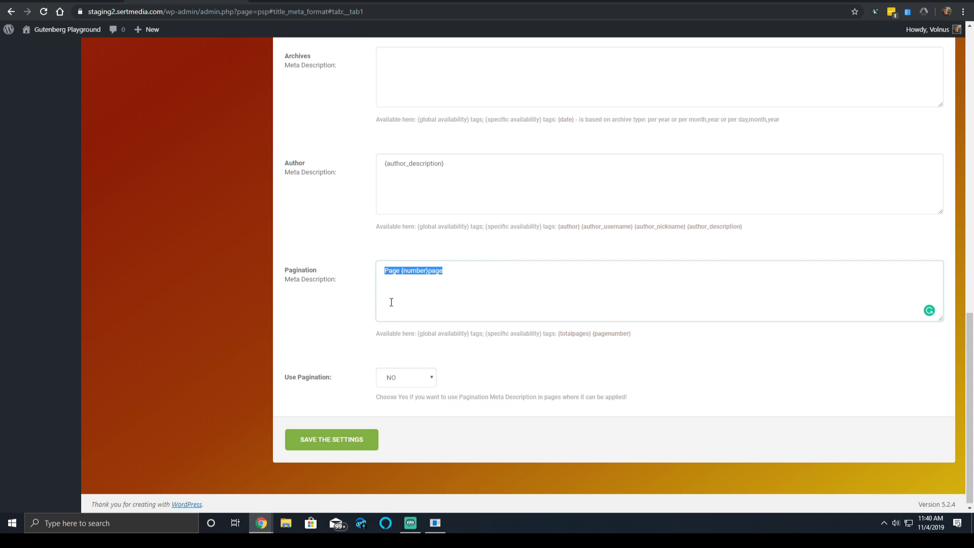
left_click(355, 438)
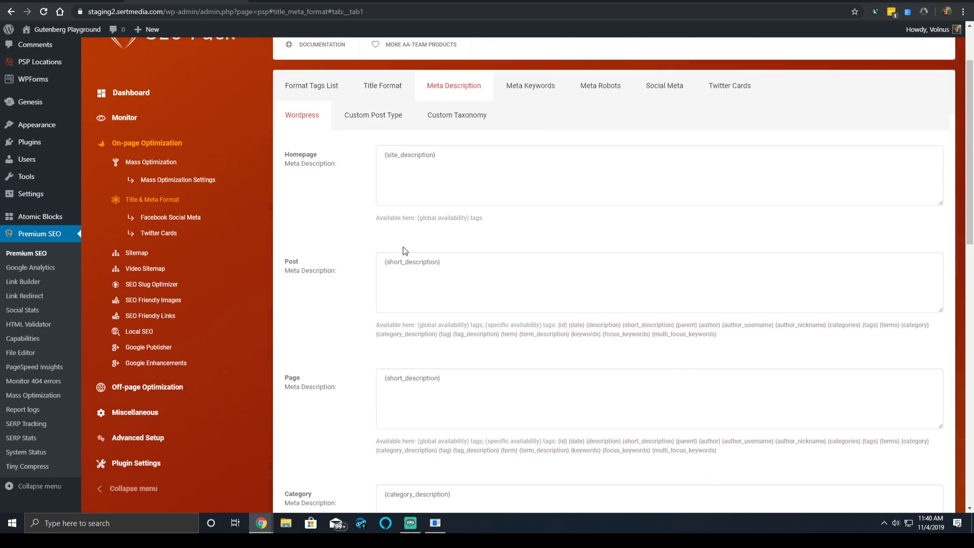
Clear the WordPress meta keywords formats from Homepage through Archives and save the settings
left_click(539, 174)
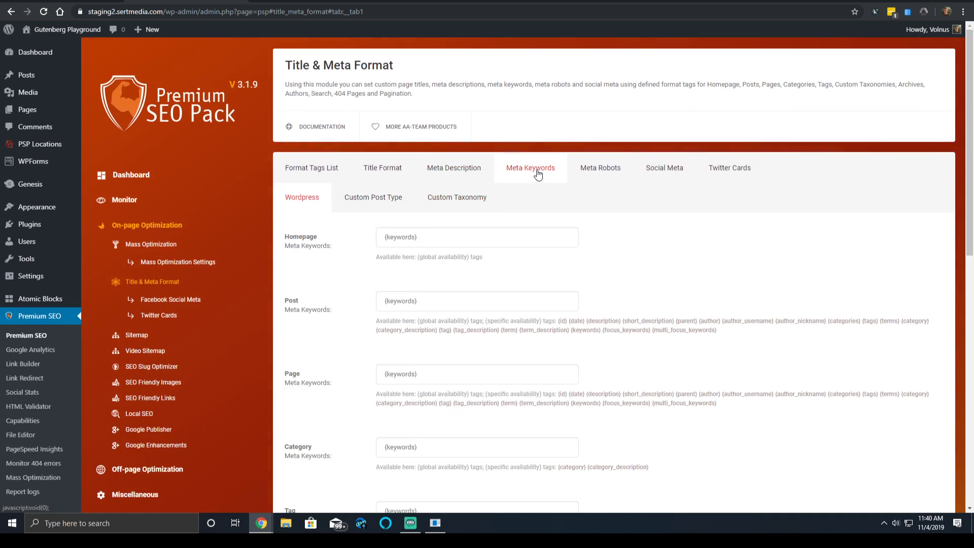
scroll(461, 215, "down", 4)
scroll(428, 216, "up", 4)
left_click(434, 231)
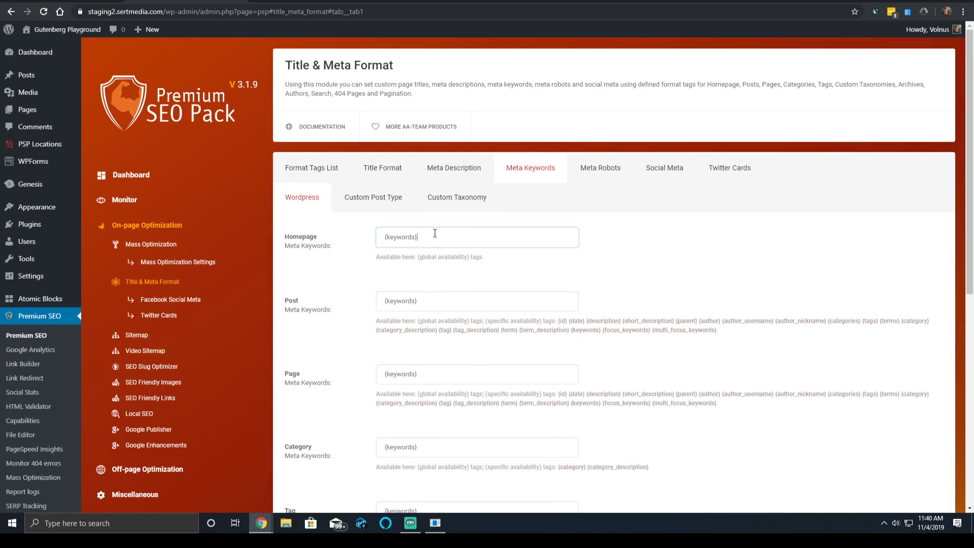
key("ctrl+a")
key("BackSpace")
key("Tab")
key("BackSpace")
key("Tab")
key("BackSpace")
key("Tab")
key("BackSpace")
key("Tab")
key("BackSpace")
key("Tab")
key("BackSpace")
key("Tab")
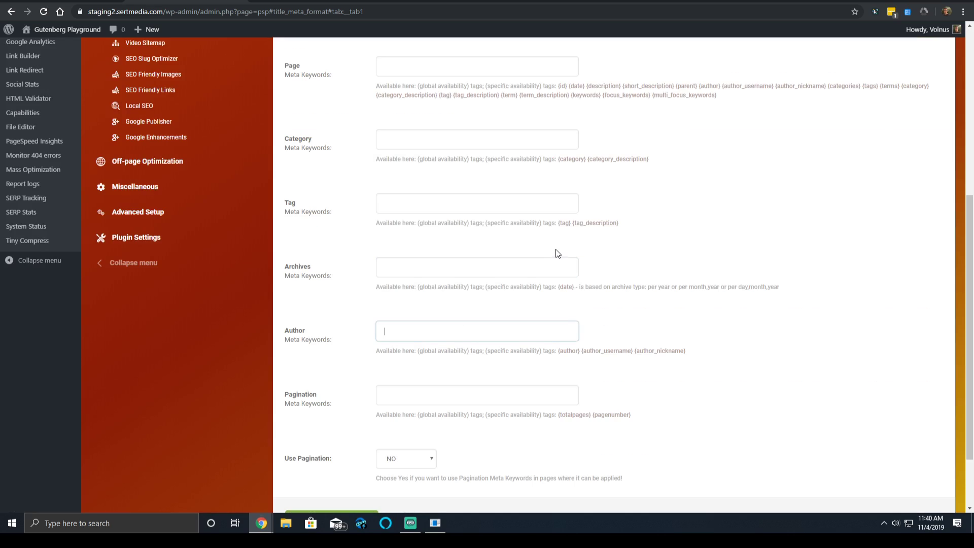
scroll(408, 342, "down", 1)
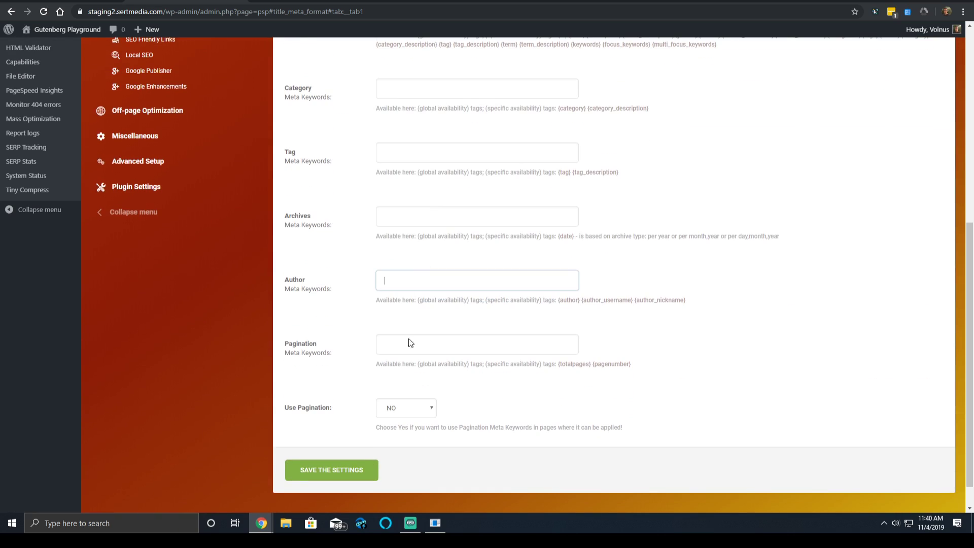
left_click(358, 469)
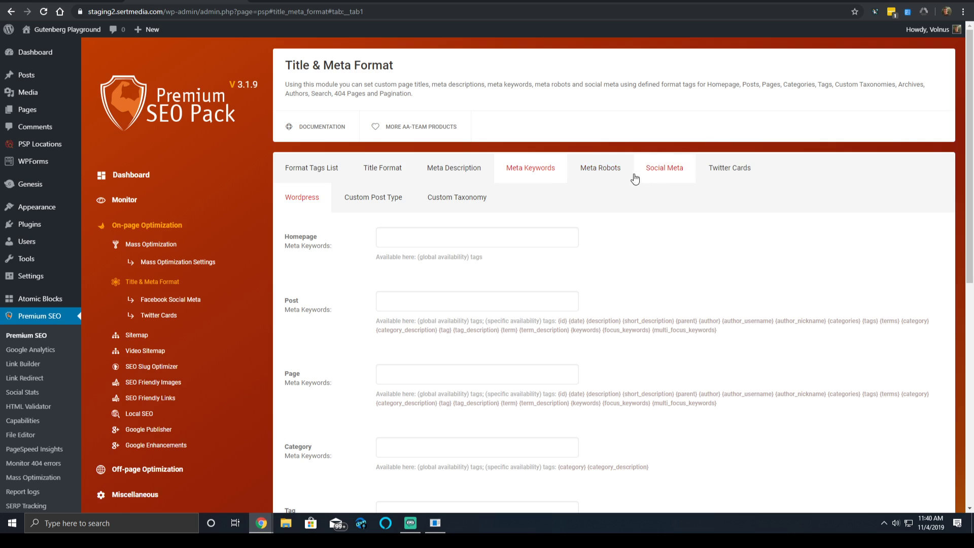
In the WordPress meta robots settings, leave only noodp selected for Author
left_click(618, 167)
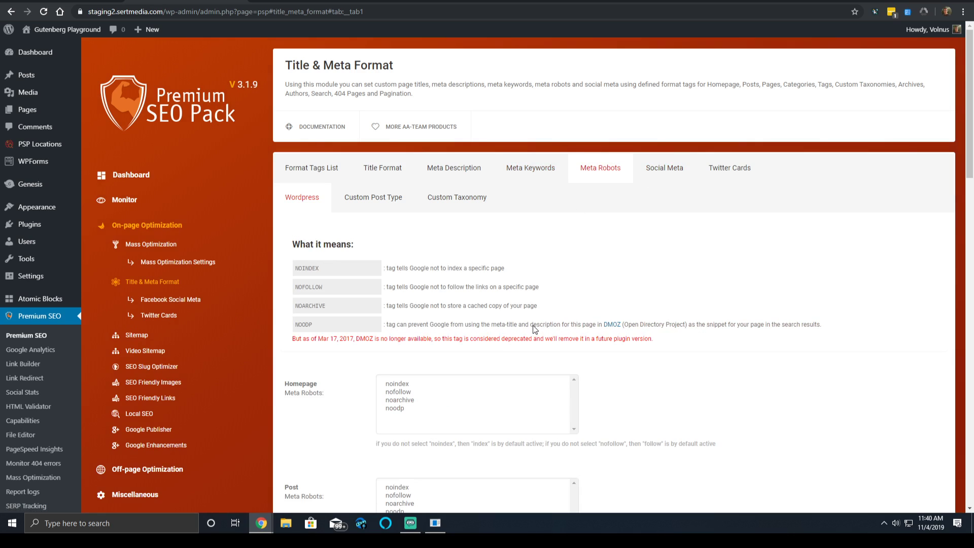
scroll(414, 389, "down", 6)
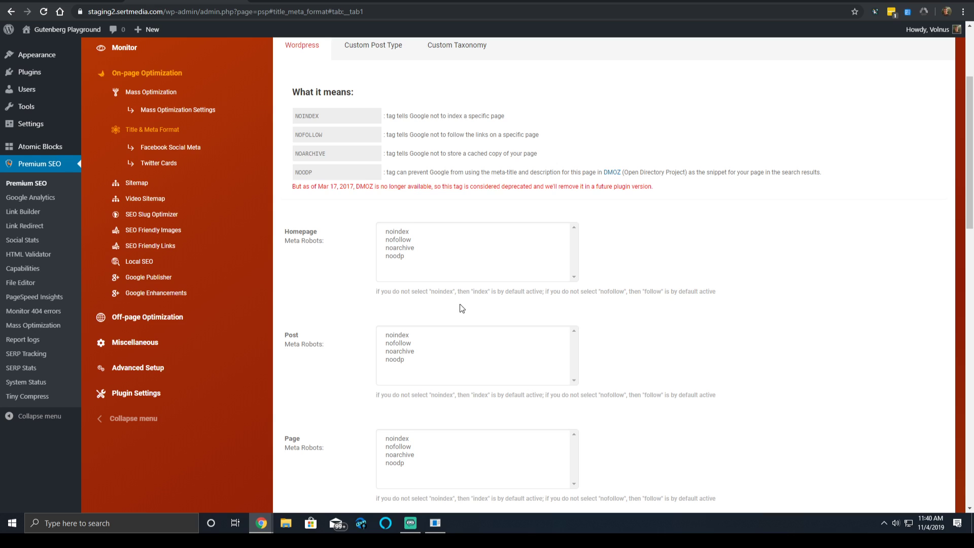
scroll(459, 251, "down", 2)
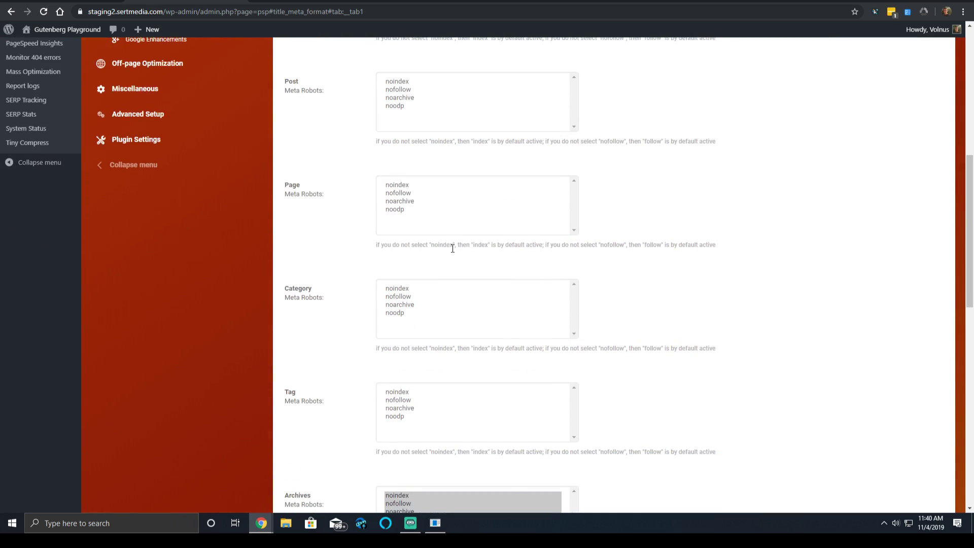
scroll(446, 253, "down", 5)
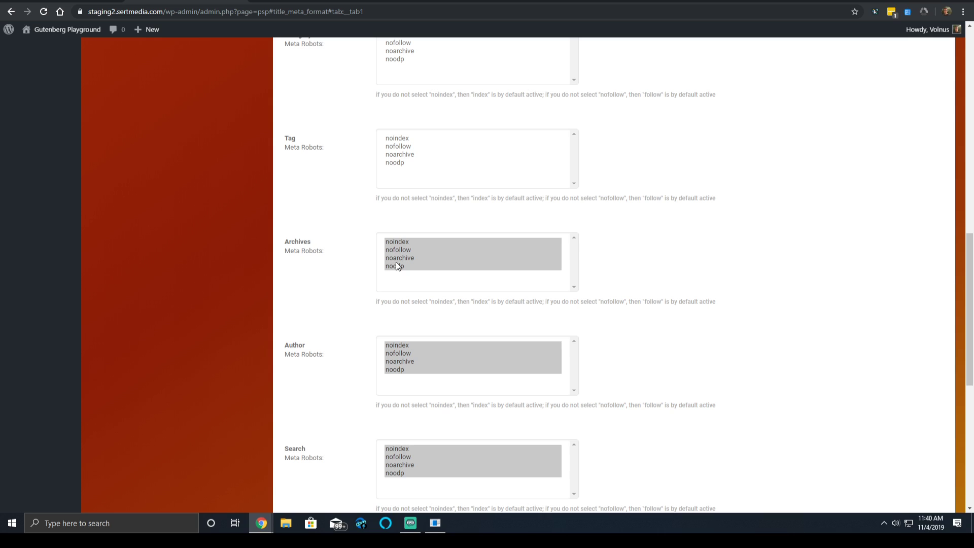
left_click(402, 343)
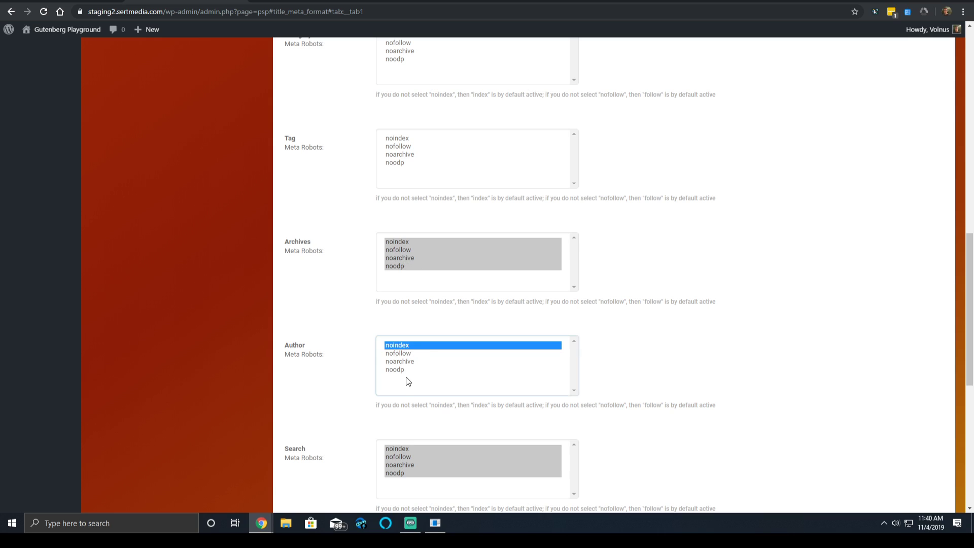
left_click(408, 354)
left_click(406, 362)
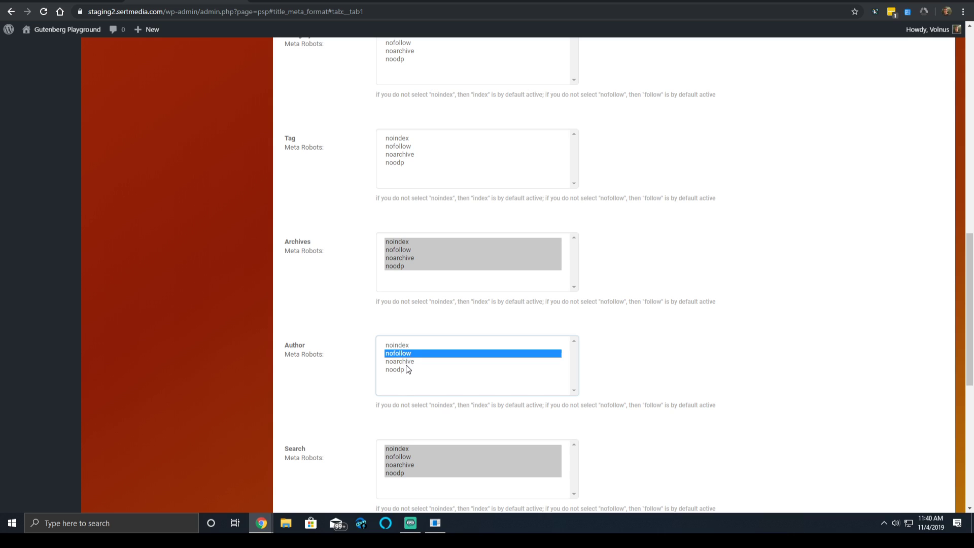
left_click(400, 370)
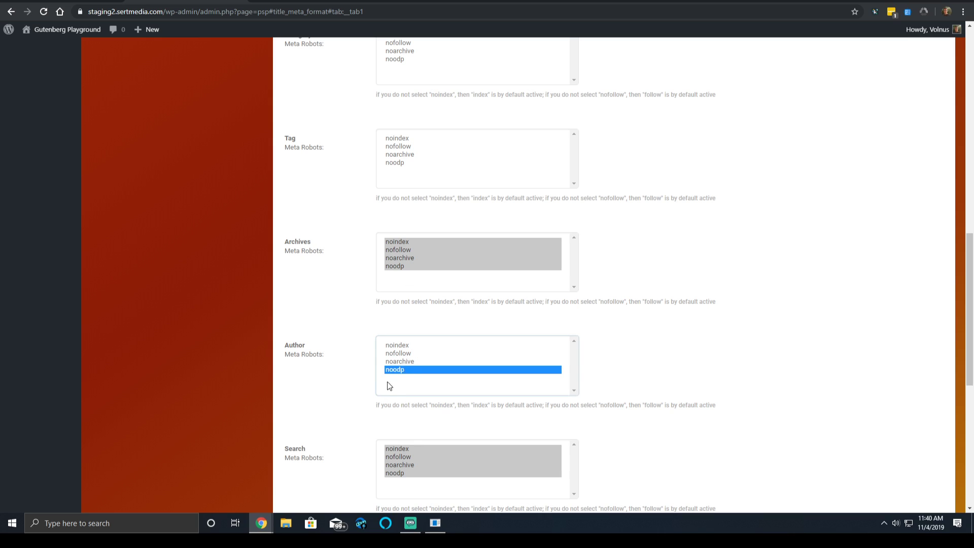
left_click(360, 324)
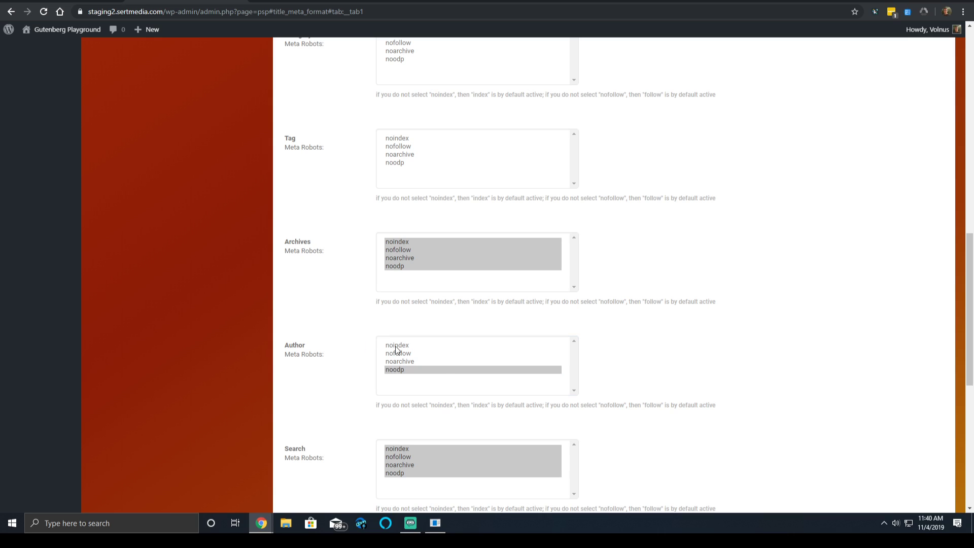
left_click(446, 369)
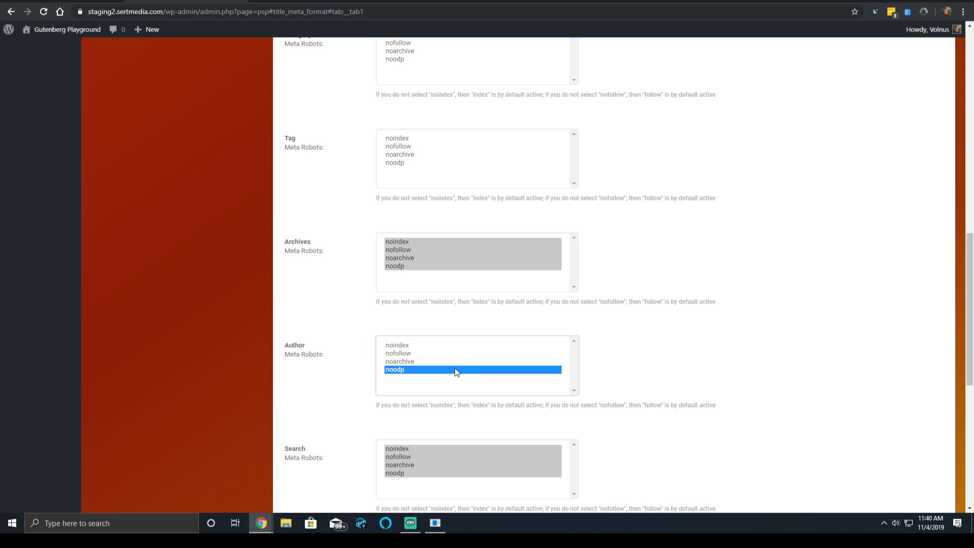
right_click(454, 368)
left_click(413, 373)
Check the Use Pagination choices for meta robots, keep NO, and save the settings
scroll(379, 287, "down", 2)
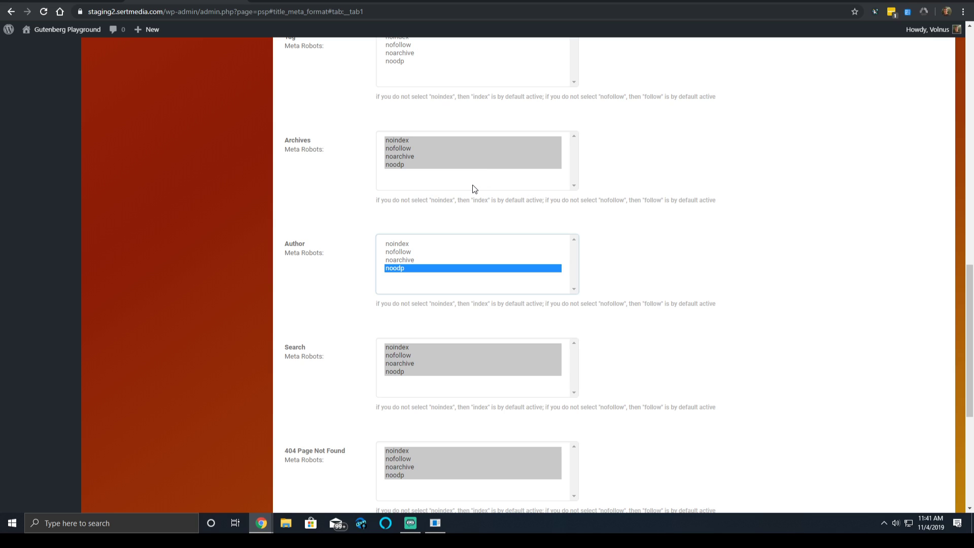
scroll(409, 307, "down", 3)
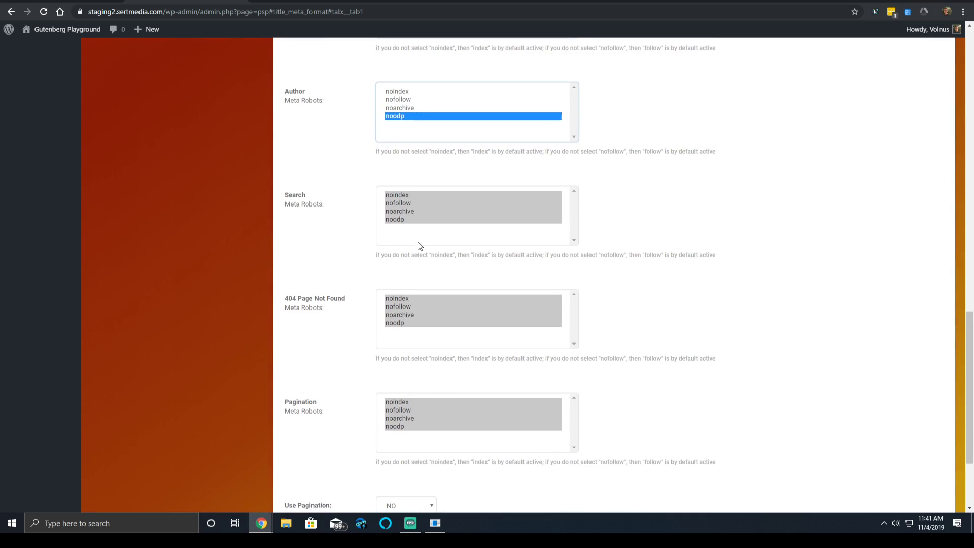
scroll(417, 290, "down", 3)
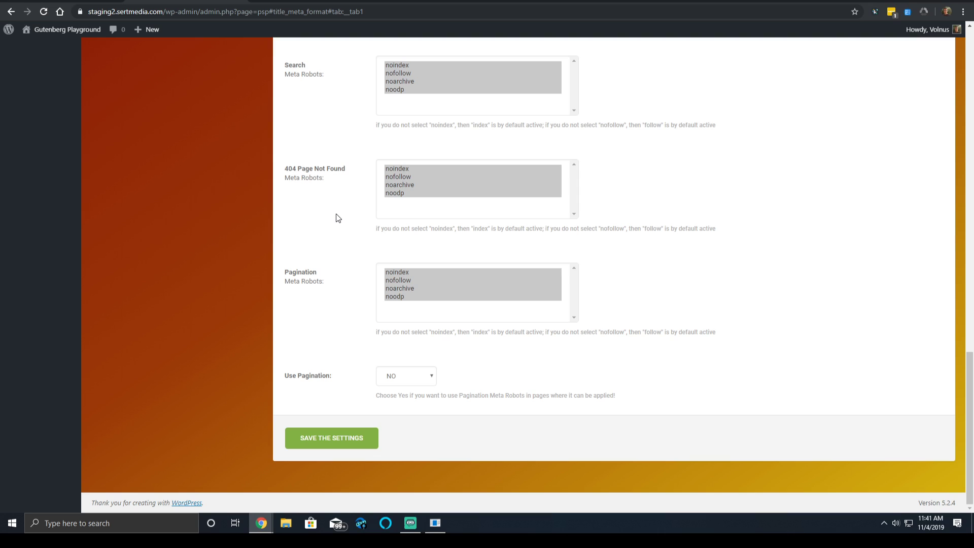
triple_click(435, 395)
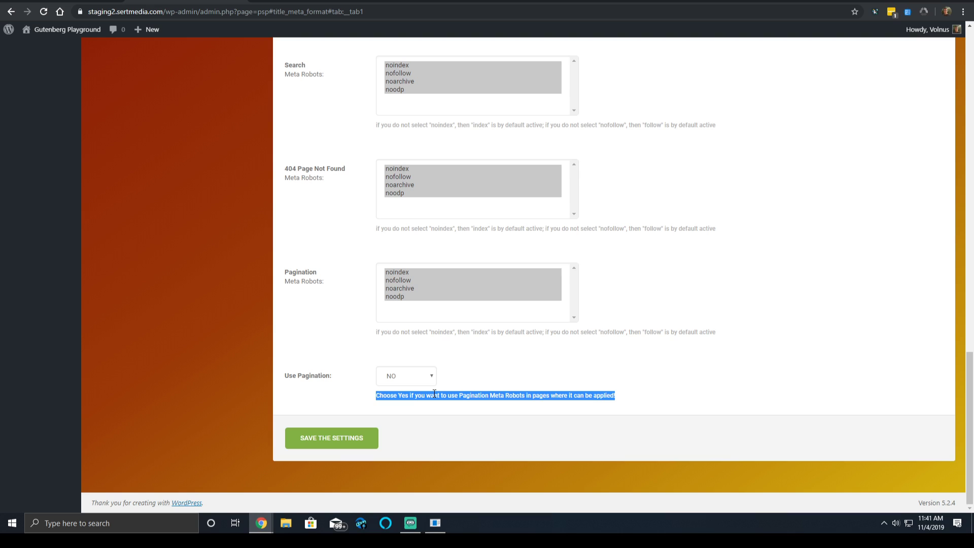
left_click(398, 375)
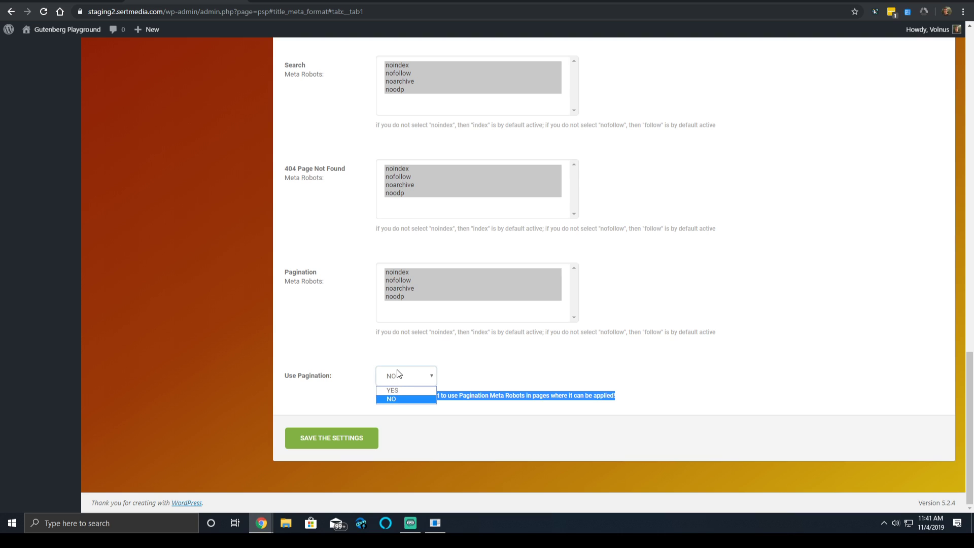
left_click(394, 377)
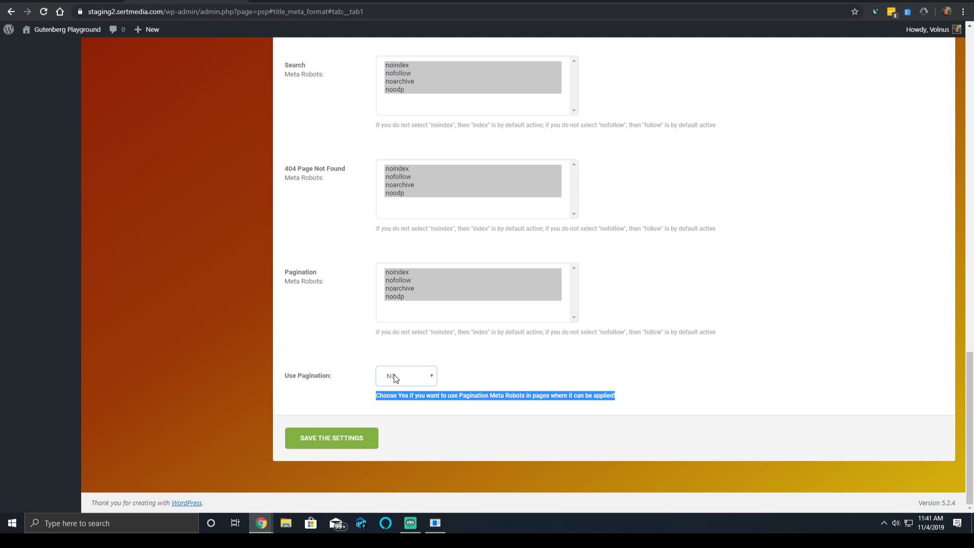
triple_click(305, 377)
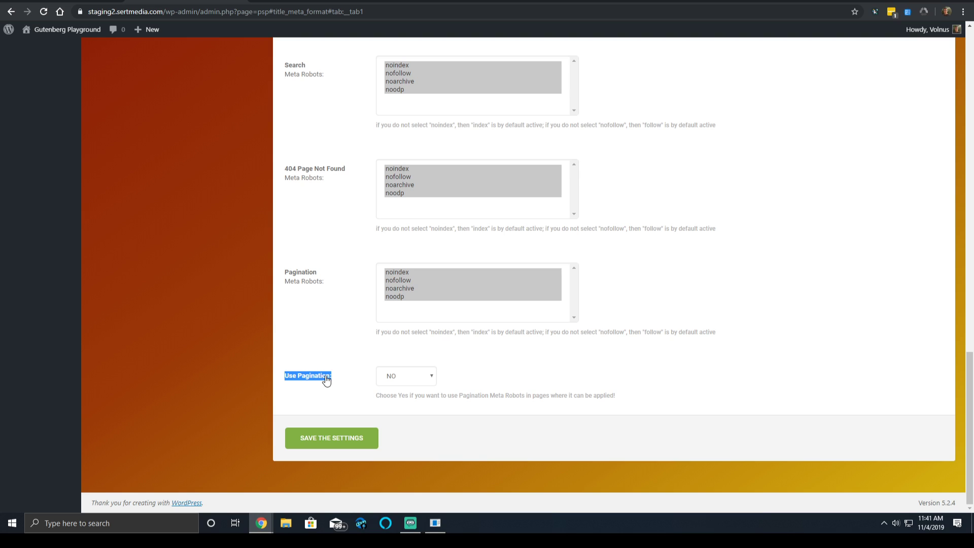
left_click(376, 438)
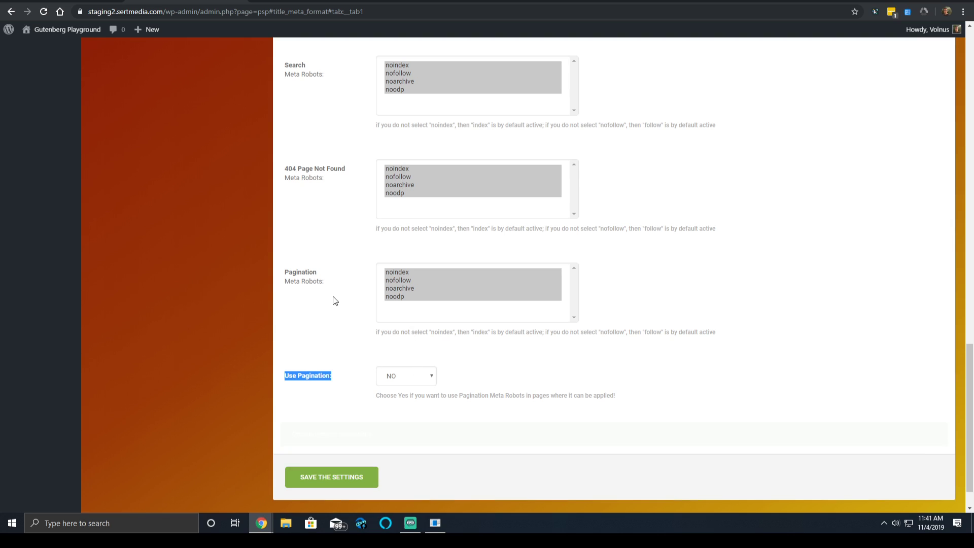
Read the red note under the NOODP explanation in the meta robots settings
scroll(335, 284, "up", 6)
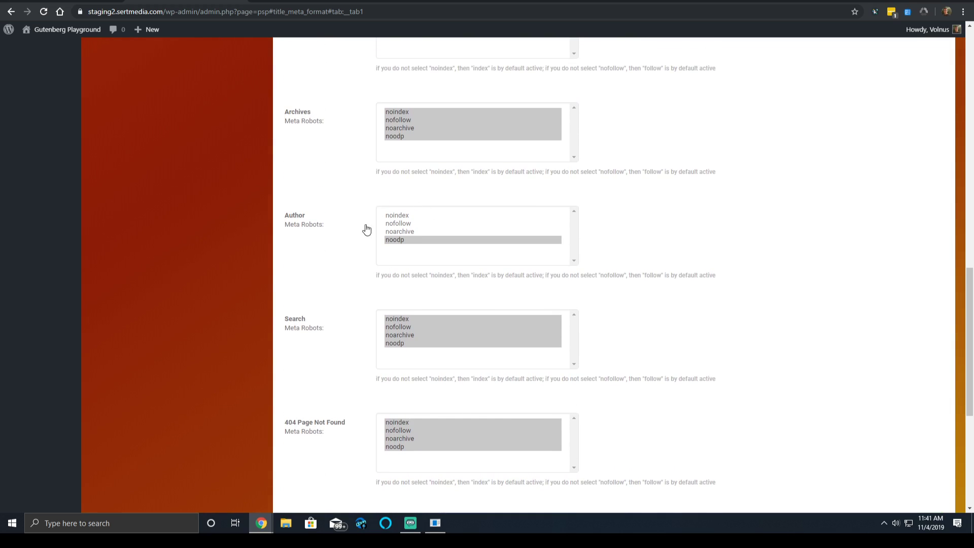
scroll(825, 277, "up", 15)
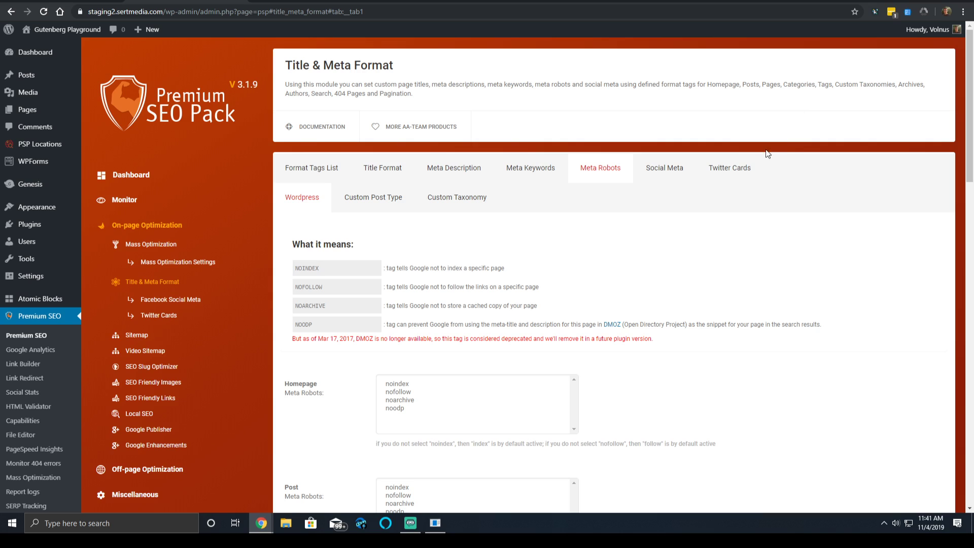
triple_click(339, 342)
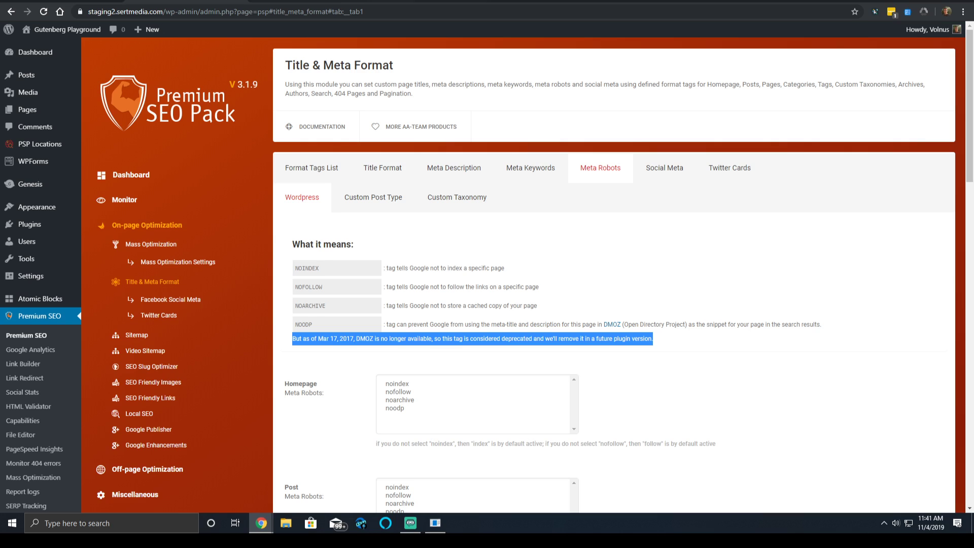
Review the Use Social Meta Tags and Code Validation Type choices in the general Social Meta settings
left_click(659, 170)
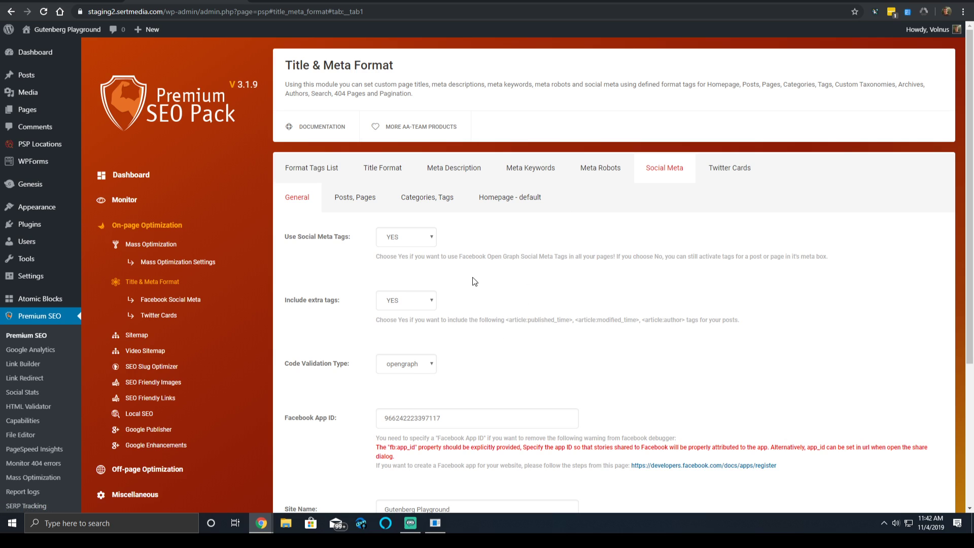
scroll(496, 249, "down", 2)
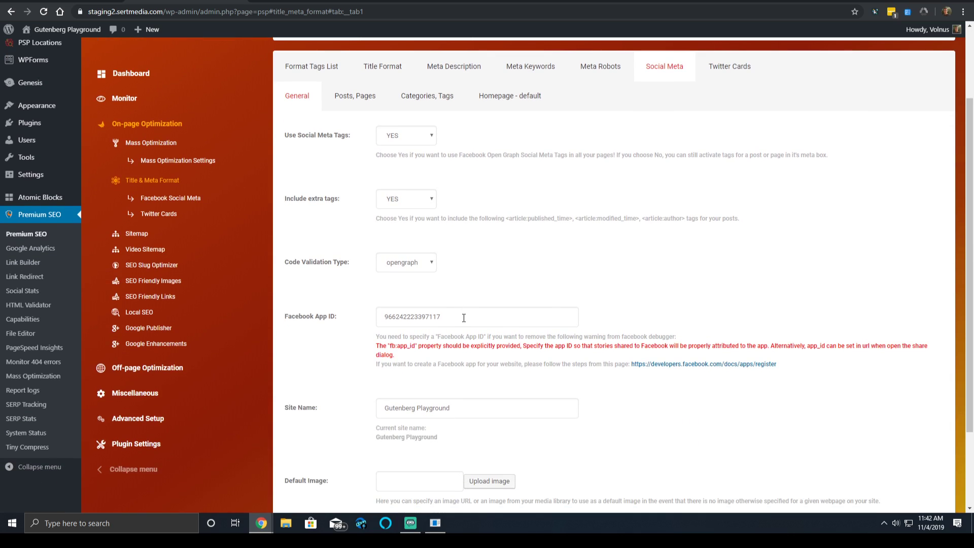
double_click(464, 317)
left_click(427, 135)
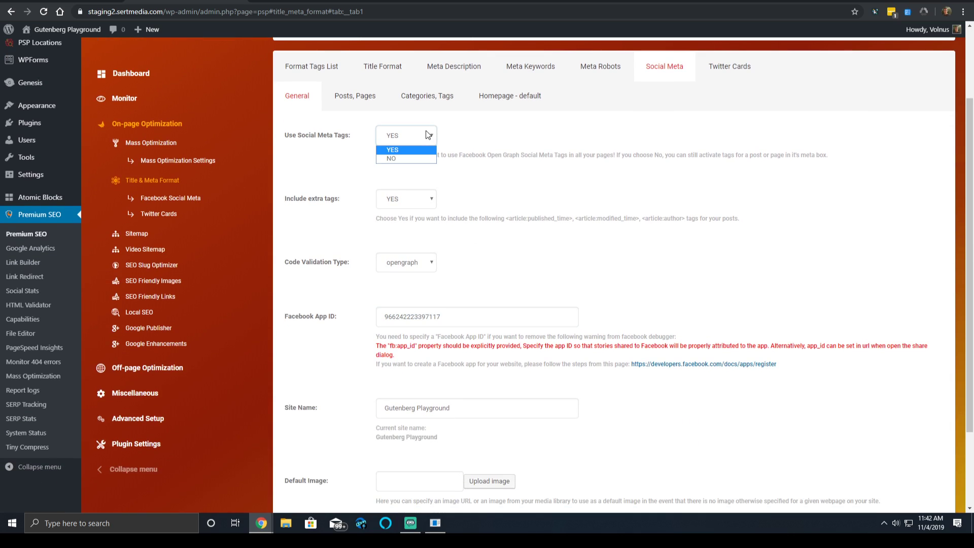
left_click(588, 173)
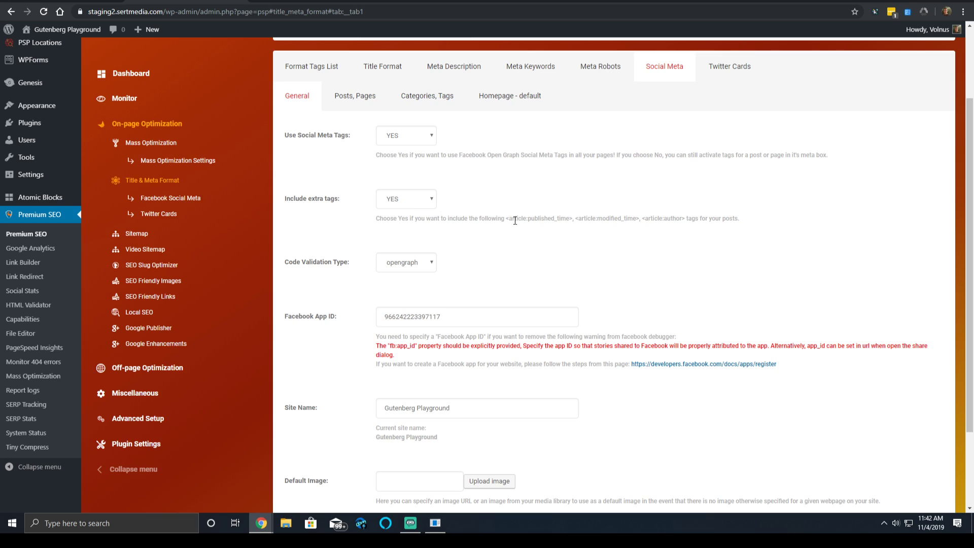
scroll(502, 212, "down", 2)
left_click(420, 162)
left_click(522, 155)
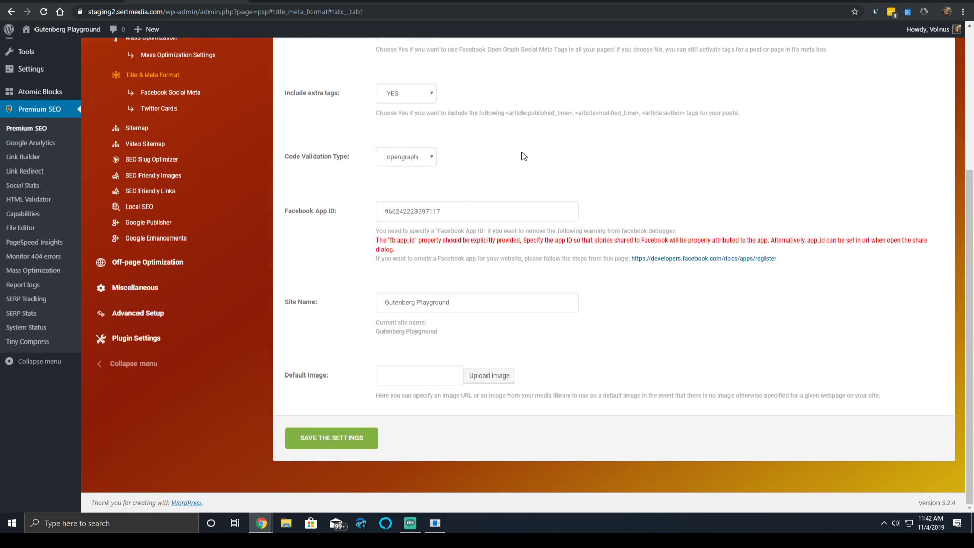
Examine the Facebook App ID, Site Name and Default Image upload fields in the general Social Meta settings
left_click(478, 206)
key("ctrl+a")
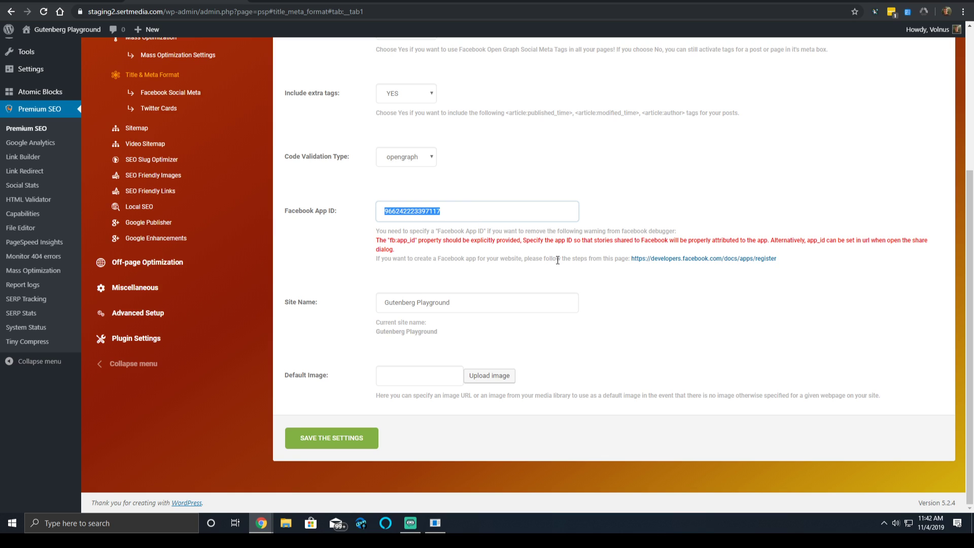
left_click(513, 294)
key("ctrl+a")
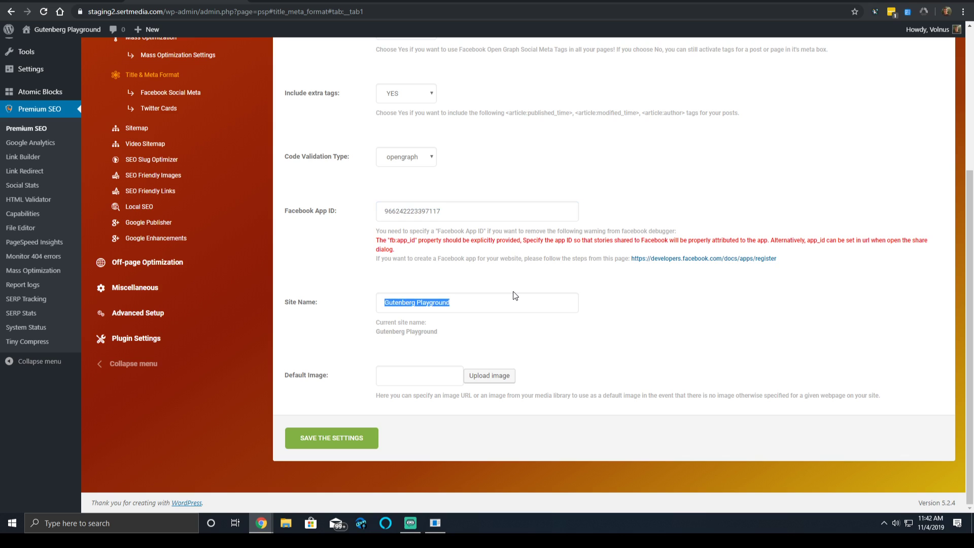
left_click(506, 376)
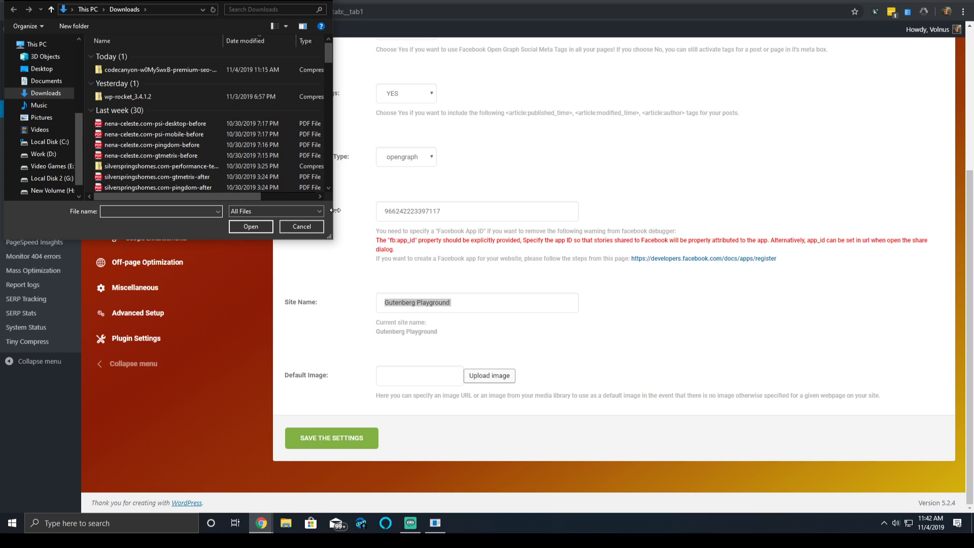
left_click(306, 228)
left_click(439, 374)
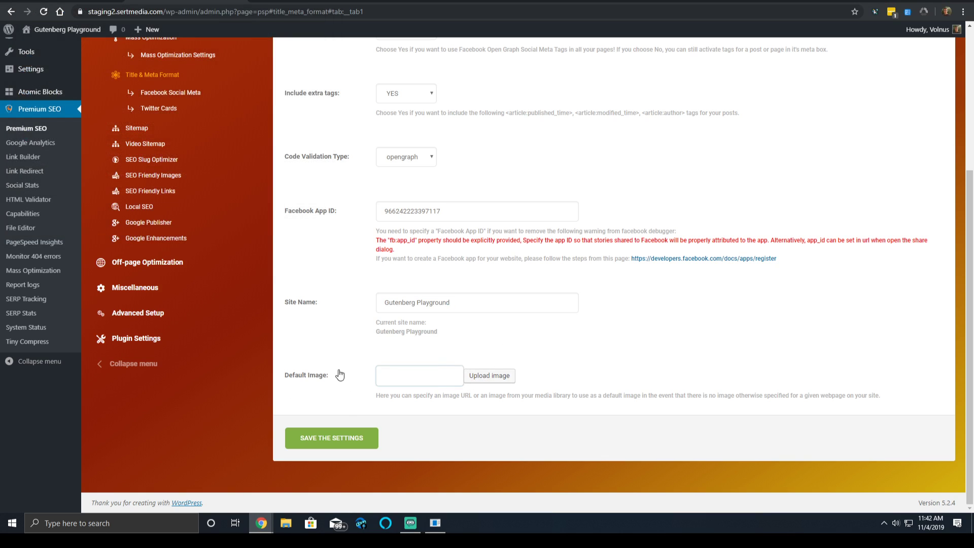
Look over the Twitter account fields and image options in the general Twitter Cards settings
scroll(472, 194, "up", 4)
left_click(730, 166)
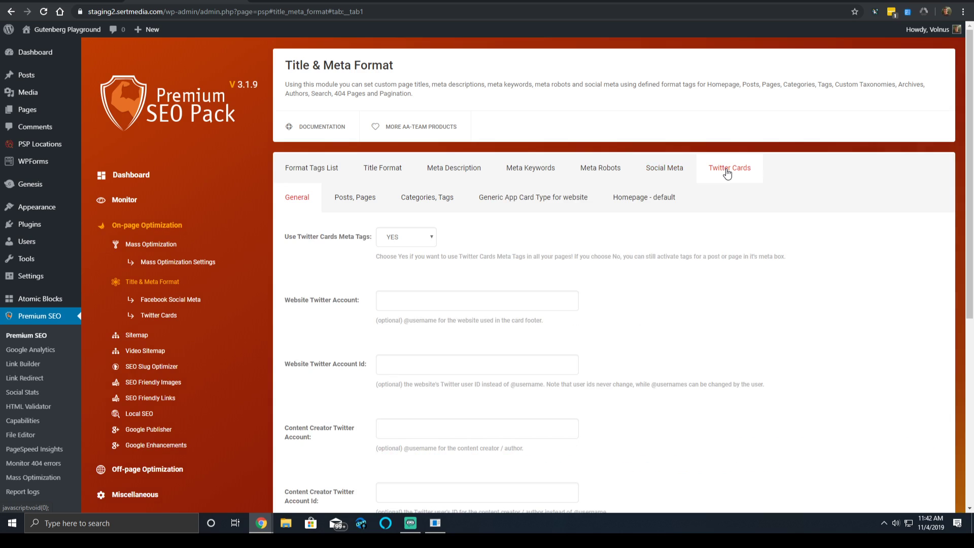
left_click(410, 302)
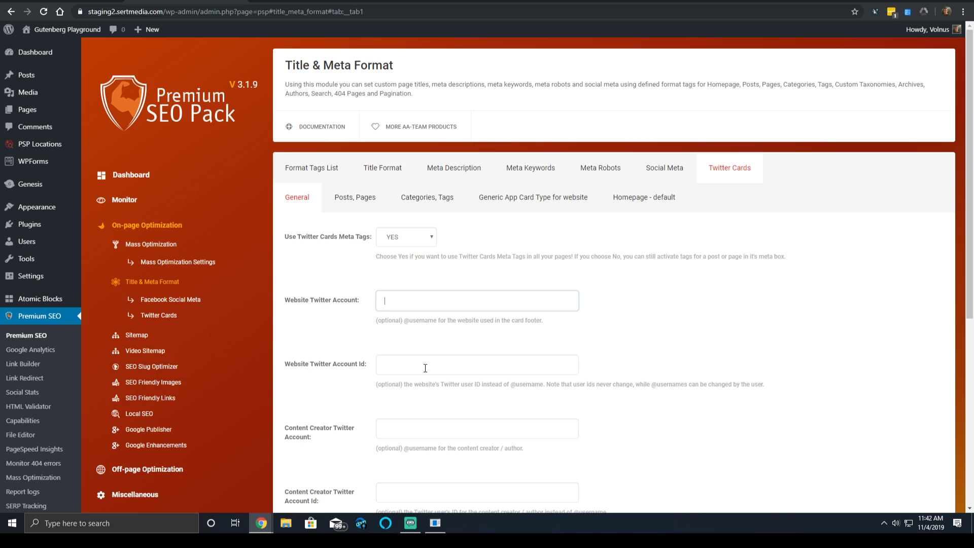
scroll(433, 353, "down", 2)
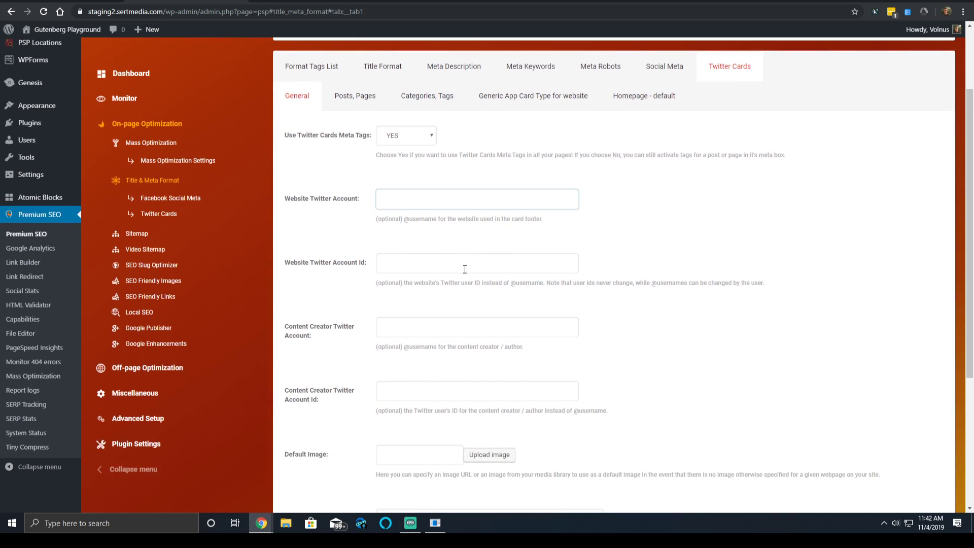
scroll(382, 380, "down", 4)
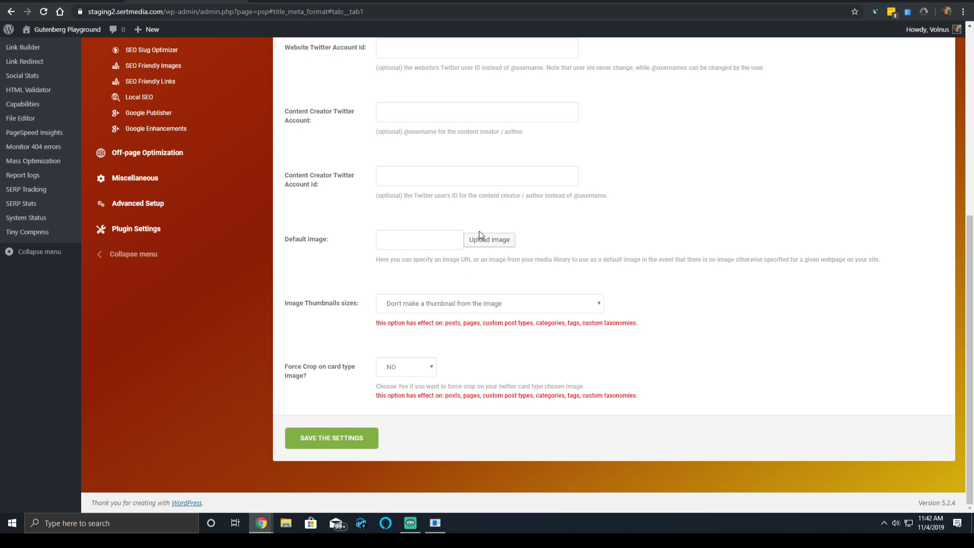
Check the Image Thumbnails sizes and Force Crop choices for Twitter Cards without changing them
left_click(528, 303)
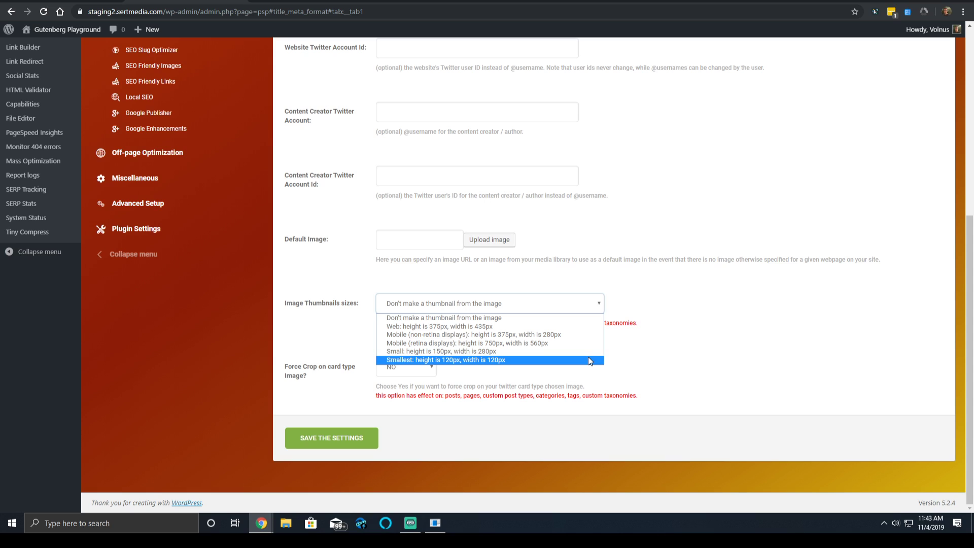
left_click(541, 274)
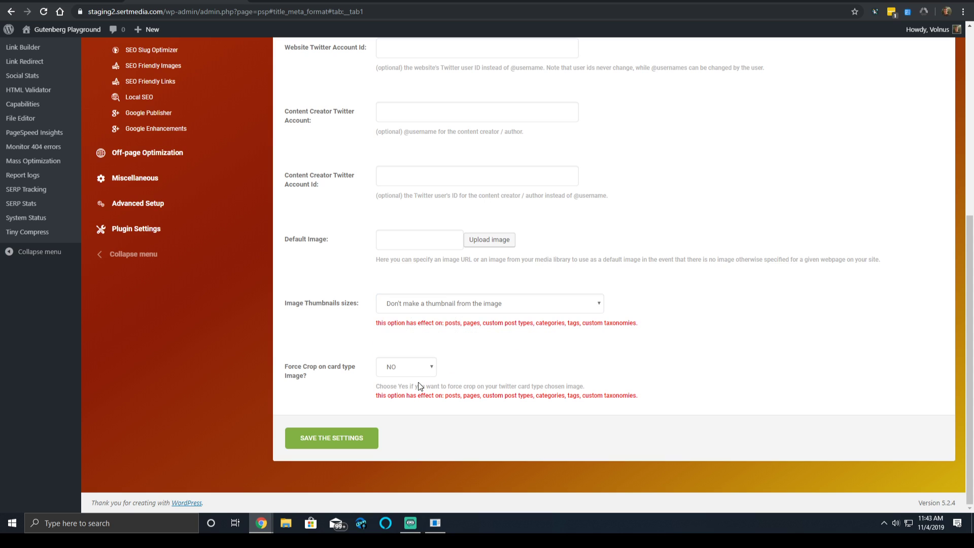
right_click(398, 365)
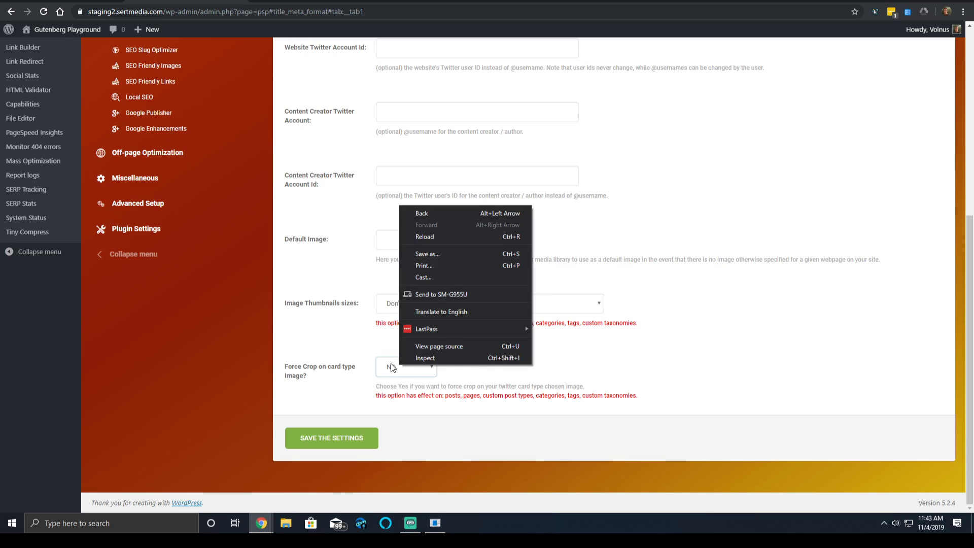
left_click(391, 367)
left_click(457, 350)
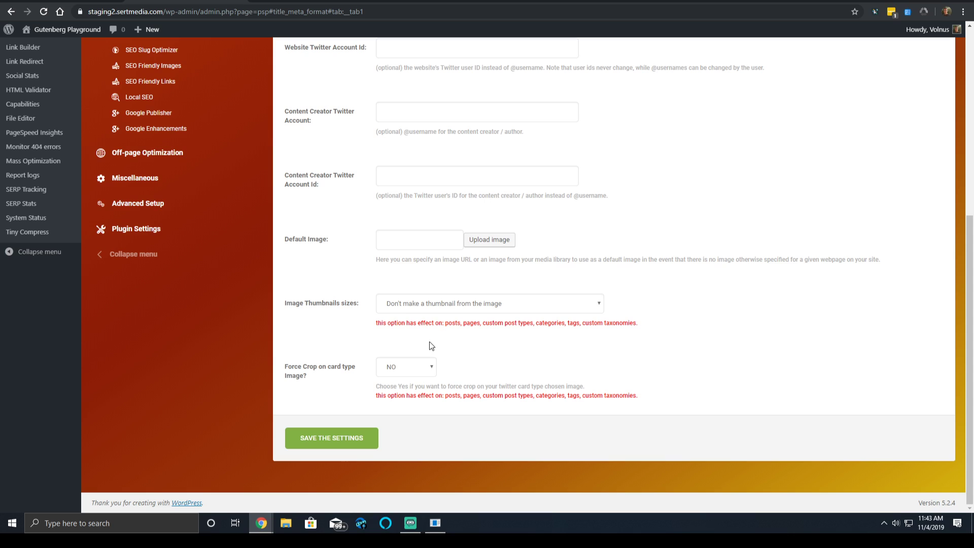
left_click(425, 307)
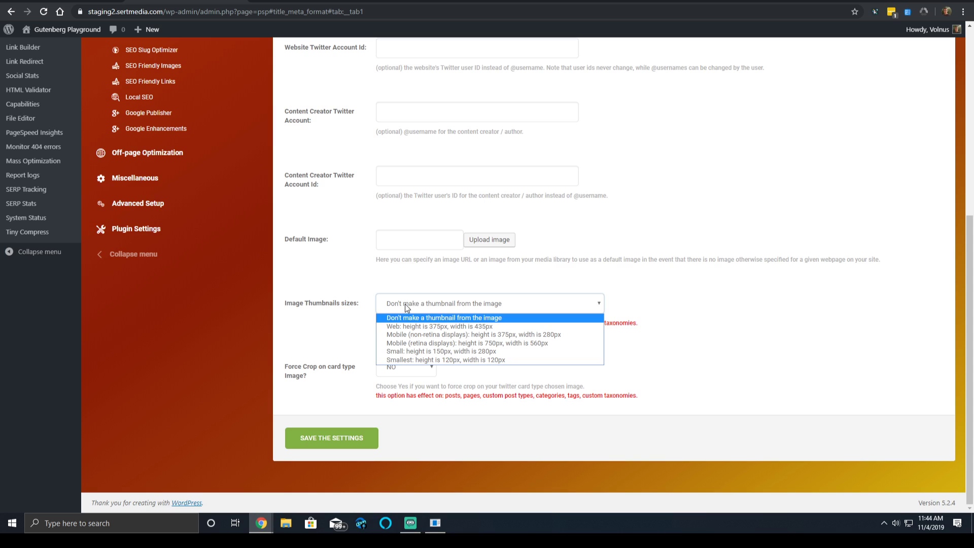
left_click(351, 277)
Look through the Twitter Cards settings for posts and pages and the Social Meta settings for general, categories and posts
scroll(330, 284, "up", 6)
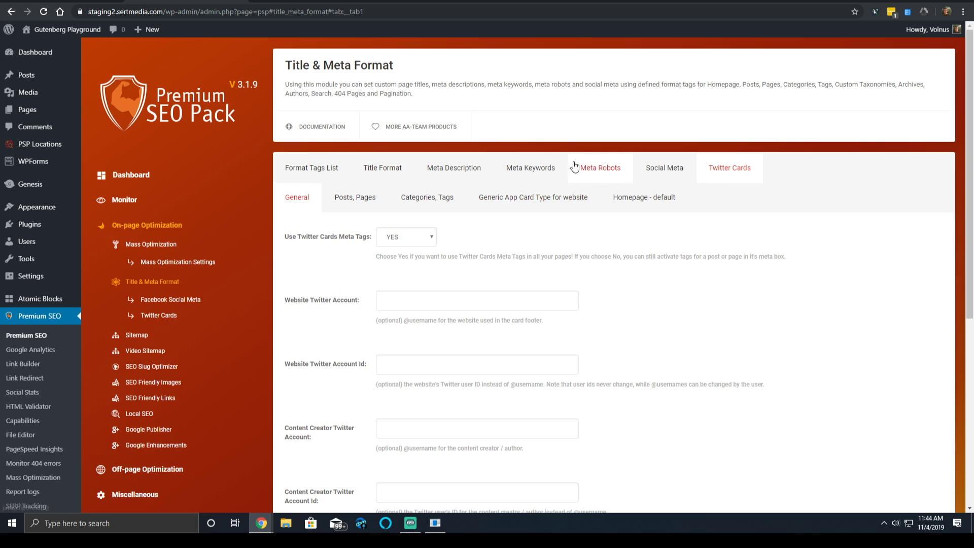
left_click(337, 211)
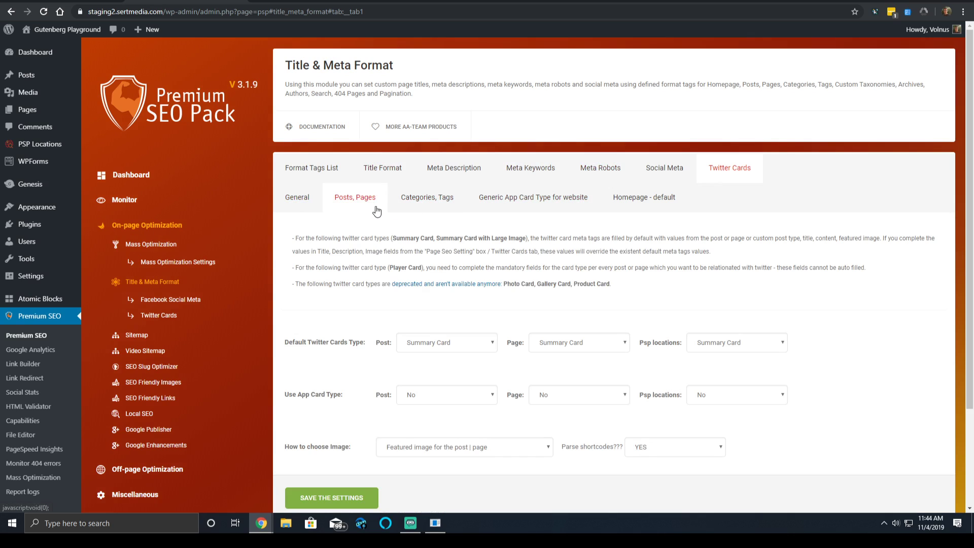
left_click(664, 167)
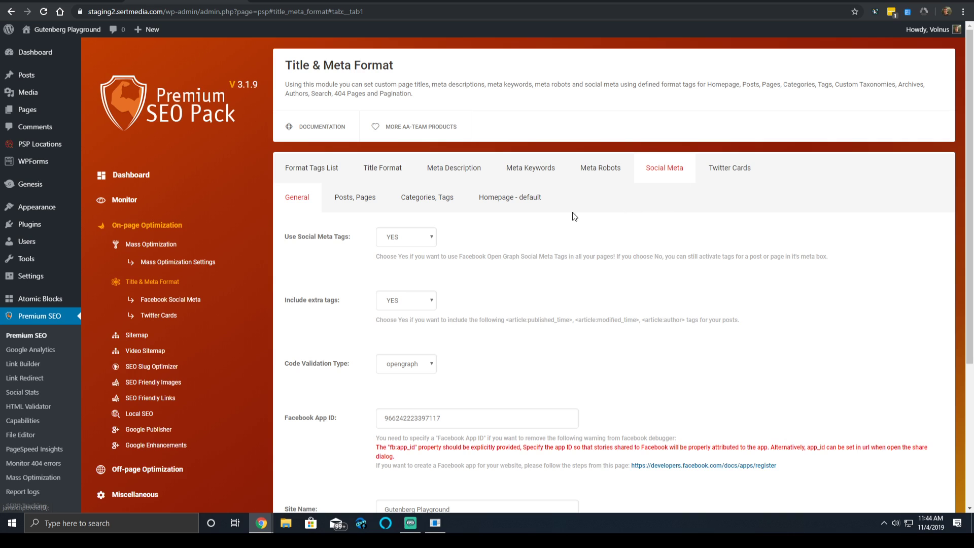
scroll(528, 197, "down", 2)
scroll(528, 198, "up", 2)
left_click(427, 197)
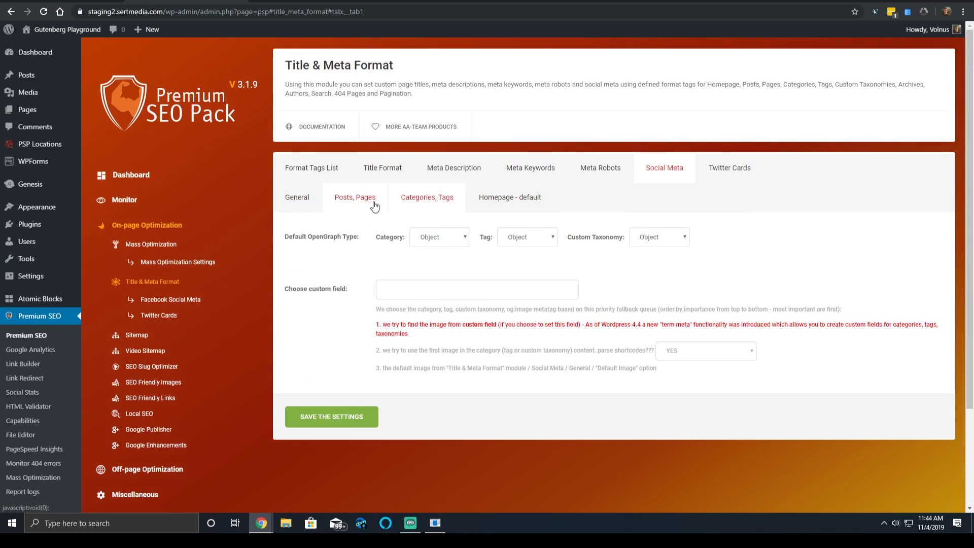
left_click(341, 198)
Review the meta robots, description and keywords formats, including custom post types and taxonomies, and the list of available format tags
left_click(602, 168)
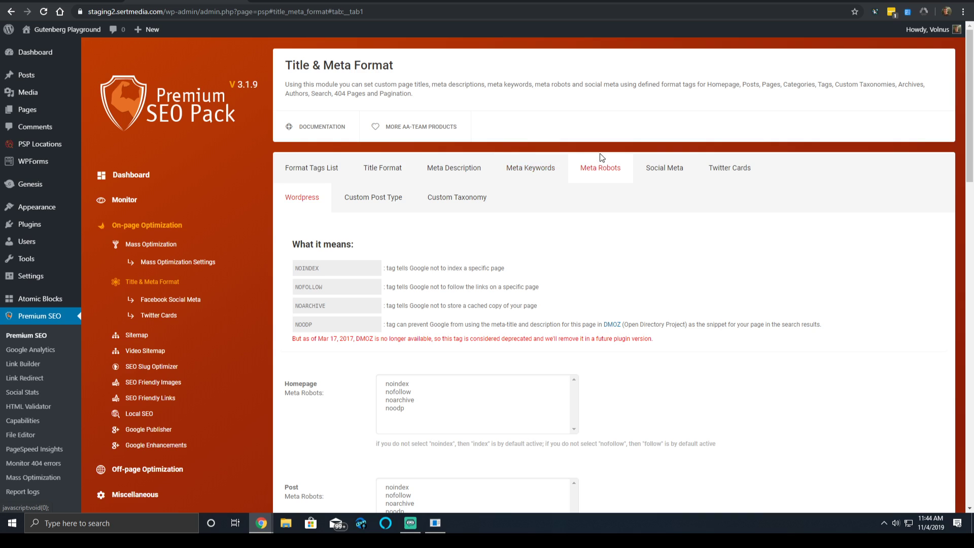
left_click(527, 175)
left_click(470, 168)
left_click(527, 172)
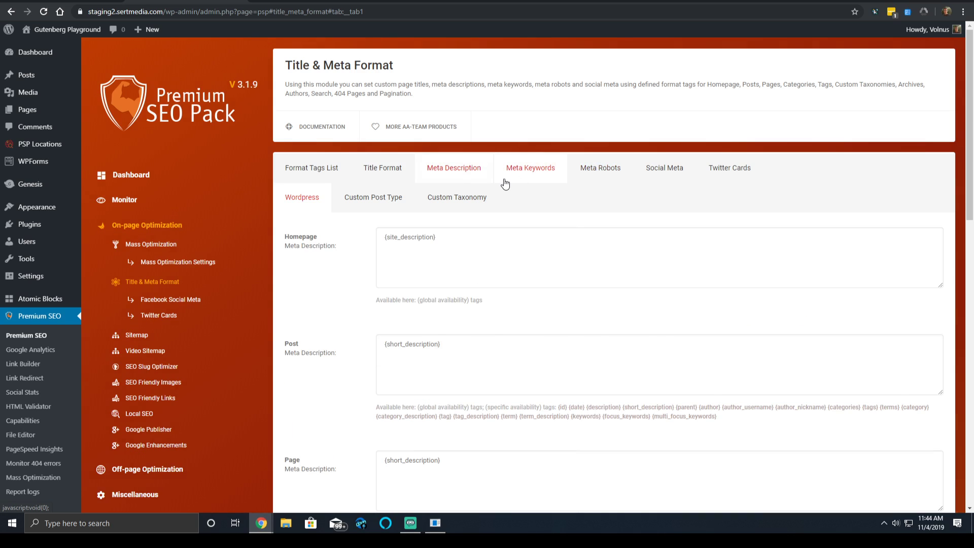
left_click(375, 206)
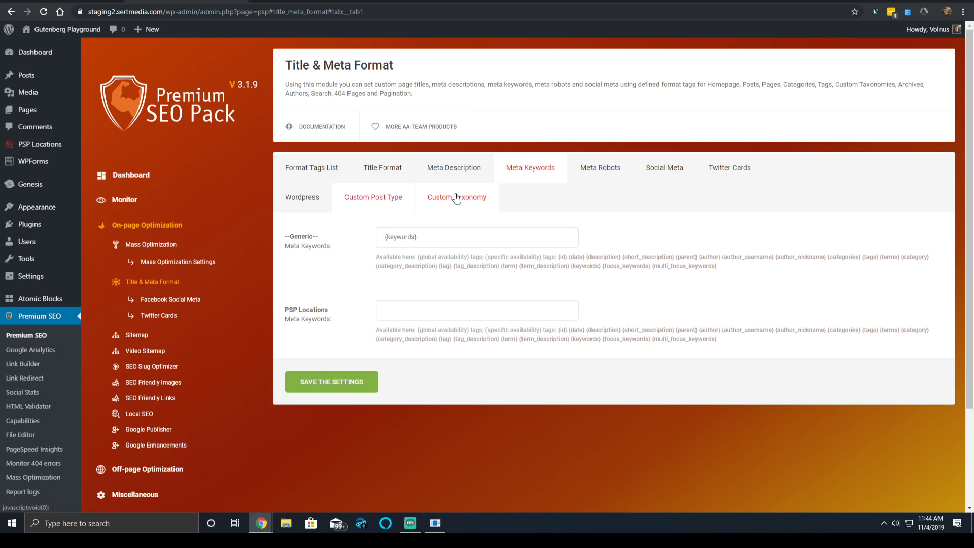
left_click(456, 196)
left_click(390, 170)
left_click(319, 169)
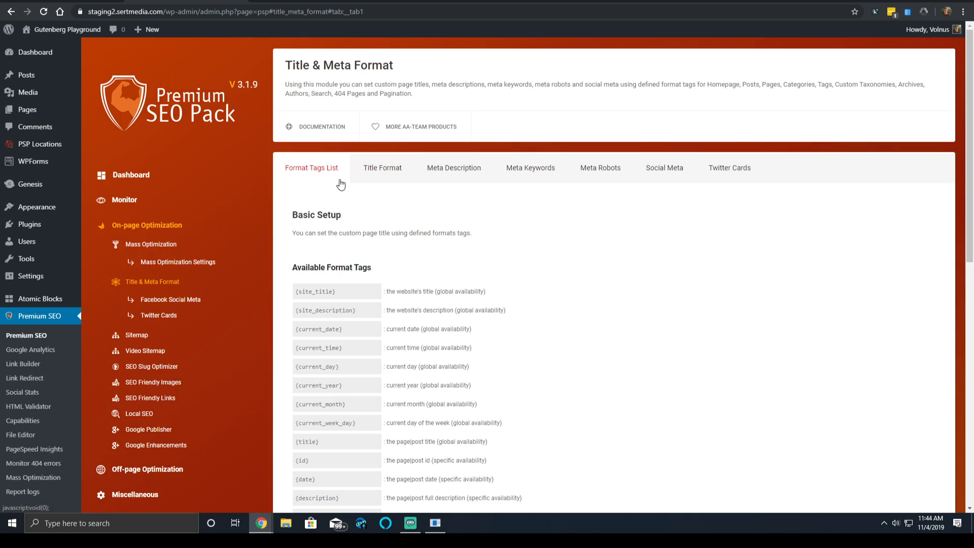
Check the title format and meta description settings for custom post types and custom taxonomies
left_click(383, 170)
left_click(405, 210)
left_click(464, 196)
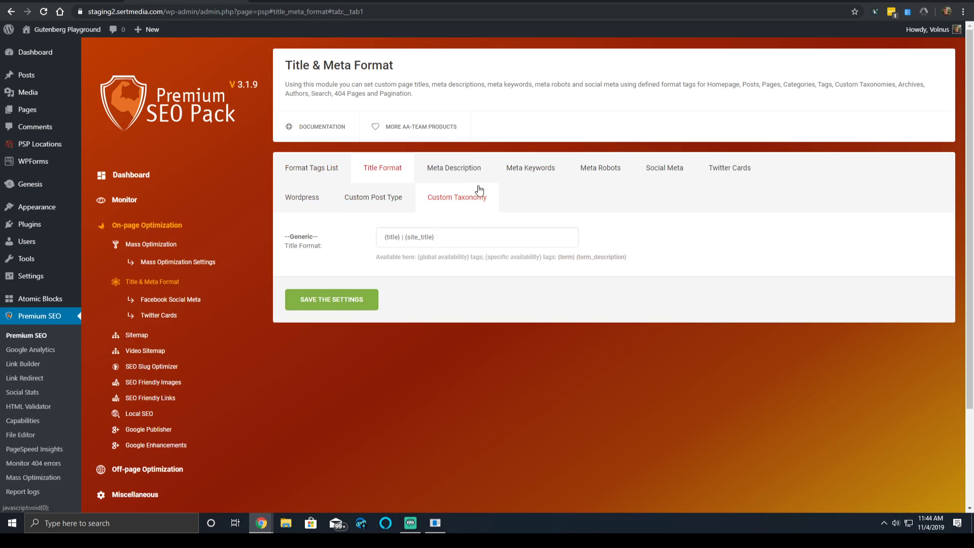
left_click(499, 176)
left_click(477, 166)
left_click(478, 197)
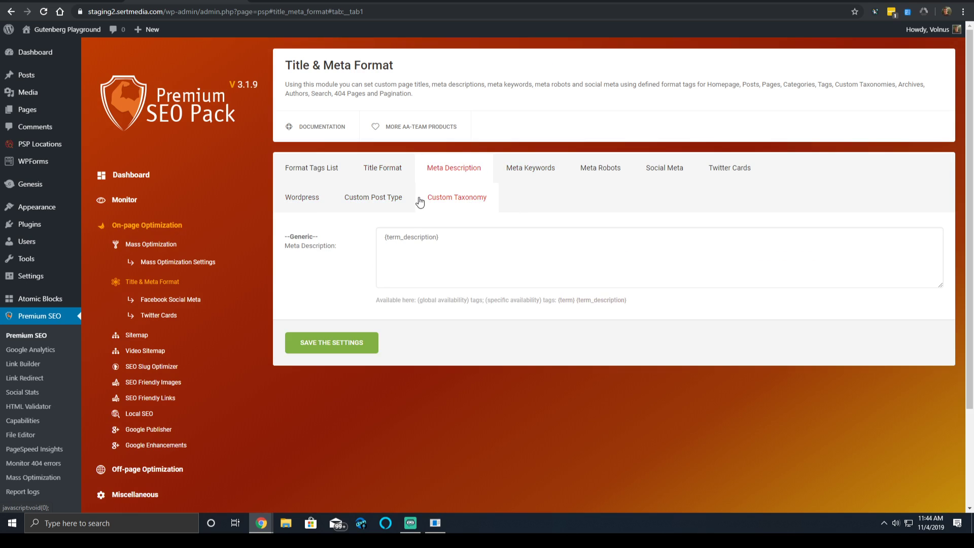
left_click(508, 160)
Examine the meta robots settings for WordPress content, custom post types and custom taxonomies
left_click(598, 167)
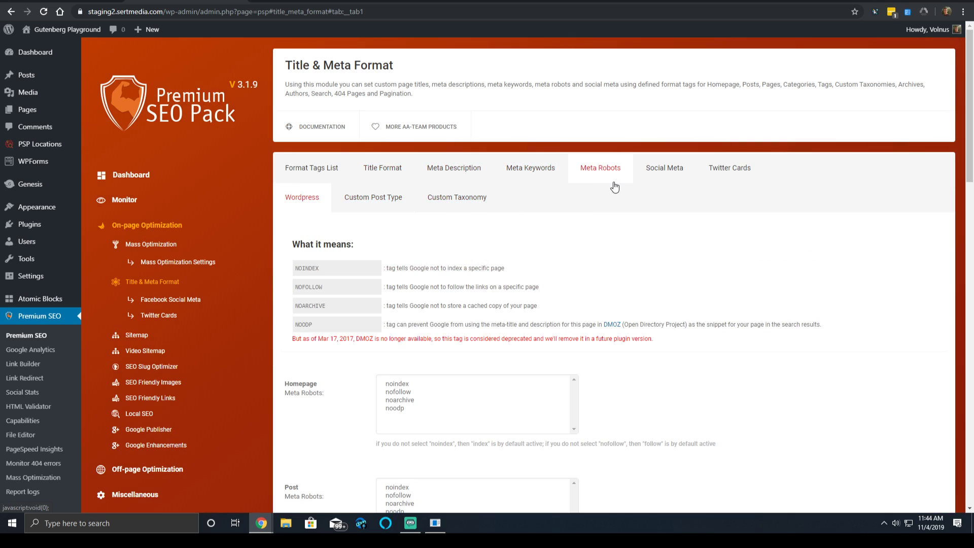
left_click(496, 198)
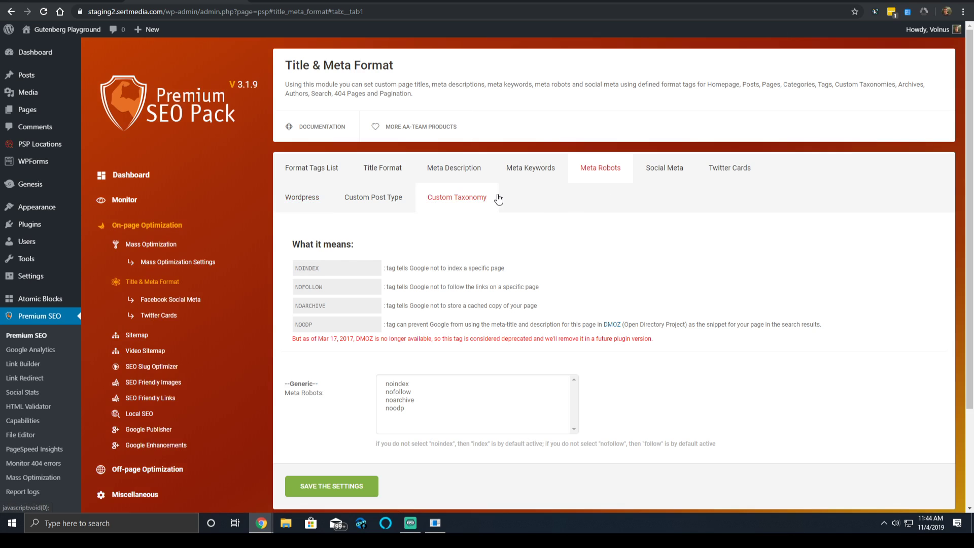
left_click(324, 207)
scroll(486, 213, "down", 5)
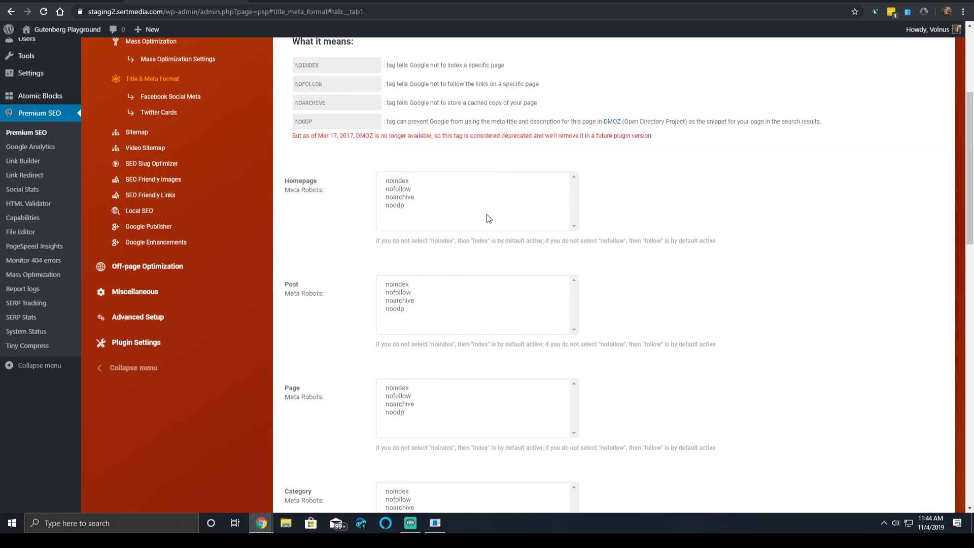
scroll(486, 214, "up", 5)
left_click(374, 198)
left_click(454, 197)
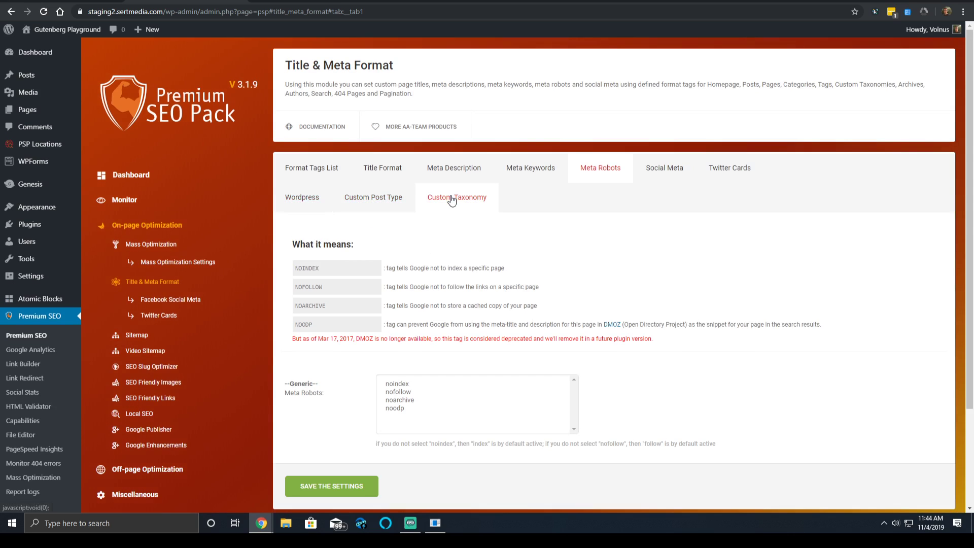
scroll(493, 317, "down", 3)
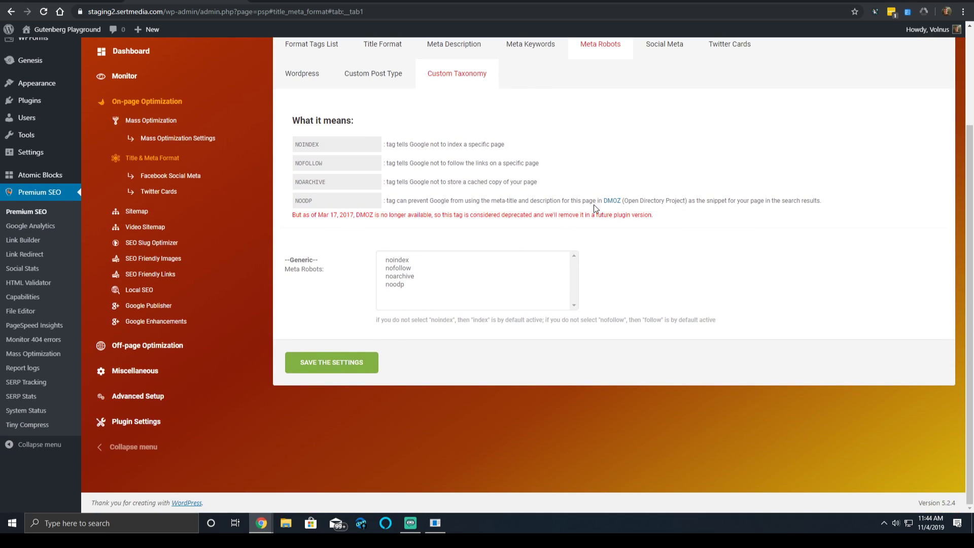
scroll(593, 205, "up", 3)
In the Social Meta settings for posts and pages, set the default OpenGraph type to Website for pages and Psp locations
left_click(661, 159)
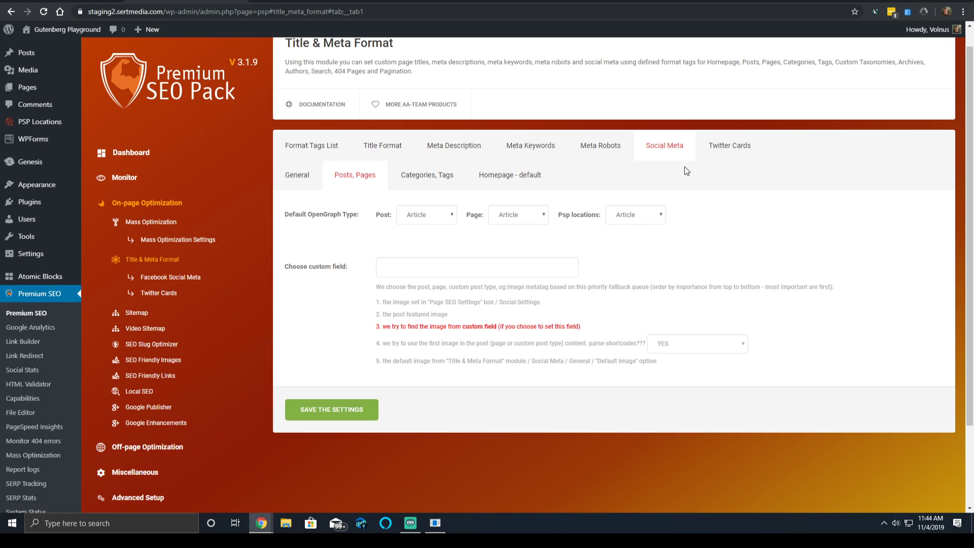
left_click(456, 176)
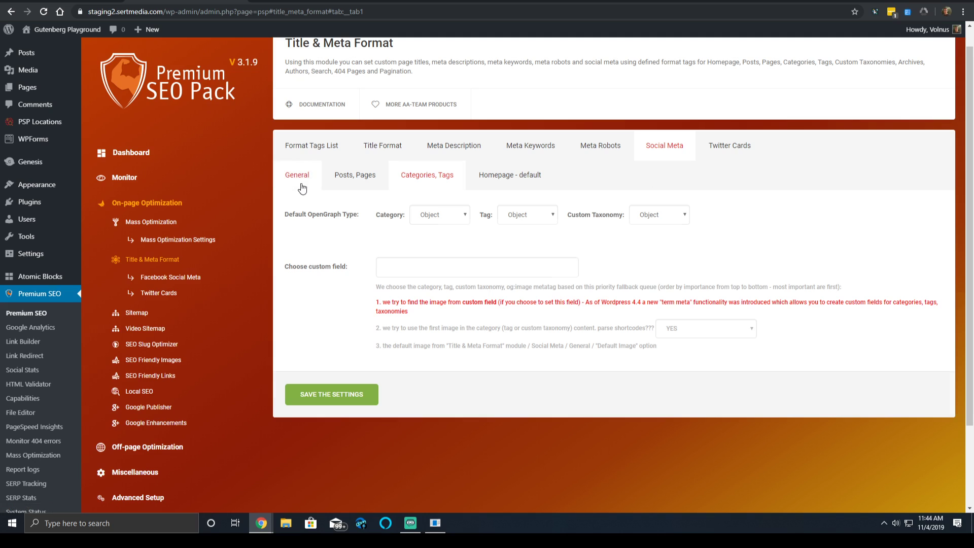
left_click(302, 188)
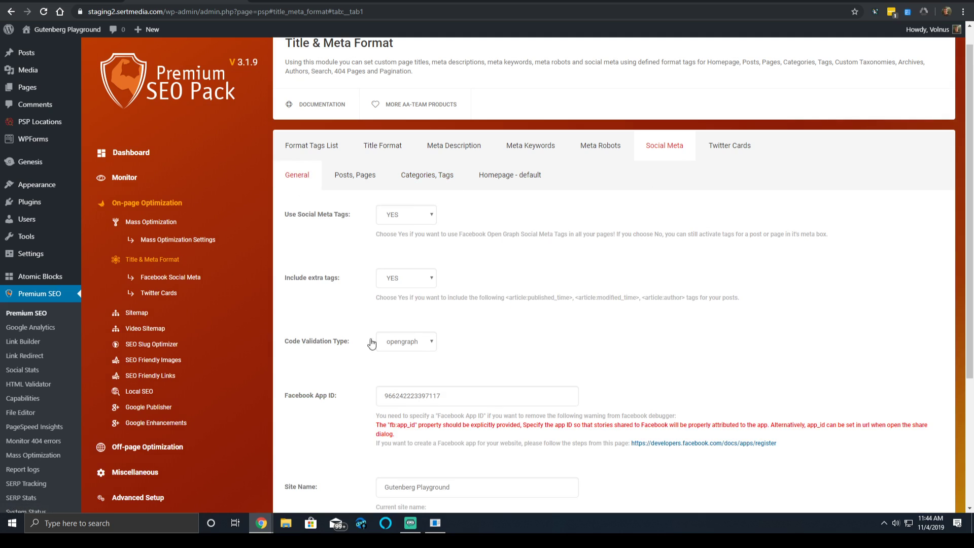
left_click(345, 178)
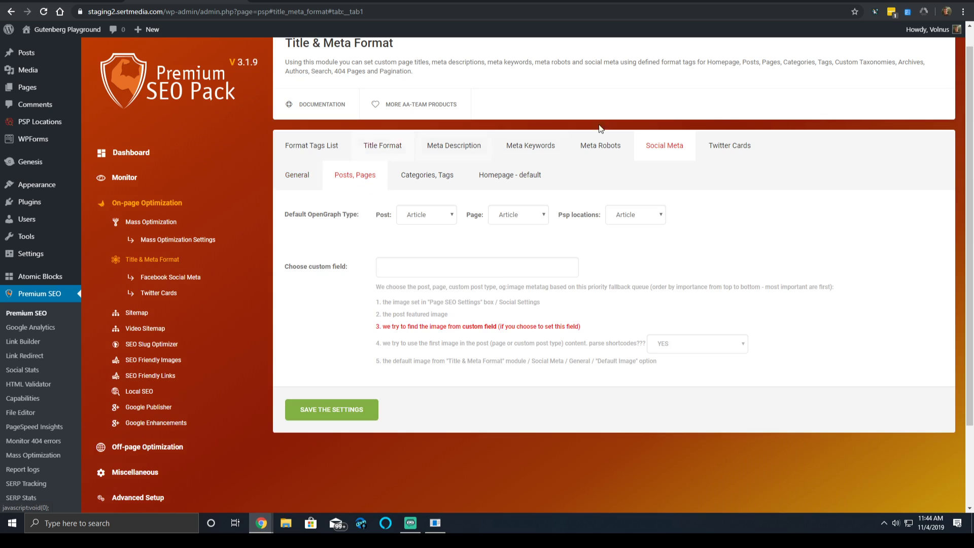
left_click(424, 214)
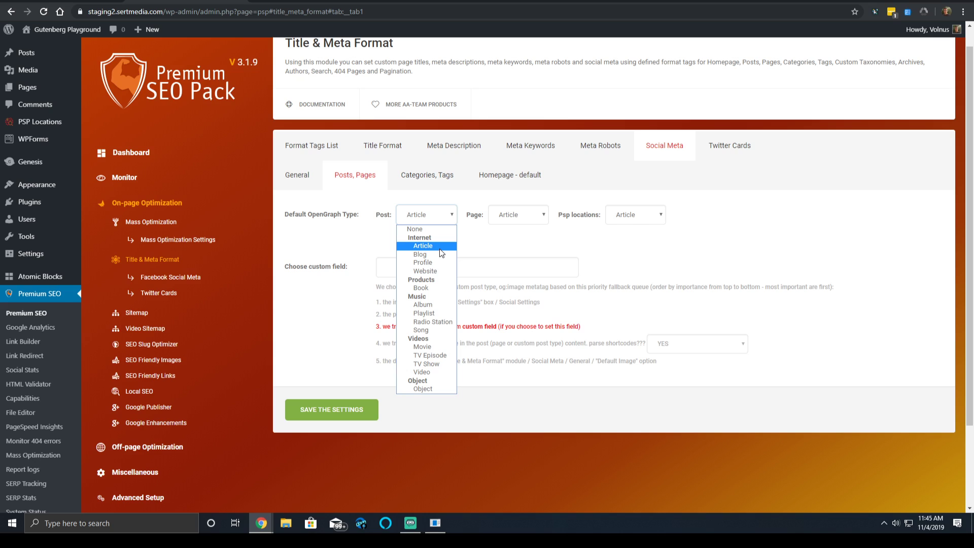
left_click(514, 245)
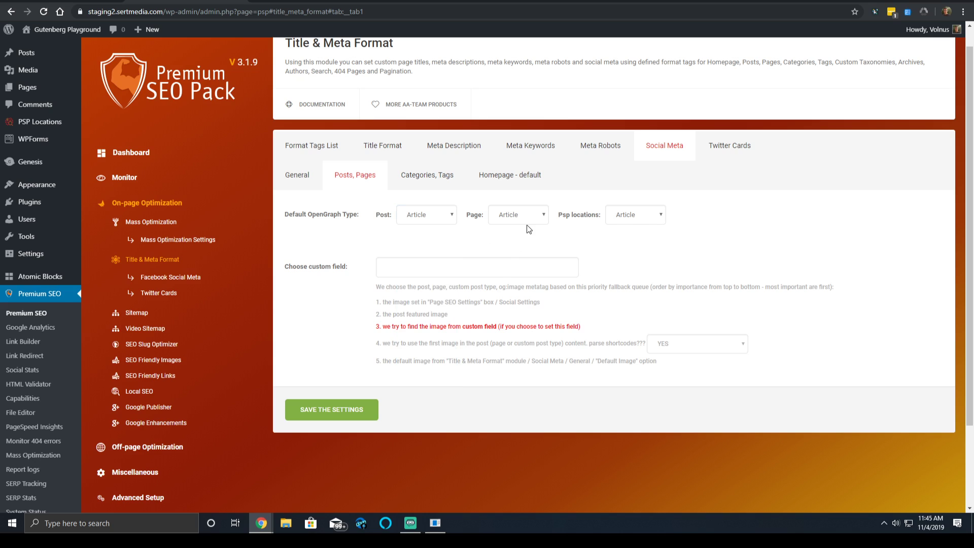
left_click(528, 220)
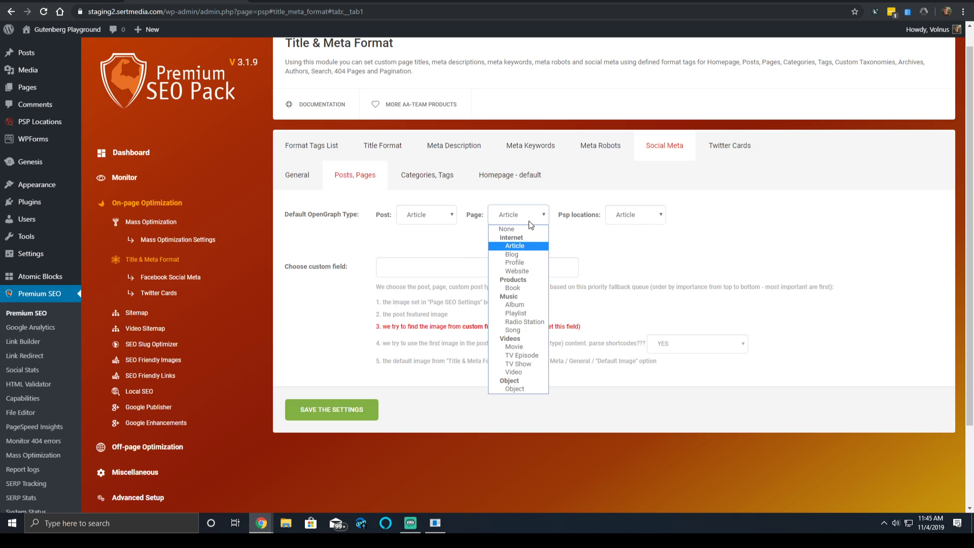
left_click(517, 271)
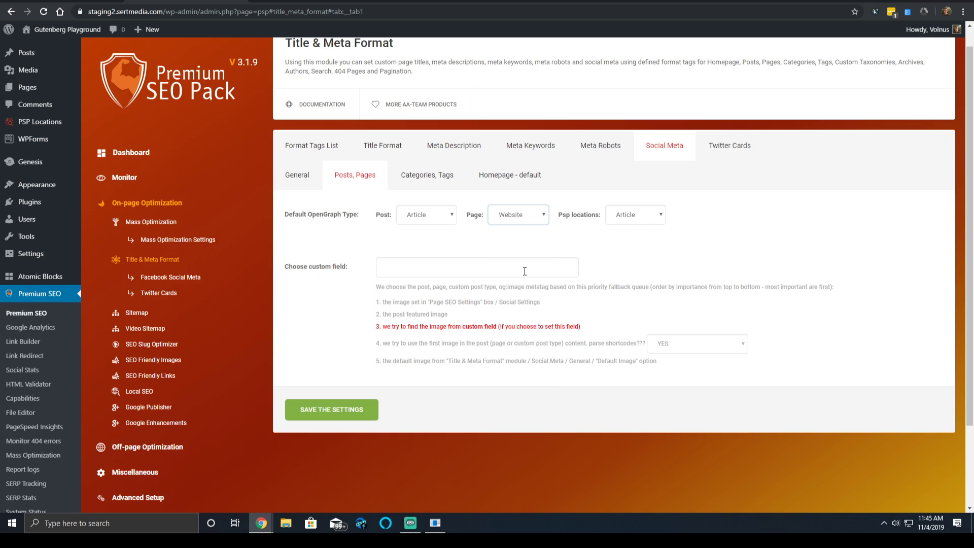
left_click(641, 217)
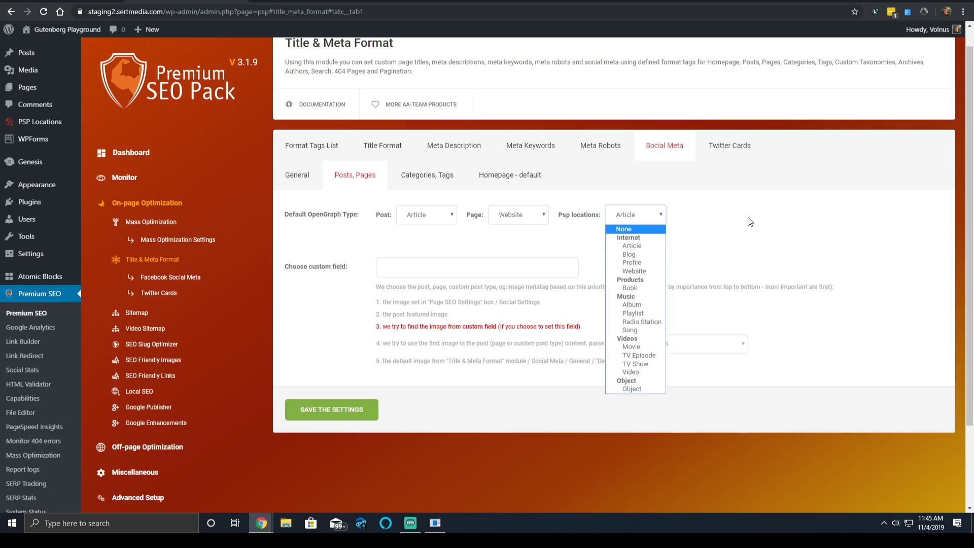
left_click(646, 270)
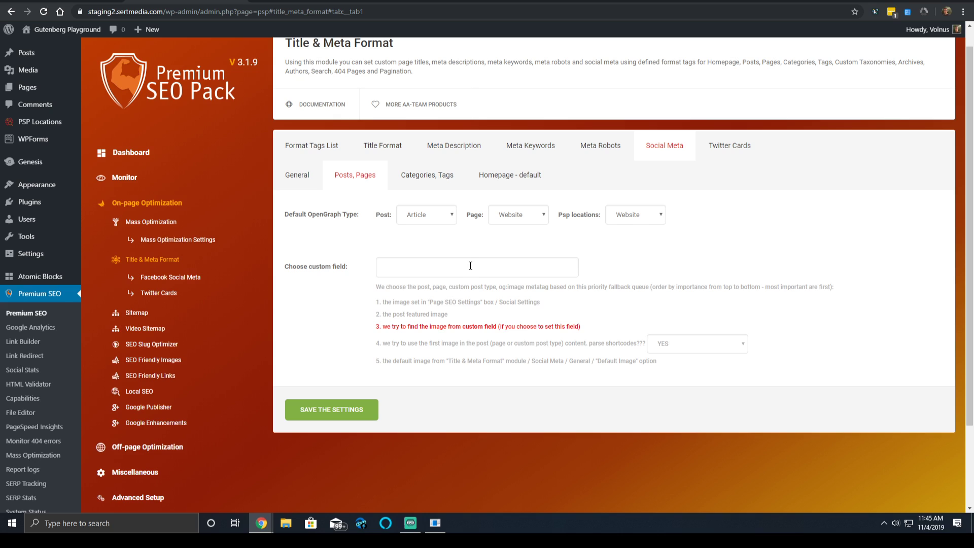
Check the default OpenGraph type options for categories, tags and custom taxonomies in the Social Meta settings
left_click(436, 187)
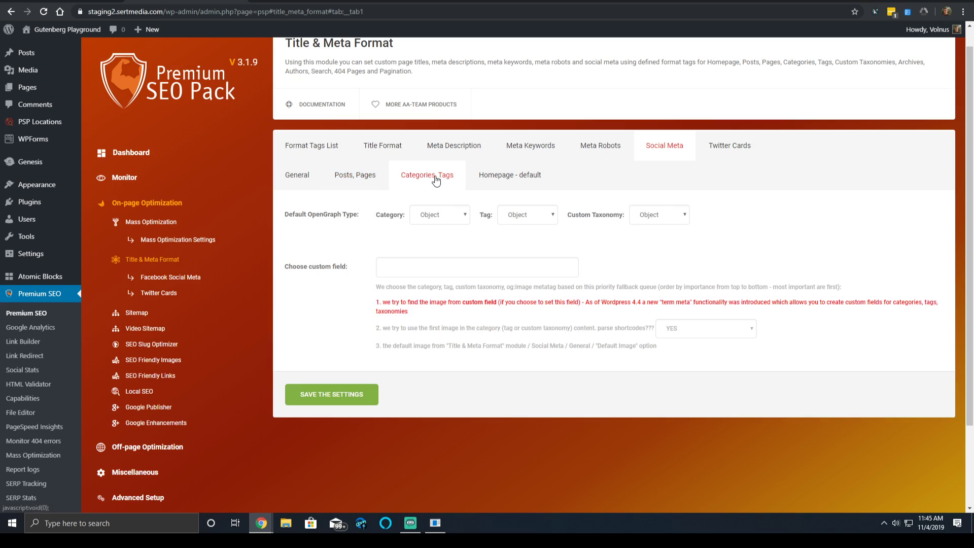
left_click(458, 211)
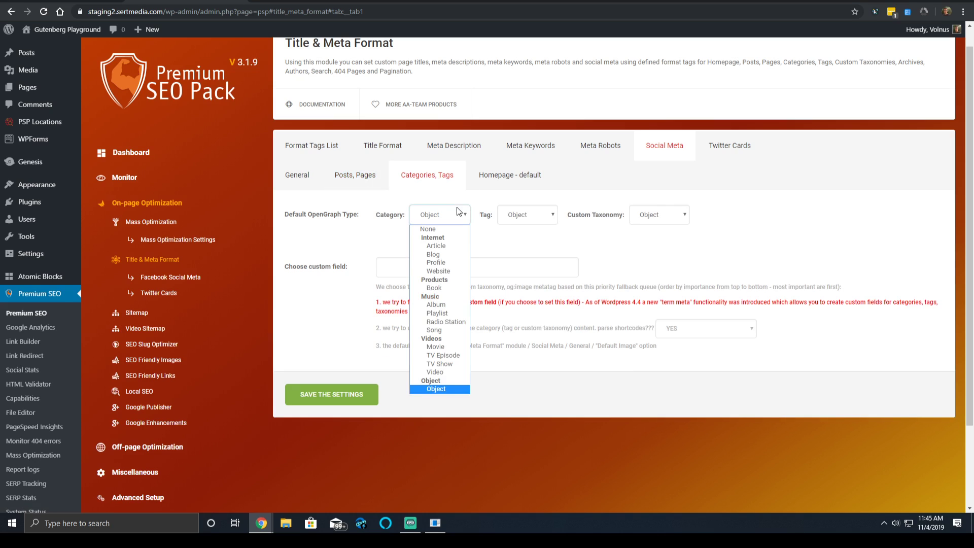
left_click(572, 234)
left_click(540, 217)
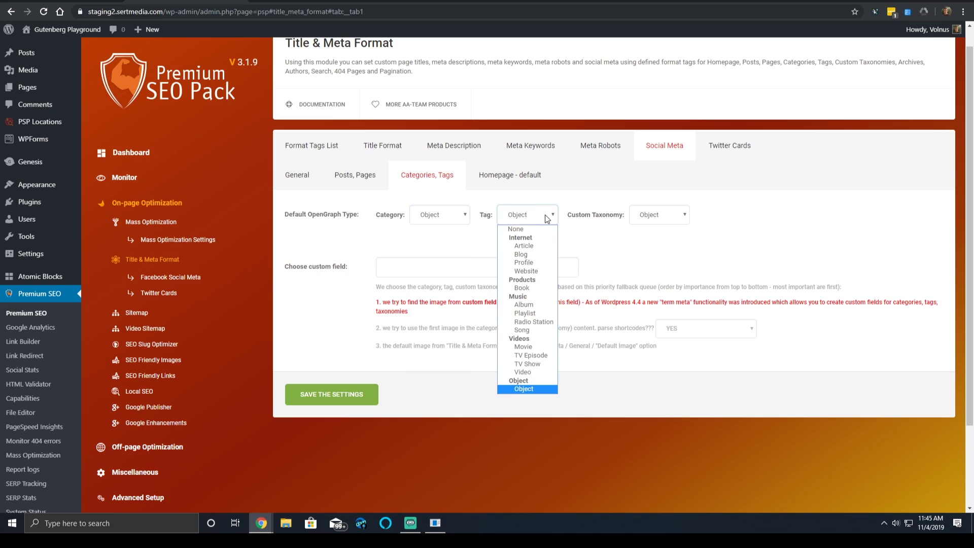
left_click(644, 209)
left_click(702, 191)
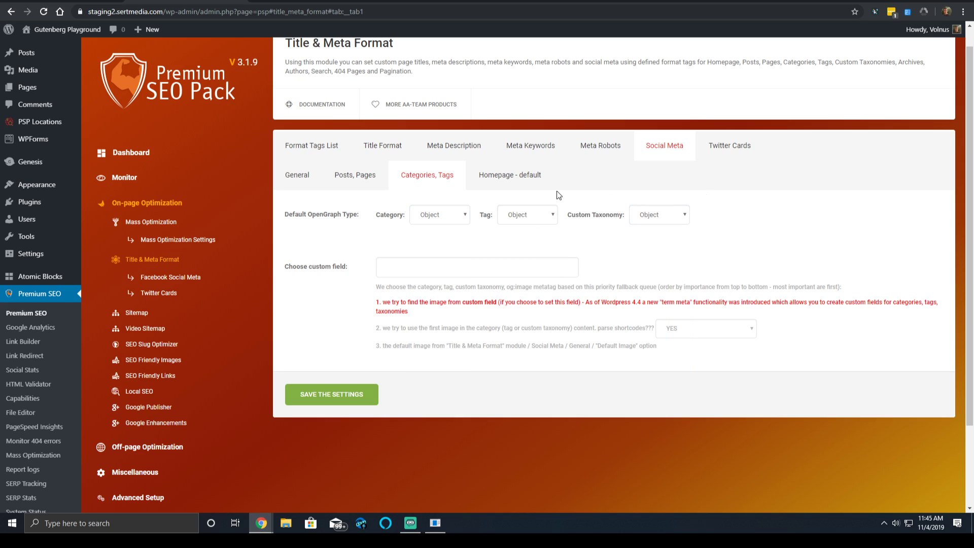
Review the default homepage fields of Social Meta and the note about static front pages overriding them
left_click(535, 187)
scroll(451, 211, "down", 3)
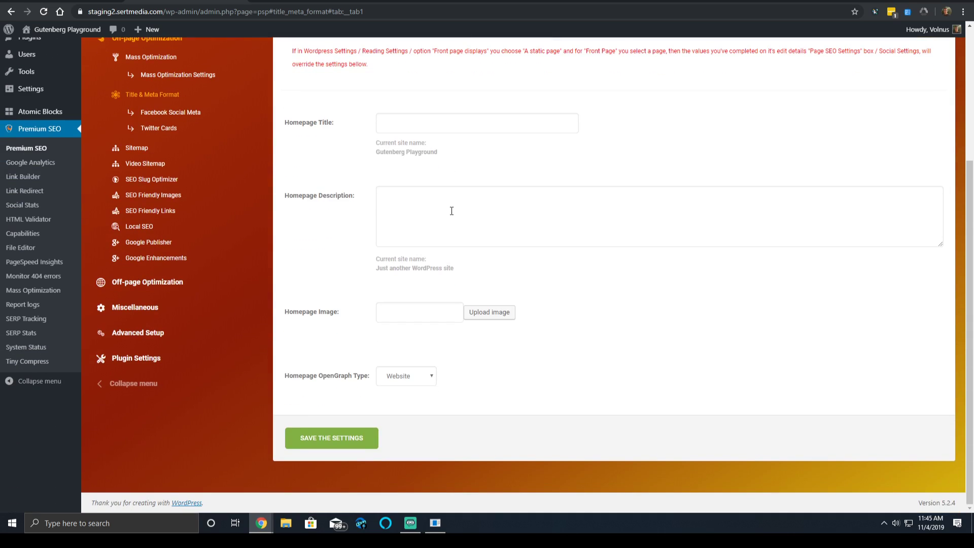
scroll(451, 211, "up", 3)
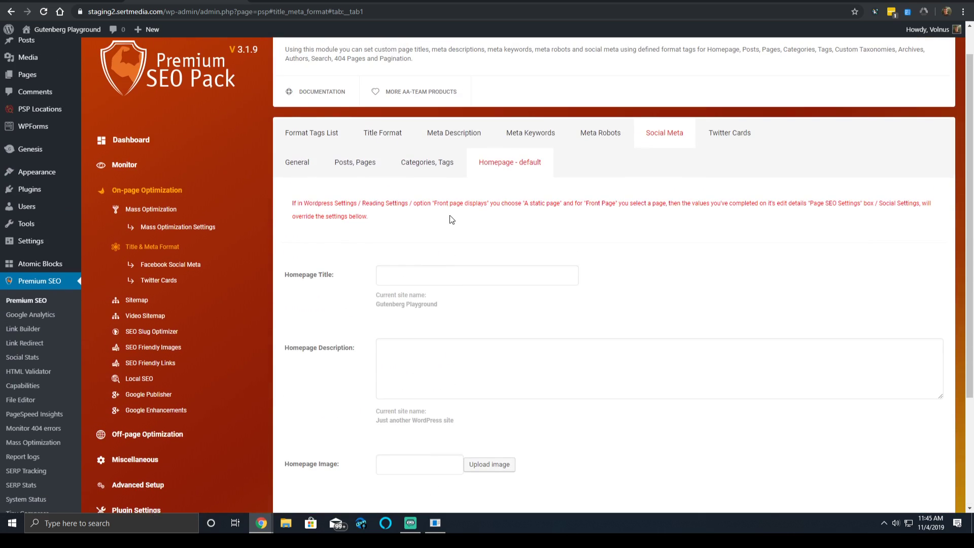
triple_click(414, 200)
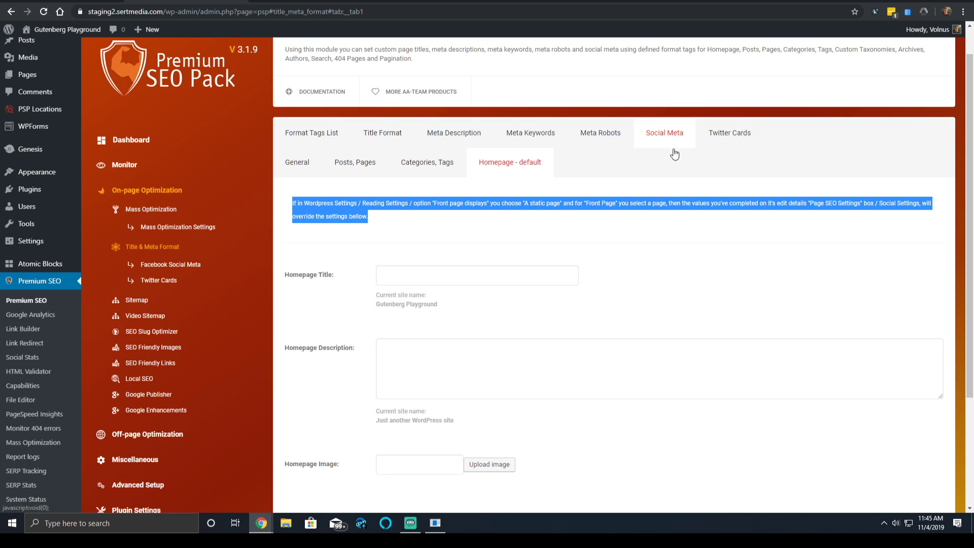
Look at the SEO Settings box in the Homepage page's editor
left_click(273, 1)
left_click(242, 30)
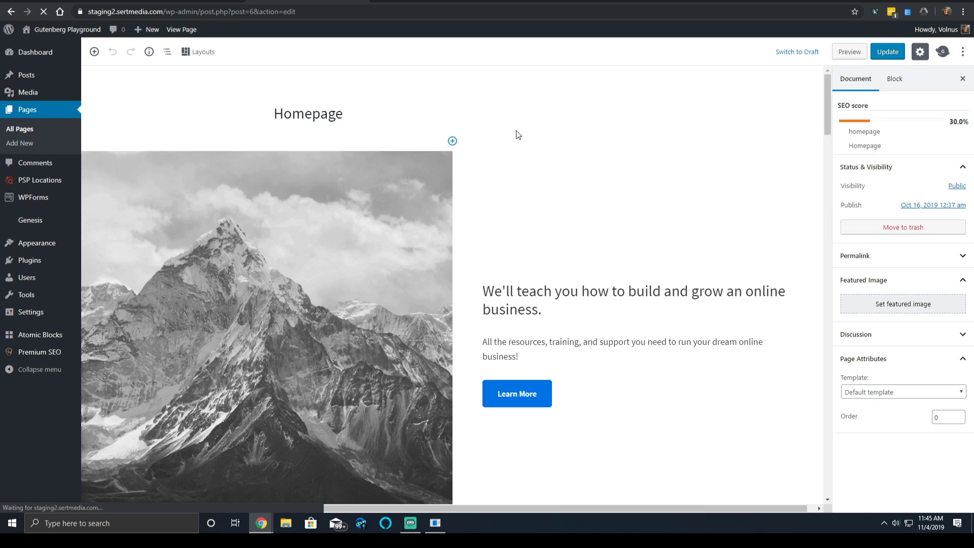
scroll(515, 129, "down", 15)
scroll(482, 98, "down", 15)
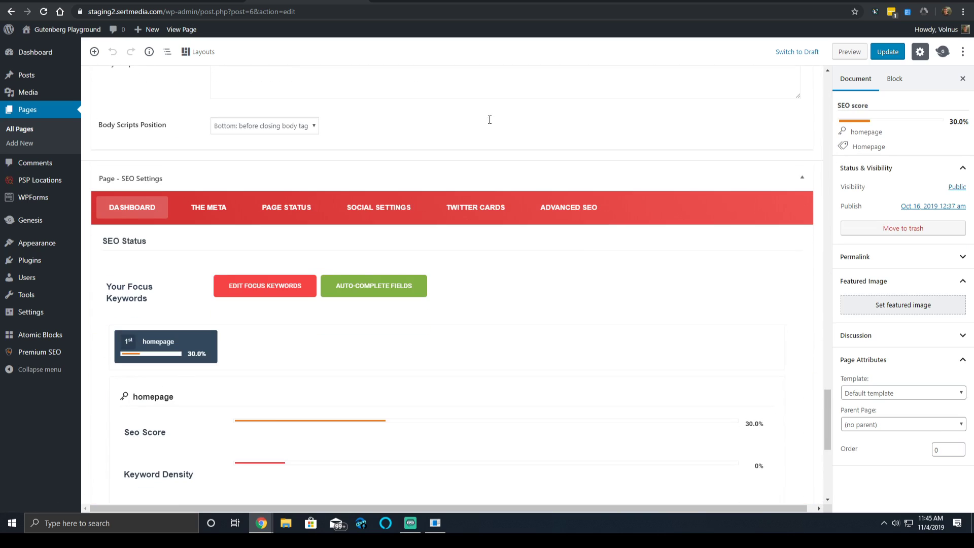
scroll(269, 340, "down", 3)
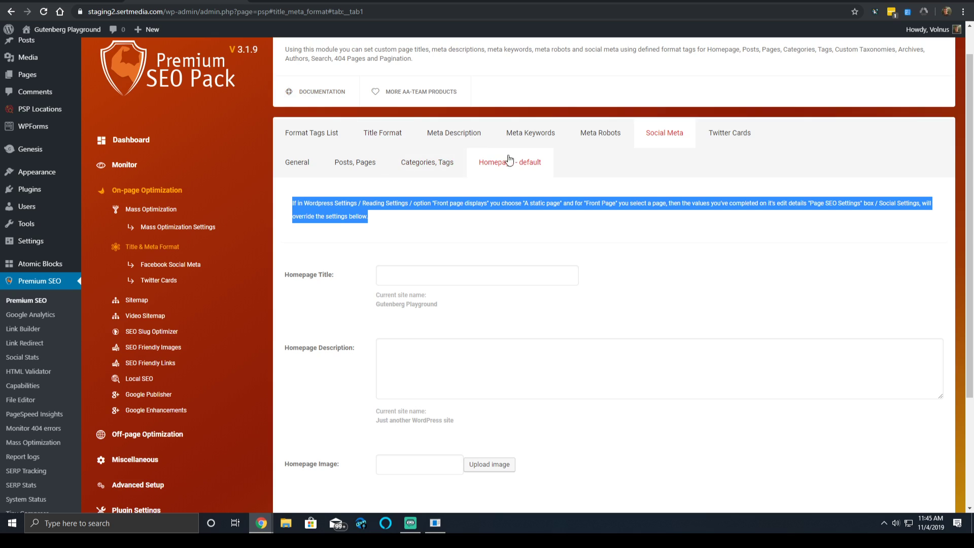
Set the default Twitter Cards type to Summary Card with Large Image for posts, pages and Psp locations, and save the settings
left_click(716, 138)
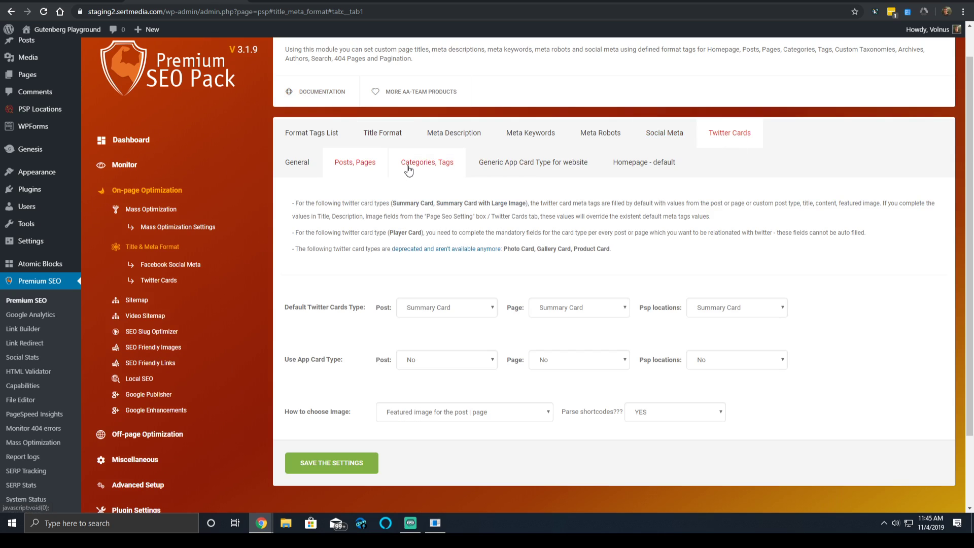
left_click(470, 308)
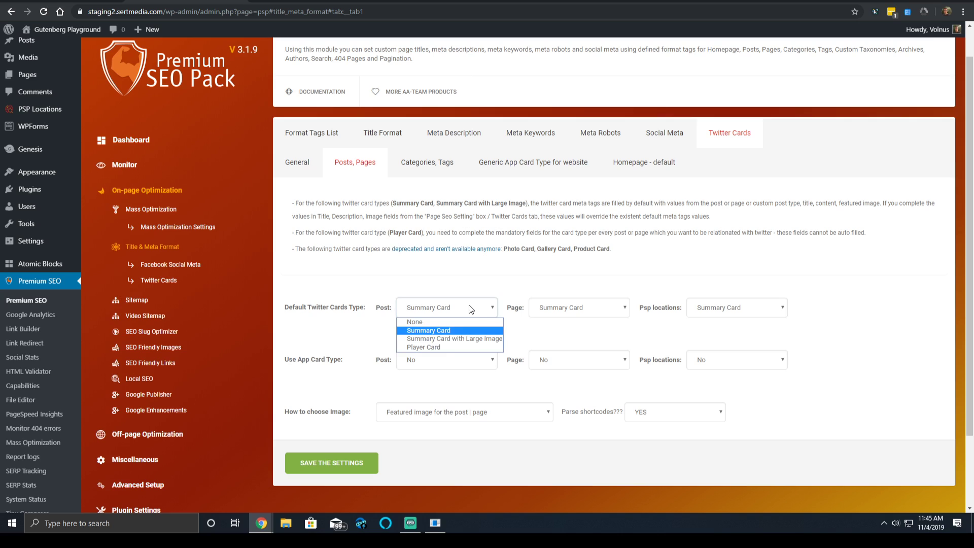
left_click(476, 337)
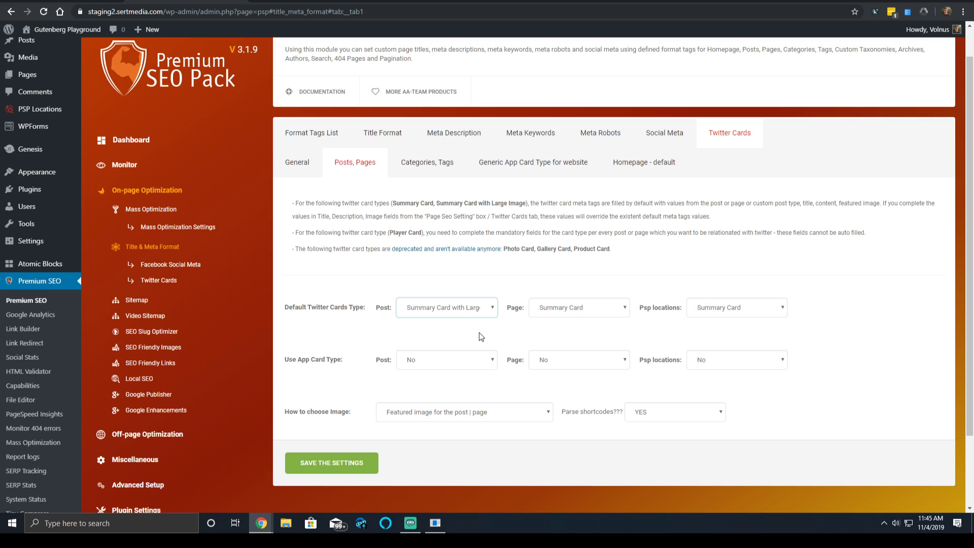
left_click(566, 308)
left_click(570, 331)
left_click(582, 307)
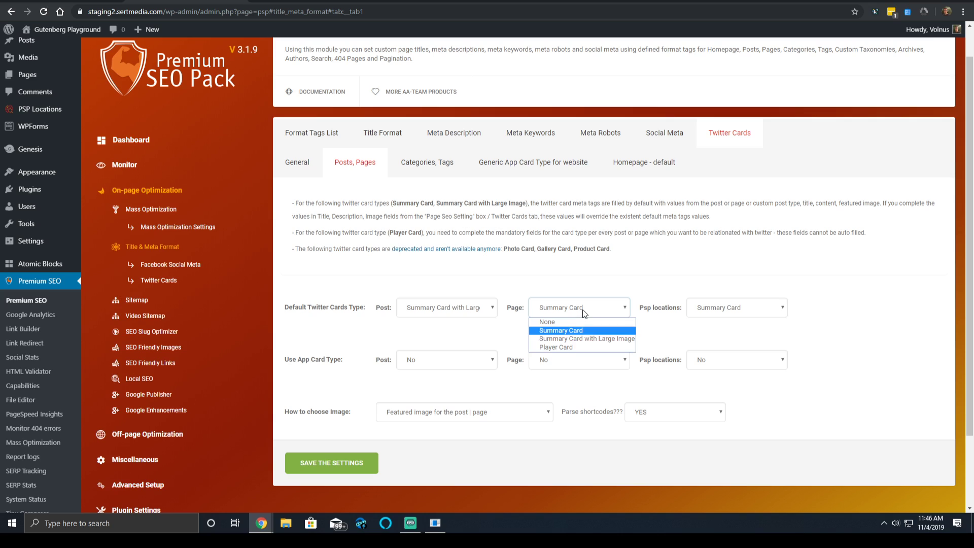
left_click(598, 339)
left_click(704, 313)
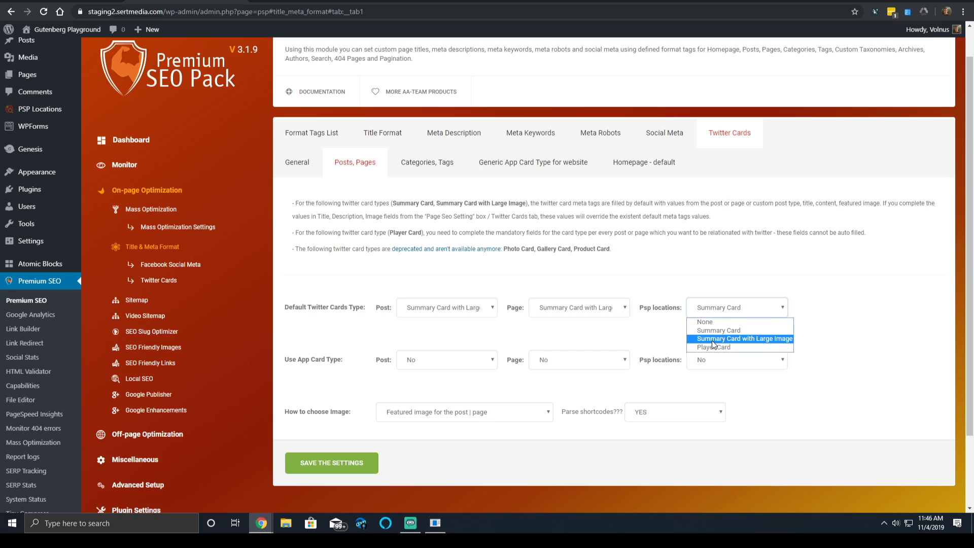
left_click(711, 339)
left_click(354, 459)
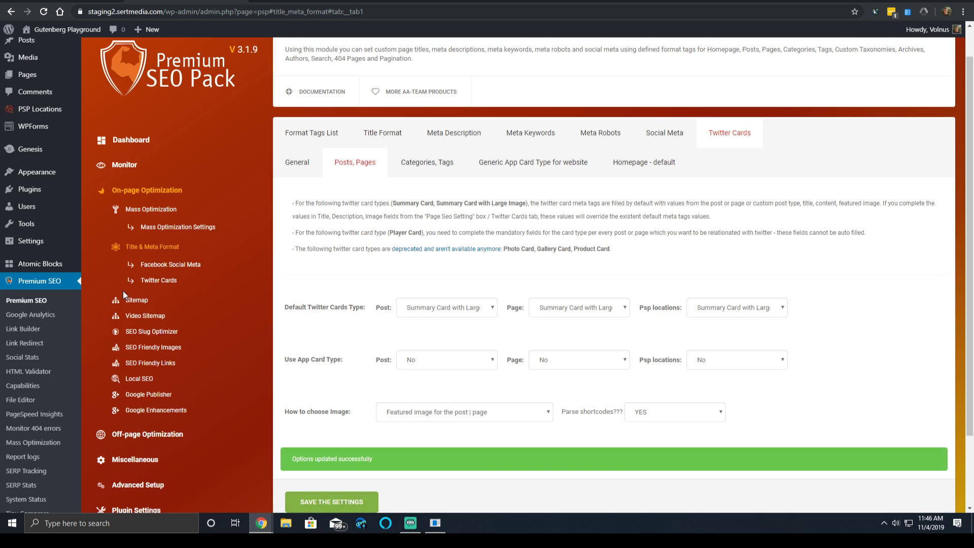
Go to the Sitemap module's general settings and view the generated index sitemap, sitemap.xml
left_click(136, 300)
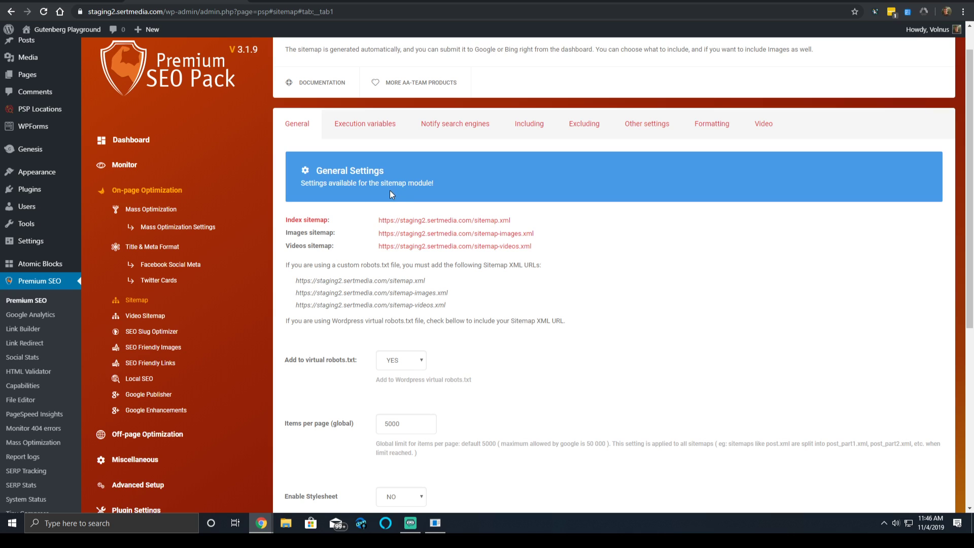
left_click(432, 221)
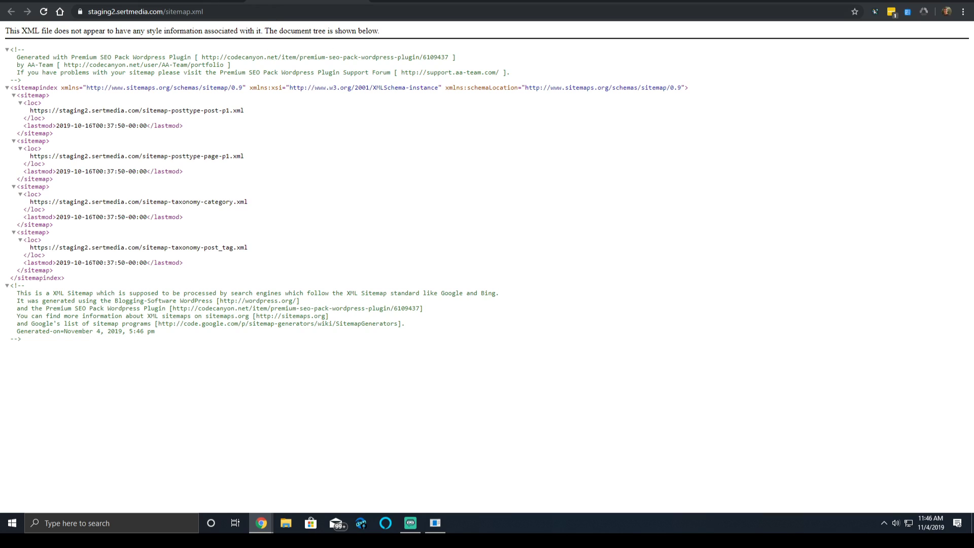
key("alt+Left")
Set the sitemap's xmlns:schemaLocation sitemap.xsd validation and the inclusion of posts without author to YES
scroll(502, 213, "down", 5)
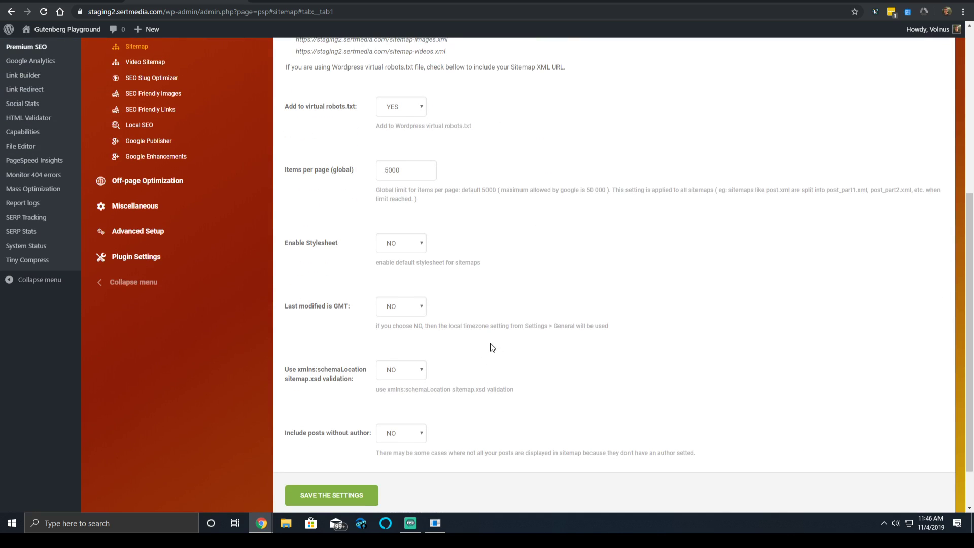
left_click(401, 370)
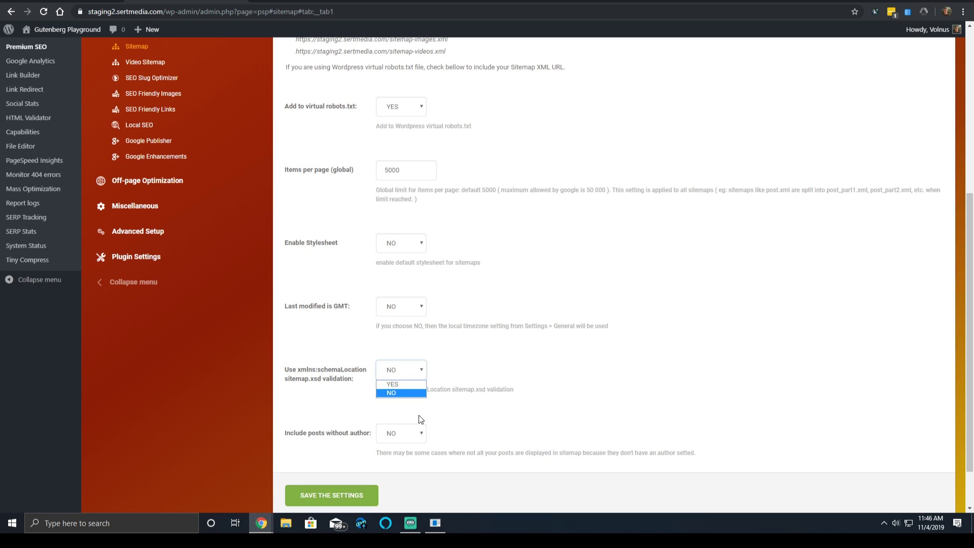
left_click(411, 382)
scroll(512, 382, "down", 1)
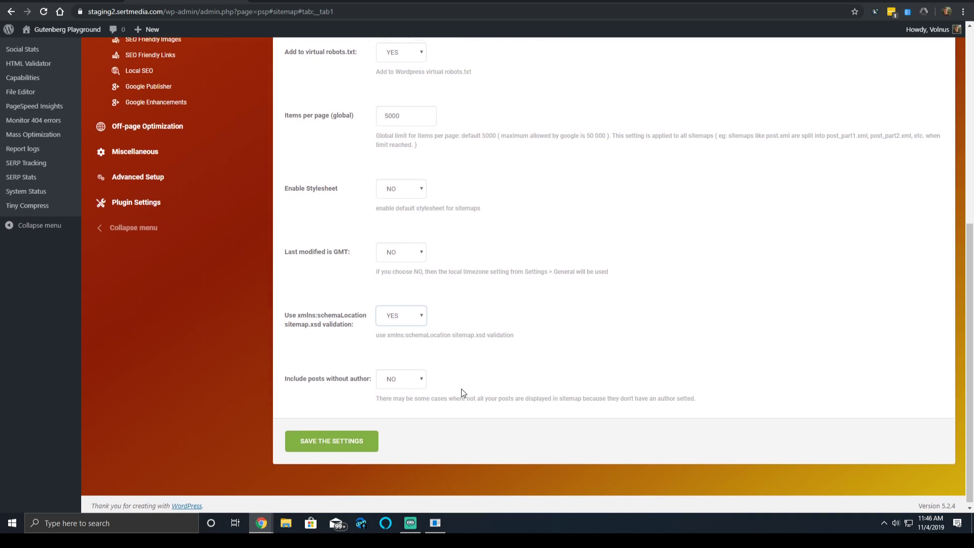
left_click(406, 378)
left_click(401, 393)
Enable the default stylesheet for sitemaps and save the sitemap settings
scroll(480, 293, "up", 3)
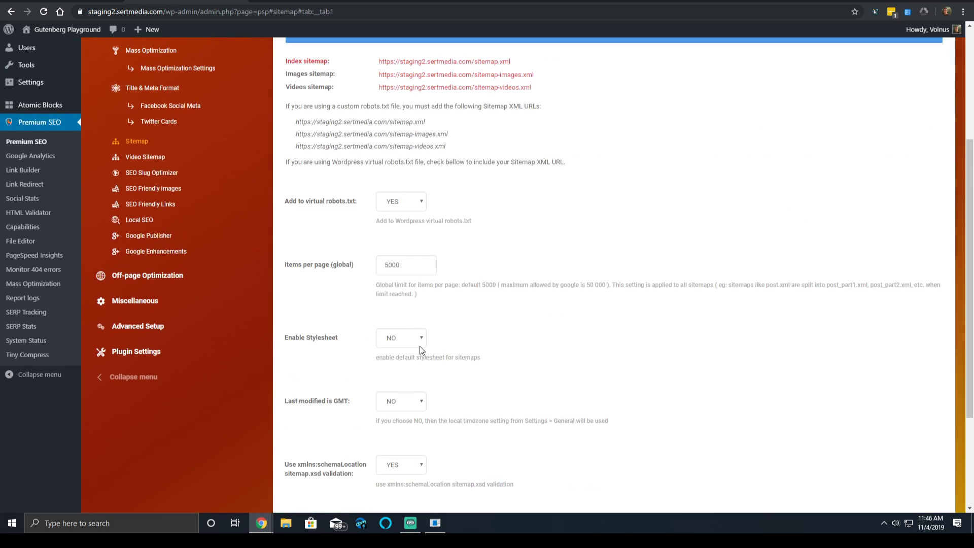
left_click(419, 345)
left_click(419, 362)
scroll(403, 254, "down", 3)
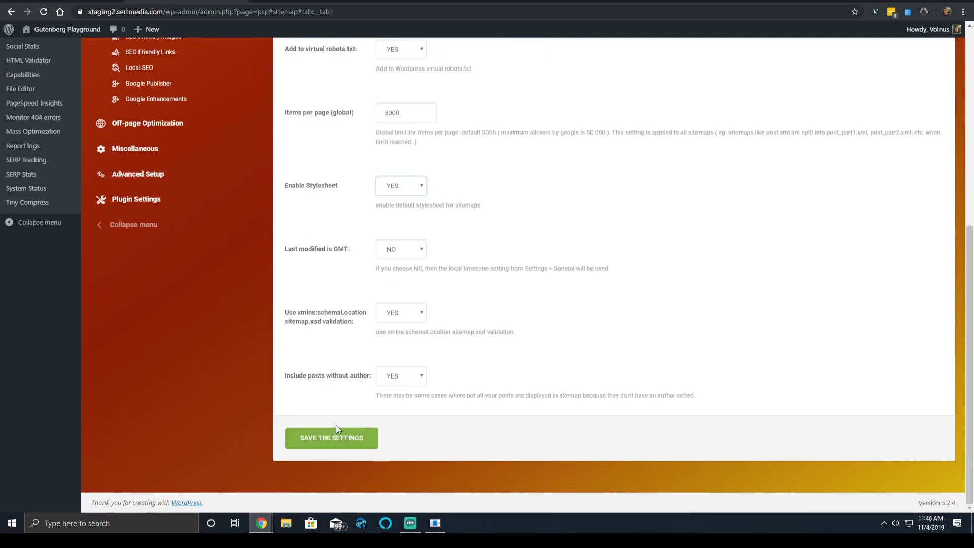
left_click(330, 437)
Reload sitemap.xml to check the styled sitemap index, and return to the sitemap's general settings
key("ctrl+Tab")
left_click(44, 11)
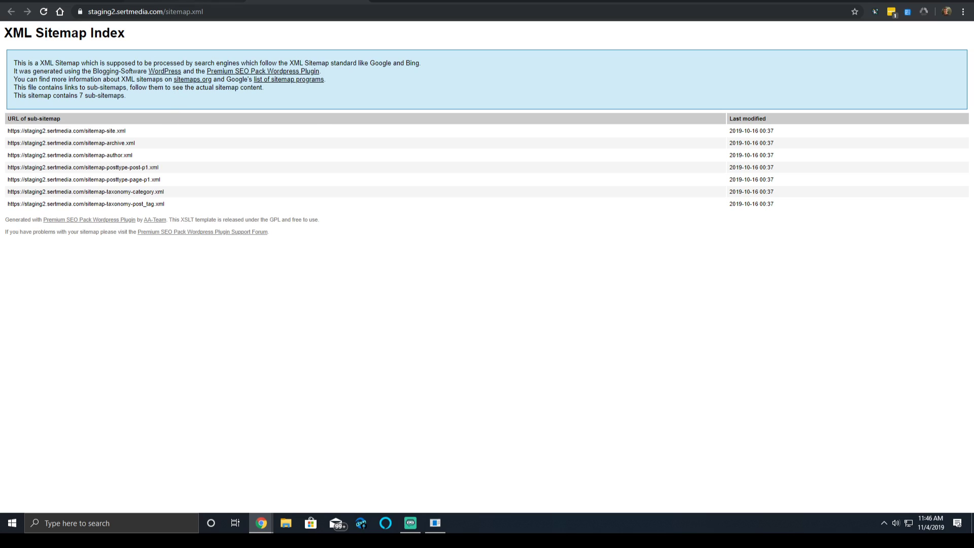
key("alt+Left")
scroll(440, 317, "up", 10)
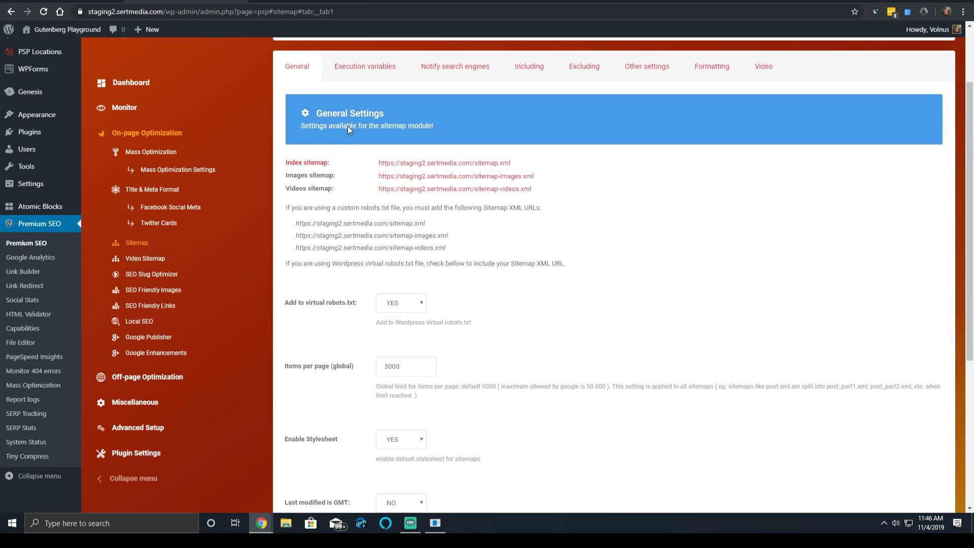
Set Compress to YES in the sitemap's execution variables and save the settings
scroll(376, 111, "up", 1)
left_click_drag(376, 117, 429, 153)
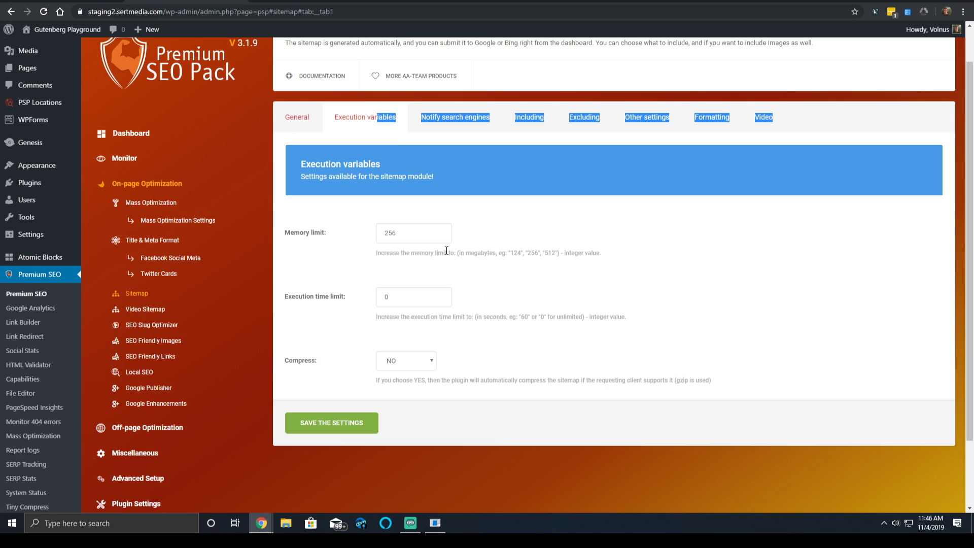
double_click(434, 239)
double_click(419, 296)
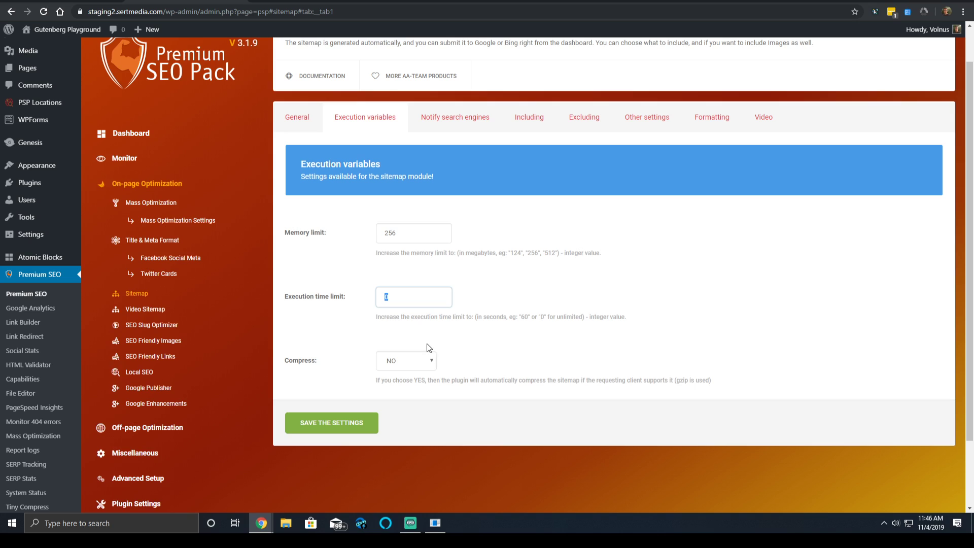
left_click(412, 352)
left_click(415, 351)
left_click(415, 351)
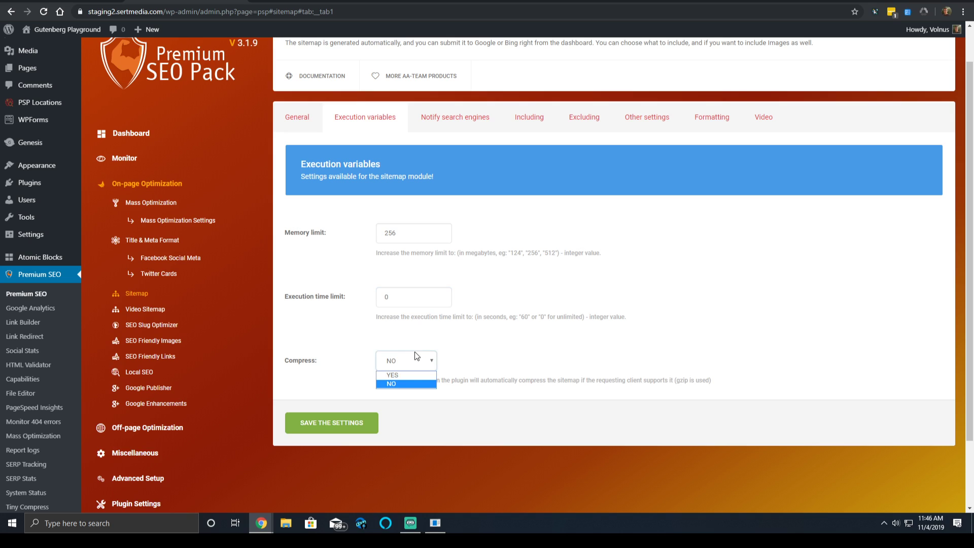
left_click(414, 373)
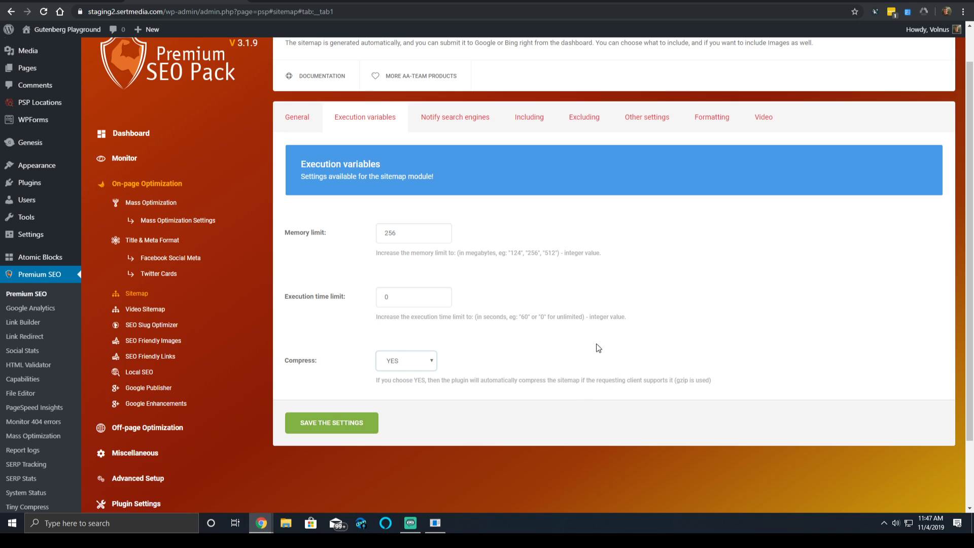
left_click(326, 424)
Reload sitemap.xml to check the sitemap index, and return to the sitemap's execution variables
left_click(116, 3)
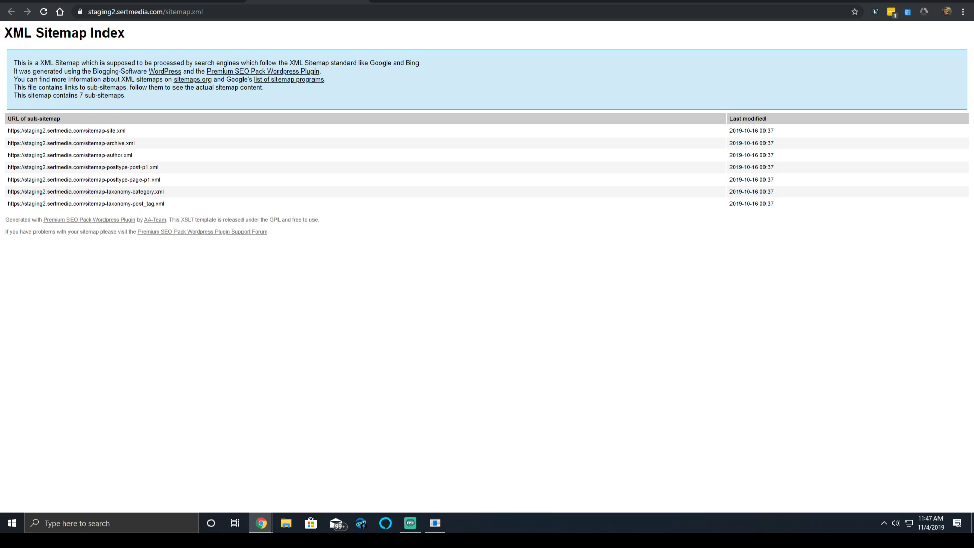
left_click(43, 12)
left_click(305, 3)
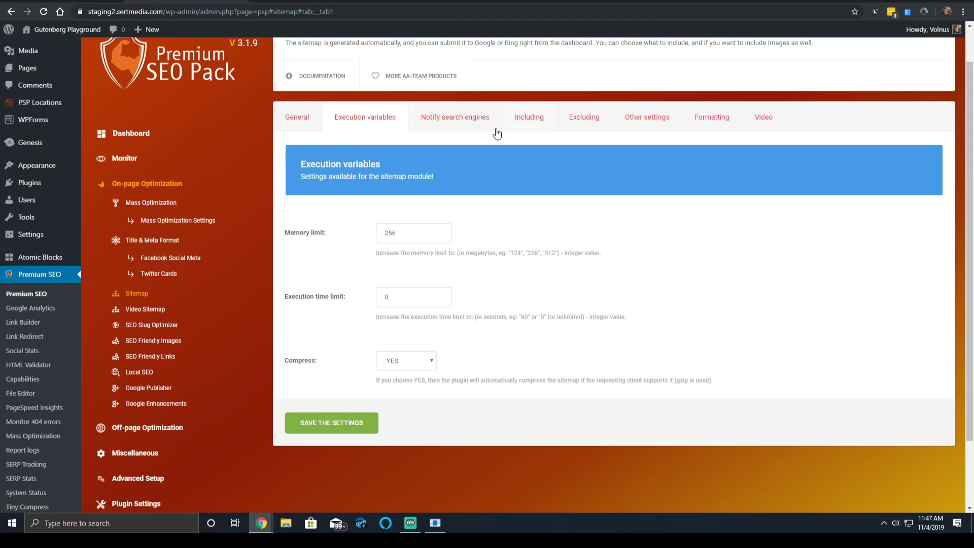
Review the sitemap choices for notifying Google under Notify search engines, and glance at the sitemap.xml index
left_click(457, 130)
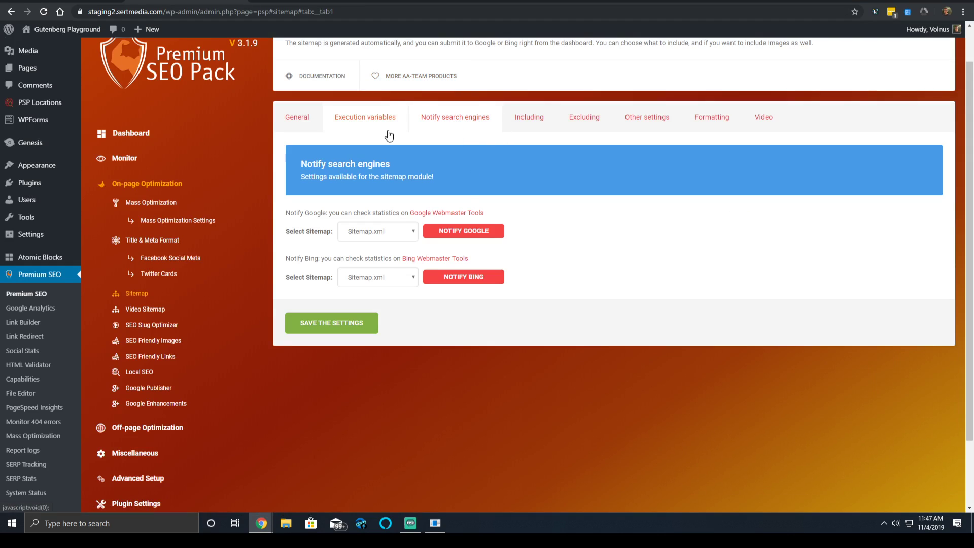
left_click(366, 225)
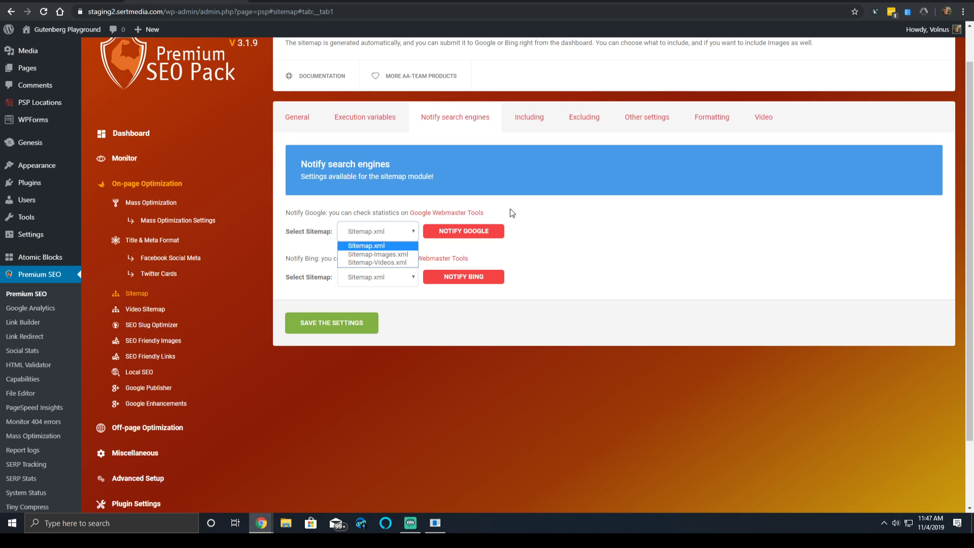
left_click(564, 230)
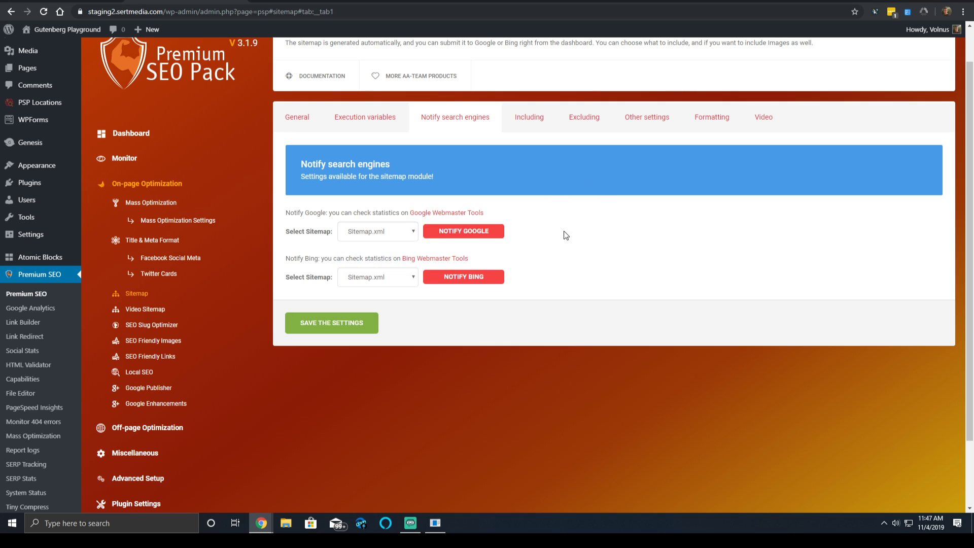
left_click(388, 232)
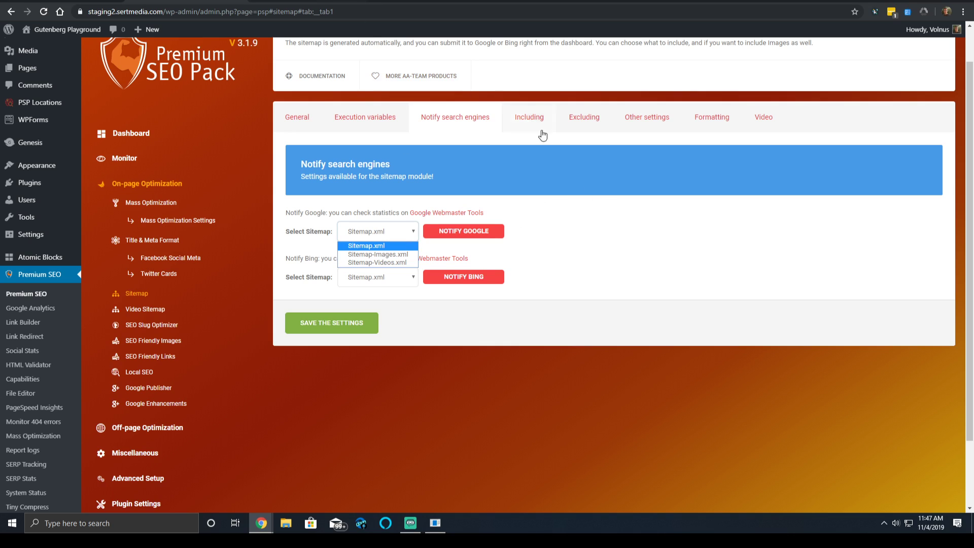
left_click(584, 120)
key("ctrl+Tab")
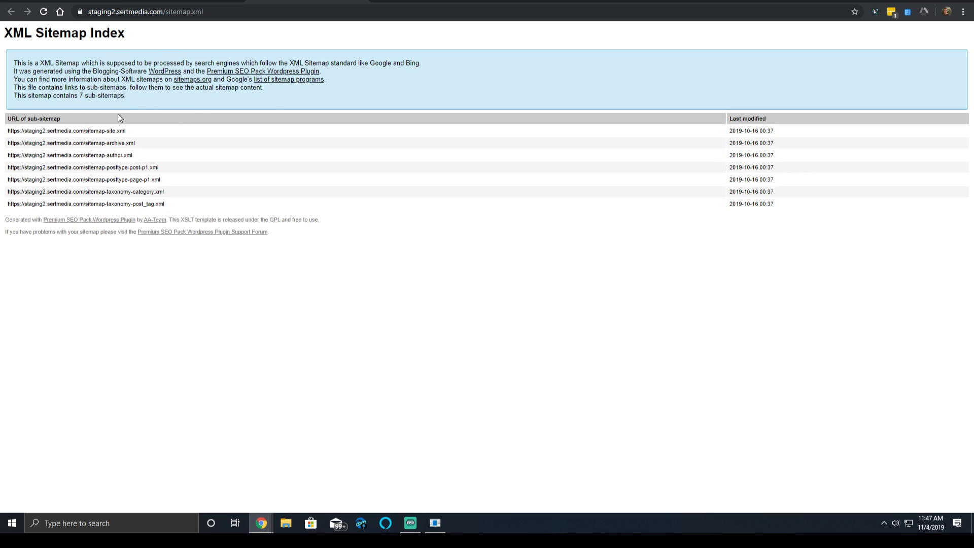
key("ctrl+shift+Tab")
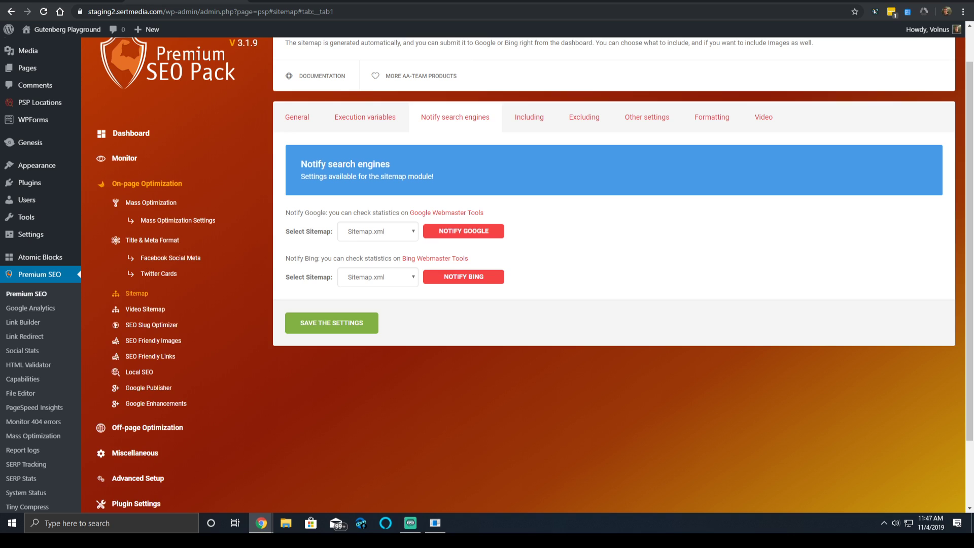
View sitemap-images.xml and sitemap-videos.xml from the general settings, and return to the sitemap's Notify search engines settings
left_click(299, 117)
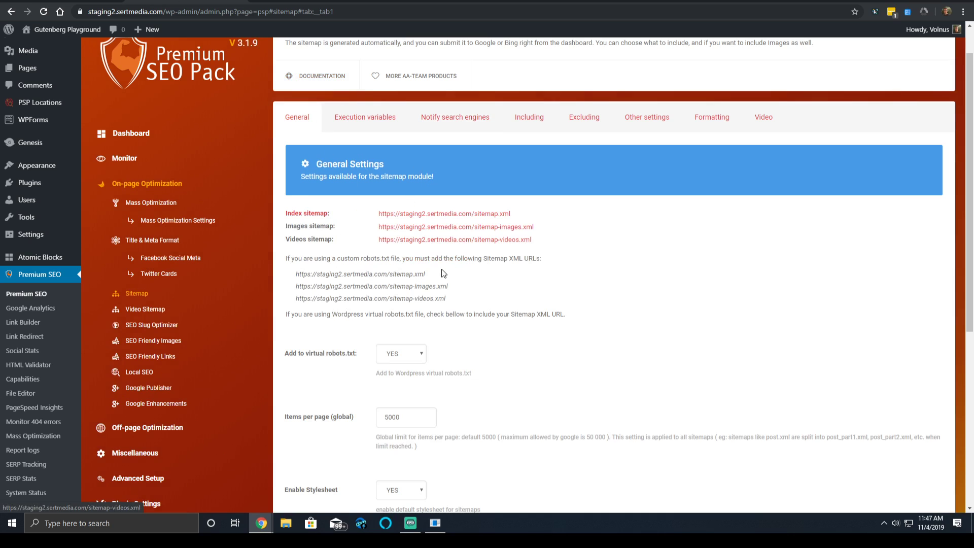
left_click(490, 228)
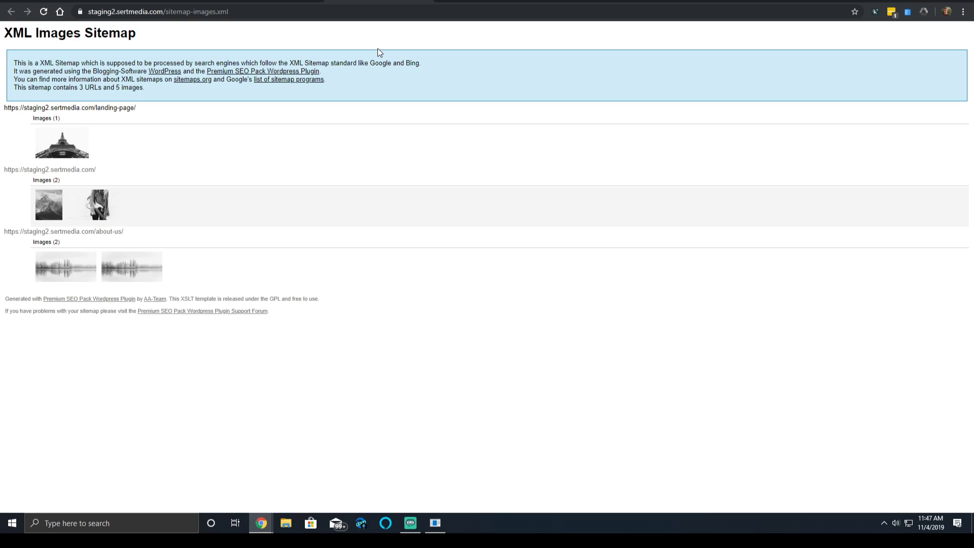
key("ctrl+Tab")
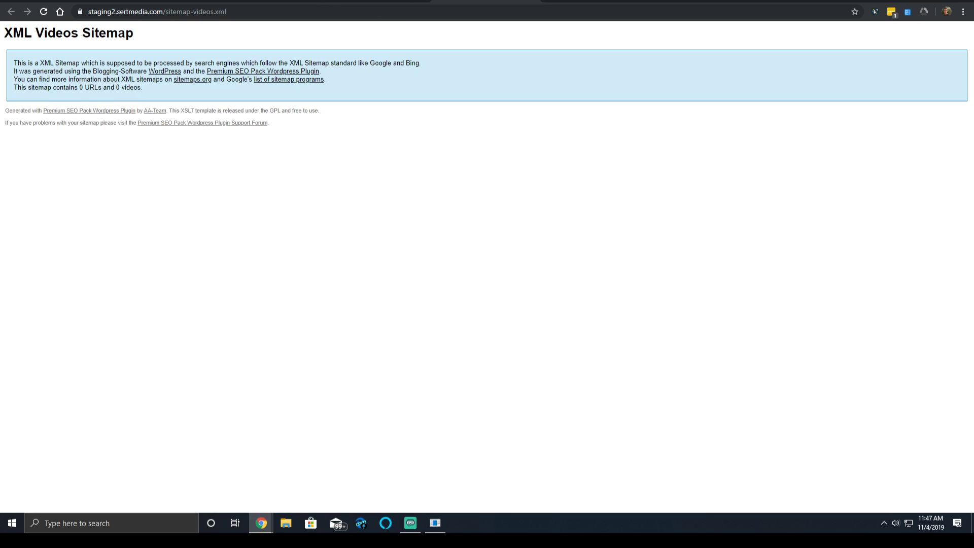
key("ctrl+shift+Tab")
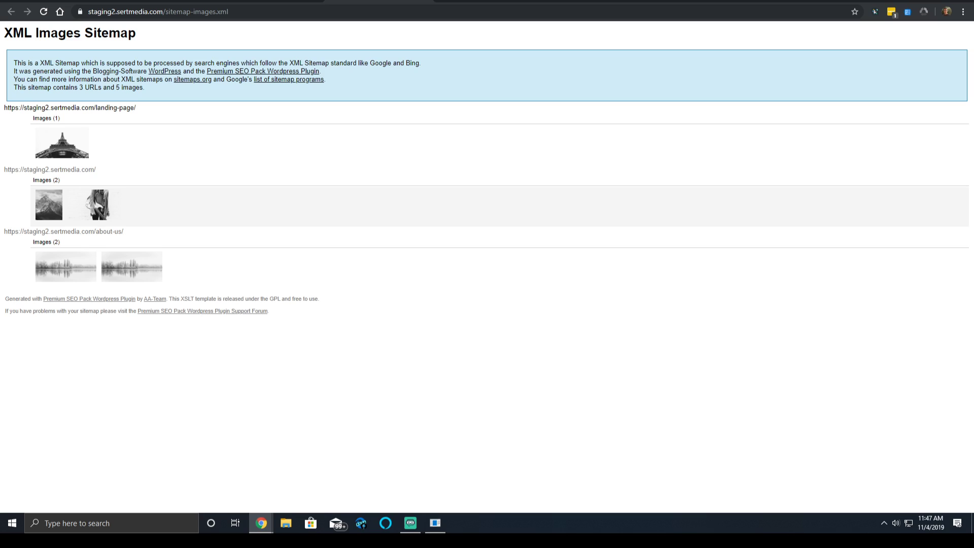
key("ctrl+shift+Tab")
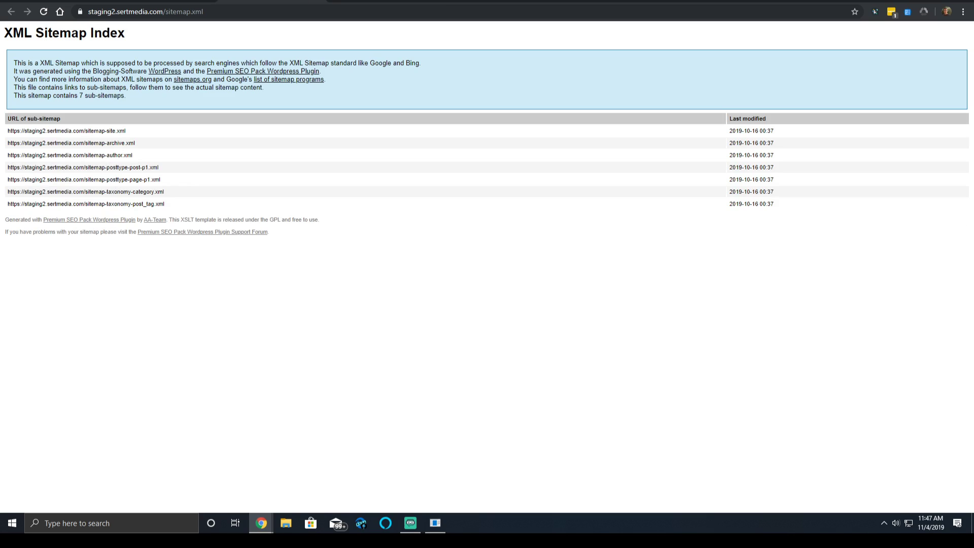
left_click(420, 1)
key("ctrl+Tab")
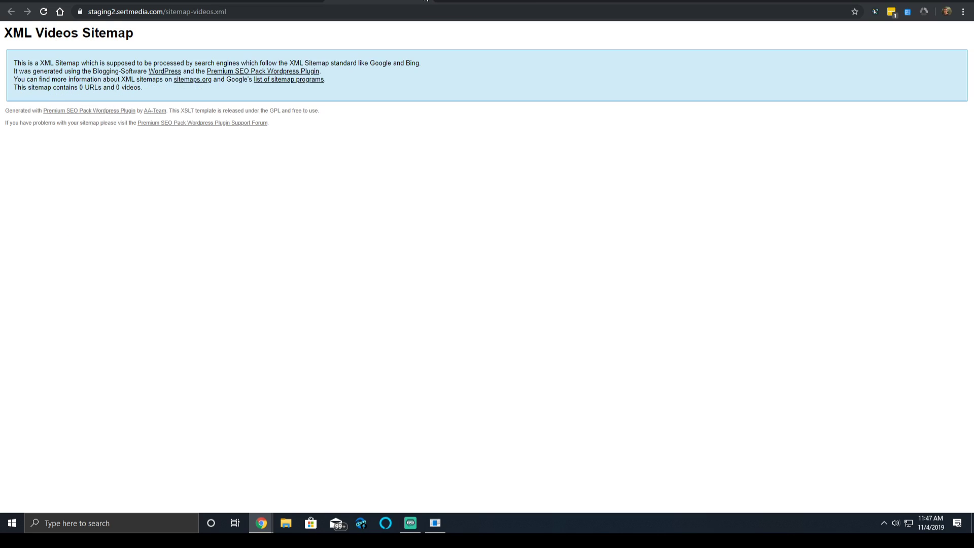
key("ctrl+shift+Tab")
key("ctrl+shift+Tab")
key("ctrl+shift+Tab")
left_click(519, 119)
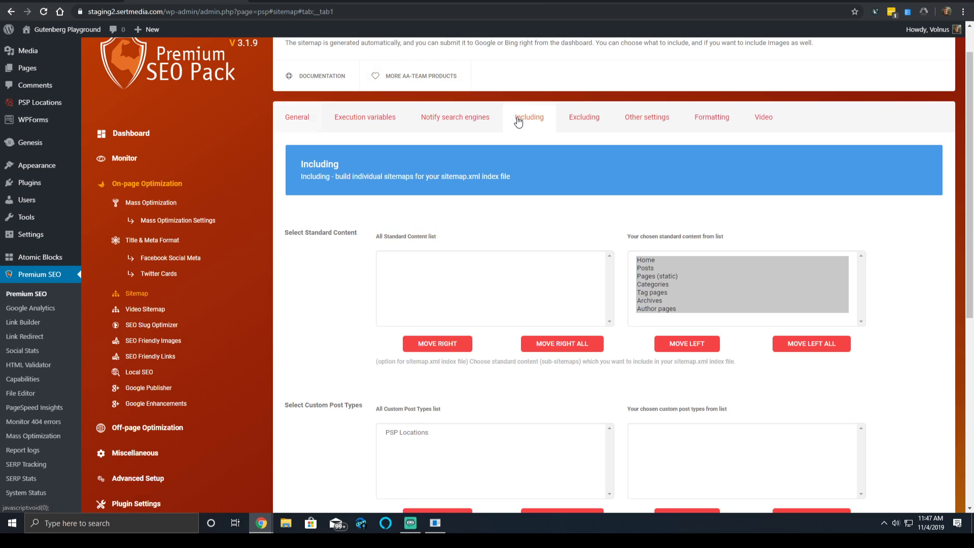
left_click(469, 121)
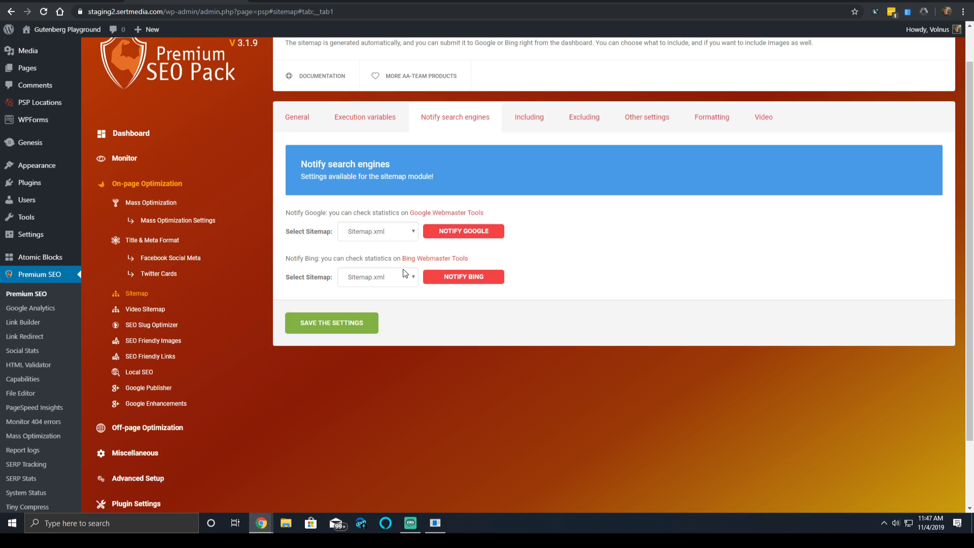
Remove Archives from the chosen standard content in the sitemap's Including settings
left_click(548, 121)
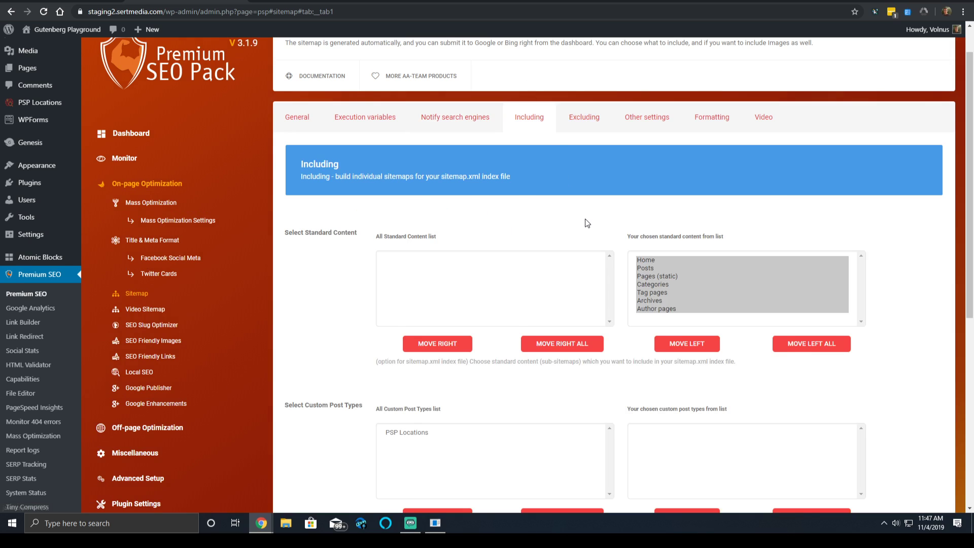
scroll(699, 211, "down", 3)
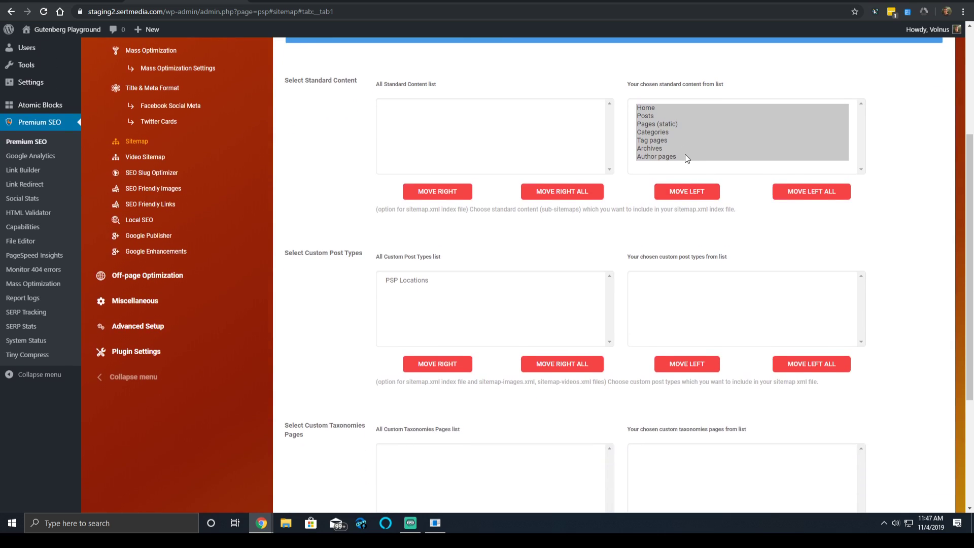
scroll(574, 111, "up", 2)
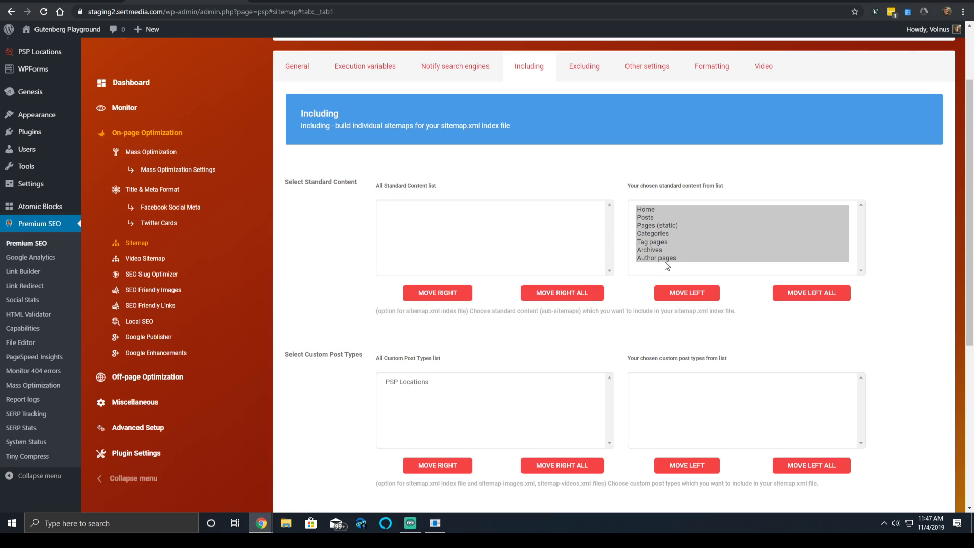
left_click(648, 249)
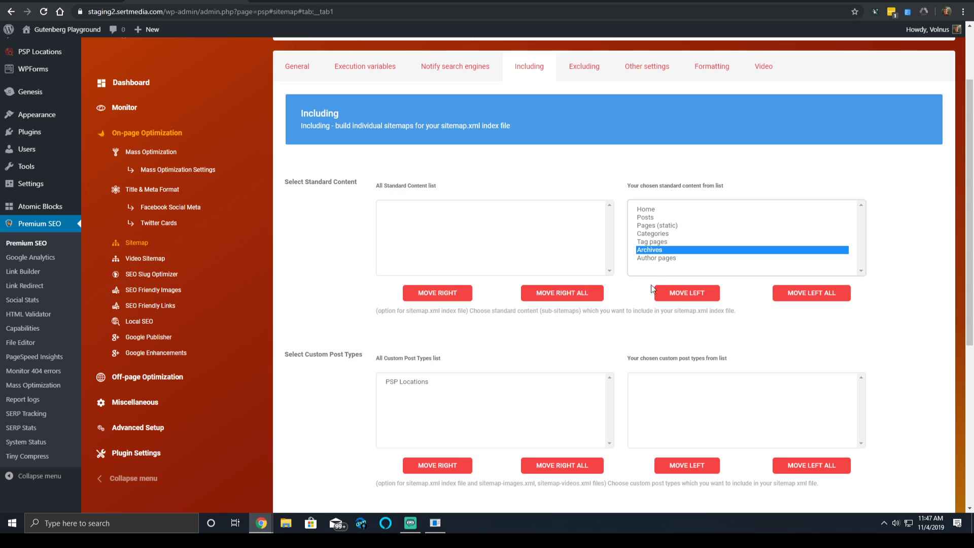
left_click(678, 291)
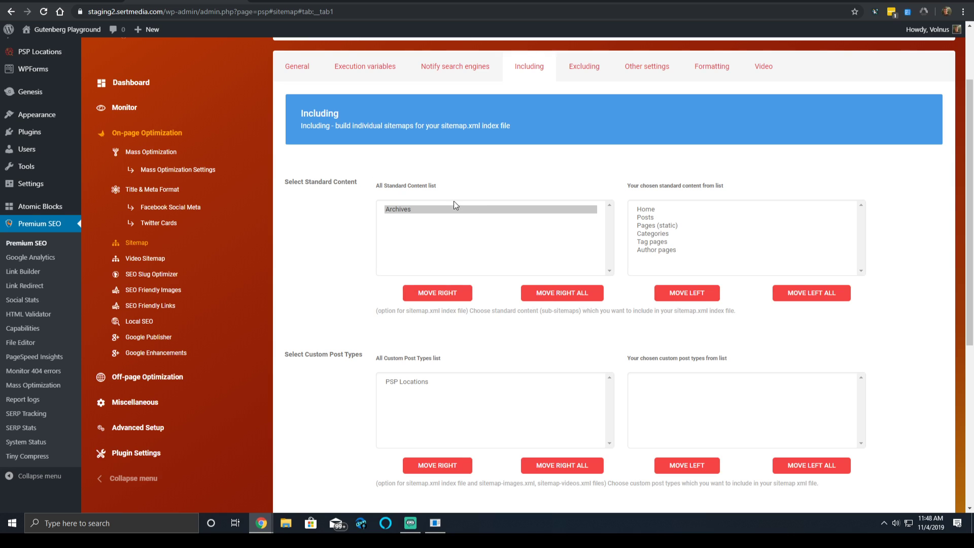
Add PSP Locations to the sitemap's chosen custom post types and save the settings
scroll(453, 201, "down", 5)
left_click(416, 128)
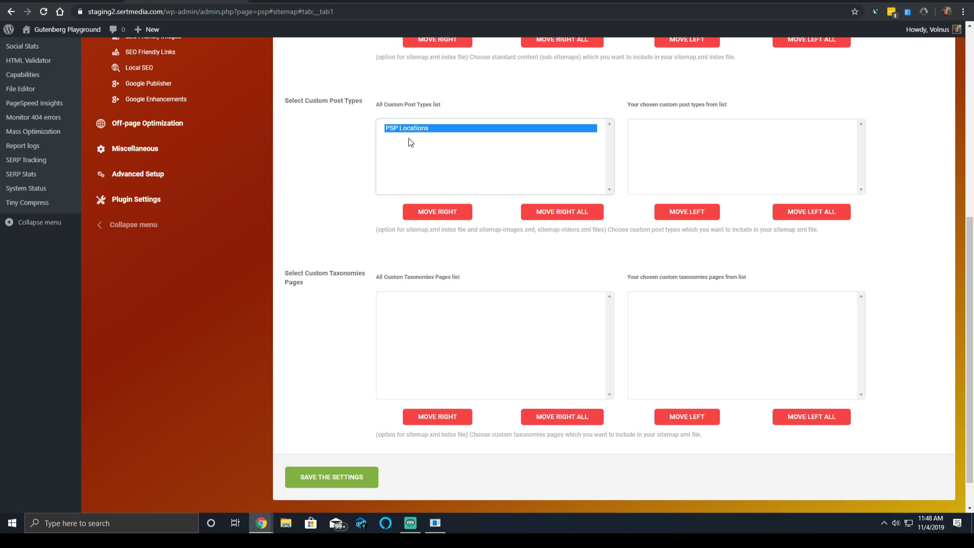
left_click(436, 211)
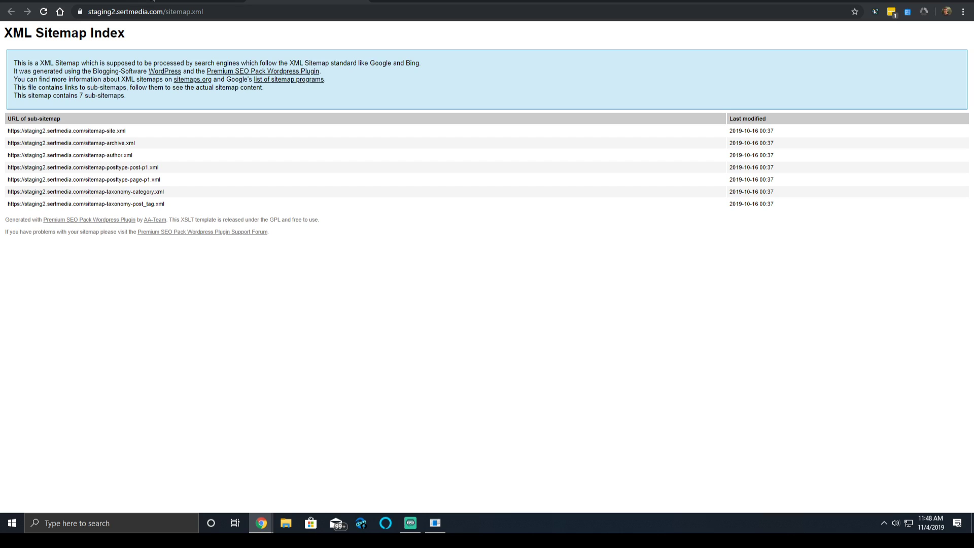
Reload sitemap.xml, inspect its sub-sitemaps sitemap-site.xml and sitemap-posttype-post-p1.xml, and return to the sitemap settings
left_click(45, 14)
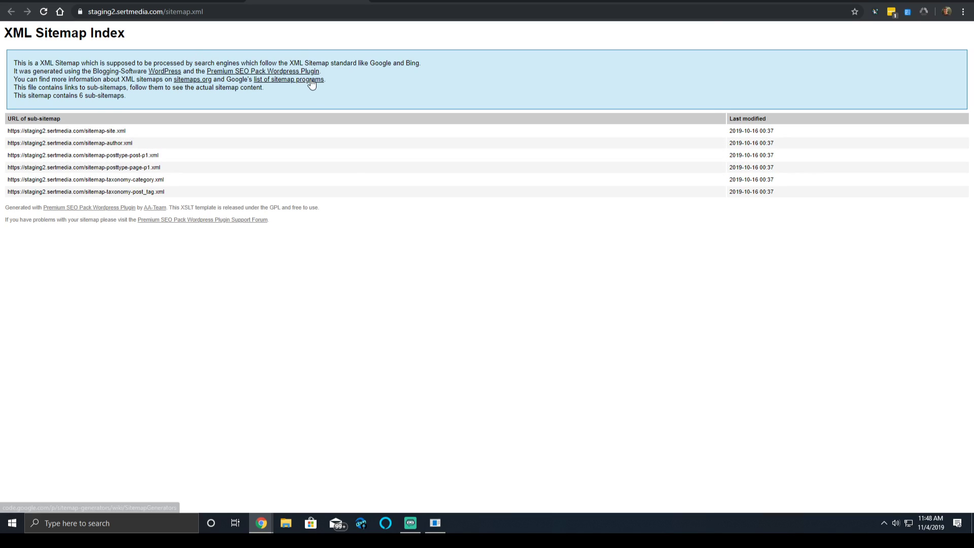
left_click(91, 131)
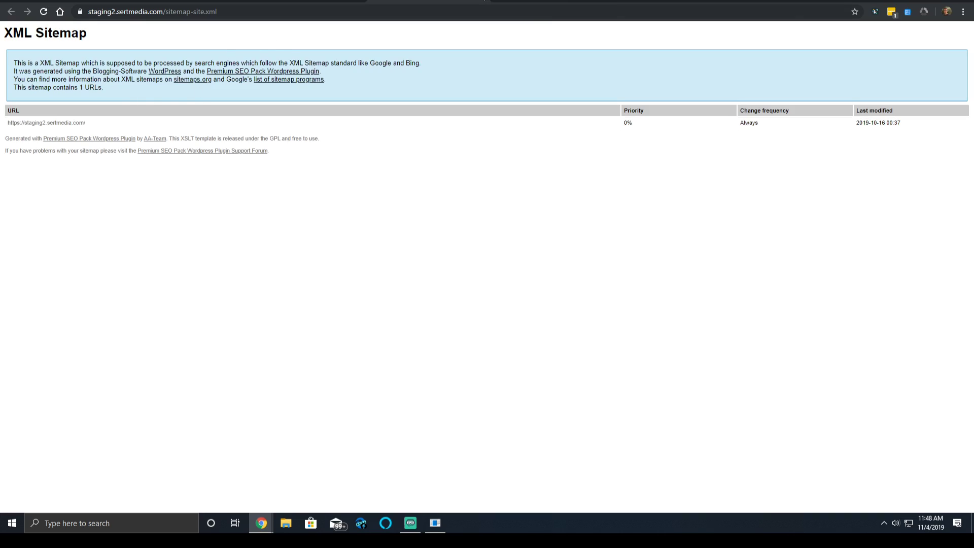
left_click(307, 1)
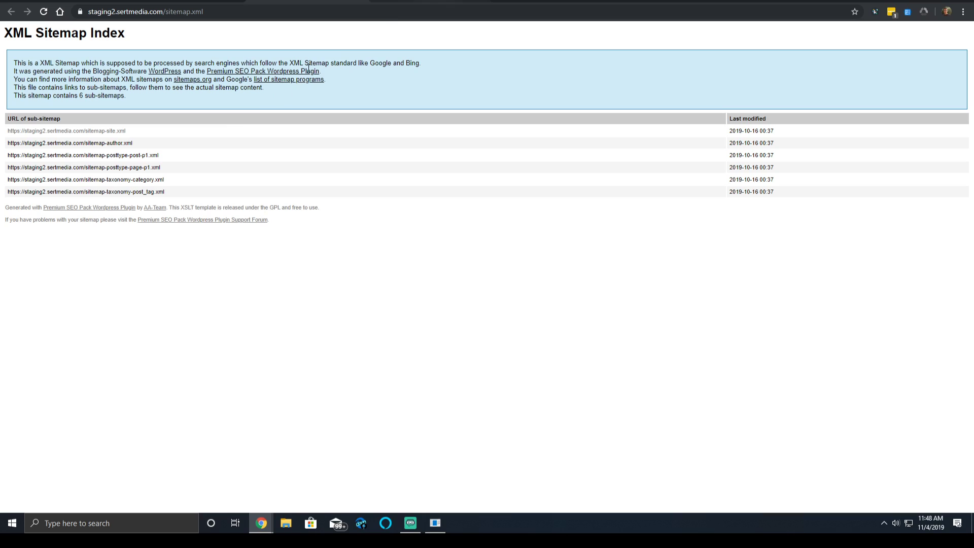
left_click(144, 156)
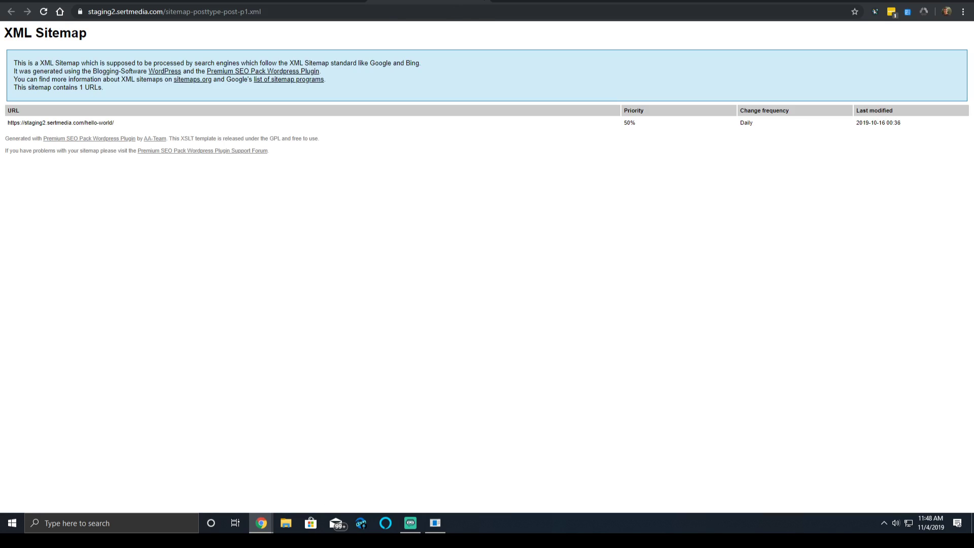
key("alt+Left")
left_click(386, 1)
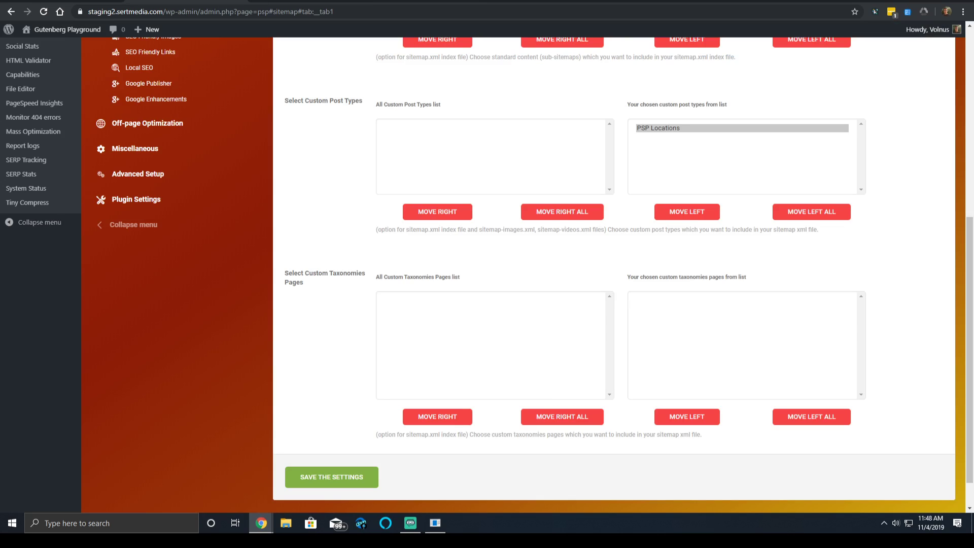
Go to the sitemap's Excluding settings and review the options for excluding categories, posts, pages and post types
scroll(306, 147, "up", 7)
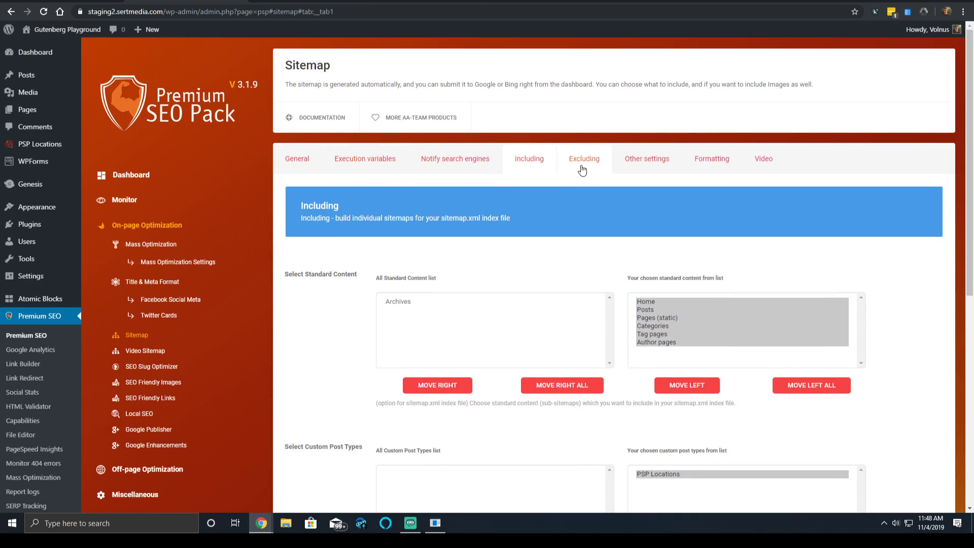
left_click(582, 170)
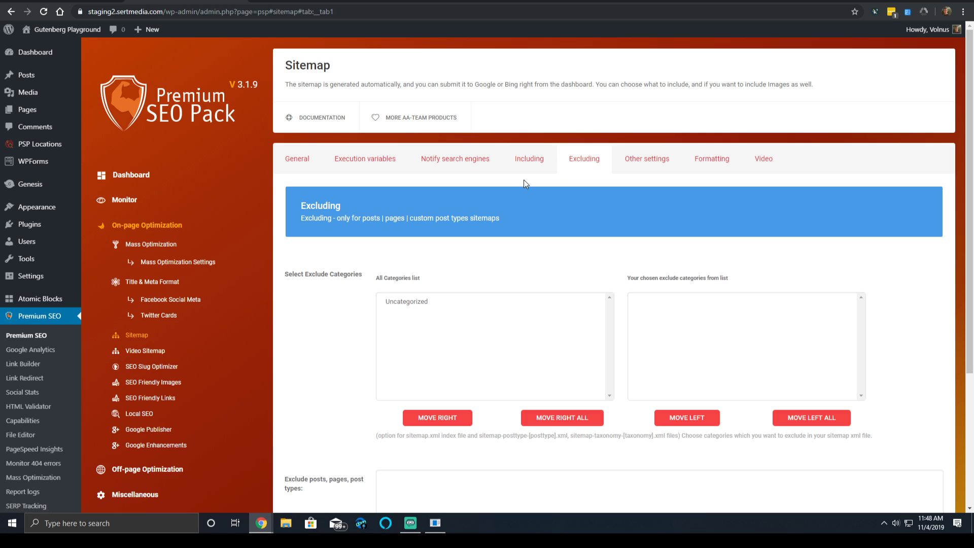
scroll(515, 184, "down", 3)
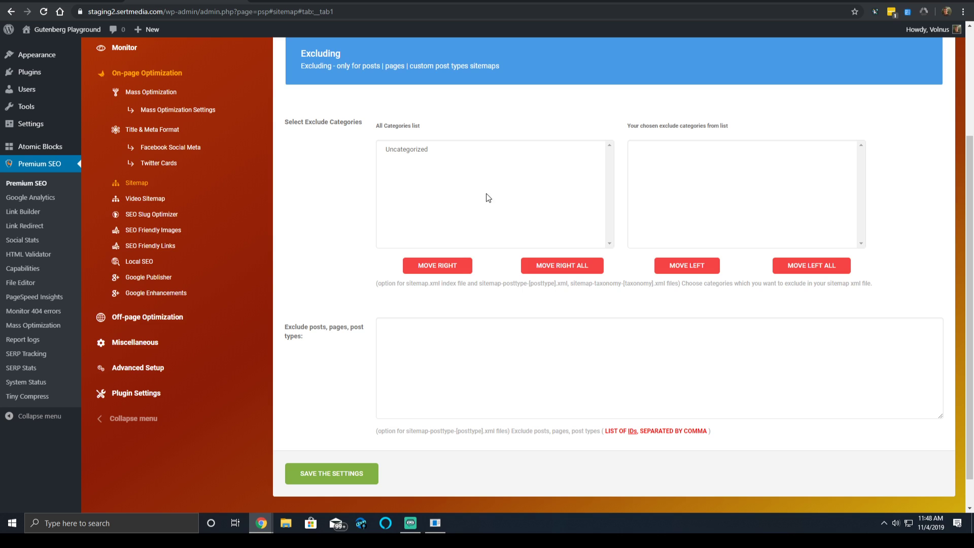
Go to the sitemap's Other settings and review the author roles, archive type and options for including zero posts taxonomy terms
scroll(458, 284, "up", 3)
scroll(464, 282, "down", 2)
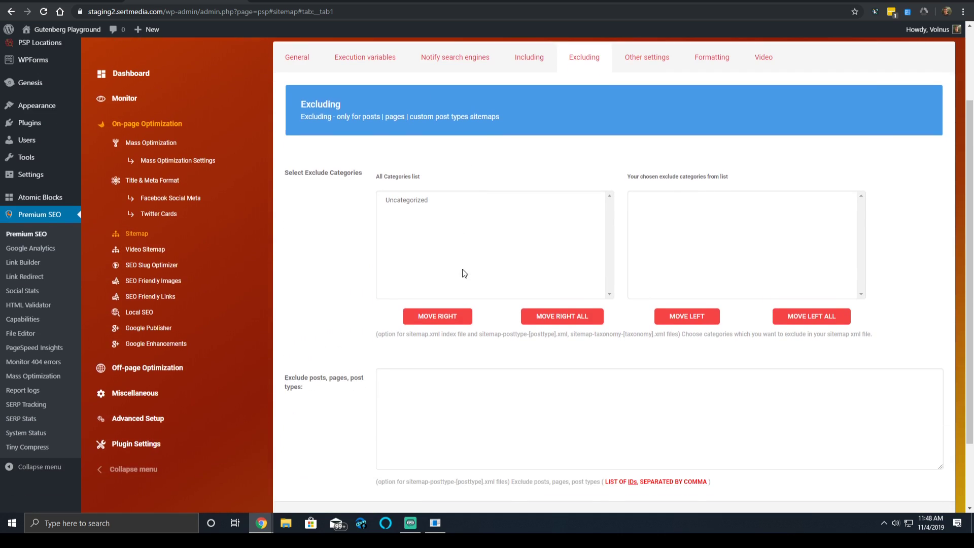
scroll(438, 208, "up", 2)
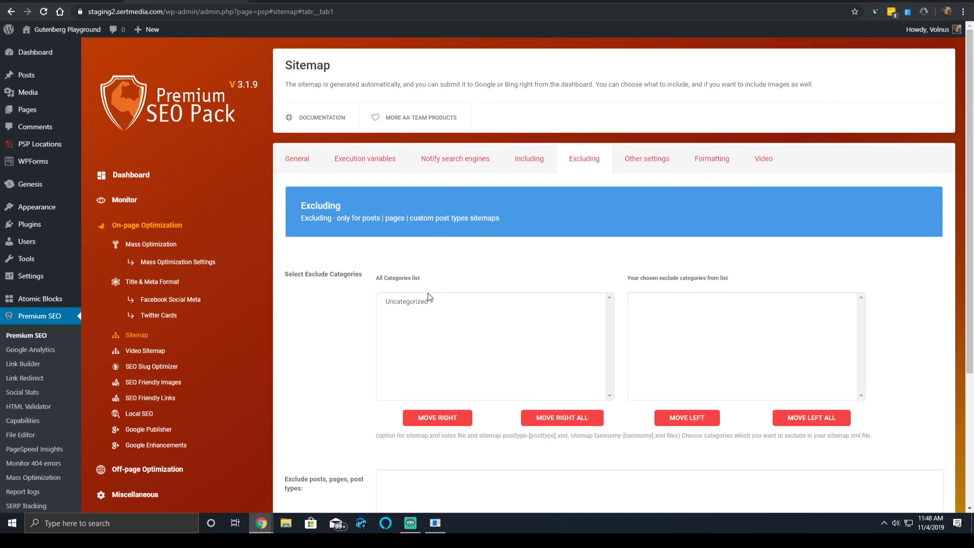
left_click(648, 150)
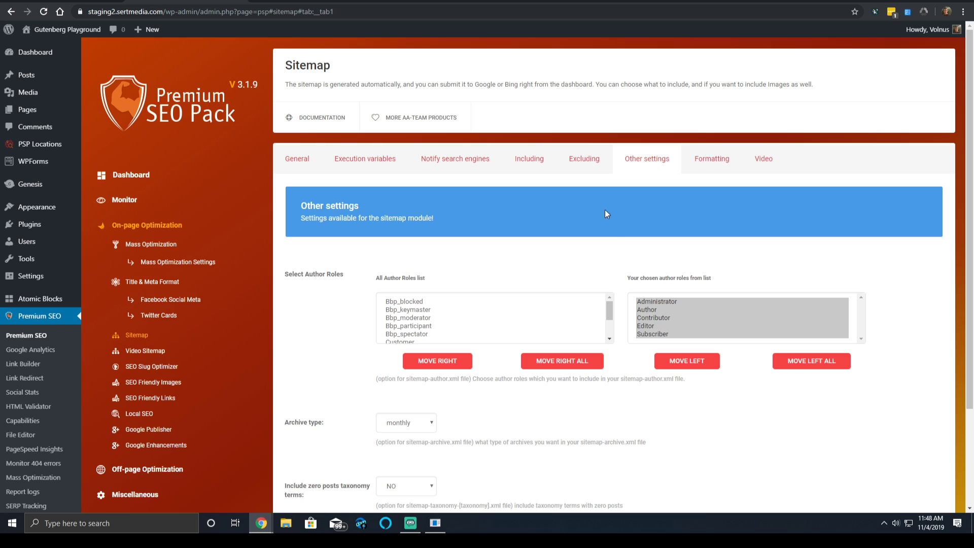
scroll(572, 224, "down", 3)
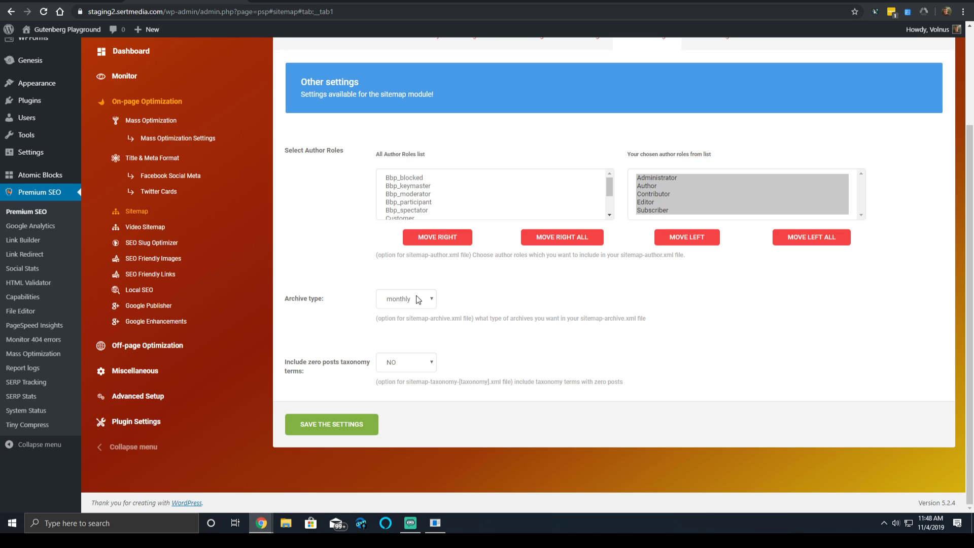
left_click(401, 366)
left_click(598, 353)
scroll(597, 353, "up", 3)
Go to the sitemap's Formatting settings and review the priorities and frequencies for each content type
left_click(705, 160)
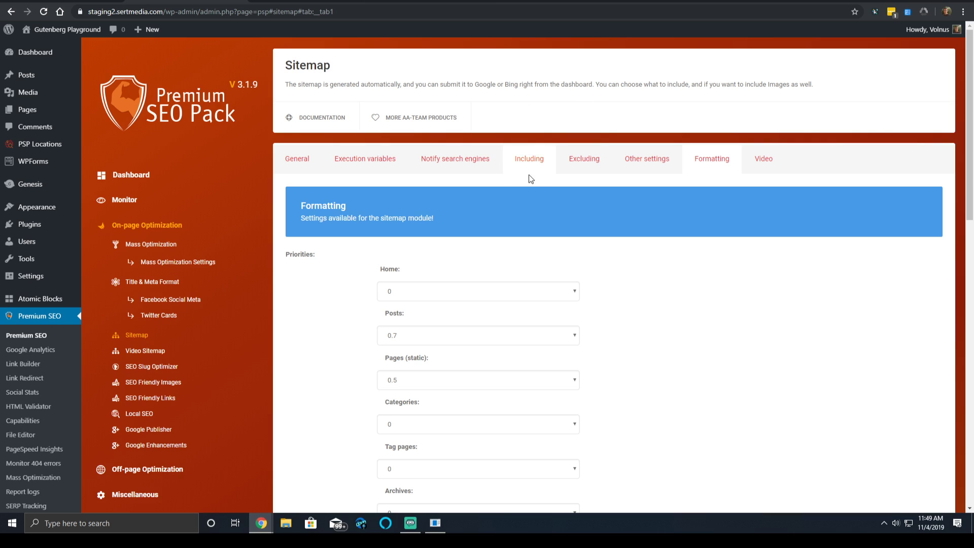
scroll(771, 284, "down", 5)
scroll(710, 211, "up", 5)
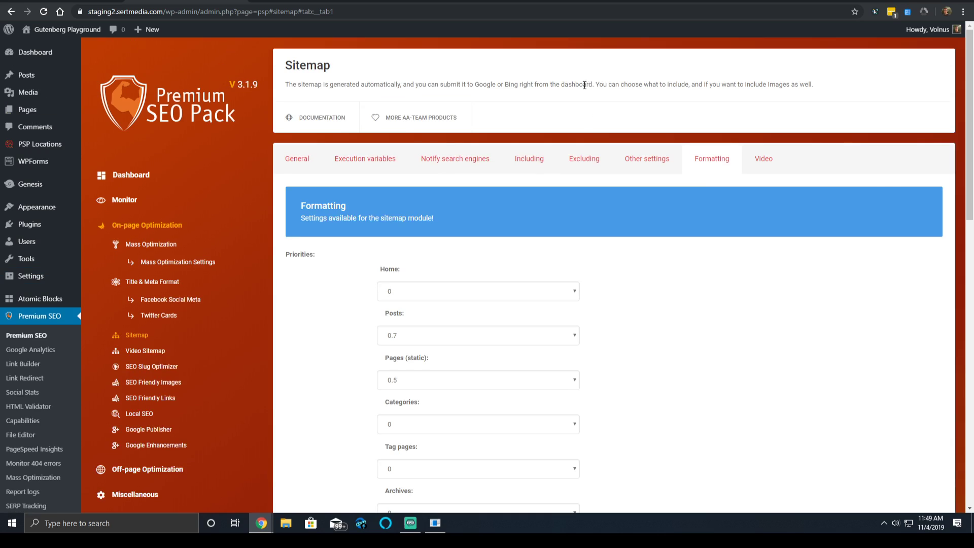
scroll(561, 157, "down", 15)
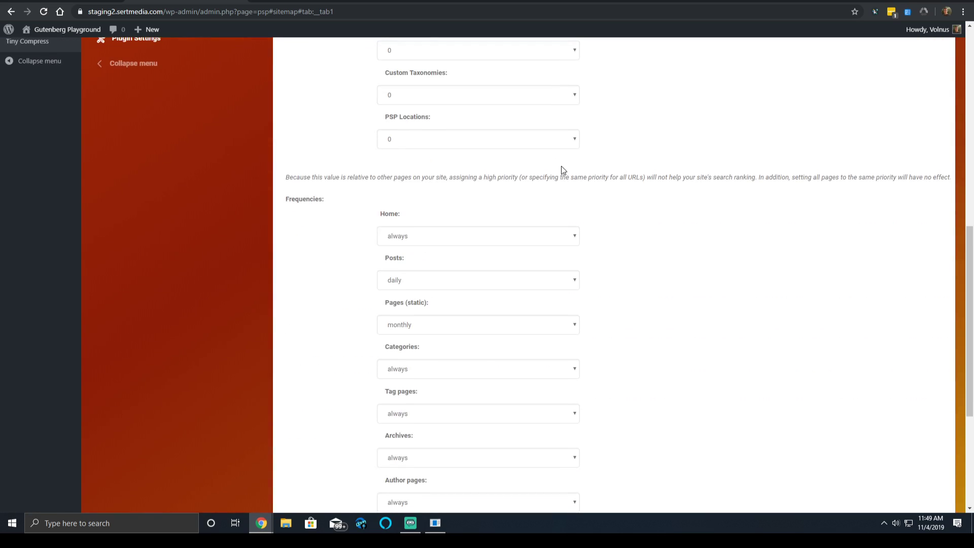
scroll(566, 157, "up", 3)
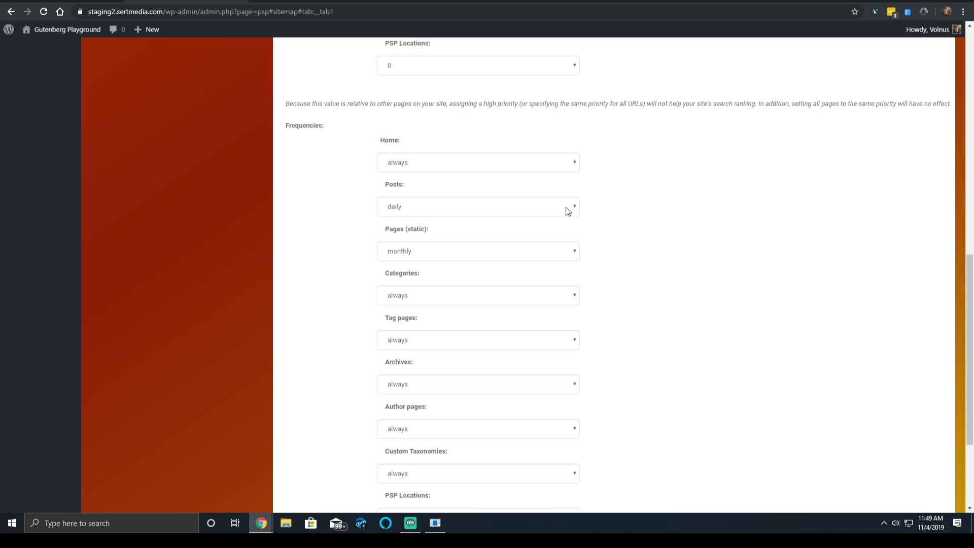
Open the Video sitemap settings and set Social Tags Rewrite to YES
scroll(699, 202, "up", 11)
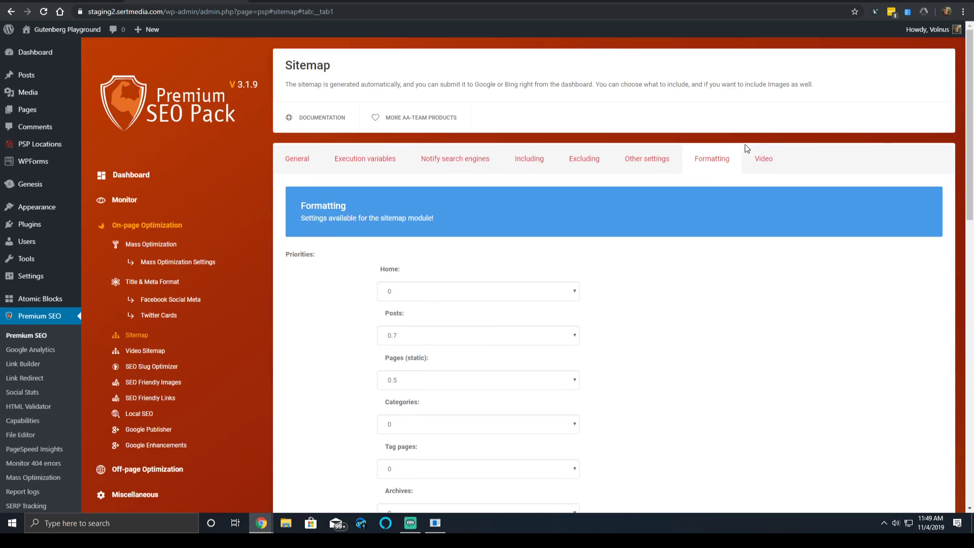
left_click(763, 158)
scroll(738, 192, "down", 1)
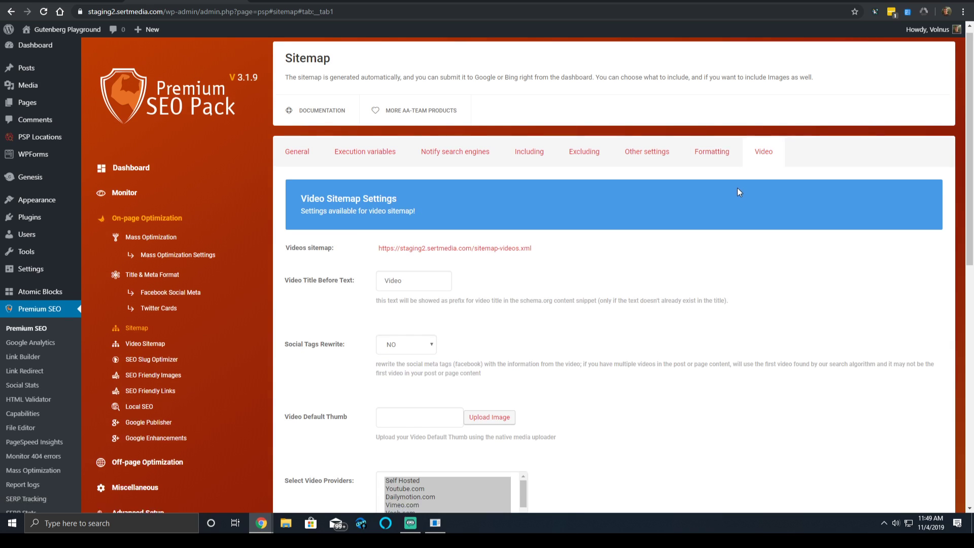
scroll(737, 192, "down", 4)
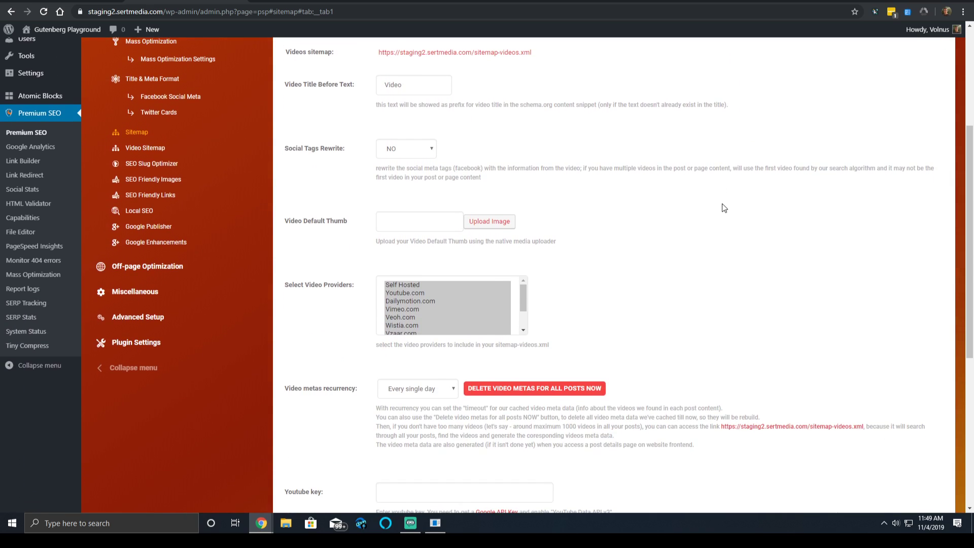
scroll(722, 205, "down", 3)
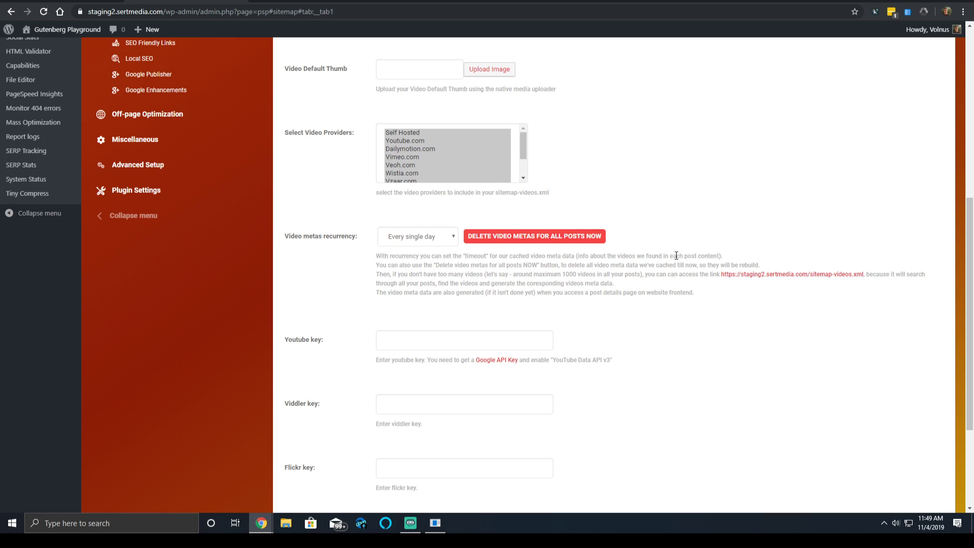
scroll(676, 256, "up", 7)
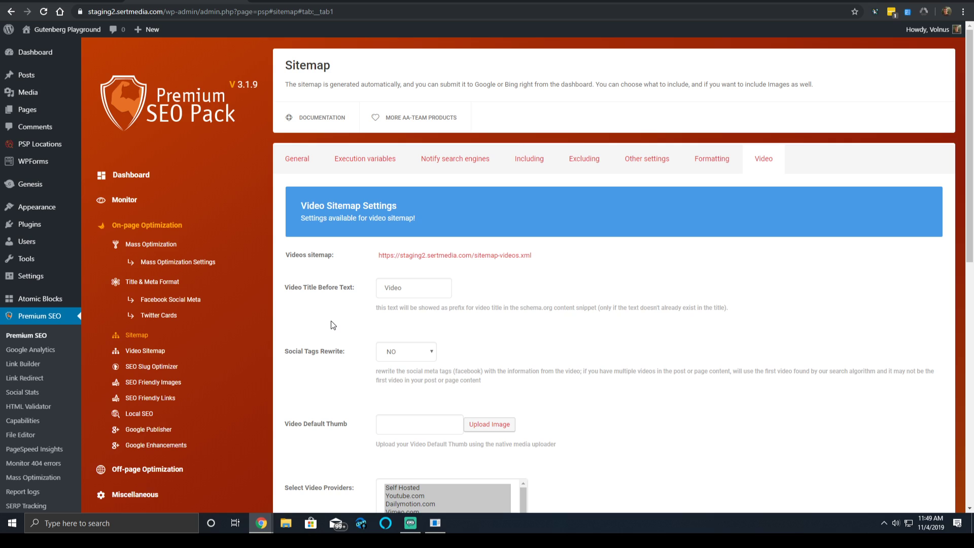
left_click(414, 350)
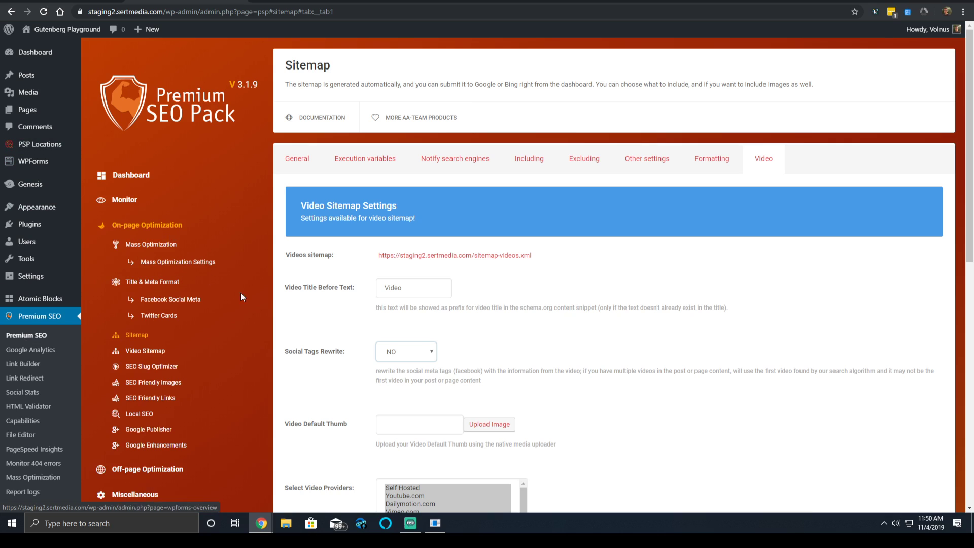
left_click(428, 351)
left_click(423, 364)
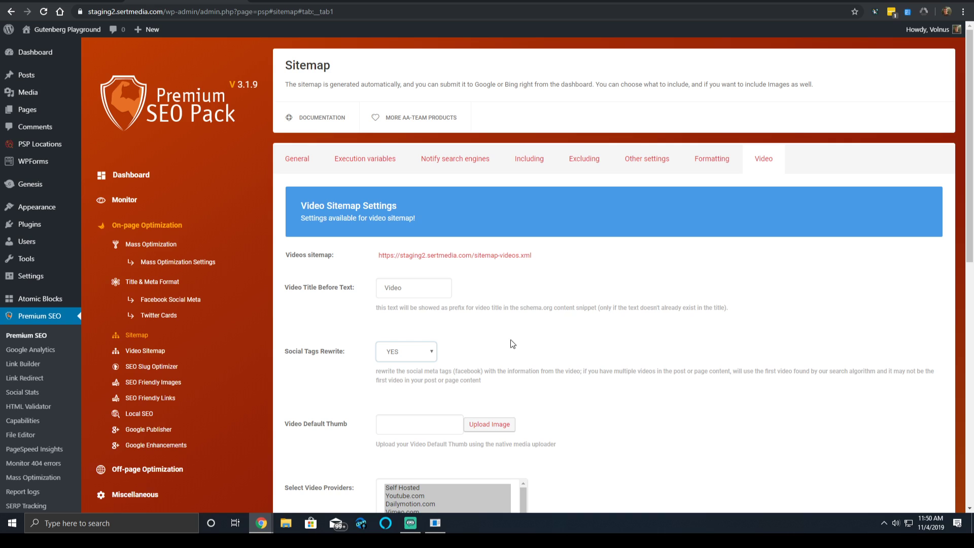
Review the remaining video sitemap settings: default thumb, video providers, video metas recurrency choices and provider key fields
scroll(510, 339, "down", 3)
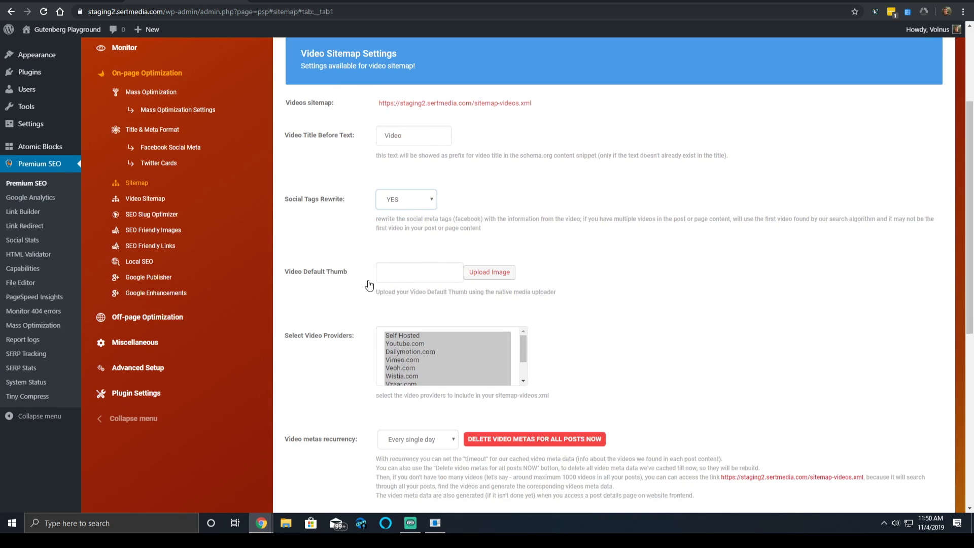
scroll(487, 269, "down", 3)
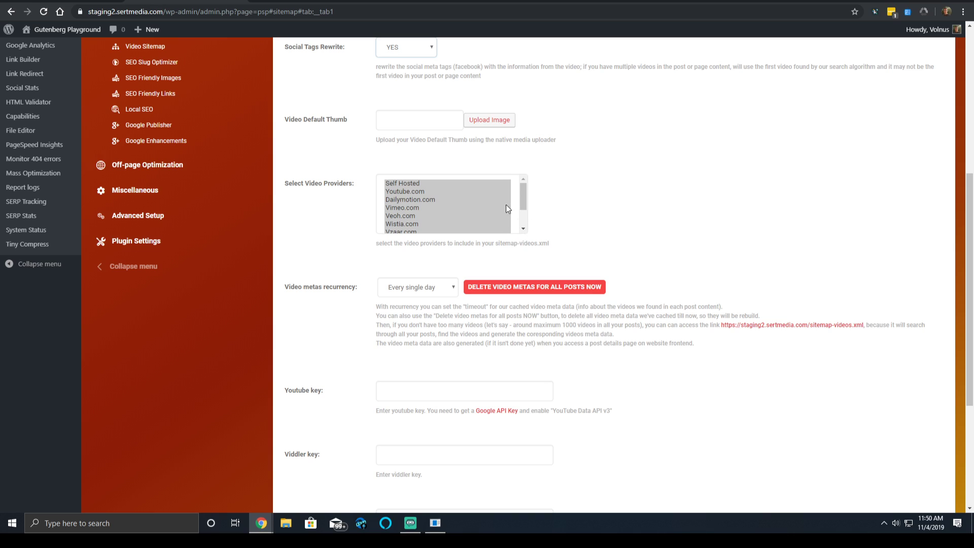
scroll(483, 202, "down", 2)
scroll(482, 203, "down", 4)
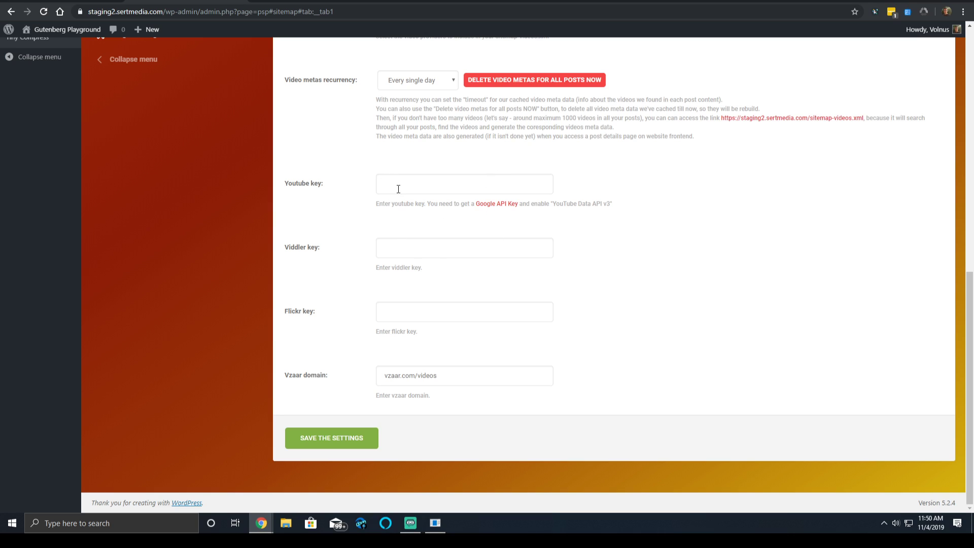
triple_click(322, 189)
scroll(449, 203, "up", 3)
left_click(405, 234)
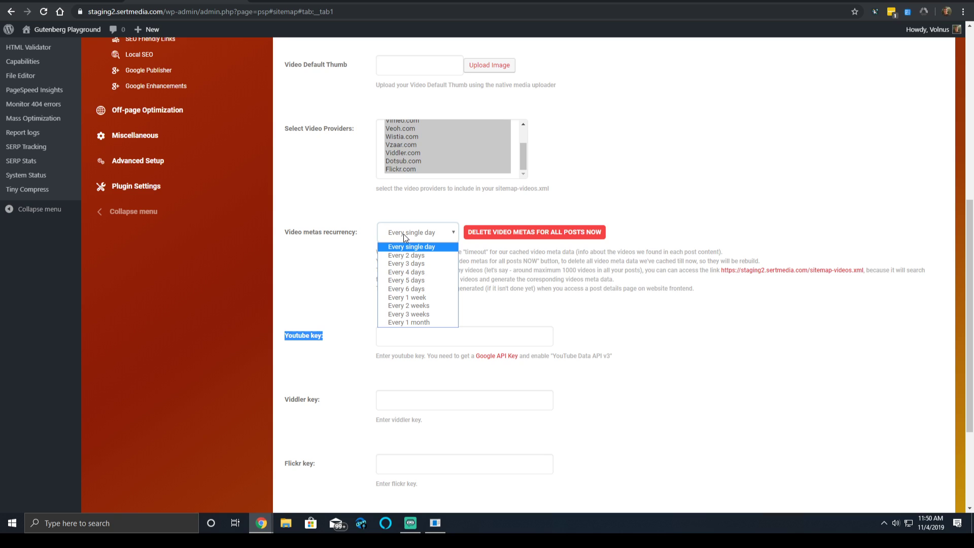
left_click(403, 233)
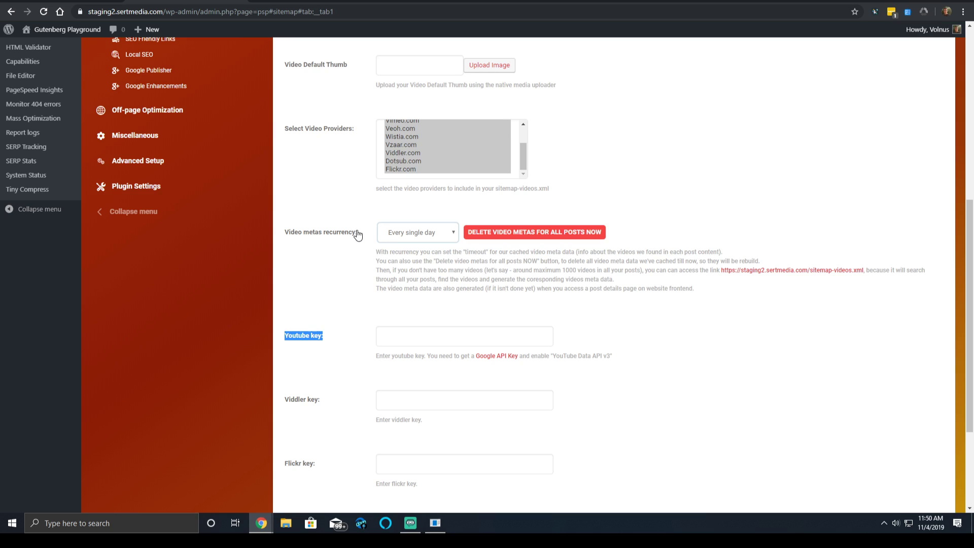
left_click(405, 232)
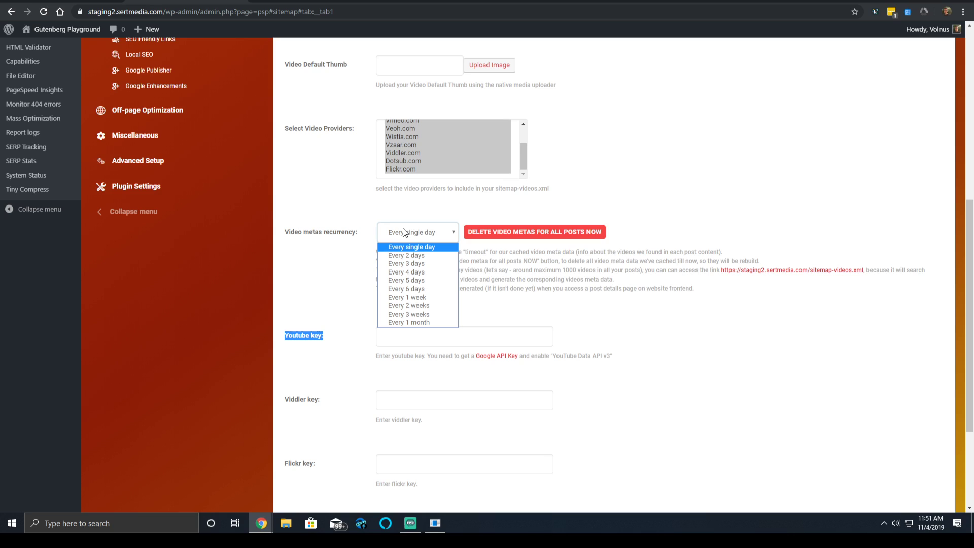
left_click(399, 212)
scroll(406, 220, "up", 5)
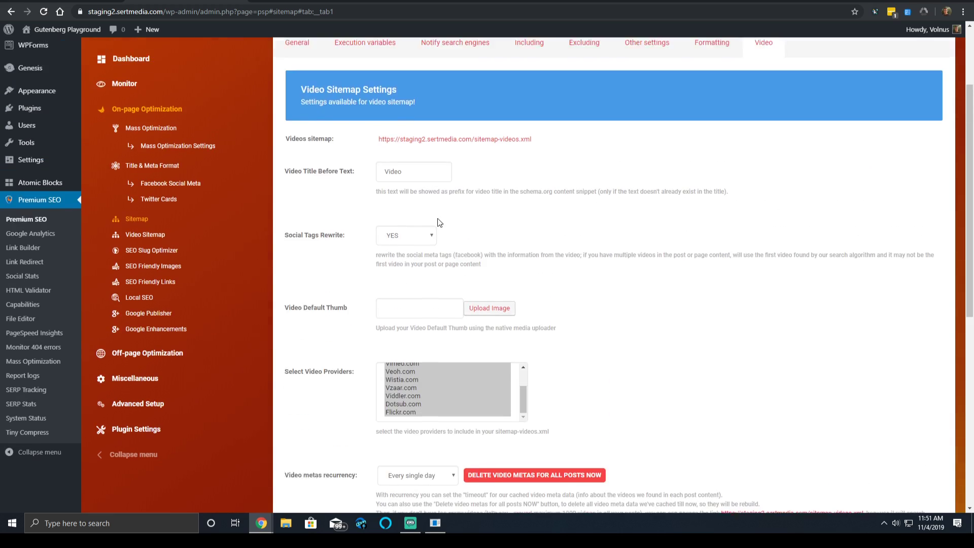
scroll(439, 222, "up", 3)
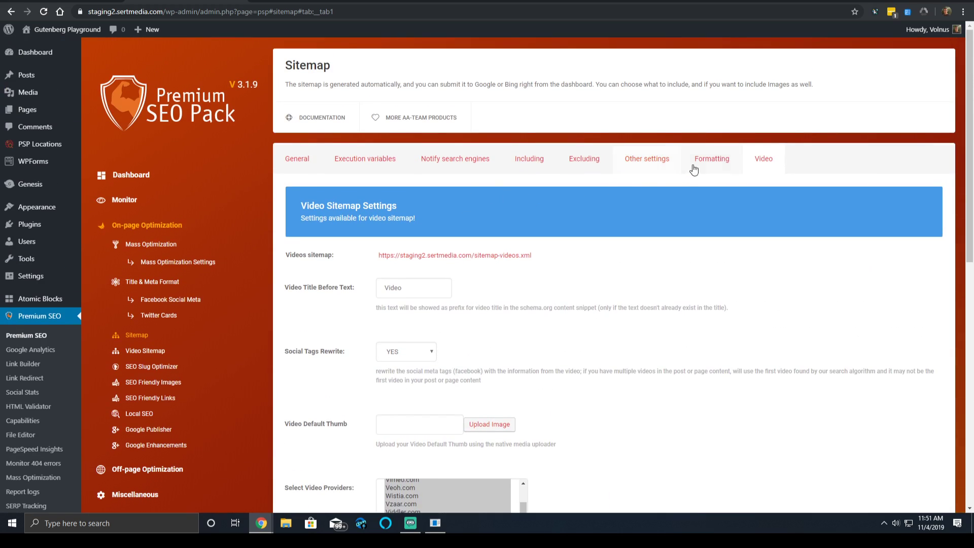
left_click(149, 351)
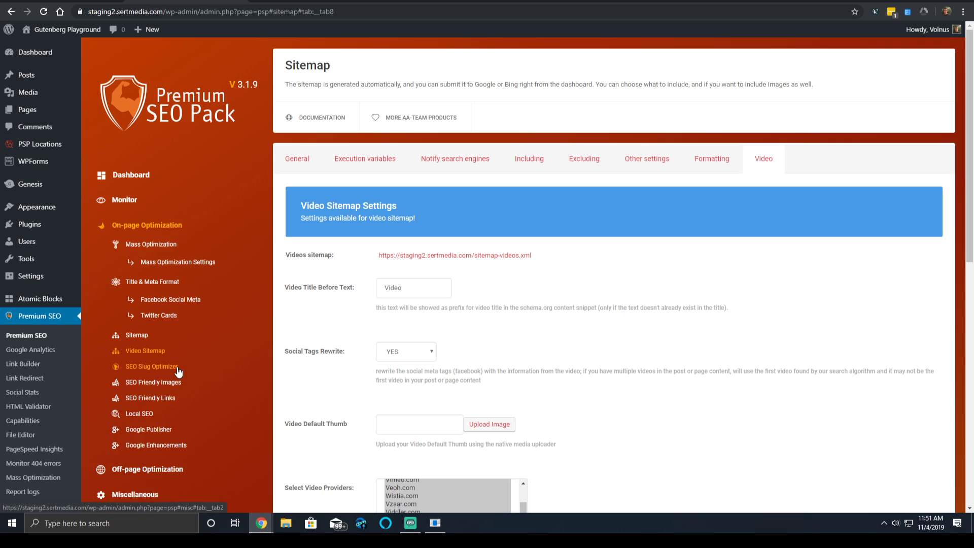
Open the SEO Slug Optimizer settings and activate the slug optimizer
left_click(158, 370)
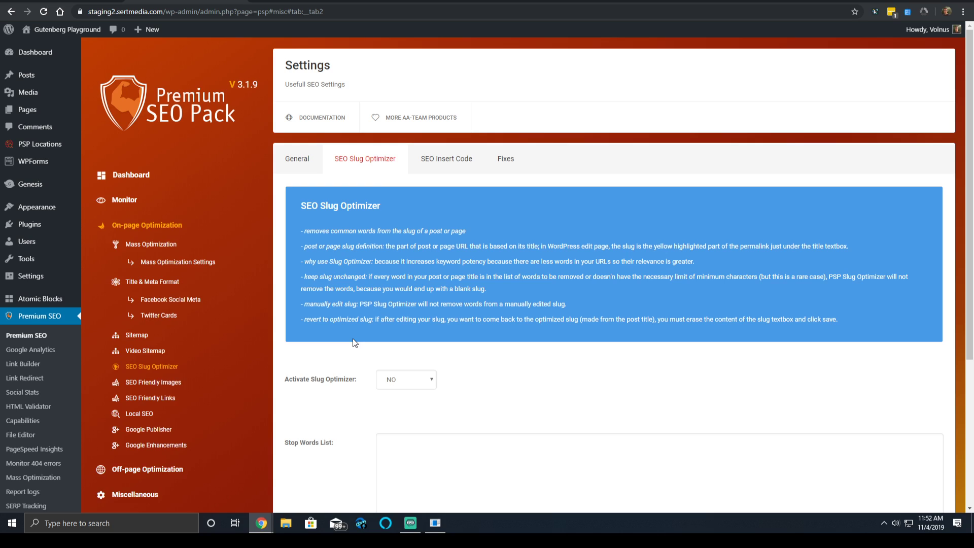
scroll(352, 339, "down", 4)
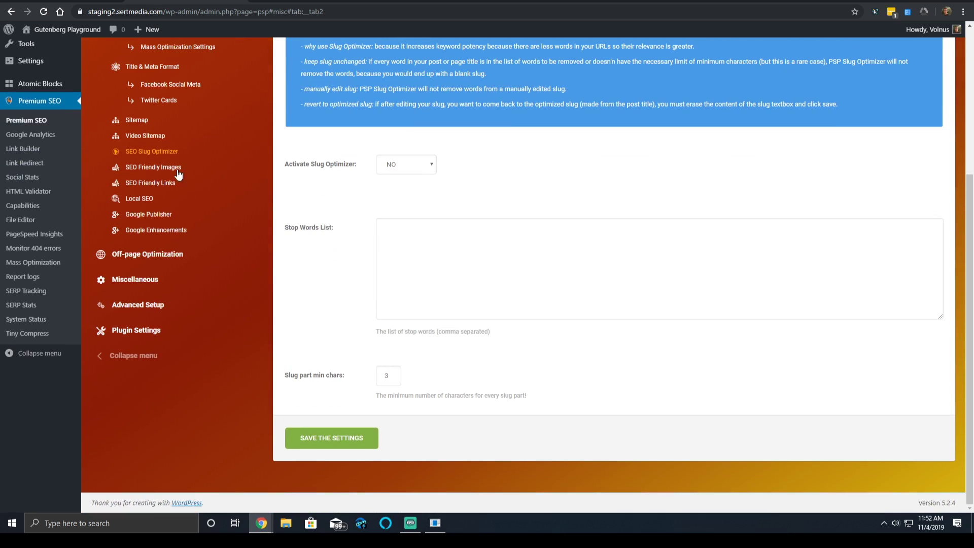
left_click(411, 163)
left_click(393, 186)
Fill the Stop Words List with "a, you, if"
left_click(418, 246)
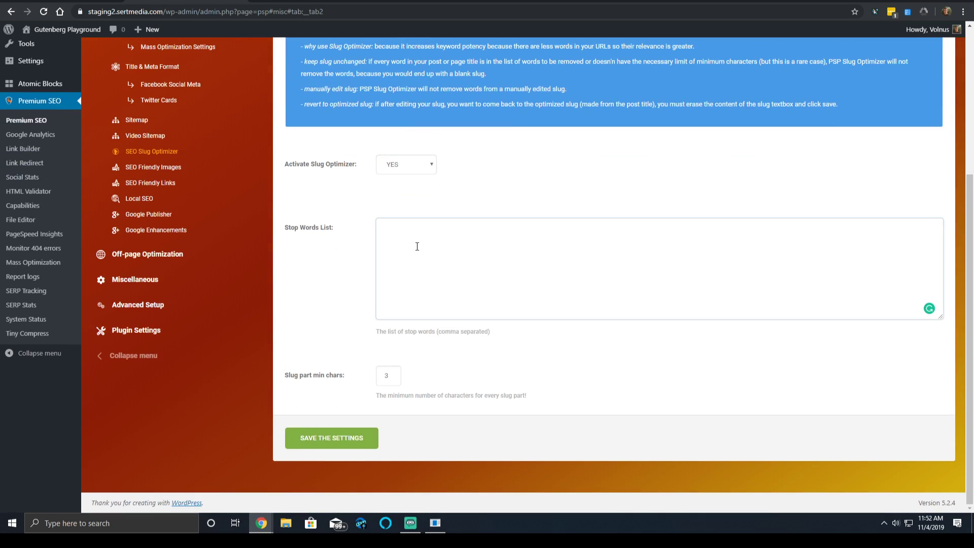
type("a, tthe, an")
key("BackSpace")
key("BackSpace")
key("BackSpace")
key("BackSpace")
key("BackSpace")
key("BackSpace")
key("BackSpace")
type("you, if")
Review the slug part minimum characters, the General validators, the SEO Insert Code options and the WP do_shortcode fix
double_click(391, 380)
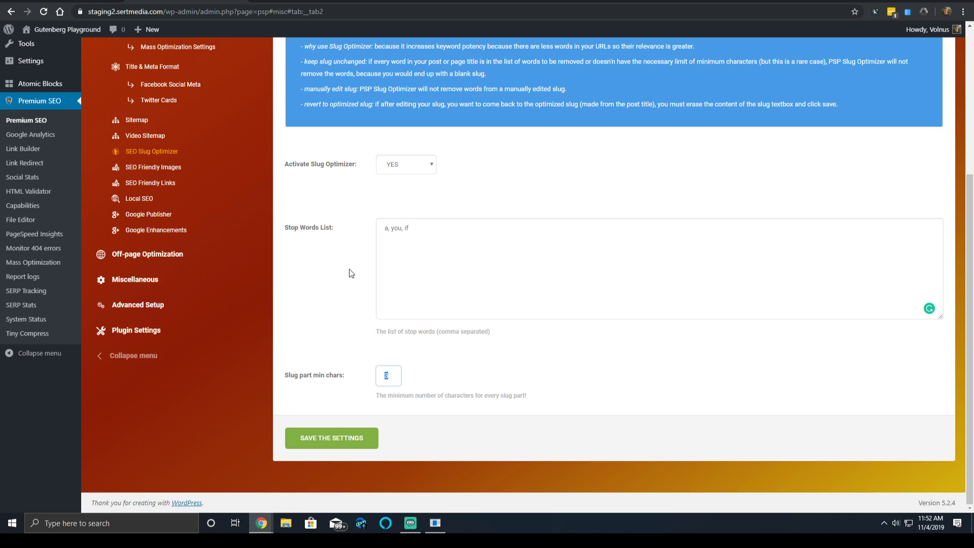
scroll(317, 250, "up", 4)
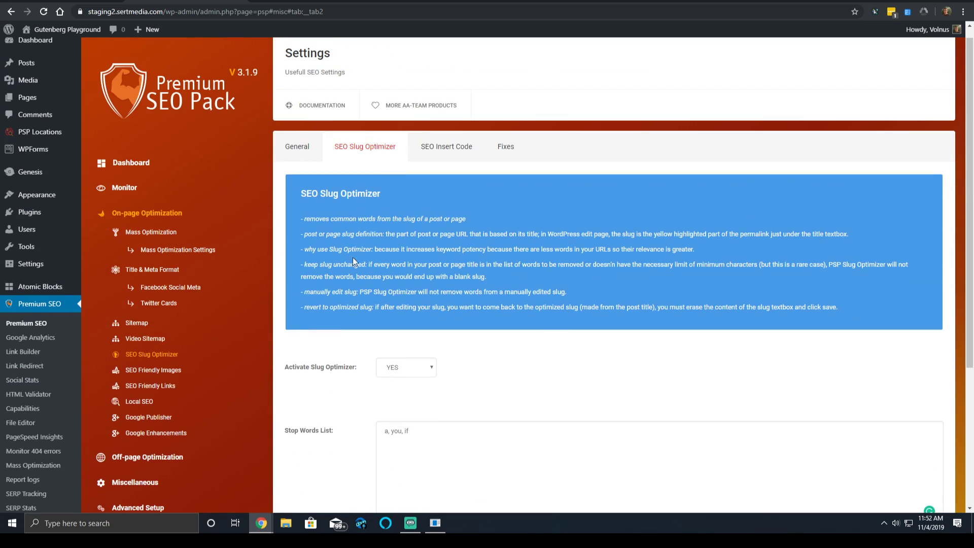
scroll(425, 187, "down", 4)
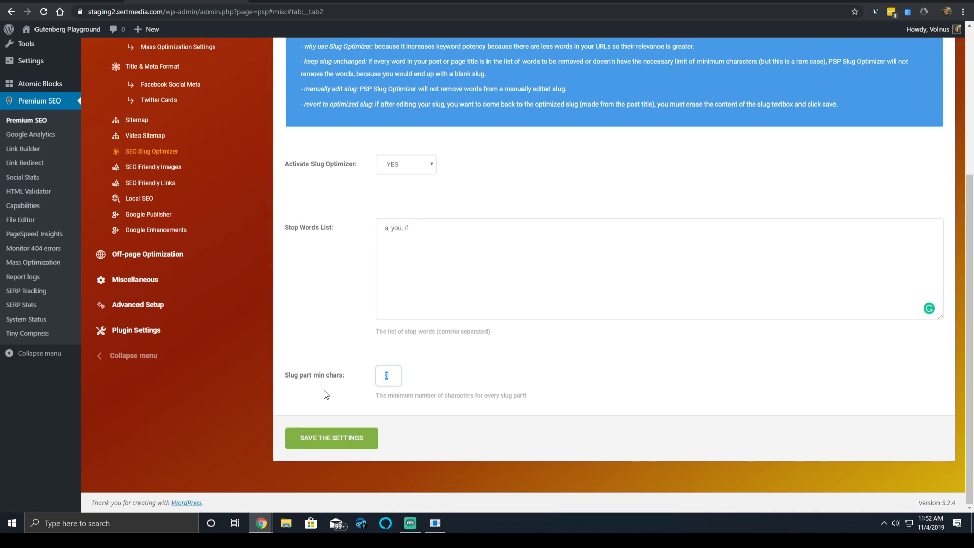
scroll(329, 436, "up", 4)
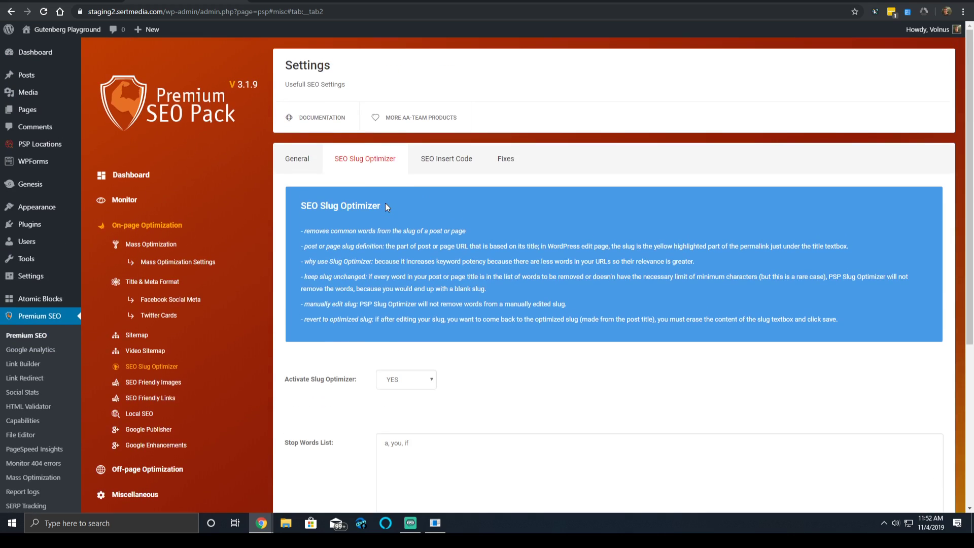
left_click(304, 161)
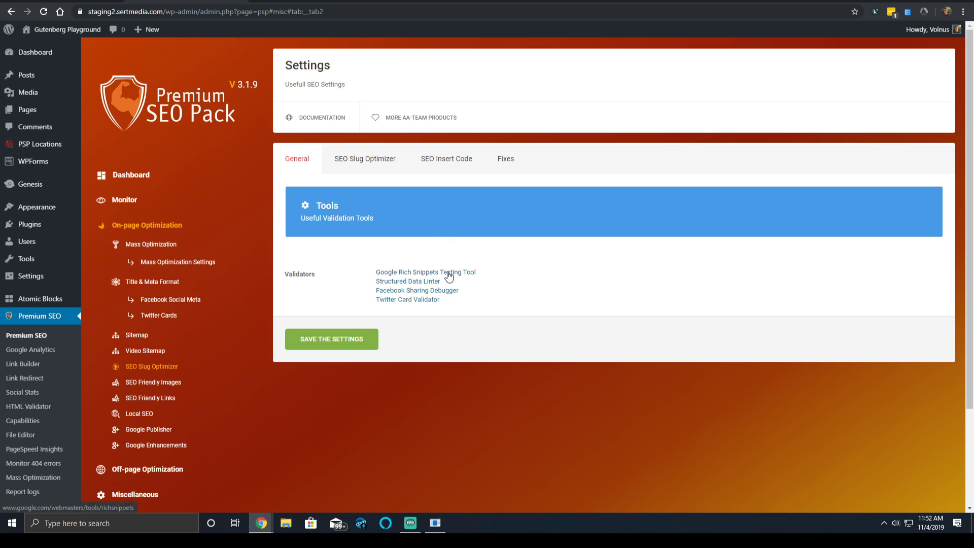
left_click(416, 155)
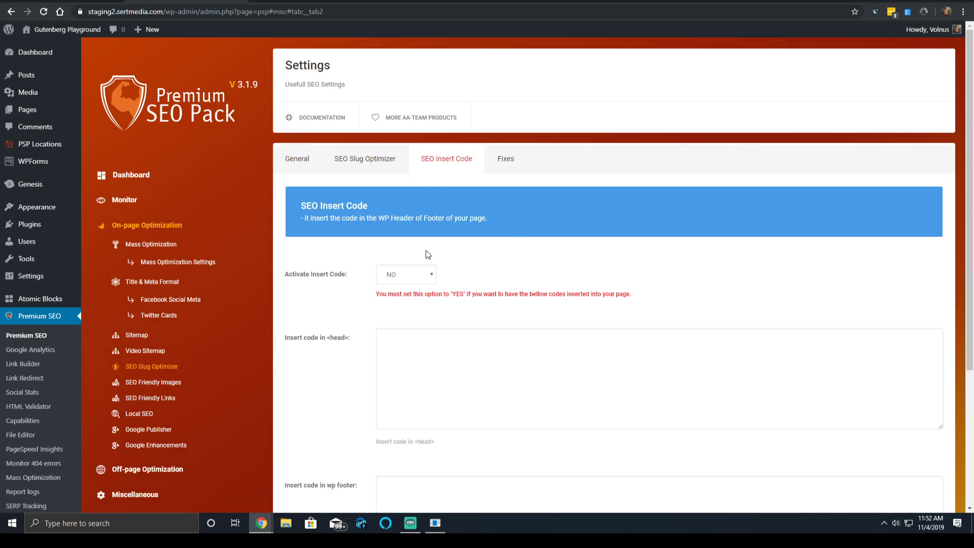
scroll(427, 253, "down", 4)
scroll(434, 240, "up", 4)
left_click(519, 162)
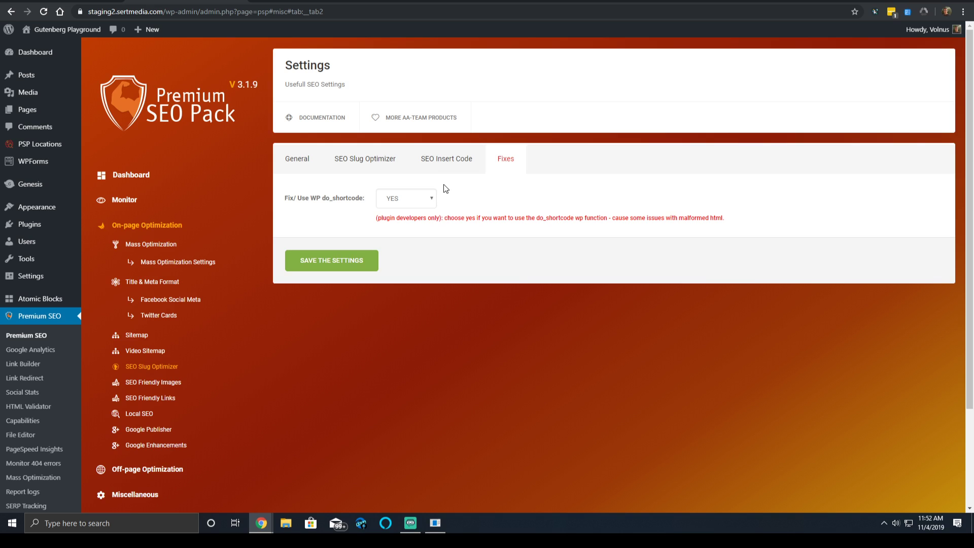
left_click(432, 196)
left_click(424, 210)
Open the SEO Friendly Images settings and review the Image ALT and Image TITLE options
scroll(260, 287, "down", 1)
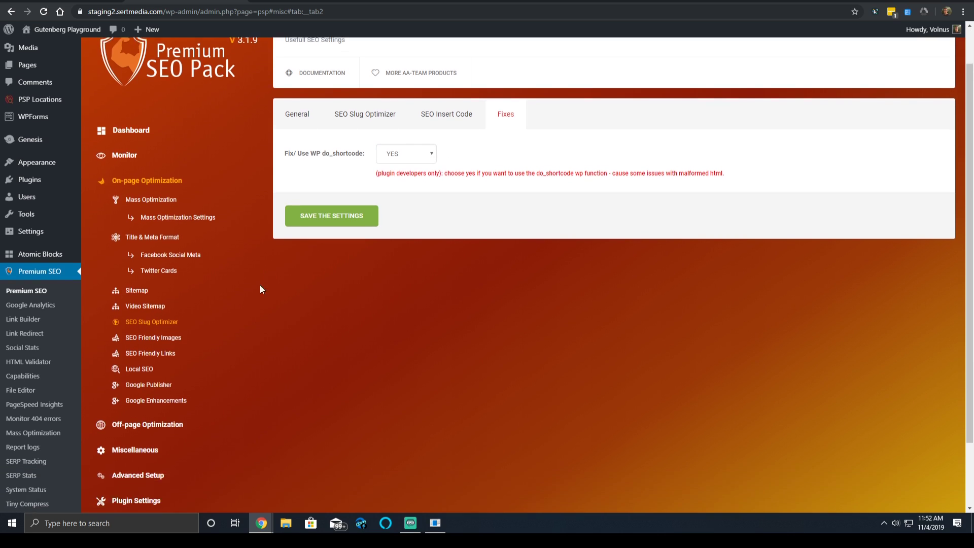
scroll(260, 290, "down", 1)
left_click(153, 281)
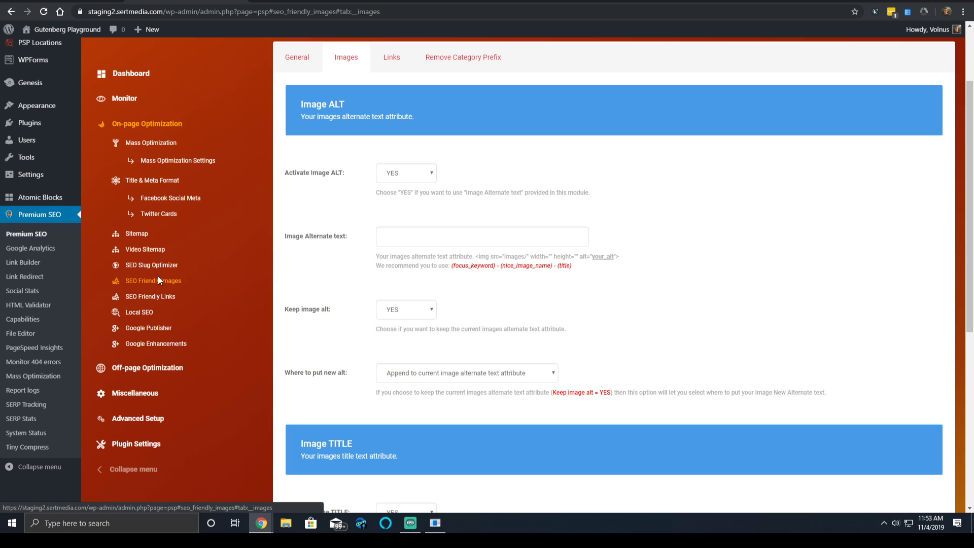
scroll(203, 232, "down", 4)
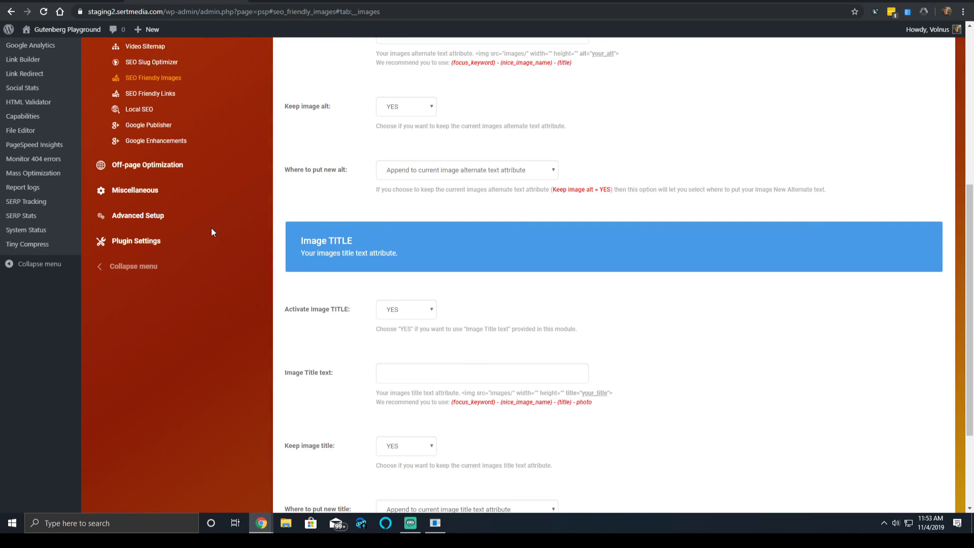
scroll(217, 226, "down", 3)
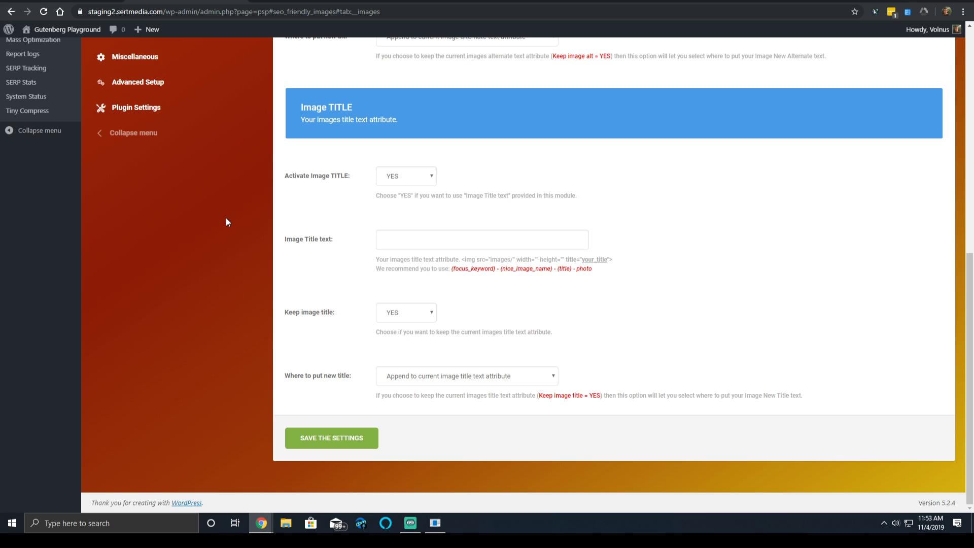
scroll(362, 215, "up", 9)
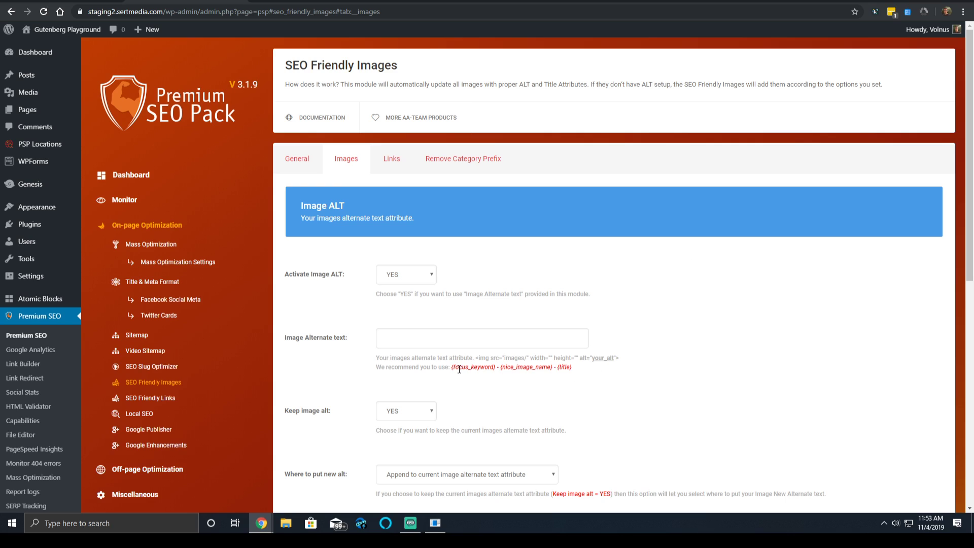
Set the Image Alternate text to "{author_description} {nice_image_name}"
left_click_drag(455, 366, 496, 370)
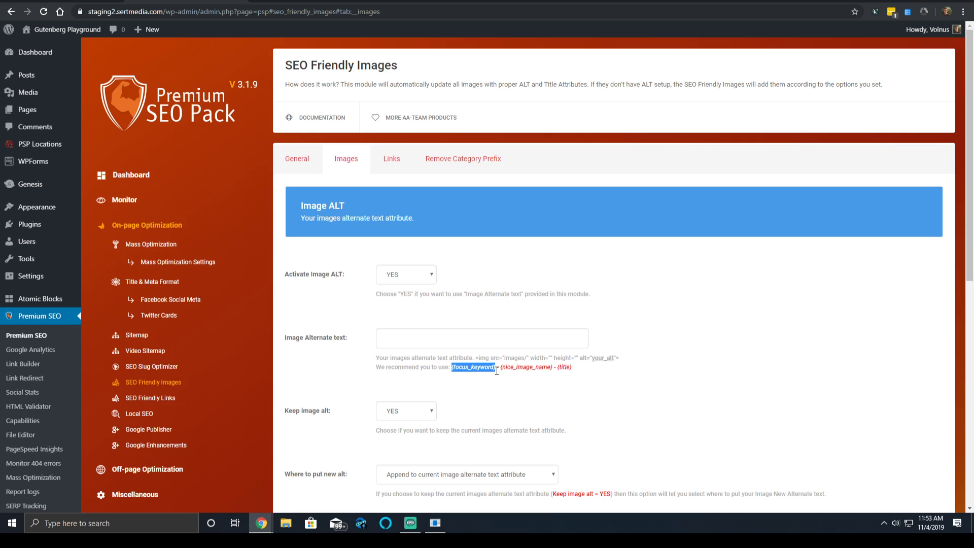
left_click(499, 335)
type("(author_description)")
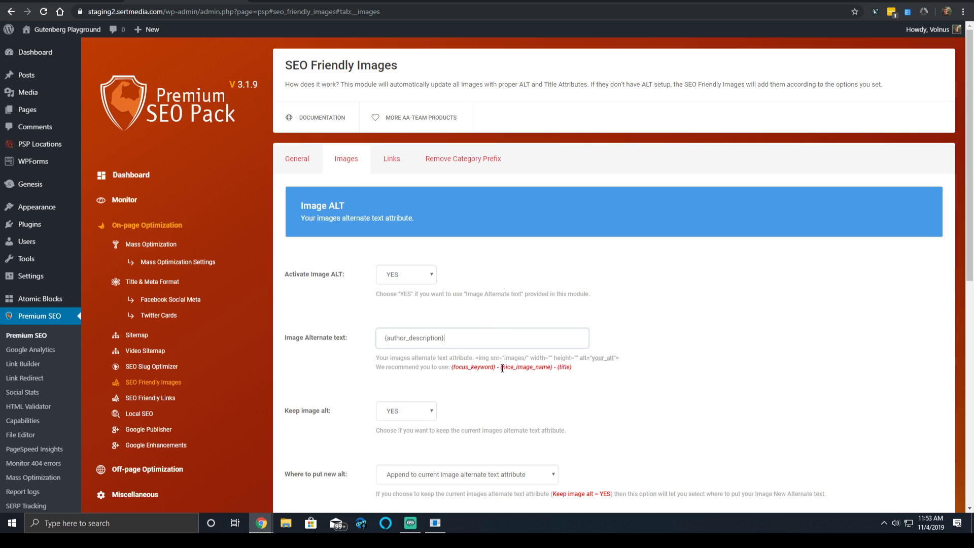
left_click_drag(501, 366, 554, 370)
key("ctrl+c")
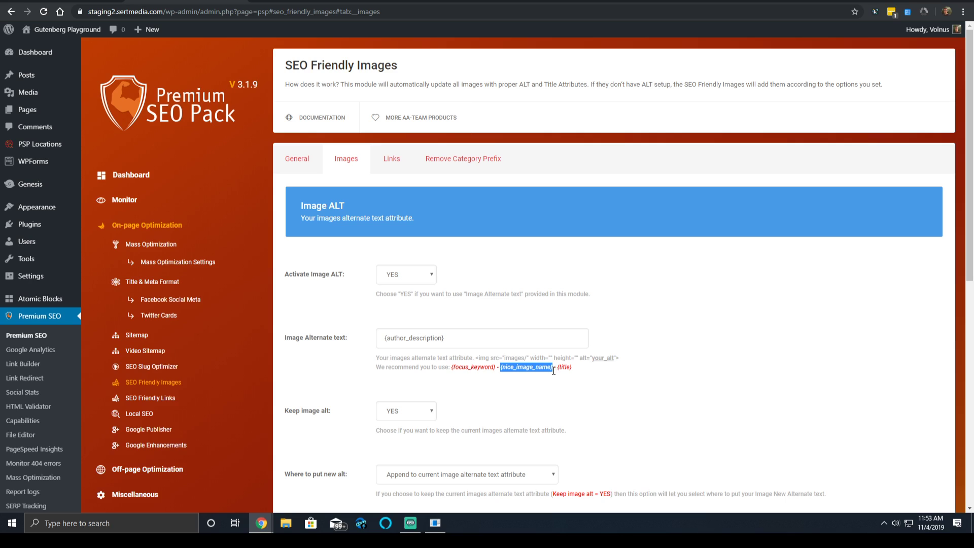
left_click(510, 337)
key("ctrl+v")
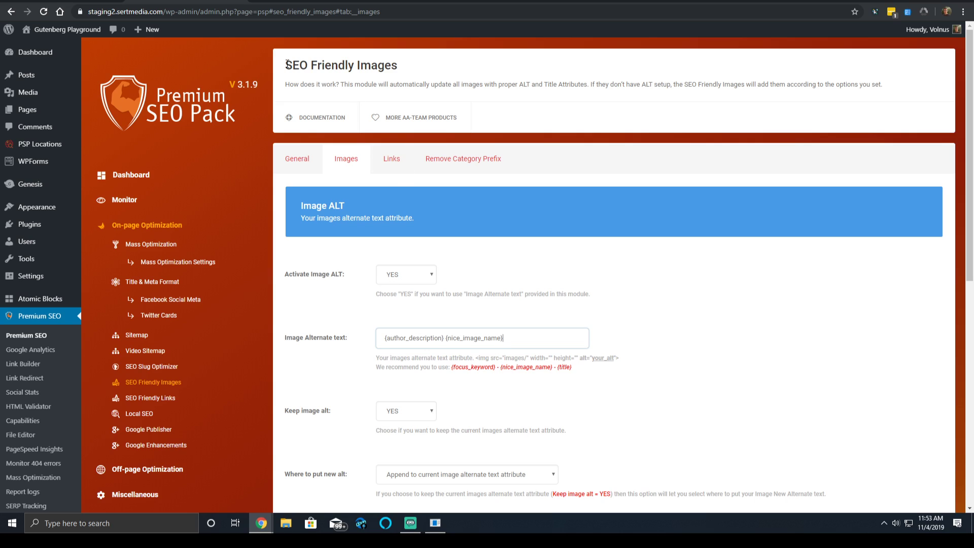
Clear the Image Alternate text and check the placement choices for the new alt text
triple_click(406, 331)
key("BackSpace")
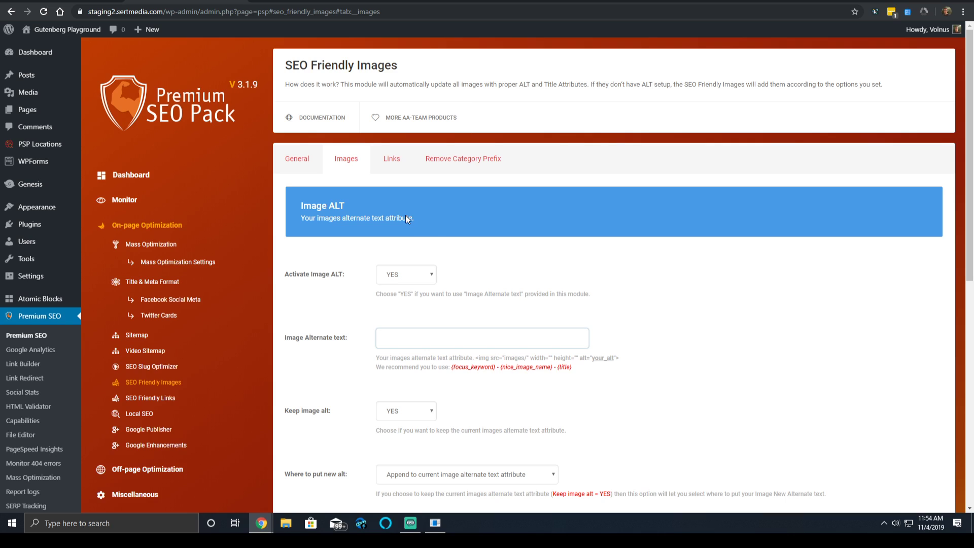
scroll(390, 366, "down", 2)
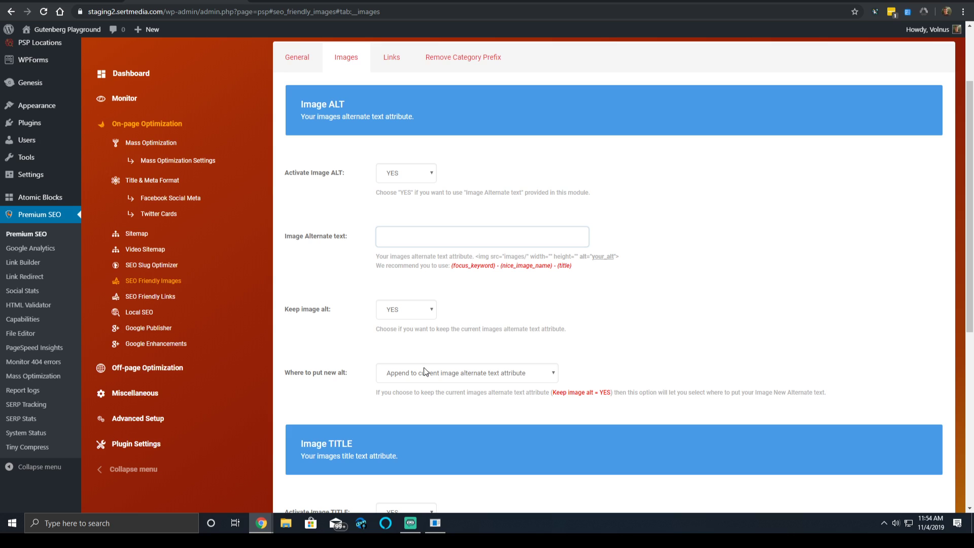
left_click(424, 368)
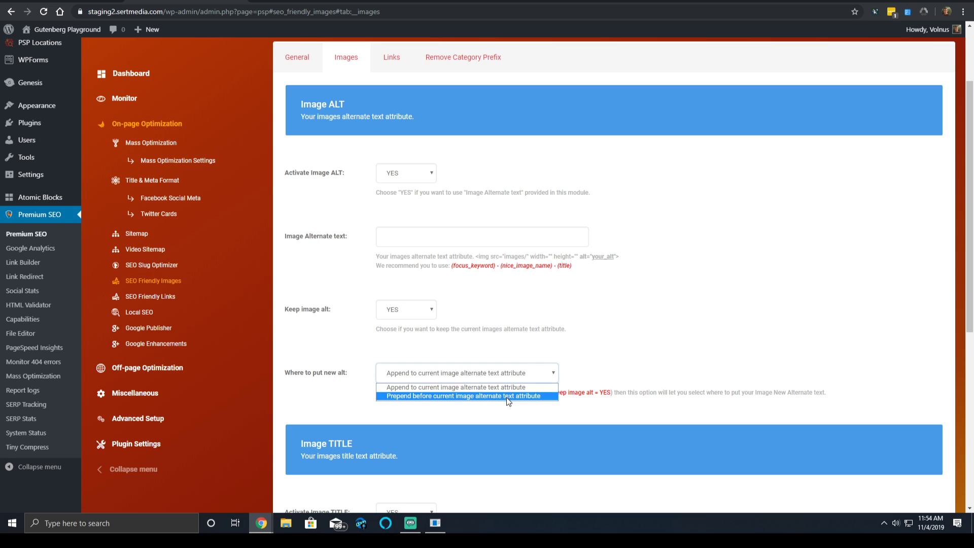
left_click(646, 345)
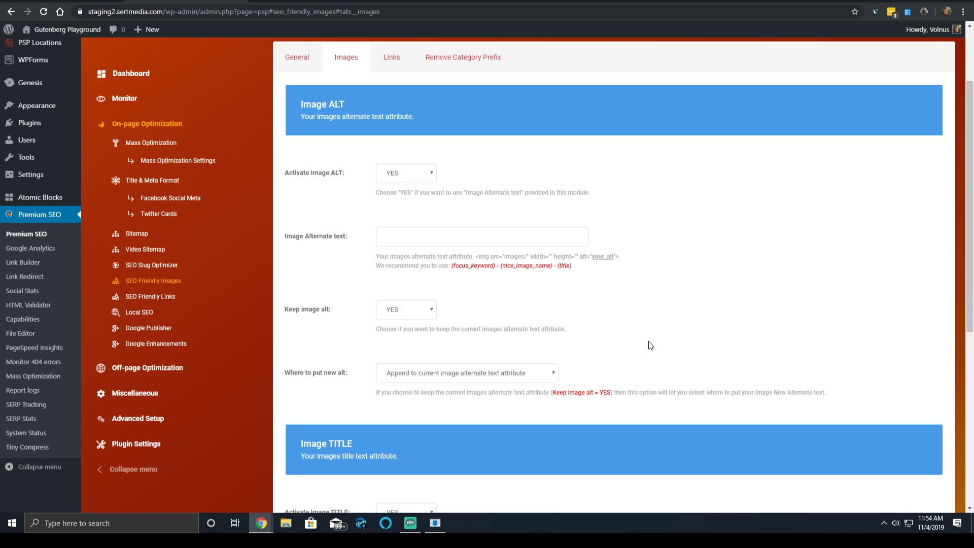
Check the available choices for the Keep image alt option
left_click_drag(600, 308, 605, 345)
left_click(597, 358)
left_click_drag(326, 318, 311, 322)
left_click(310, 318)
left_click(385, 307)
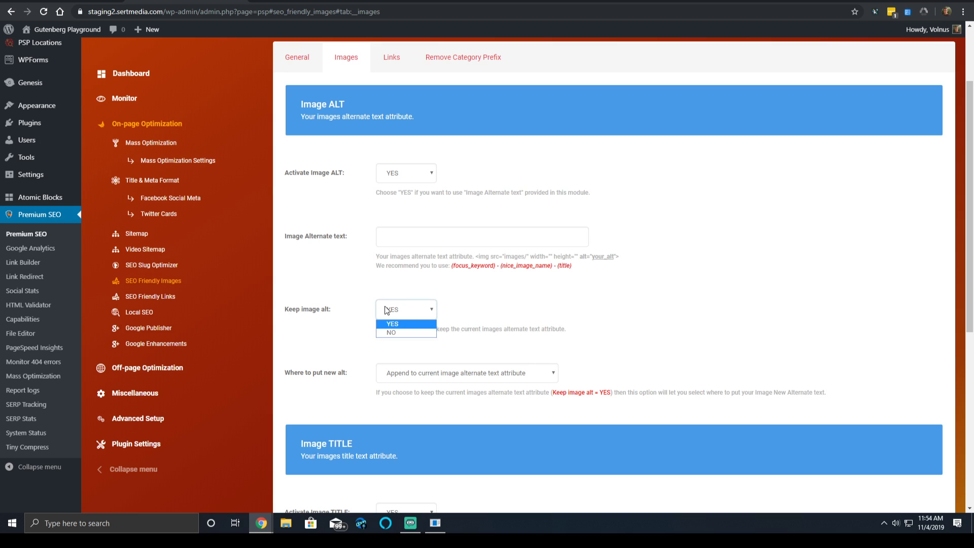
left_click(385, 314)
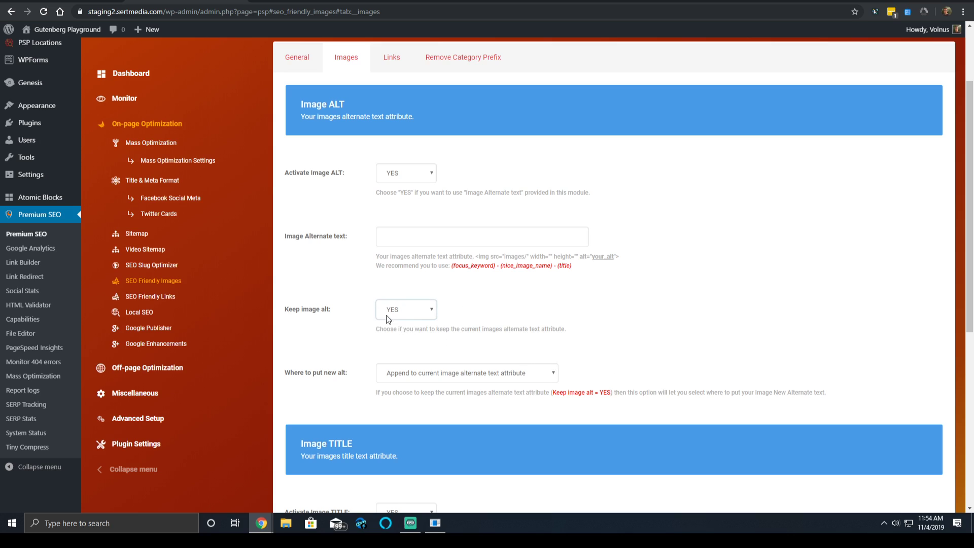
Set the Image Alternate text to "{title}"
left_click(449, 243)
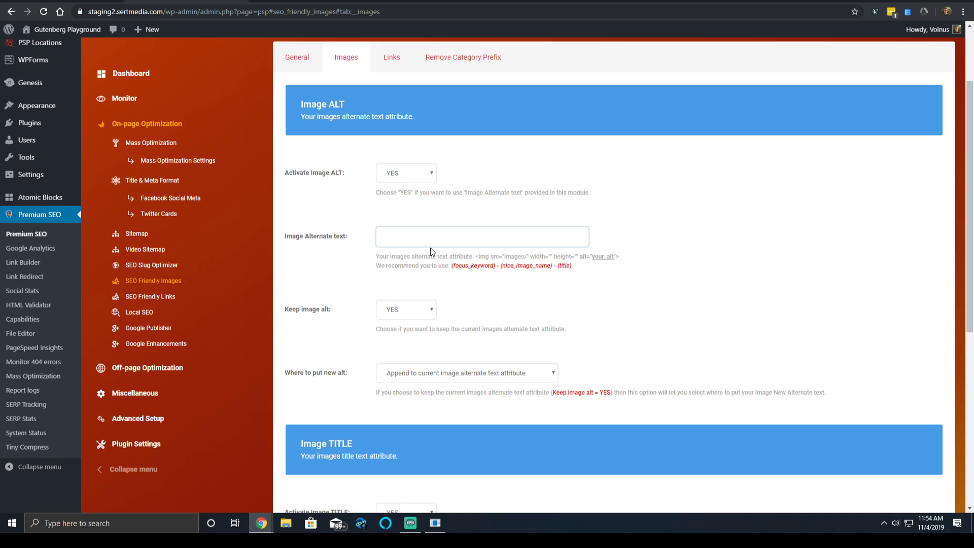
type("{focus")
key("BackSpace")
key("BackSpace")
key("BackSpace")
key("BackSpace")
key("BackSpace")
type("title}")
Set the Image Title text to "{title}" and save the settings
scroll(358, 325, "down", 6)
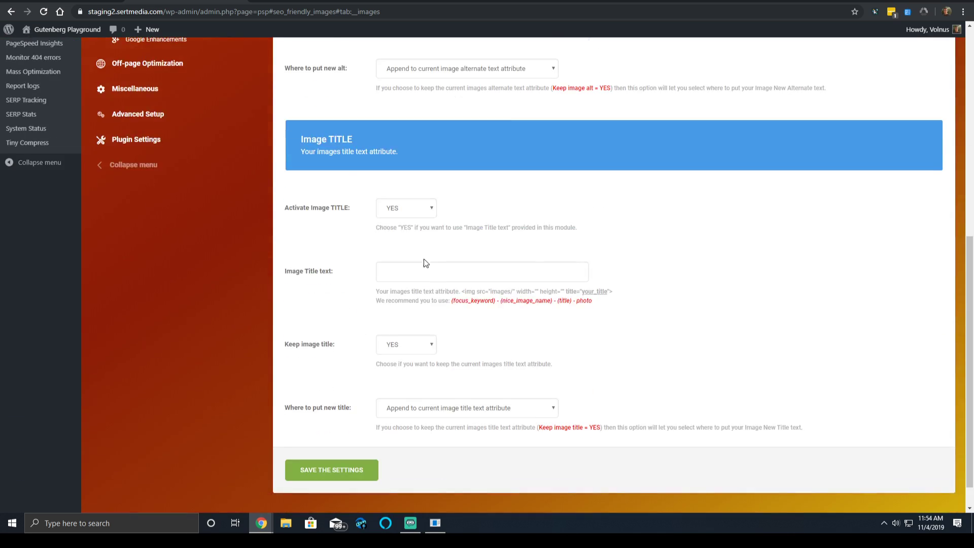
scroll(480, 244, "up", 3)
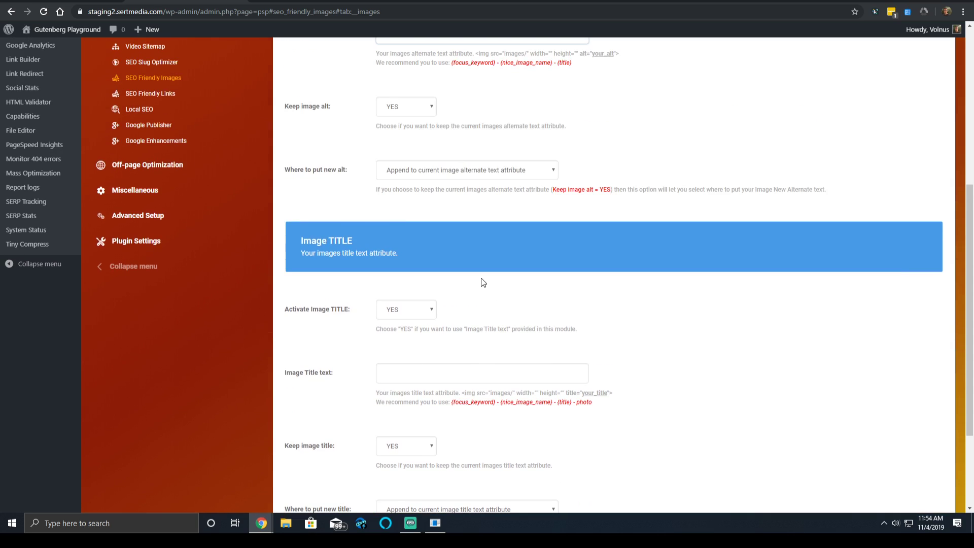
scroll(480, 288, "down", 4)
left_click(451, 246)
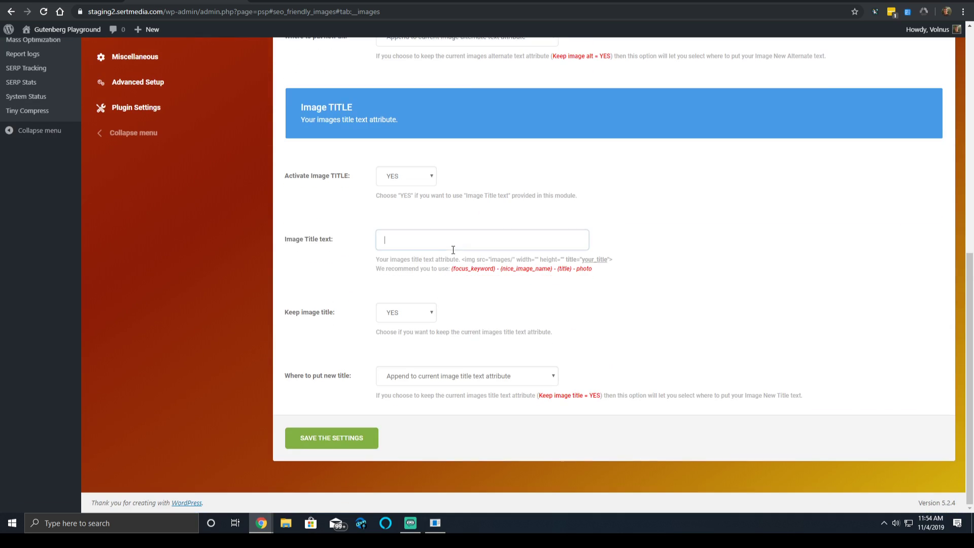
type("{title}")
left_click(326, 437)
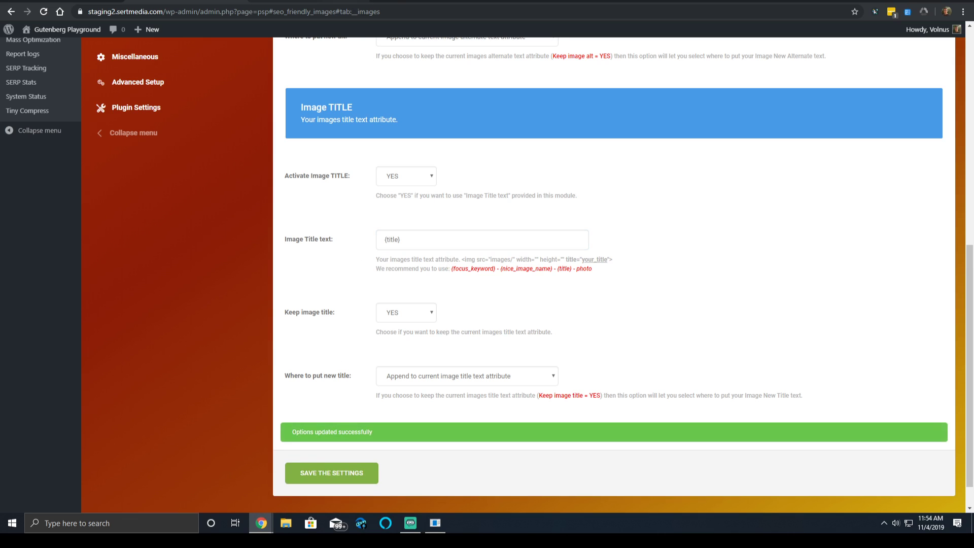
Inspect the guitar photo on the site's homepage and reload the page to check its alt and title attributes and tooltip
key("ctrl+Tab")
key("ctrl+Tab")
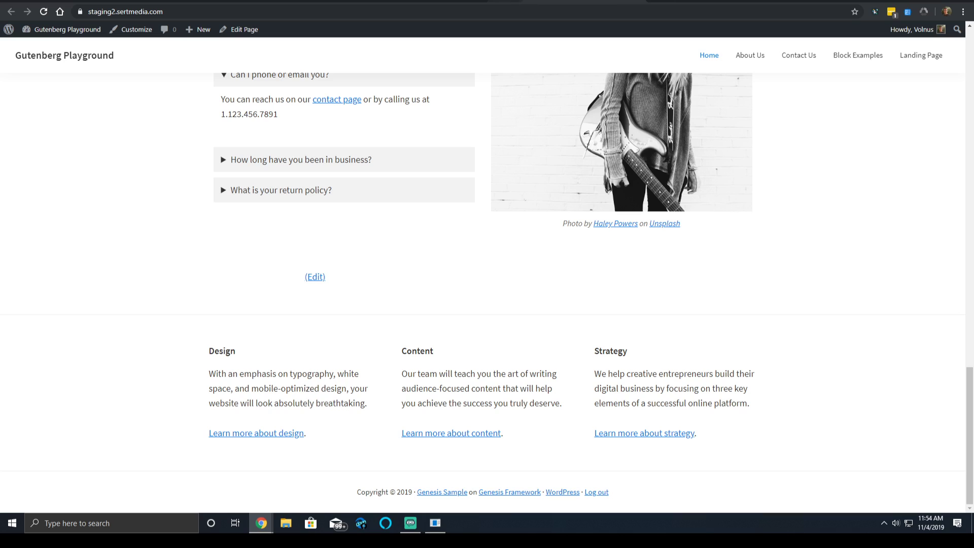
right_click(629, 162)
left_click(679, 259)
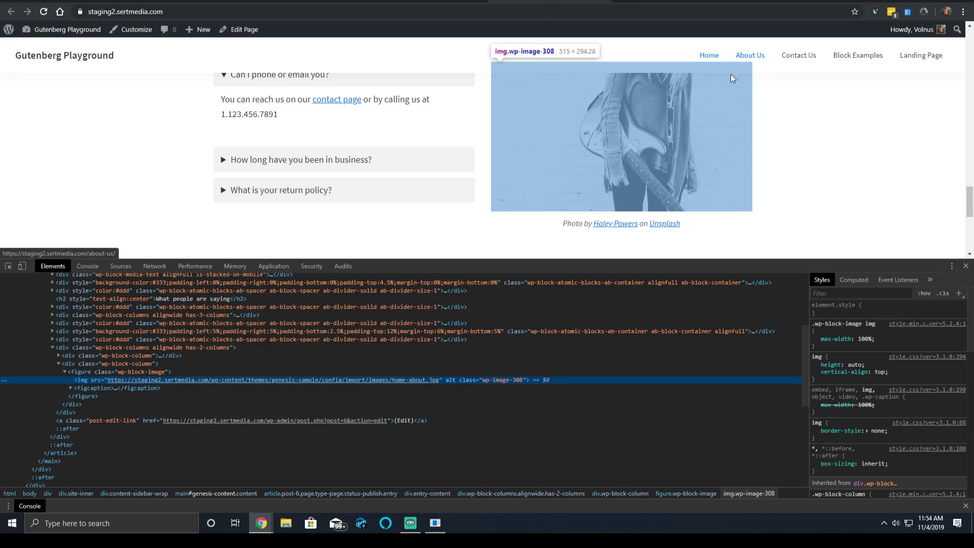
key("F5")
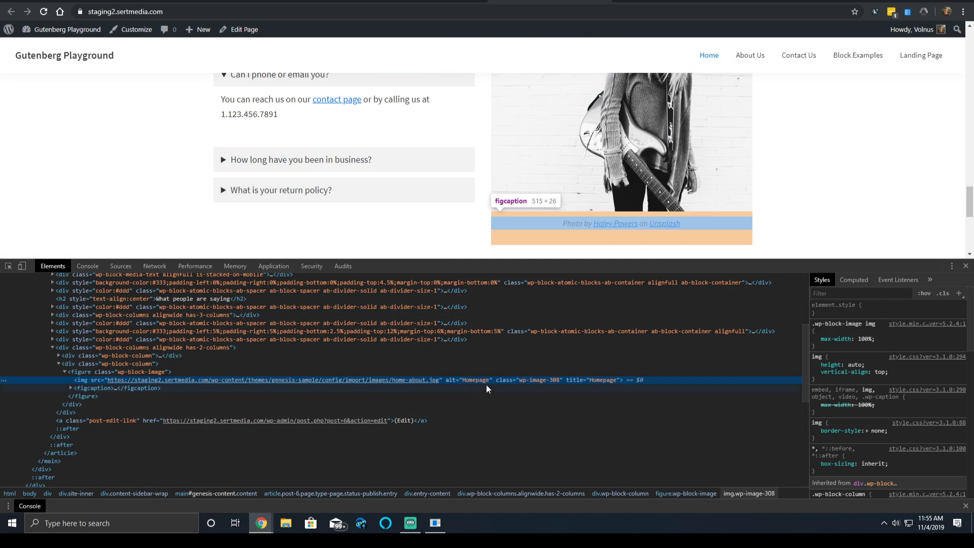
mouse_move(644, 159)
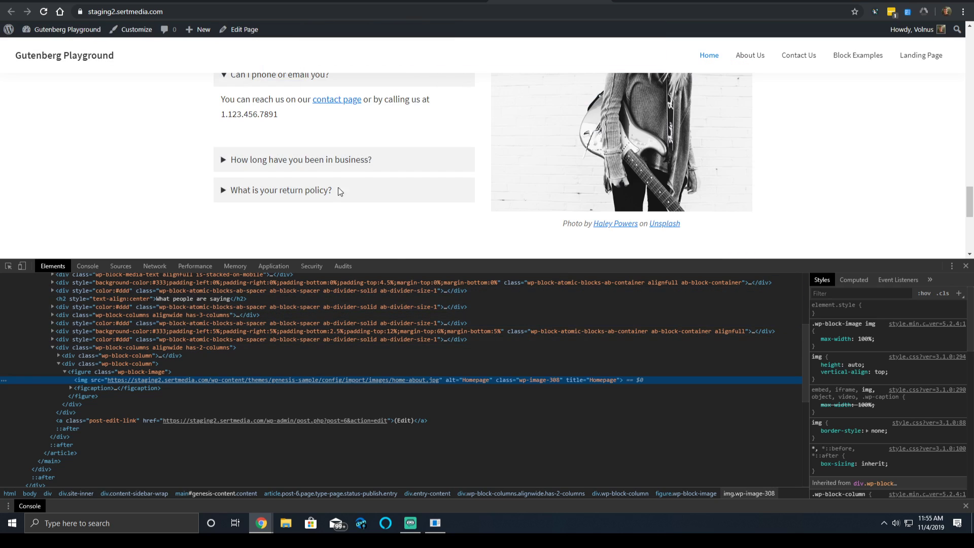
scroll(561, 111, "up", 2)
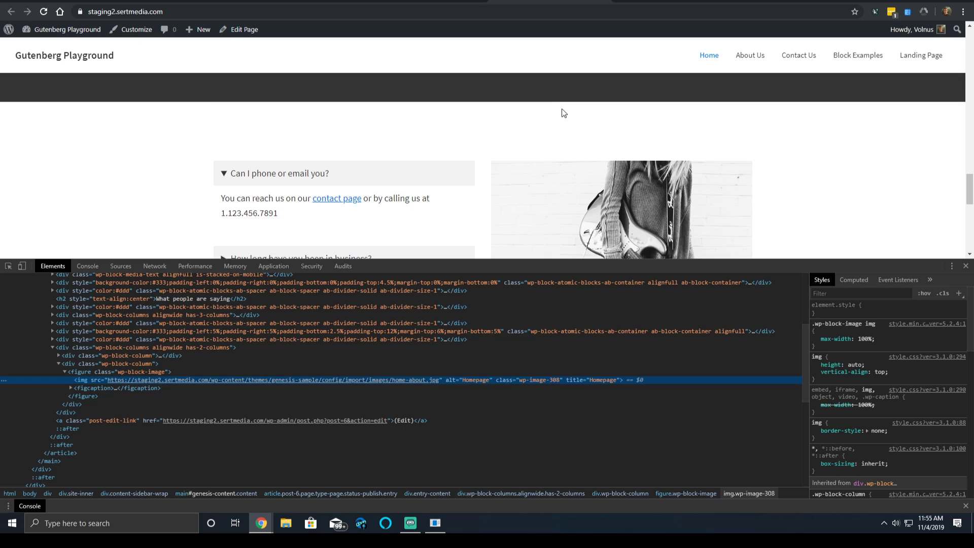
scroll(476, 278, "down", 1)
scroll(541, 123, "down", 2)
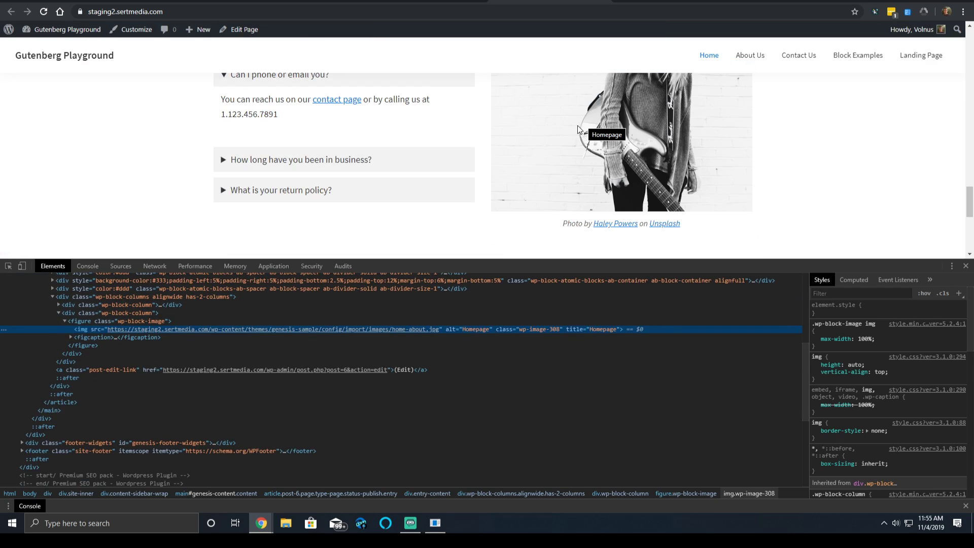
Return to the SEO Friendly Images settings and review the Link TITLE options
left_click(214, 3)
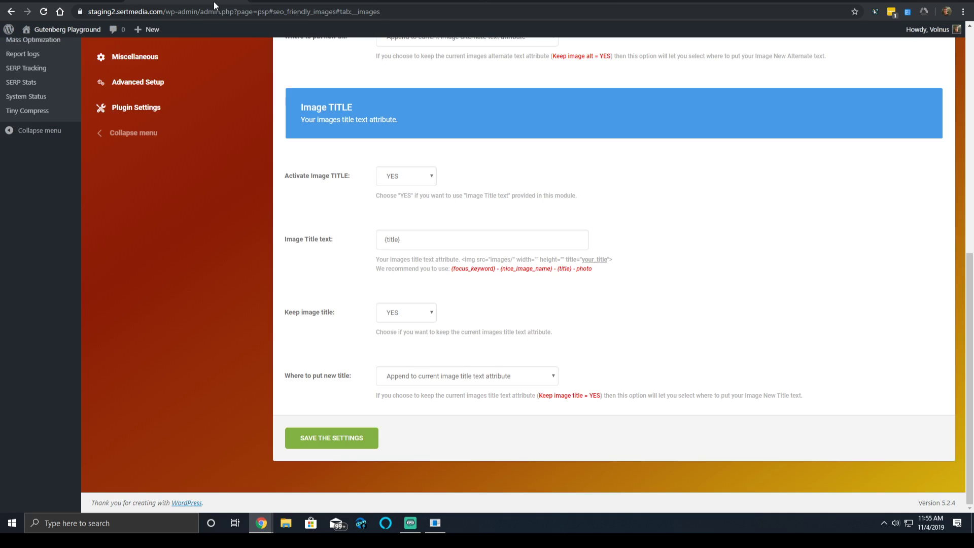
scroll(495, 326, "up", 10)
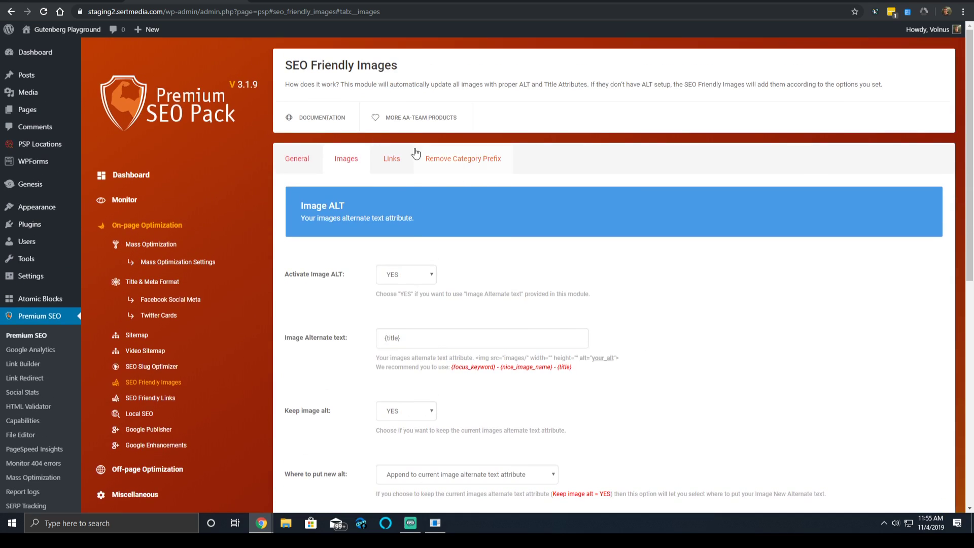
left_click(378, 159)
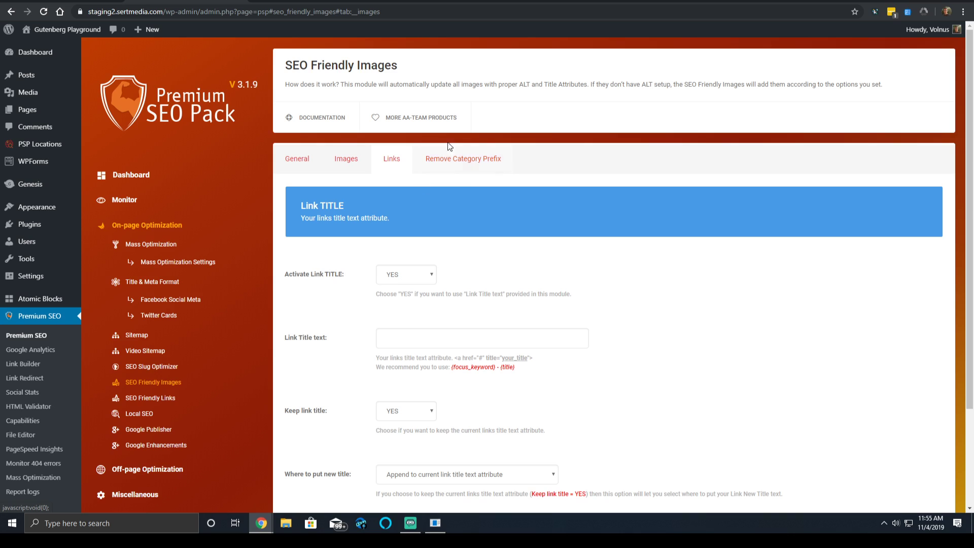
scroll(478, 195, "down", 3)
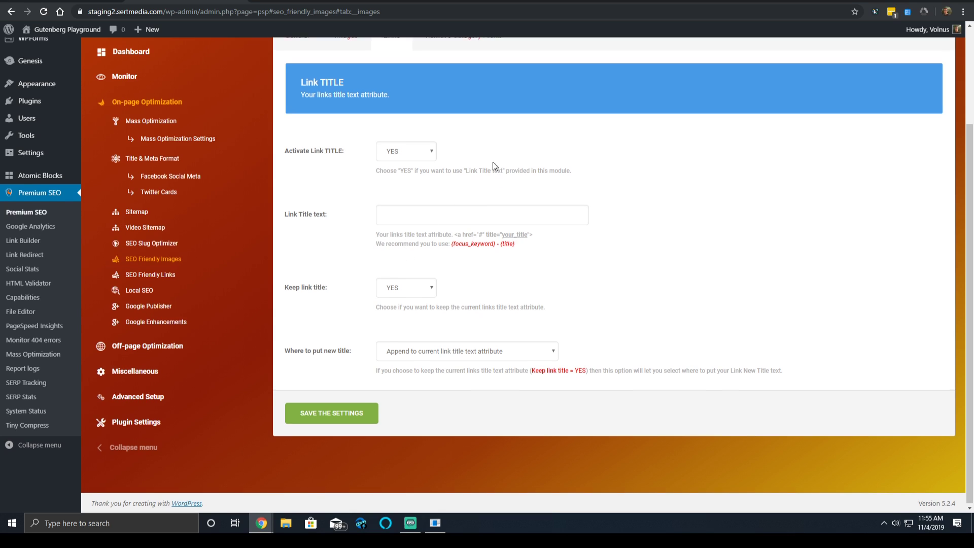
scroll(492, 162, "up", 3)
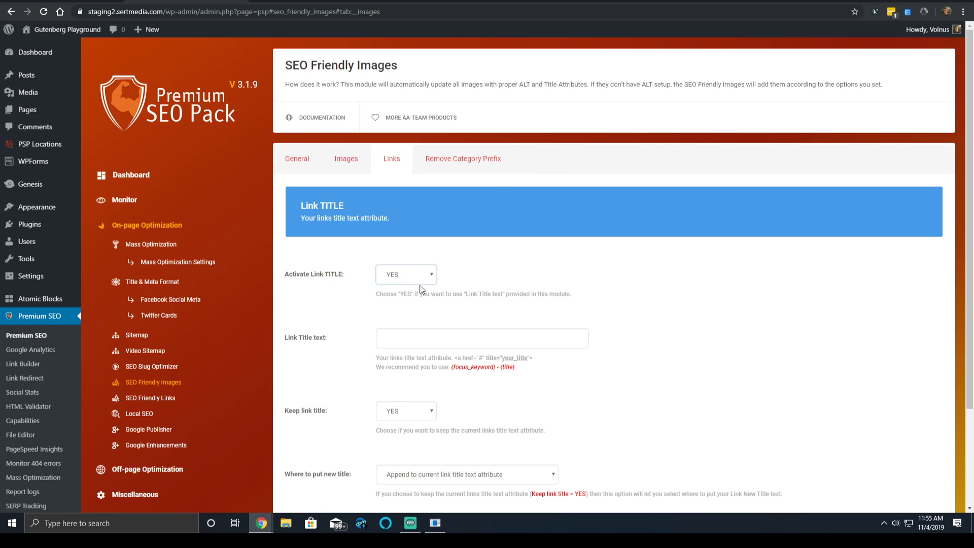
Set Activate Link TITLE to NO and save the settings
left_click(391, 299)
scroll(412, 224, "down", 3)
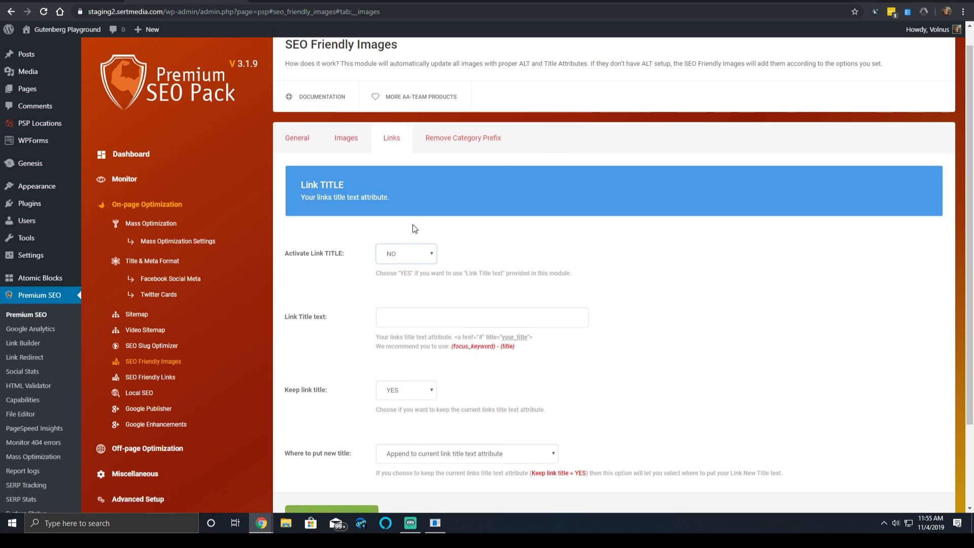
left_click(355, 415)
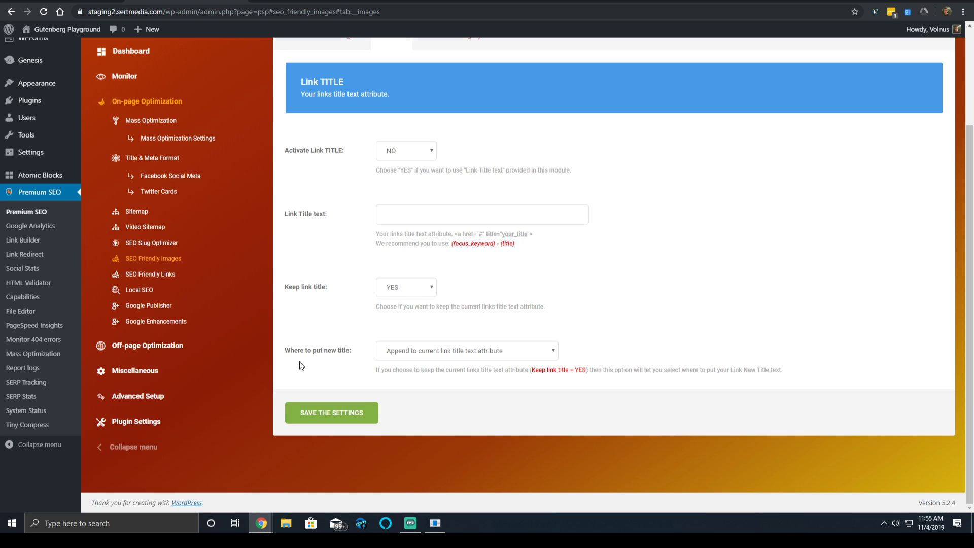
Review the Remove Category Prefix option and the SEO Friendly Links settings
scroll(452, 89, "up", 3)
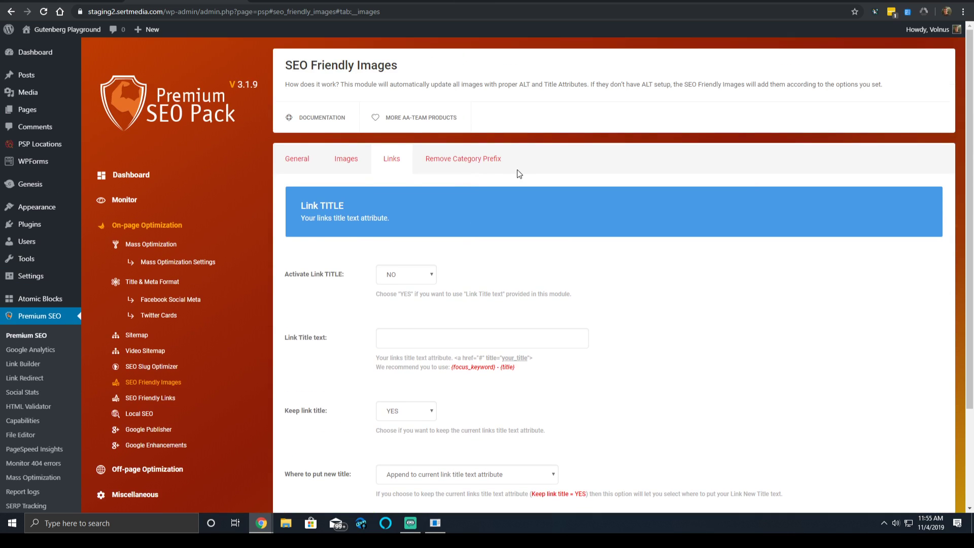
left_click(479, 170)
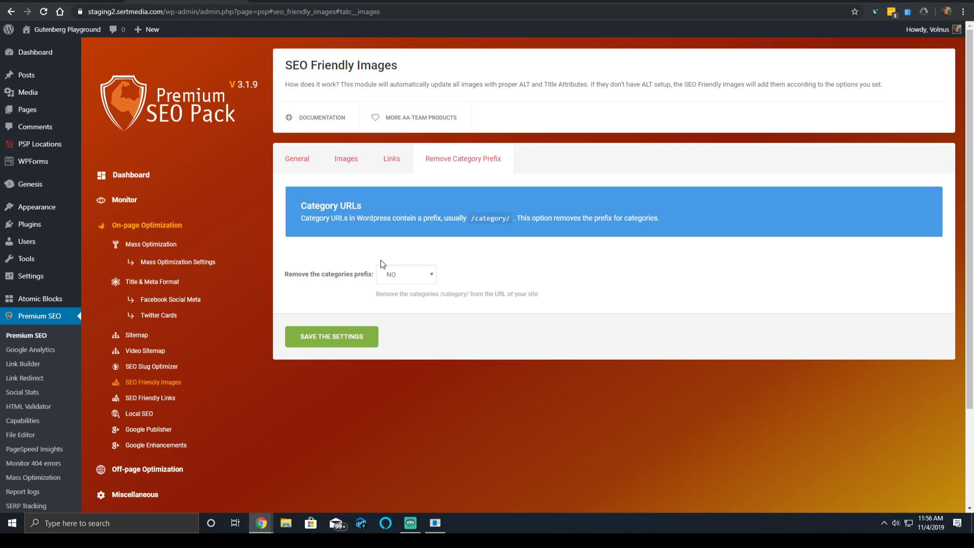
left_click(165, 402)
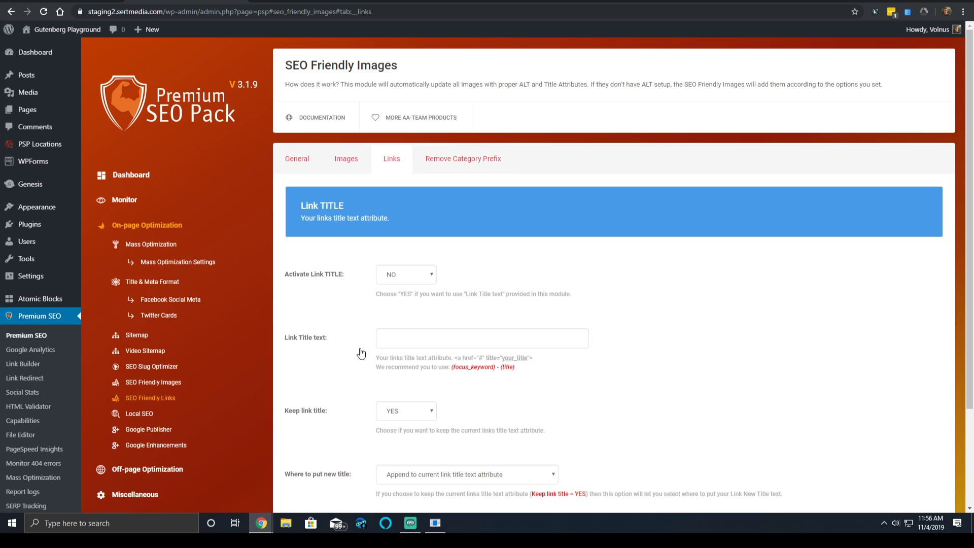
scroll(336, 315, "down", 2)
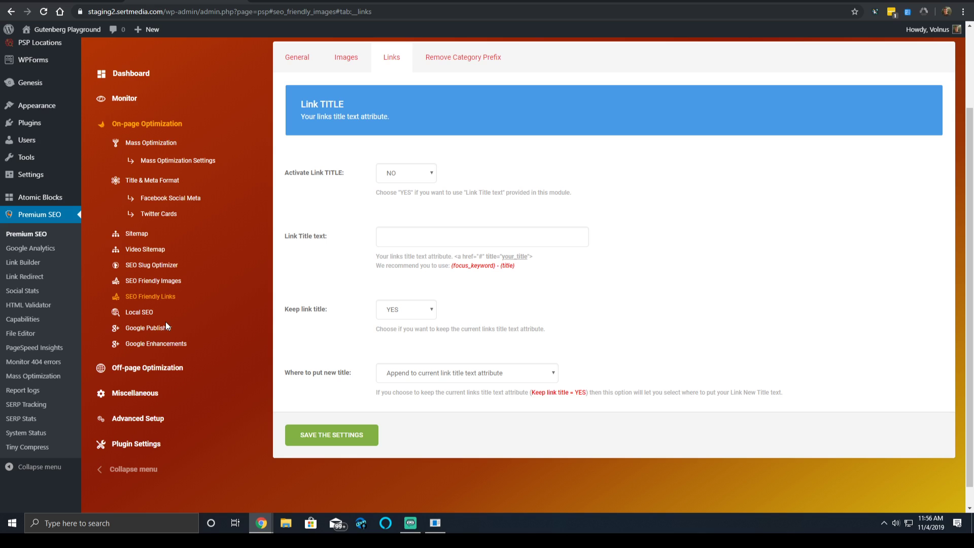
Open the Local SEO settings and change the location pages' slug to "locations"
left_click(144, 313)
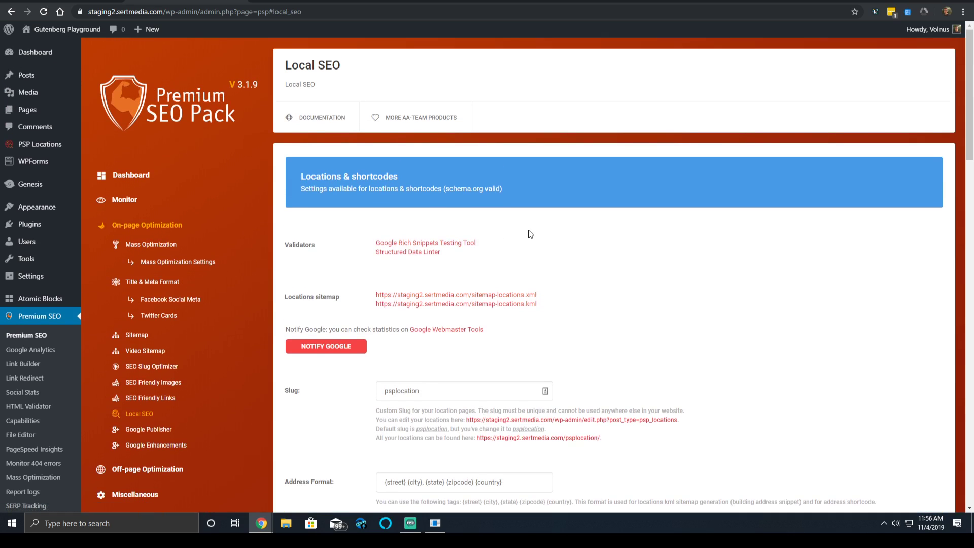
scroll(528, 230, "down", 1)
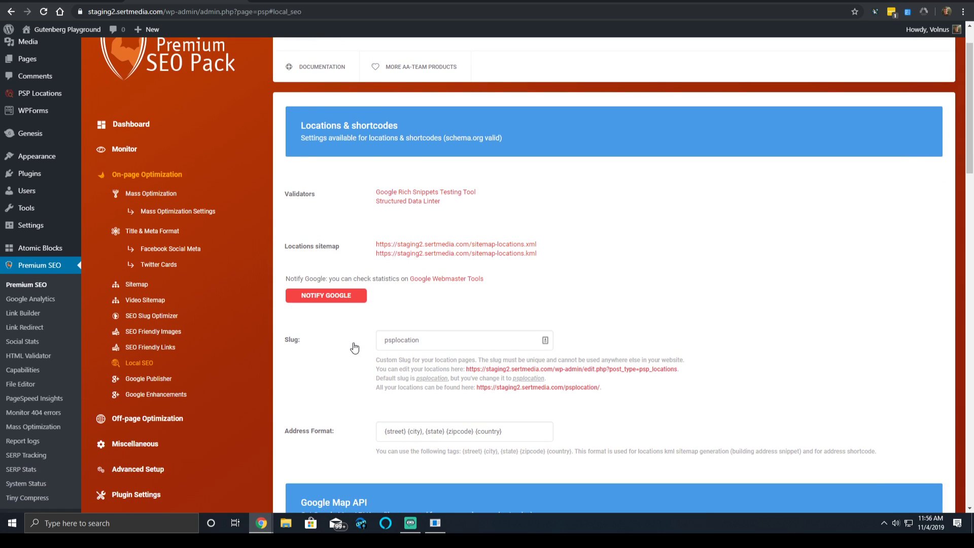
mouse_move(25, 96)
left_click_drag(395, 340, 341, 341)
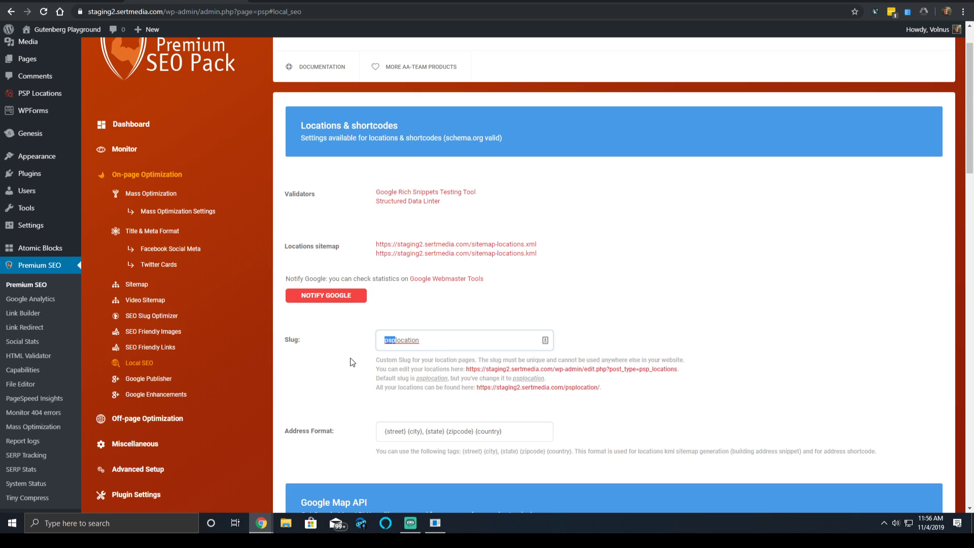
key("BackSpace")
key("End")
type("s")
Examine the Google Map API key fields and the instructions for creating and restricting the keys
scroll(500, 376, "down", 1)
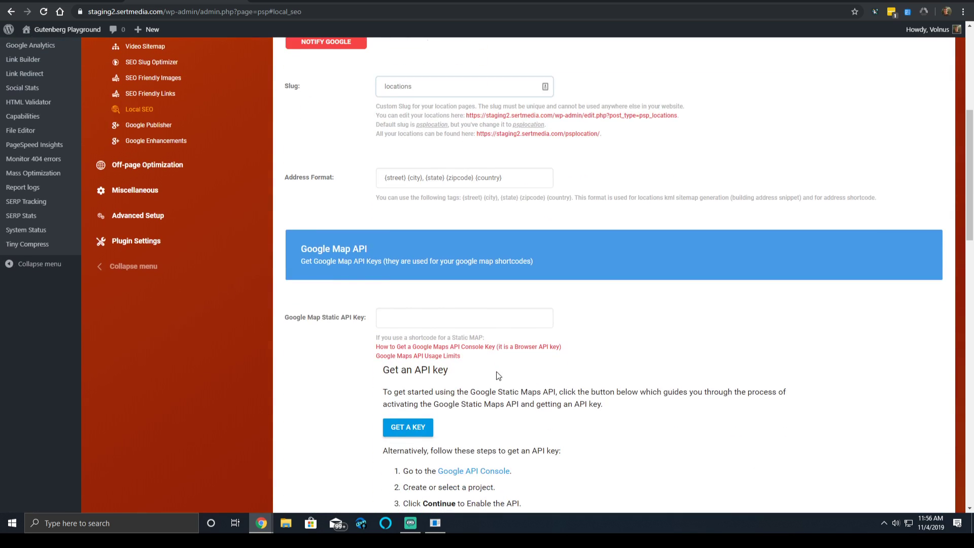
scroll(496, 371, "down", 4)
scroll(481, 355, "down", 10)
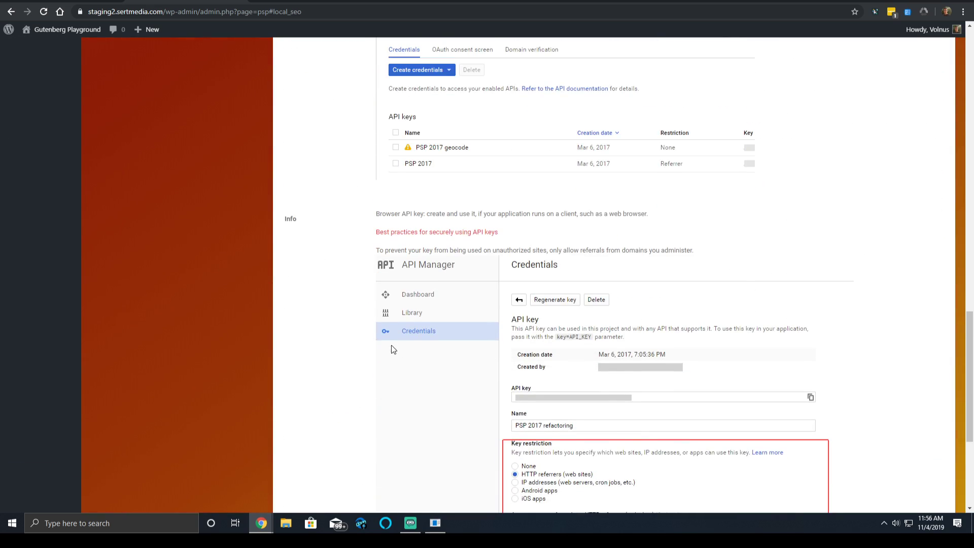
scroll(391, 350, "up", 6)
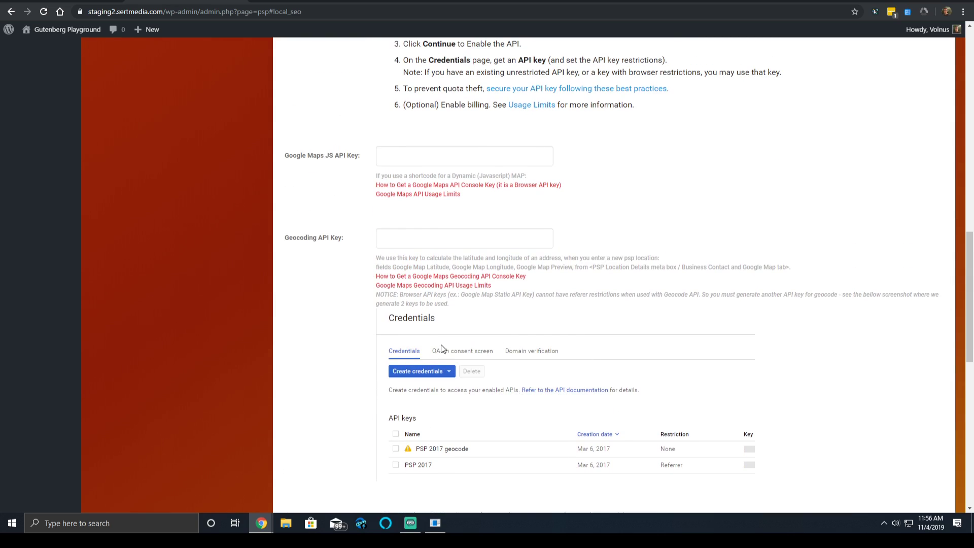
scroll(440, 345, "down", 10)
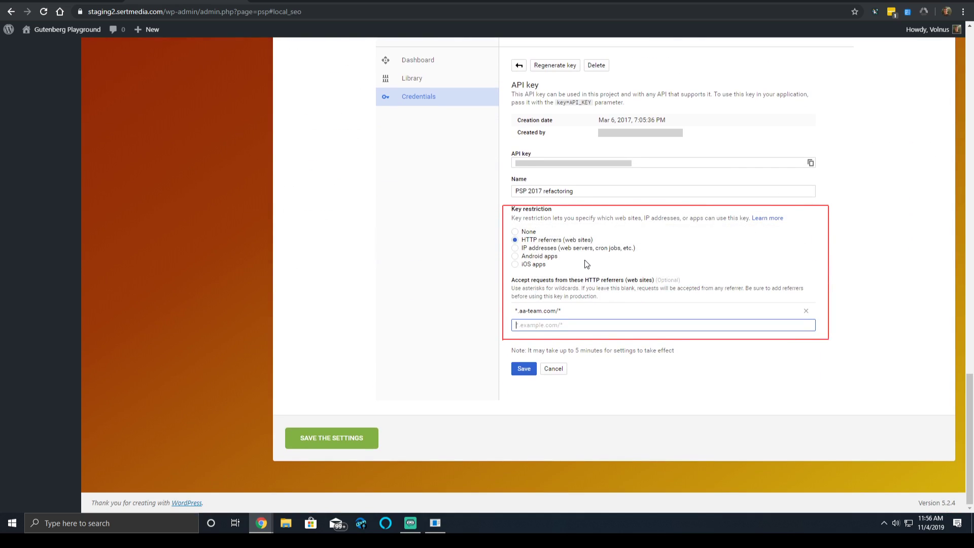
Open the Google Publisher settings to view the Google+ profile URL, location and visibility options
scroll(585, 260, "up", 15)
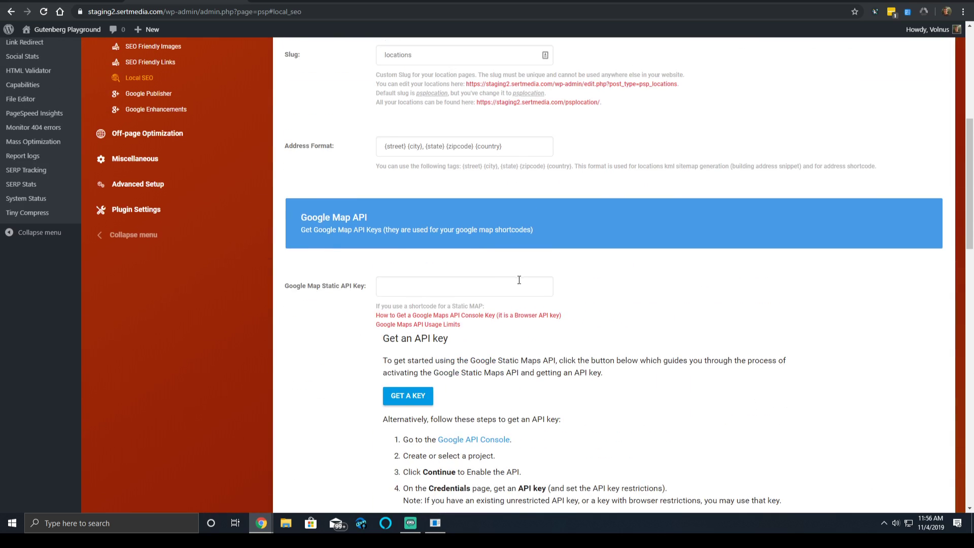
scroll(519, 280, "up", 5)
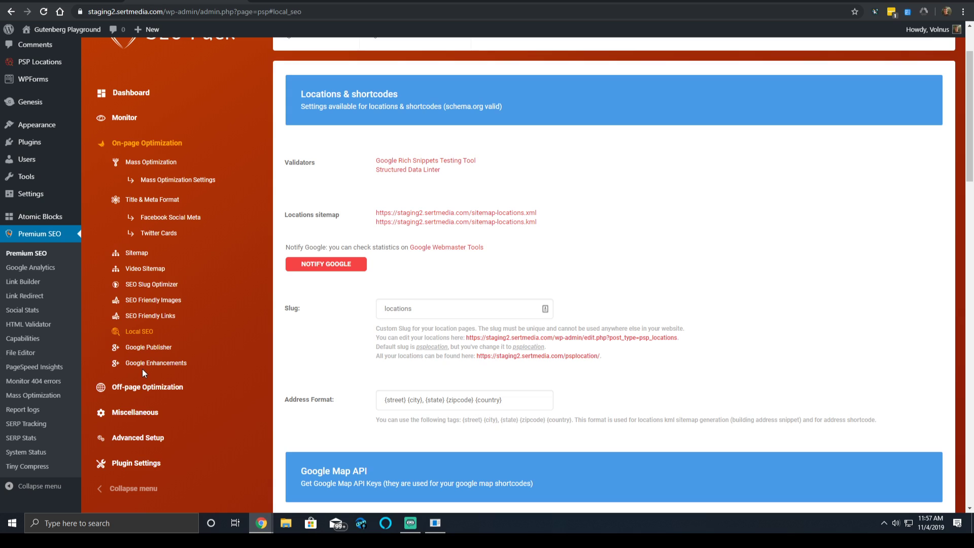
double_click(152, 346)
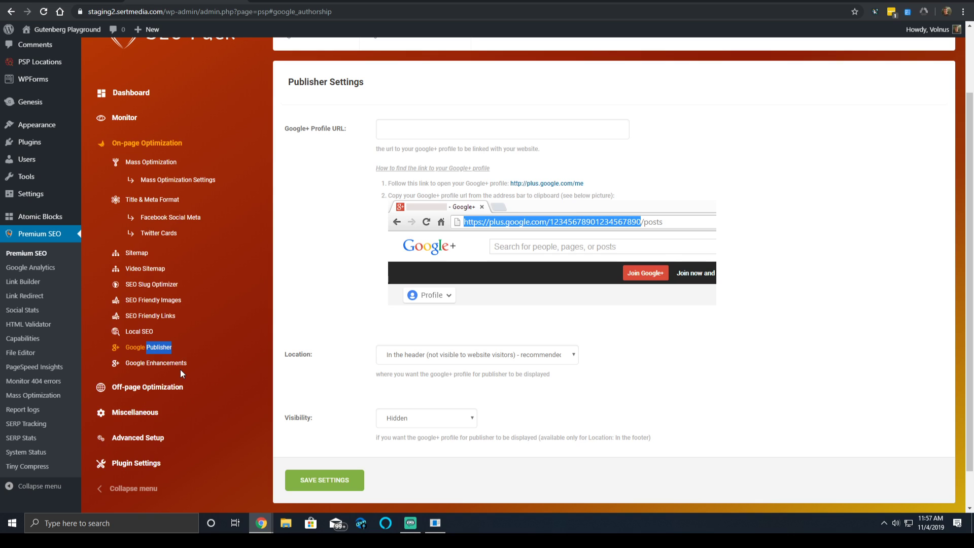
Open the Google Enhancements module and set Sitelinks Searchbox Markup to ON
left_click(166, 370)
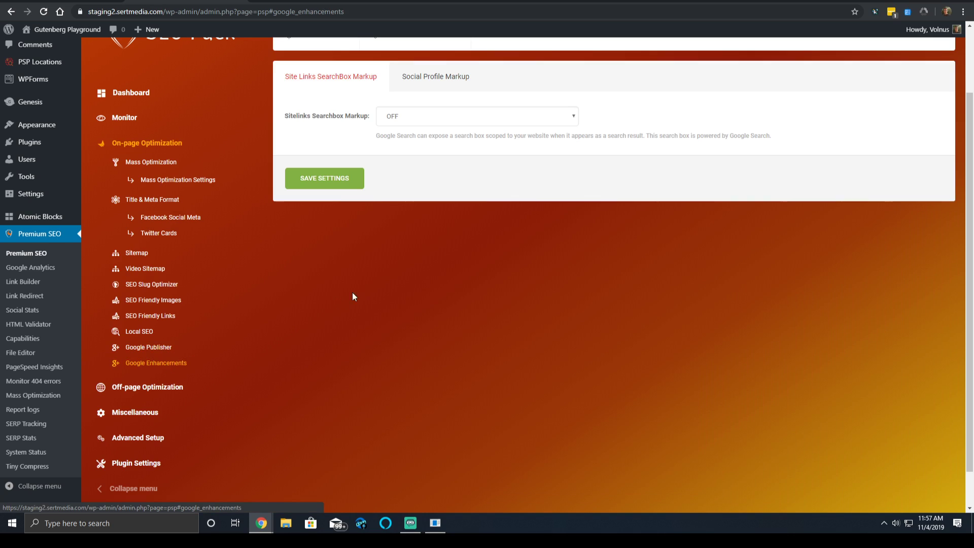
left_click(481, 117)
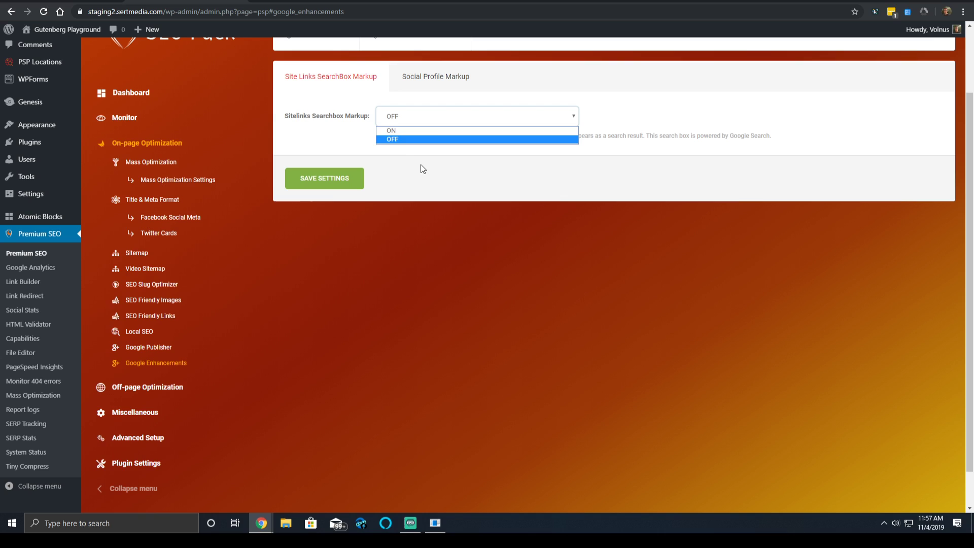
left_click(400, 129)
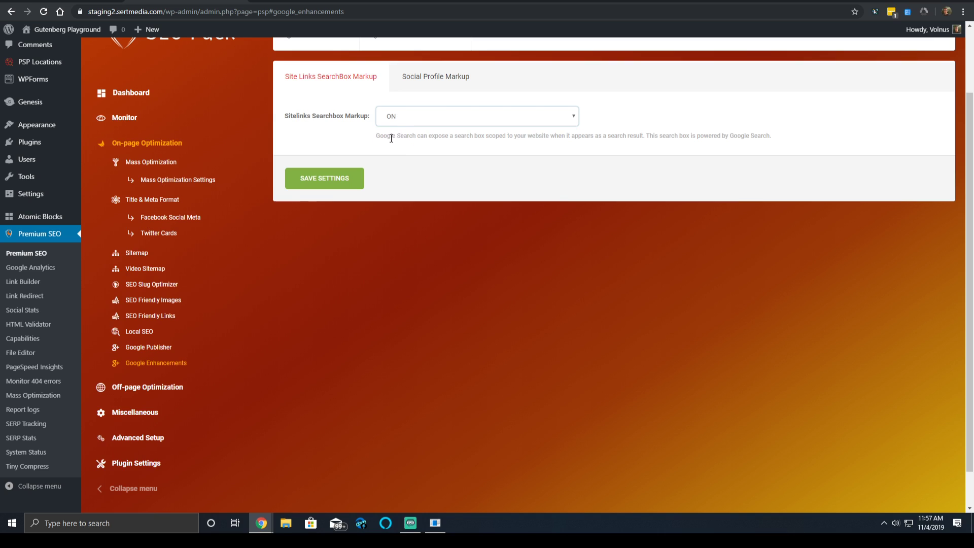
Set the type in the Social Profile Markup settings to Organization
left_click(444, 89)
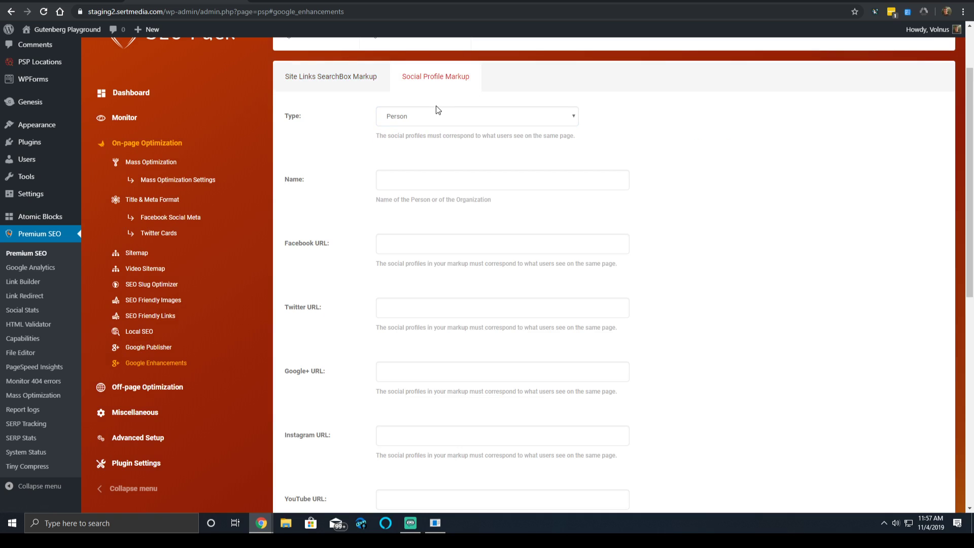
left_click(434, 110)
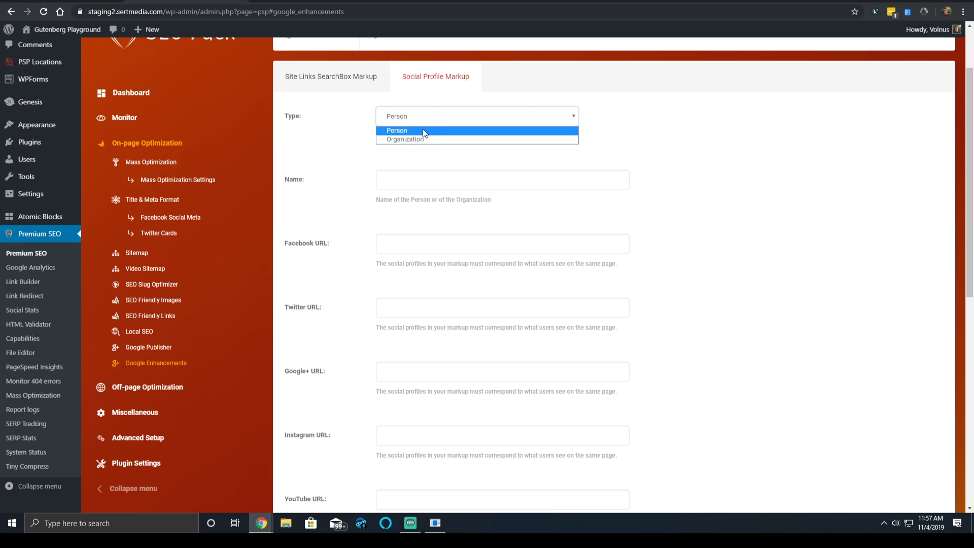
left_click(423, 131)
scroll(418, 178, "down", 8)
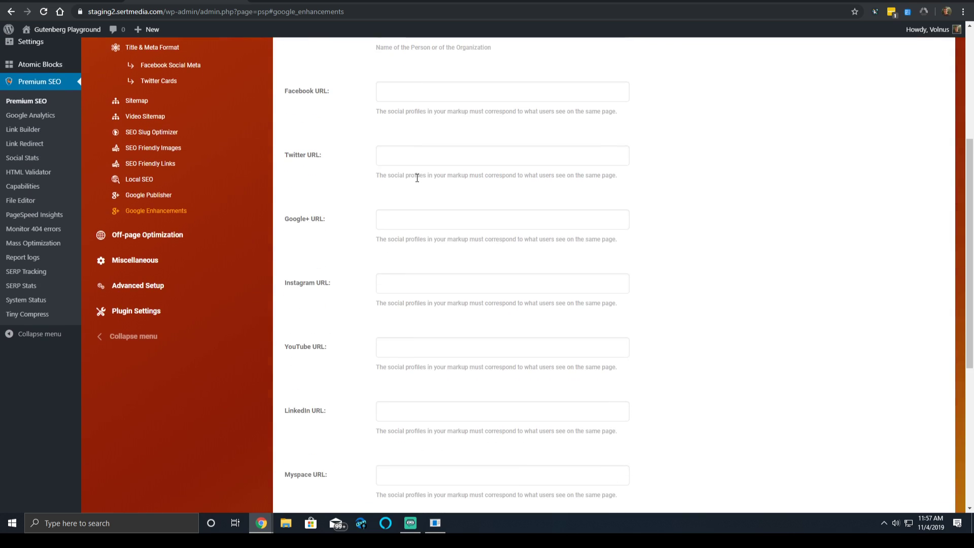
scroll(652, 276, "up", 15)
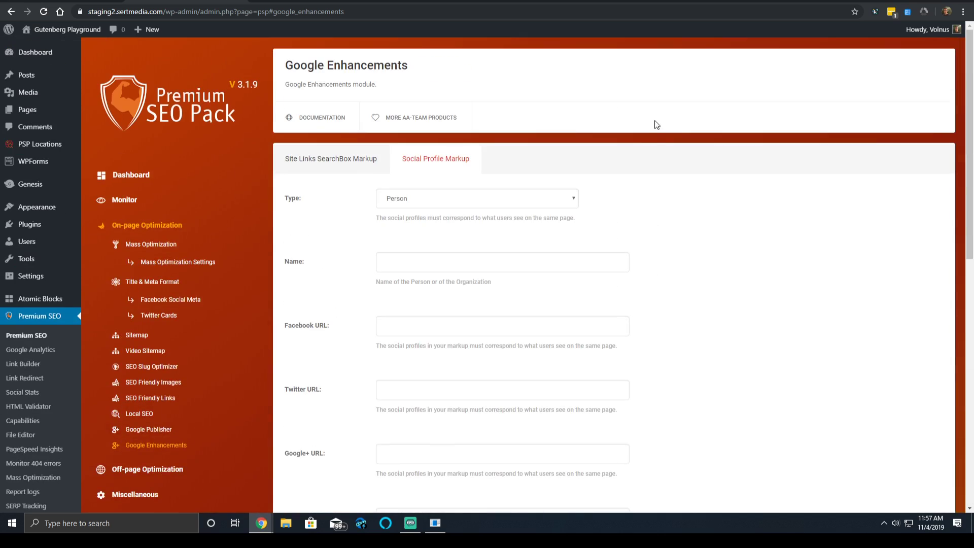
left_click(486, 194)
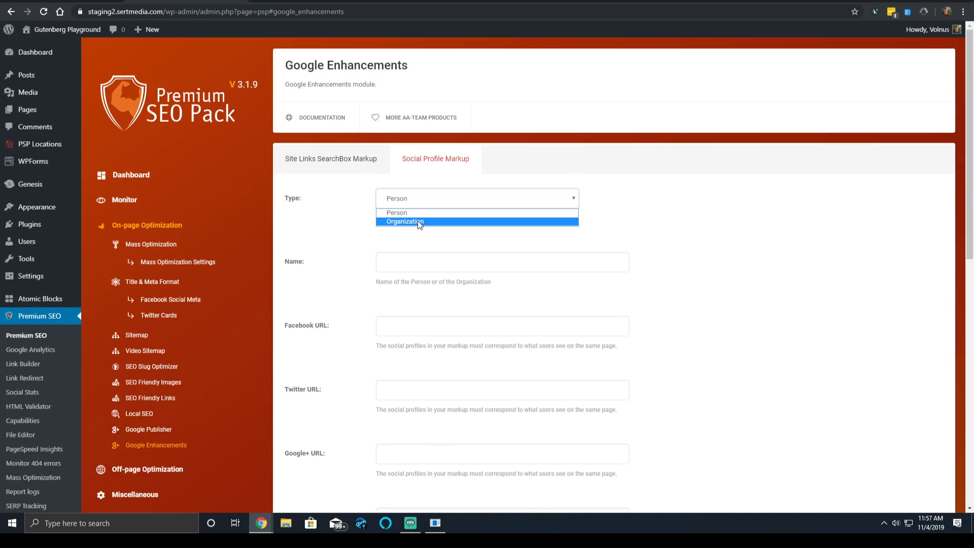
left_click(450, 222)
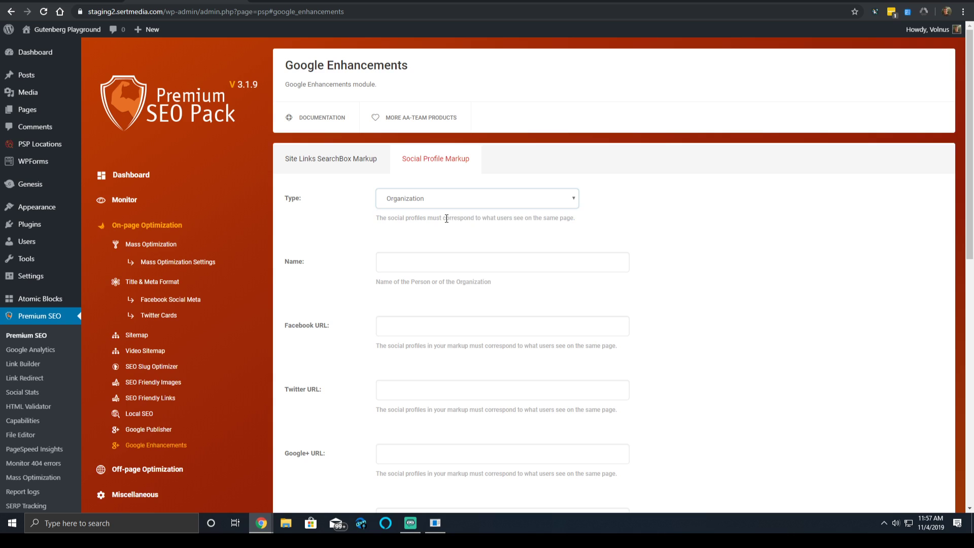
left_click(455, 261)
left_click(688, 233)
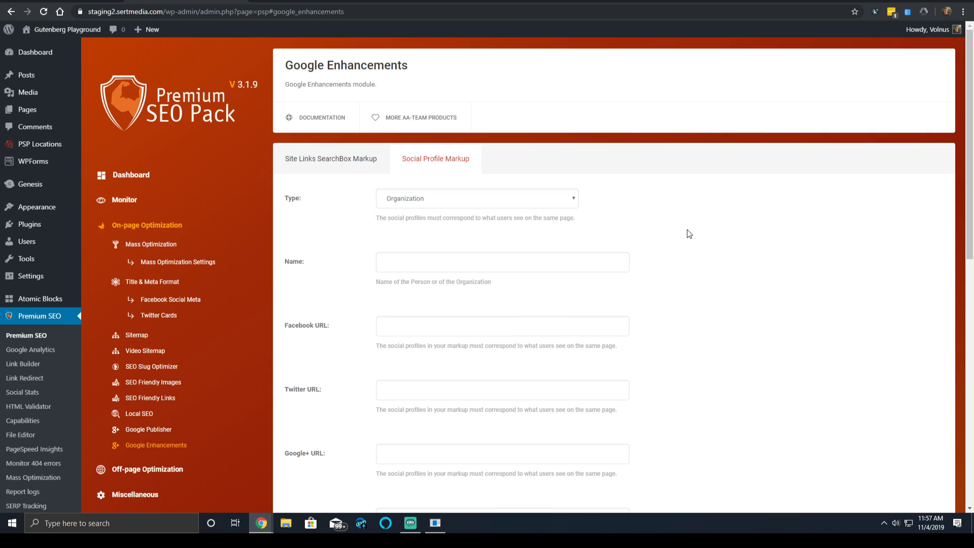
Review the social profile URL fields from Facebook to Tumblr and save the Google Enhancements settings
scroll(536, 180, "down", 5)
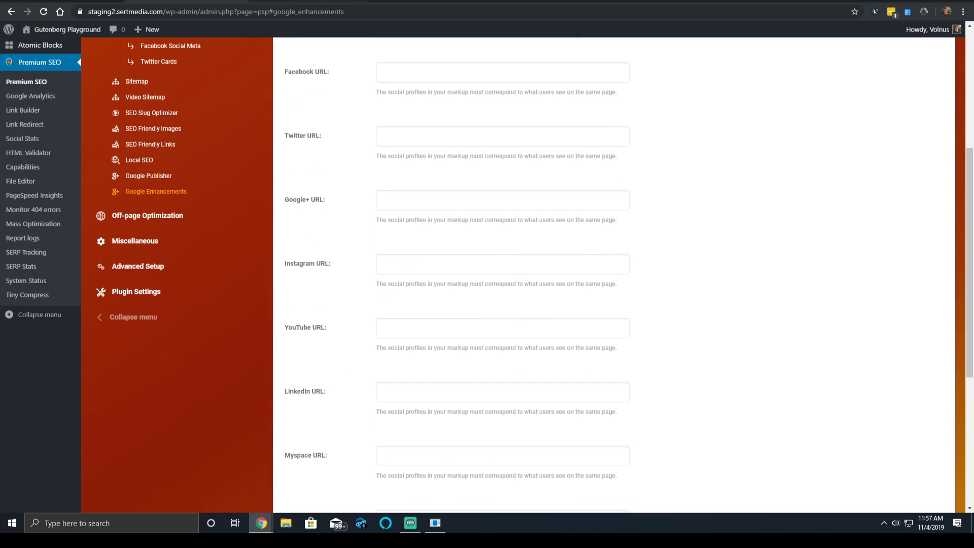
scroll(570, 239, "down", 2)
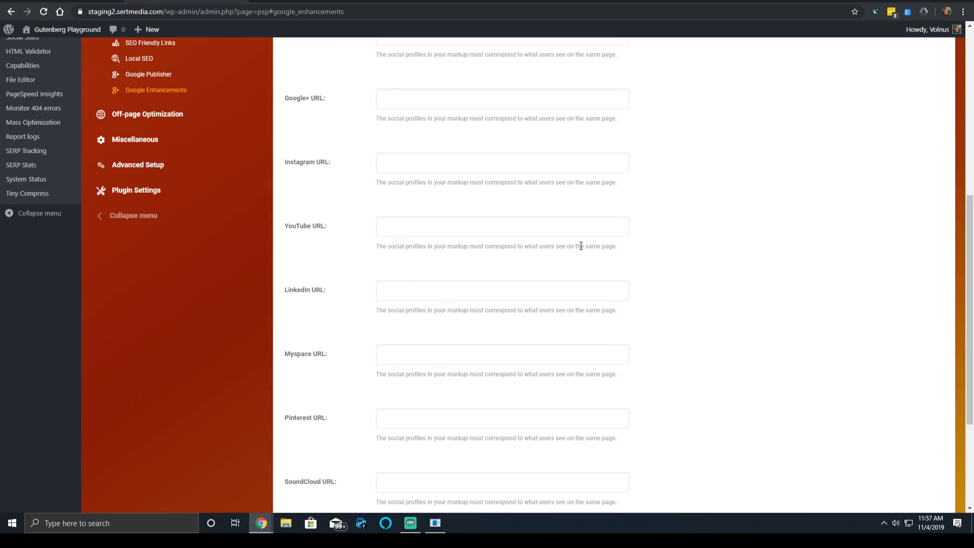
scroll(580, 246, "down", 3)
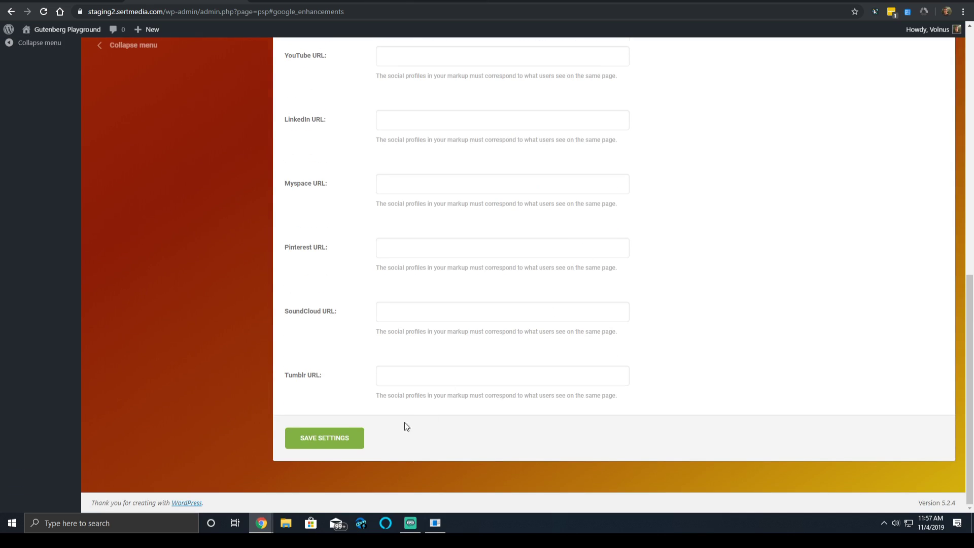
left_click(350, 439)
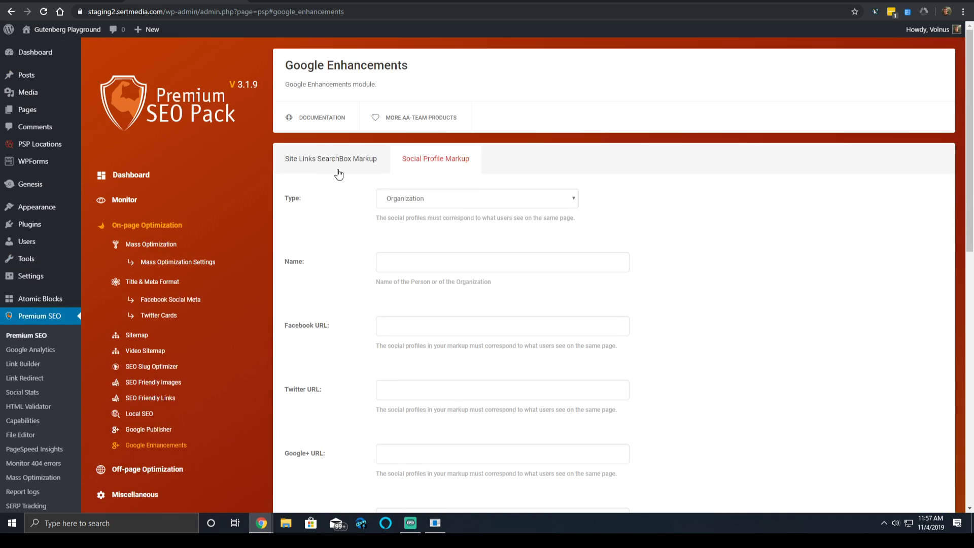
Open the Social Stats page of the Off-page Optimization modules
scroll(231, 311, "down", 2)
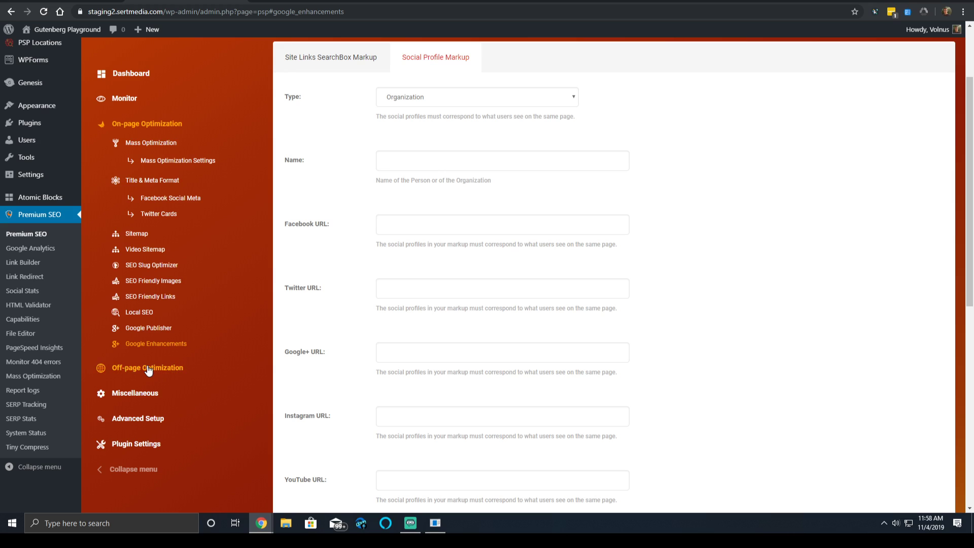
left_click(125, 369)
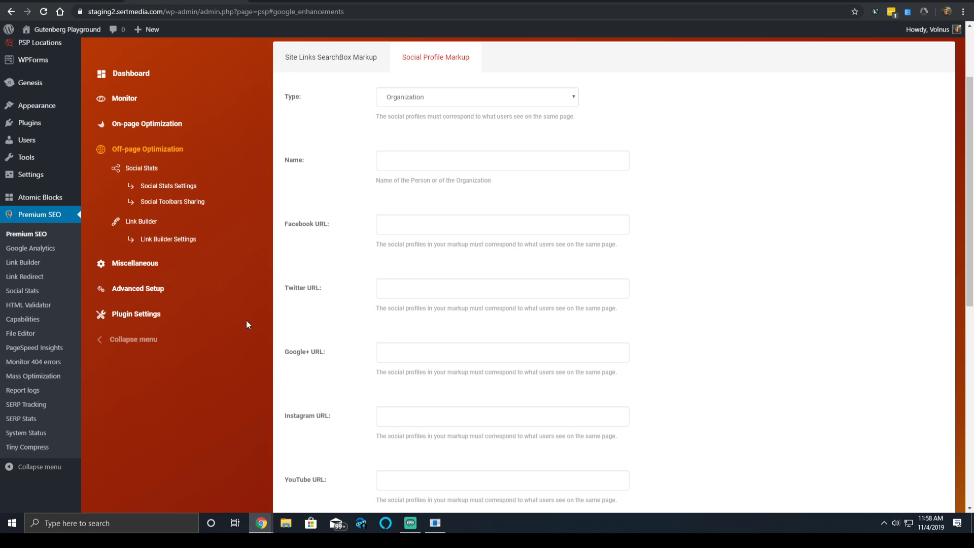
scroll(267, 251, "up", 2)
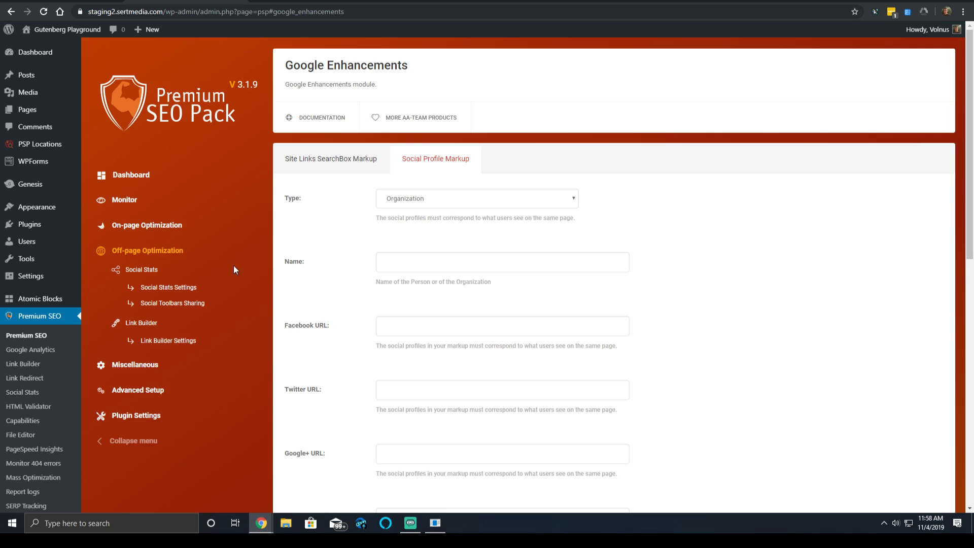
left_click(140, 270)
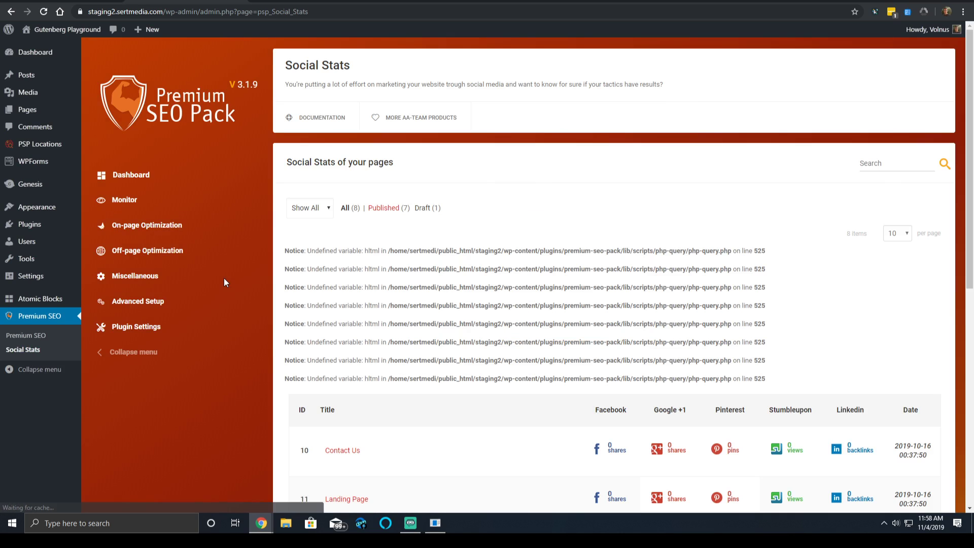
Examine the social stats table with each page's Facebook, Google +1, Pinterest, Stumbleupon and LinkedIn figures
left_click(432, 278)
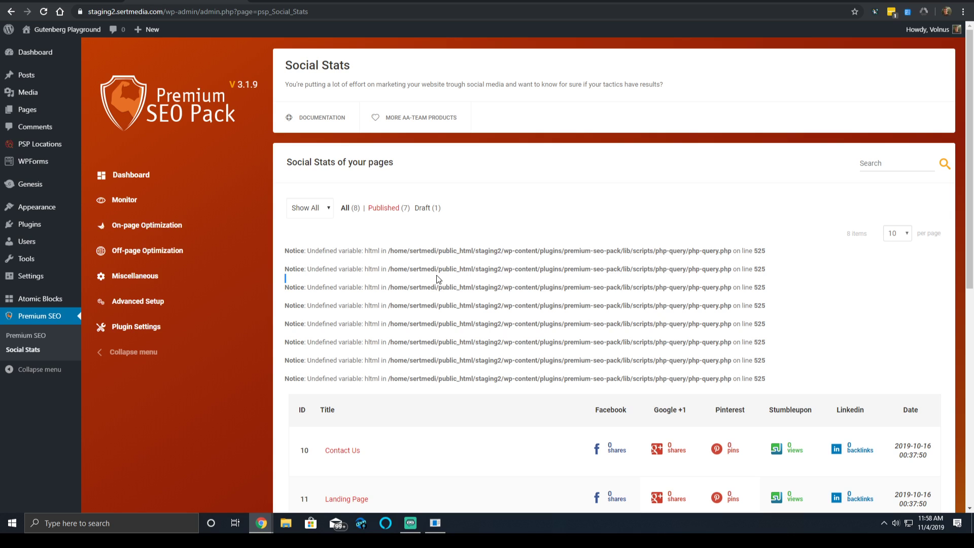
scroll(446, 269, "down", 3)
scroll(602, 220, "up", 3)
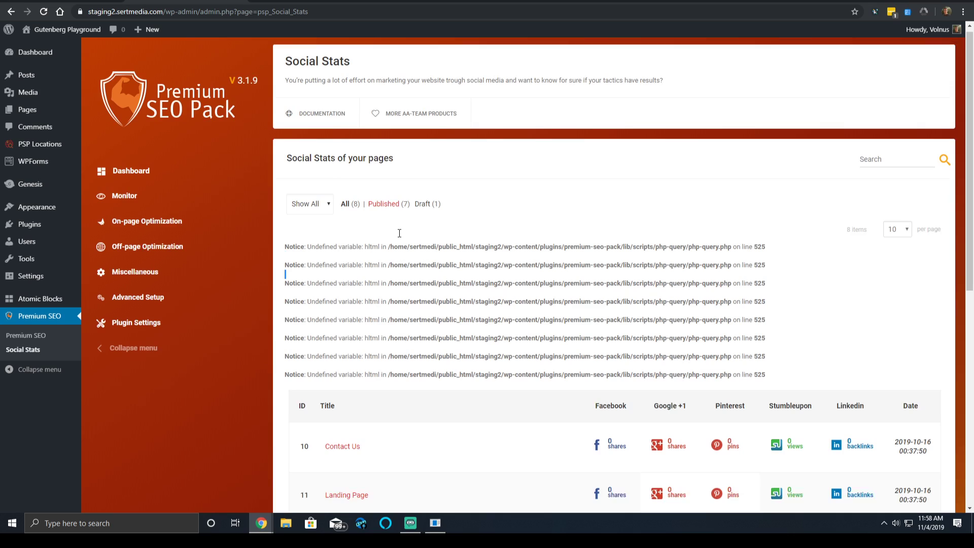
scroll(404, 193, "down", 4)
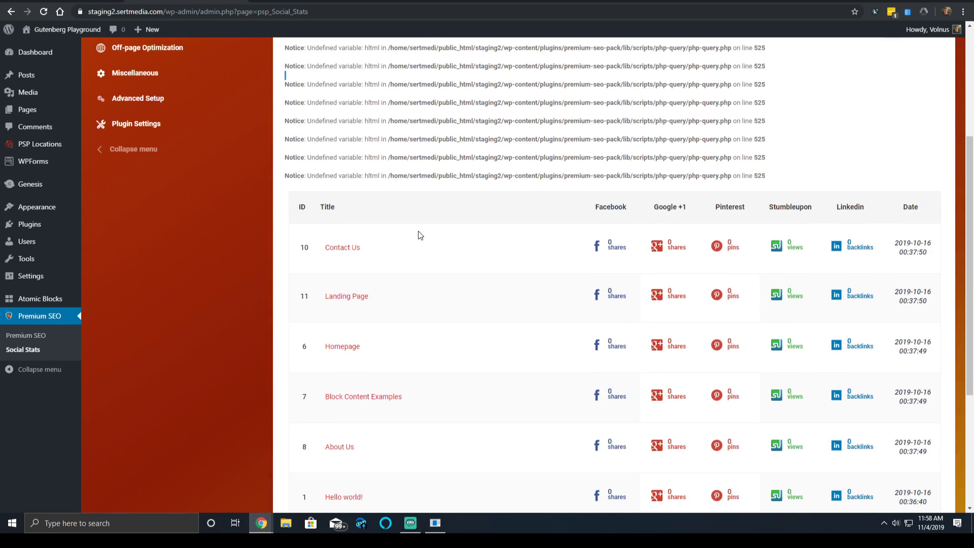
scroll(419, 233, "down", 4)
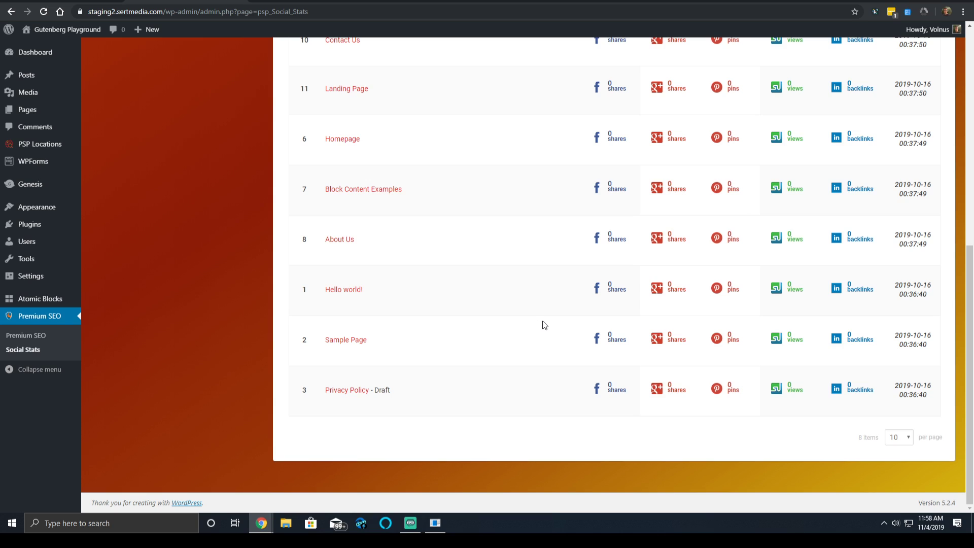
scroll(543, 321, "up", 6)
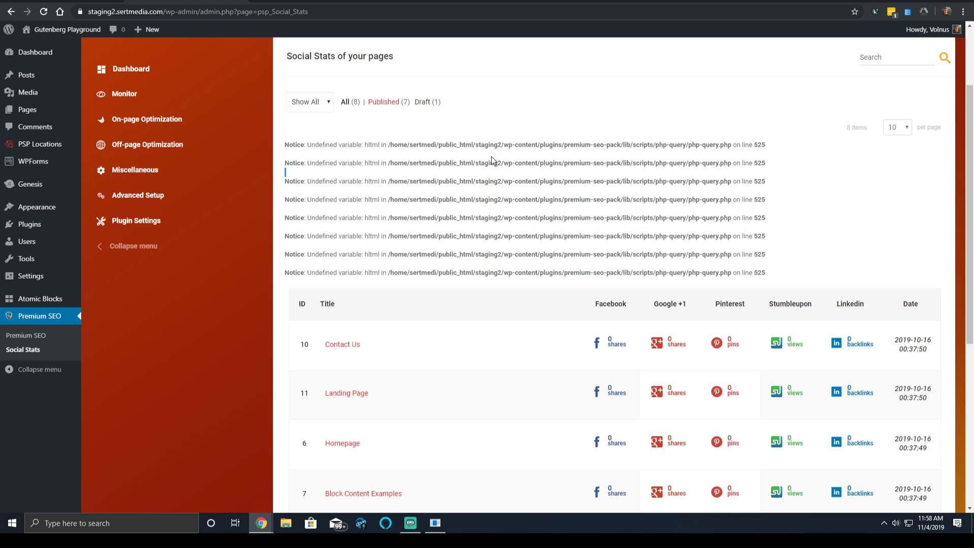
scroll(550, 213, "up", 2)
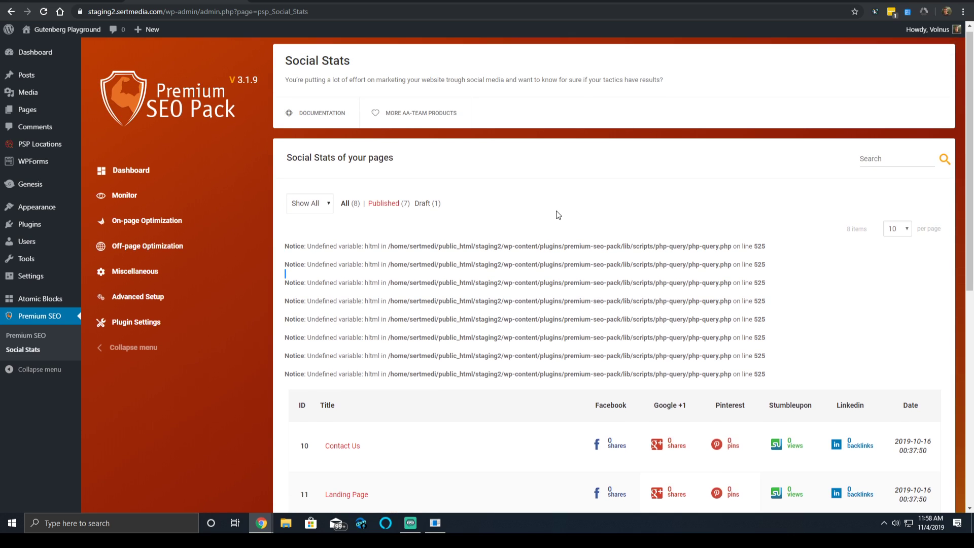
scroll(555, 211, "down", 3)
scroll(573, 262, "down", 2)
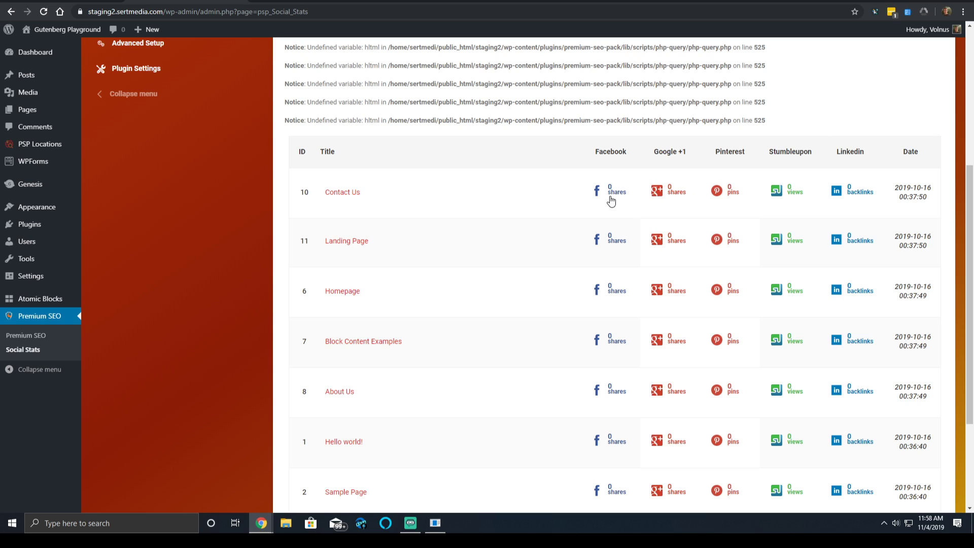
scroll(686, 203, "down", 3)
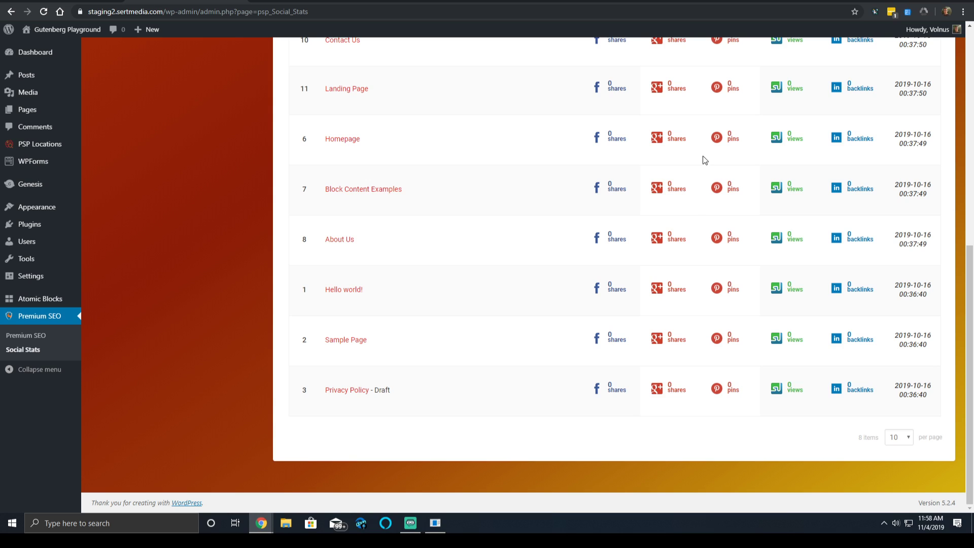
scroll(690, 152, "up", 7)
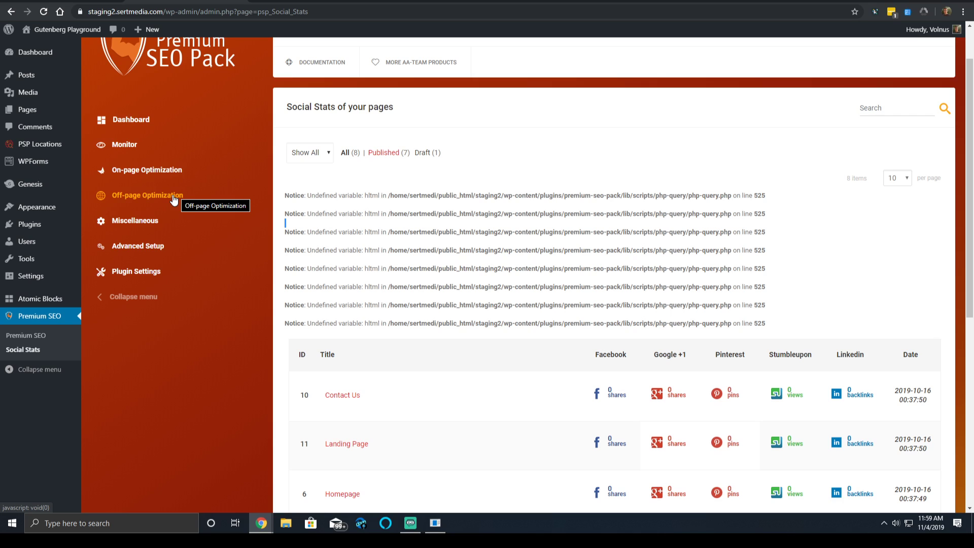
Open the Social Stats Settings of the Off-page Optimization modules
left_click(173, 197)
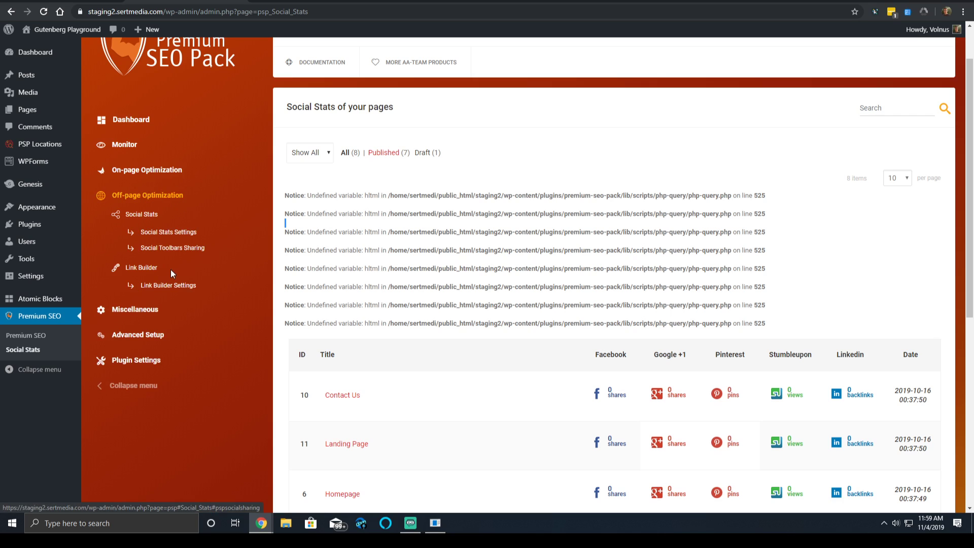
left_click(183, 241)
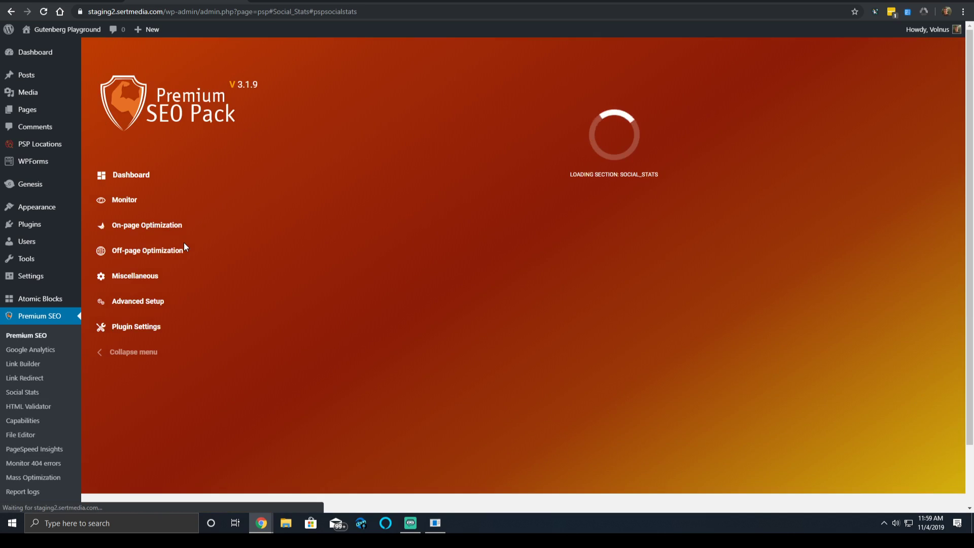
scroll(462, 137, "down", 2)
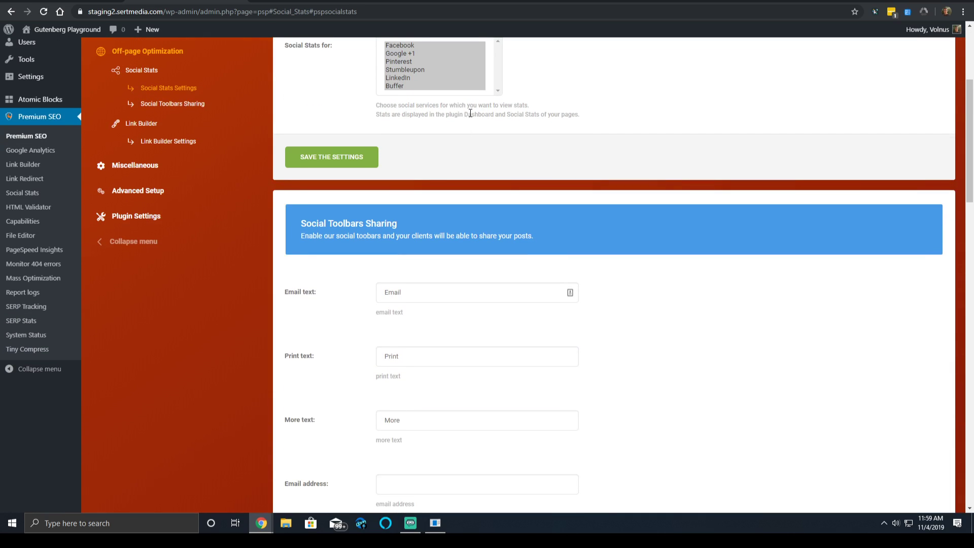
scroll(471, 113, "up", 2)
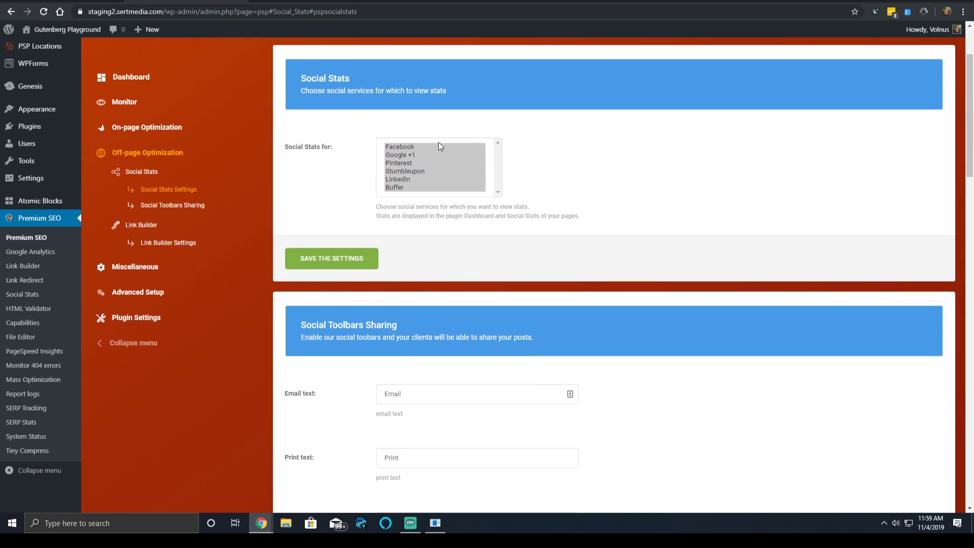
Limit the social services for which stats are shown to Facebook, Pinterest, LinkedIn and Buffer
left_click(409, 156)
left_click(411, 149)
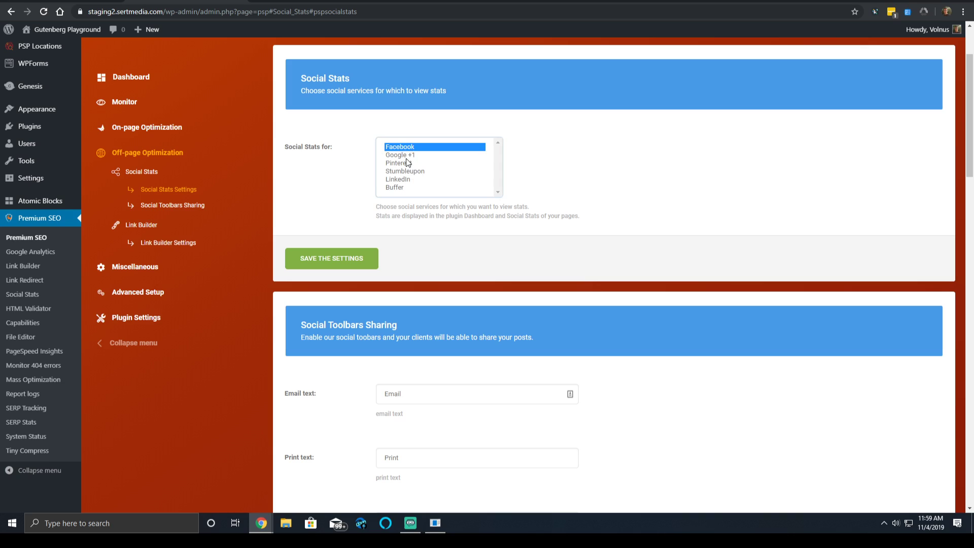
left_click(406, 162, "ctrl")
left_click(404, 179, "ctrl")
left_click(403, 187, "ctrl")
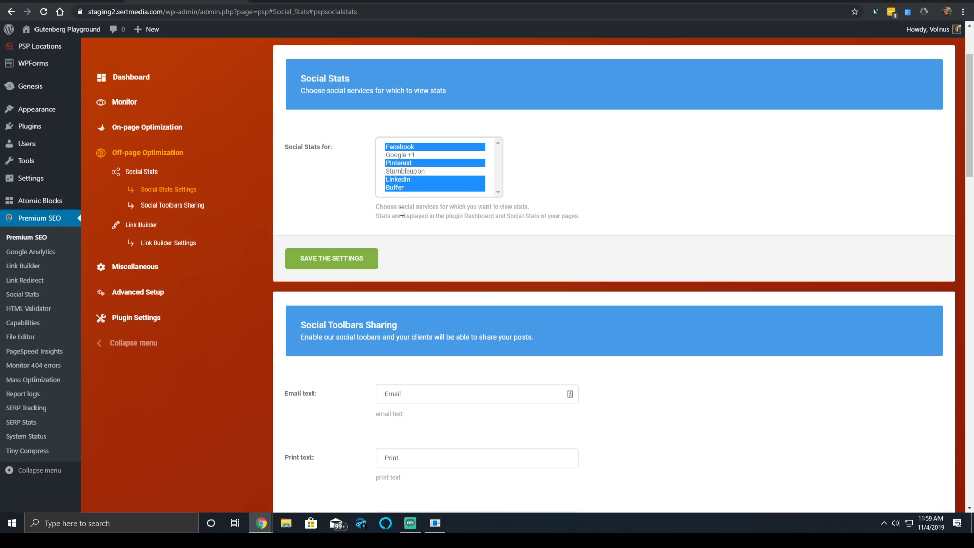
Review the Social Toolbars Sharing options down to the toolbar buttons and save the settings
scroll(402, 211, "down", 2)
scroll(356, 169, "down", 4)
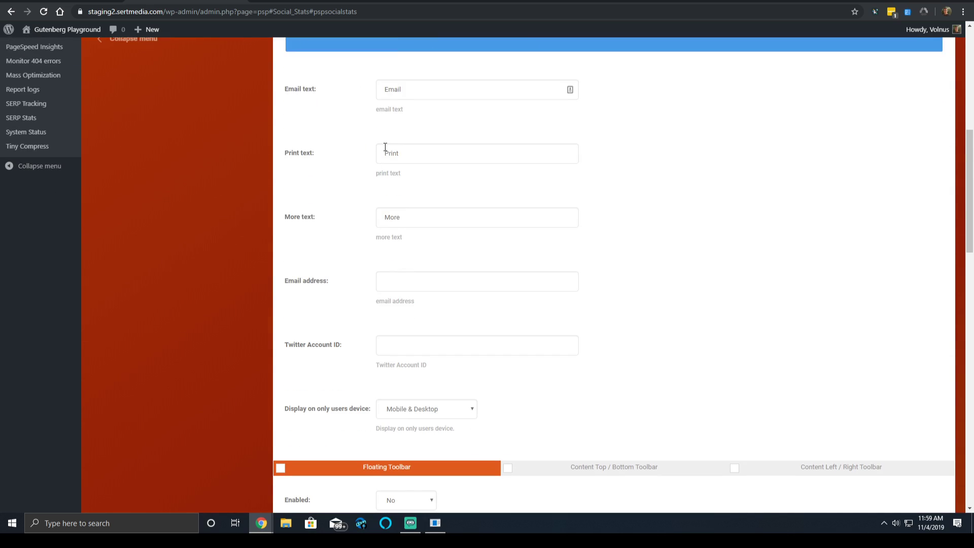
scroll(357, 172, "down", 3)
scroll(431, 165, "down", 3)
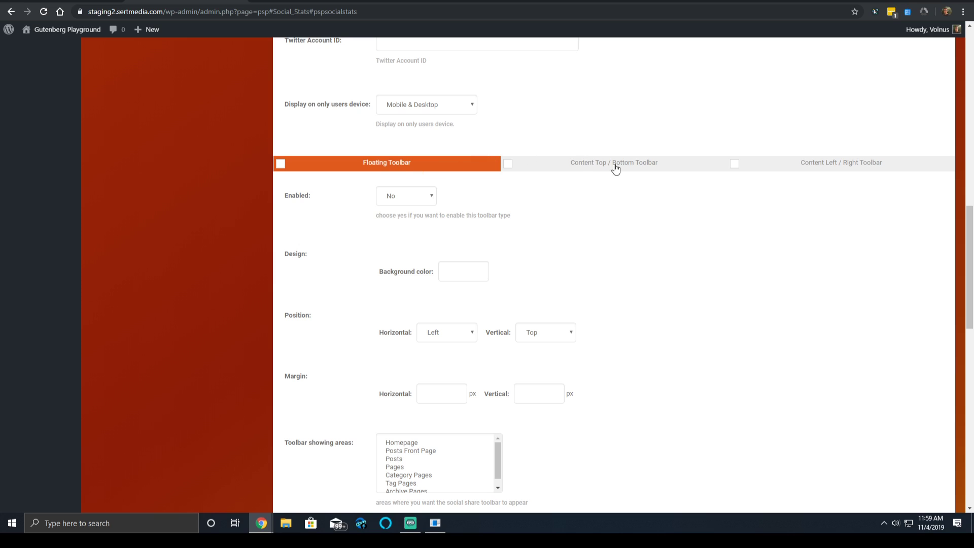
scroll(732, 205, "down", 10)
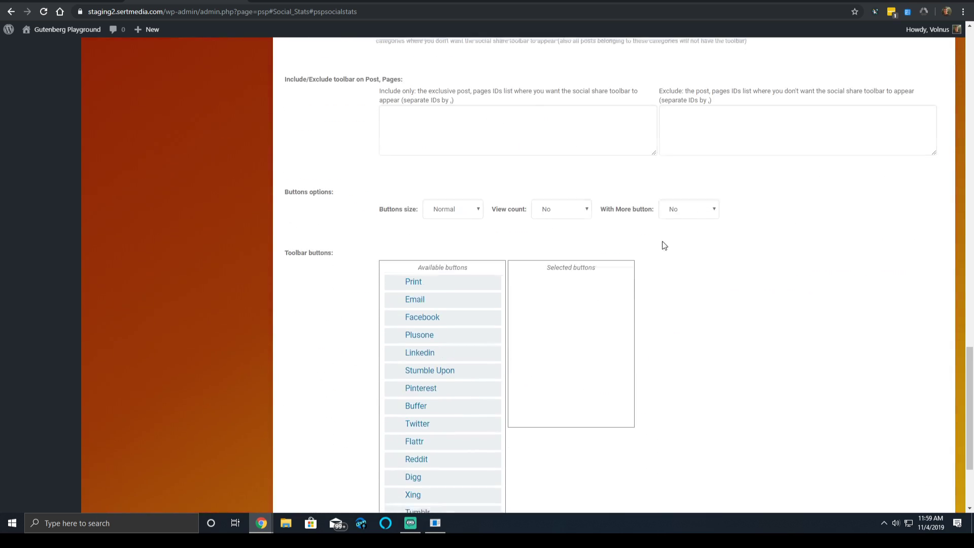
scroll(663, 246, "down", 3)
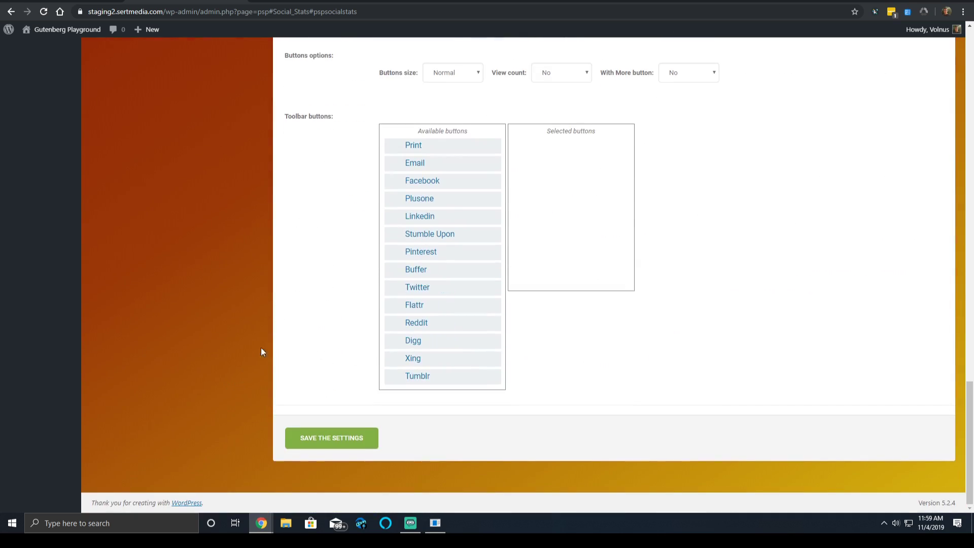
left_click(333, 435)
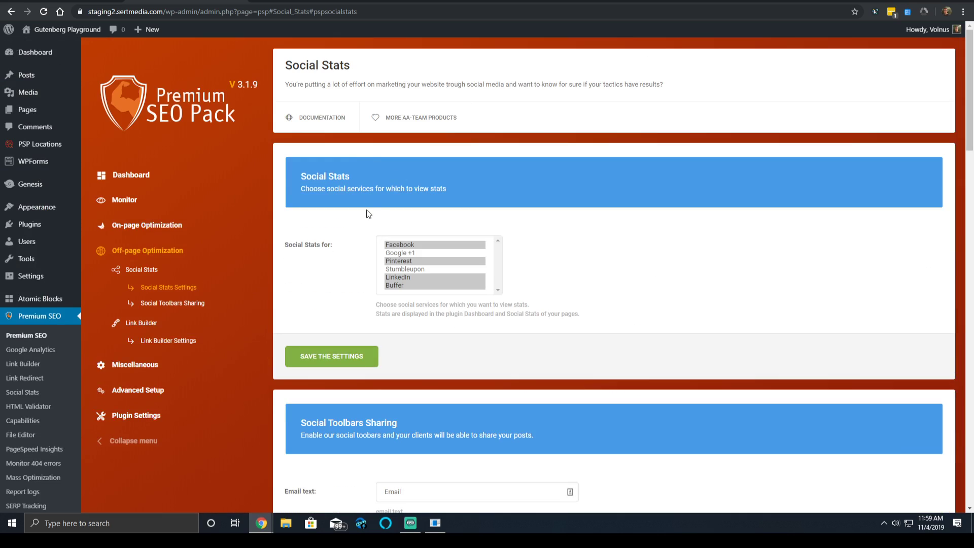
View the Social Toolbars Sharing section and reopen the Social Stats page of the site's pages
left_click(188, 303)
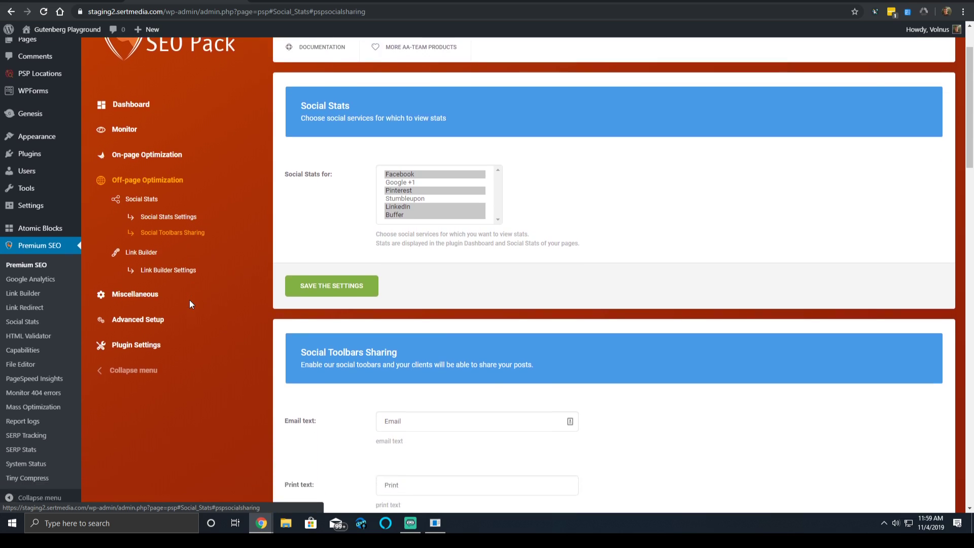
scroll(178, 253, "up", 5)
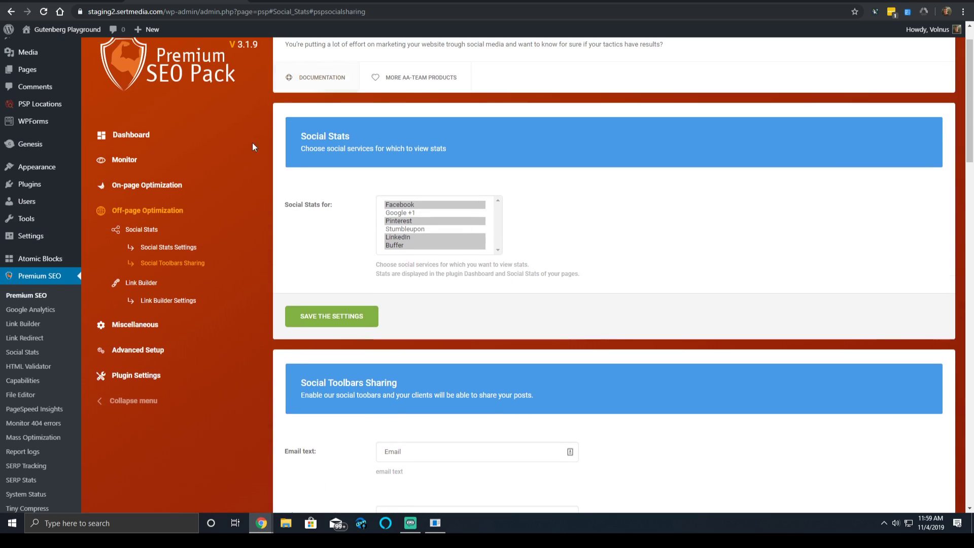
left_click(148, 230)
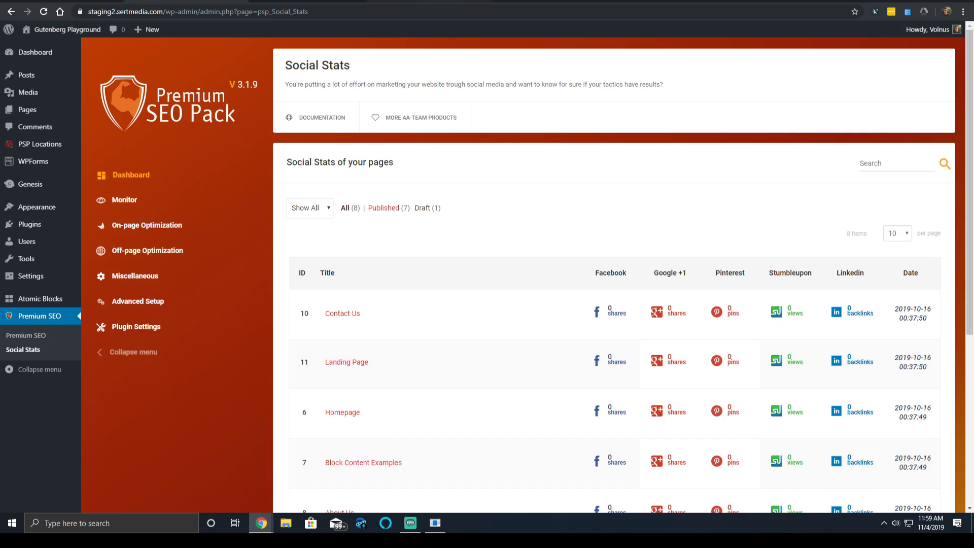
Check the Social Statistics on the plugin dashboard, refresh it, and return to the Social Stats page
scroll(375, 264, "down", 3)
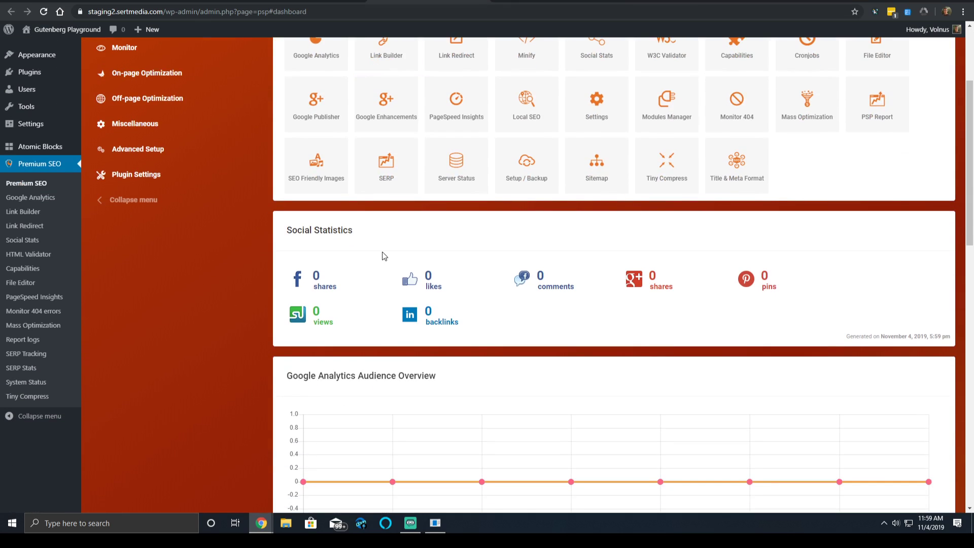
key("F5")
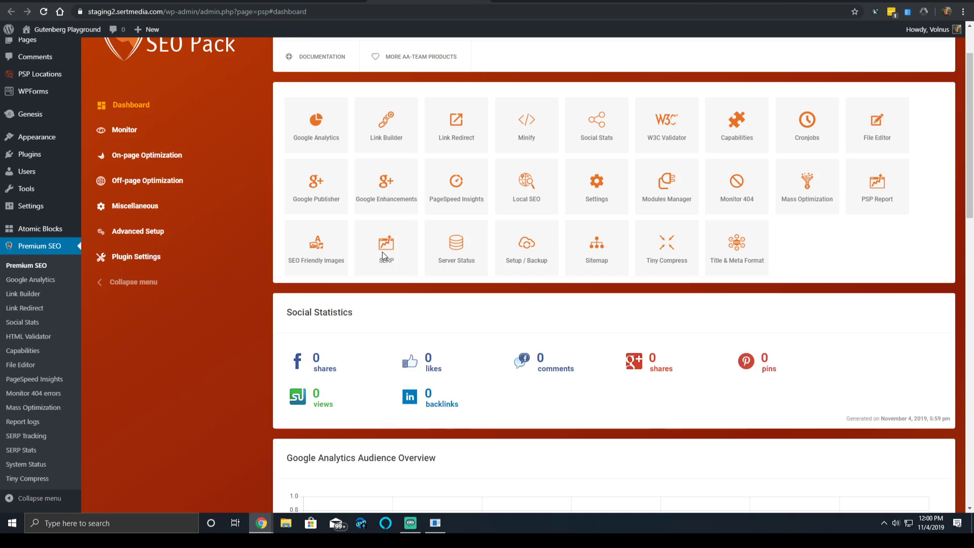
key("ctrl+shift+Tab")
key("ctrl+shift+Tab")
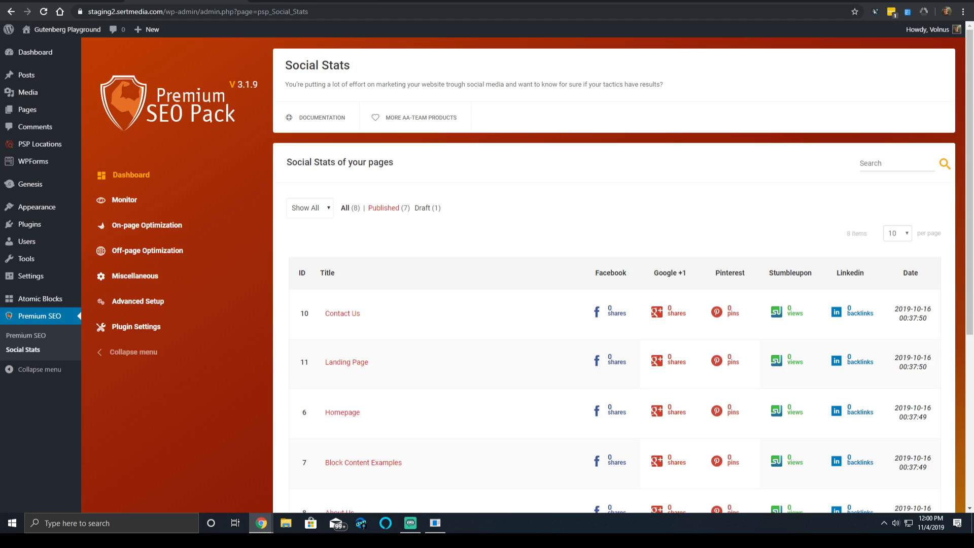
Open the Link Builder of the Off-page Optimization modules and start adding a new link
left_click(149, 257)
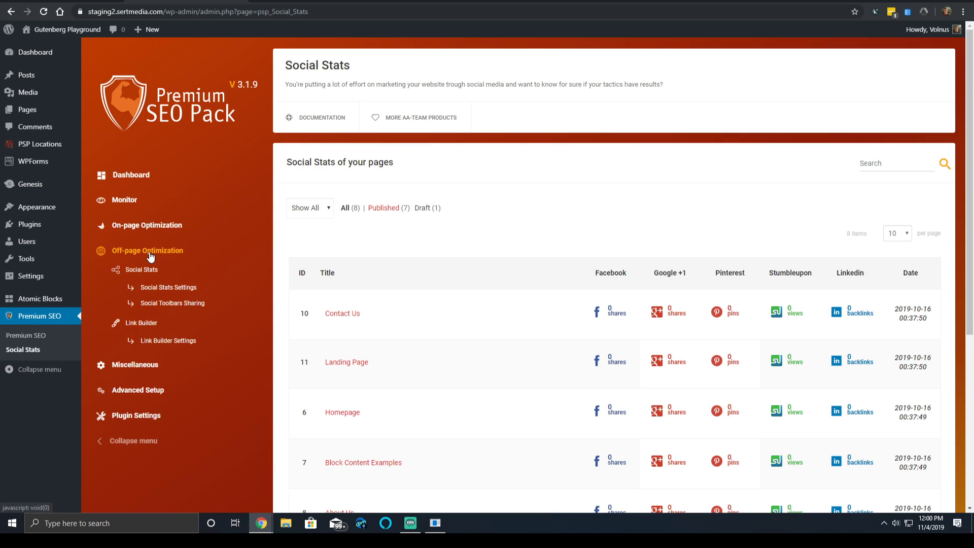
left_click(158, 328)
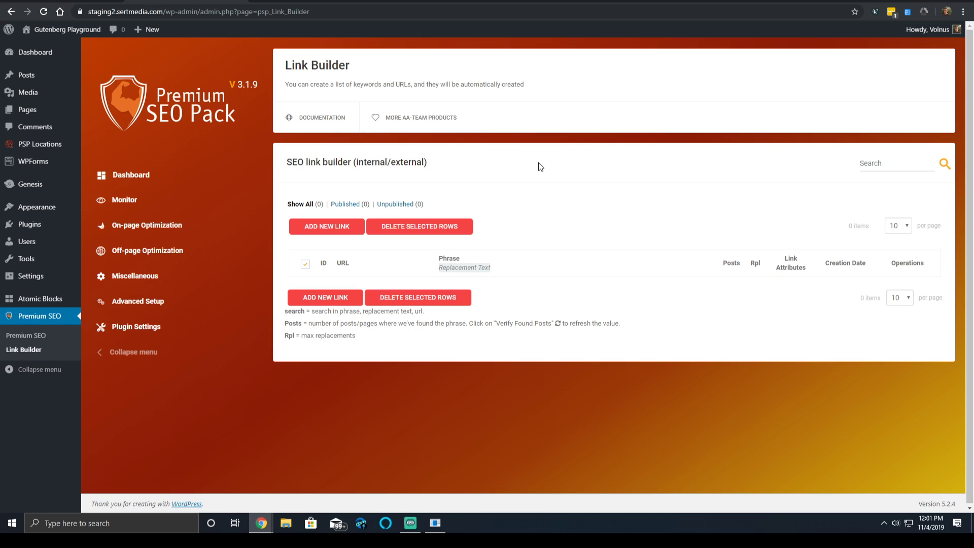
left_click(347, 230)
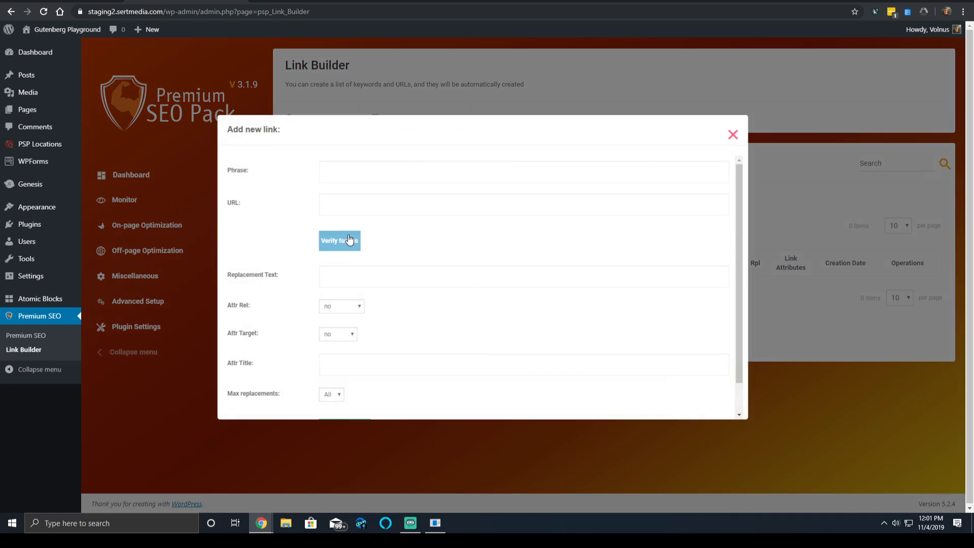
left_click(541, 169)
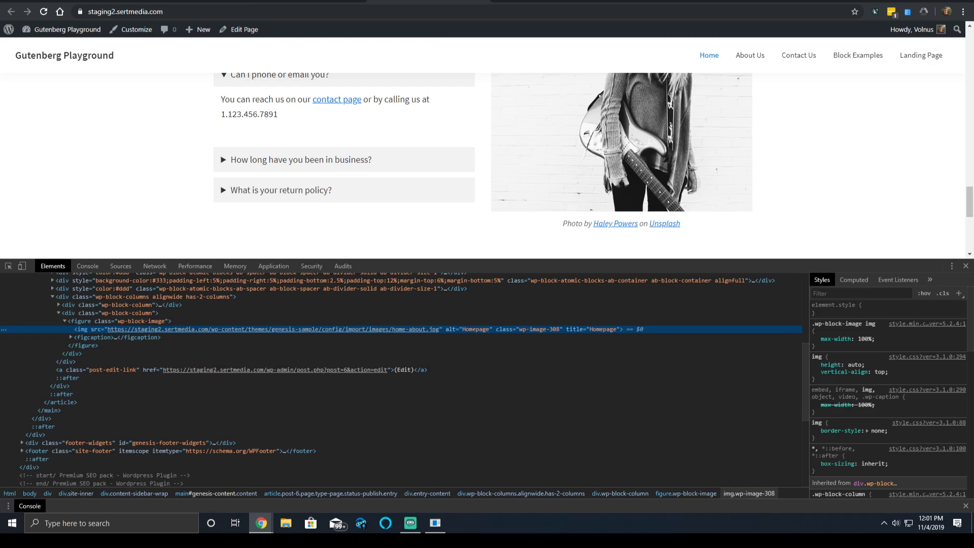
scroll(456, 122, "down", 10)
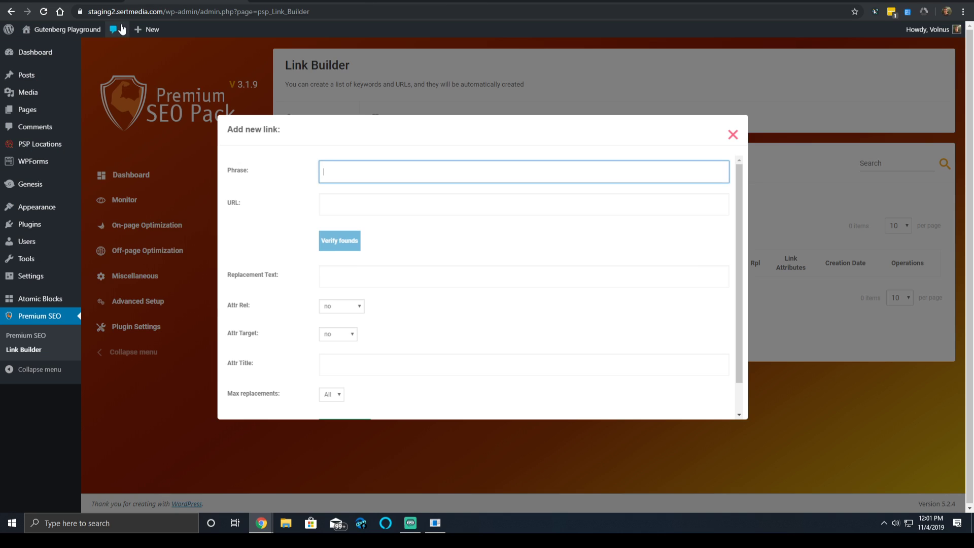
type("Your")
key("Tab")
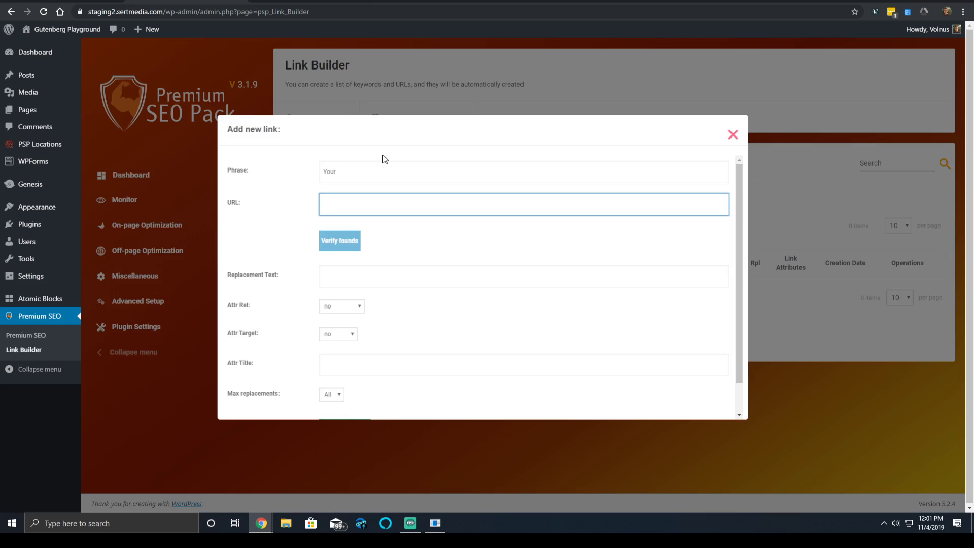
type("https://staging2.sertmedia.com/")
left_click(343, 249)
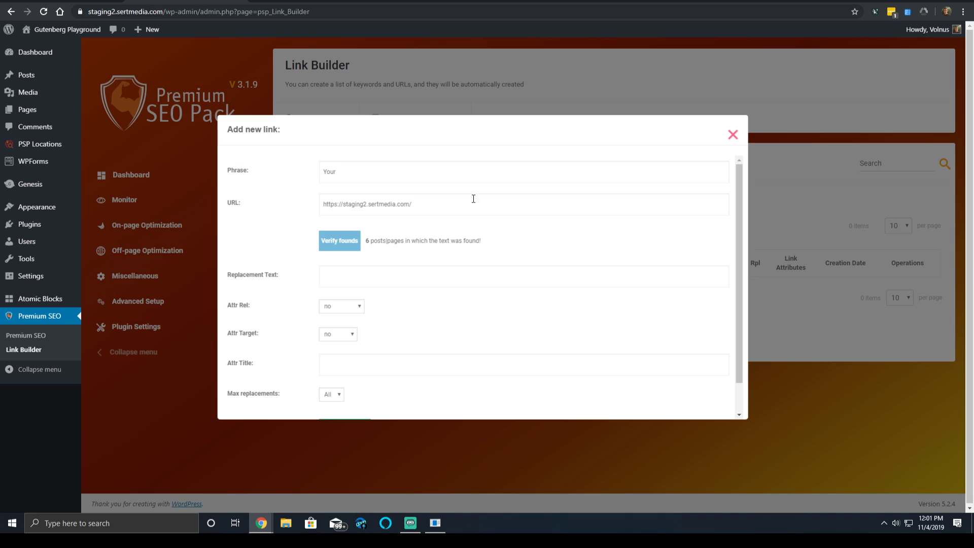
Review the new link's replacement text, rel, target, title and maximum replacements options
left_click(379, 284)
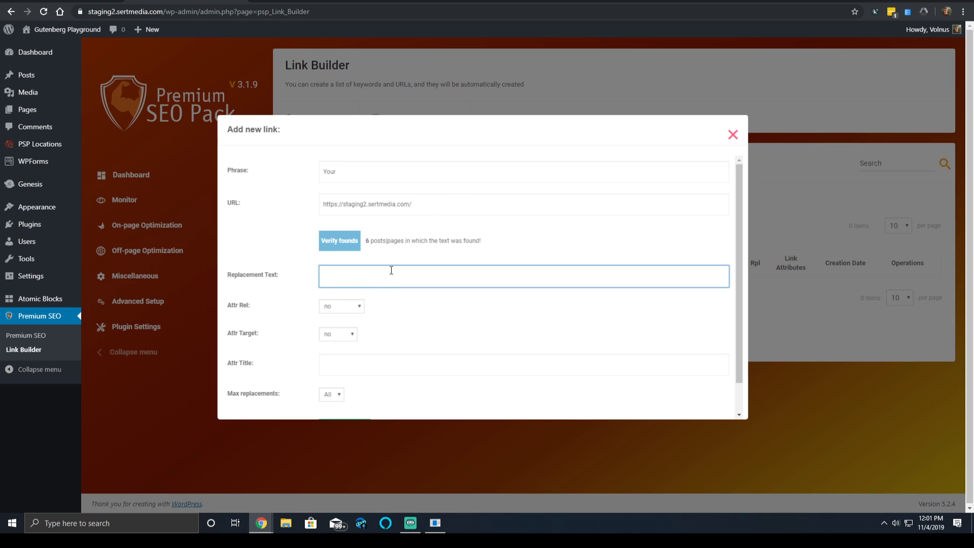
scroll(393, 274, "down", 1)
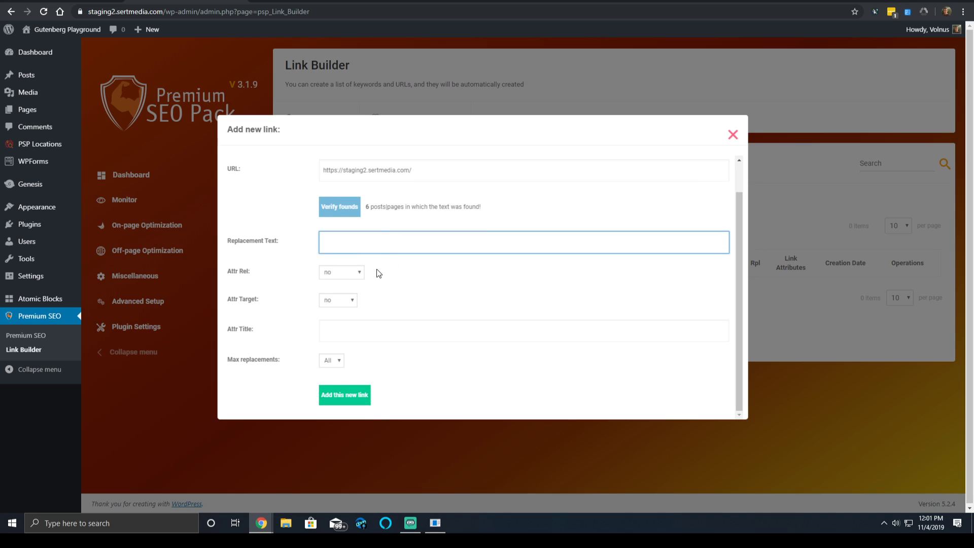
left_click(376, 269)
left_click(360, 272)
left_click(457, 266)
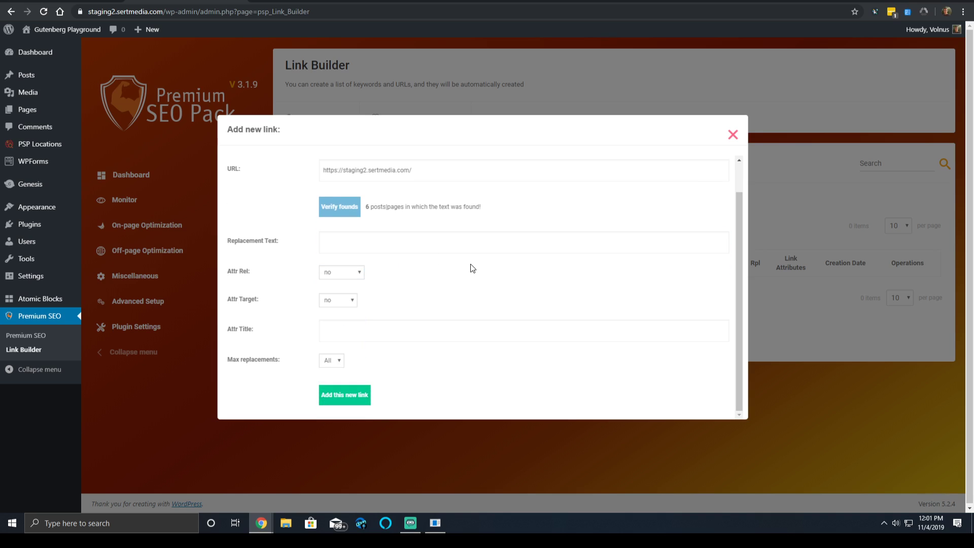
left_click(336, 301)
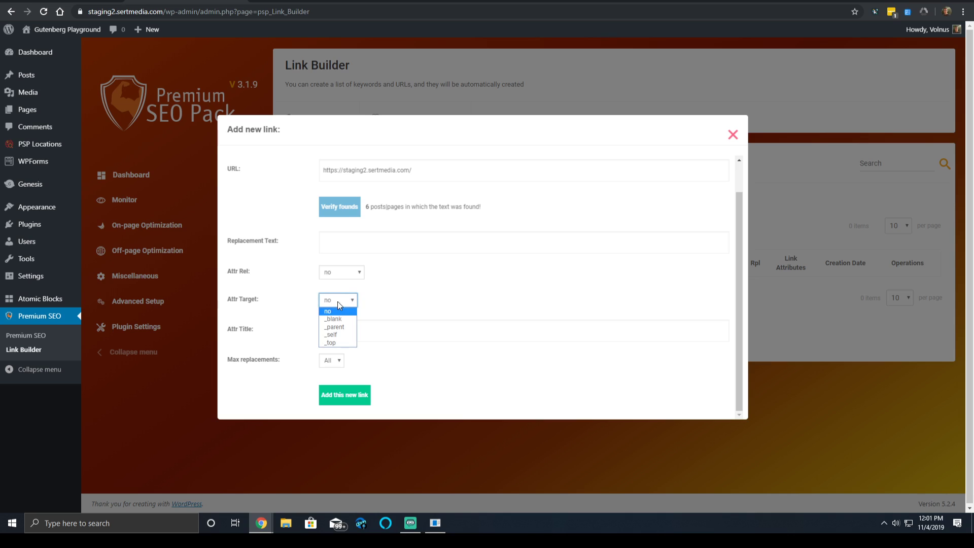
left_click(348, 285)
left_click(340, 359)
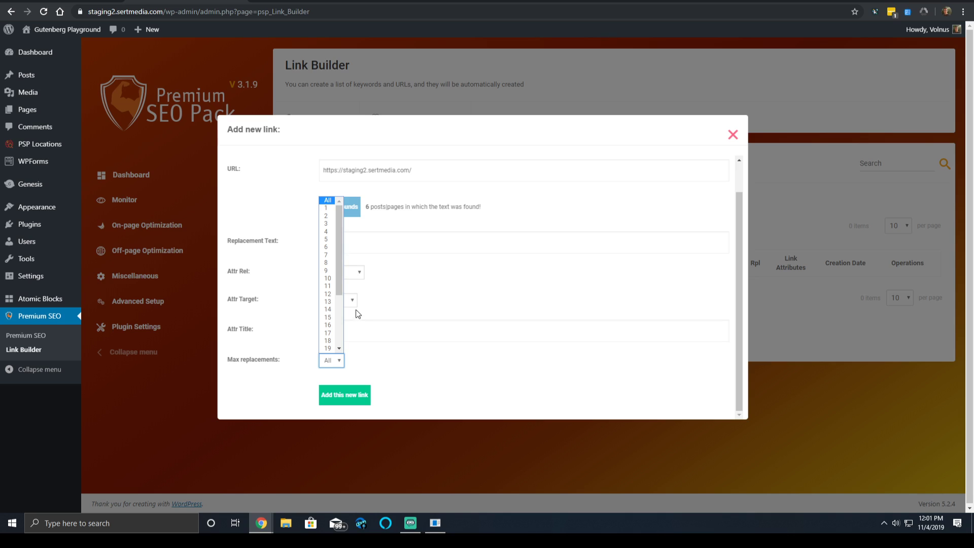
left_click(470, 370)
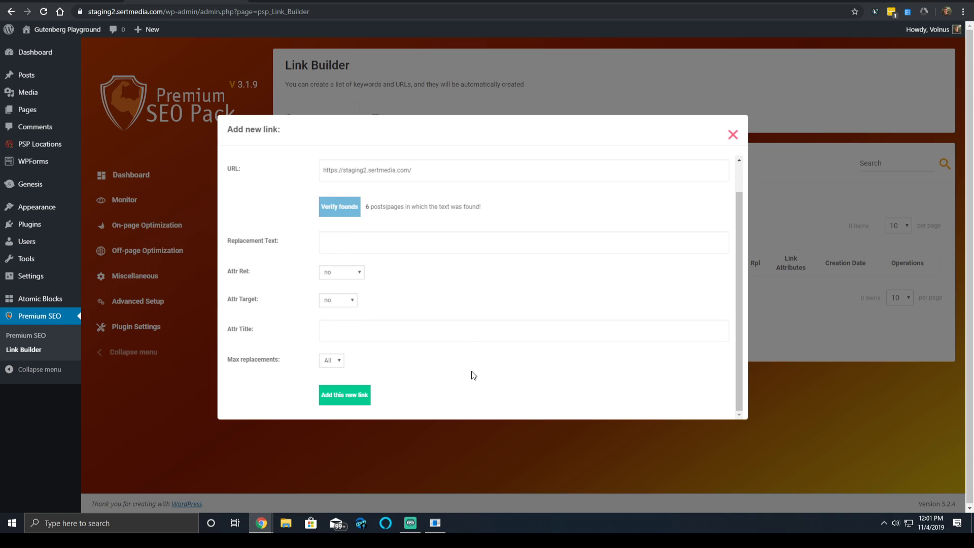
Check the rel attribute choices once more and add the new link to the Link Builder list
left_click(361, 275)
left_click(361, 276)
left_click(344, 395)
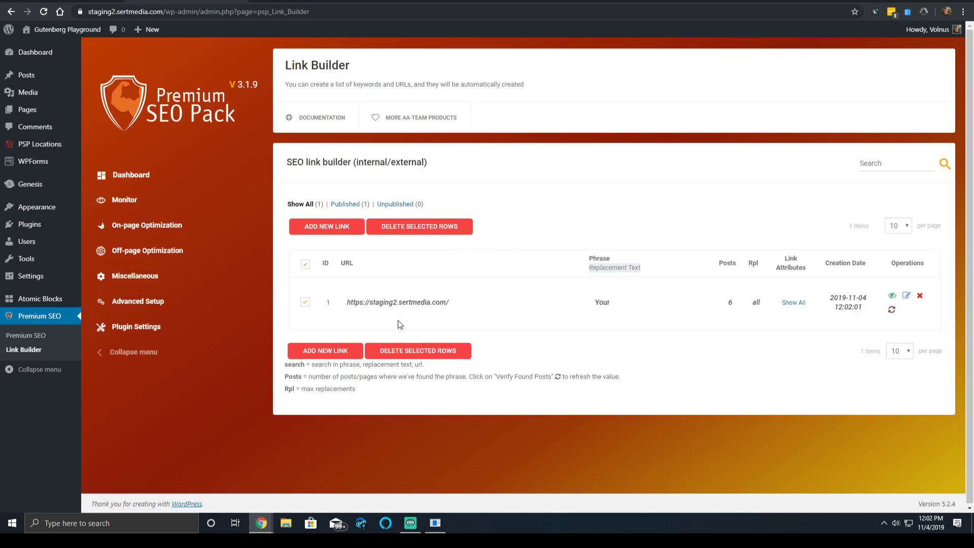
Examine the site's homepage testimonials and FAQ for links on the word "Your", and return to the Link Builder
left_click(389, 304)
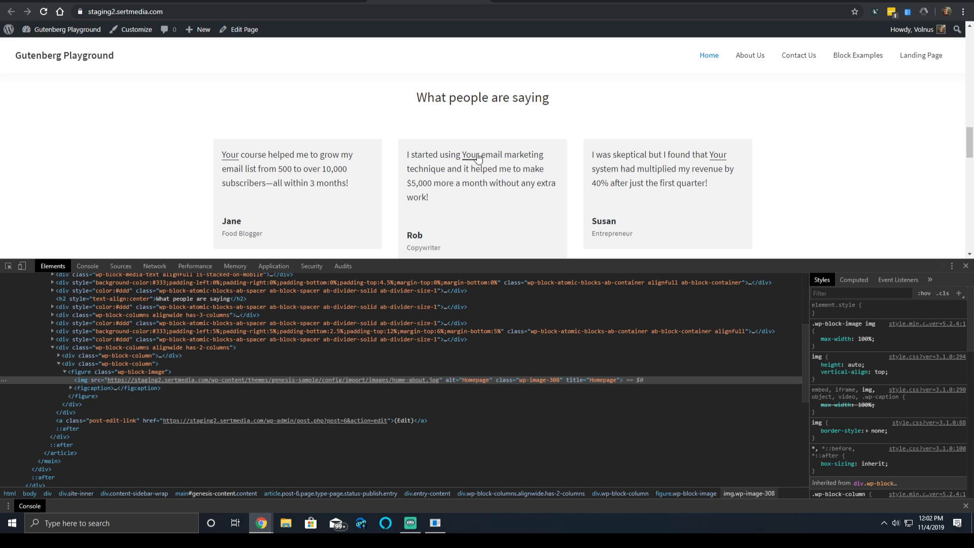
scroll(509, 165, "down", 10)
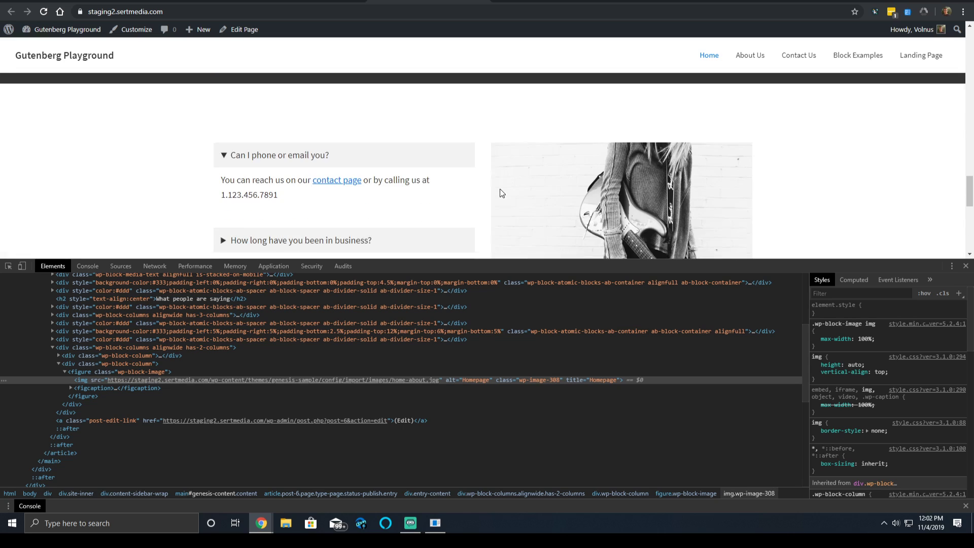
scroll(359, 126, "up", 3)
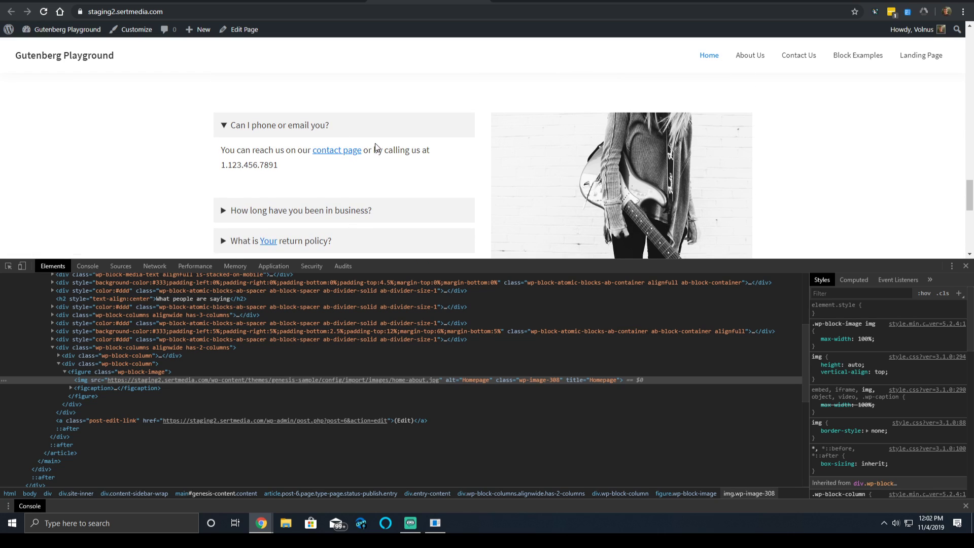
scroll(424, 141, "down", 5)
left_click(196, 3)
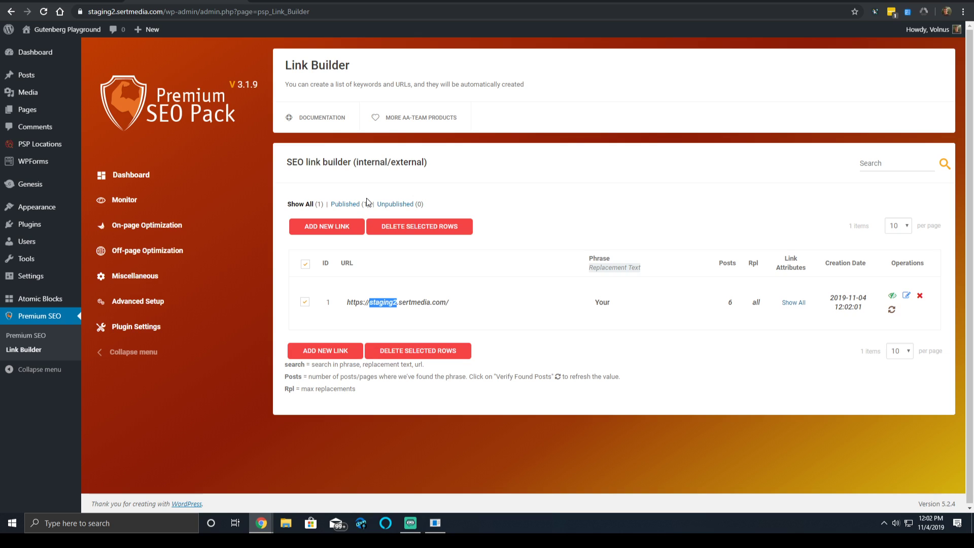
Open the Miscellaneous settings and review the SEO Slug Optimizer and SEO Insert Code options
left_click(159, 229)
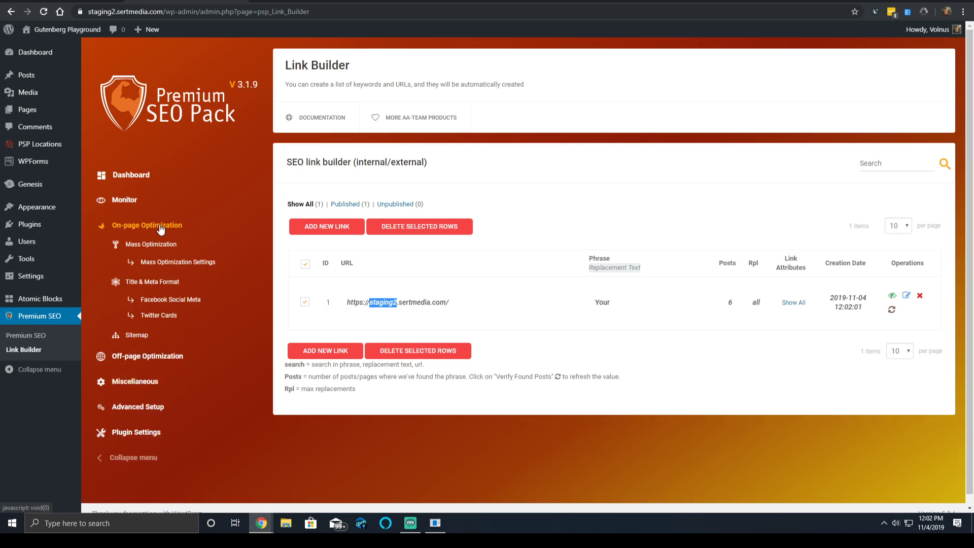
scroll(175, 345, "down", 2)
left_click(159, 373)
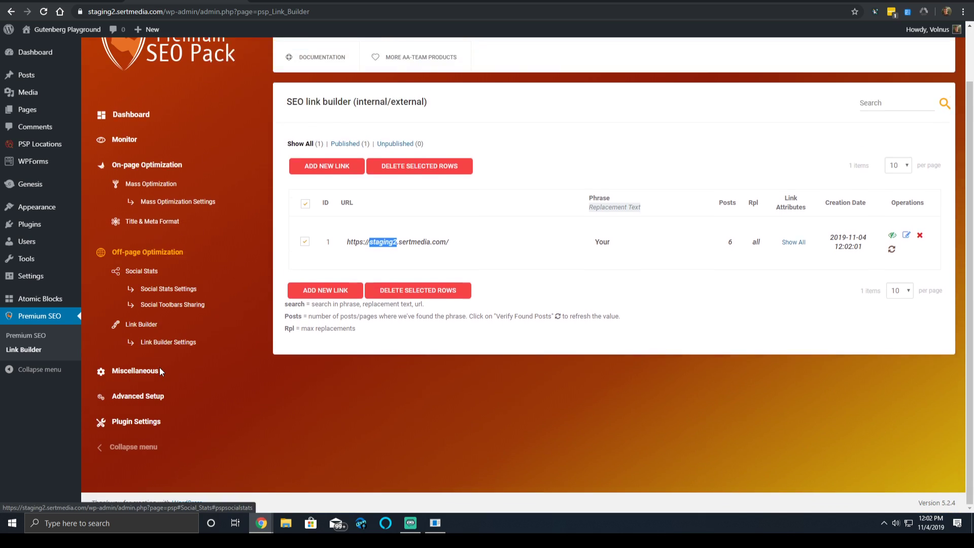
left_click(134, 363)
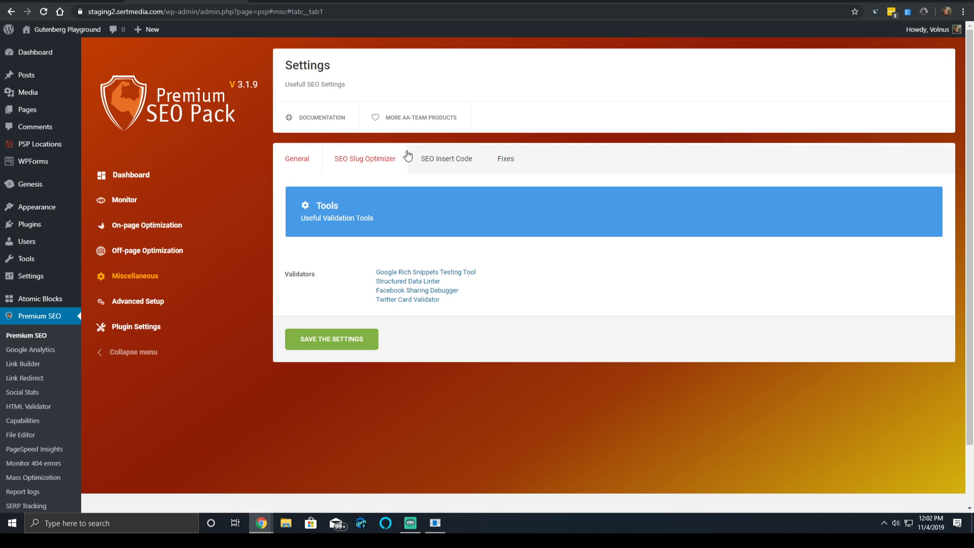
left_click(390, 158)
scroll(435, 229, "down", 3)
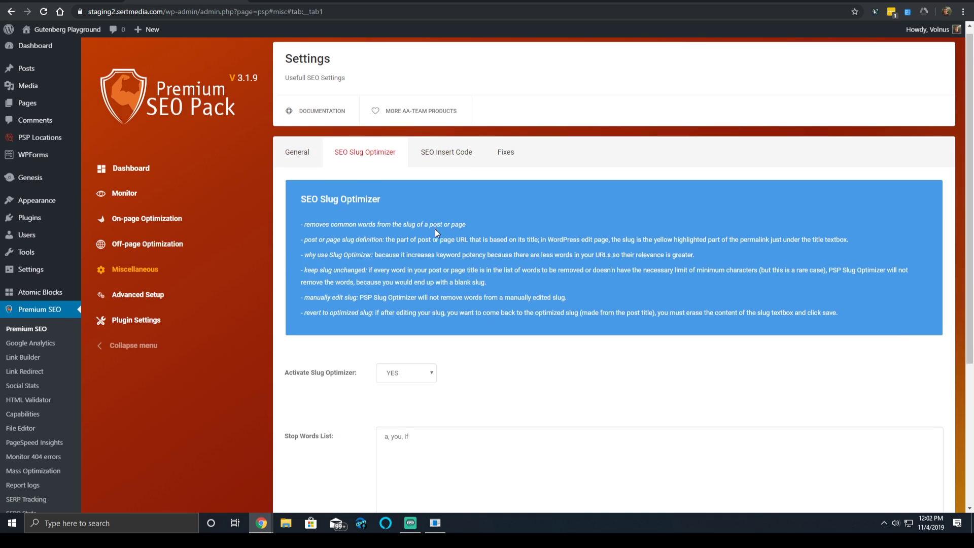
scroll(427, 239, "up", 3)
left_click(429, 174)
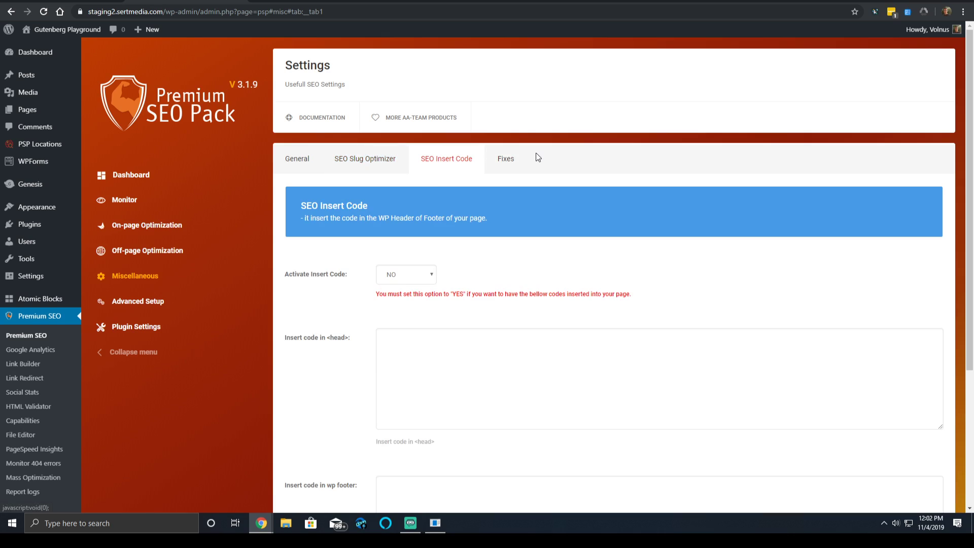
Open the File Editor under Advanced Setup and examine the help notes and the robots.txt and .htaccess contents
left_click(149, 302)
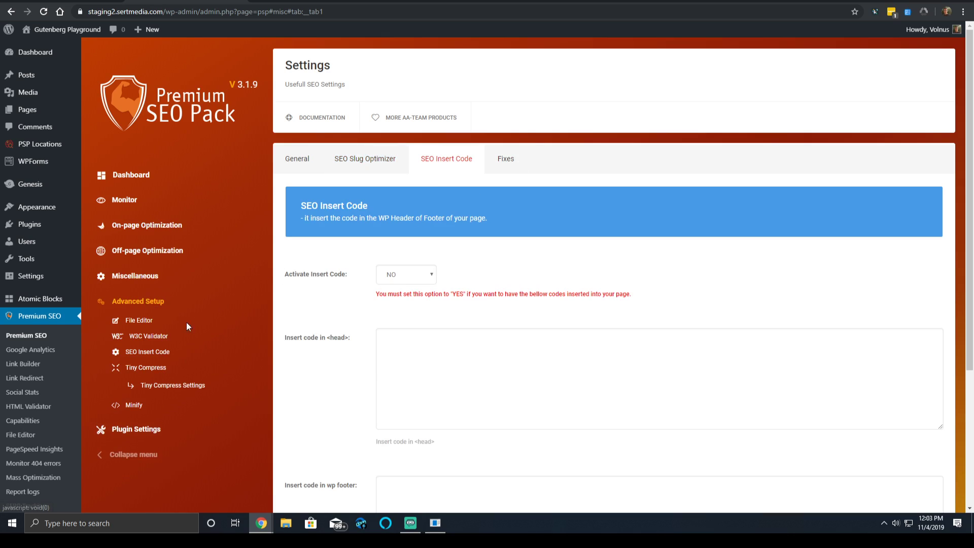
left_click(141, 321)
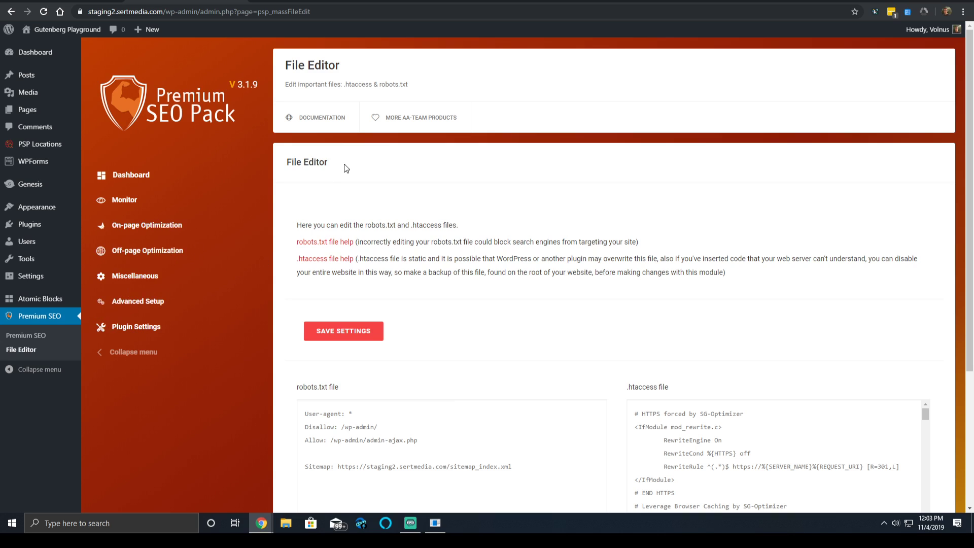
scroll(239, 254, "down", 4)
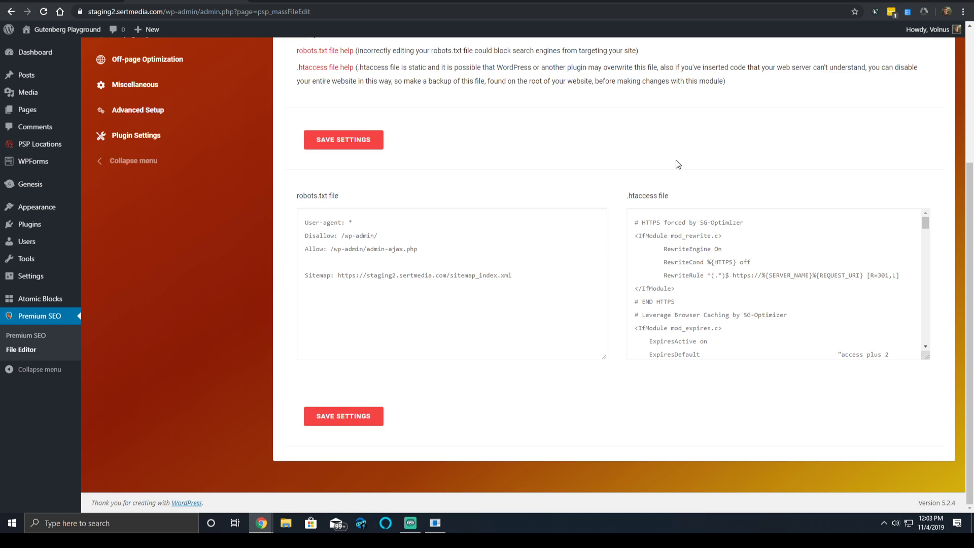
scroll(701, 115, "up", 2)
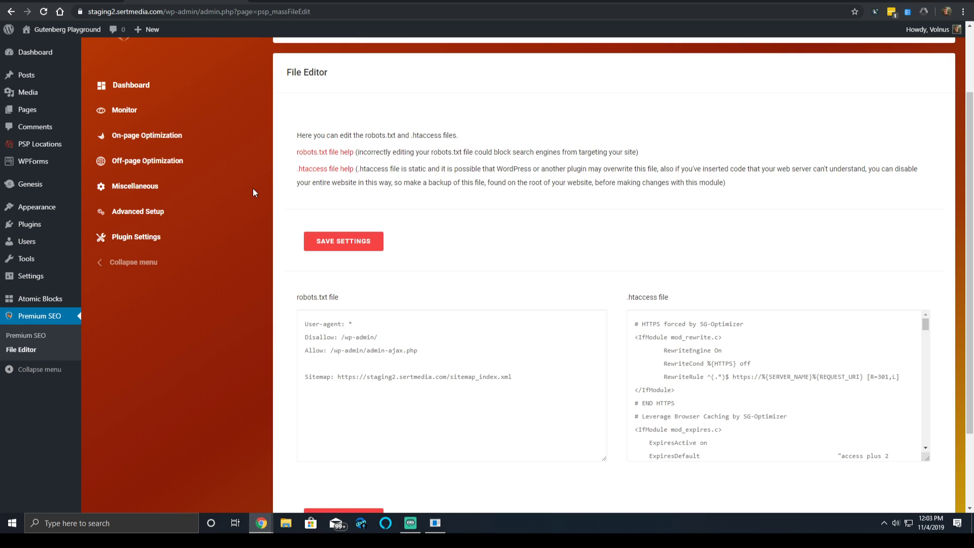
scroll(470, 182, "up", 2)
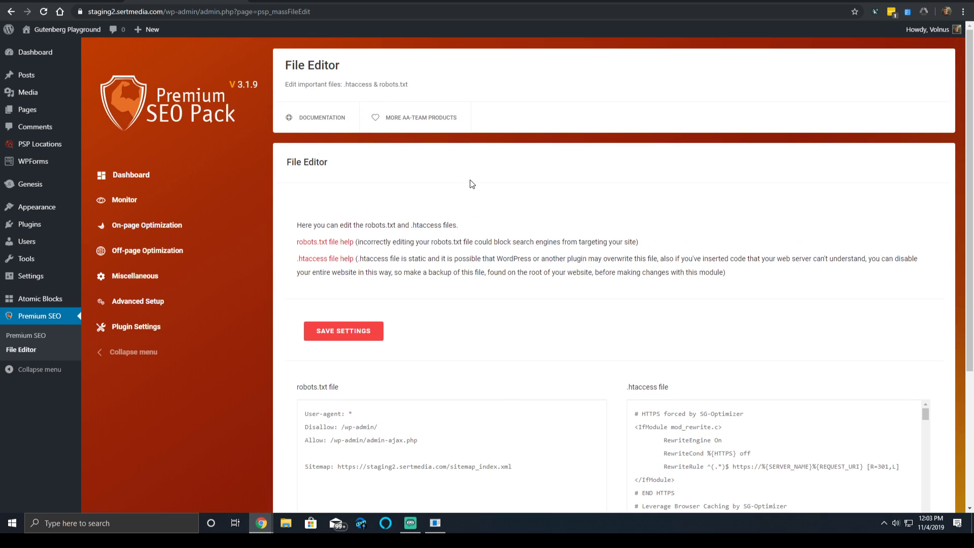
scroll(469, 181, "down", 1)
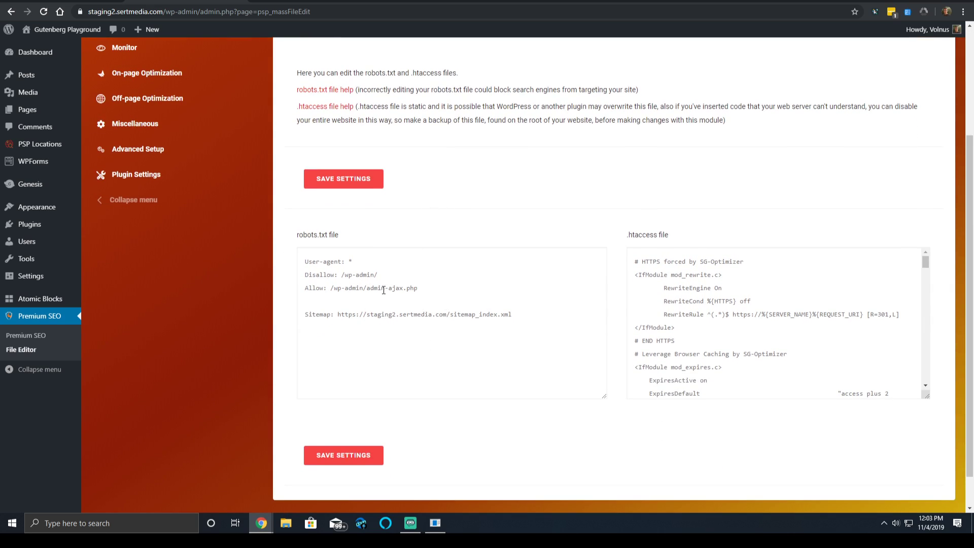
scroll(517, 195, "up", 5)
scroll(476, 217, "down", 5)
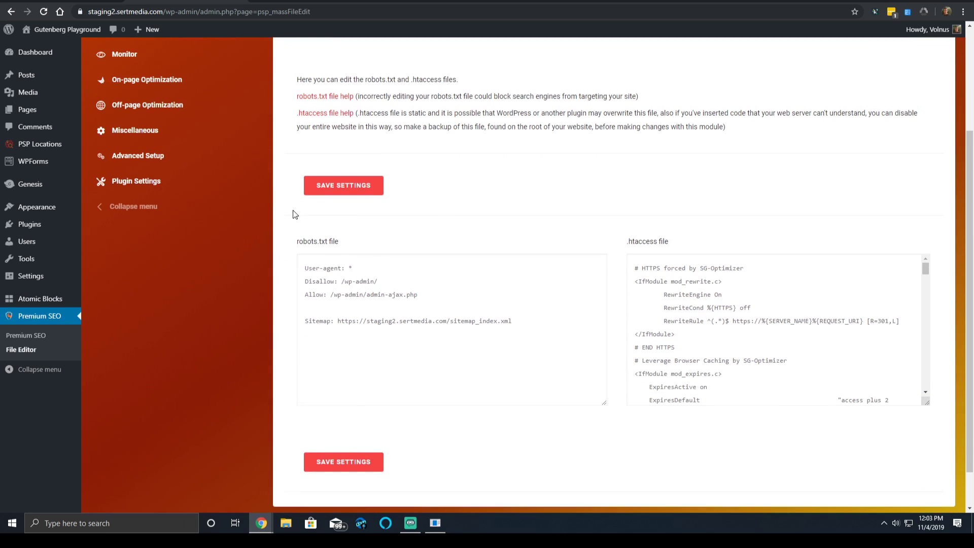
scroll(508, 218, "up", 1)
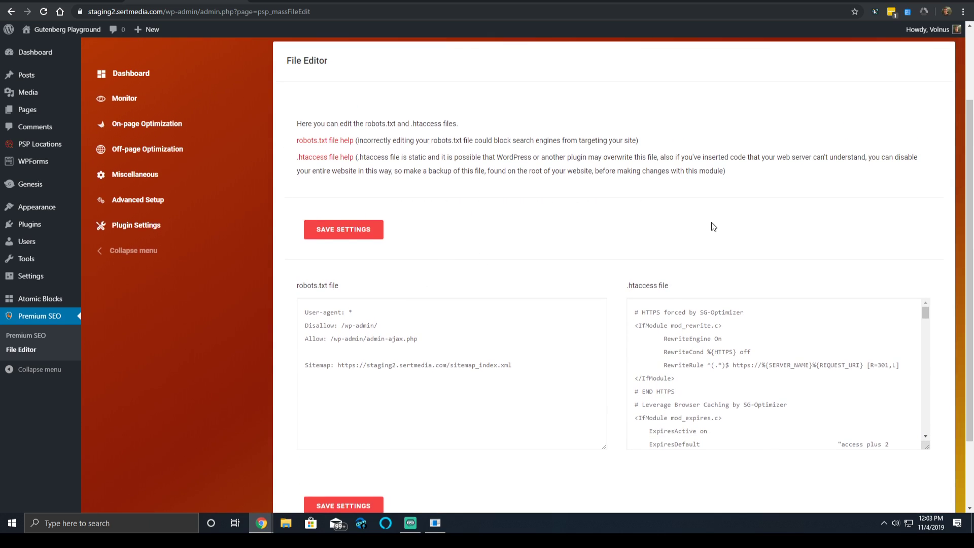
Open the W3C Validator under Advanced Setup and verify the markup of the Homepage
left_click(157, 199)
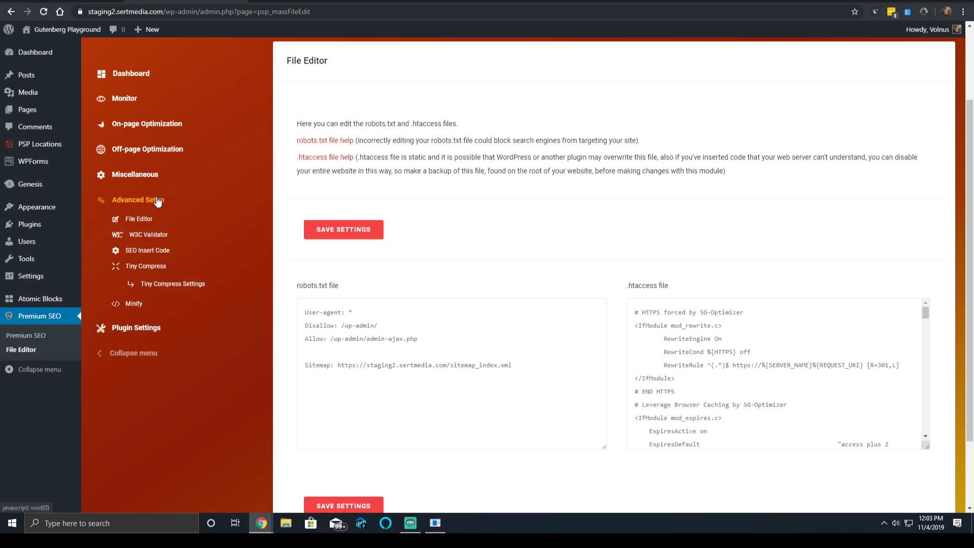
left_click(144, 234)
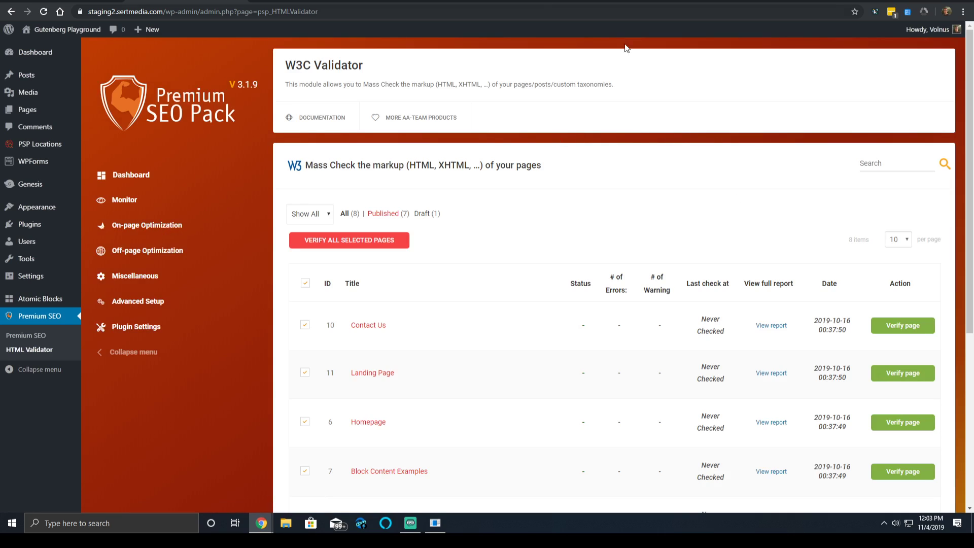
scroll(725, 213, "down", 1)
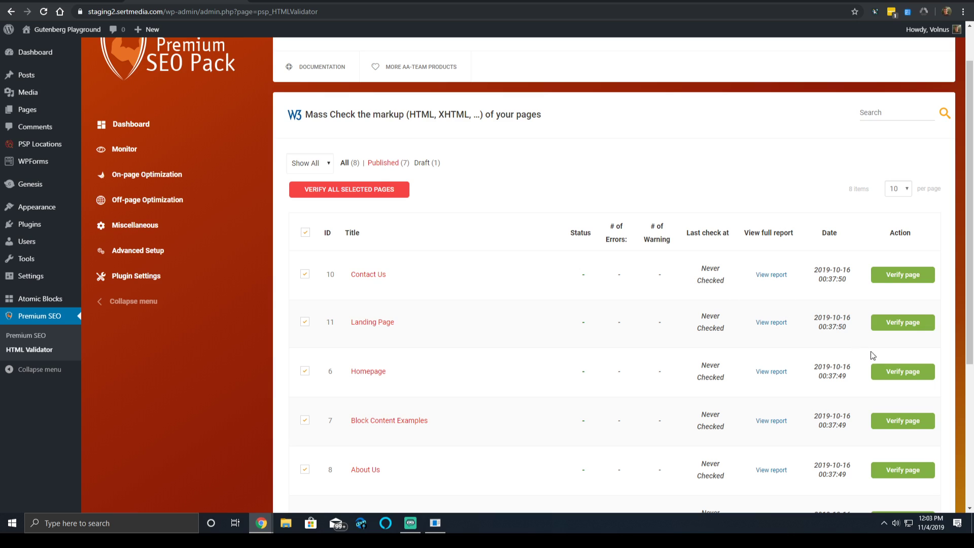
left_click(898, 372)
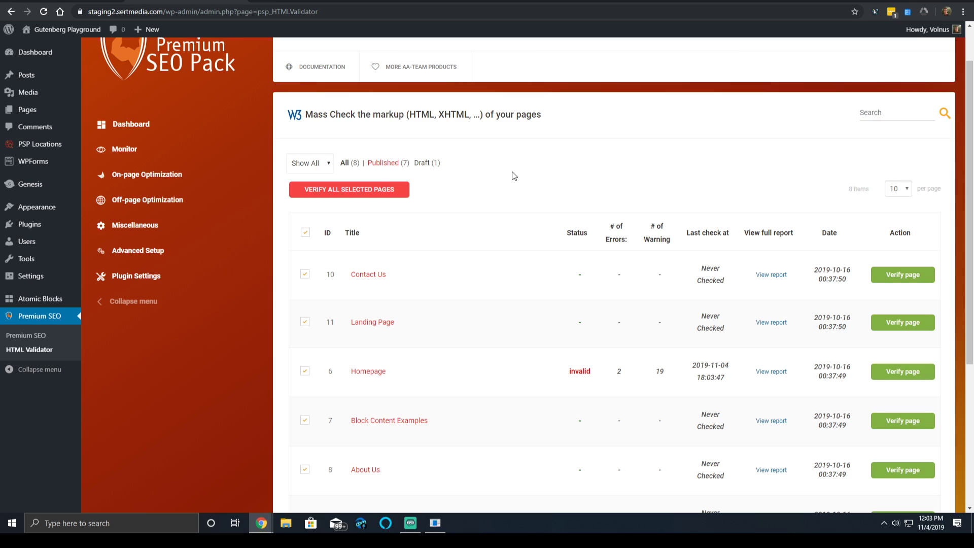
Verify the markup of the Landing Page, Contact Us, Block Content Examples and About Us pages
left_click(876, 319)
left_click(902, 269)
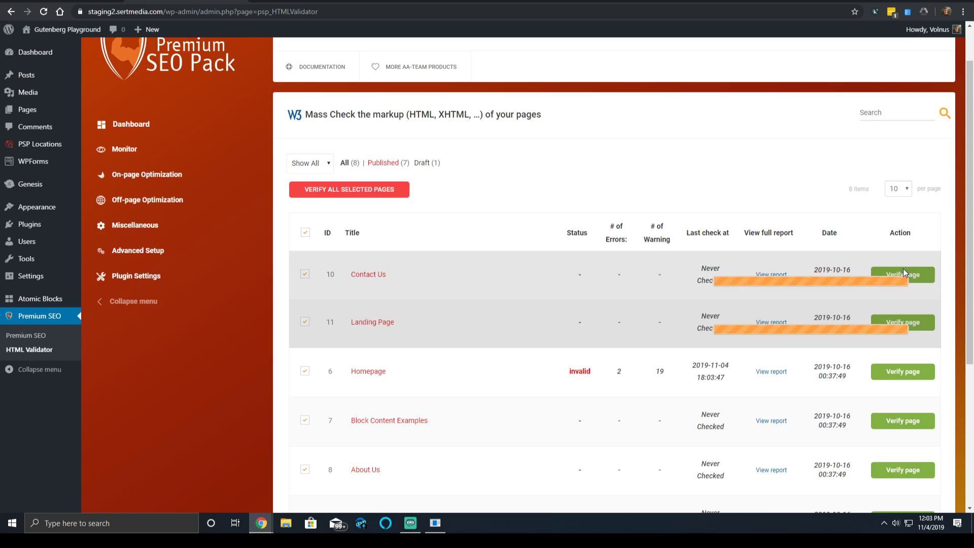
scroll(916, 396, "down", 2)
left_click(885, 320)
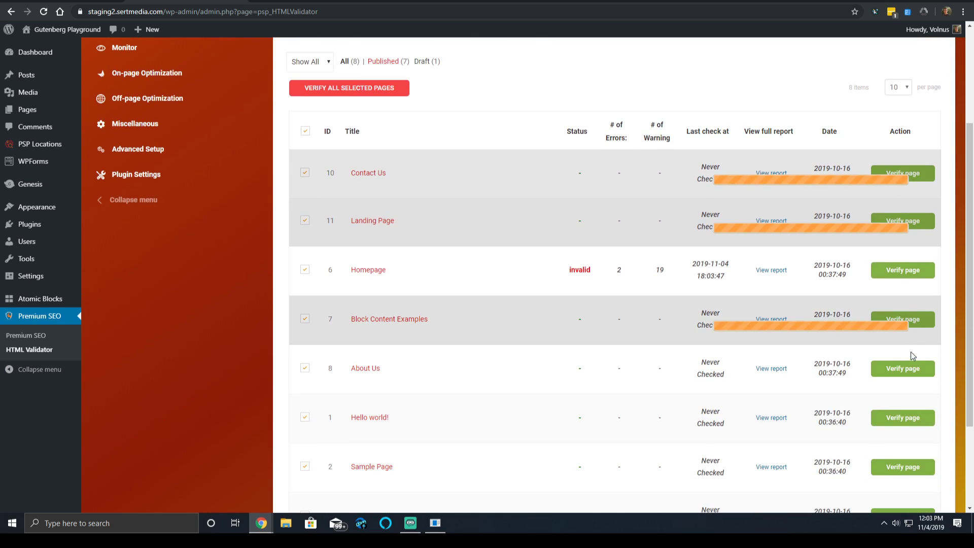
left_click(911, 379)
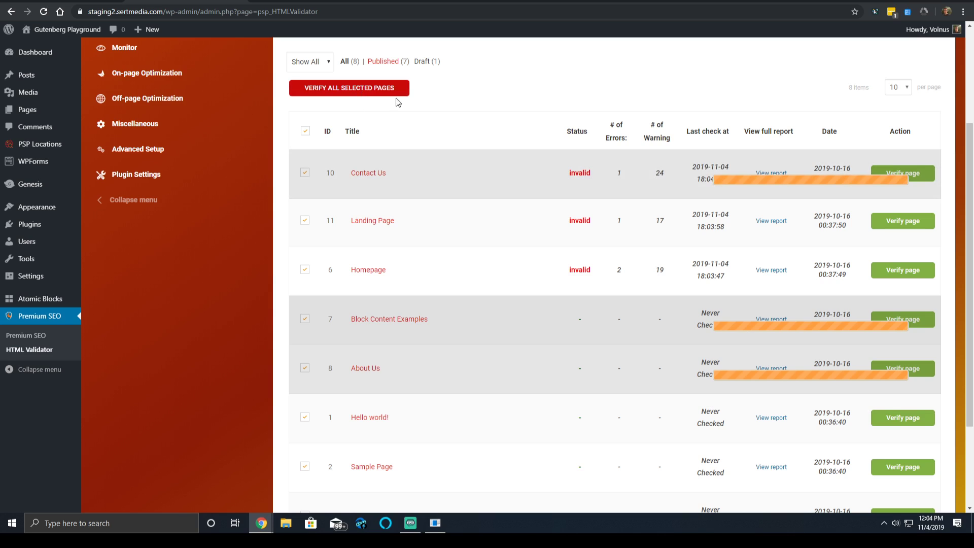
Review the status, errors, warnings and last check time of each page in the W3C Validator list
scroll(558, 167, "down", 3)
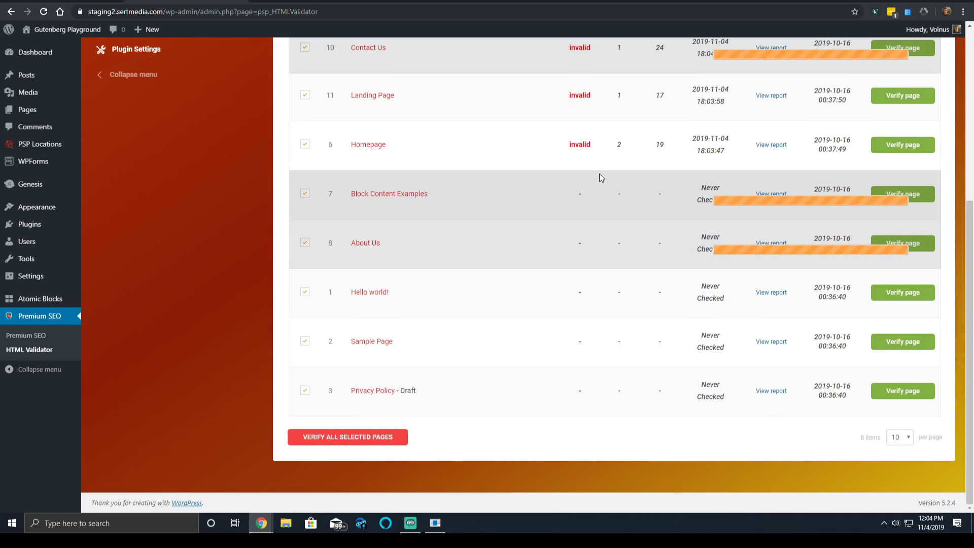
scroll(598, 175, "up", 4)
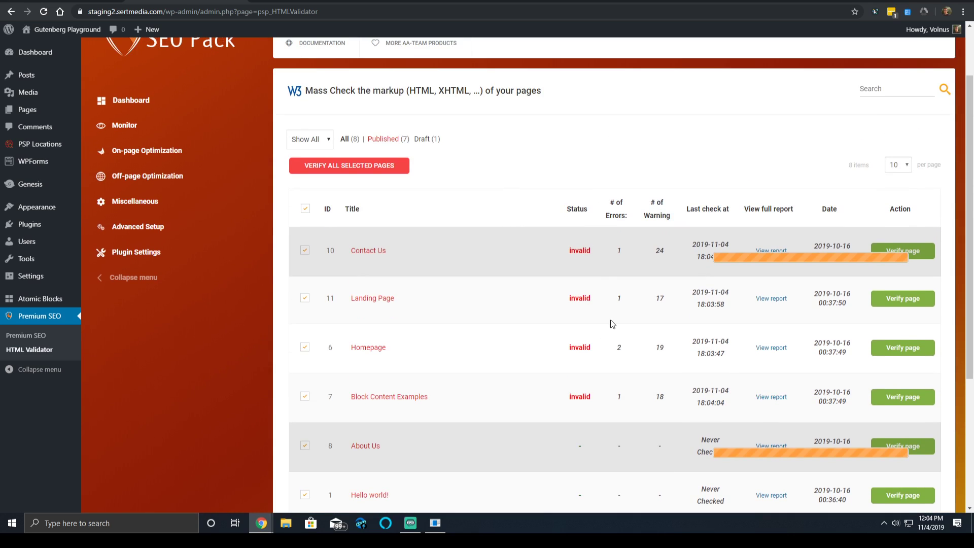
scroll(594, 278, "down", 3)
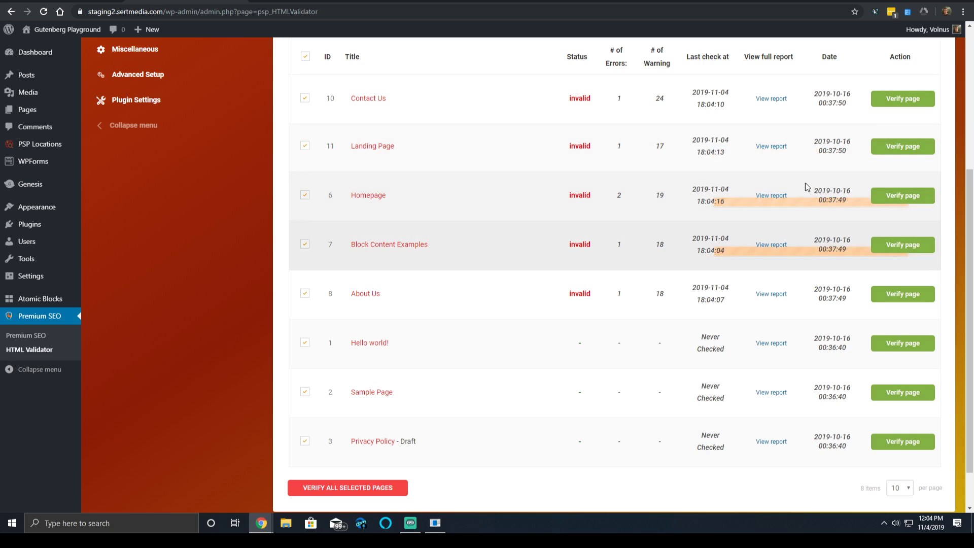
scroll(691, 234, "down", 1)
scroll(692, 234, "down", 1)
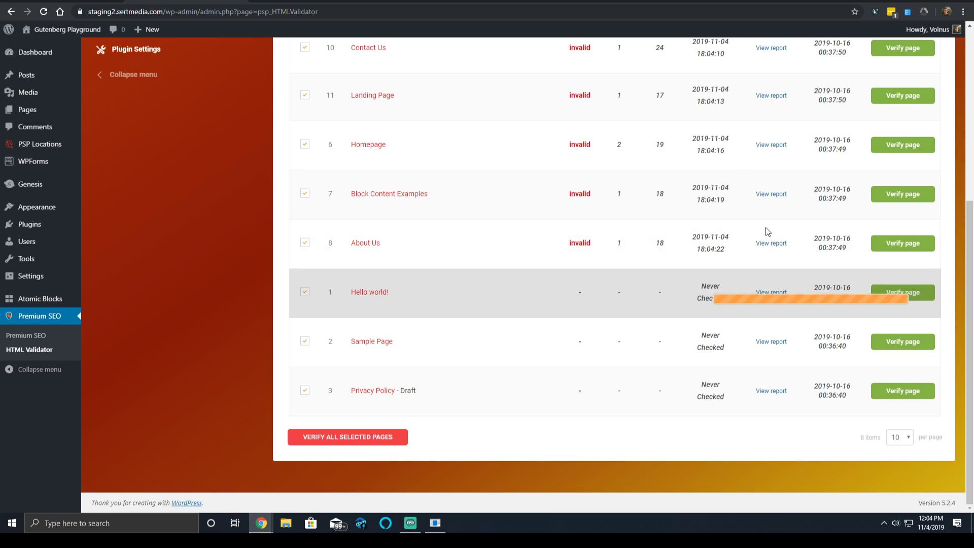
scroll(790, 184, "up", 2)
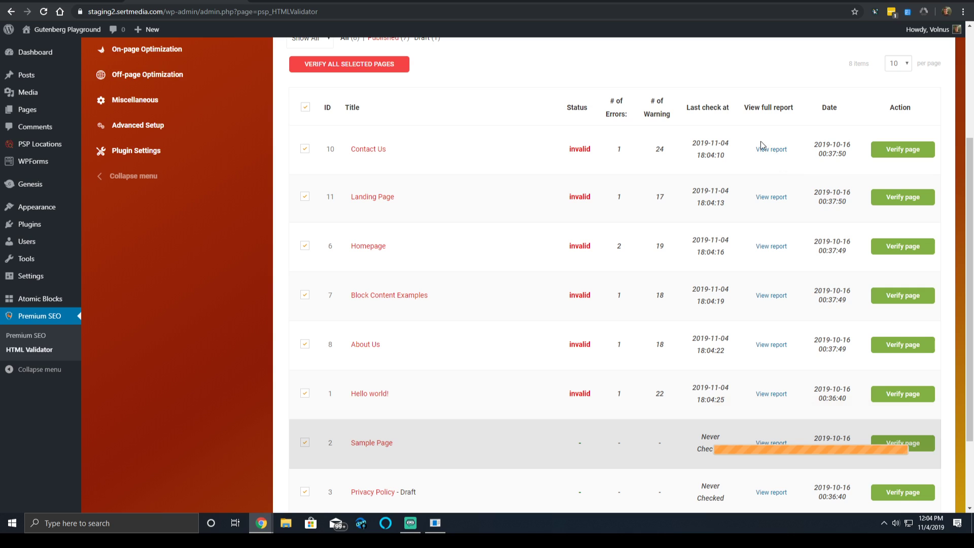
Open the full validation report for Contact Us and examine its warnings and the error about the style element inside body
left_click(771, 151)
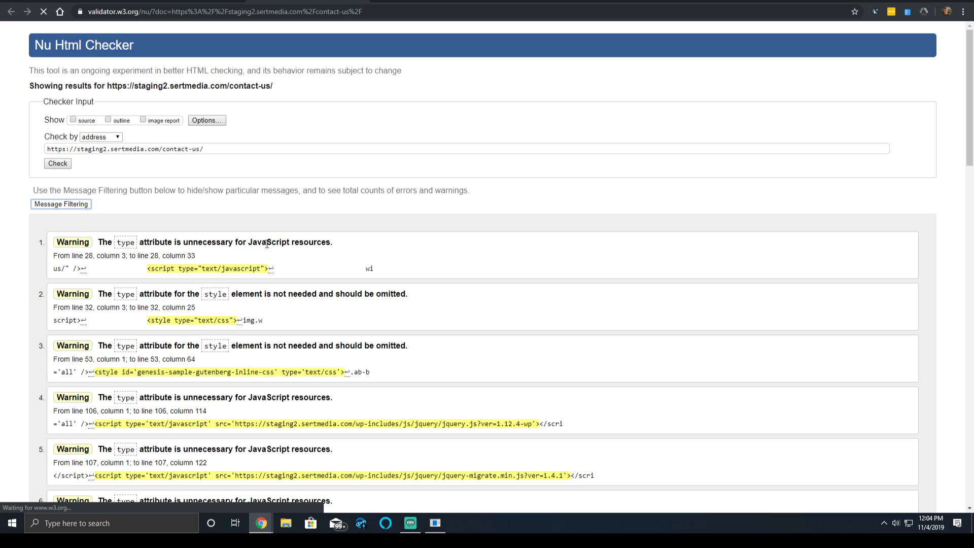
double_click(315, 243)
left_click(326, 243)
scroll(218, 292, "down", 3)
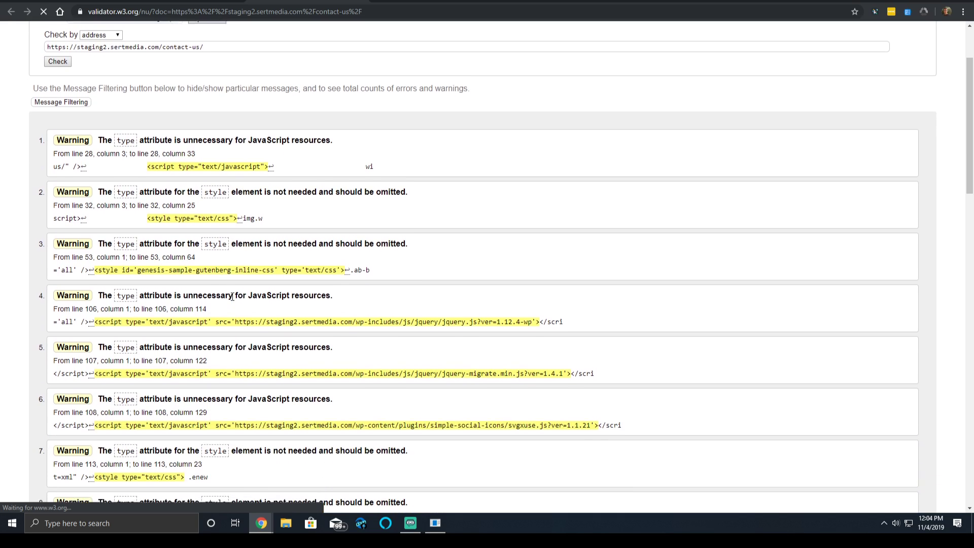
scroll(235, 297, "down", 4)
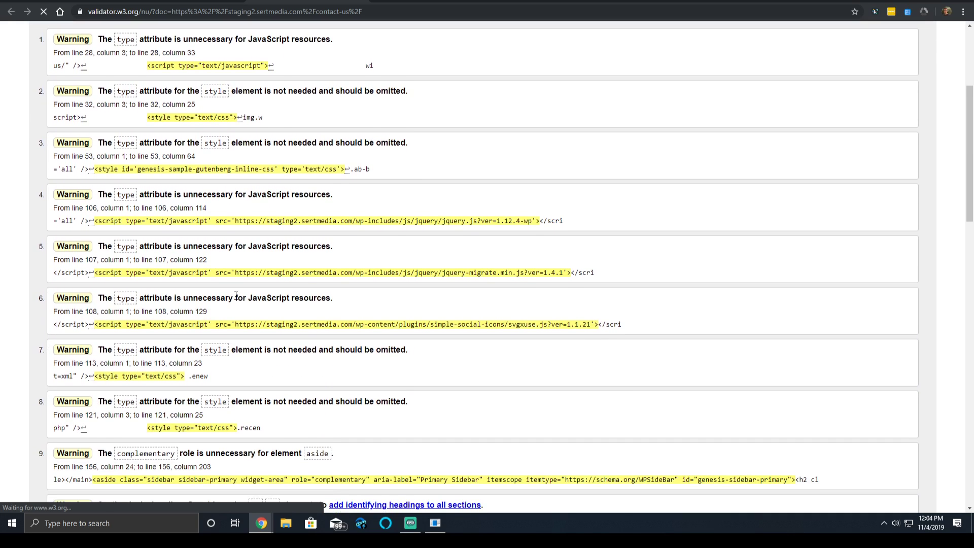
scroll(241, 310, "down", 3)
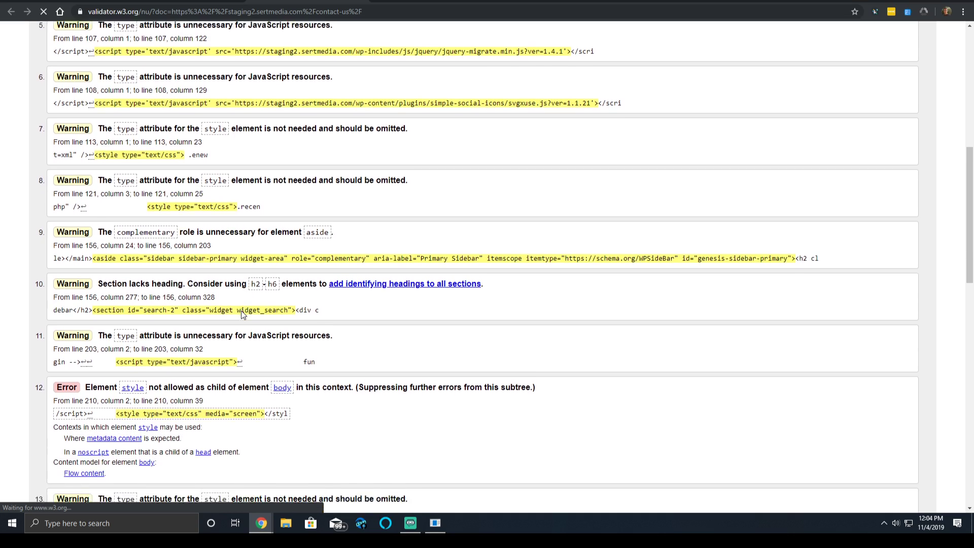
scroll(246, 303, "down", 1)
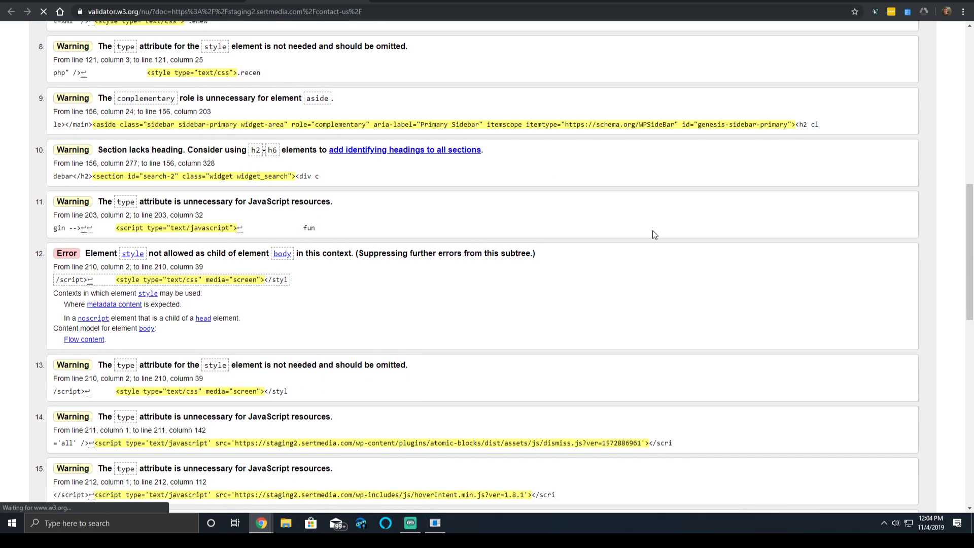
left_click_drag(183, 255, 257, 259)
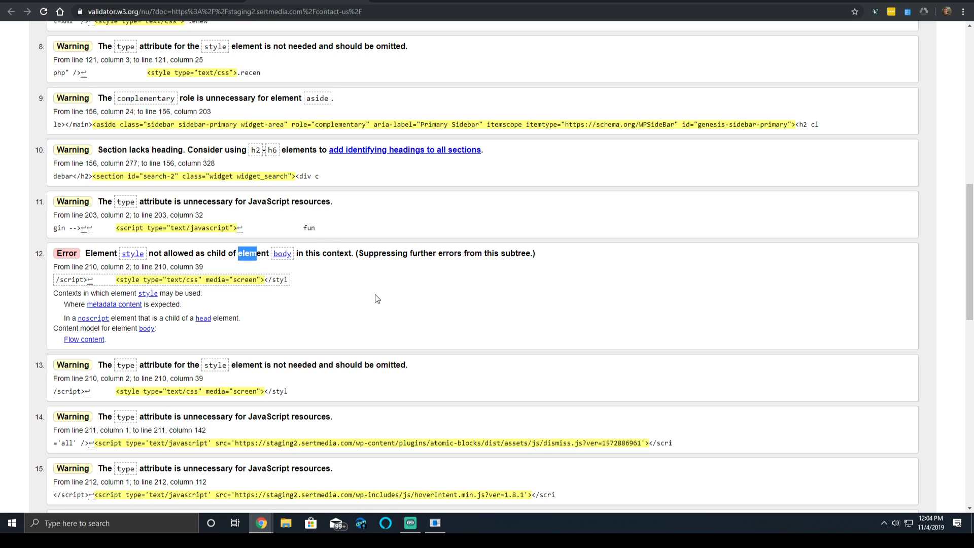
scroll(353, 295, "down", 4)
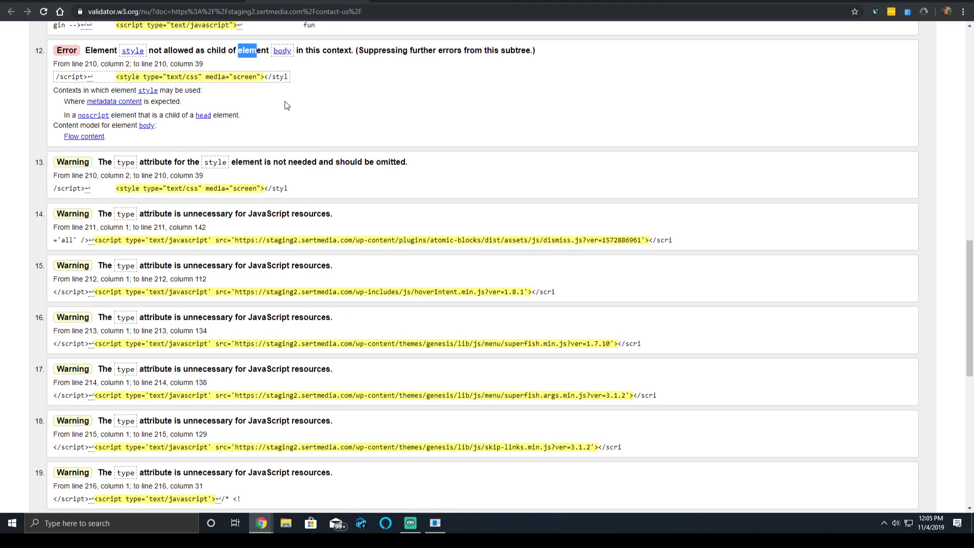
scroll(284, 126, "down", 6)
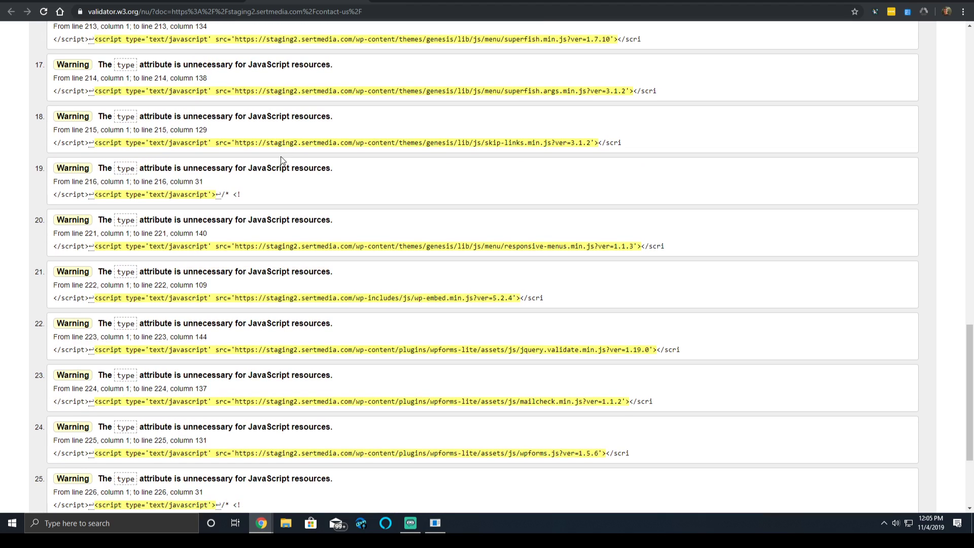
scroll(282, 160, "down", 3)
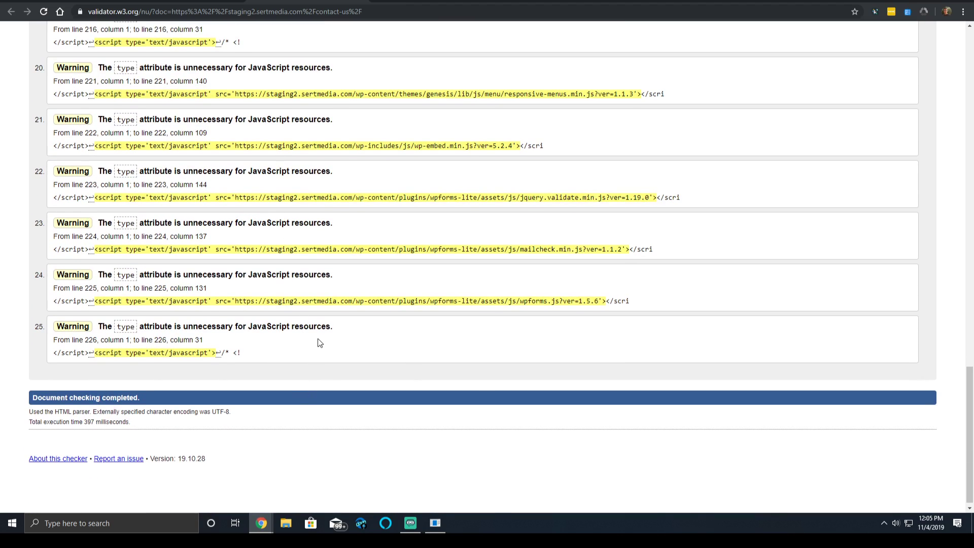
scroll(315, 318, "up", 6)
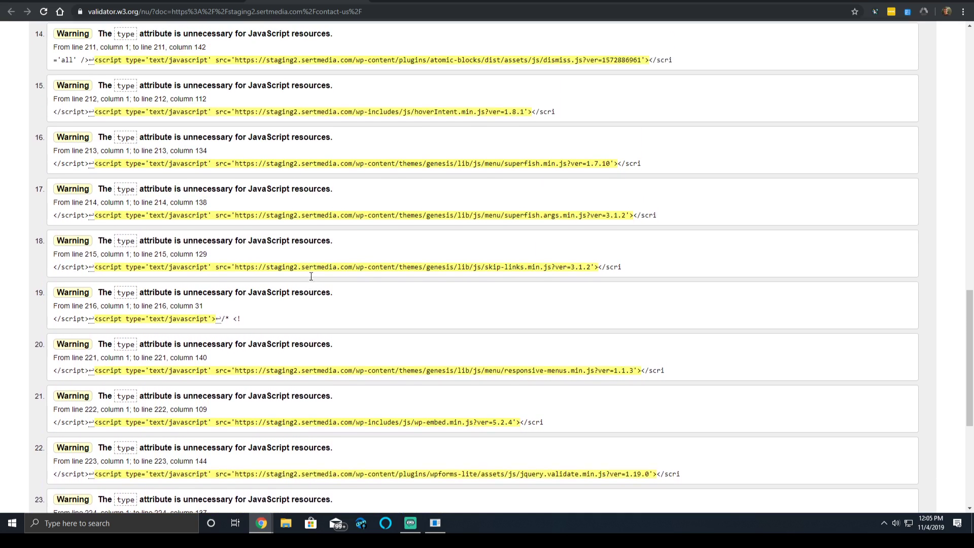
Return from the Contact Us report to the W3C Validator list and review the results of all pages
scroll(452, 348, "up", 17)
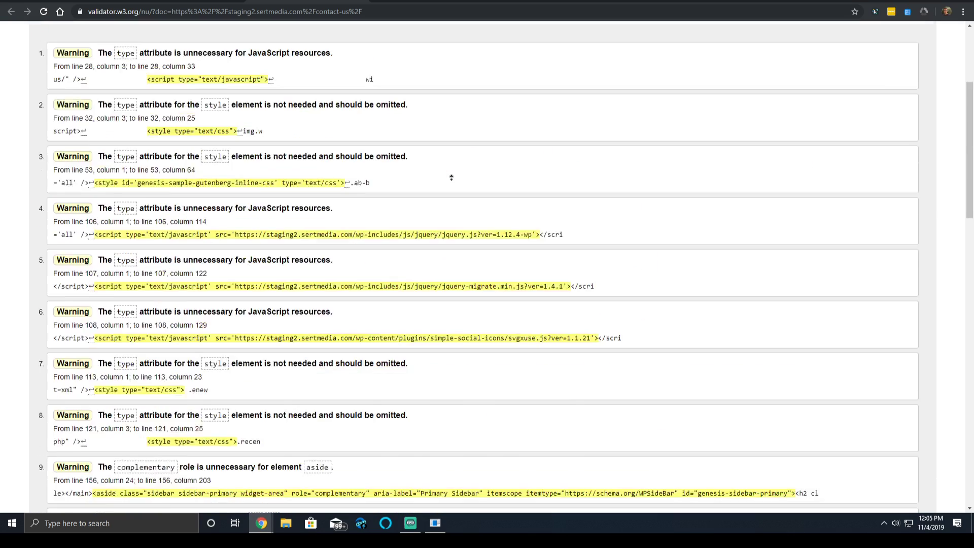
left_click(224, 1)
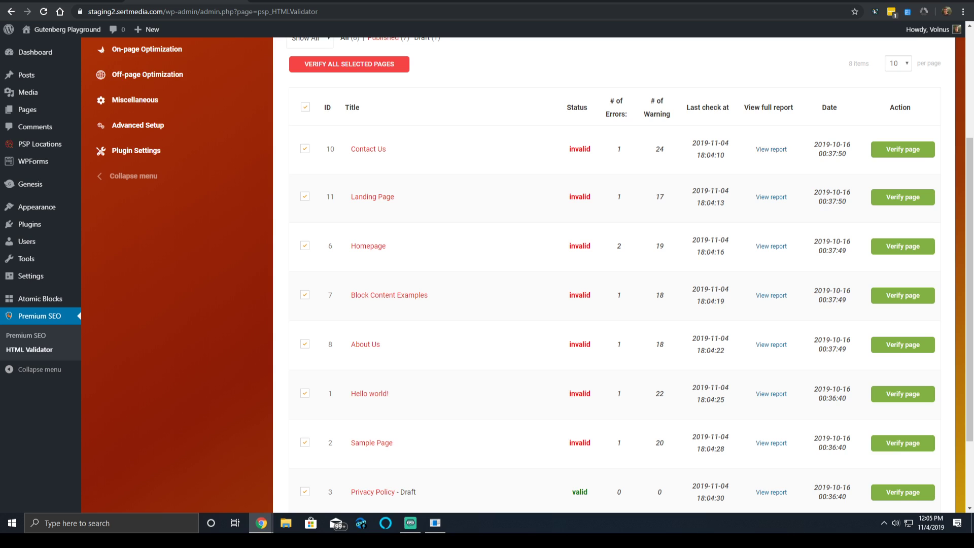
scroll(614, 168, "down", 2)
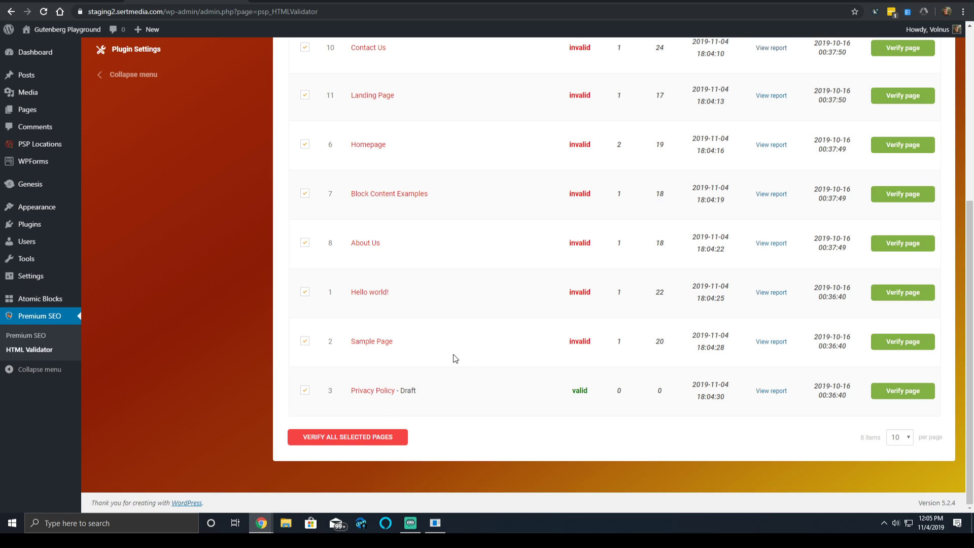
scroll(453, 354, "up", 5)
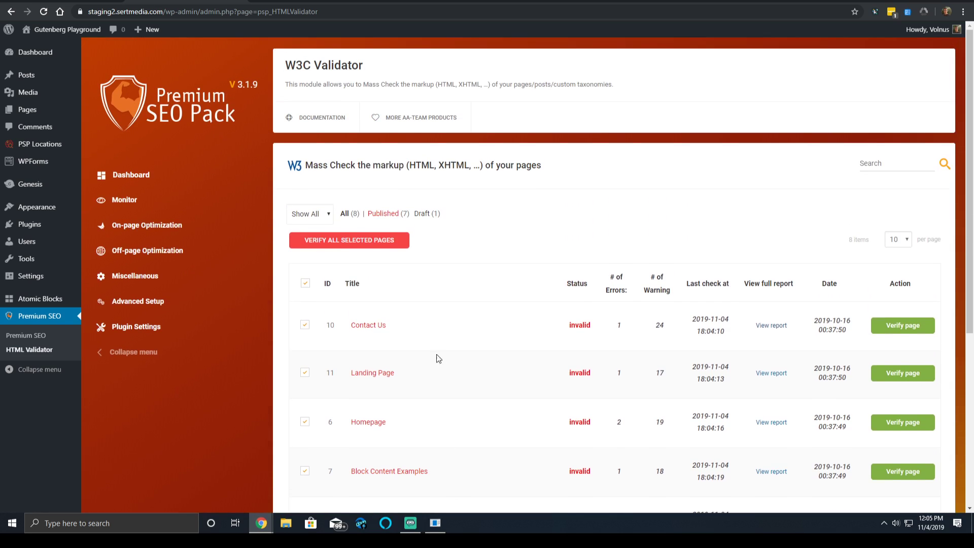
scroll(439, 358, "down", 5)
scroll(162, 269, "up", 5)
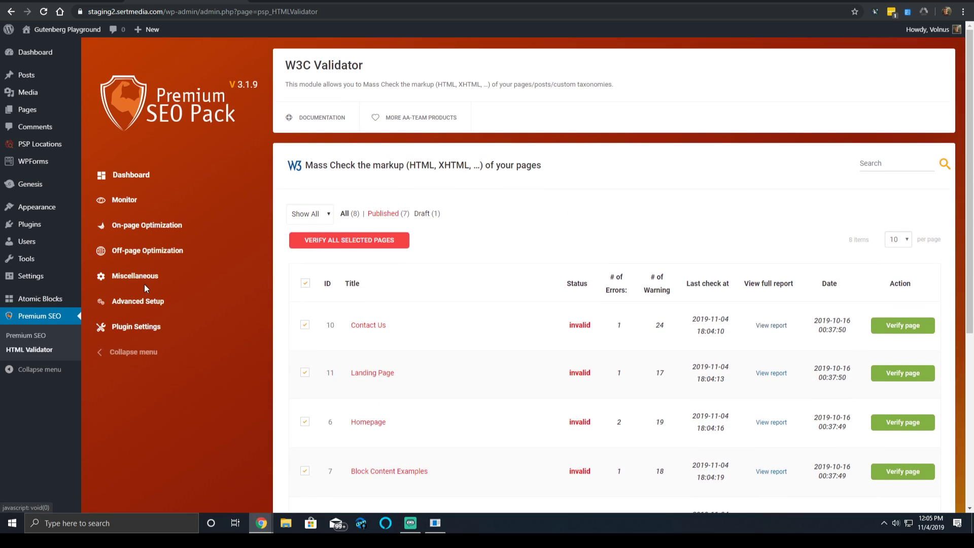
Open SEO Insert Code under Advanced Setup and examine its activation option and the head and footer code fields
double_click(156, 300)
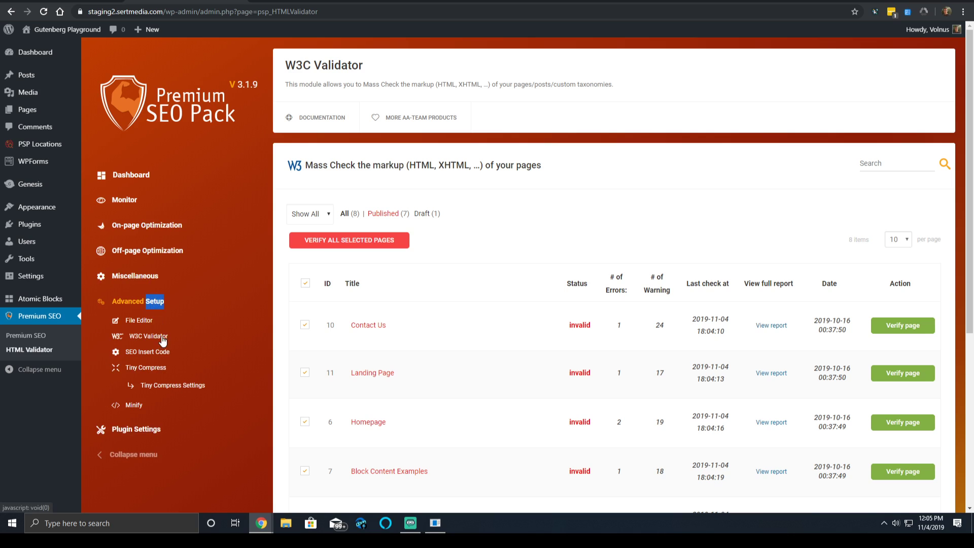
left_click(157, 352)
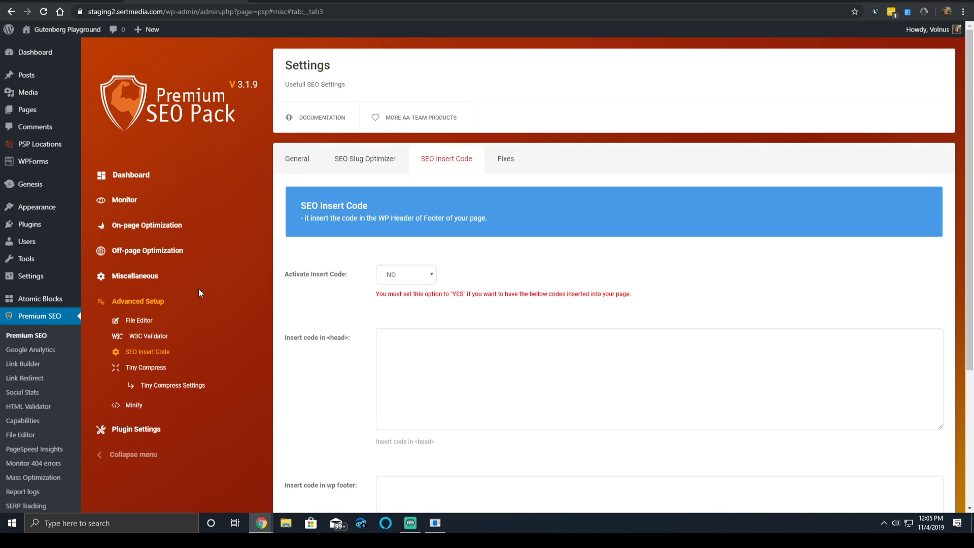
scroll(181, 280, "down", 2)
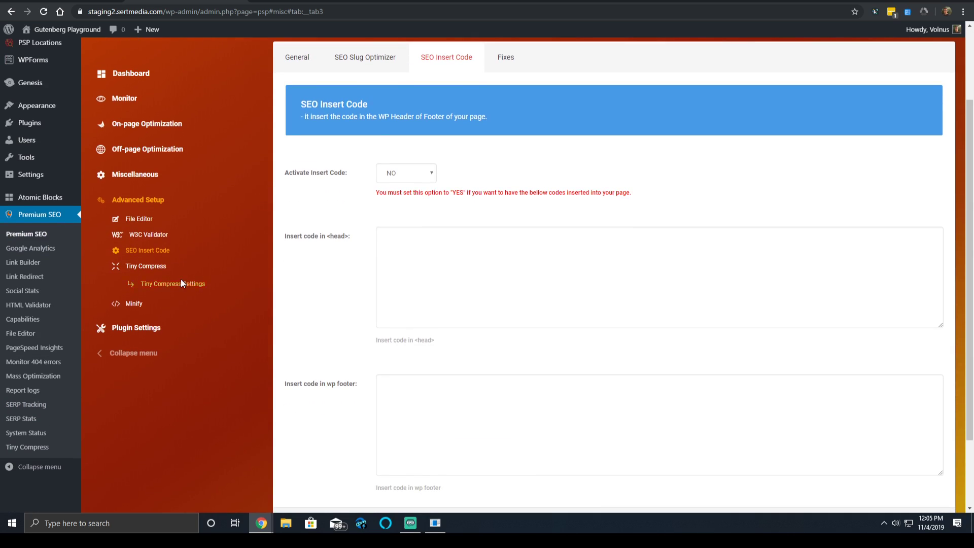
Open the Tiny Compress module and its settings, and review the timeout, upload, API key and image size options
left_click(152, 269)
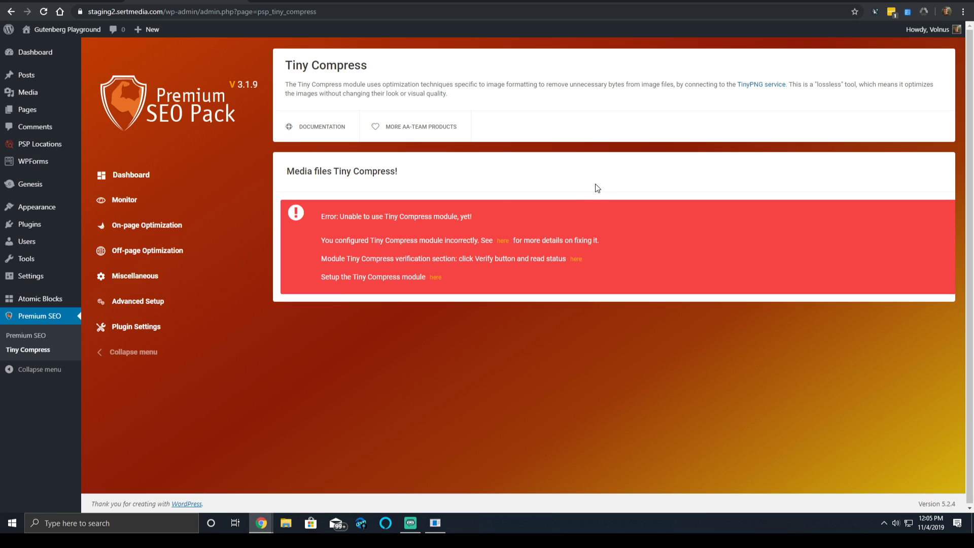
left_click(146, 302)
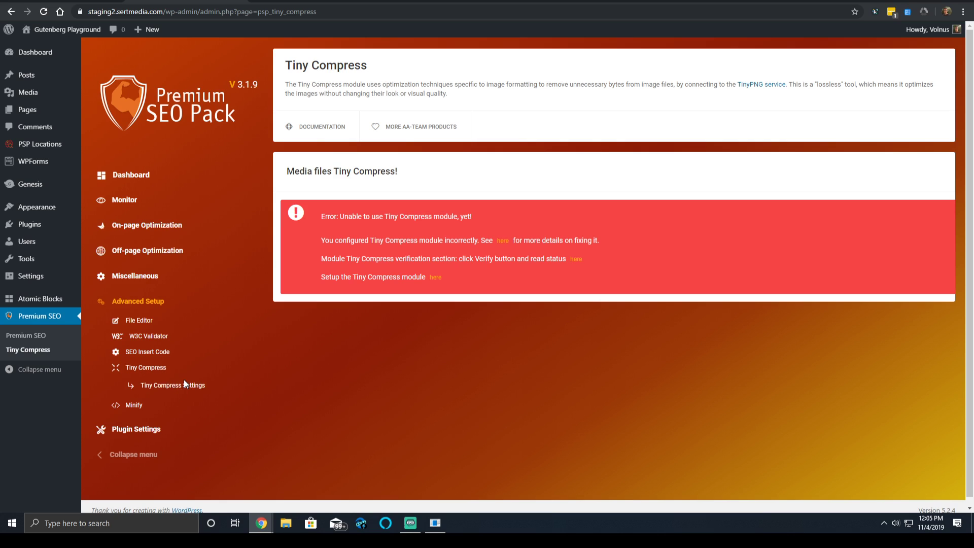
left_click(182, 385)
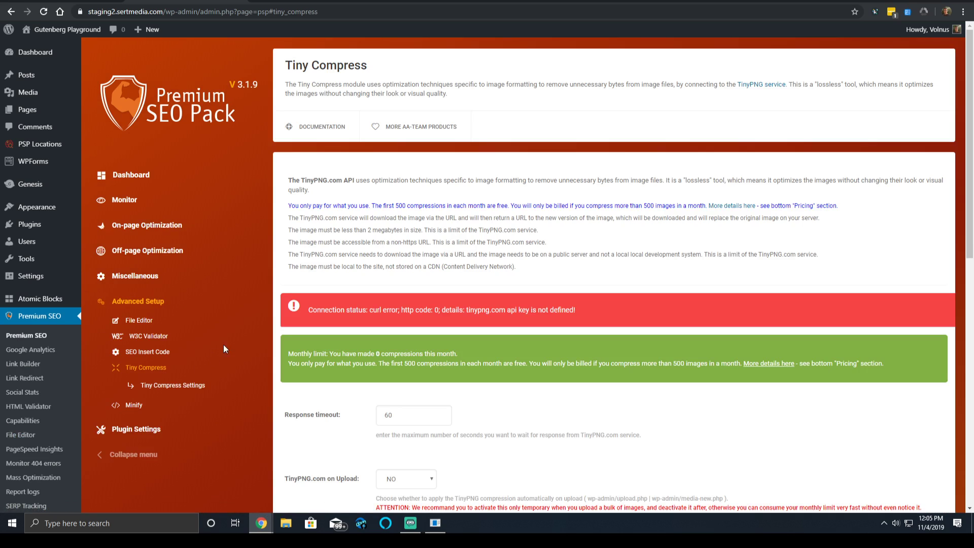
scroll(288, 287, "down", 6)
scroll(286, 287, "down", 5)
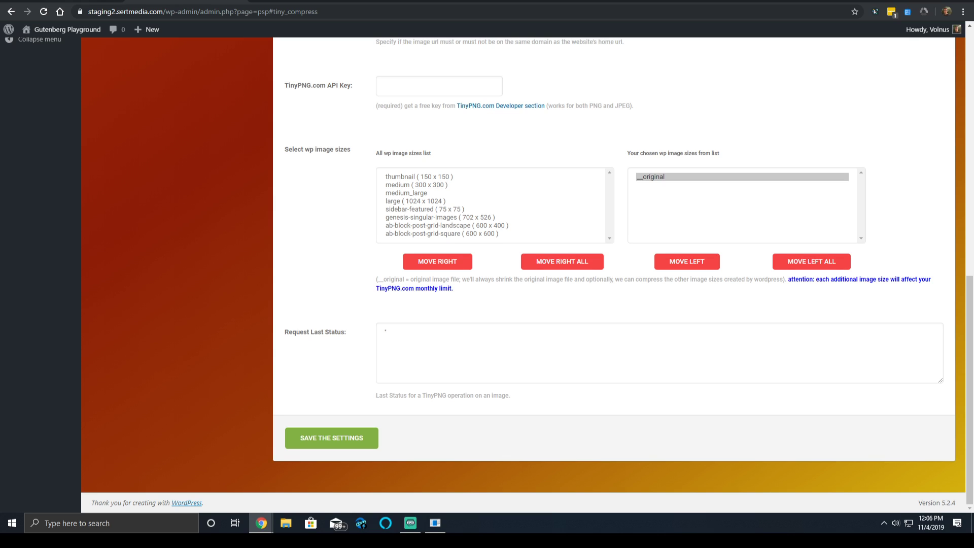
scroll(418, 191, "up", 4)
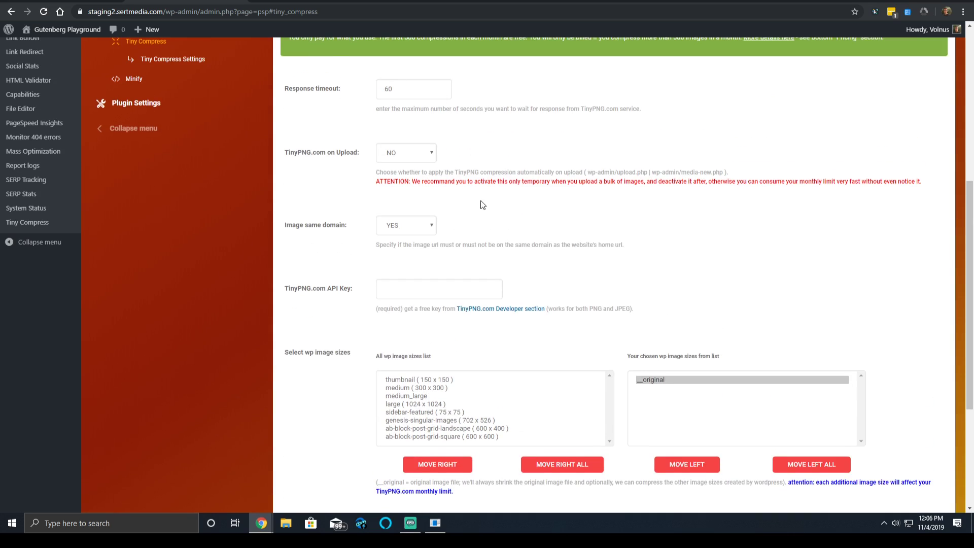
Examine the TinyPNG.com on Upload option and its warning about the monthly compression limit
triple_click(480, 185)
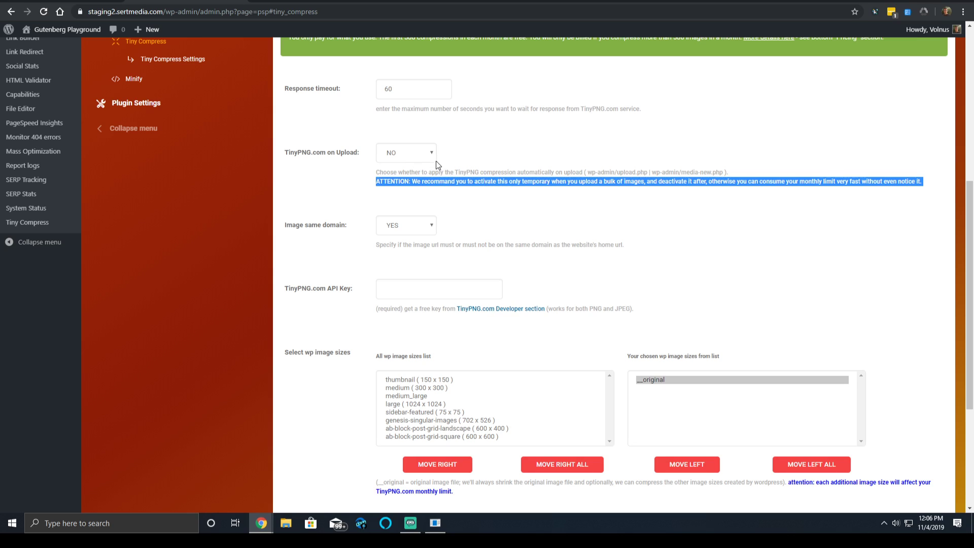
left_click(416, 156)
left_click(420, 154)
left_click(413, 149)
left_click(513, 143)
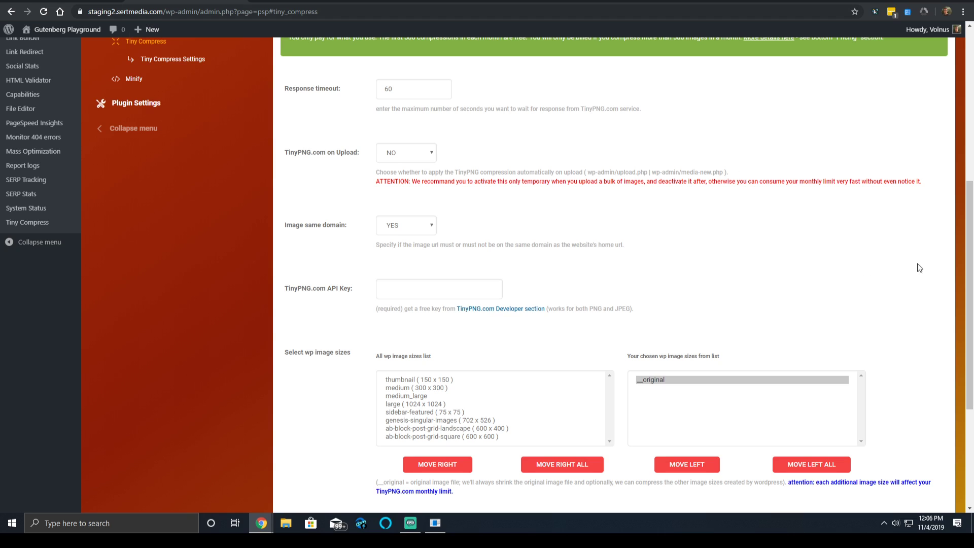
Add all available WordPress image sizes to the chosen sizes for Tiny Compress
scroll(672, 355, "down", 4)
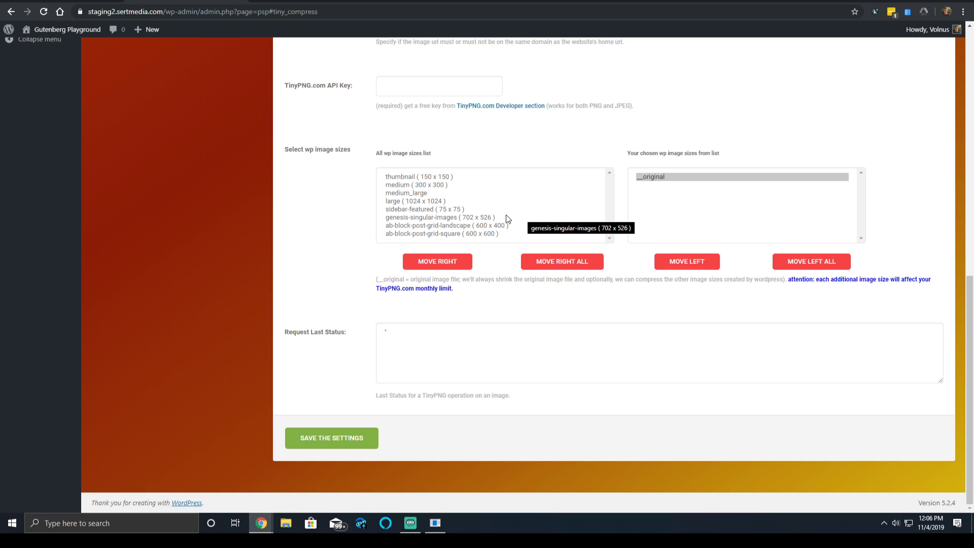
left_click(445, 185)
left_click(449, 176)
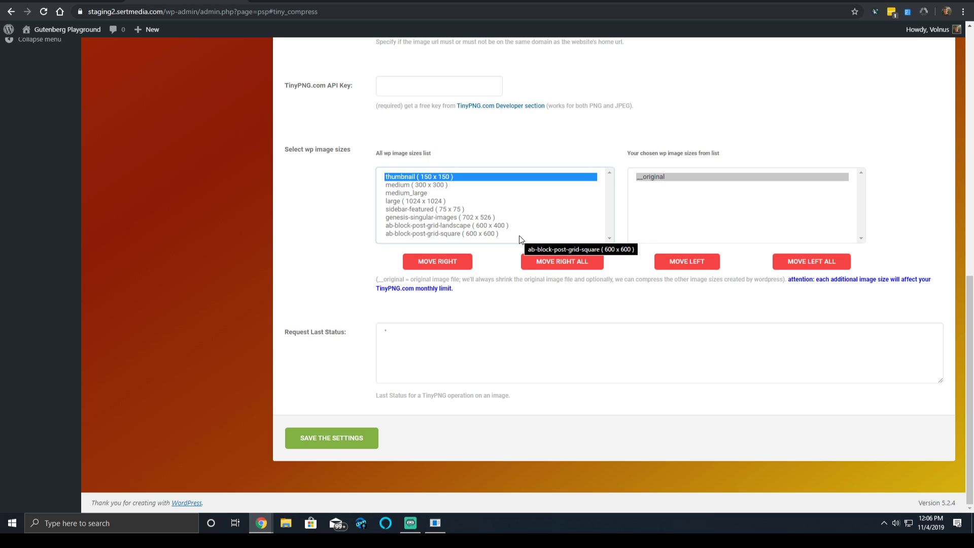
left_click(485, 234, "shift")
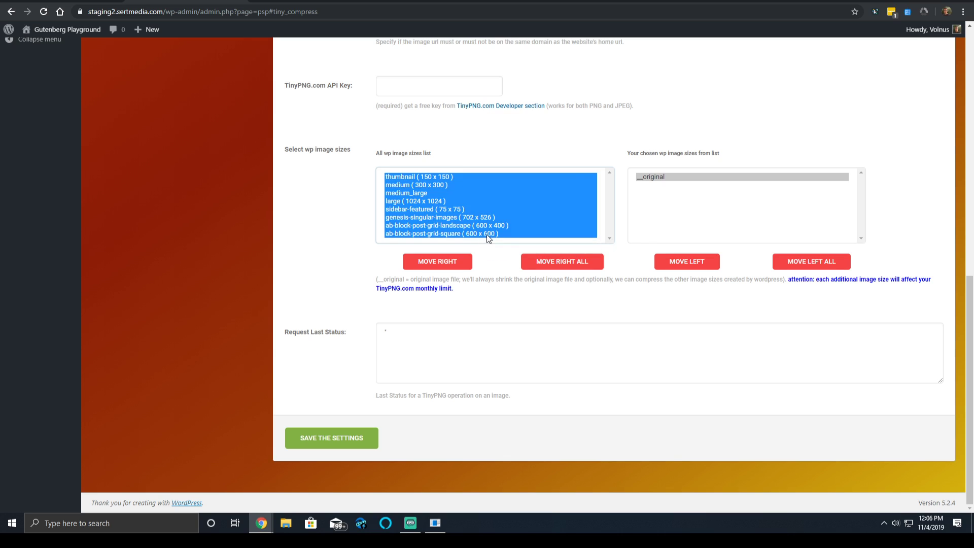
left_click(563, 261)
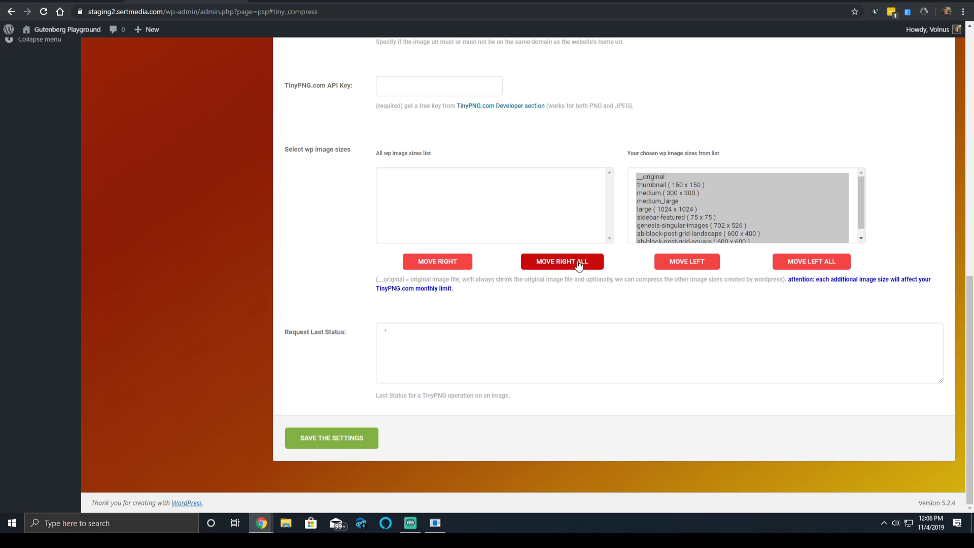
Open the Minify module under Advanced Setup and examine its minify items, server password protection and cache options
scroll(227, 138, "up", 15)
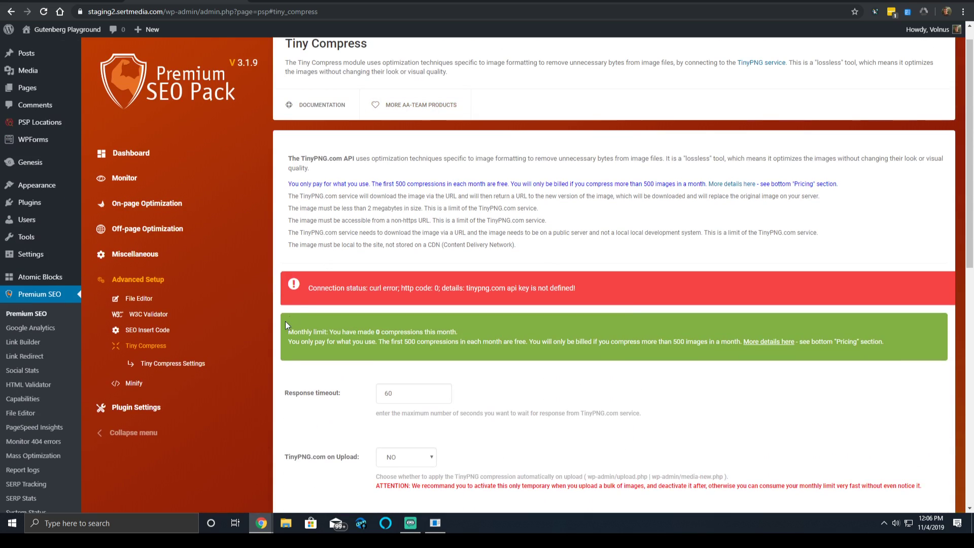
left_click(134, 383)
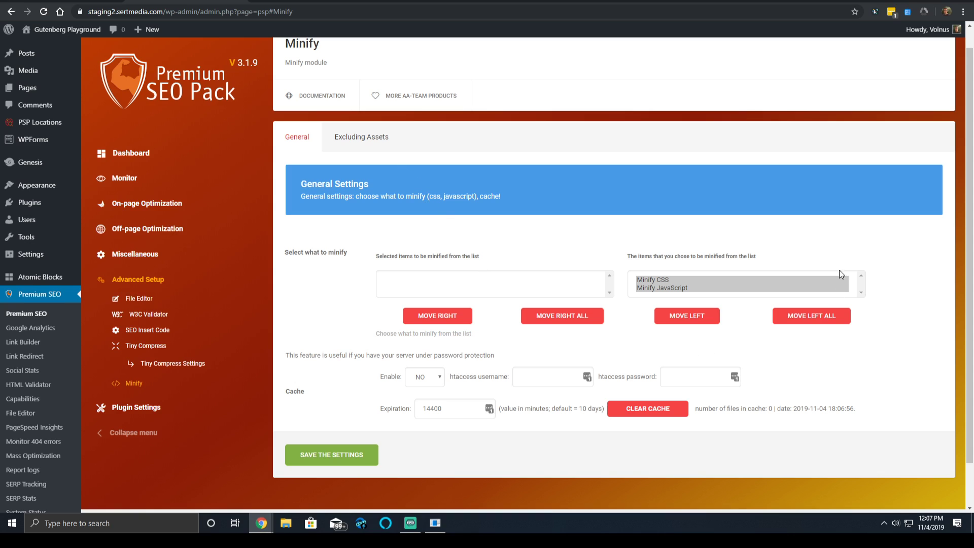
scroll(831, 268, "down", 1)
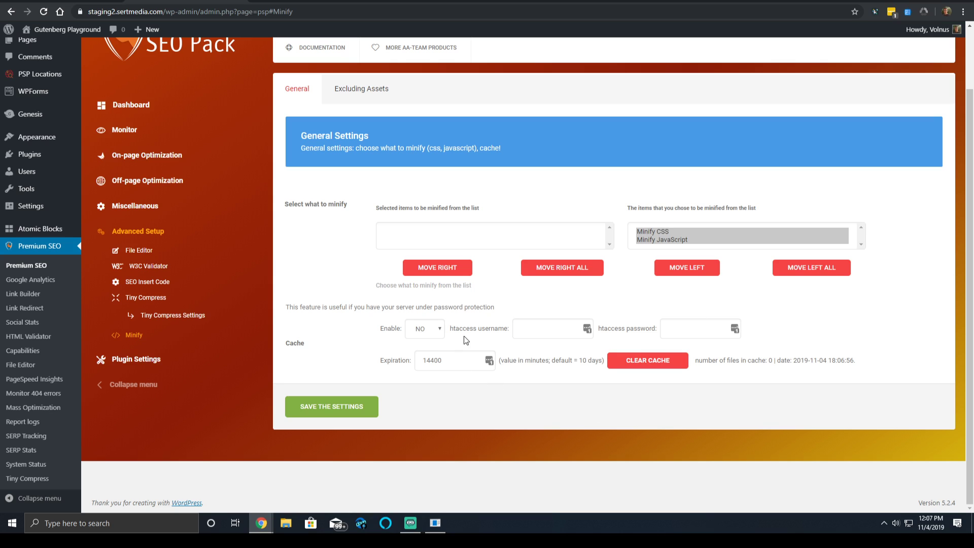
left_click(426, 326)
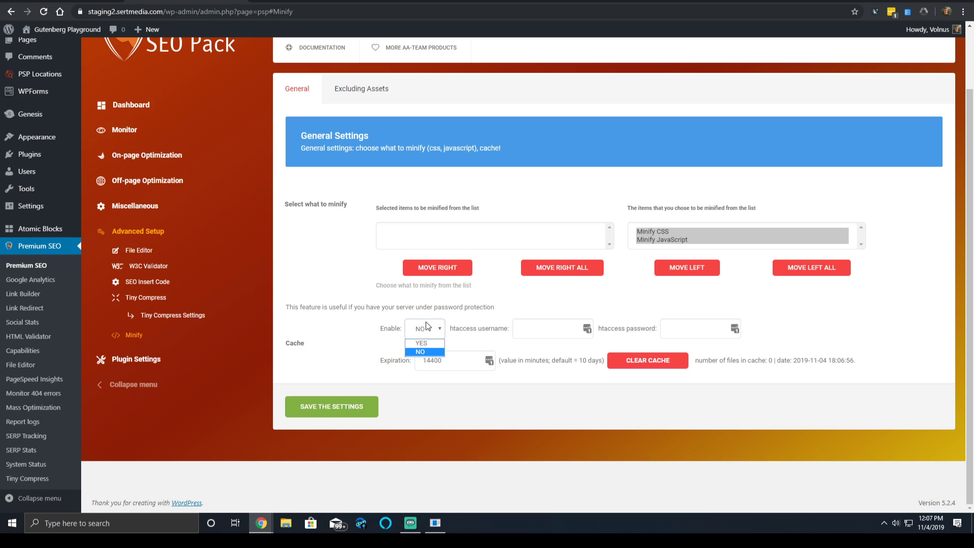
left_click(429, 330)
Review Minify's Excluding Assets settings for header styles, header scripts and footer scripts
left_click(364, 99)
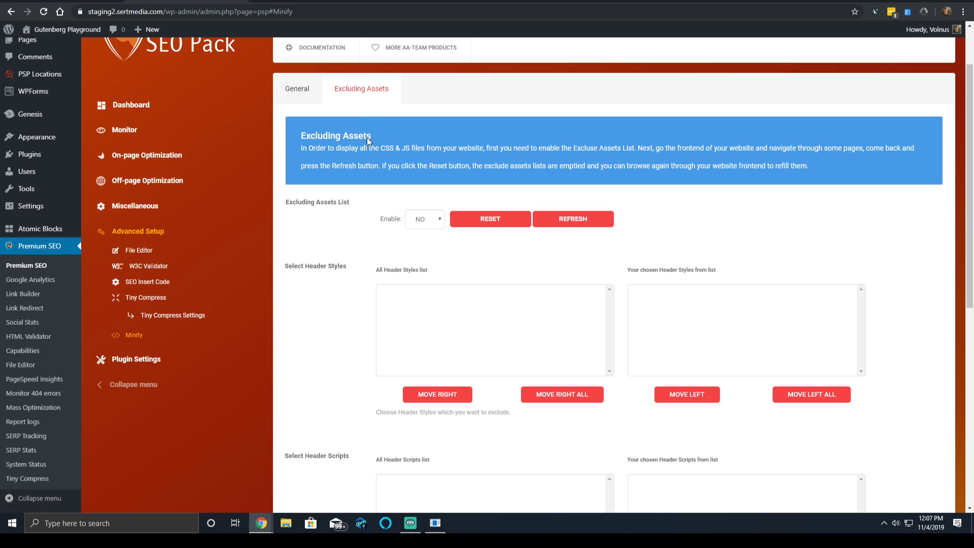
scroll(397, 174, "down", 8)
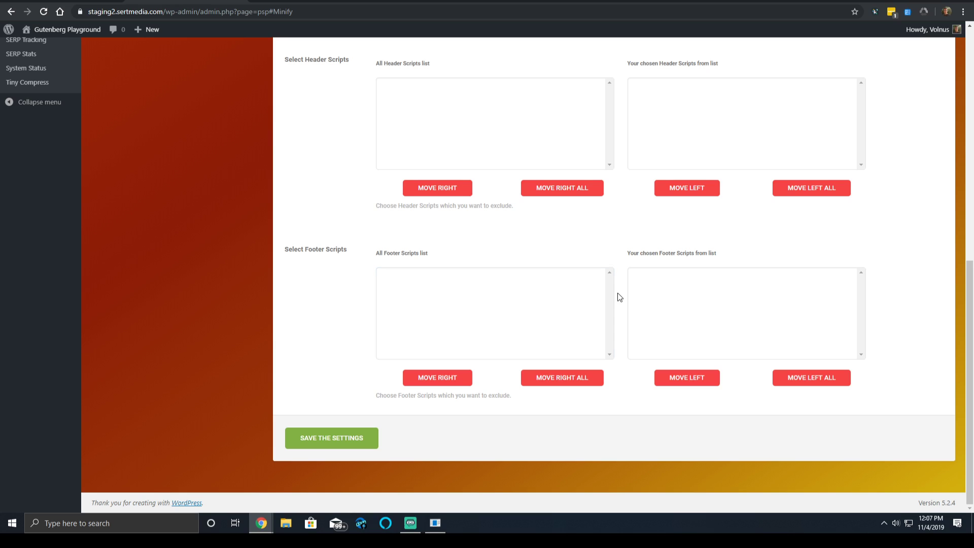
scroll(434, 182, "up", 5)
scroll(434, 183, "up", 5)
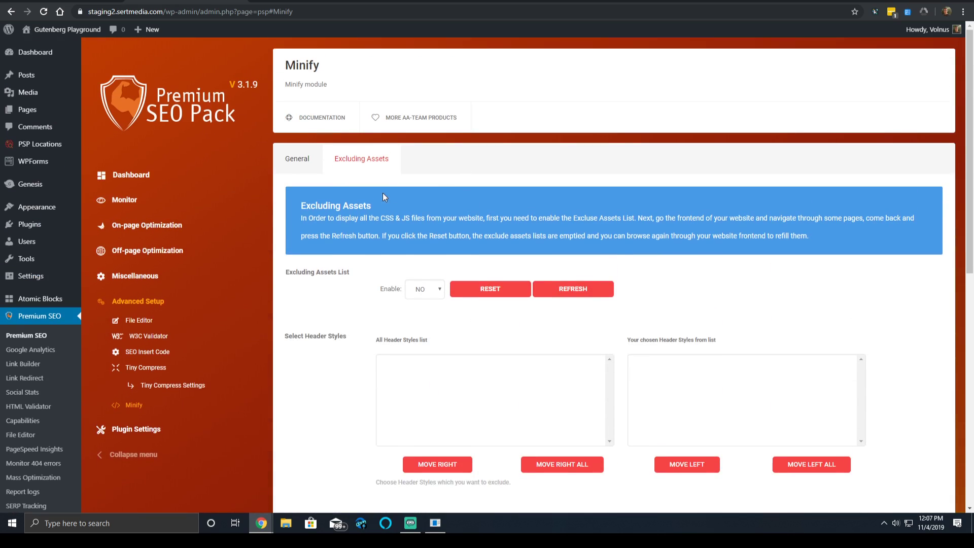
Return to Minify's General settings and set the server password protection option to NO
left_click(315, 162)
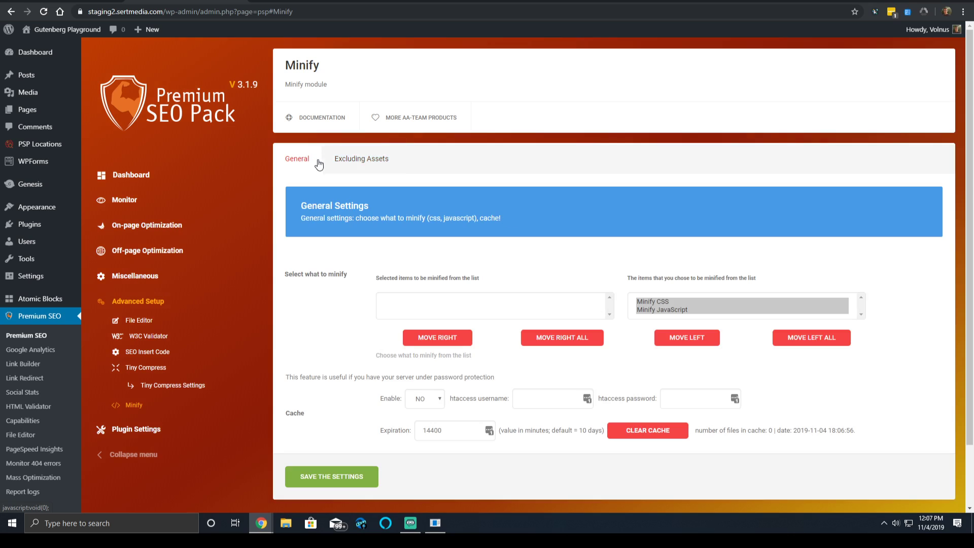
scroll(584, 282, "down", 2)
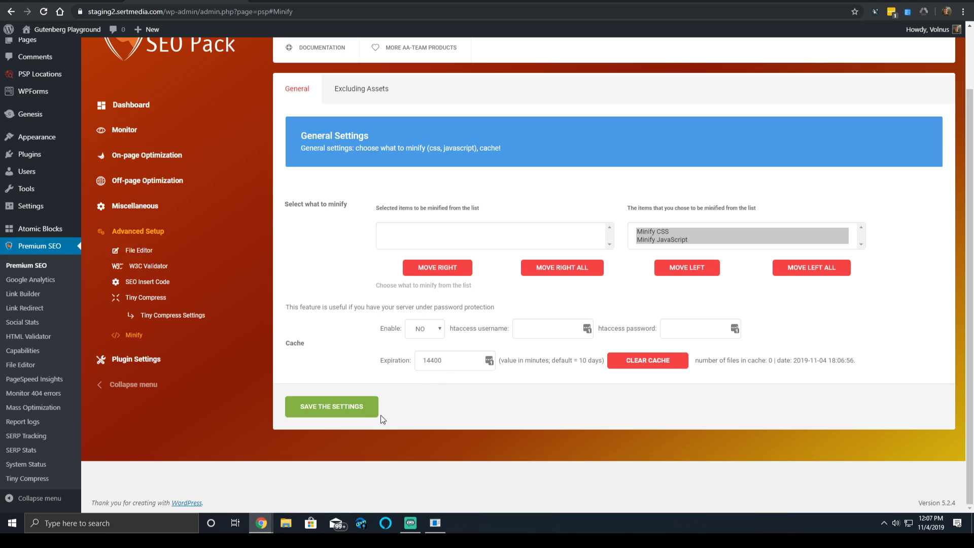
left_click(425, 330)
left_click(425, 329)
left_click(426, 349)
scroll(551, 178, "up", 1)
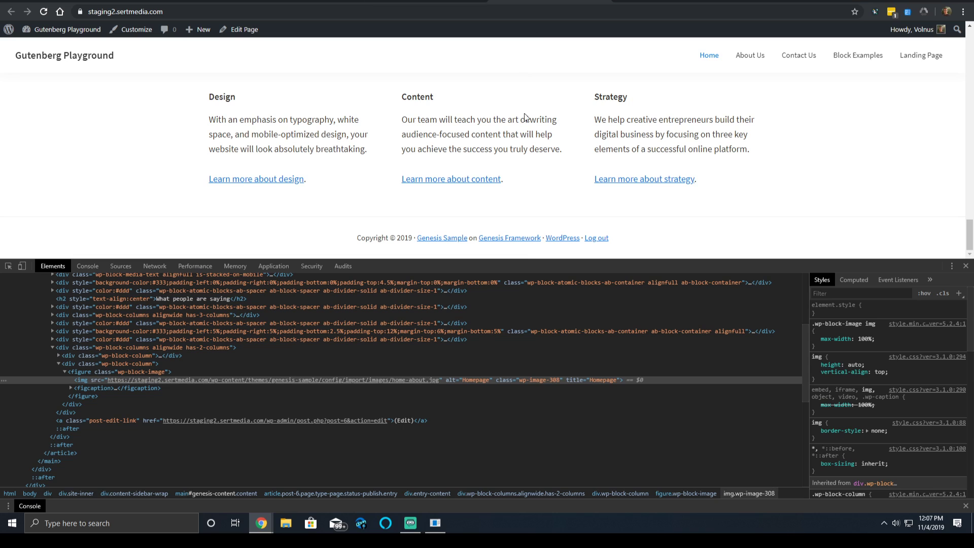
View the page source of the site's homepage and search it for "min"
right_click(521, 136)
left_click(571, 274)
key("ctrl+f")
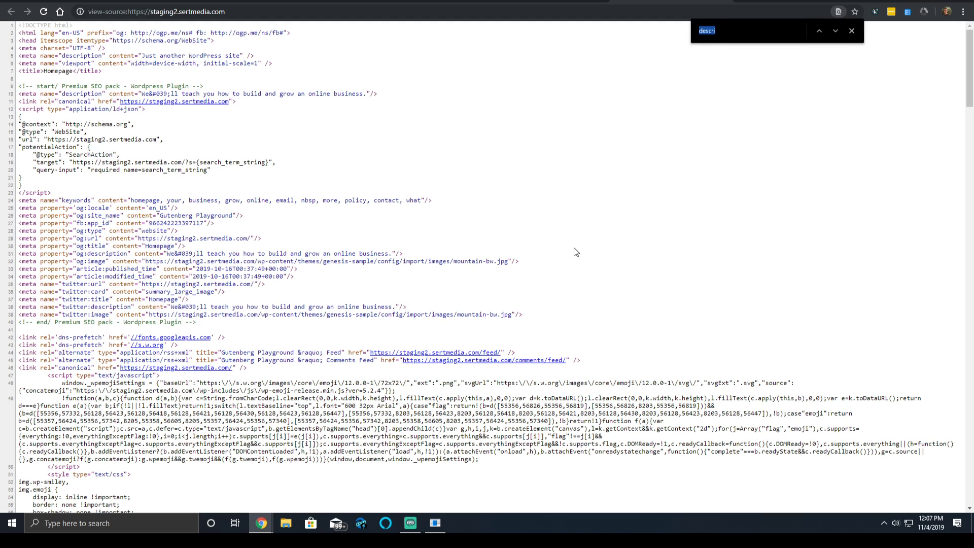
type("min")
key("Escape")
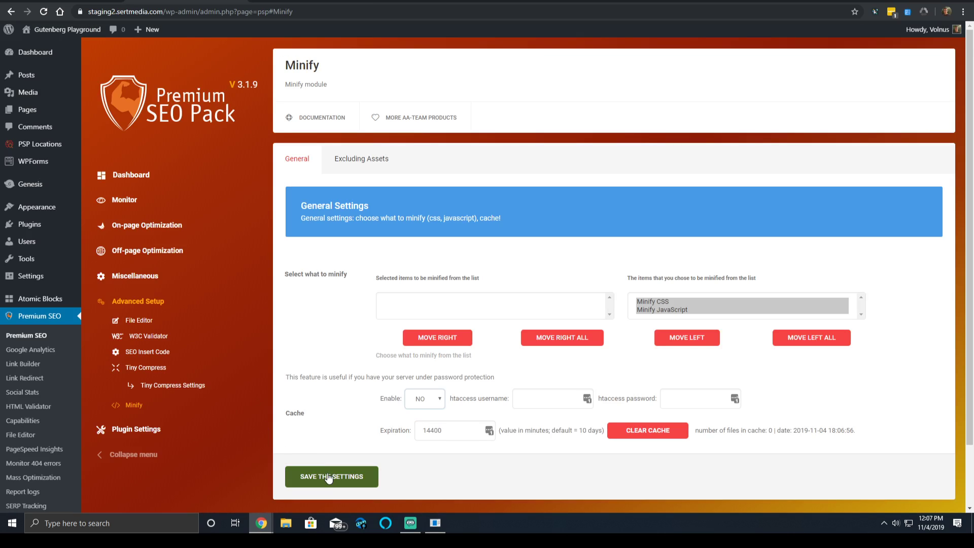
Save the Minify settings and inspect the first psp-min stylesheet in the reloaded homepage source
left_click(328, 478)
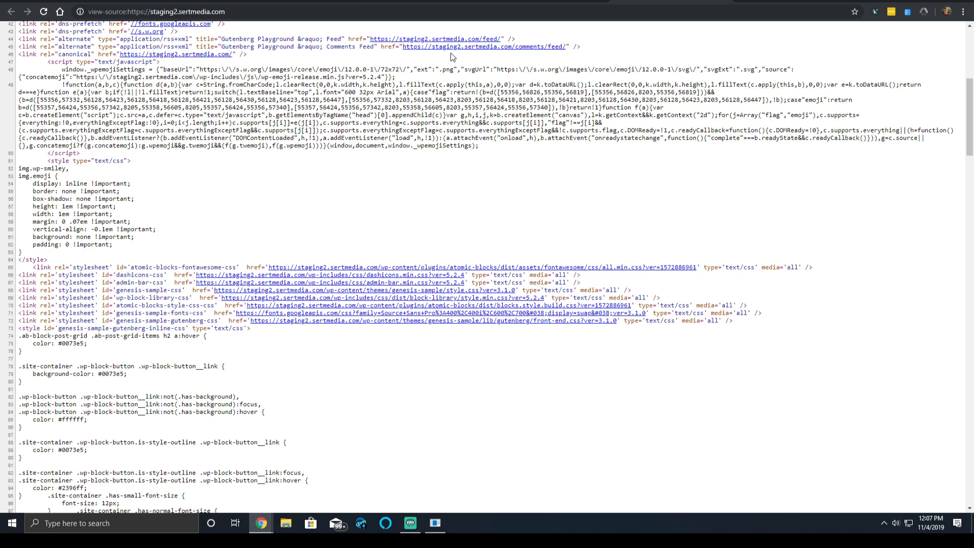
key("F5")
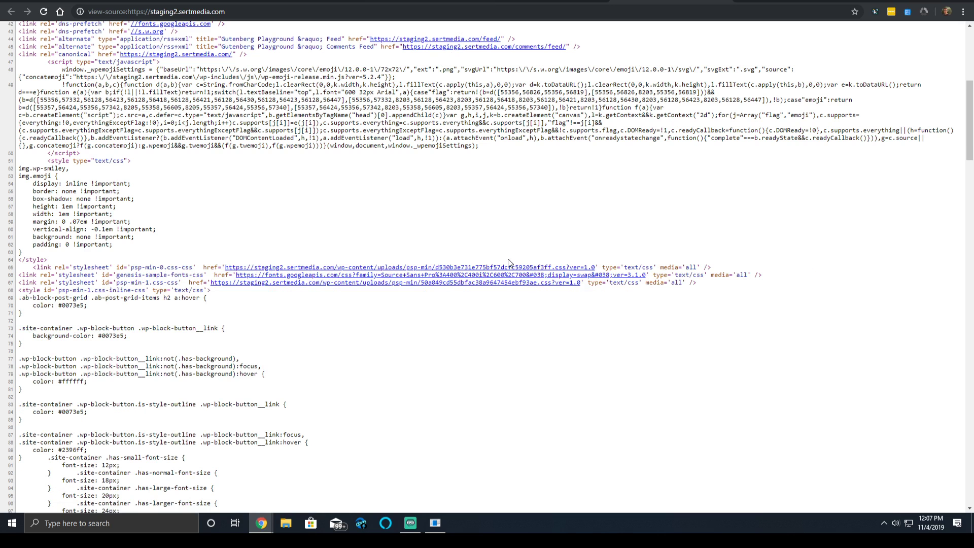
left_click(508, 267)
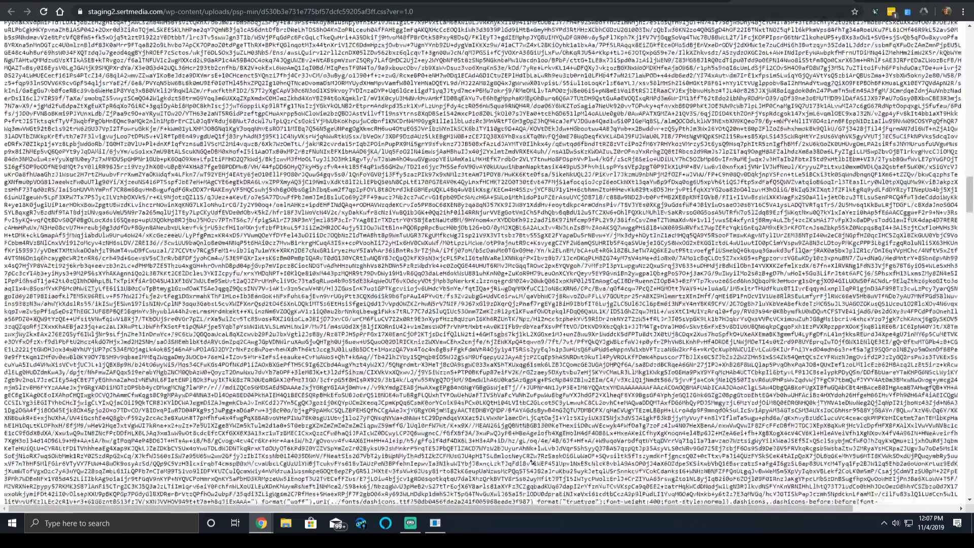
key("alt+Left")
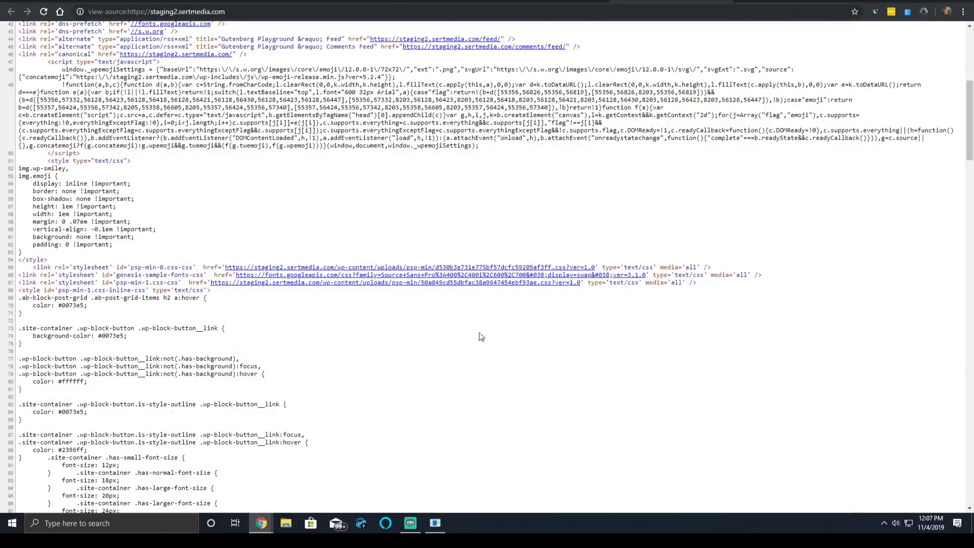
Inspect the second psp-min stylesheet from the homepage source and return to the source listing
left_click(497, 287)
key("alt+Left")
scroll(528, 229, "down", 5)
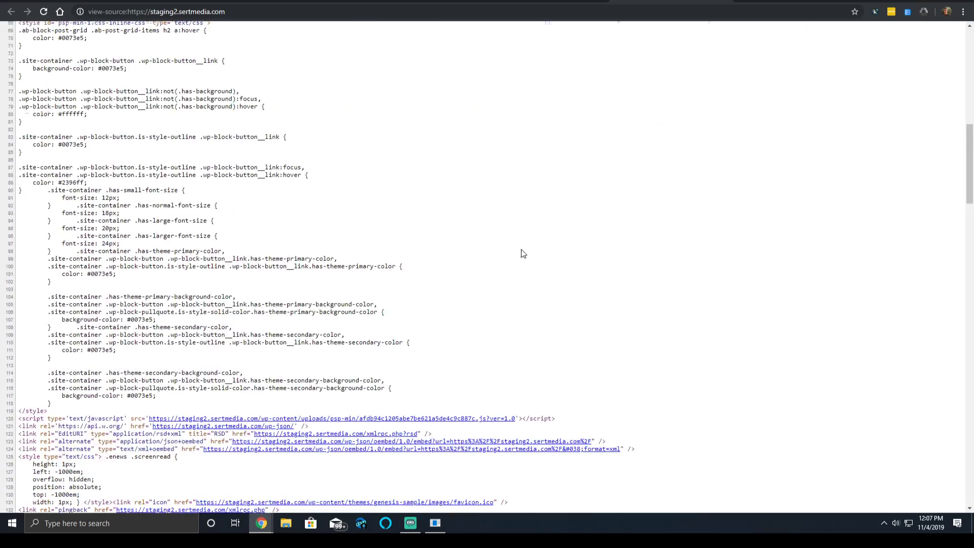
scroll(415, 269, "up", 7)
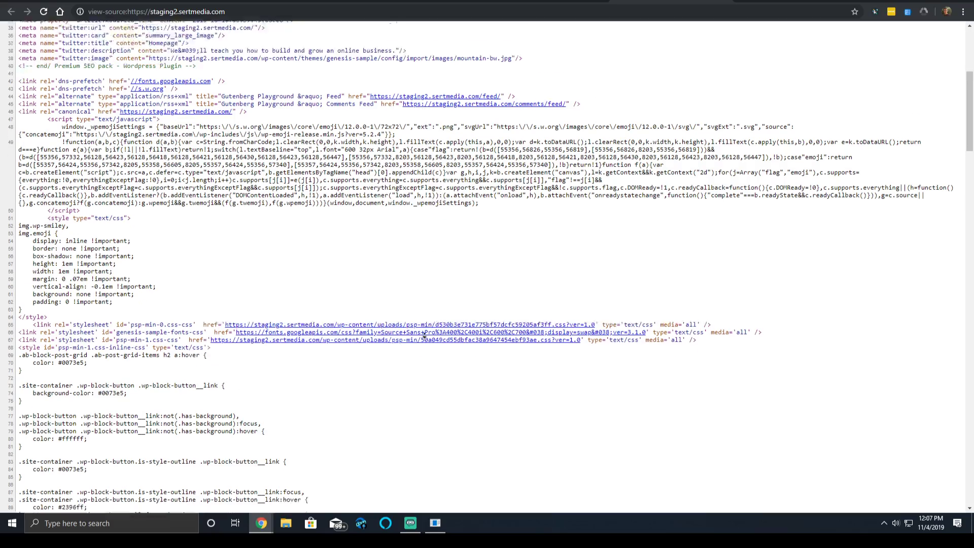
Search the homepage source for ".cs" and step through the stylesheet references
scroll(420, 247, "down", 5)
key("ctrl+f")
type(".cs")
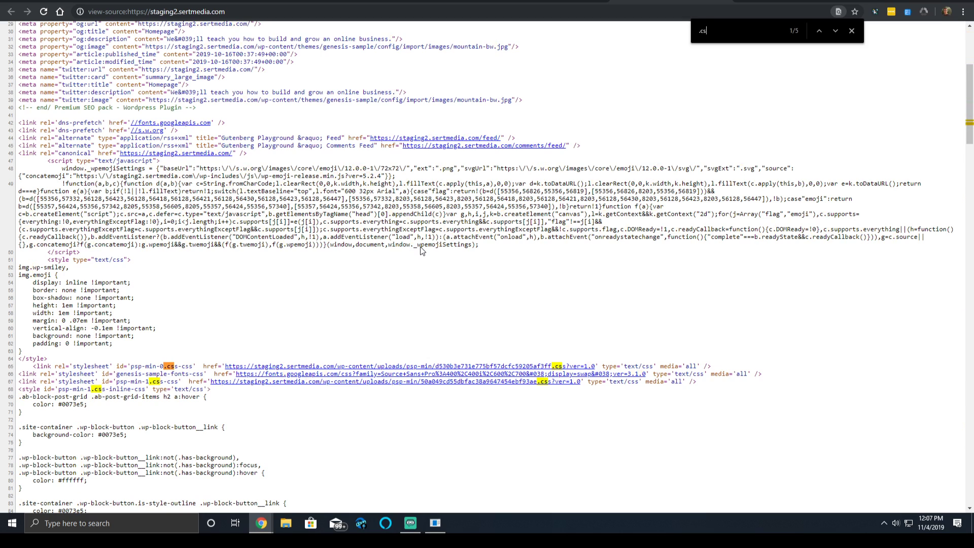
key("Return")
key("Return")
key("Return")
key("Return")
scroll(213, 282, "down", 7)
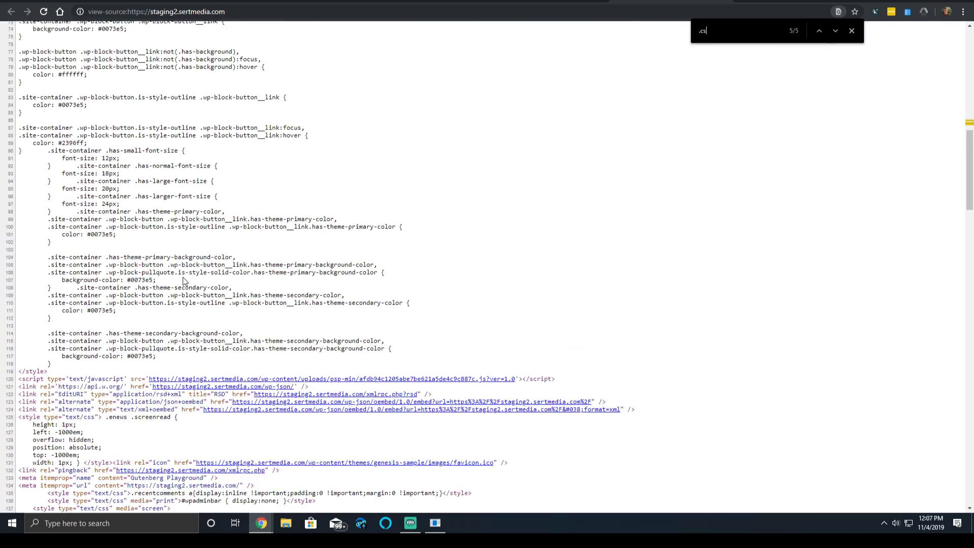
scroll(152, 252, "up", 6)
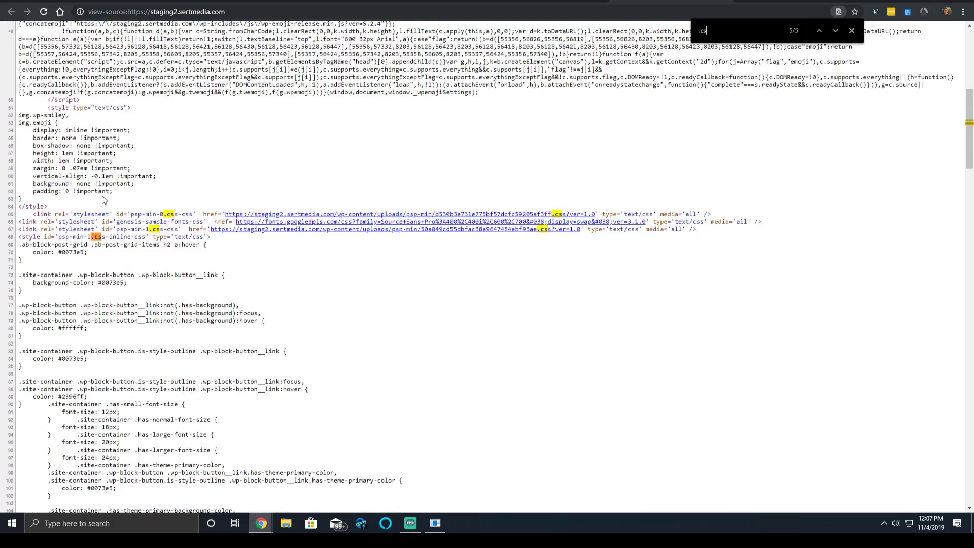
scroll(107, 203, "down", 4)
scroll(107, 204, "down", 20)
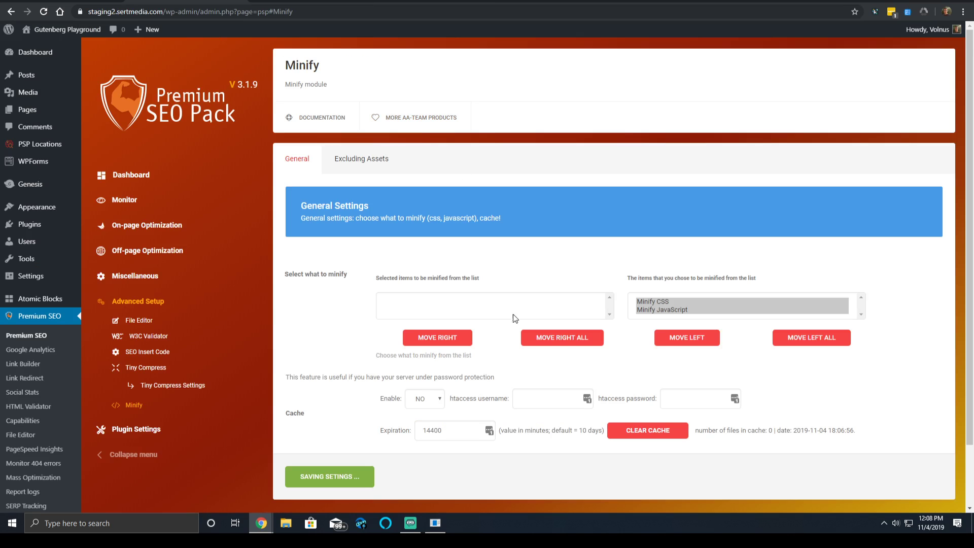
Look through Minify's Excluding Assets options, including the exclusion list switch and the header and footer asset lists
left_click(382, 158)
scroll(434, 208, "down", 3)
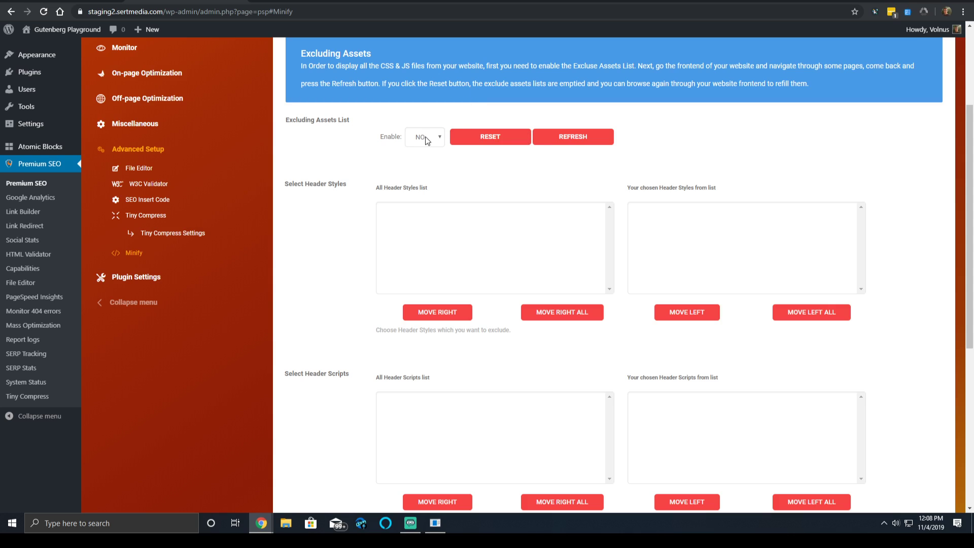
scroll(419, 151, "down", 3)
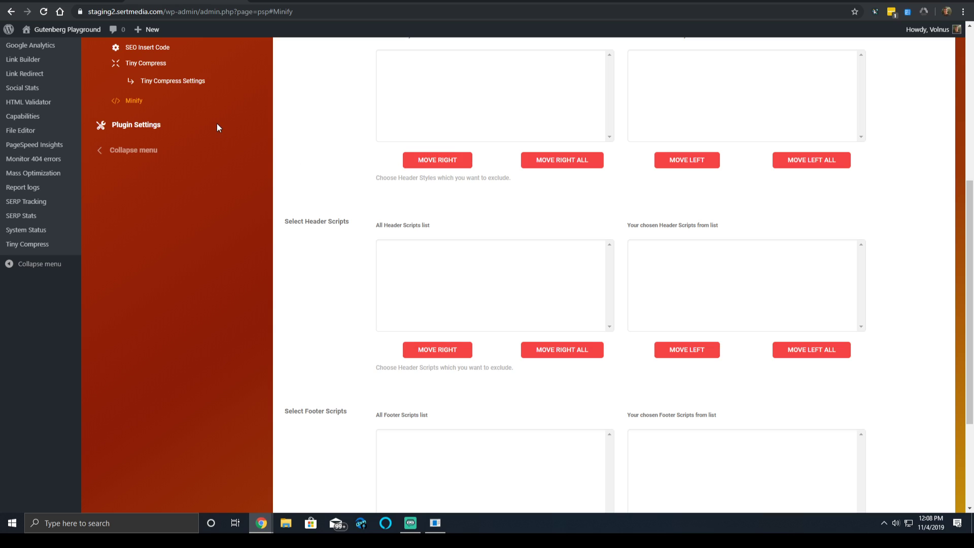
View the Modules Manager and the Capabilities page in the plugin settings
left_click(134, 126)
scroll(208, 140, "up", 2)
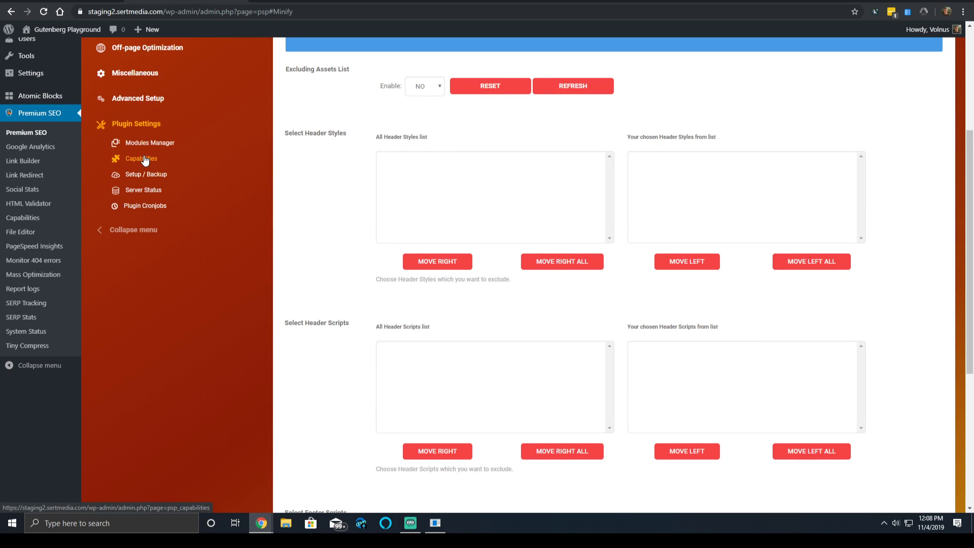
left_click(159, 148)
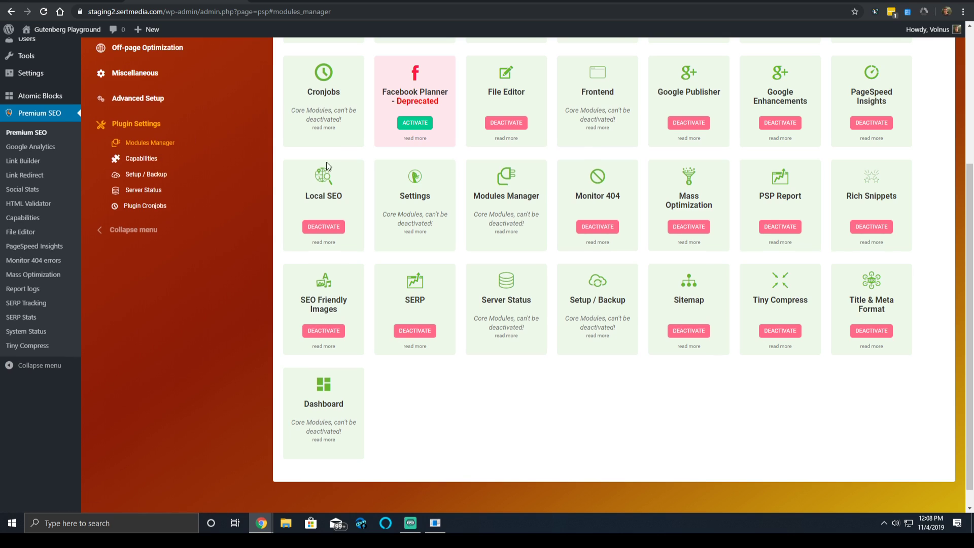
scroll(327, 162, "up", 3)
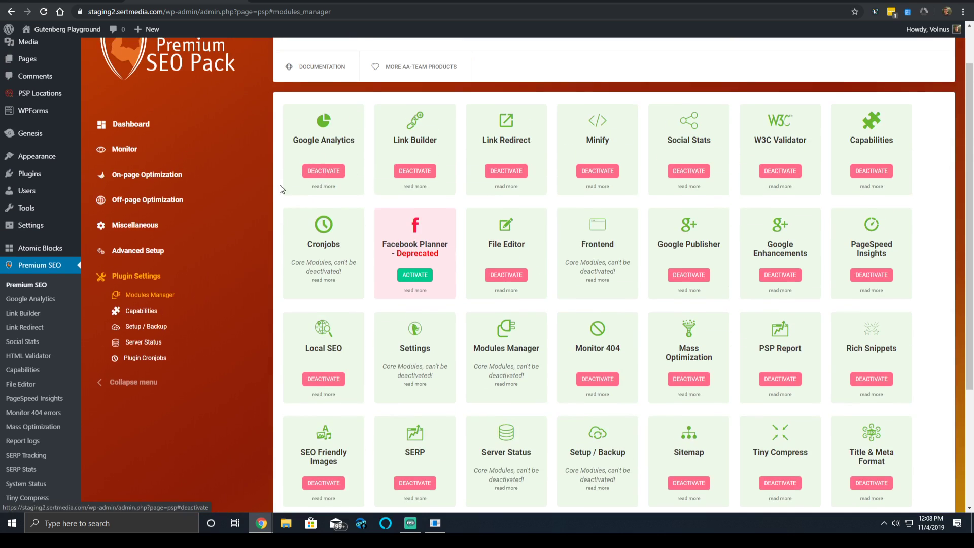
left_click(142, 312)
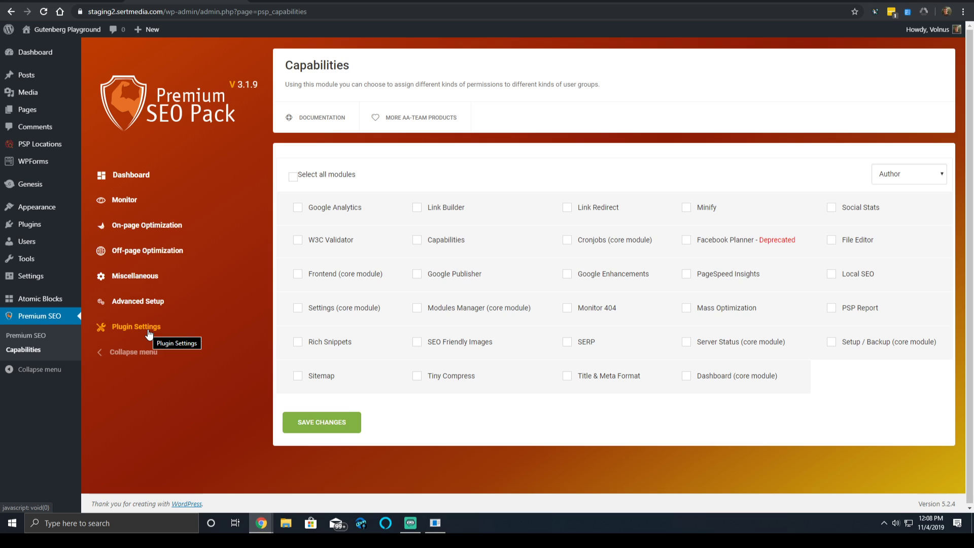
In the Modules Manager, deactivate the Google Analytics, Minify, Social Stats, W3C Validator and Capabilities modules
left_click(148, 333)
left_click(155, 345)
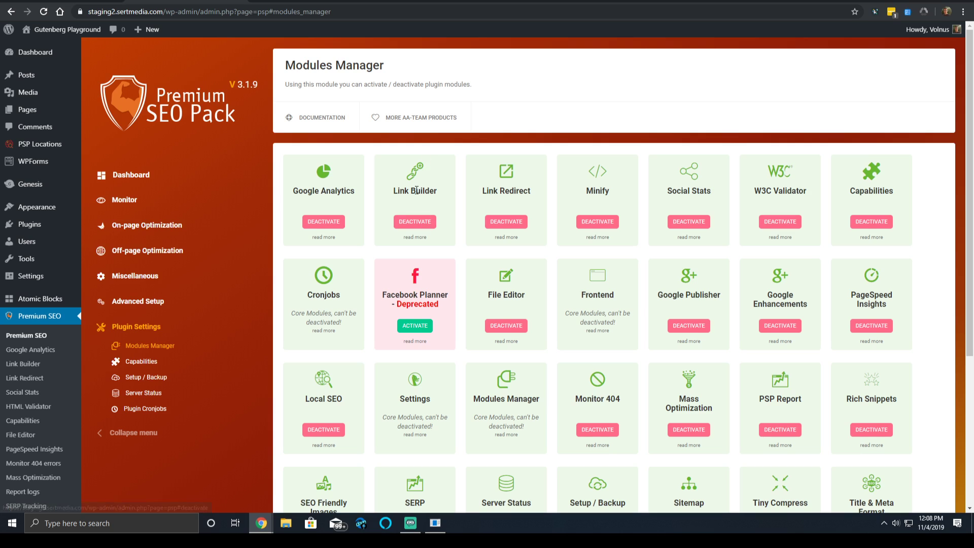
left_click(336, 223)
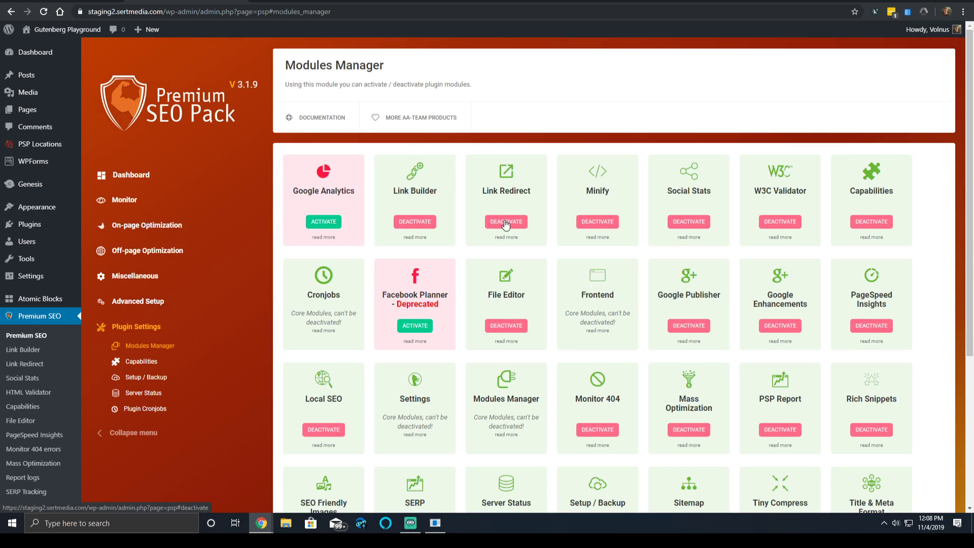
left_click(606, 228)
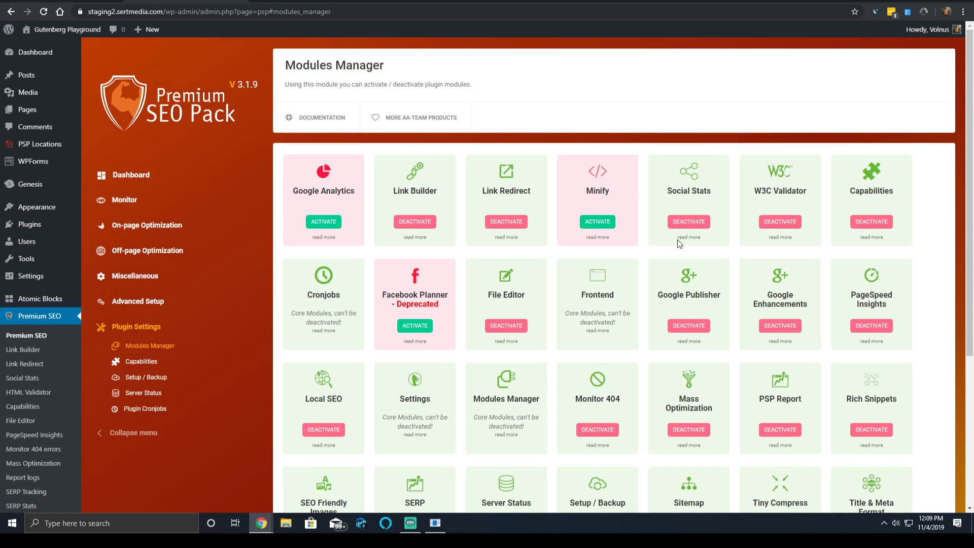
left_click(689, 221)
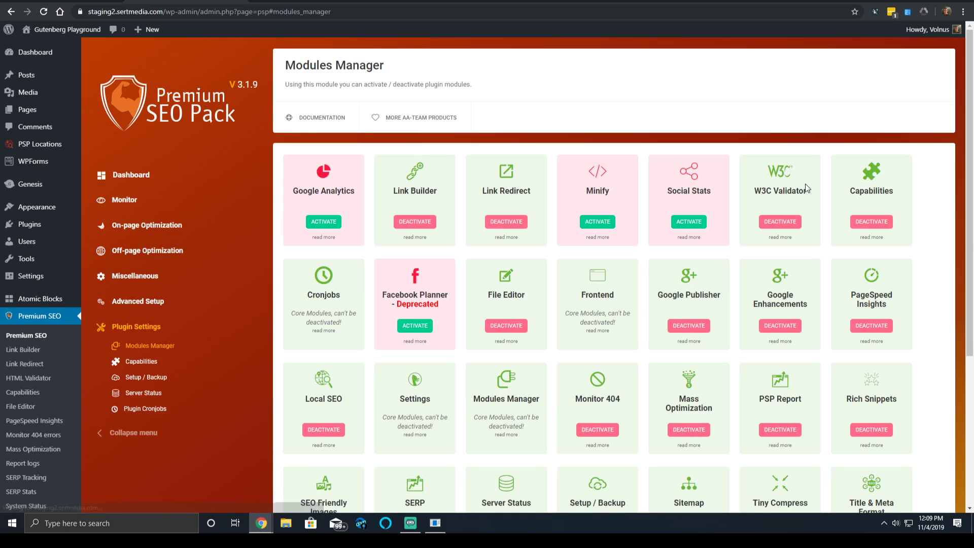
left_click(780, 224)
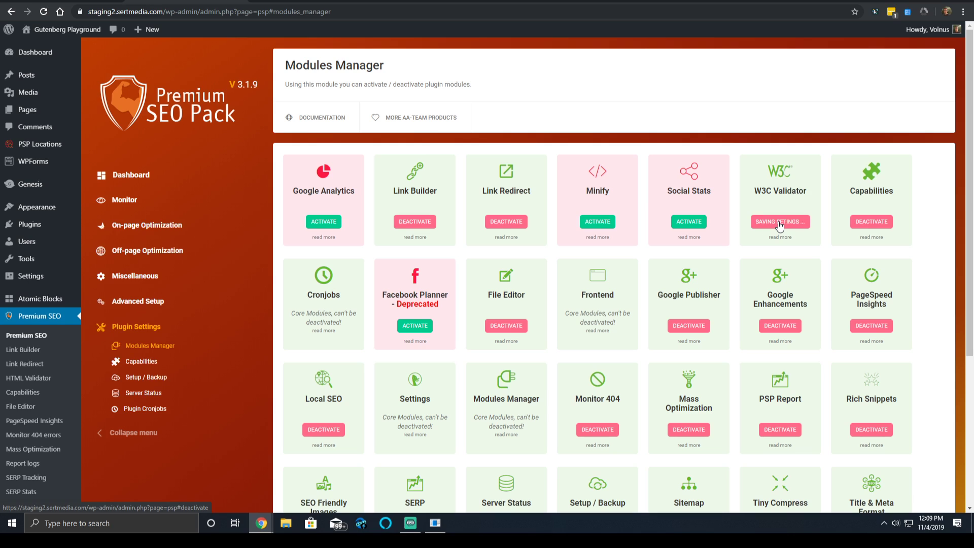
left_click(873, 222)
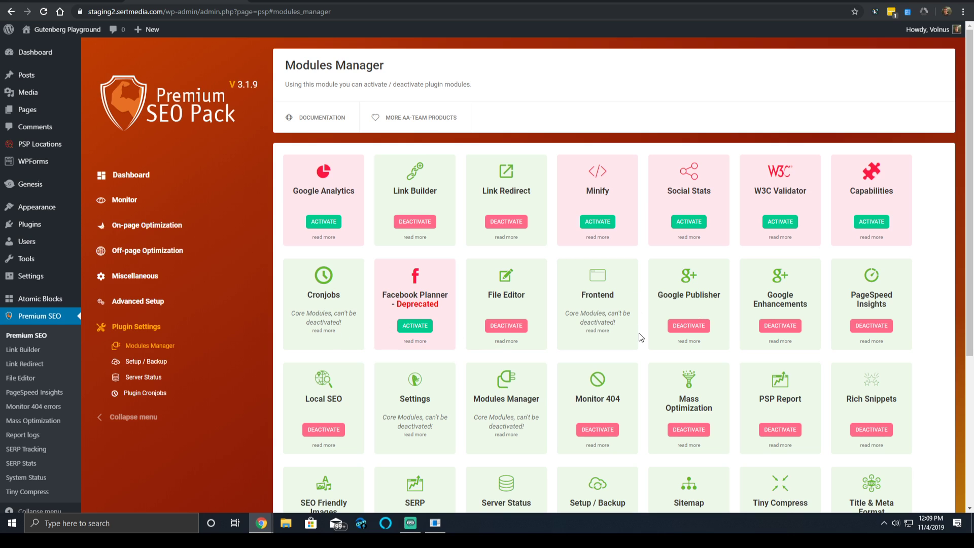
Deactivate the File Editor, Google Publisher and PageSpeed Insights modules
left_click(508, 325)
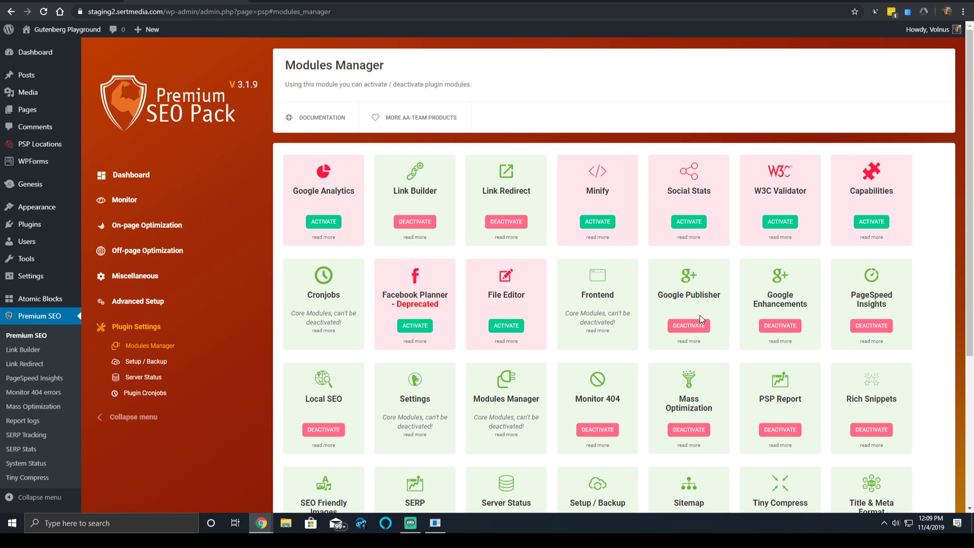
left_click(700, 320)
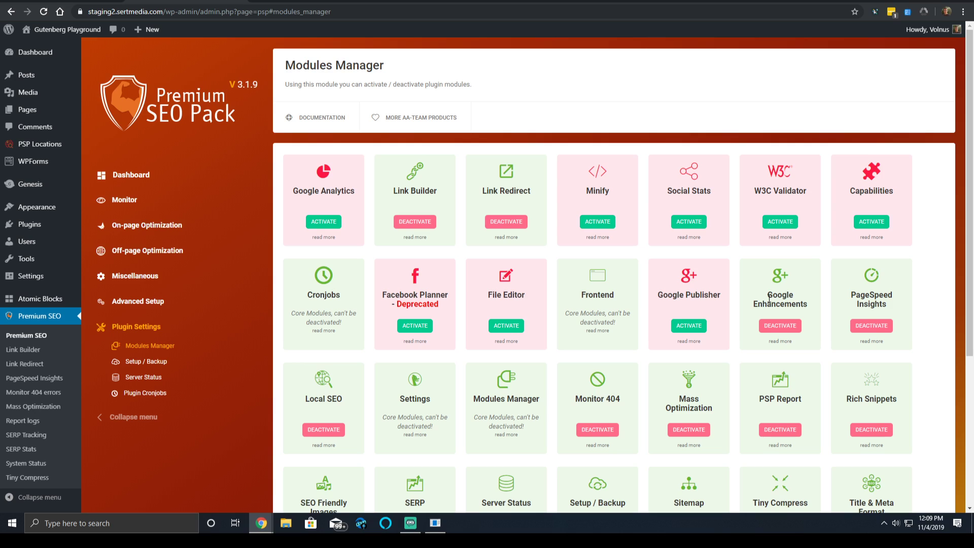
double_click(776, 296)
left_click_drag(781, 295, 806, 303)
triple_click(781, 299)
left_click(794, 278)
left_click(879, 326)
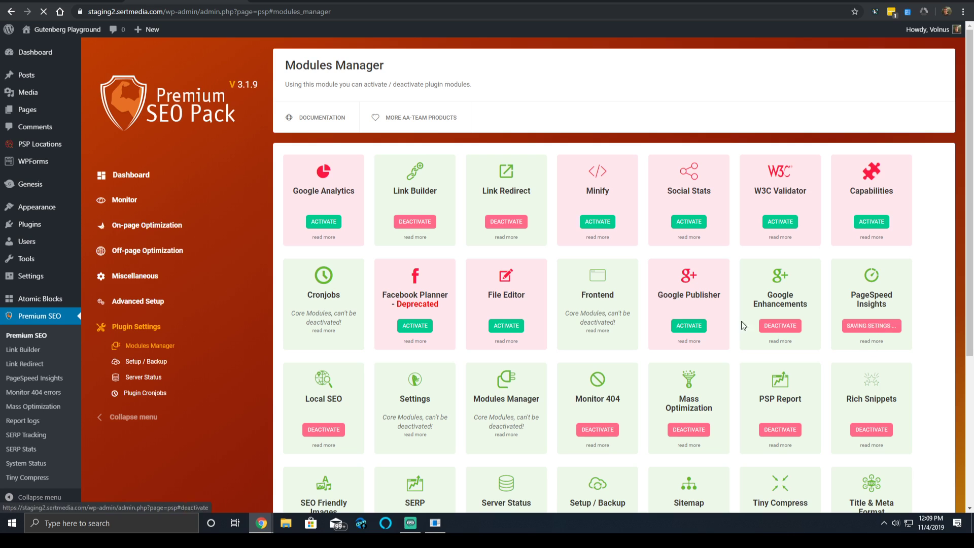
Deactivate the Mass Optimization, PSP Report, SERP and Tiny Compress modules
scroll(350, 280, "down", 3)
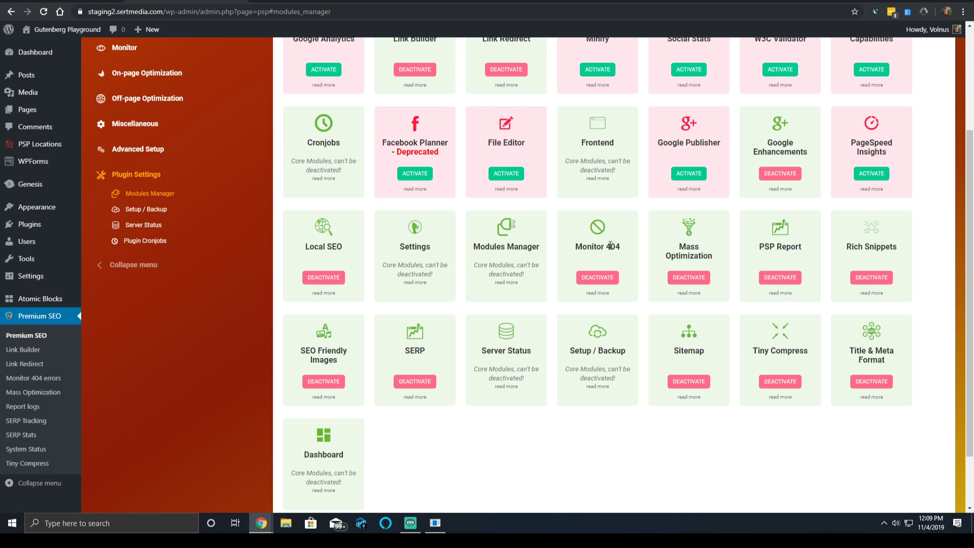
left_click(700, 277)
scroll(822, 304, "down", 5)
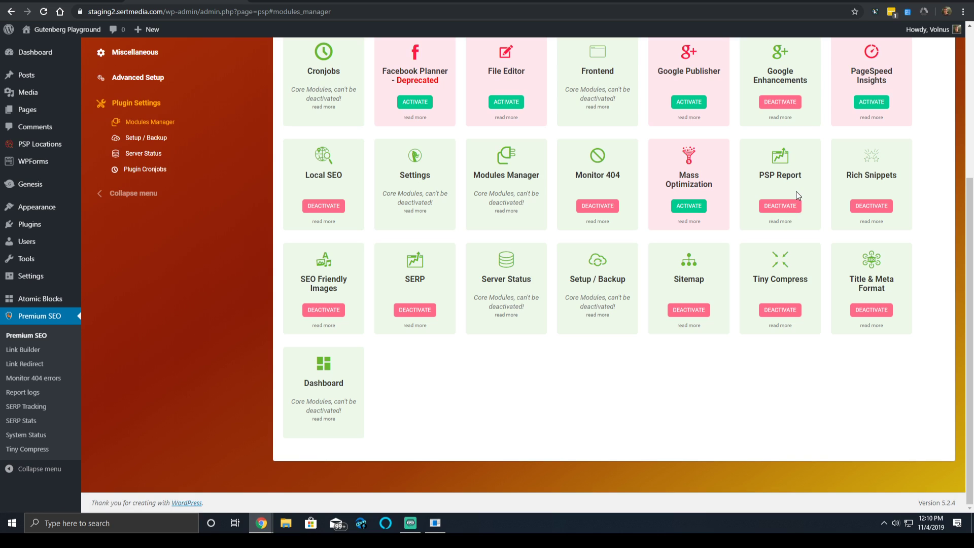
left_click(789, 205)
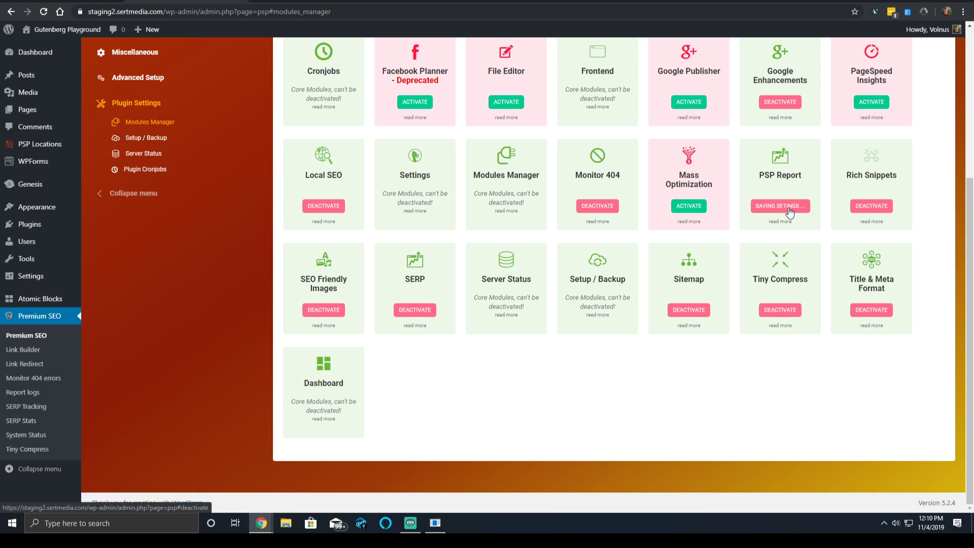
scroll(837, 244, "down", 5)
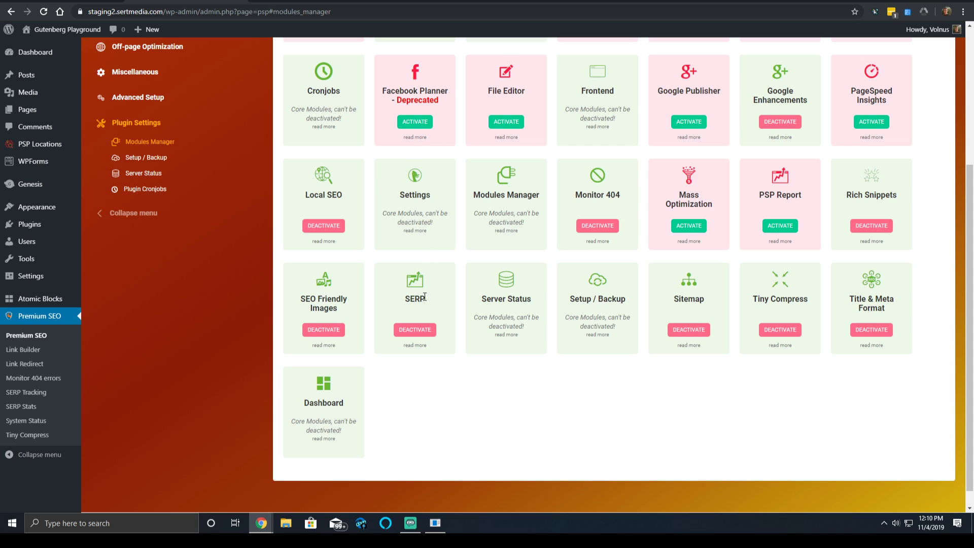
left_click(424, 330)
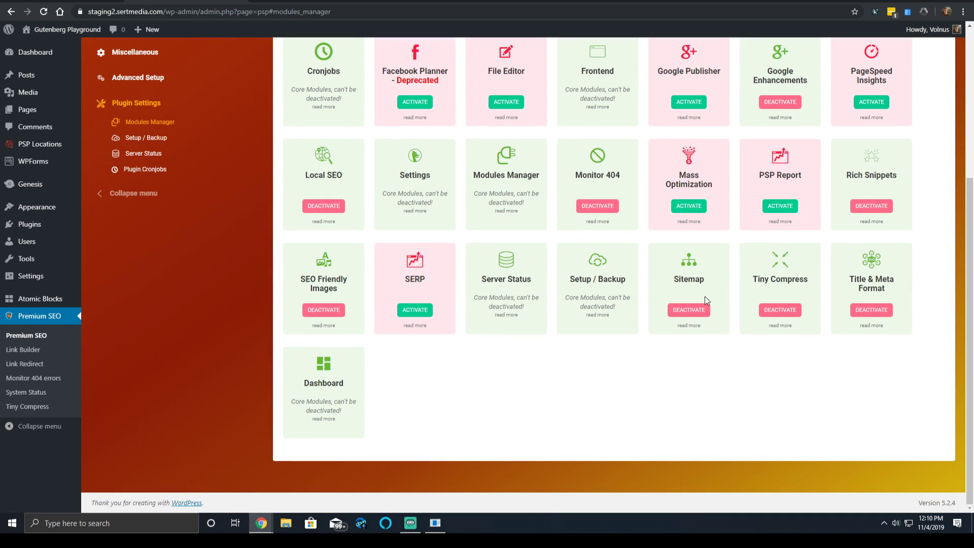
left_click(780, 309)
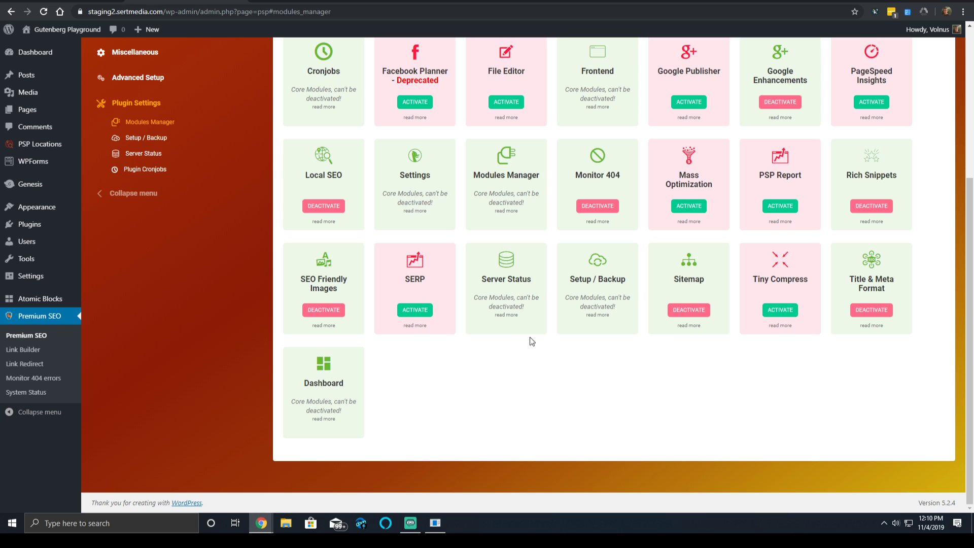
Review the plugin dashboard's module shortcuts, Social Statistics, Google Analytics overview, changelog and activation section
scroll(227, 327, "up", 4)
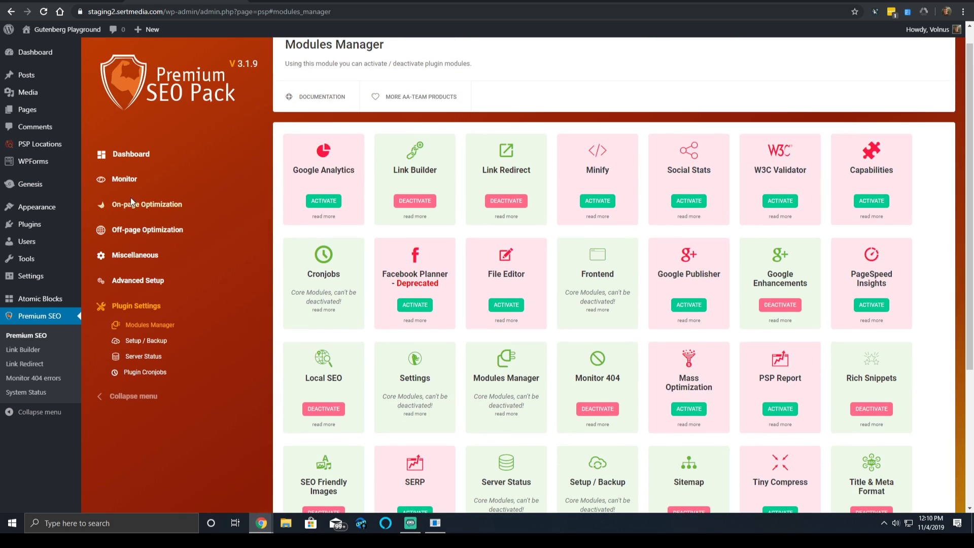
left_click(133, 153)
scroll(441, 155, "down", 5)
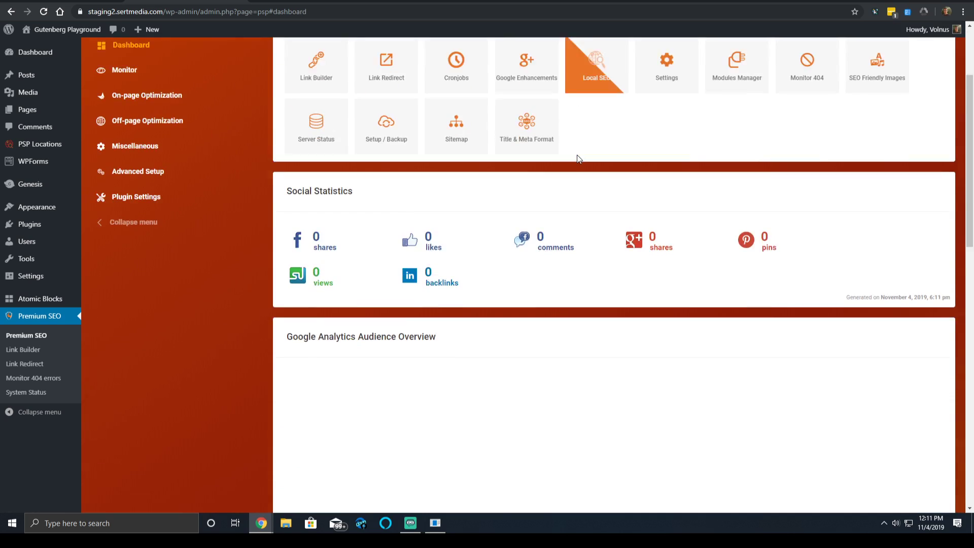
scroll(404, 149, "down", 2)
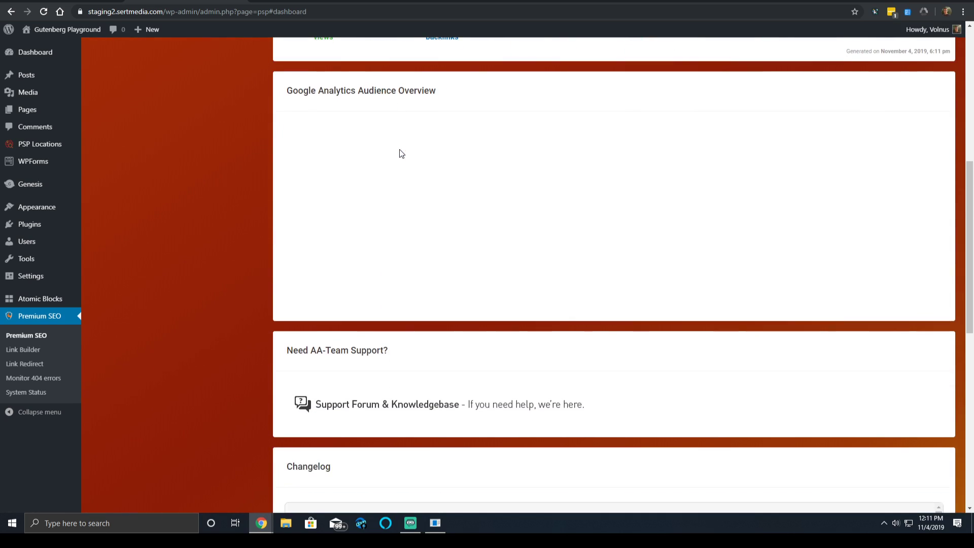
scroll(400, 152, "up", 4)
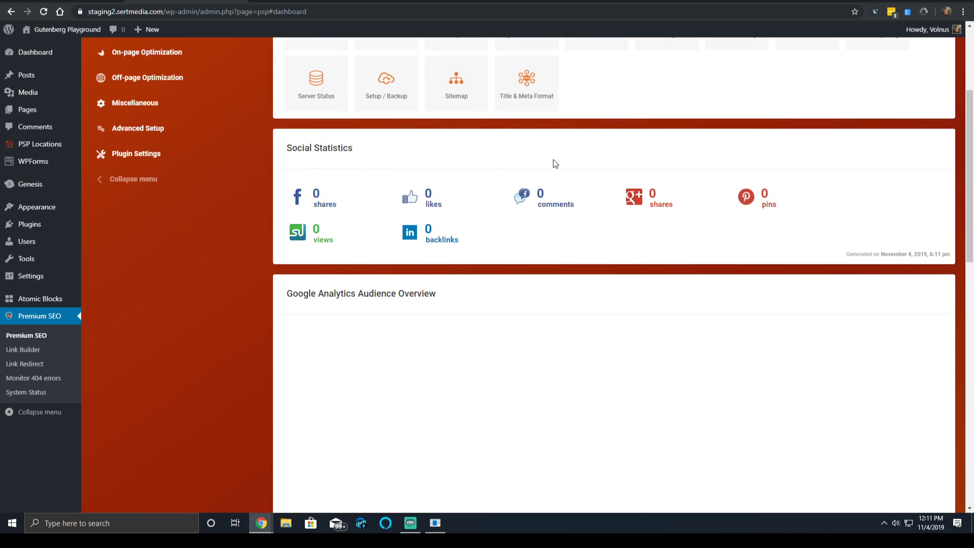
scroll(409, 181, "down", 5)
scroll(510, 208, "down", 9)
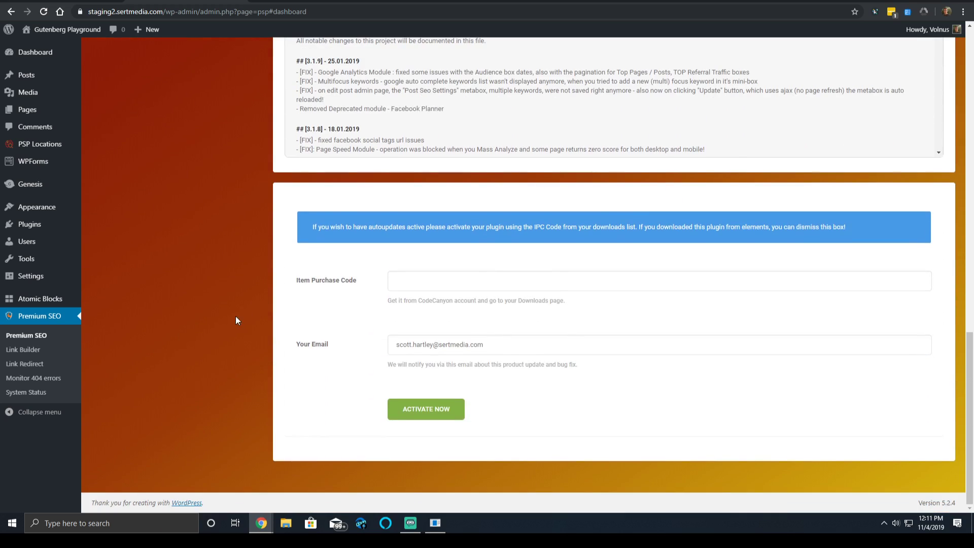
Return from the plugin dashboard to the Modules Manager in the plugin settings
scroll(286, 194, "up", 20)
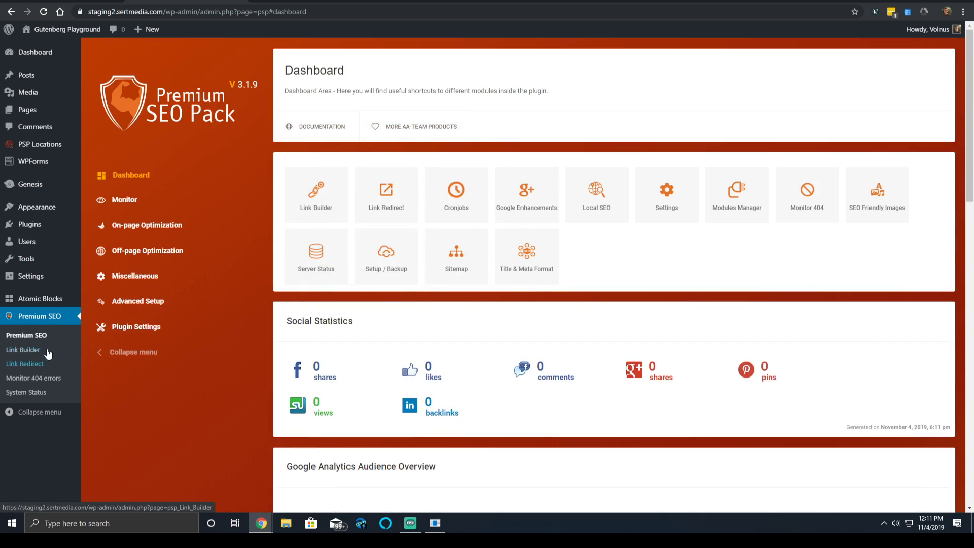
left_click(107, 333)
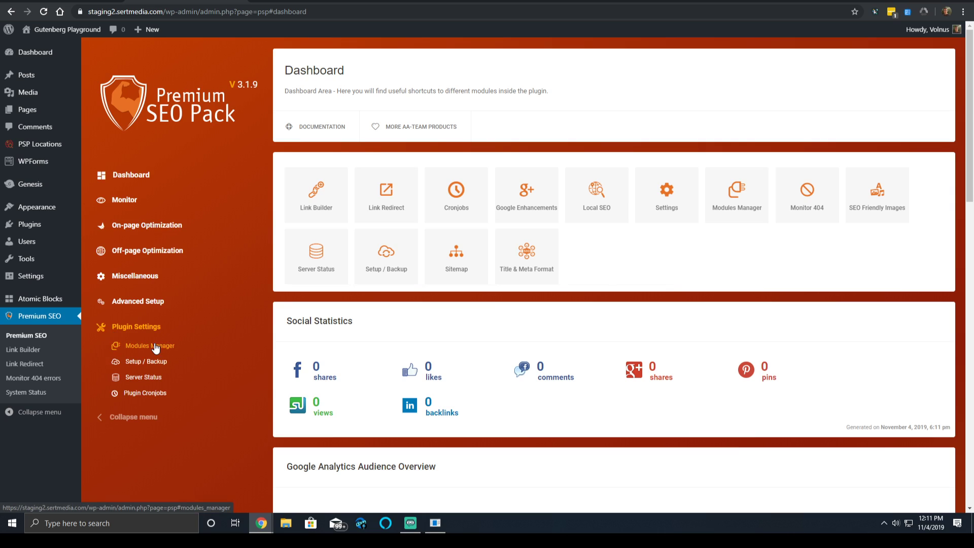
left_click(152, 347)
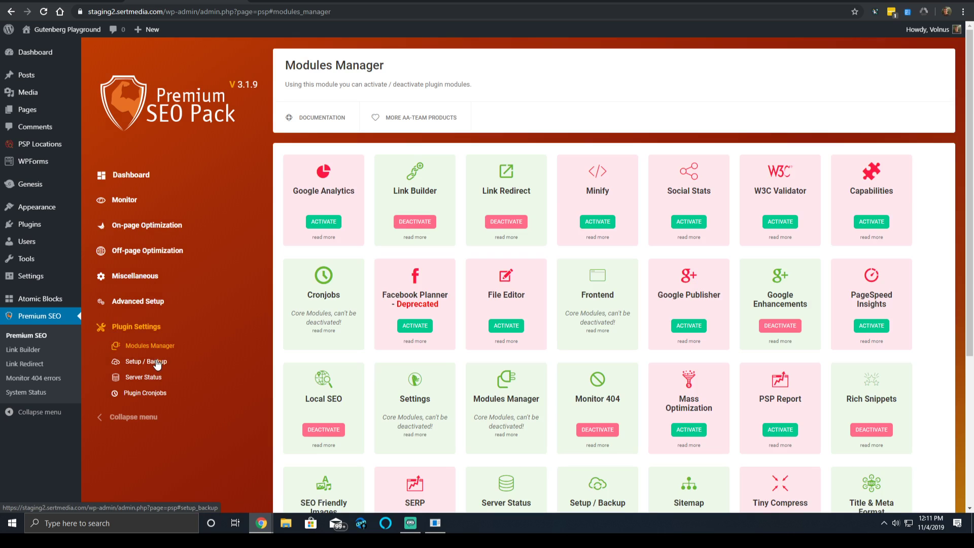
Review the plugin's cronjobs list and the instructions for replacing WordPress cron with a real cron job
left_click(147, 393)
scroll(588, 272, "down", 4)
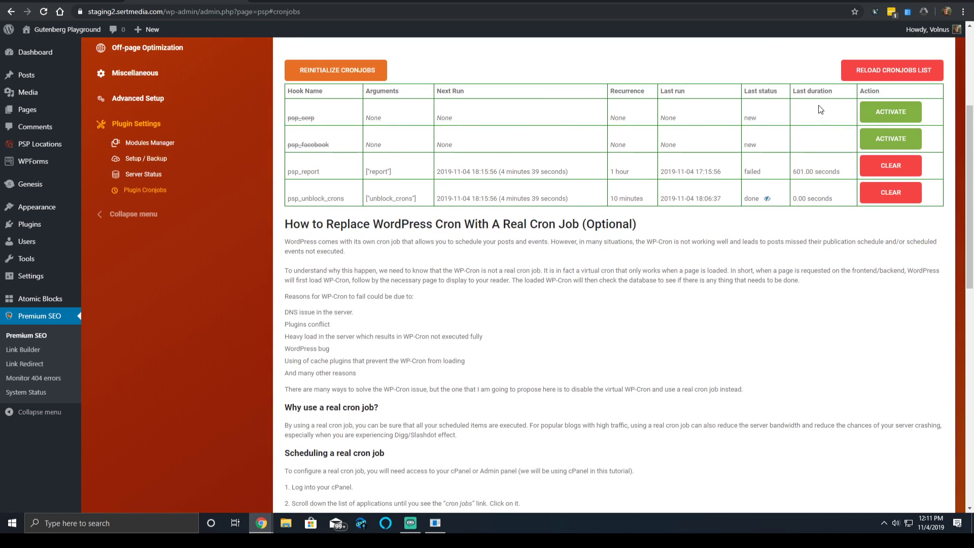
scroll(352, 203, "down", 4)
scroll(353, 209, "down", 7)
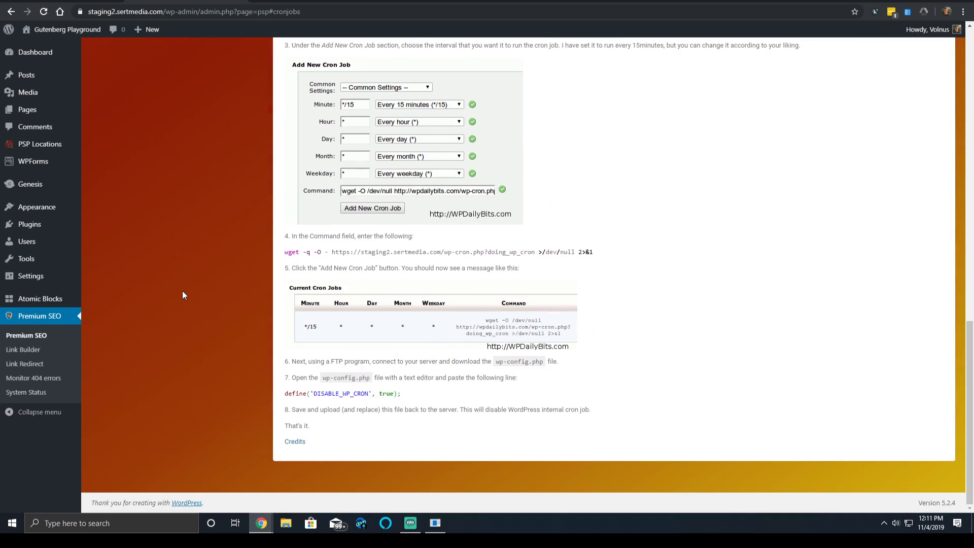
scroll(242, 250, "up", 3)
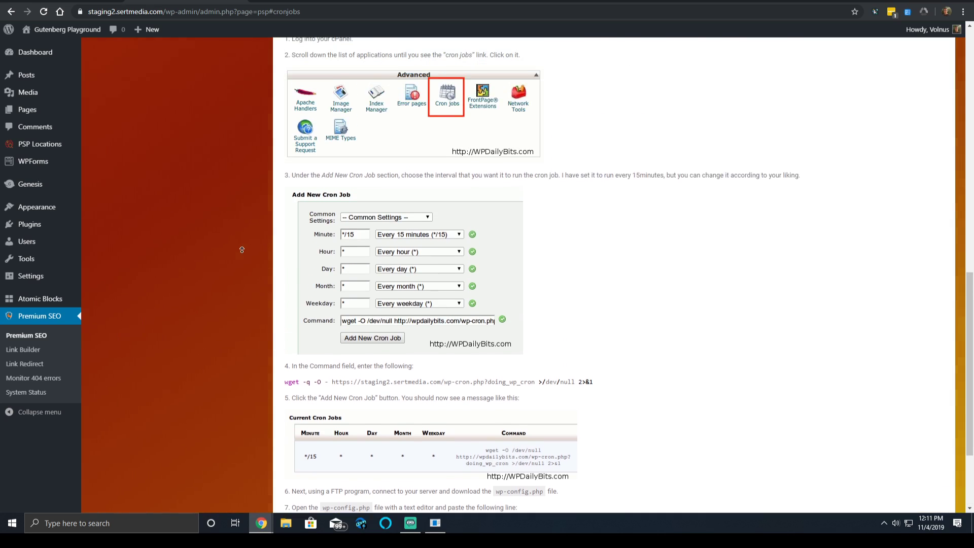
scroll(242, 250, "up", 10)
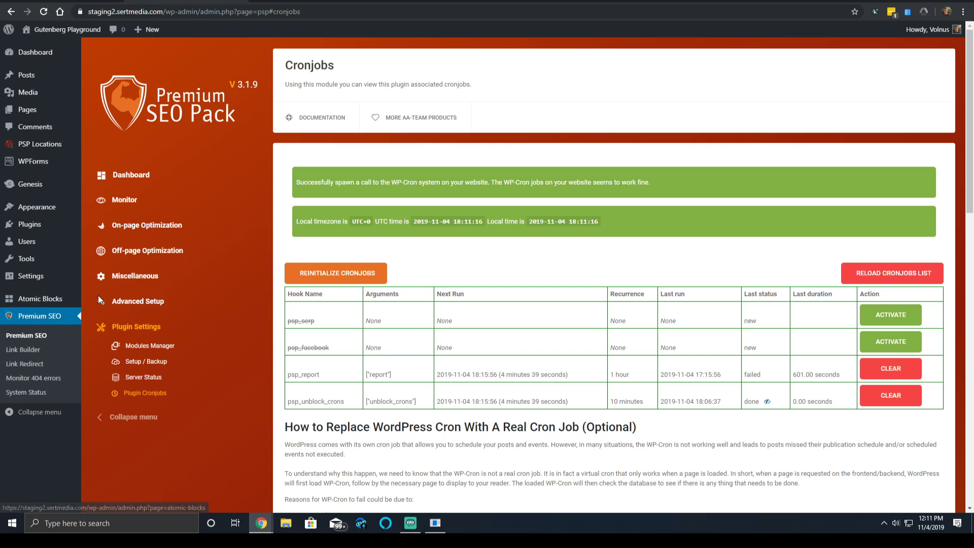
Look over the plugin dashboard, from the module shortcuts down to the support and changelog sections
left_click(138, 174)
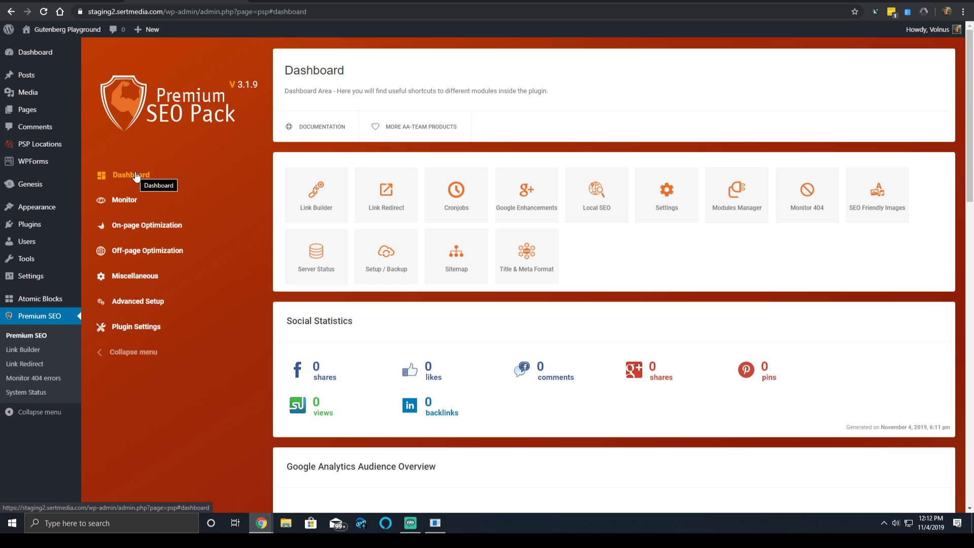
scroll(135, 175, "down", 8)
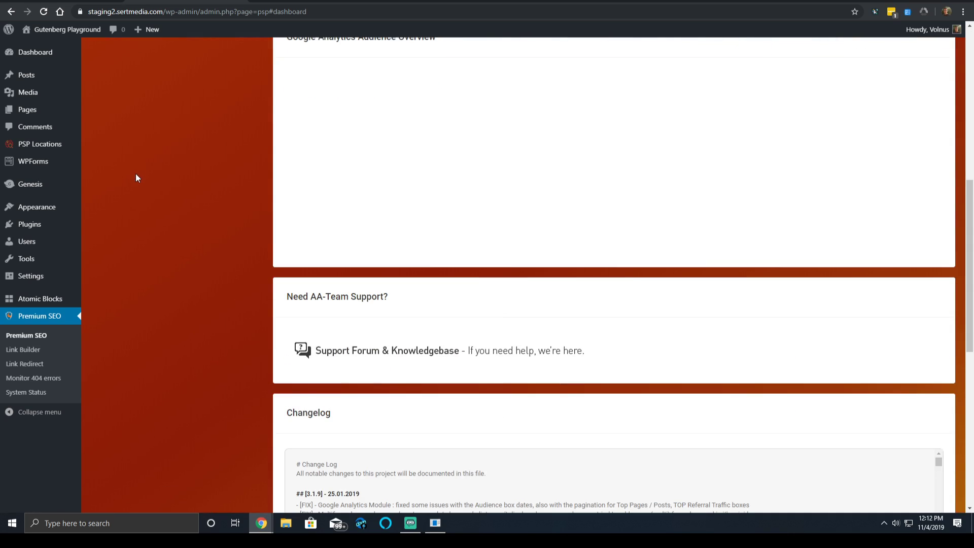
scroll(135, 173, "down", 2)
middle_click(185, 247)
scroll(185, 248, "up", 10)
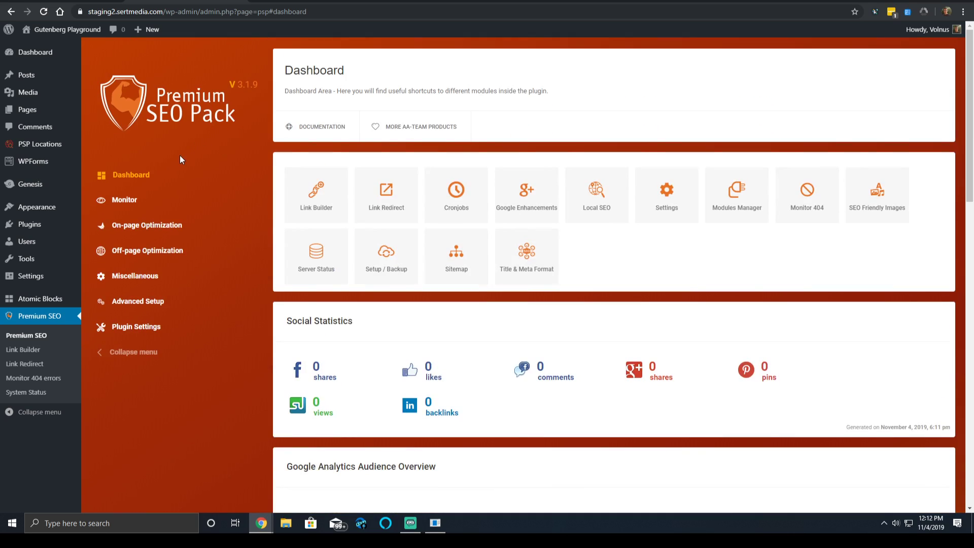
Look through the modules listed under Monitor, On-page Optimization and Off-page Optimization
left_click(135, 201)
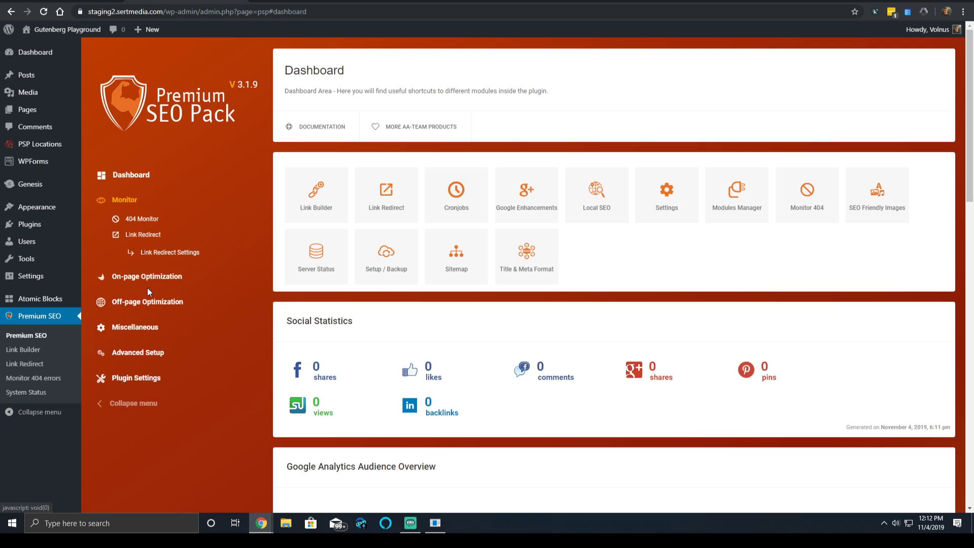
left_click(169, 277)
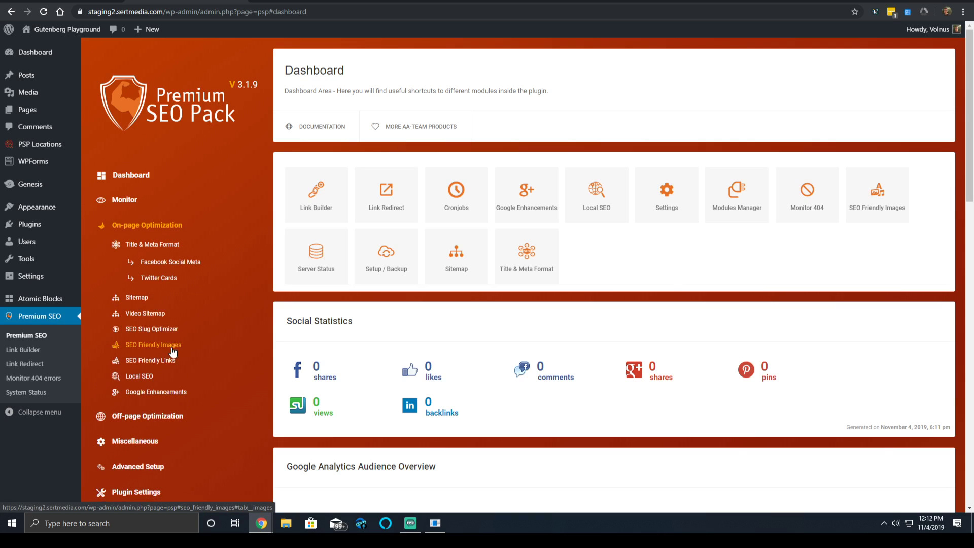
left_click(162, 422)
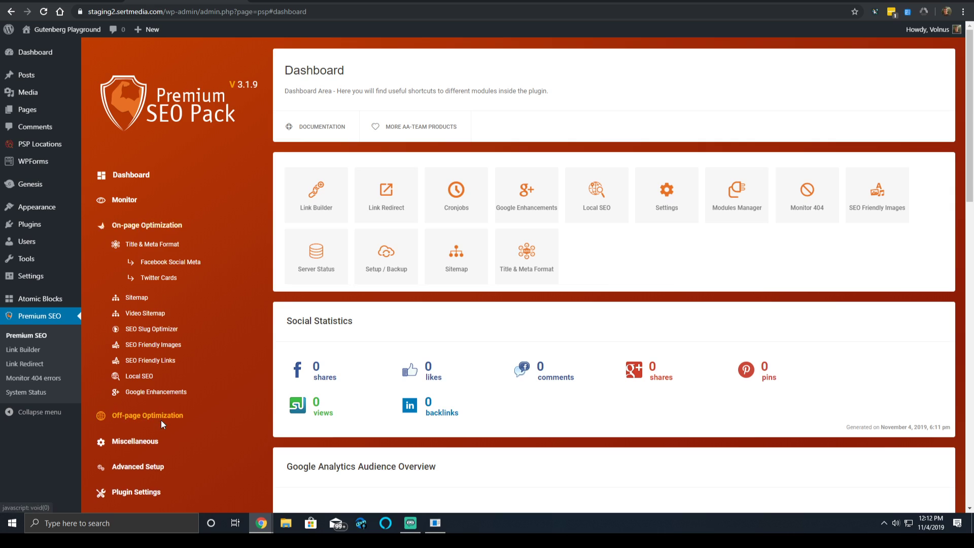
Review the Miscellaneous settings for SEO Slug Optimizer, SEO Insert Code and Fixes, plus the SEO Insert Code page under Advanced Setup
left_click(152, 319)
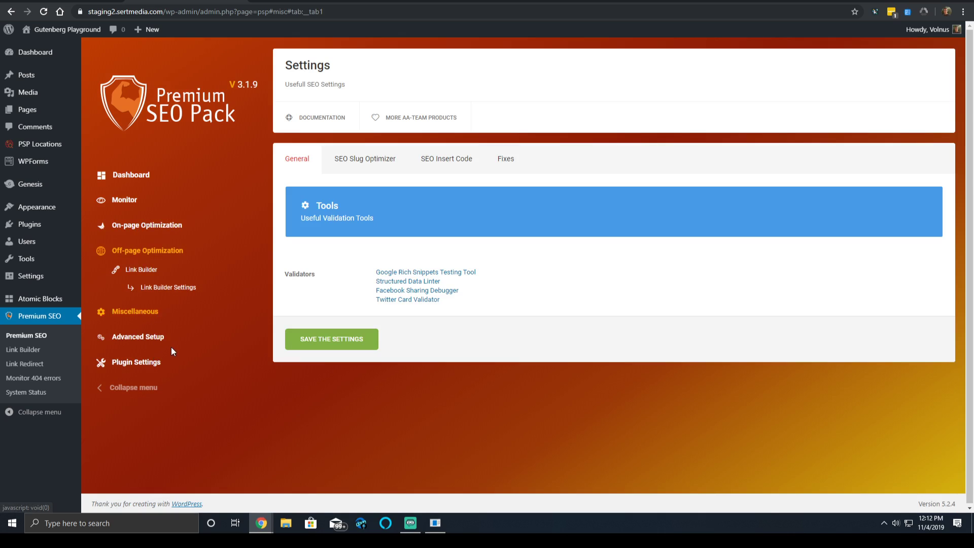
left_click(381, 159)
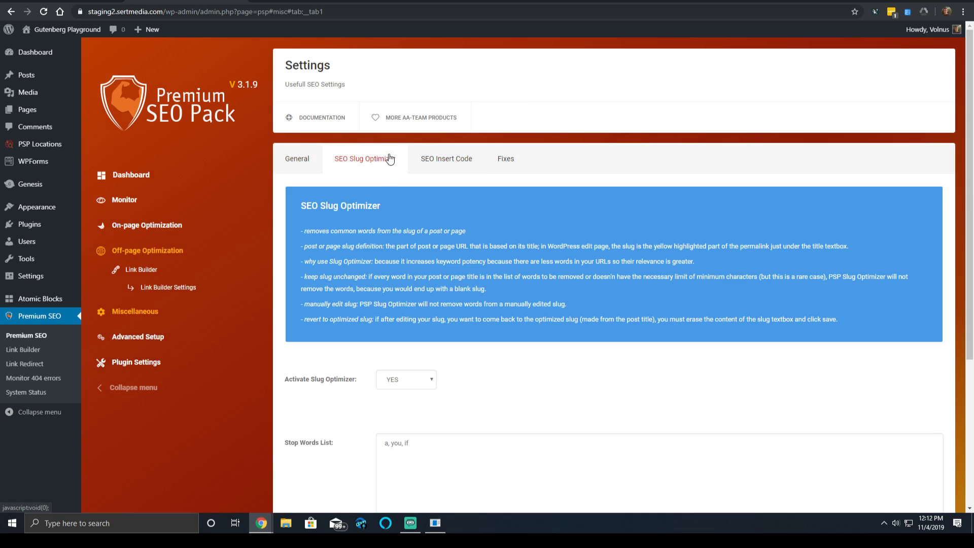
left_click(437, 170)
left_click(496, 159)
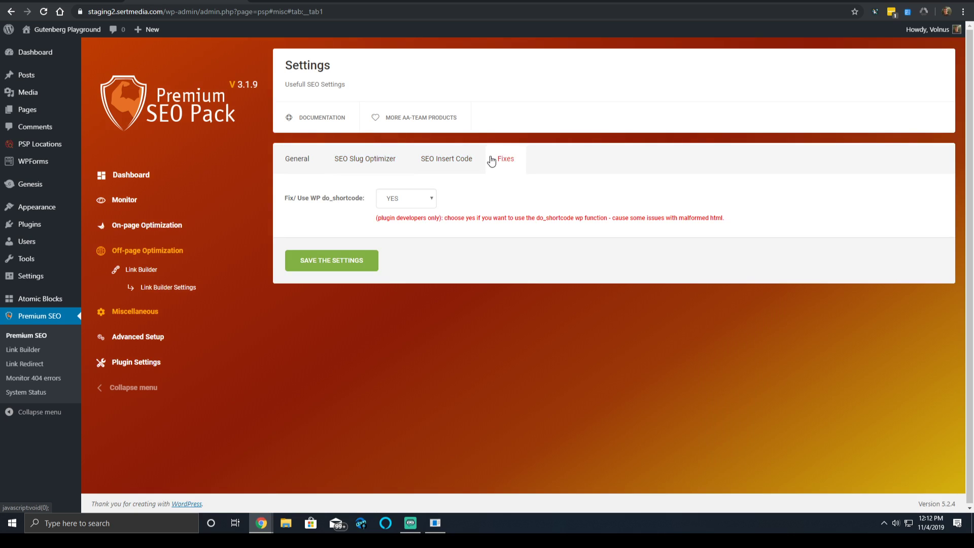
double_click(154, 337)
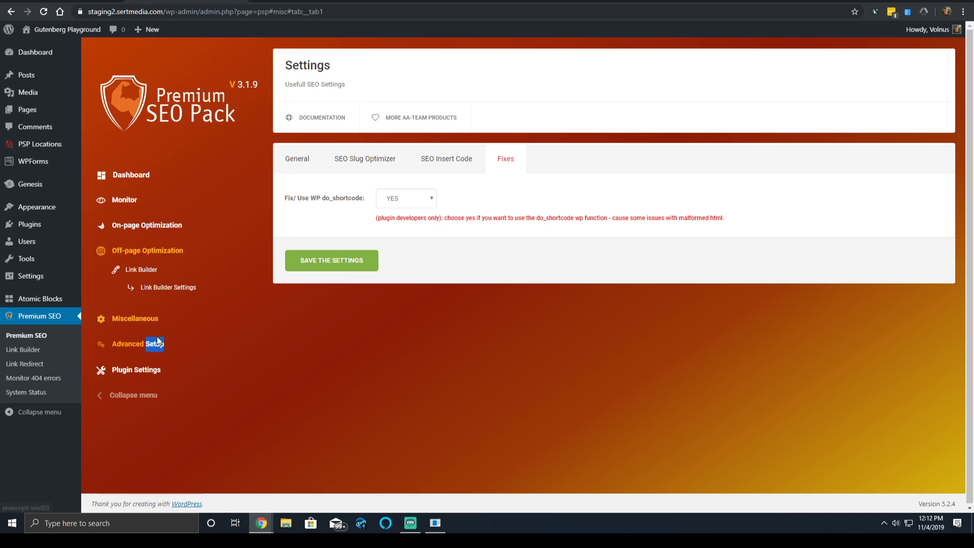
left_click(161, 325)
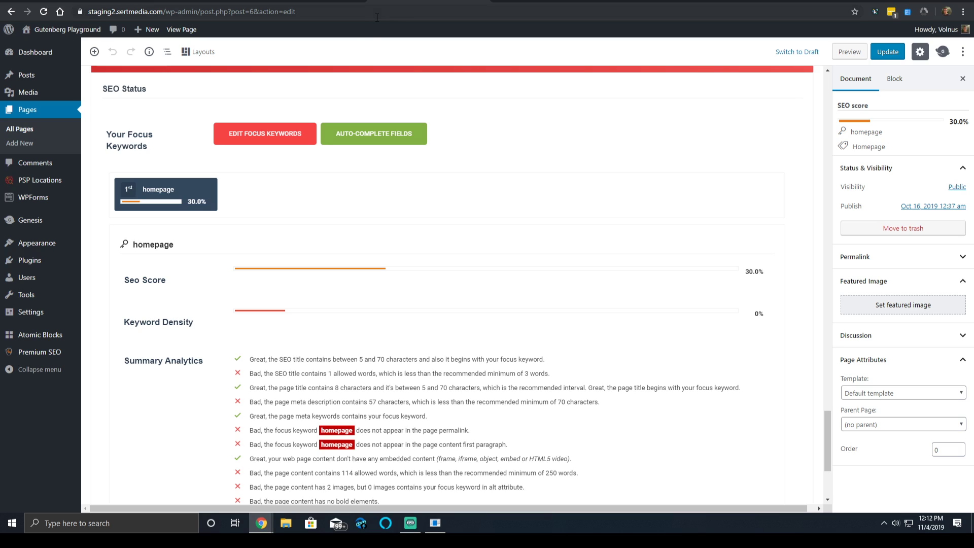
Reload the Homepage editor and check whether the plugin's page SEO settings box is still below the content
key("F5")
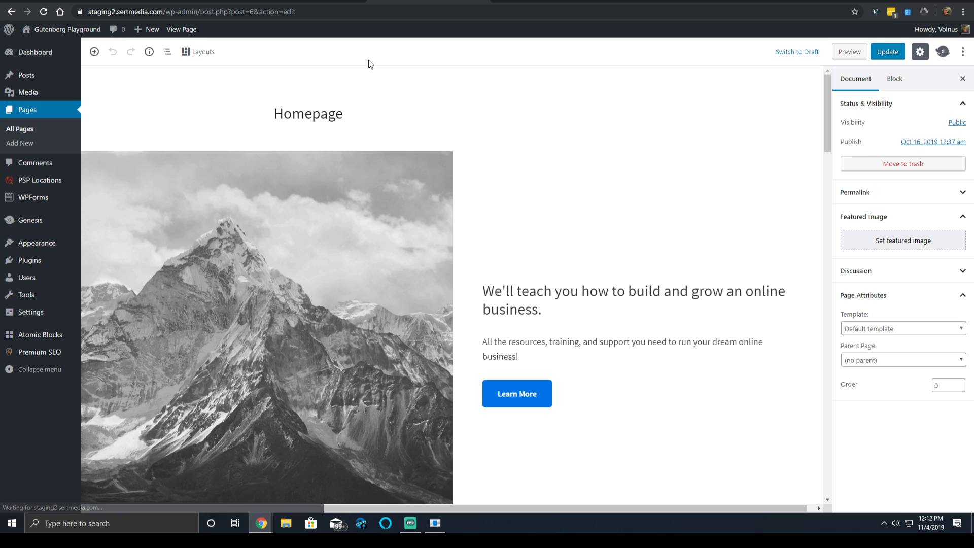
scroll(796, 168, "down", 10)
scroll(732, 236, "down", 15)
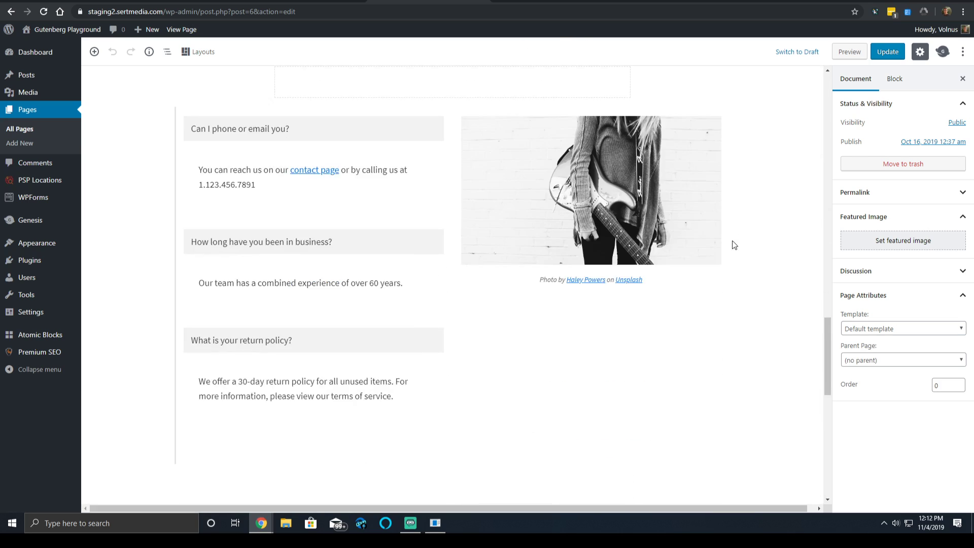
scroll(640, 246, "up", 20)
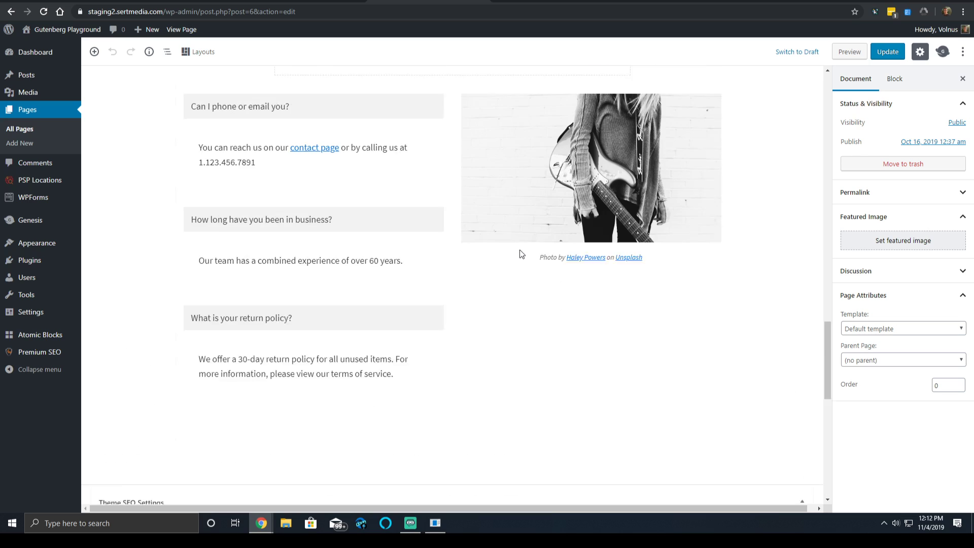
scroll(606, 76, "up", 3)
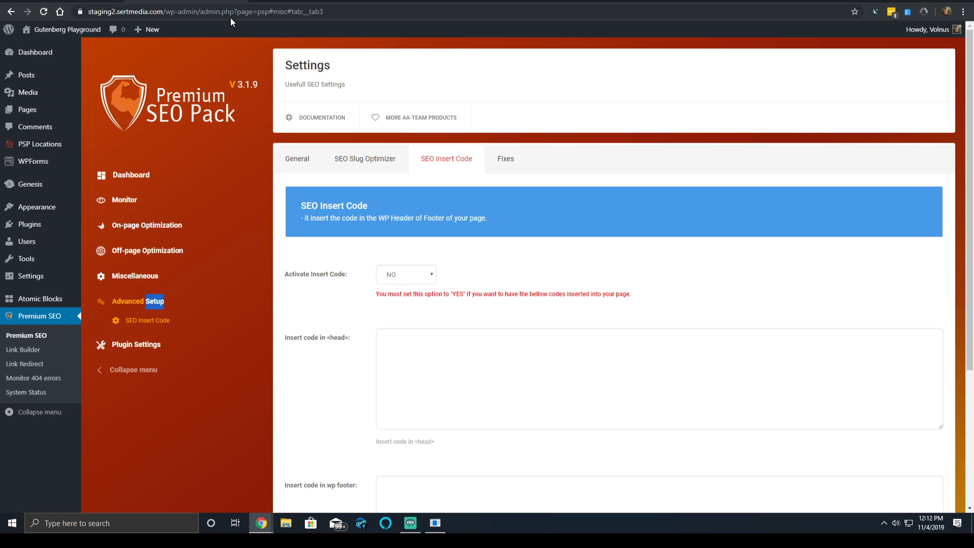
Reactivate the Mass Optimization module in the Modules Manager
left_click(133, 349)
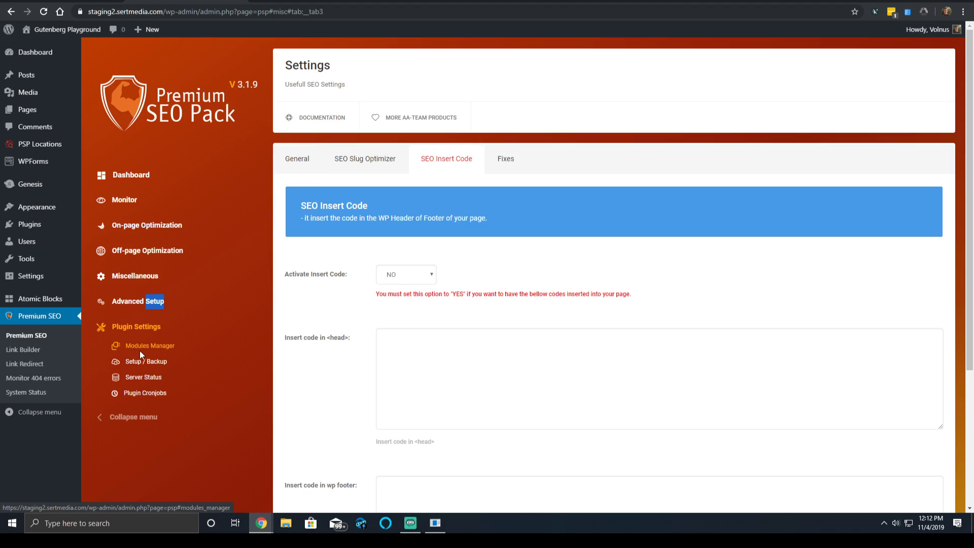
left_click(167, 343)
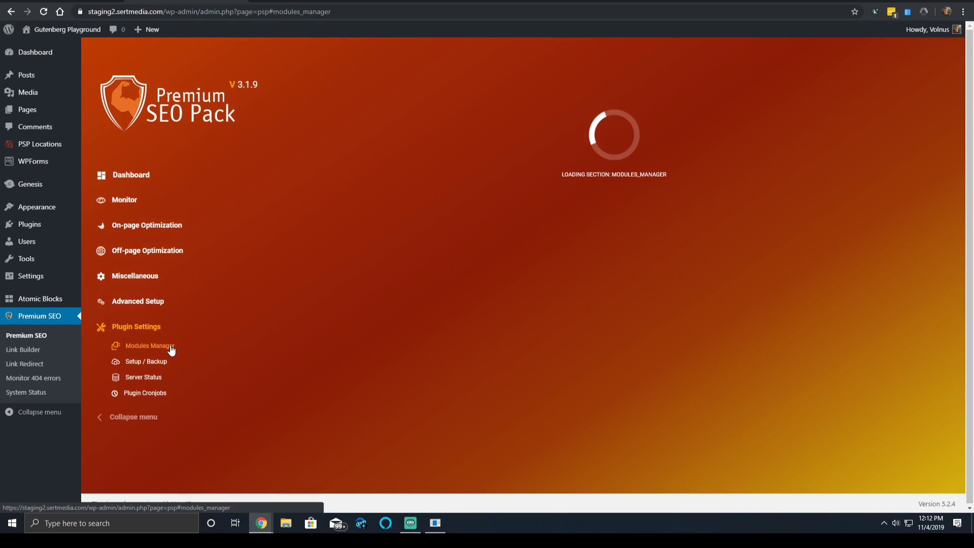
scroll(822, 358, "down", 2)
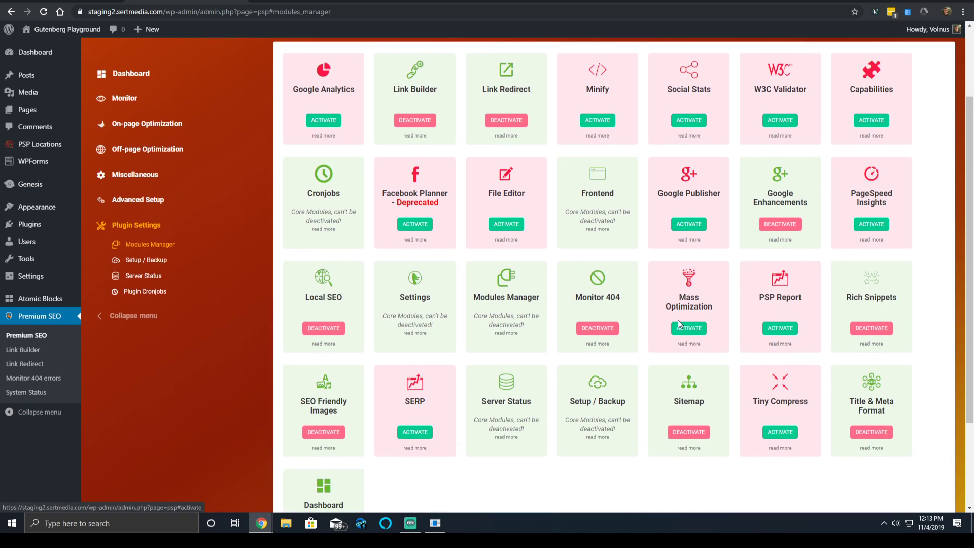
left_click(691, 329)
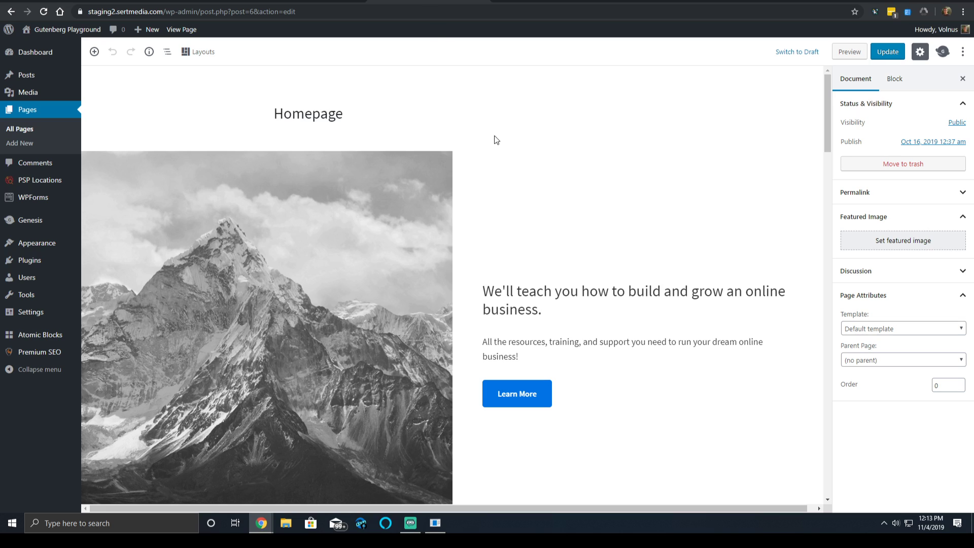
Reload the Homepage editor and check for the Page - SEO Settings box beneath the content
key("F5")
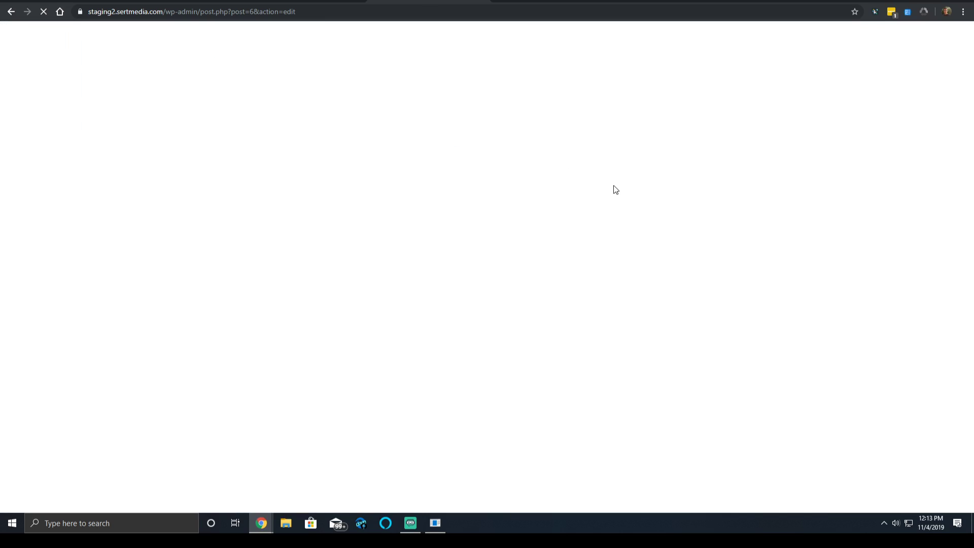
scroll(601, 148, "down", 20)
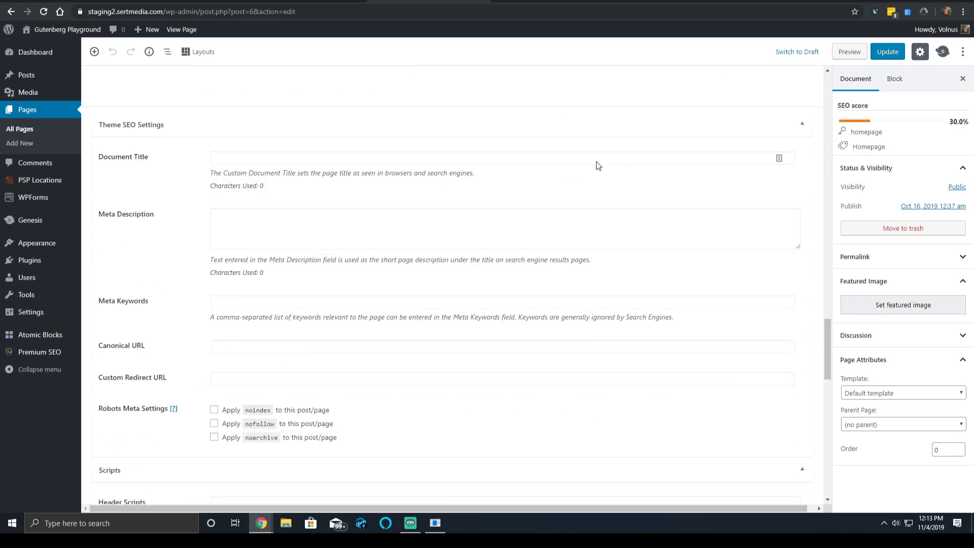
scroll(557, 175, "down", 12)
scroll(557, 175, "up", 5)
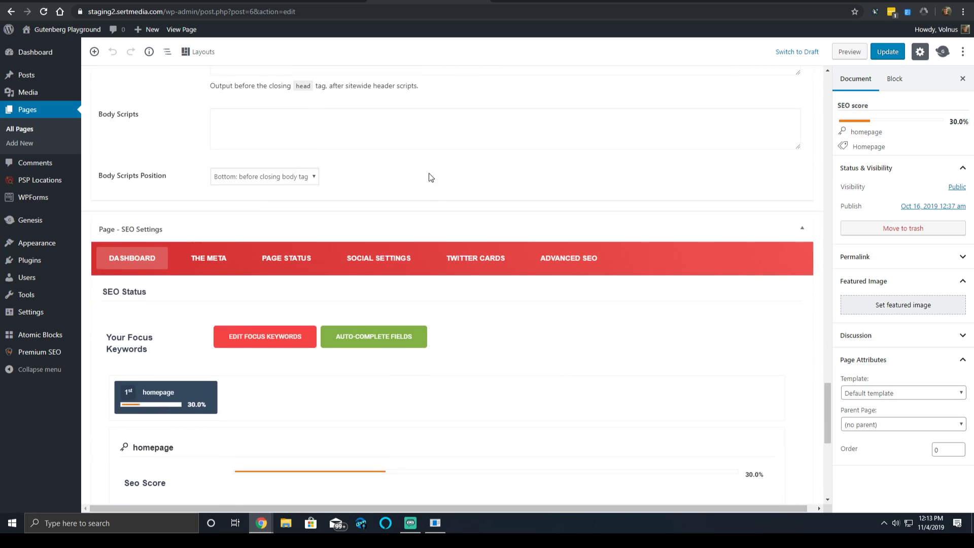
Collapse the Theme SEO Settings and Scripts boxes below the Homepage content, keeping Page - SEO Settings expanded
left_click(364, 228)
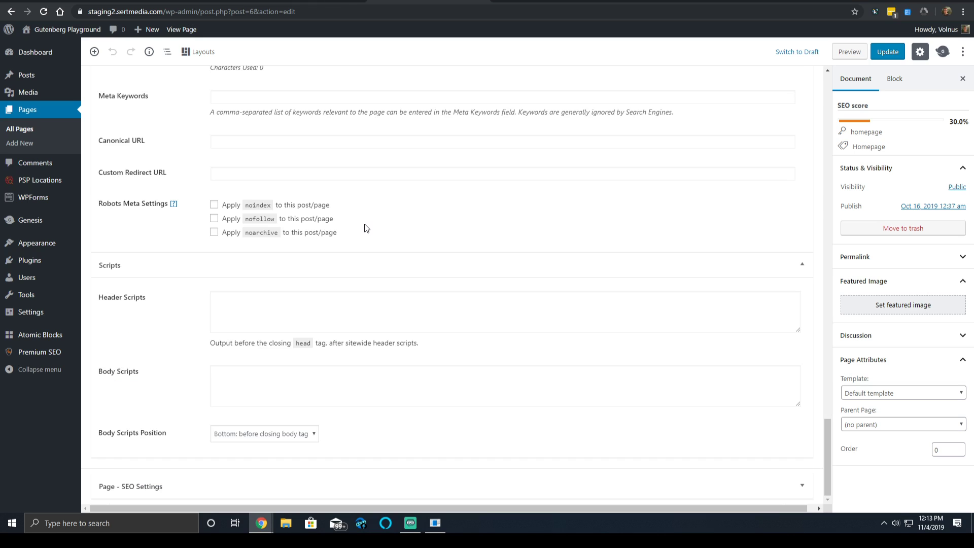
scroll(223, 274, "up", 7)
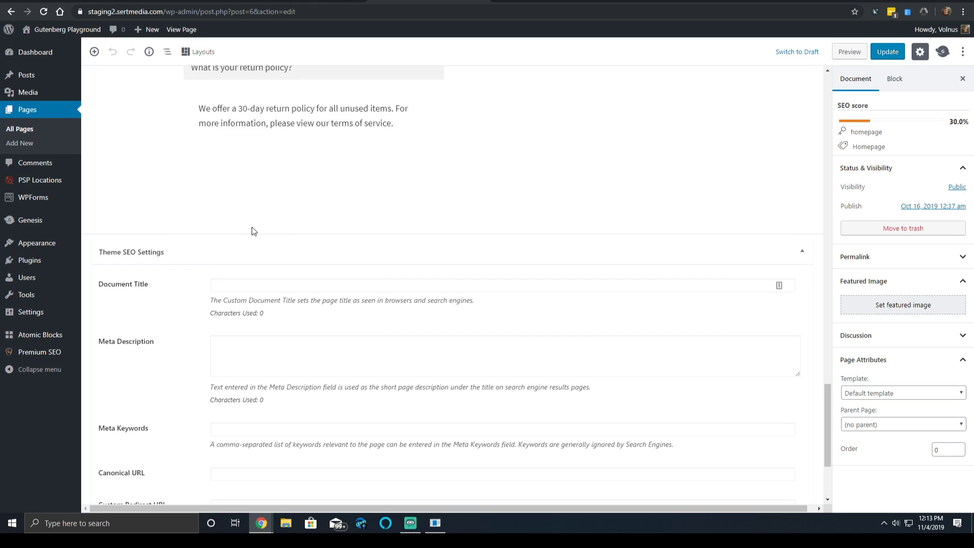
left_click(213, 248)
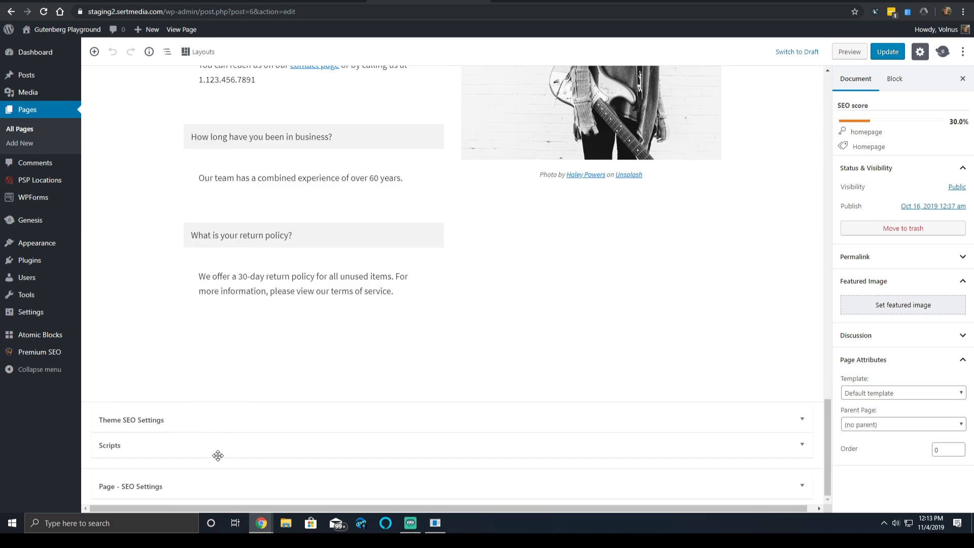
left_click(179, 487)
scroll(294, 343, "down", 4)
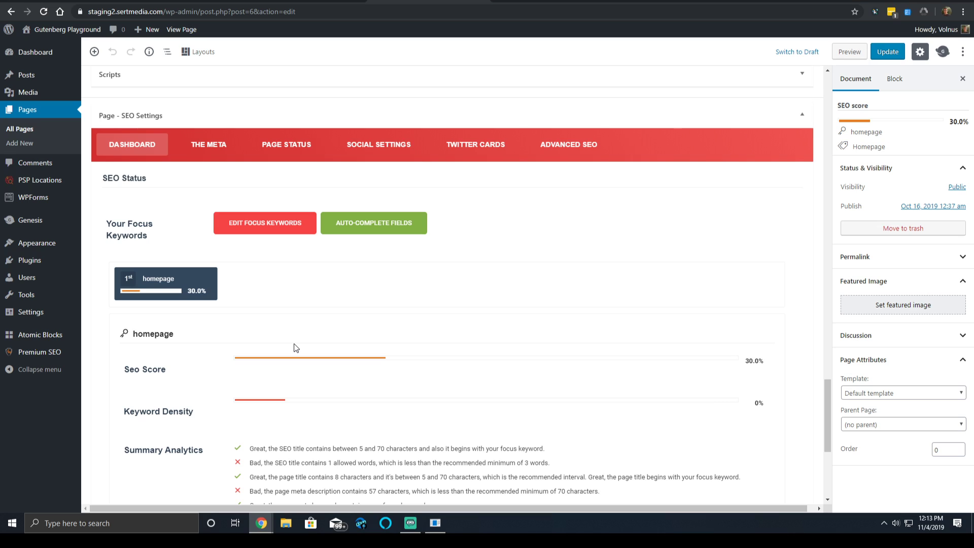
Remove the "homepage" focus keyword from the page's meta settings and clear its Meta Keywords
left_click(279, 223)
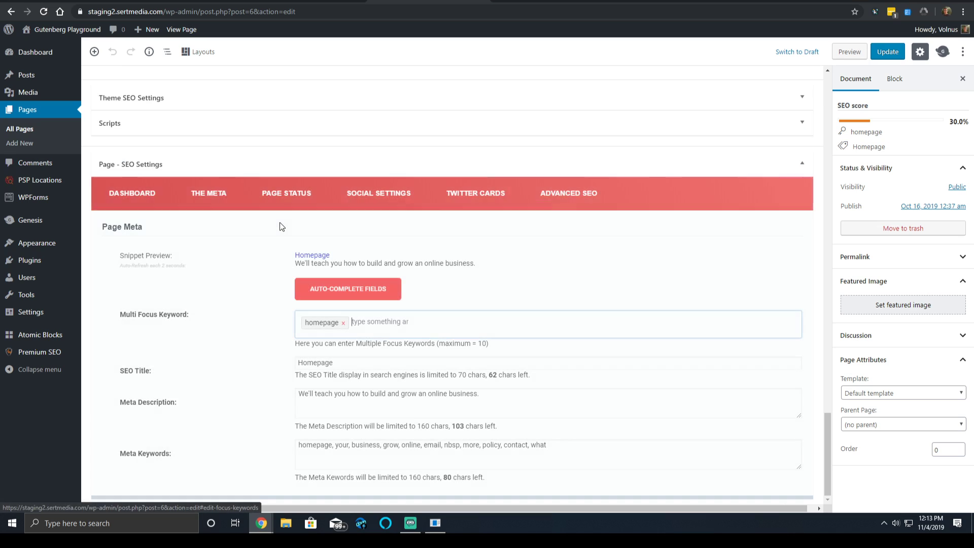
left_click(343, 325)
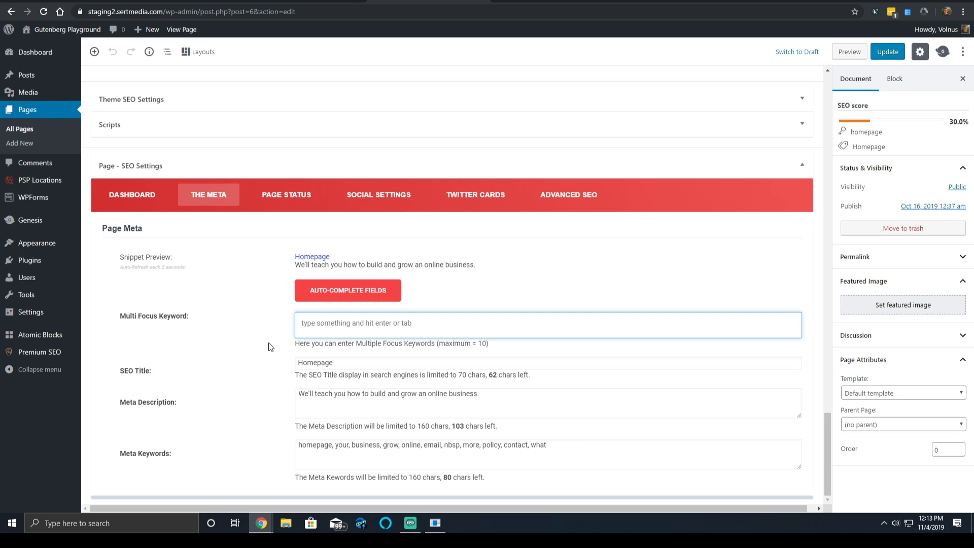
triple_click(362, 453)
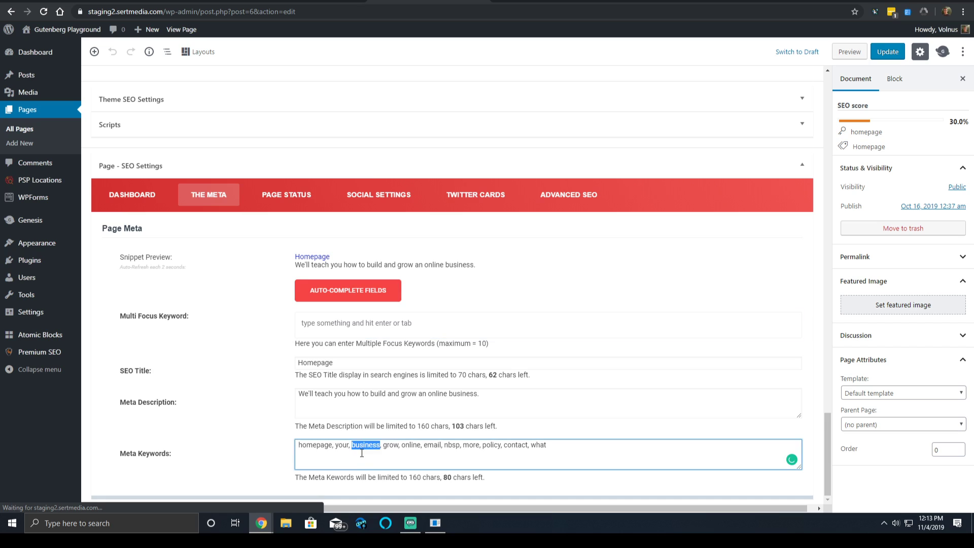
key("BackSpace")
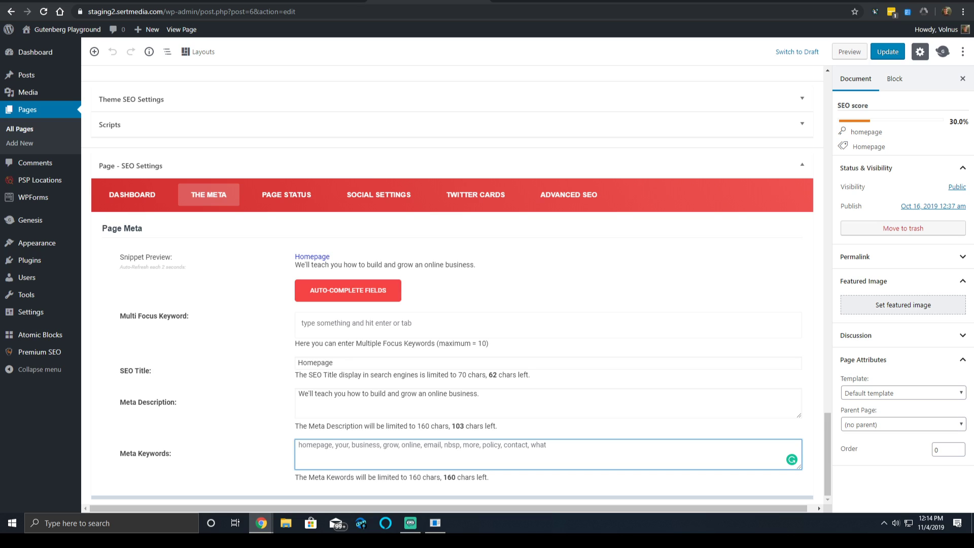
Examine the Homepage's SEO dashboard, from the focus keyword score and keyword density through the Summary Analytics list
left_click(416, 402)
key("ctrl+a")
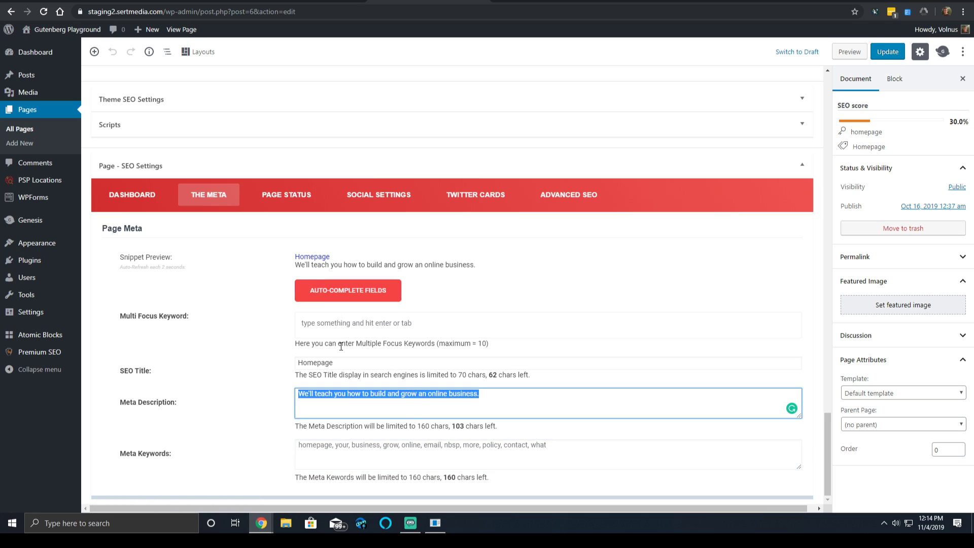
left_click(142, 196)
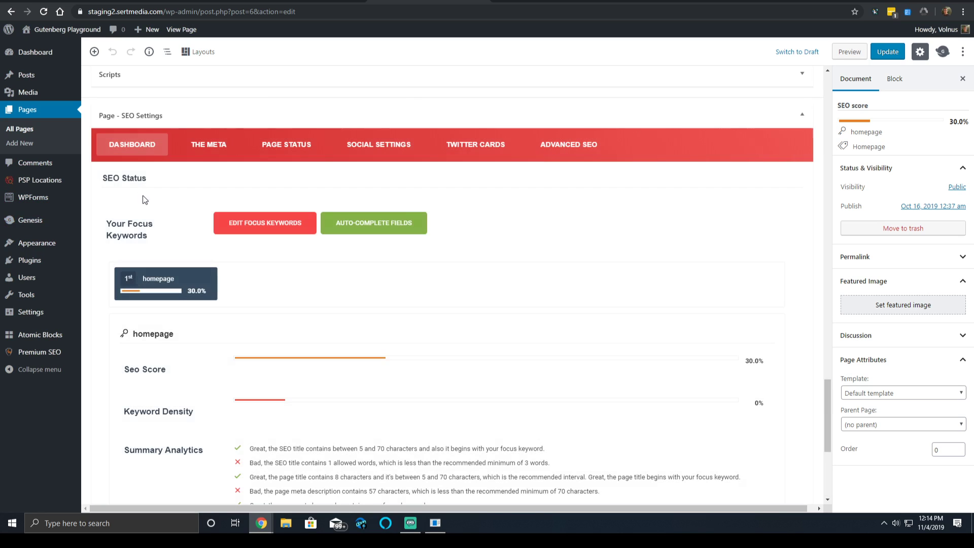
scroll(229, 244, "down", 6)
scroll(224, 307, "up", 4)
scroll(406, 313, "down", 3)
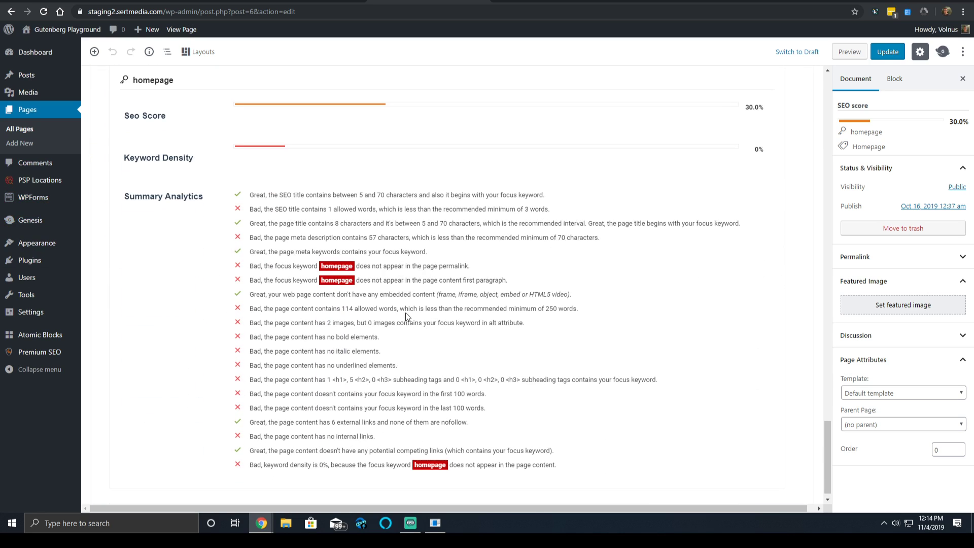
scroll(357, 371, "up", 7)
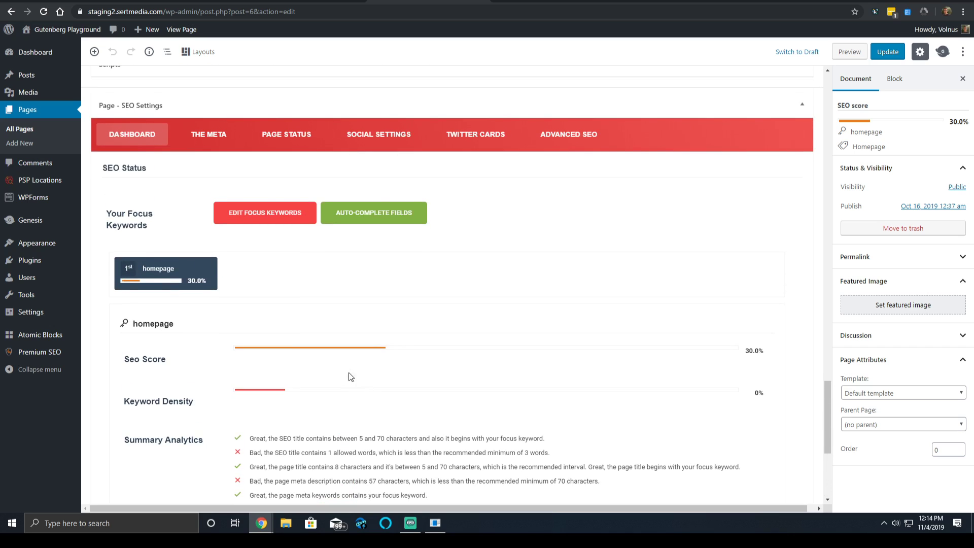
scroll(321, 352, "down", 3)
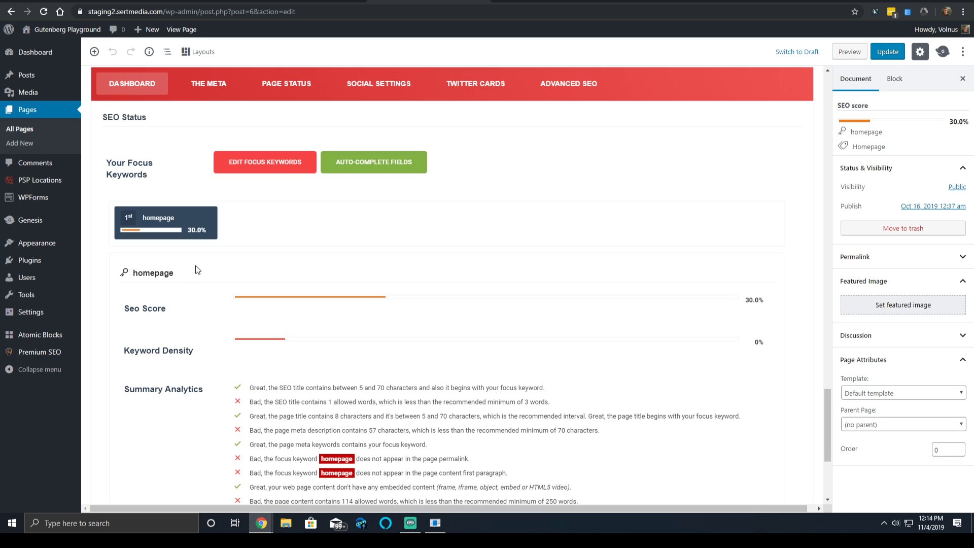
scroll(320, 238, "down", 4)
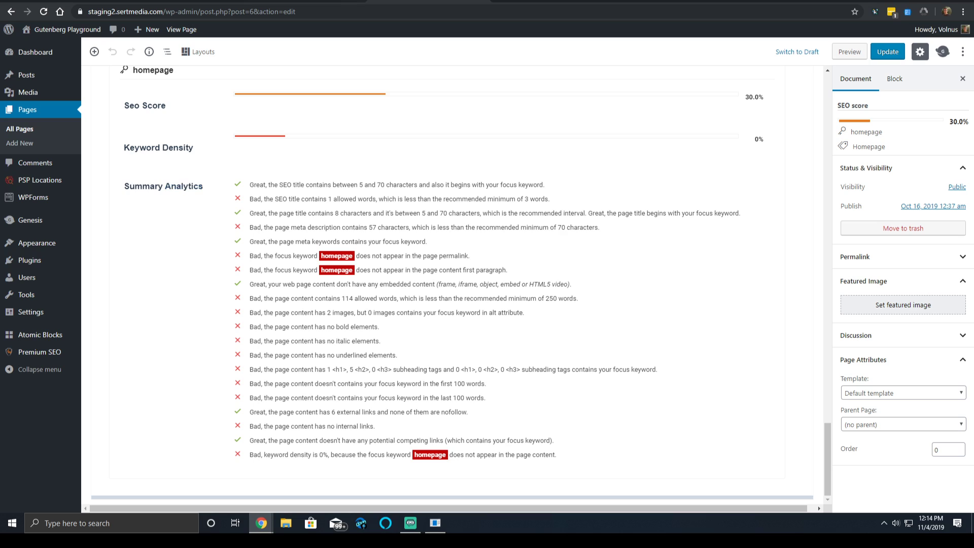
Collapse the Status & Visibility section and check the SEO score display in both the document and block settings
mouse_move(3, 243)
left_click(939, 173)
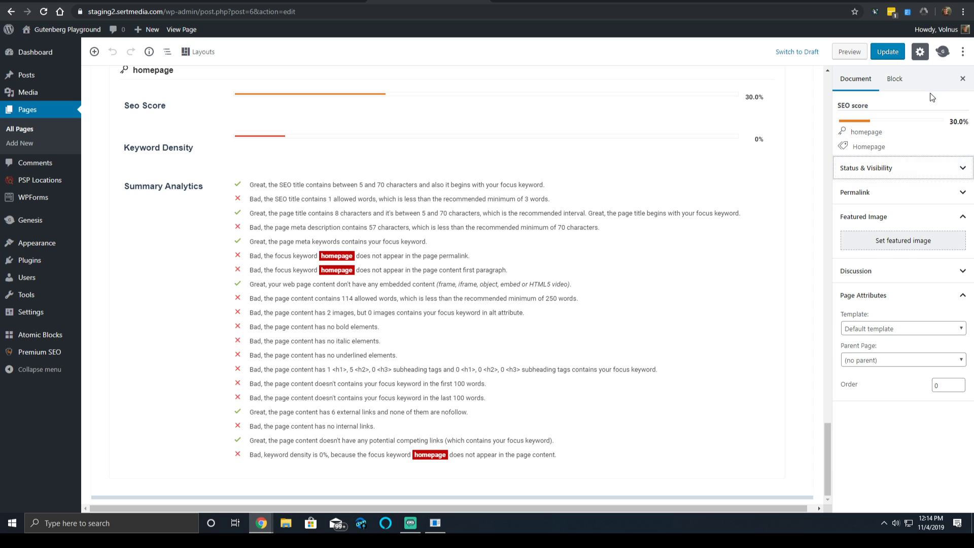
left_click_drag(923, 101, 855, 130)
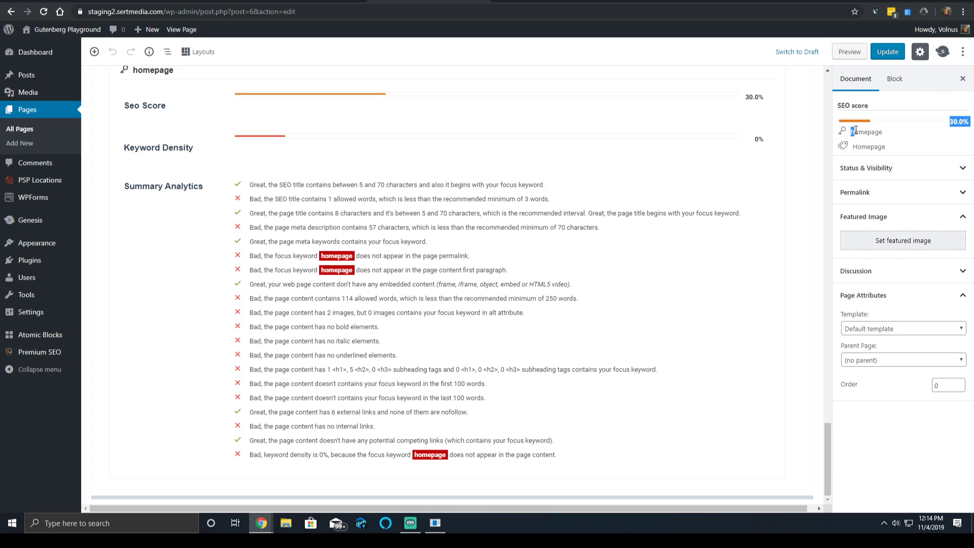
left_click(936, 121)
left_click(893, 79)
left_click(871, 81)
left_click(894, 79)
left_click(870, 80)
left_click(894, 79)
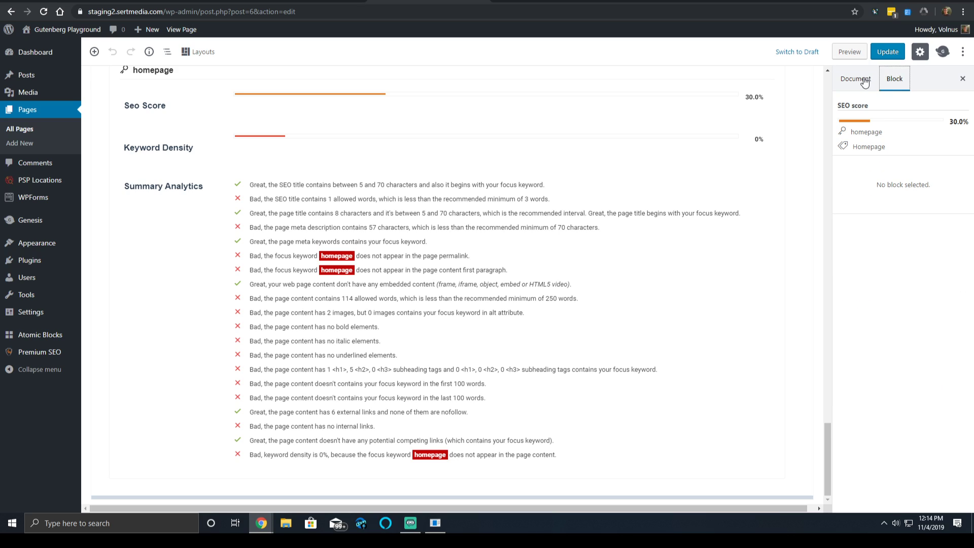
left_click(863, 80)
Examine the Summary Analytics checks covering the SEO title, page title, meta description and meta keywords
left_click_drag(264, 198, 549, 201)
double_click(539, 199)
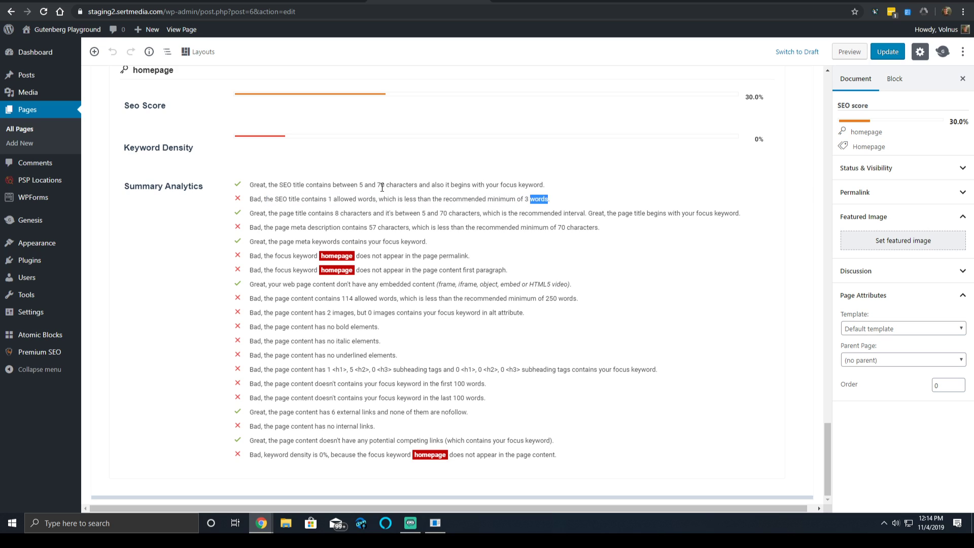
scroll(384, 191, "up", 3)
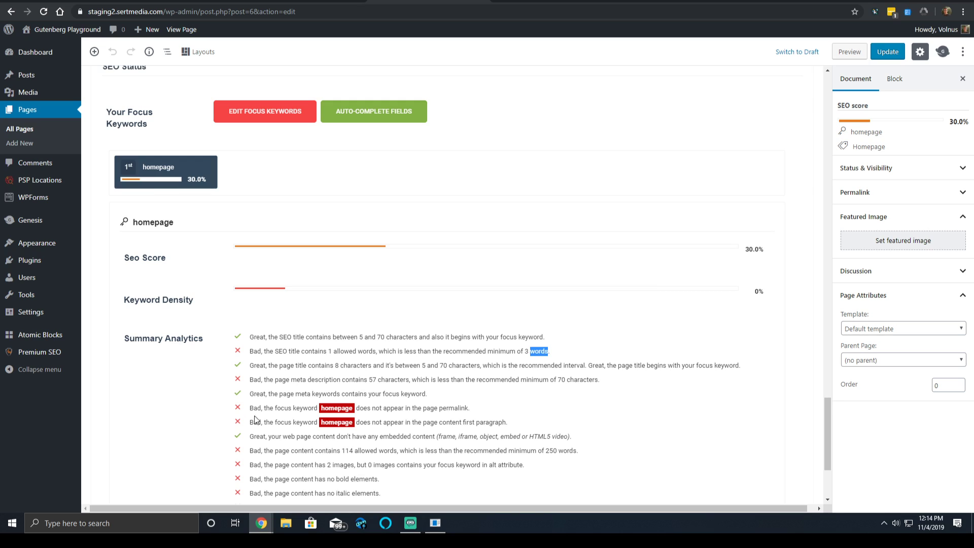
scroll(320, 406, "down", 1)
left_click(327, 324)
triple_click(336, 313)
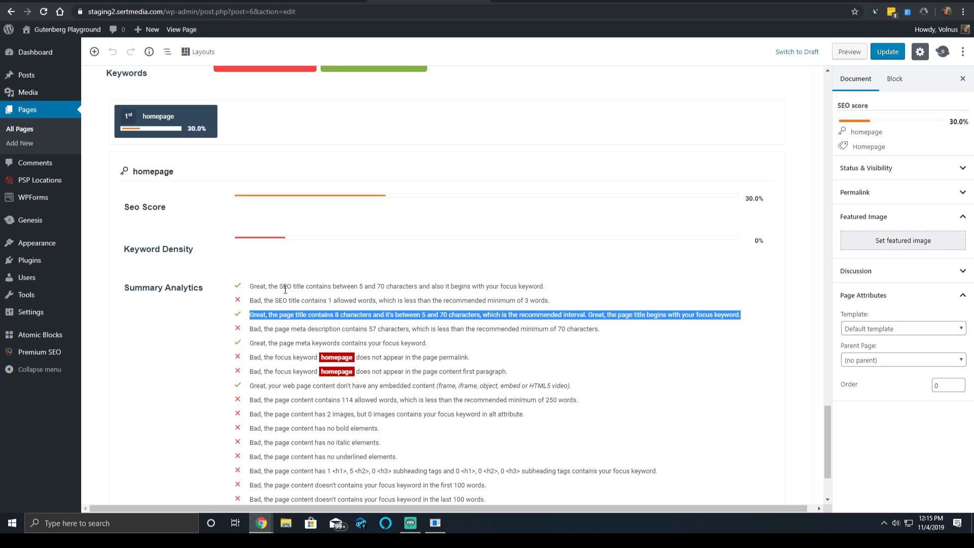
left_click_drag(270, 287, 342, 275)
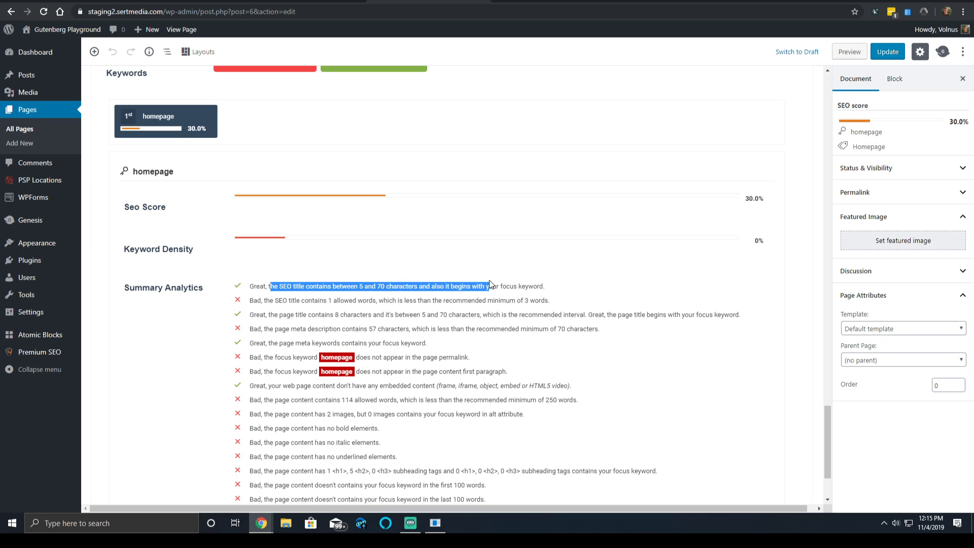
double_click(531, 276)
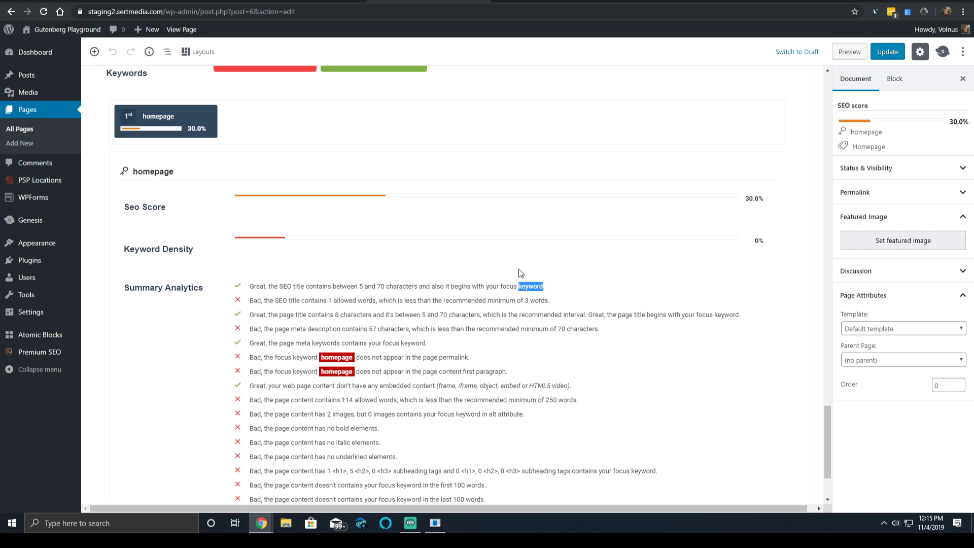
triple_click(348, 313)
left_click_drag(362, 285, 364, 284)
triple_click(325, 302)
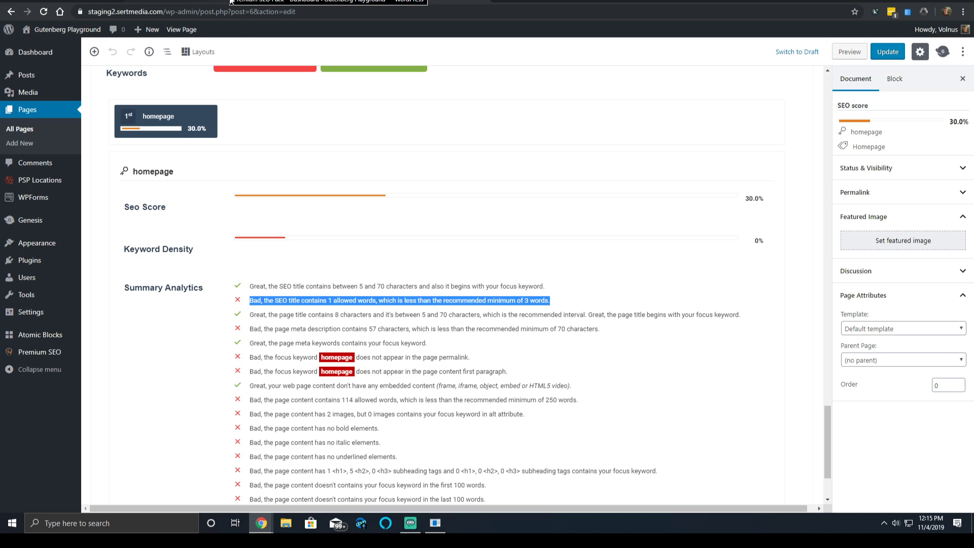
triple_click(330, 328)
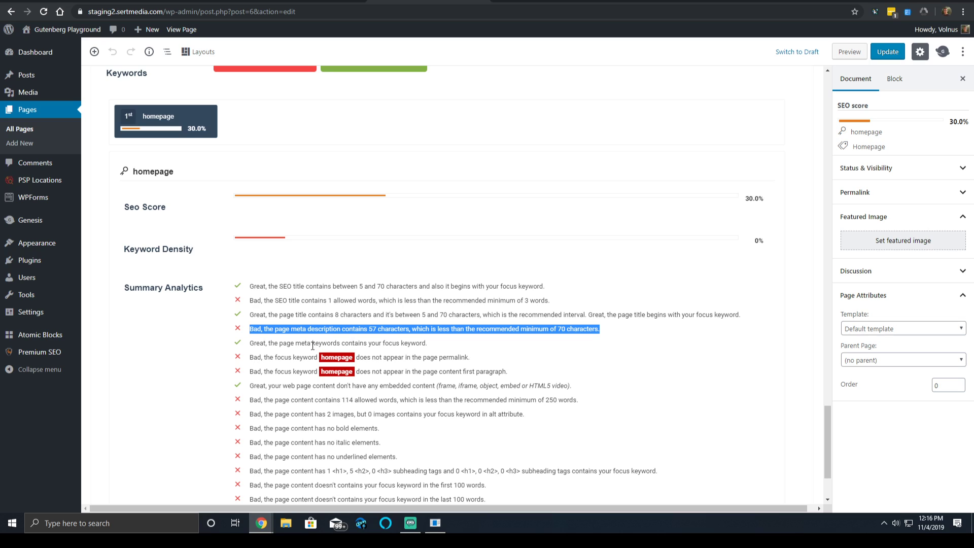
triple_click(313, 344)
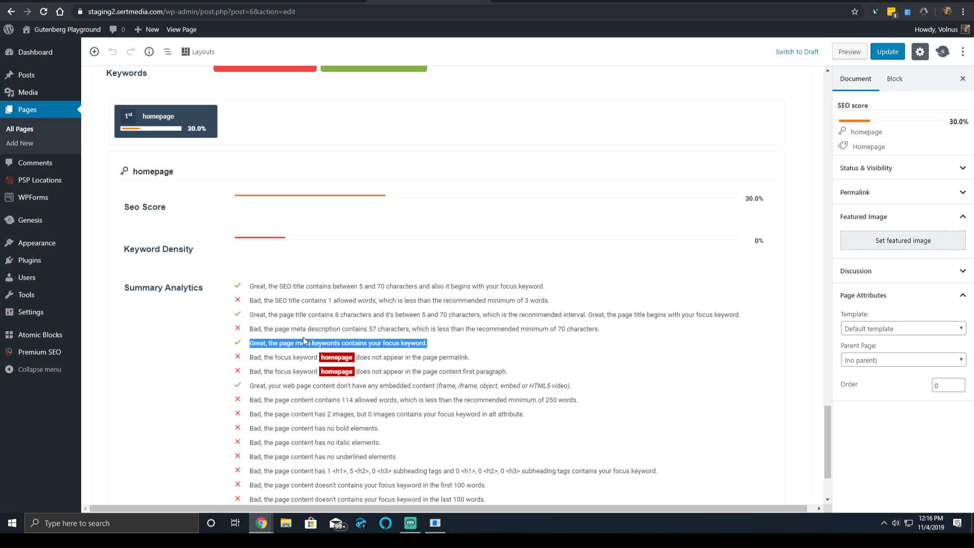
Examine the Summary Analytics checks on the first paragraph, embedded content, image alt attributes, internal links and competing links
scroll(287, 358, "down", 2)
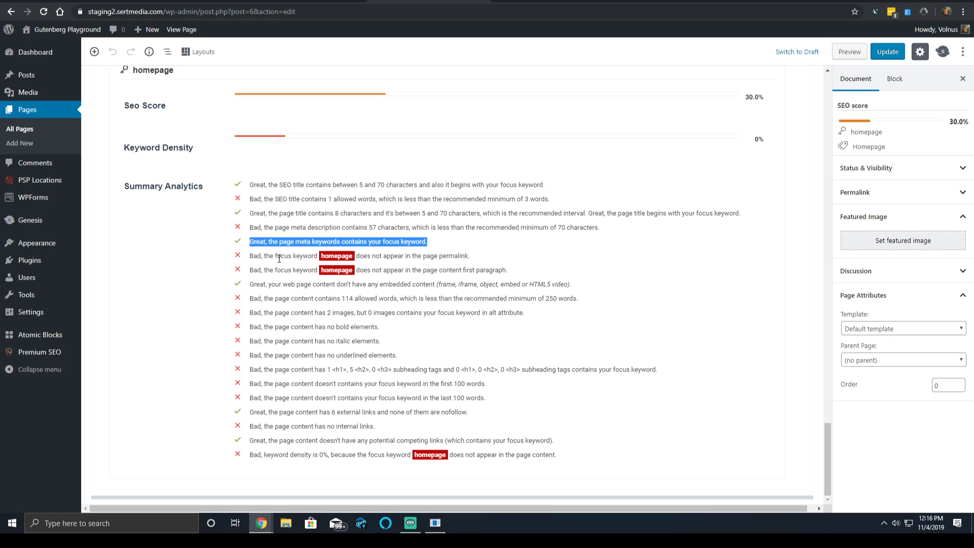
triple_click(258, 273)
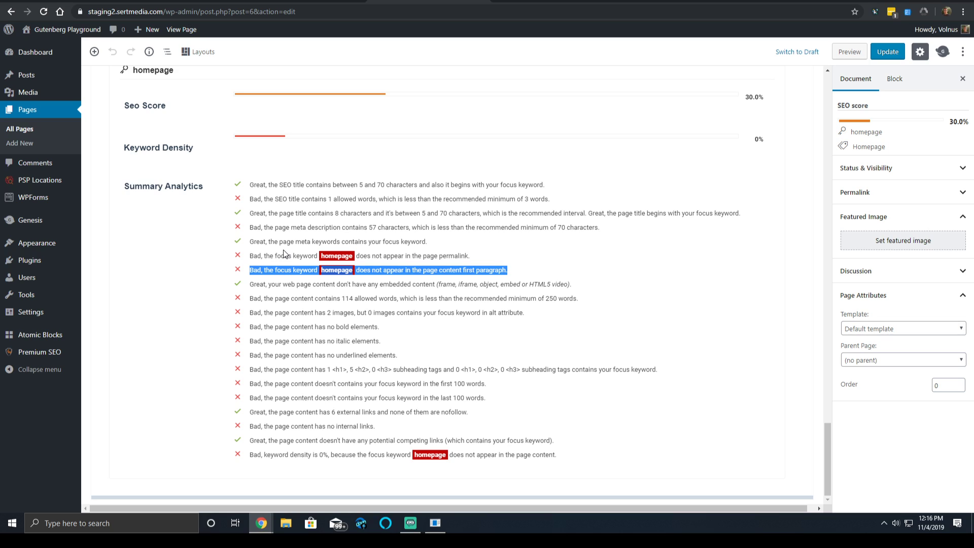
left_click(329, 291)
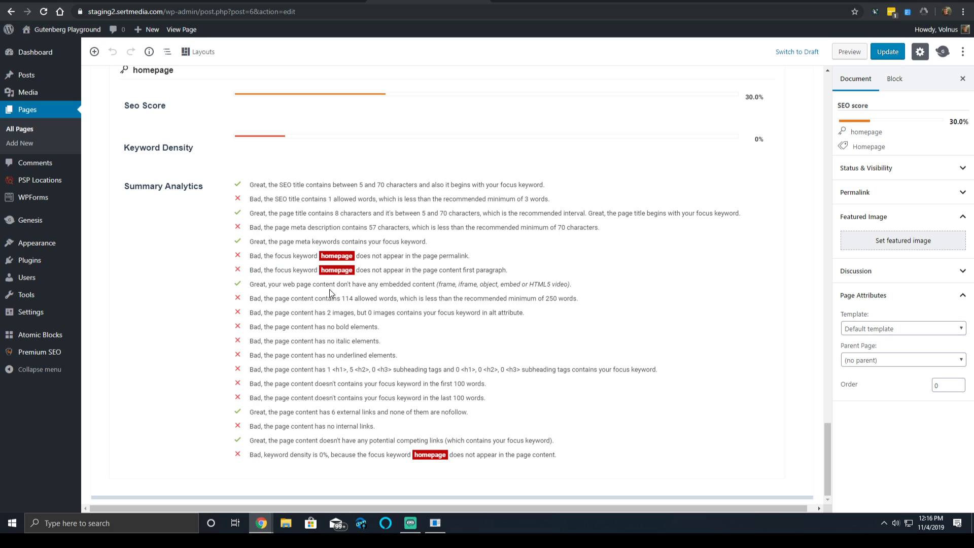
triple_click(333, 284)
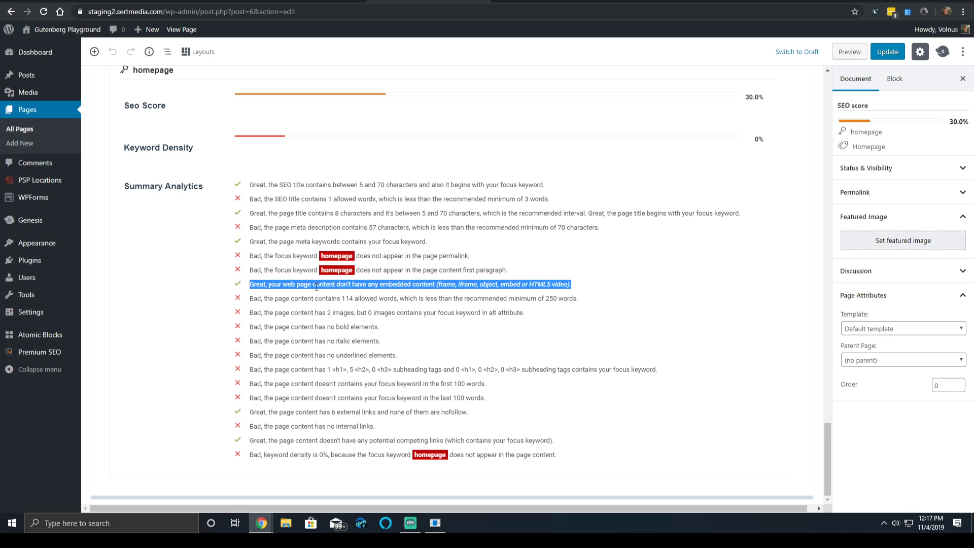
double_click(336, 313)
triple_click(336, 312)
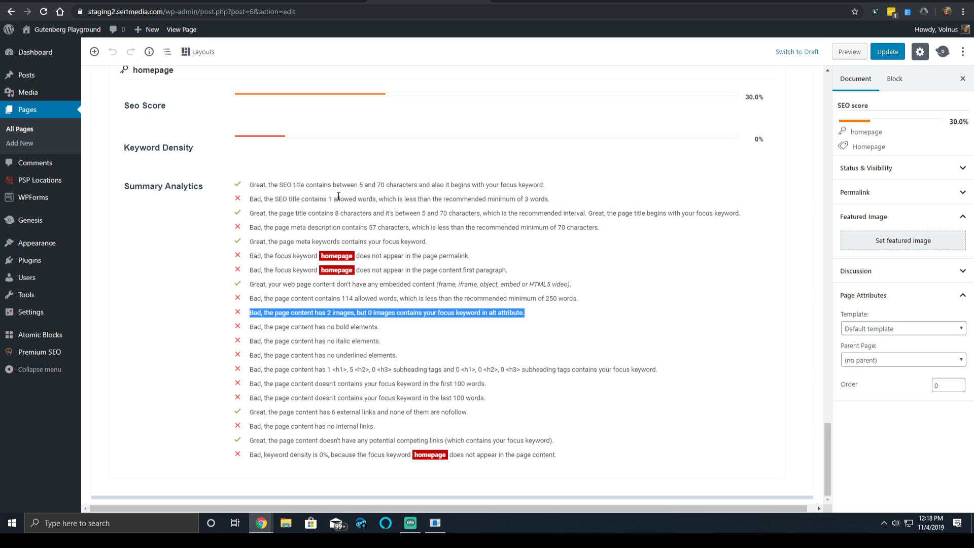
triple_click(414, 269)
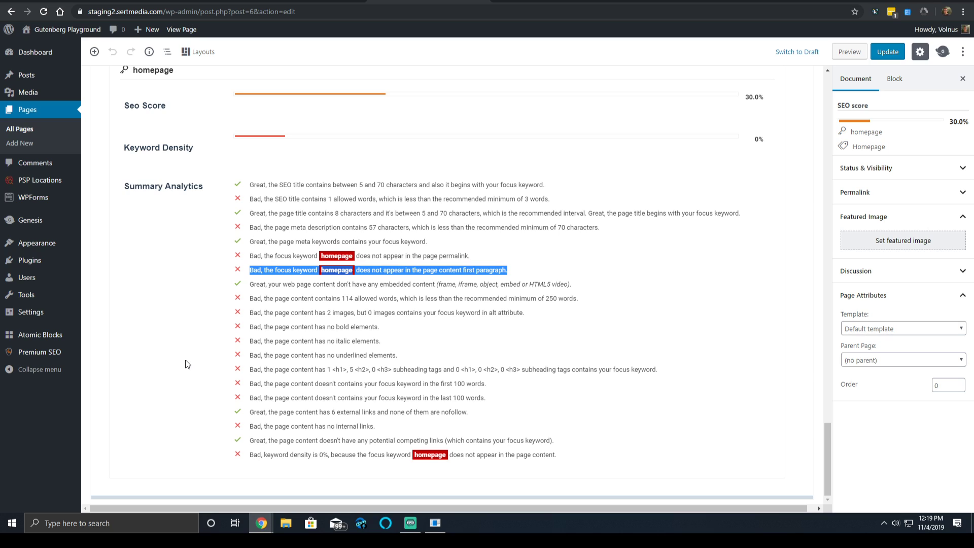
triple_click(276, 429)
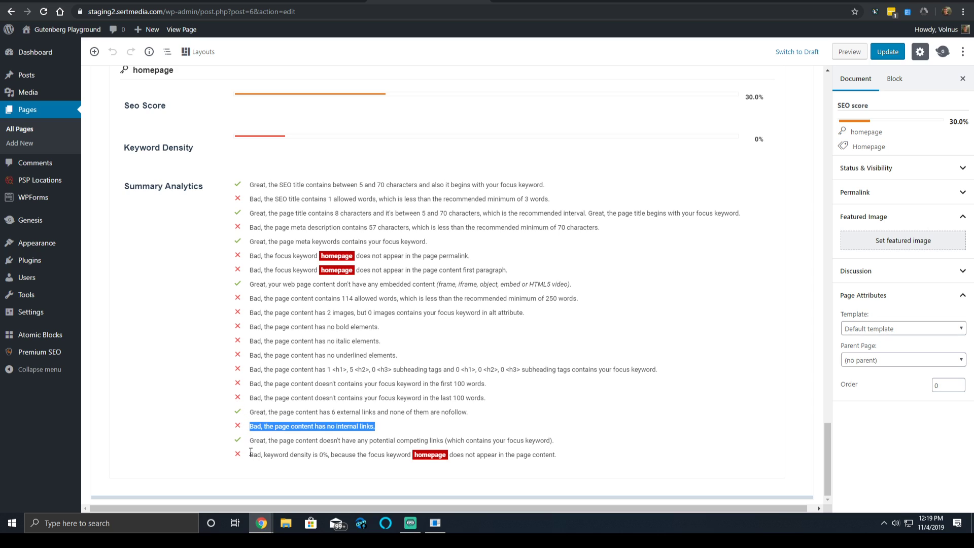
triple_click(269, 440)
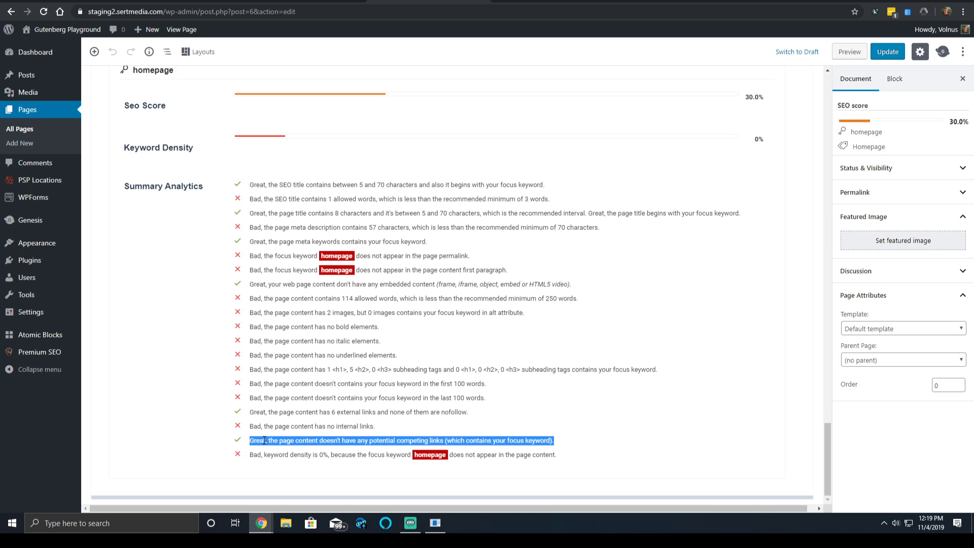
Review the SEO dashboard again, view the live homepage with its inspected image markup, and return to the page editor
scroll(257, 205, "up", 4)
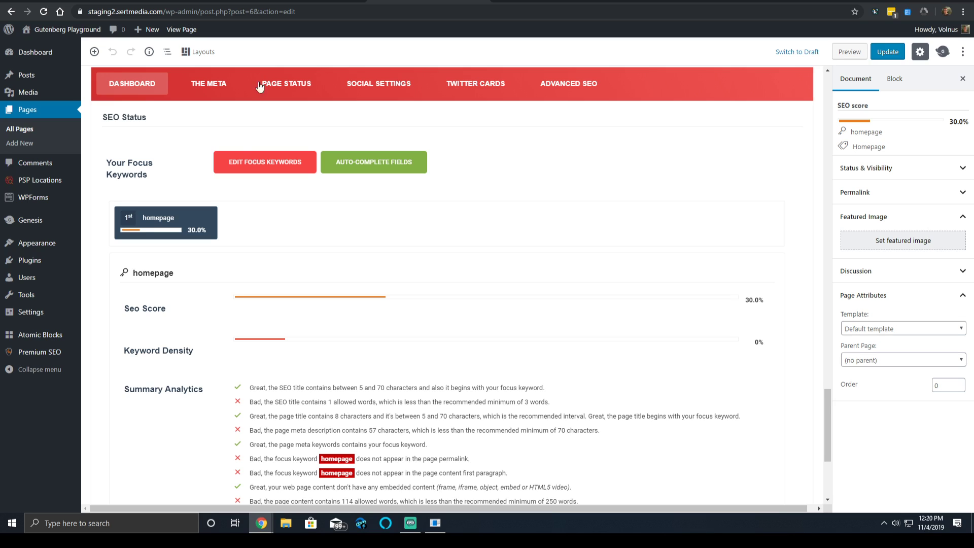
scroll(281, 205, "down", 4)
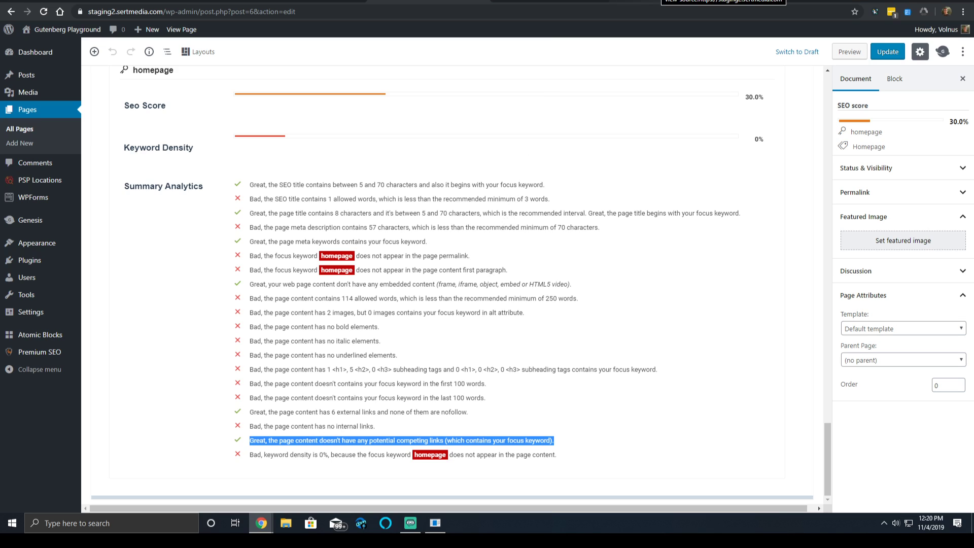
key("ctrl+Tab")
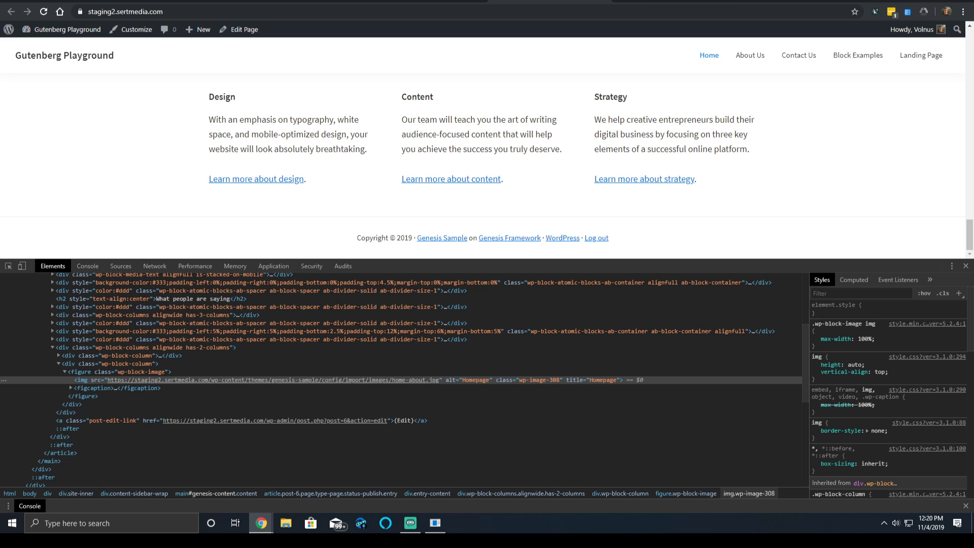
key("ctrl+shift+Tab")
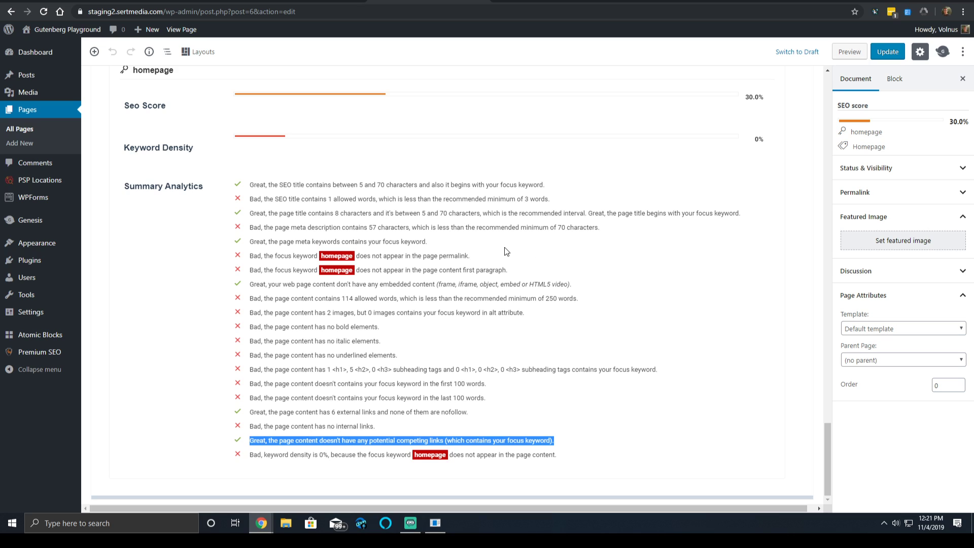
View the Homepage's Page Meta settings, and examine the detailed Page Status report for the focus keyword
scroll(504, 248, "up", 6)
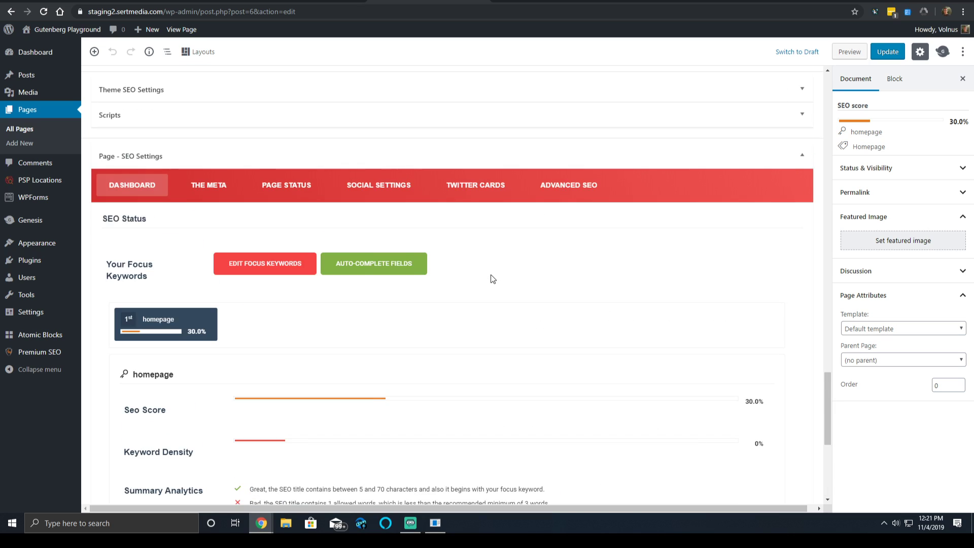
left_click(198, 184)
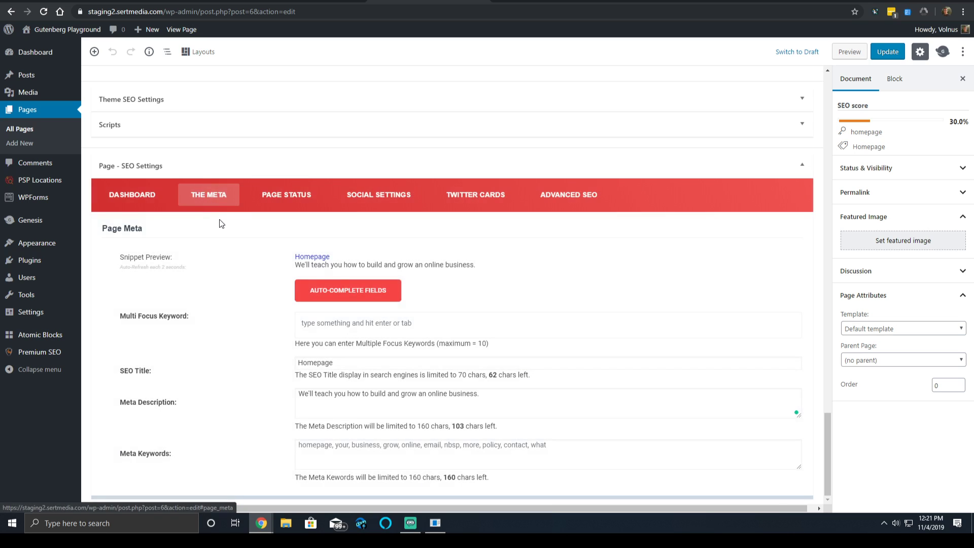
left_click(292, 194)
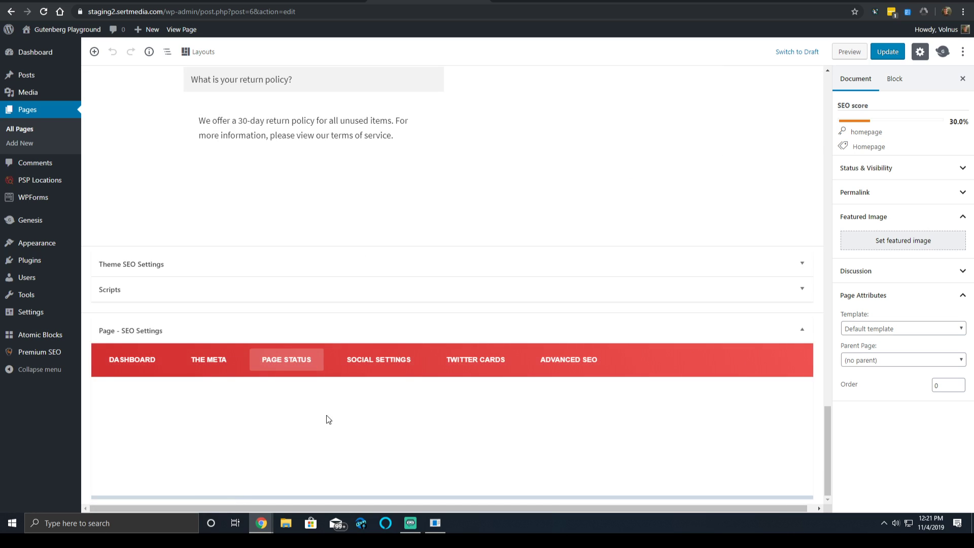
left_click(208, 359)
left_click(284, 186)
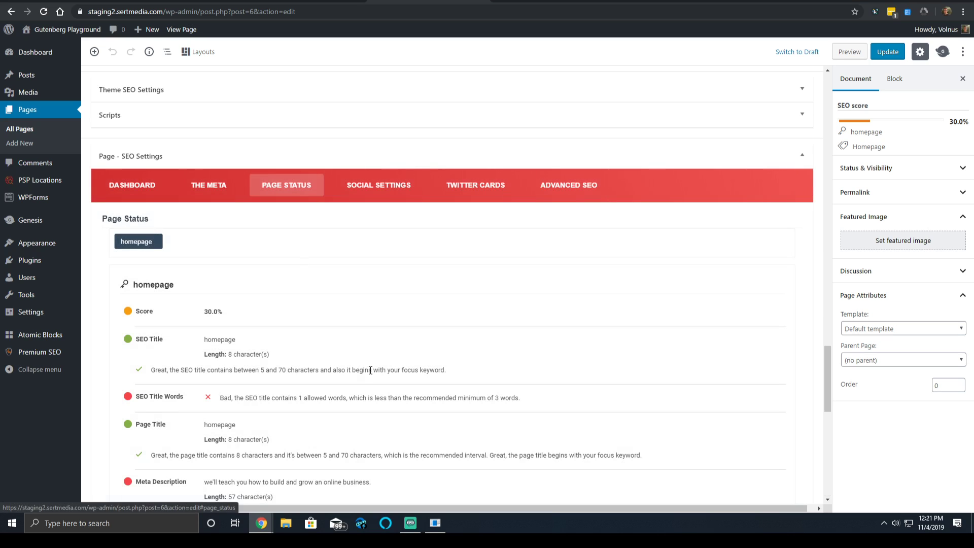
scroll(312, 263, "down", 10)
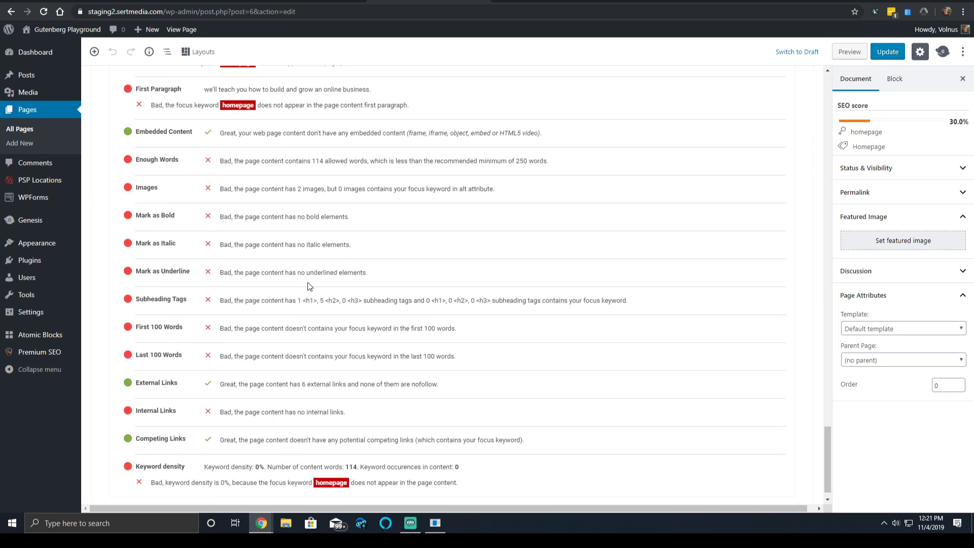
scroll(232, 291, "up", 3)
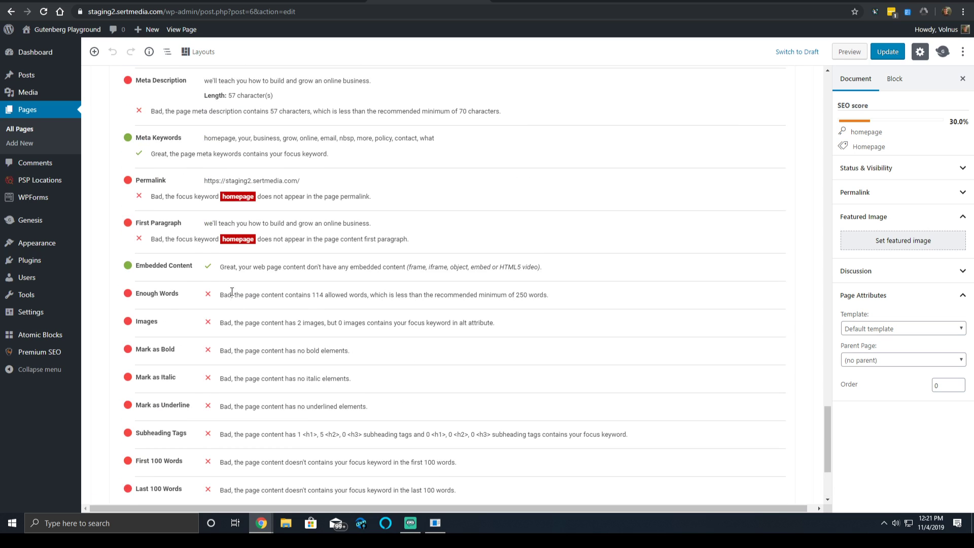
View the Homepage's Social Settings and its Twitter Cards options, including the app card fields
scroll(232, 291, "up", 14)
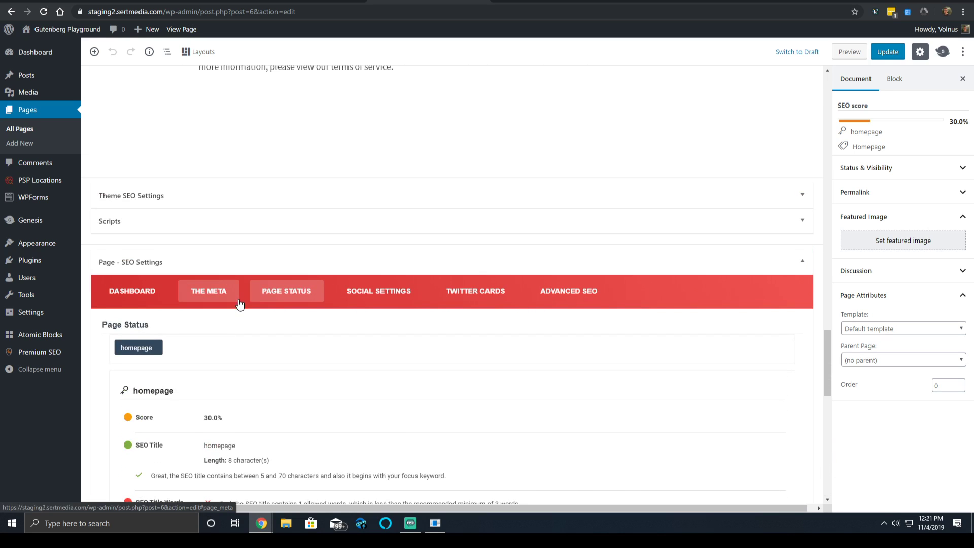
left_click(355, 293)
scroll(327, 329, "down", 1)
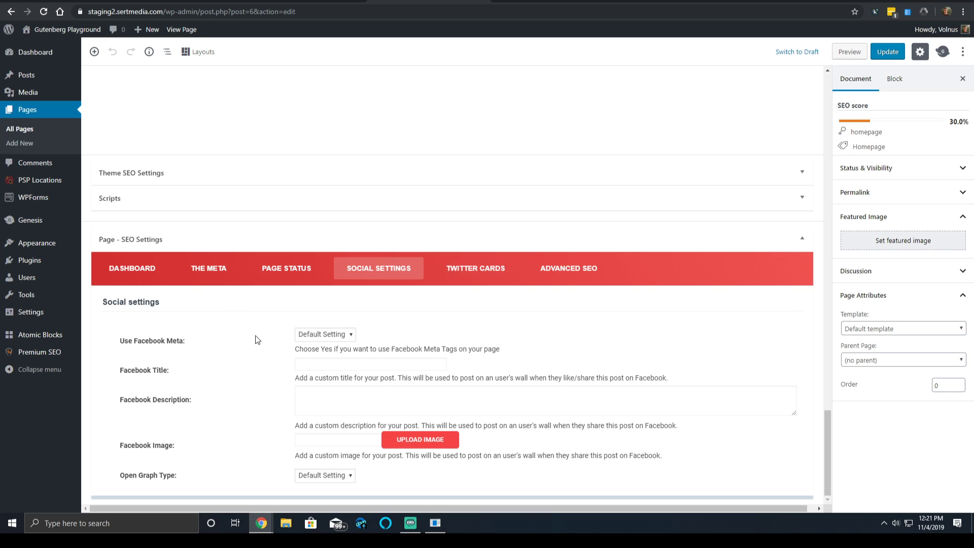
left_click(482, 269)
scroll(396, 393, "down", 3)
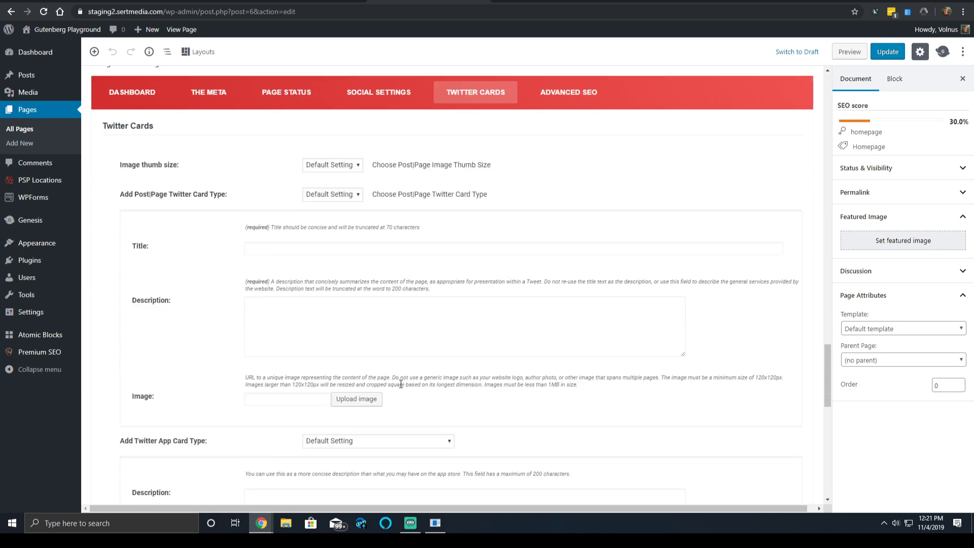
scroll(401, 384, "down", 12)
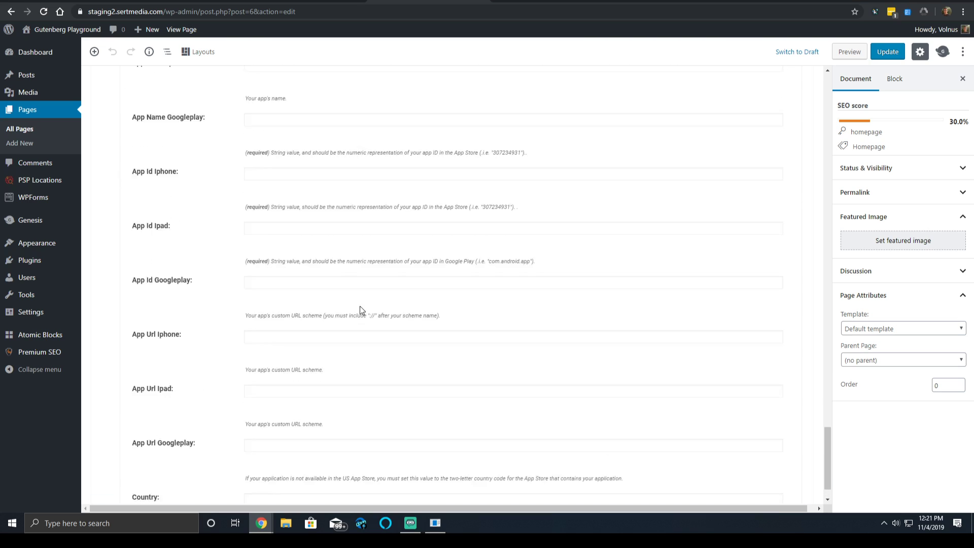
scroll(360, 309, "up", 15)
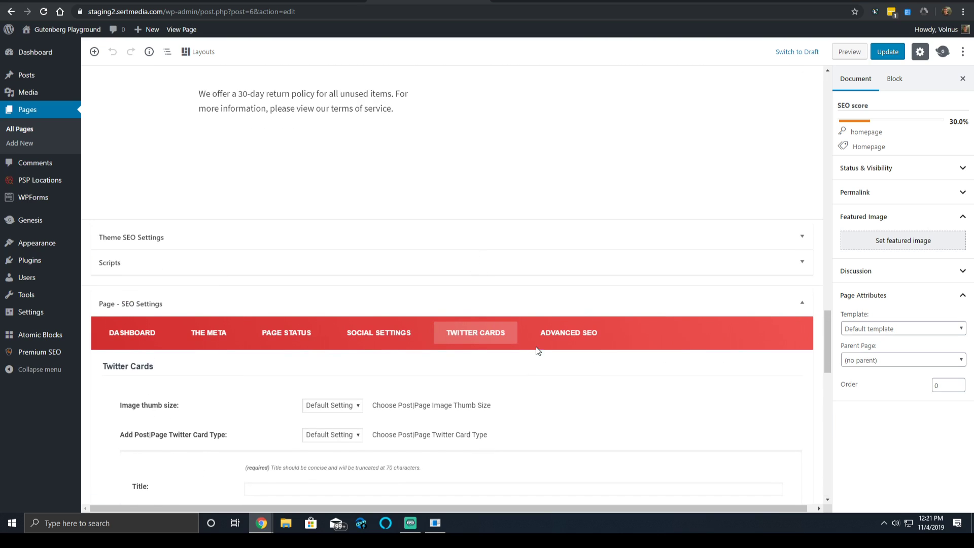
View the Homepage's Advanced SEO settings, and return to the Modules Manager to review which modules are active
left_click(539, 340)
scroll(271, 388, "down", 1)
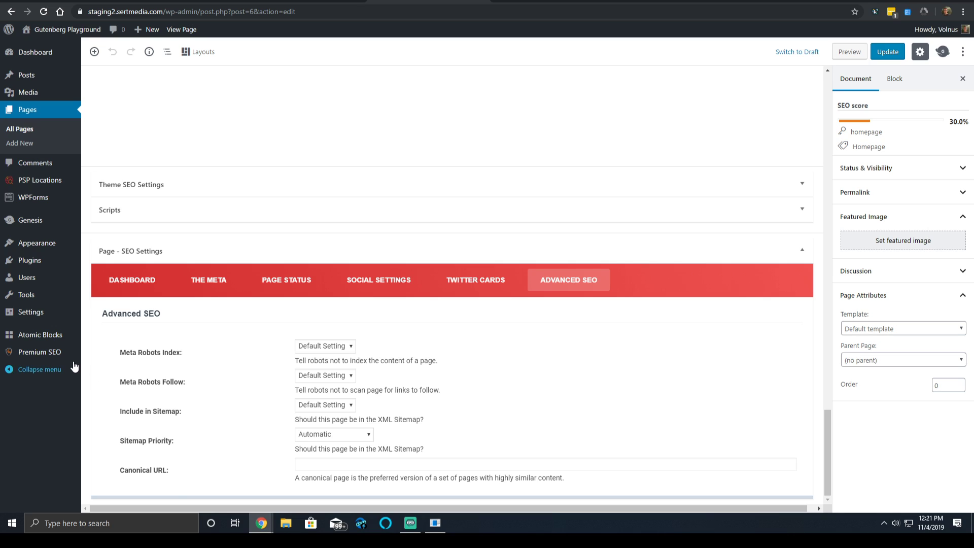
mouse_move(39, 318)
key("ctrl+Tab")
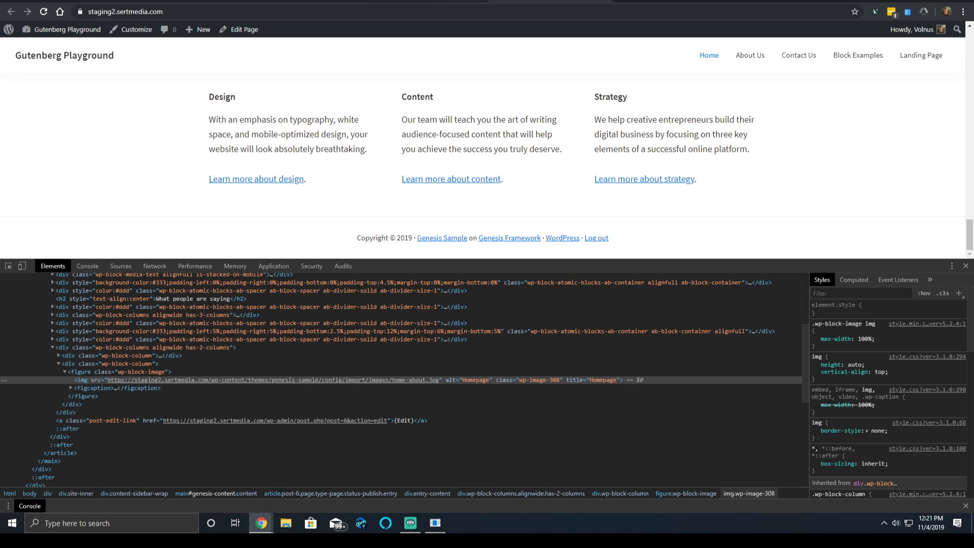
key("ctrl+shift+Tab")
key("ctrl+shift+Tab")
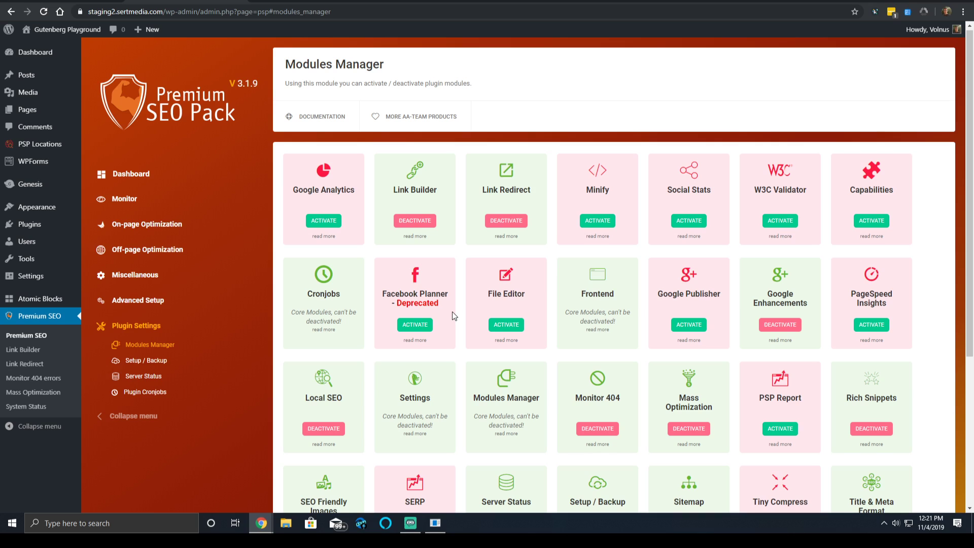
scroll(449, 315, "down", 4)
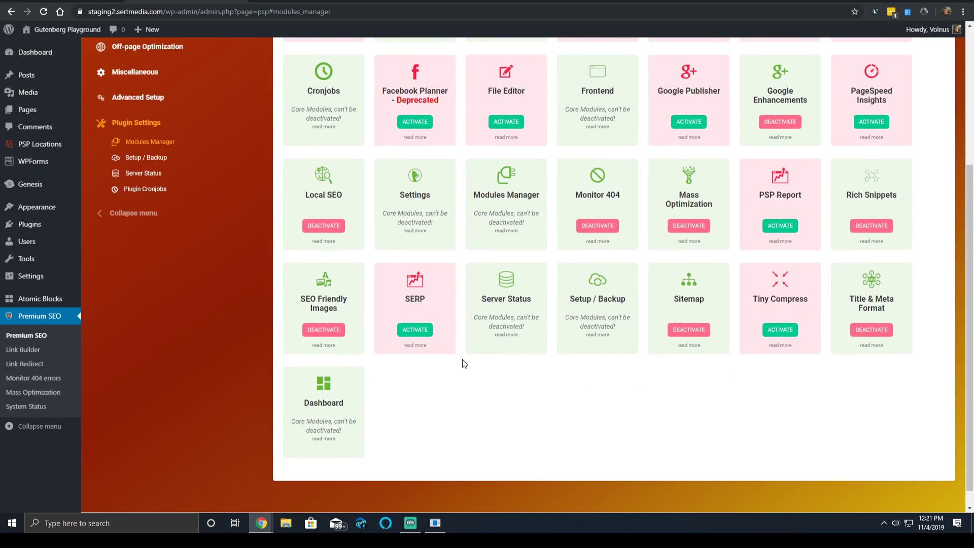
scroll(462, 359, "down", 1)
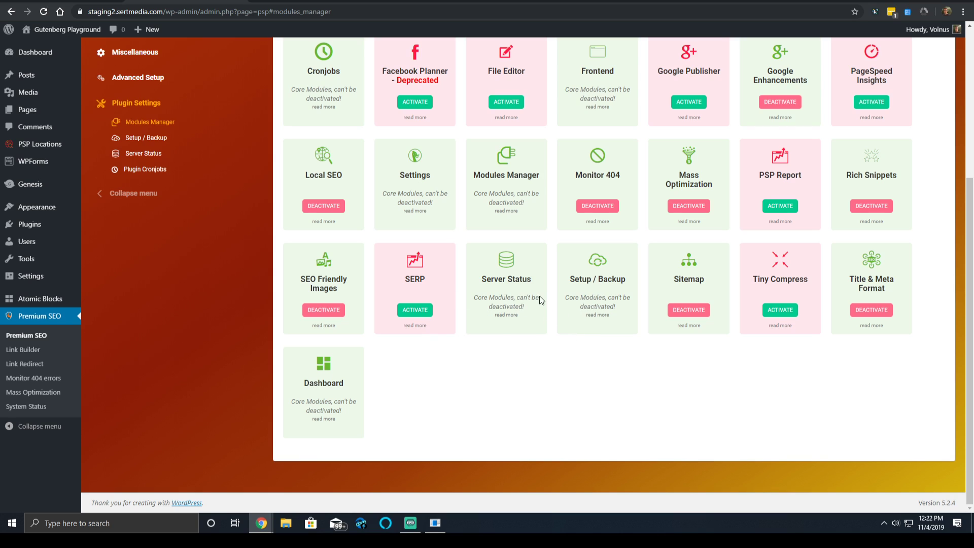
scroll(539, 294, "up", 4)
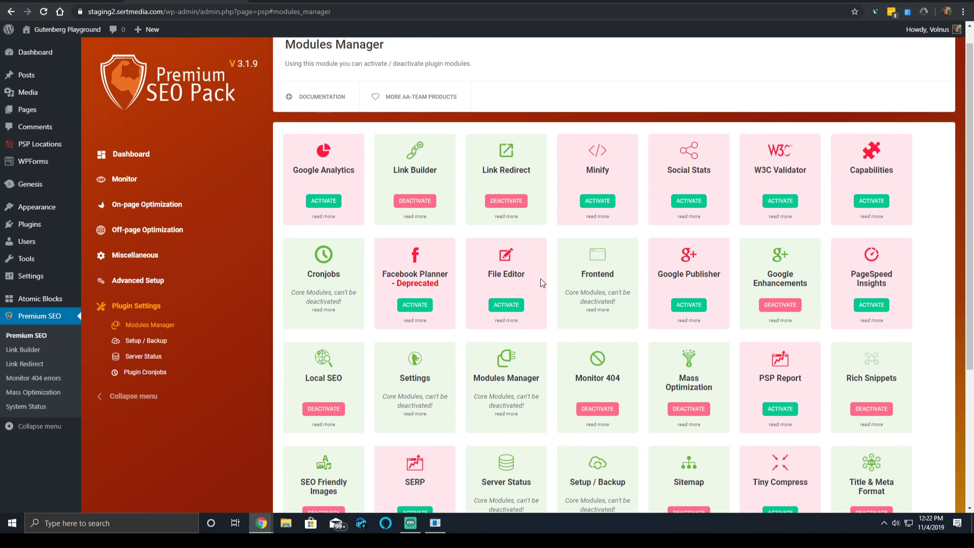
Read the description of the deprecated Facebook Planner module, and close it
triple_click(423, 283)
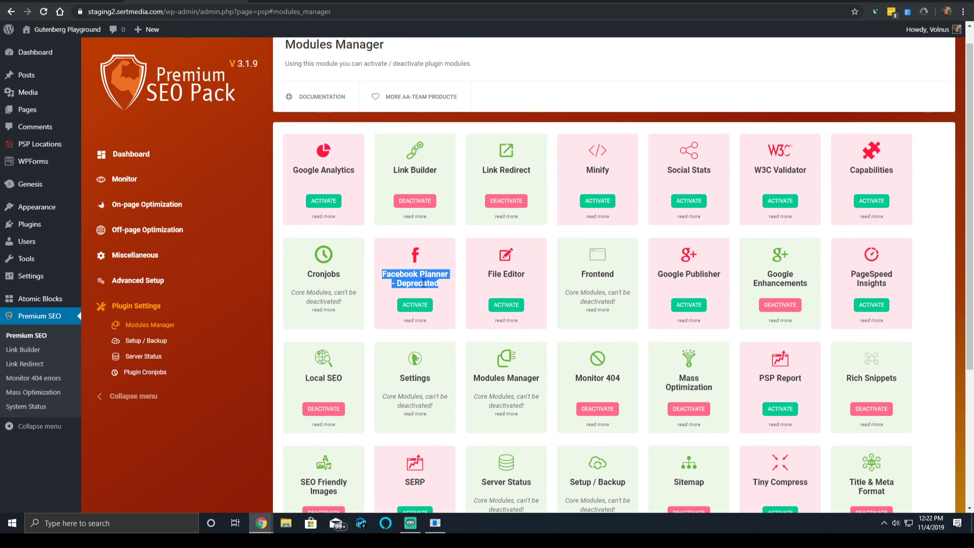
left_click(424, 321)
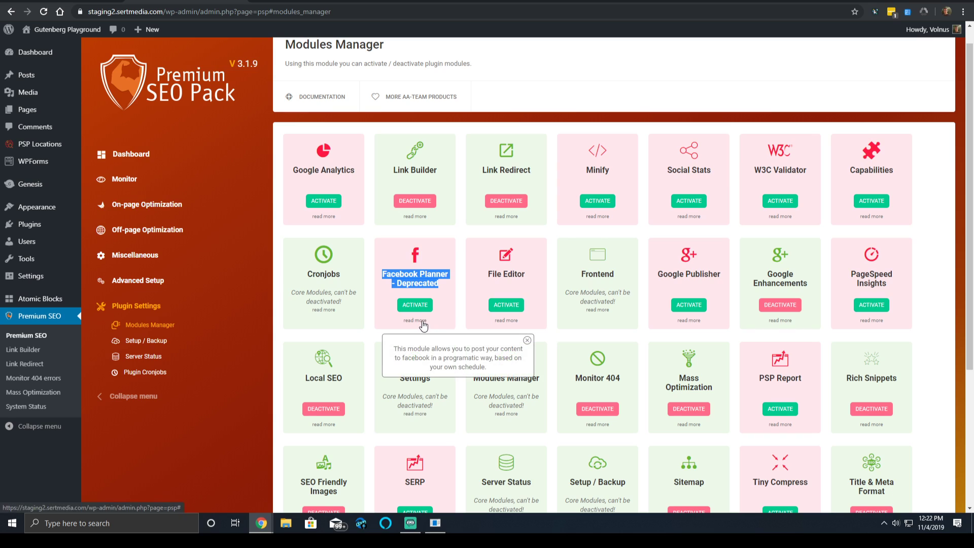
triple_click(451, 350)
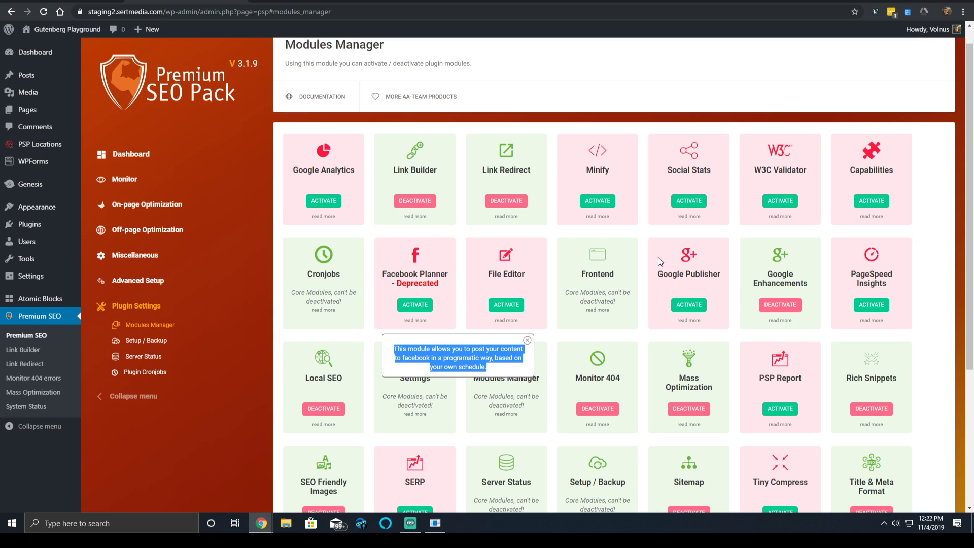
scroll(670, 256, "down", 3)
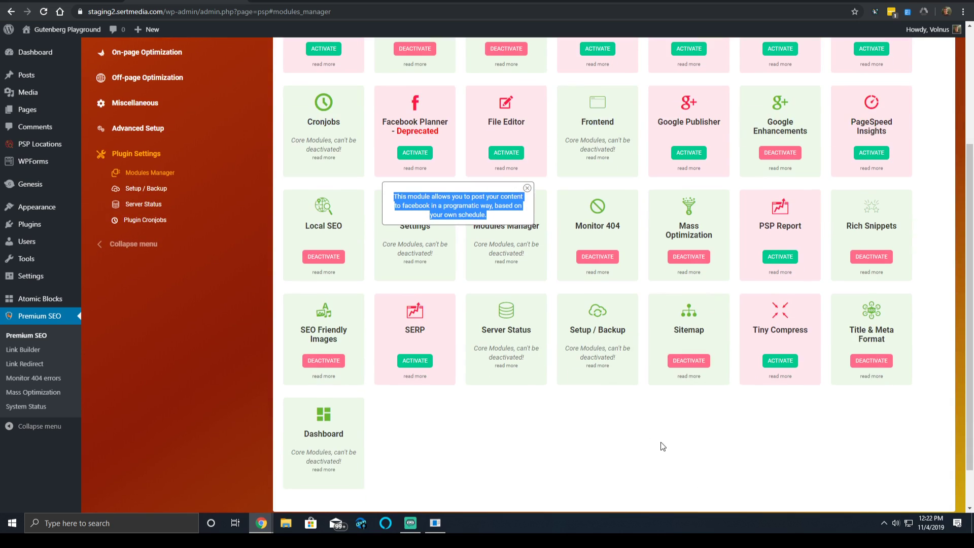
left_click(792, 314)
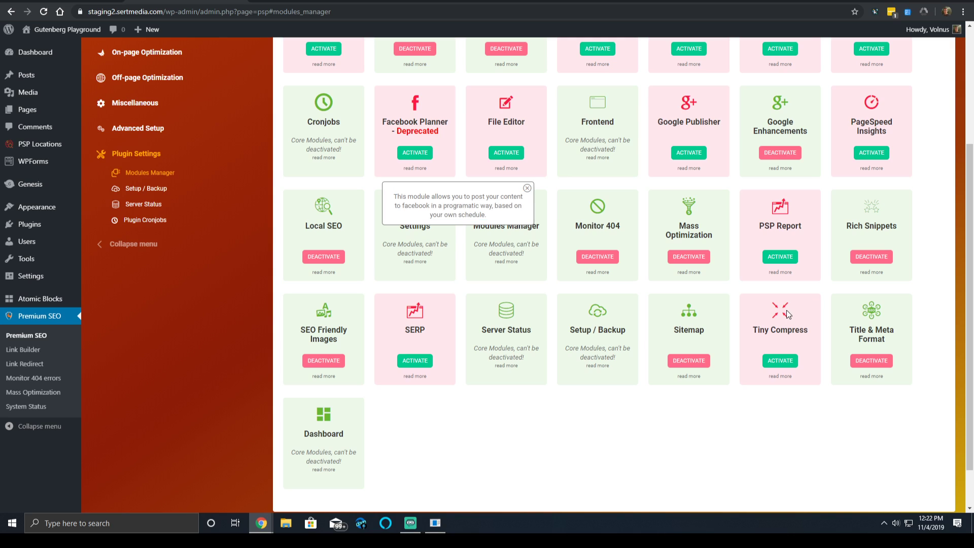
scroll(577, 162, "up", 2)
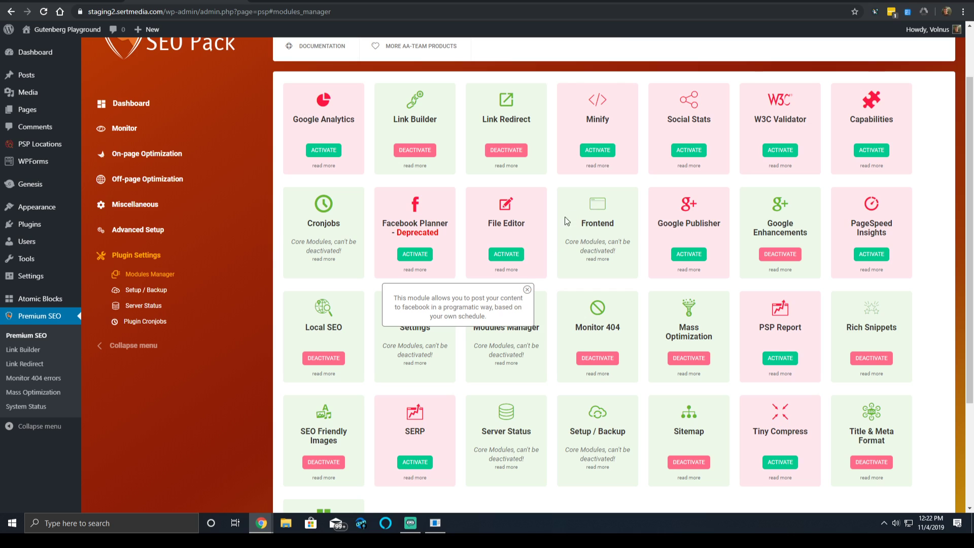
left_click(527, 290)
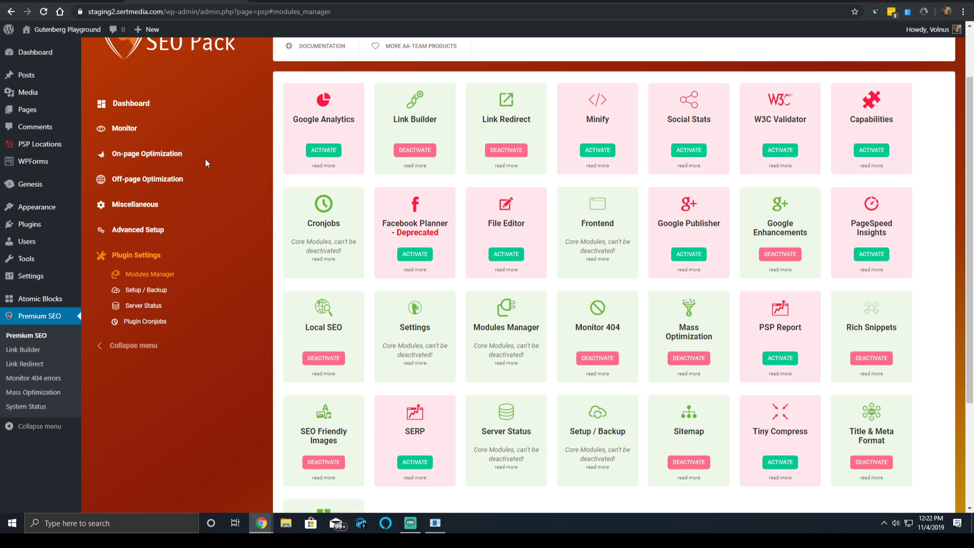
Review the entries under Off-page Optimization, On-page Optimization and Plugin Settings alongside the module list
left_click(147, 175)
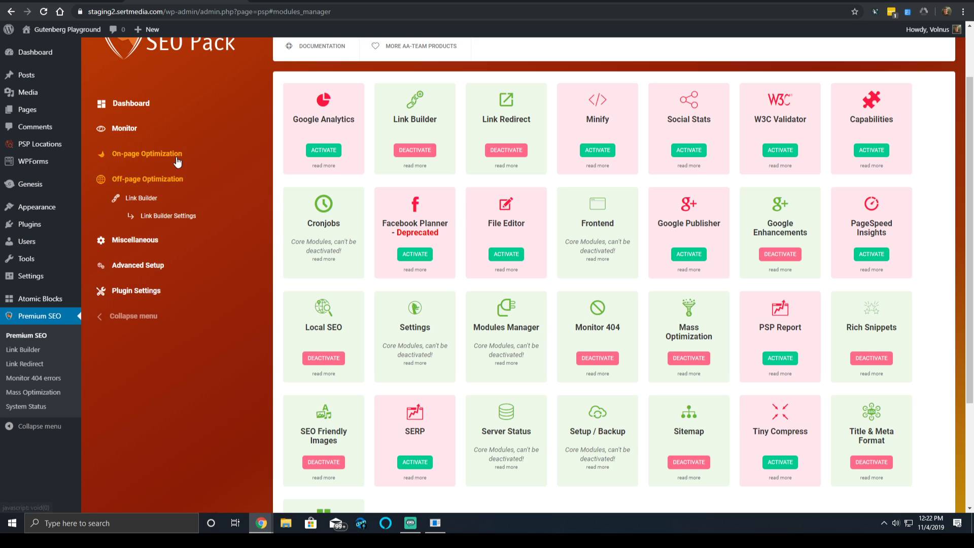
left_click(152, 153)
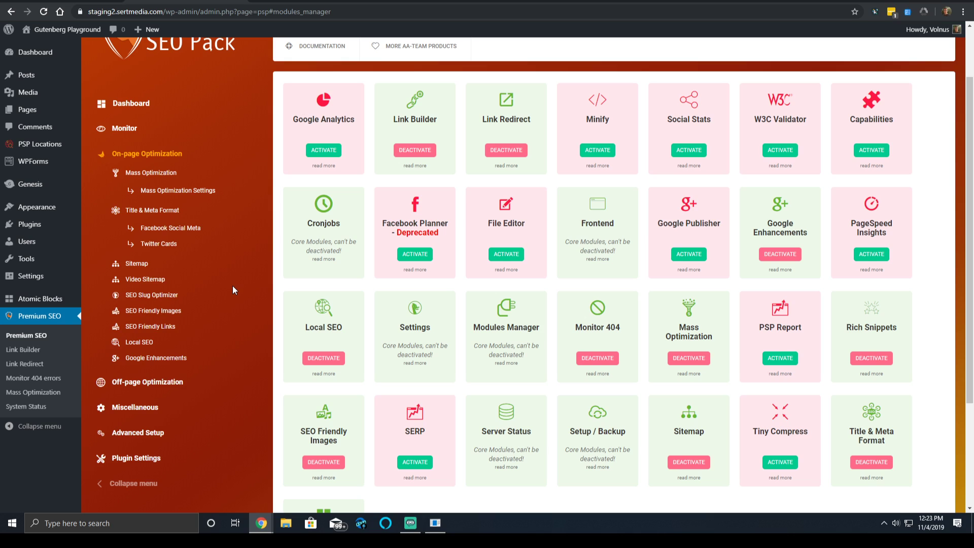
scroll(304, 183, "down", 2)
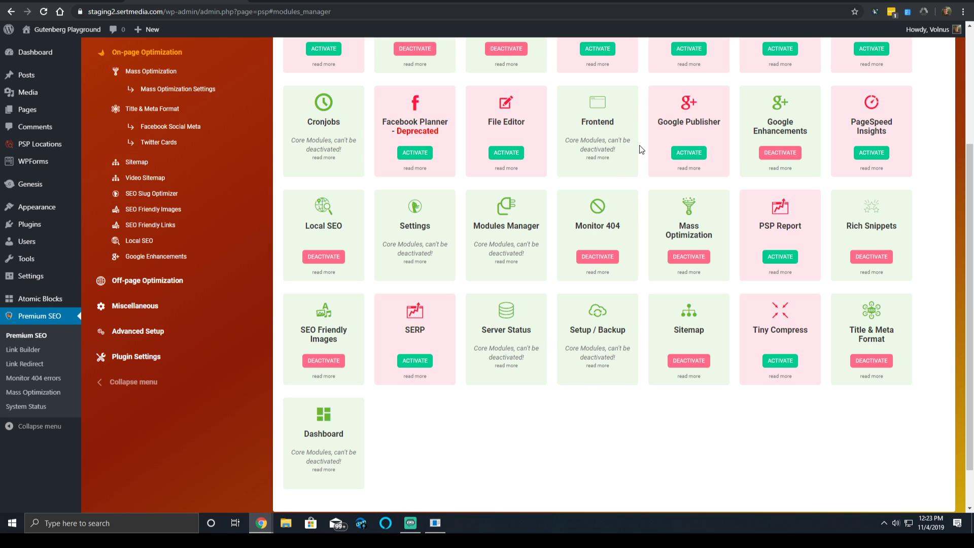
scroll(640, 148, "up", 2)
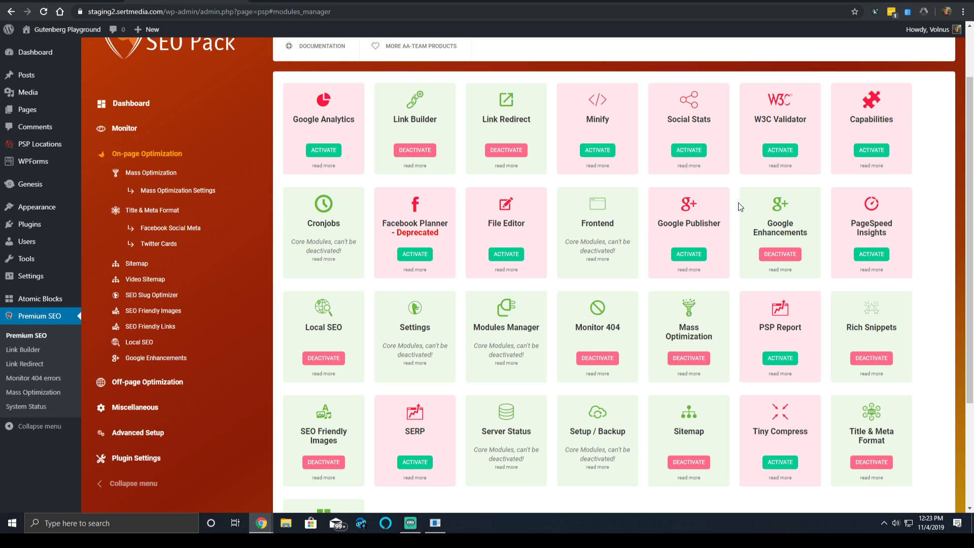
scroll(159, 365, "down", 2)
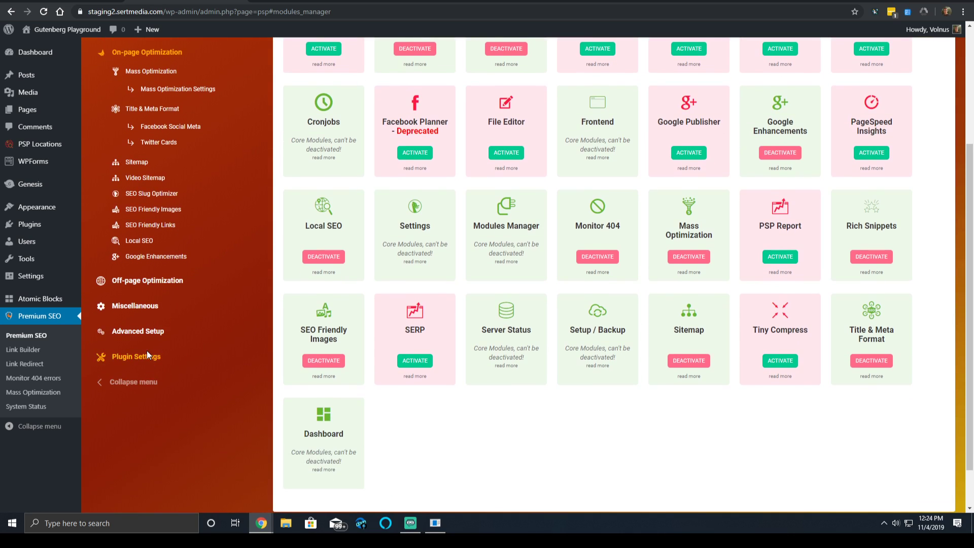
left_click(137, 361)
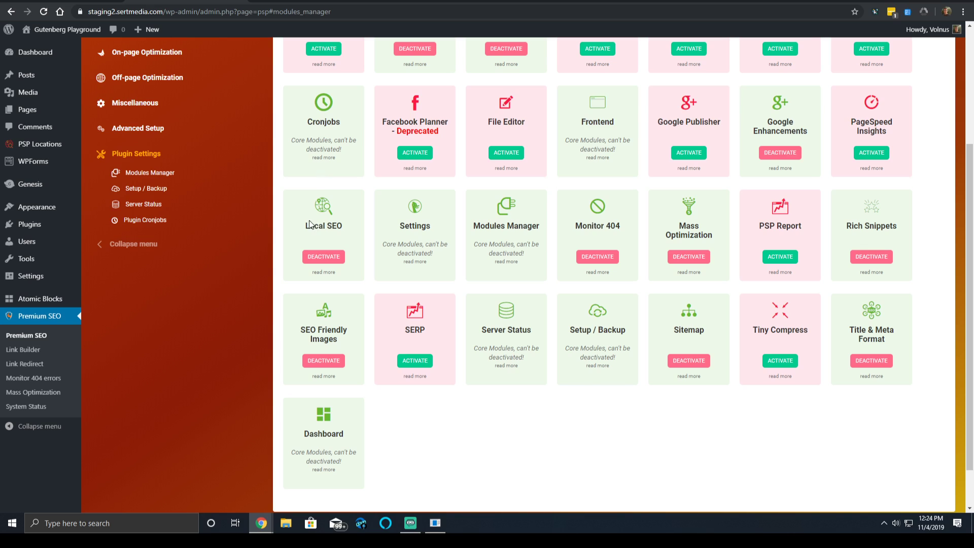
scroll(567, 218, "up", 2)
scroll(570, 216, "up", 1)
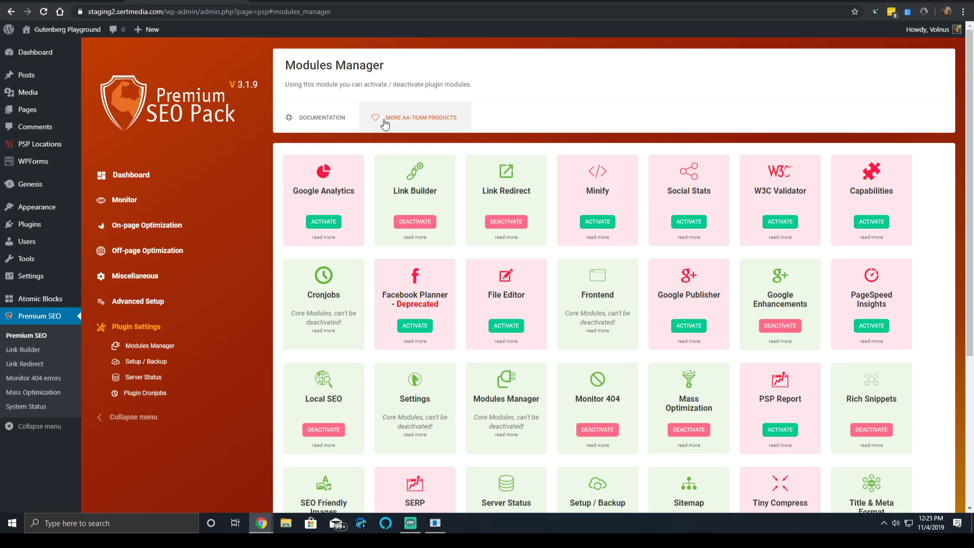
Open the plugin's Dashboard, and examine its social statistics, analytics overview, support section and changelog
left_click(133, 175)
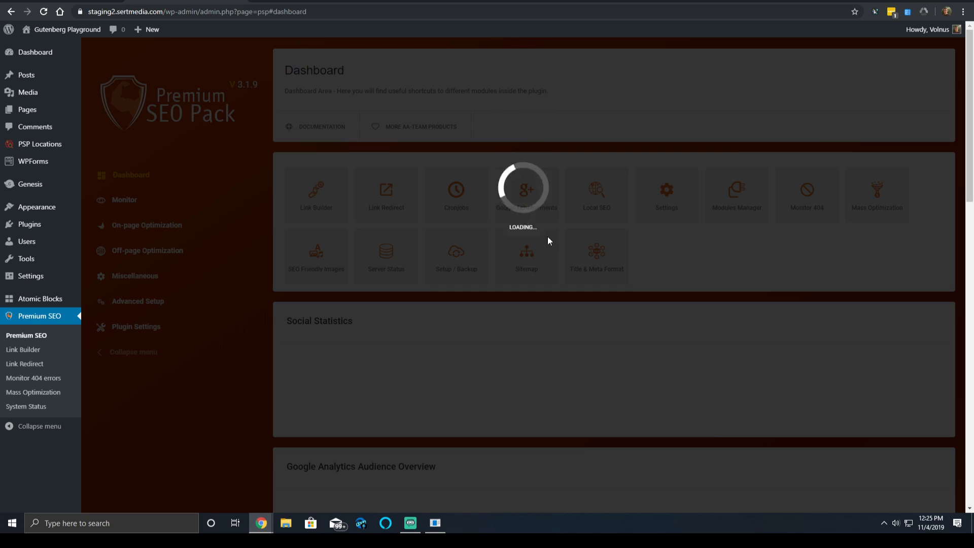
scroll(418, 265, "down", 3)
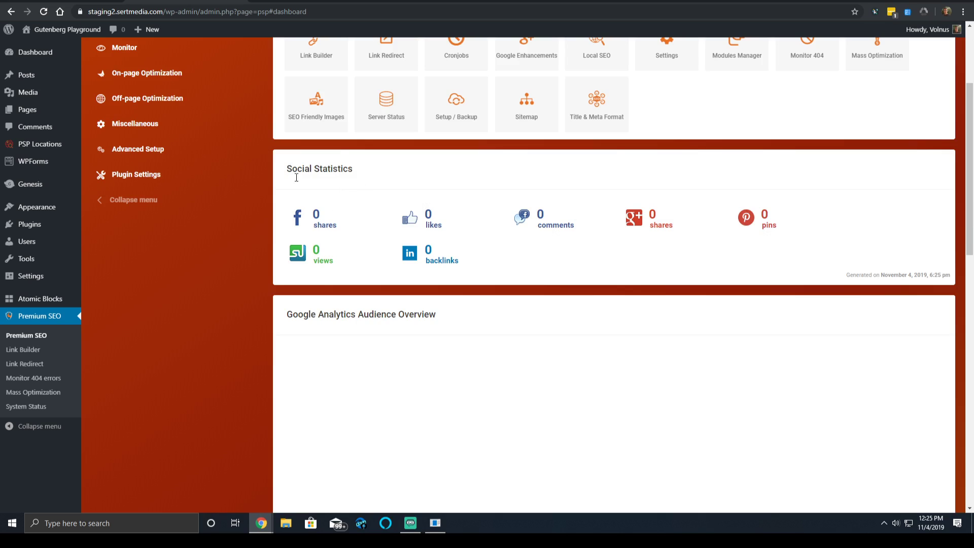
scroll(272, 253, "down", 1)
scroll(419, 217, "down", 3)
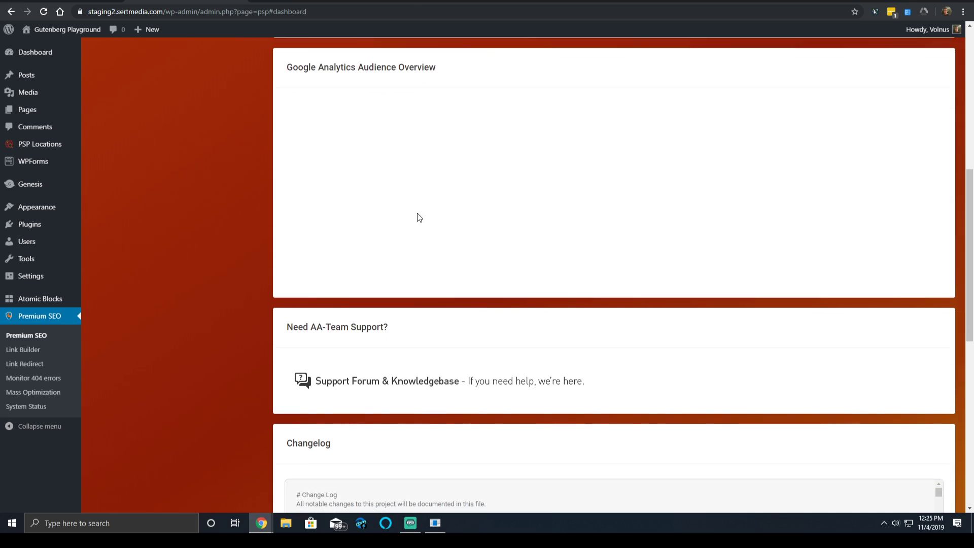
scroll(418, 217, "down", 2)
scroll(533, 130, "down", 3)
scroll(489, 307, "down", 5)
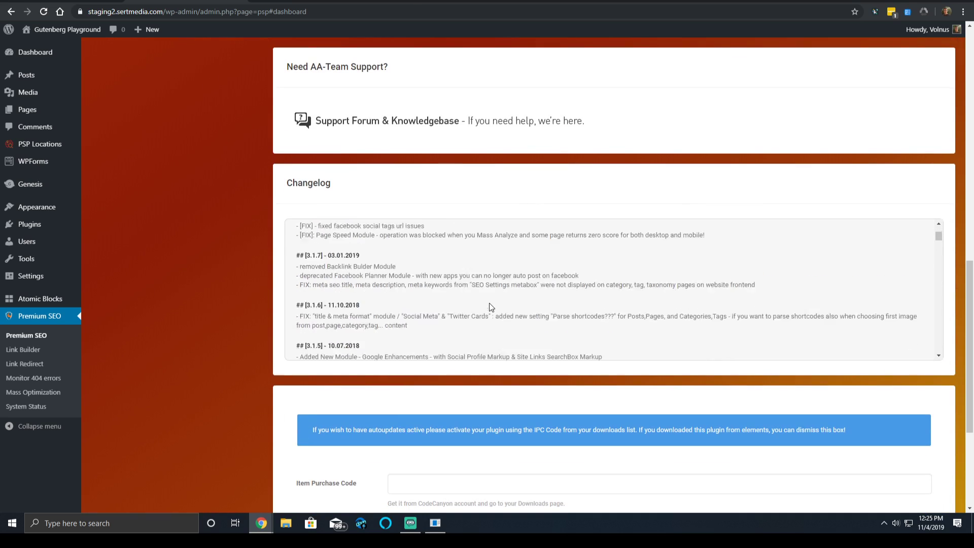
scroll(489, 307, "down", 1)
scroll(418, 319, "down", 3)
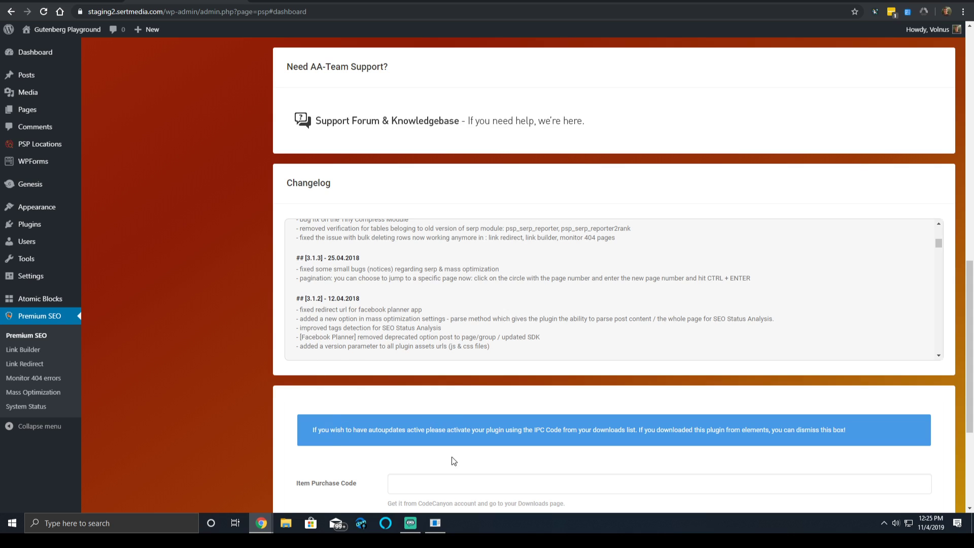
View the plugin activation form with its Item Purchase Code field, and return to the Dashboard's module shortcuts
left_click(461, 489)
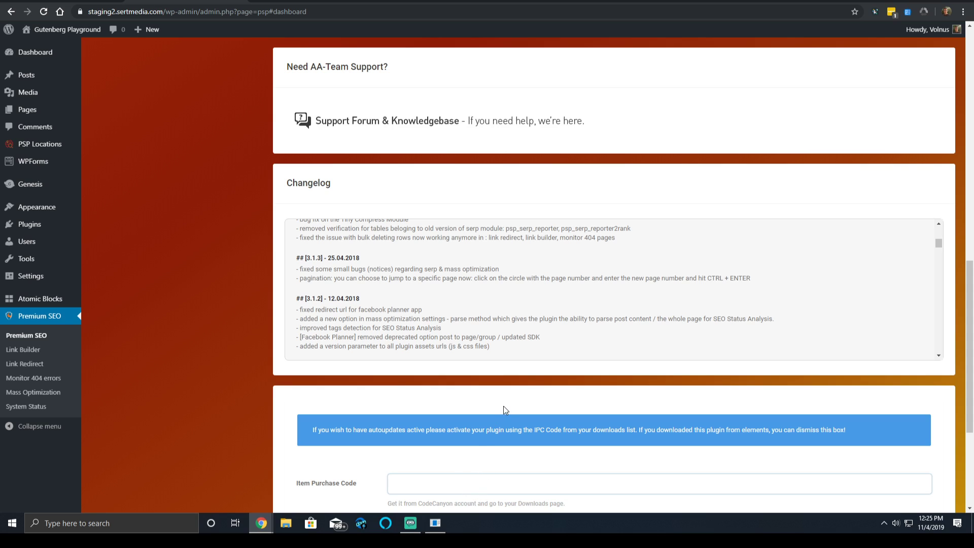
scroll(508, 409, "up", 3)
scroll(325, 452, "down", 5)
scroll(242, 434, "down", 5)
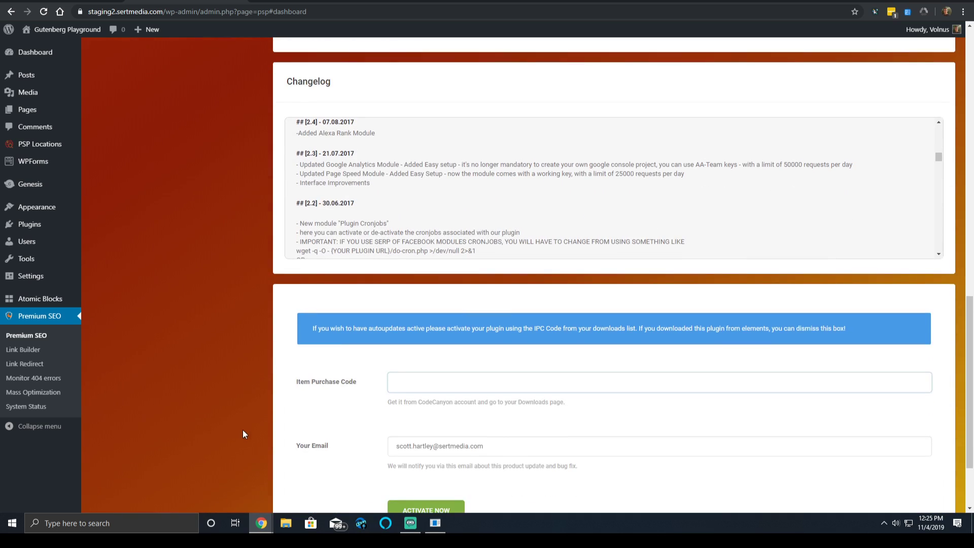
scroll(242, 434, "down", 2)
scroll(344, 323, "up", 15)
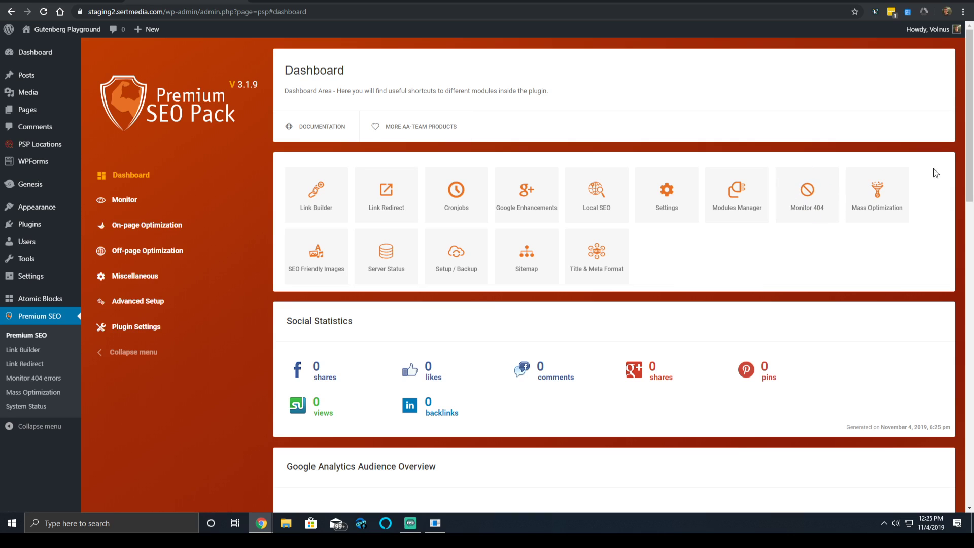
View the entries under Monitor, and collapse the plugin's own navigation to icons
left_click(115, 198)
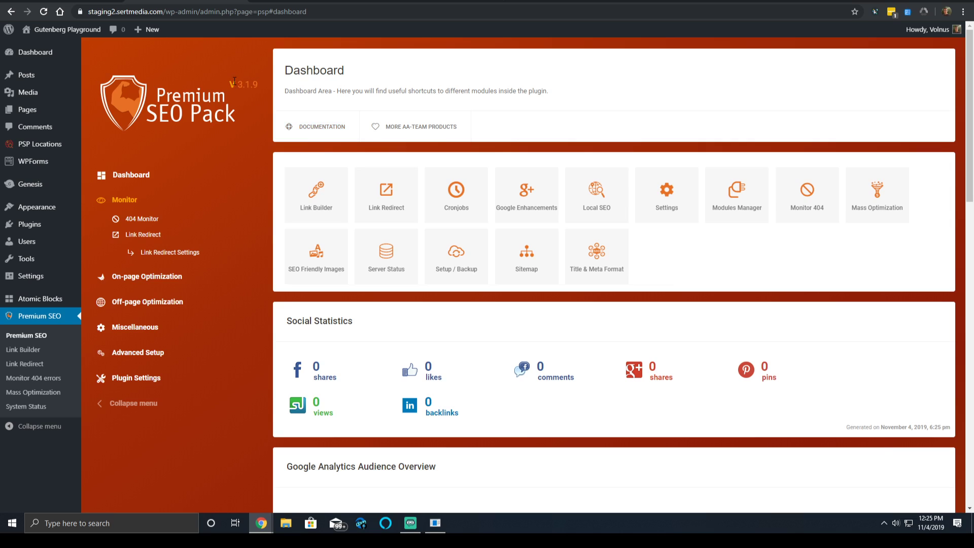
left_click_drag(236, 84, 252, 85)
triple_click(255, 84)
left_click(132, 411)
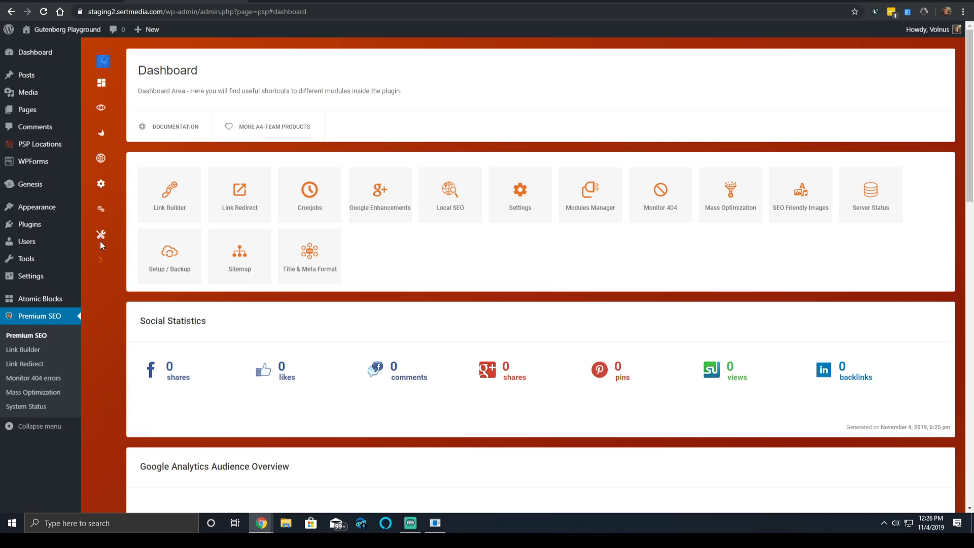
Collapse both the WordPress admin menu and the plugin's own navigation to icons
left_click_drag(101, 245, 101, 260)
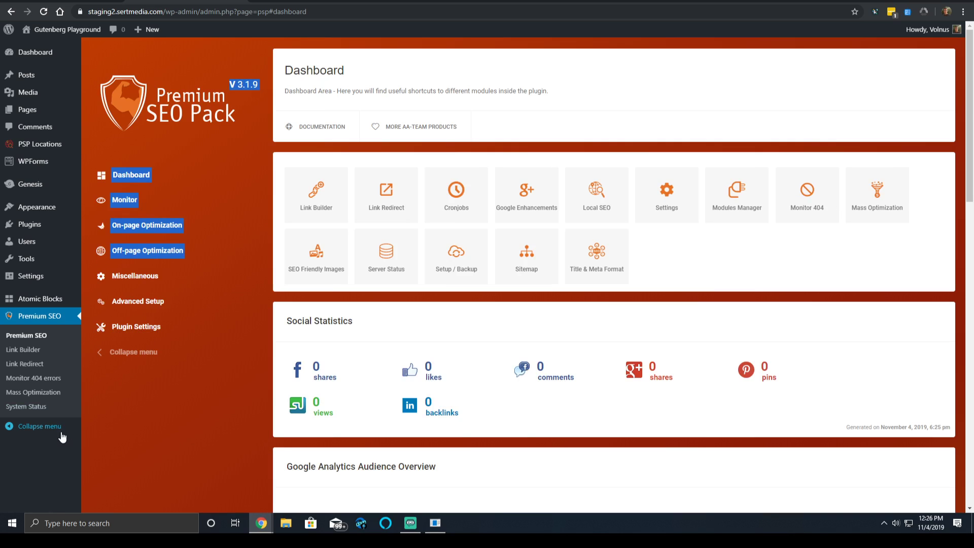
left_click(53, 427)
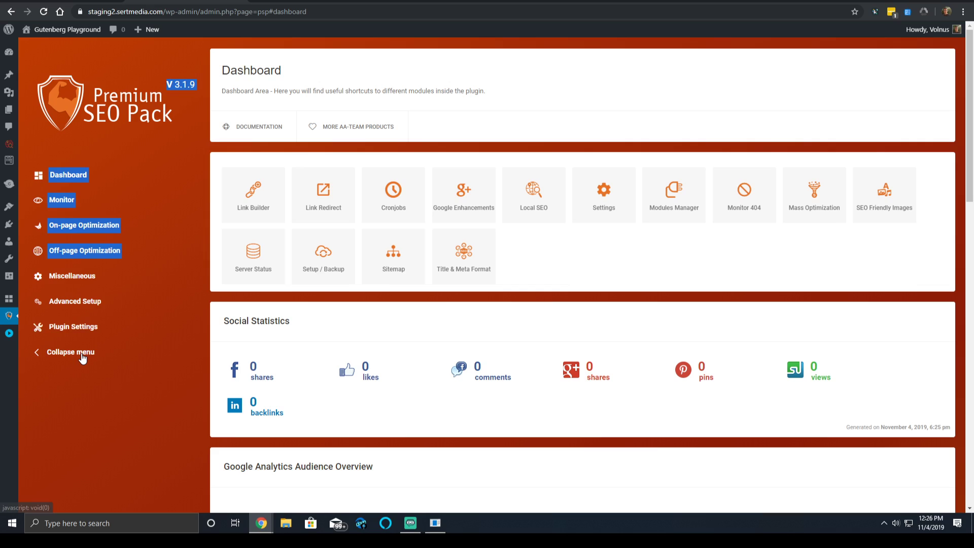
left_click(81, 353)
Read through the Dashboard's Changelog, from the older 2.x releases up to the newest entry
scroll(223, 125, "down", 13)
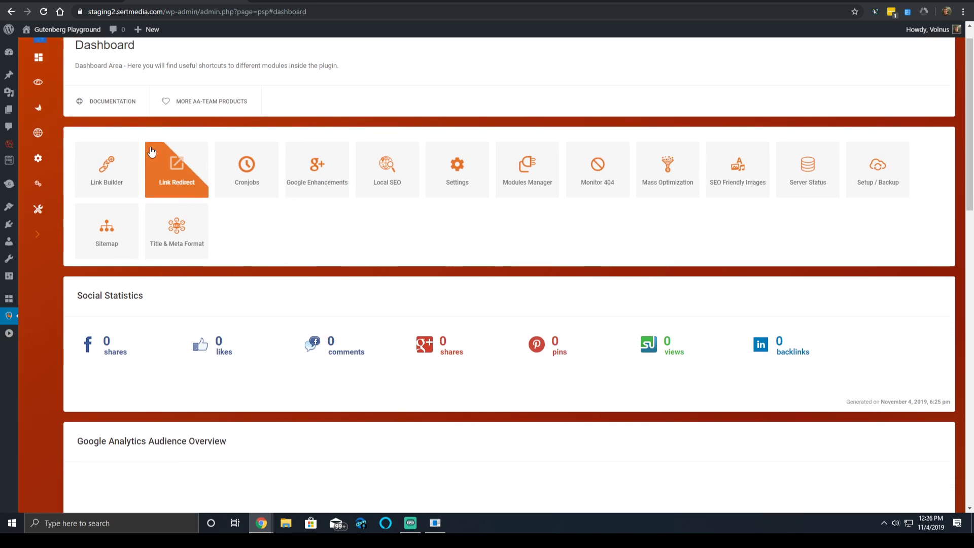
scroll(225, 263, "down", 5)
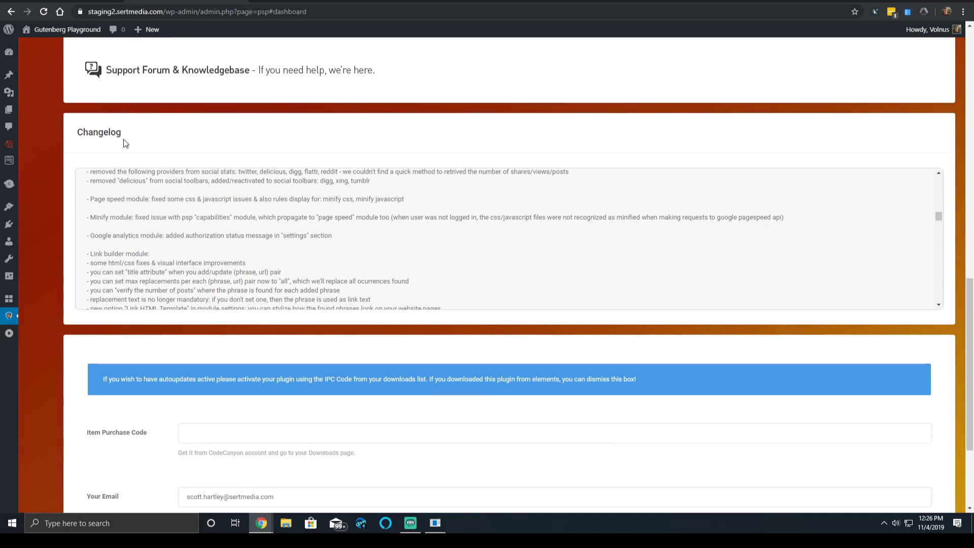
scroll(185, 120, "up", 5)
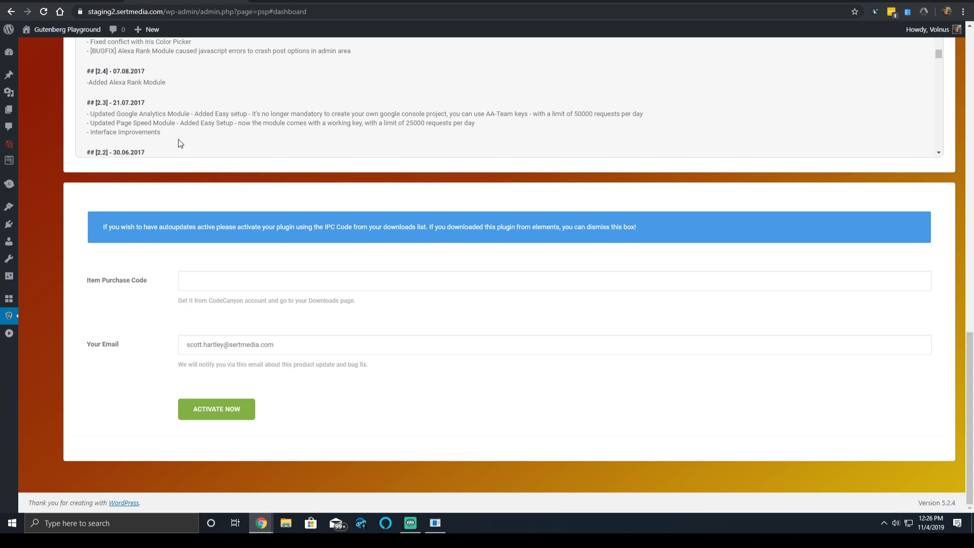
scroll(178, 139, "up", 2)
scroll(178, 139, "down", 1)
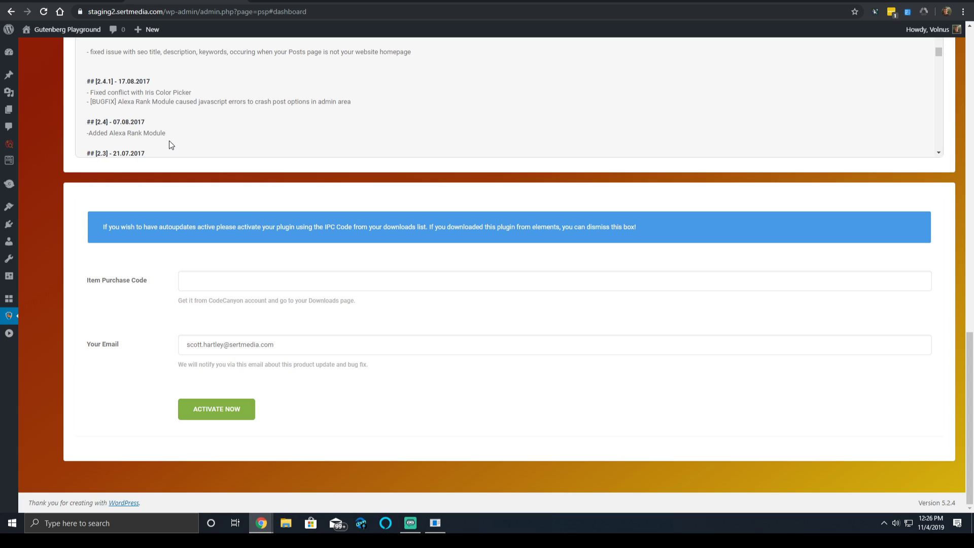
scroll(163, 138, "up", 2)
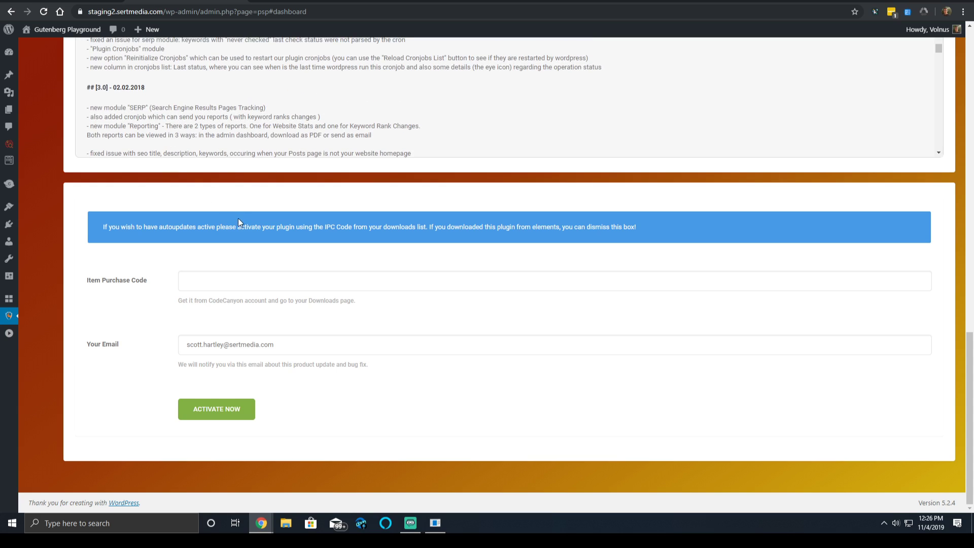
scroll(238, 218, "up", 1)
scroll(267, 168, "down", 1)
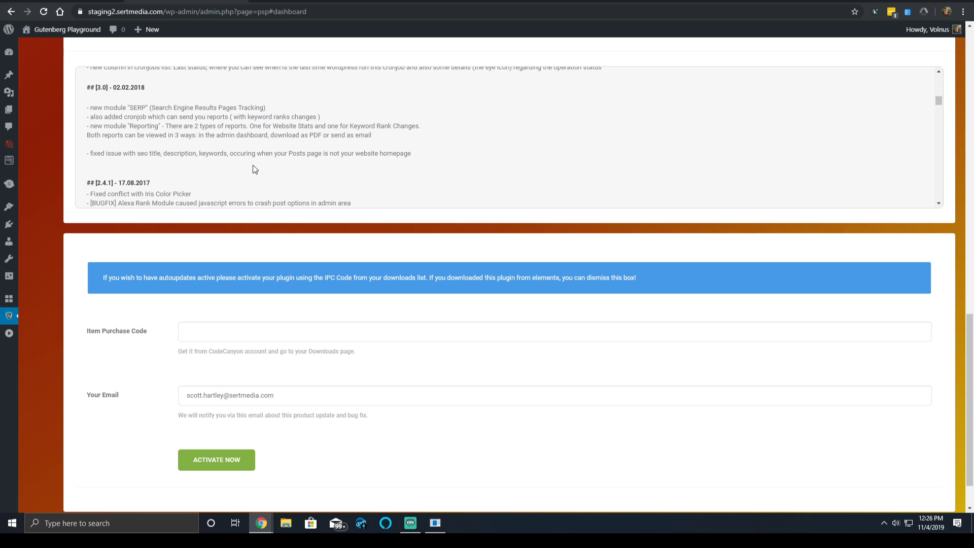
scroll(254, 168, "up", 10)
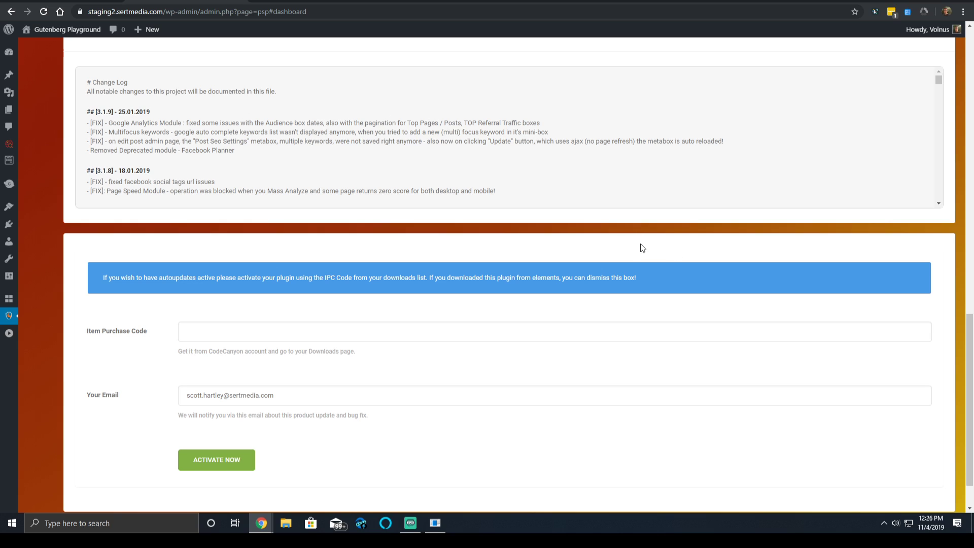
Highlight the changelog lines on Facebook social tags, the Page Speed Module and the removed Facebook Planner, one after another
scroll(285, 175, "down", 1)
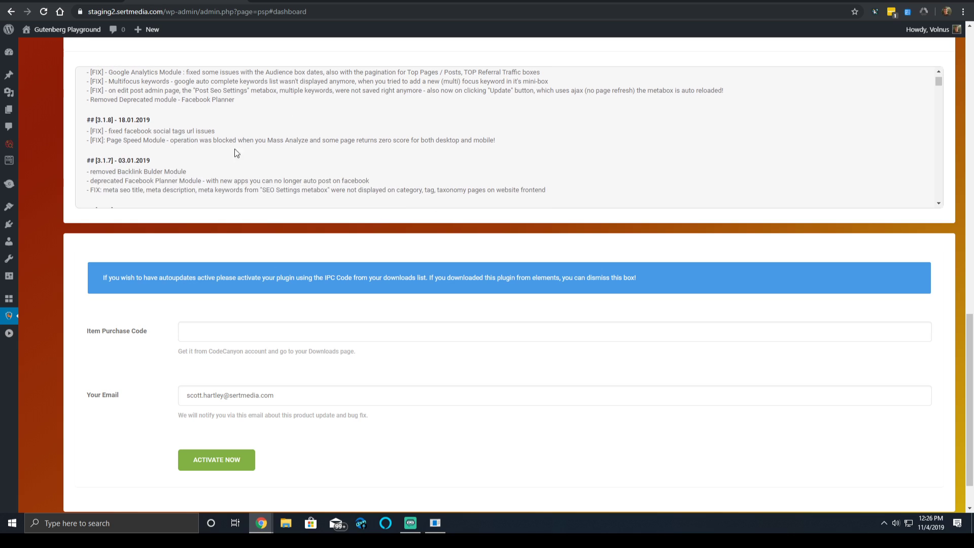
triple_click(176, 132)
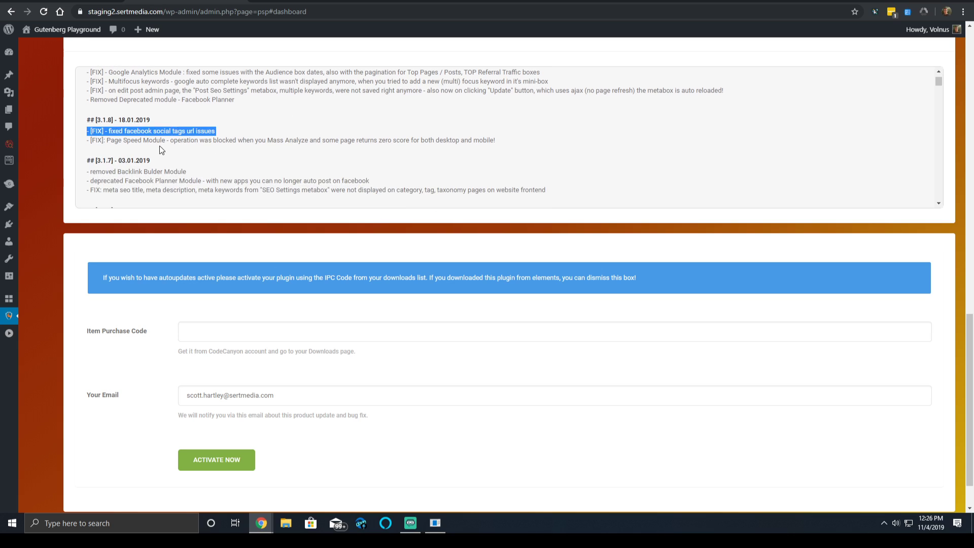
triple_click(154, 142)
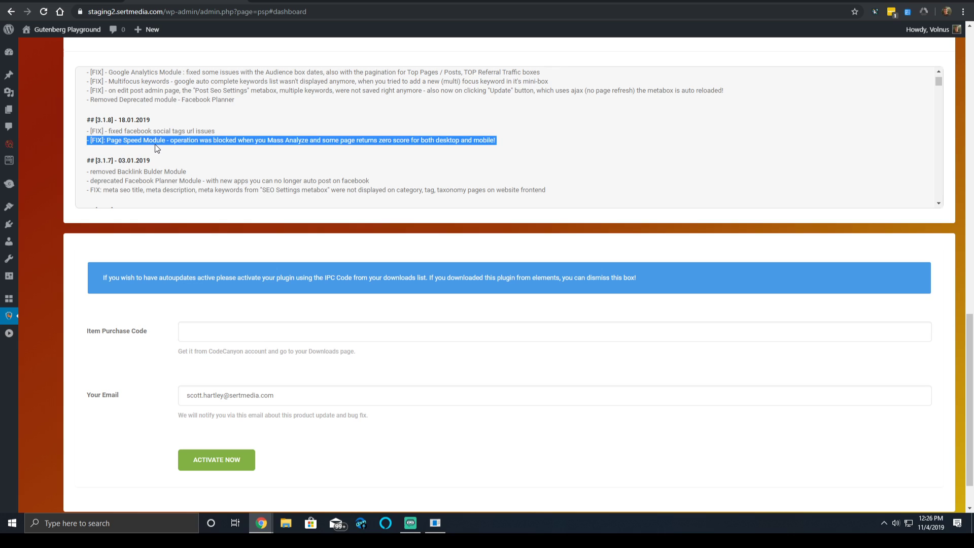
triple_click(164, 100)
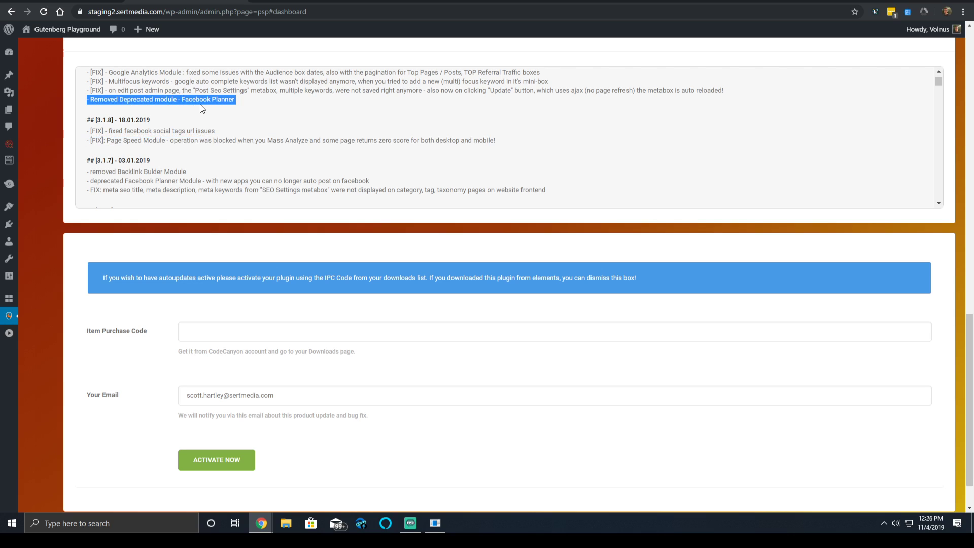
scroll(201, 108, "up", 1)
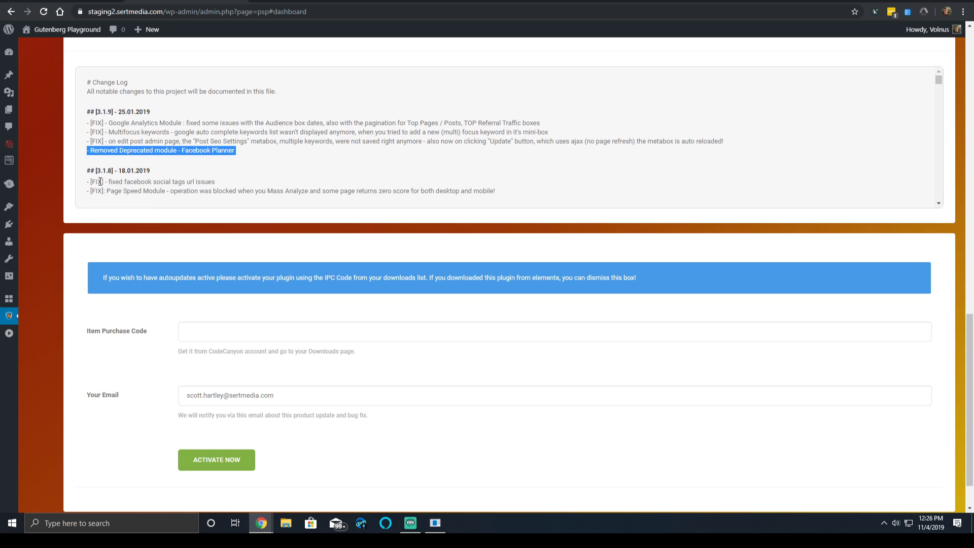
Expand the plugin's navigation, open the Modules Manager and activate the deprecated Facebook Planner module
scroll(66, 157, "up", 5)
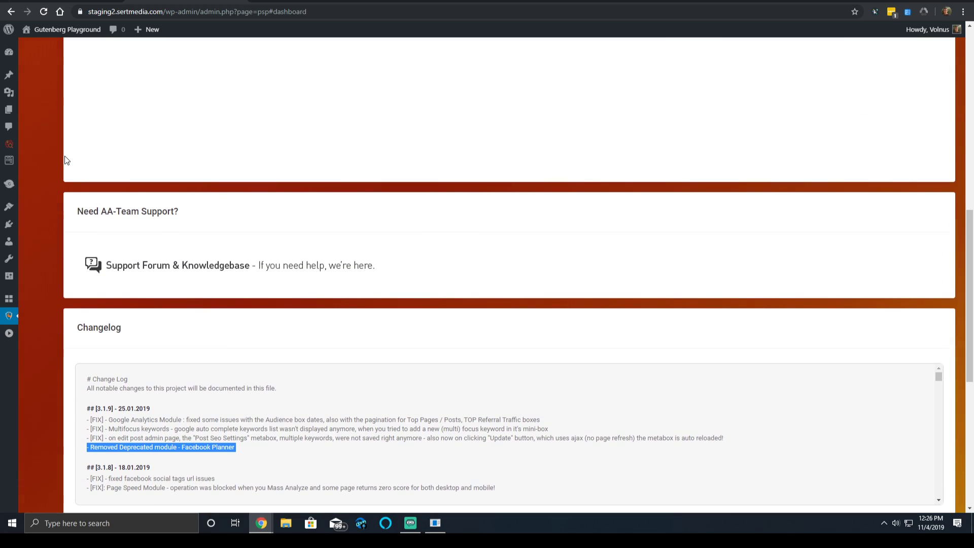
scroll(65, 160, "up", 8)
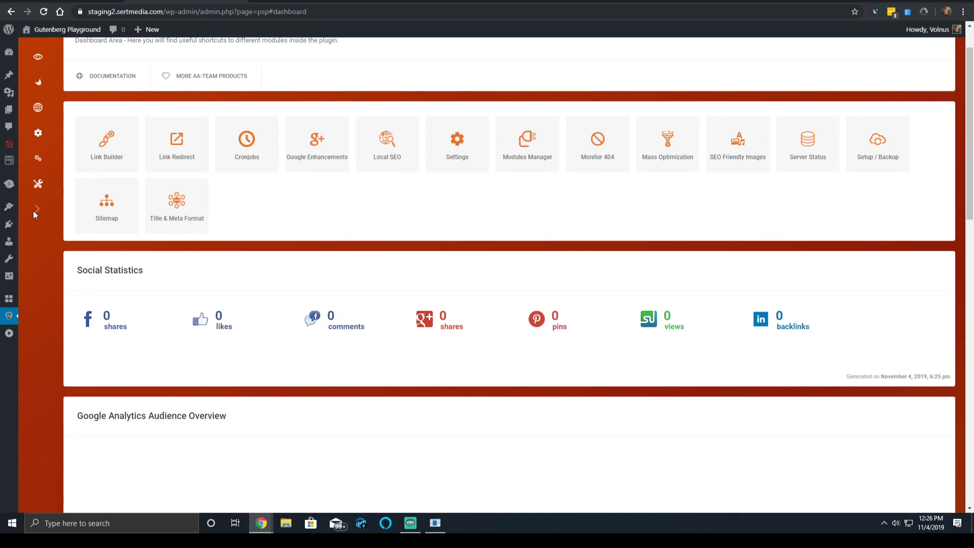
left_click(34, 210)
left_click(73, 279)
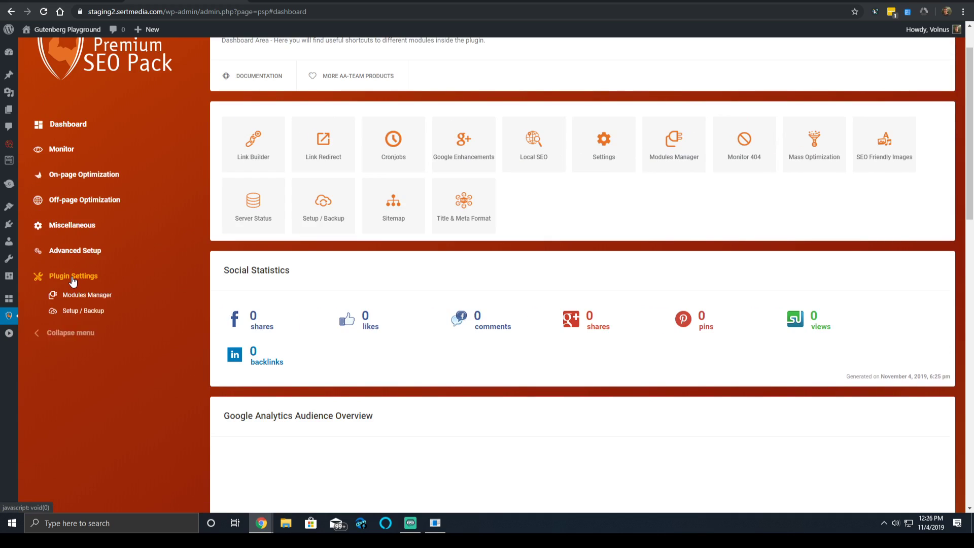
left_click(76, 295)
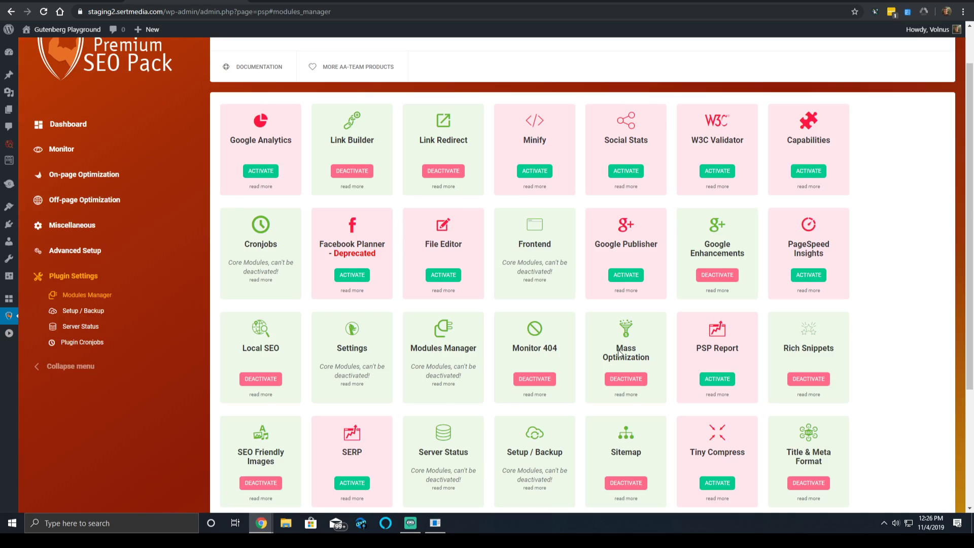
left_click(345, 275)
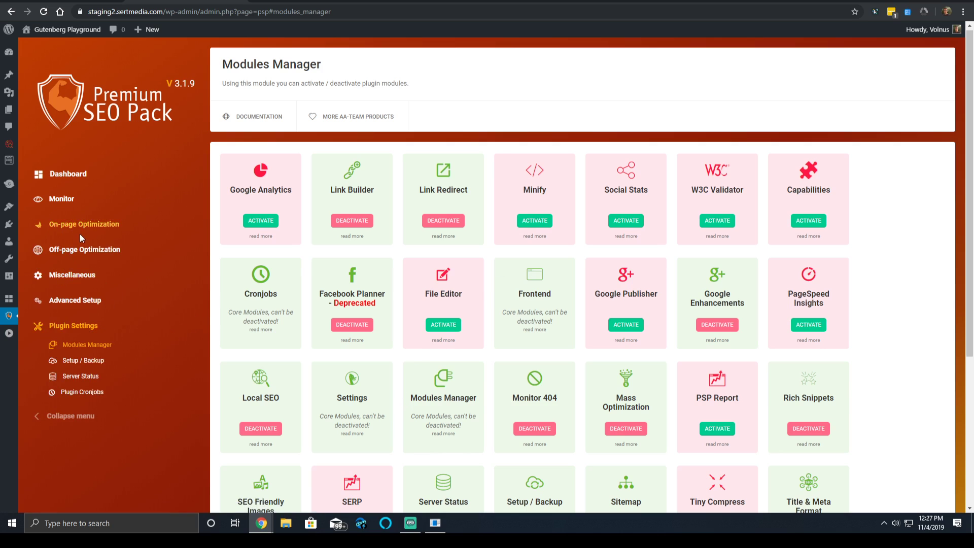
Check the entries under Off-page Optimization, Miscellaneous, Advanced Setup, On-page Optimization and Monitor
left_click_drag(81, 248, 85, 253)
left_click(84, 250)
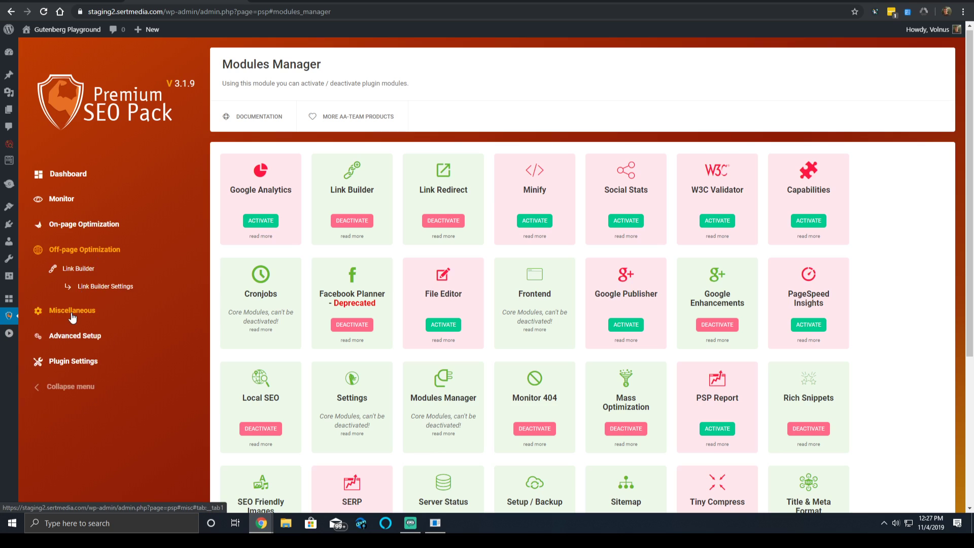
left_click(71, 308)
left_click(72, 333)
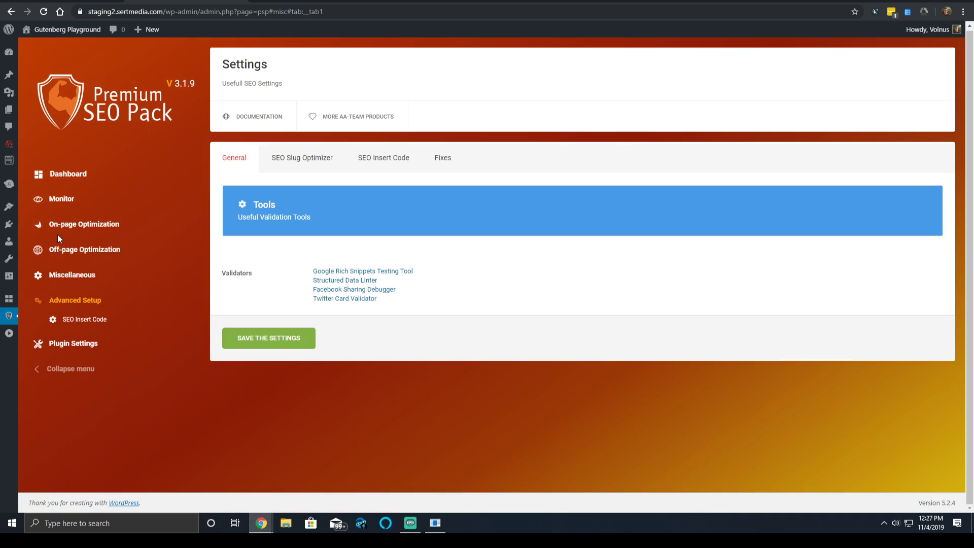
left_click(68, 219)
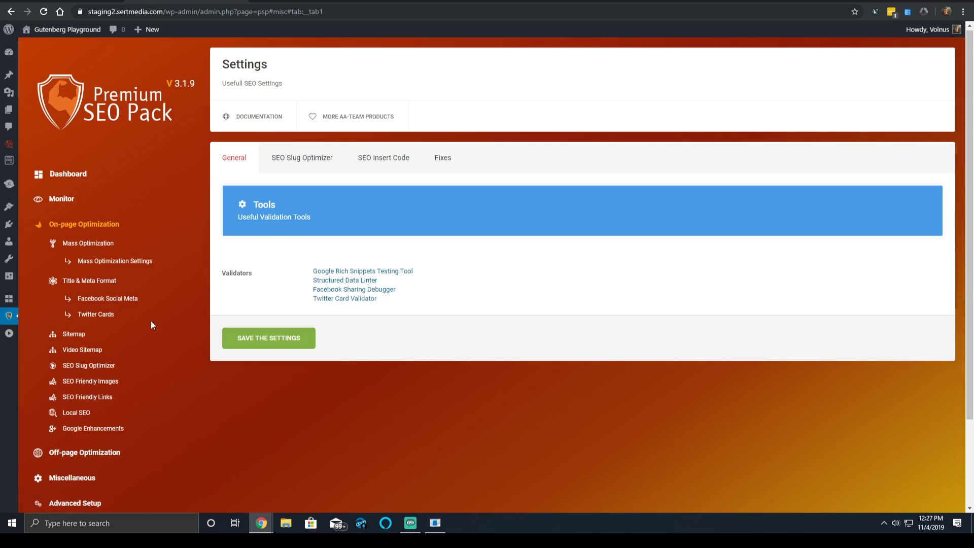
left_click(62, 202)
Return to the Dashboard's Changelog and highlight each of the three version 3.1.7 entries while reading them
left_click(66, 175)
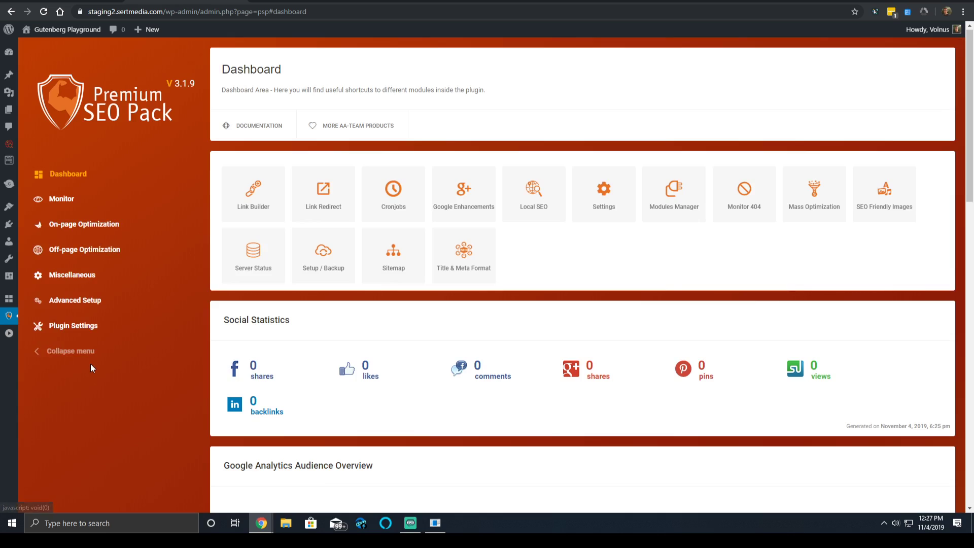
scroll(440, 241, "down", 3)
scroll(440, 241, "down", 15)
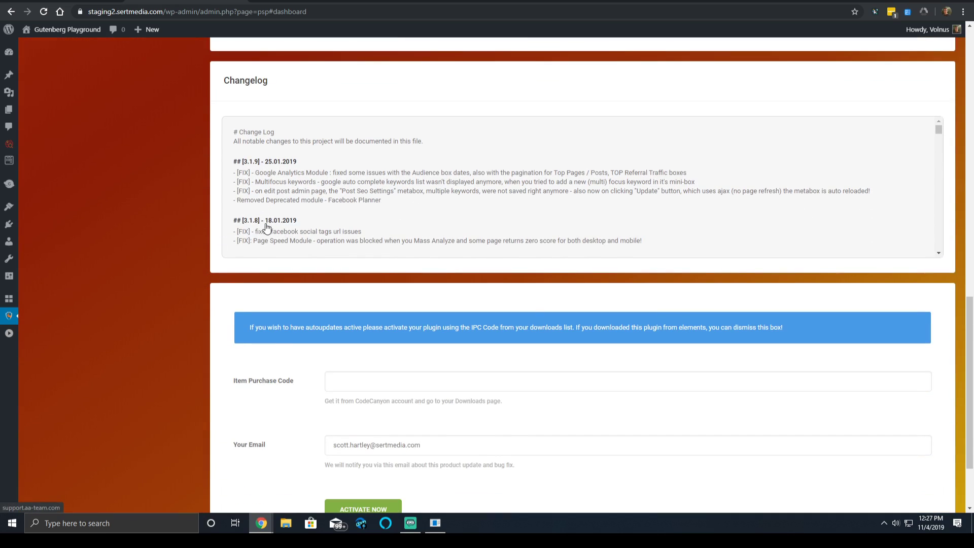
scroll(313, 241, "down", 2)
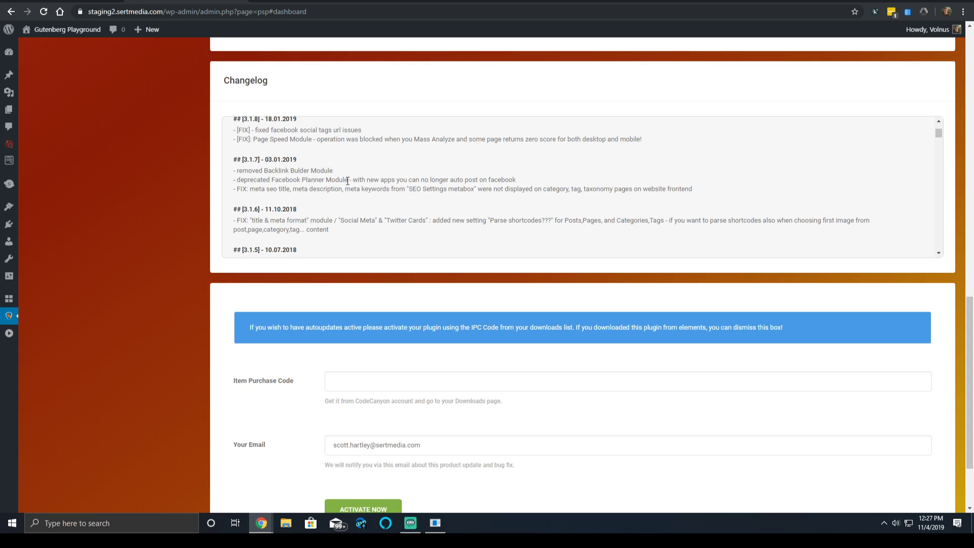
triple_click(323, 171)
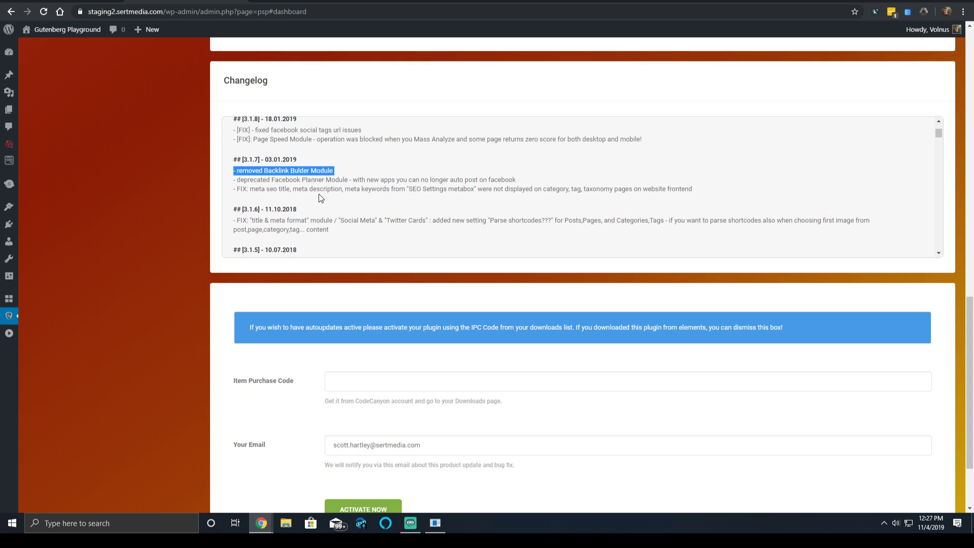
triple_click(342, 180)
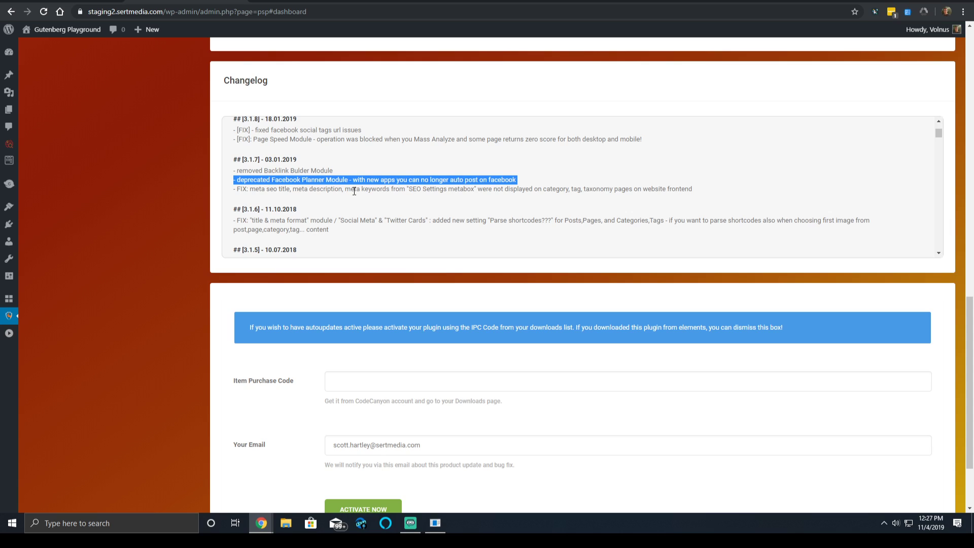
triple_click(354, 189)
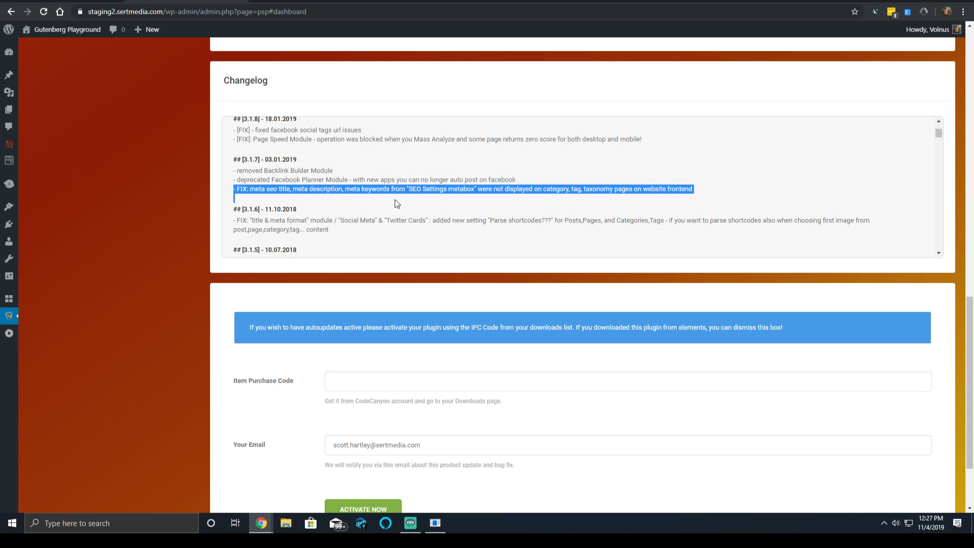
Read the changelog from version 3.1.5 back to 3.0, highlighting the line about the new Google Enhancements module
scroll(396, 201, "down", 2)
scroll(338, 189, "up", 1)
scroll(338, 191, "down", 1)
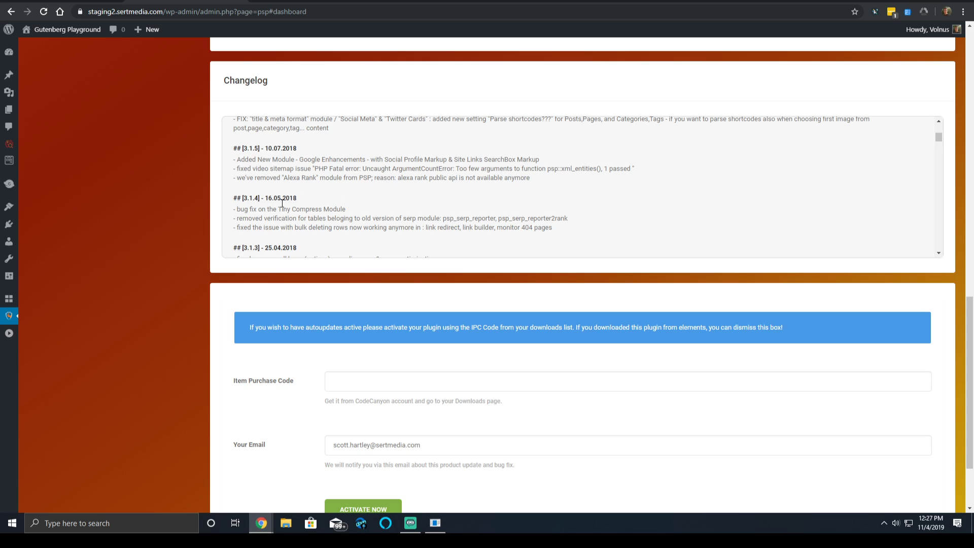
triple_click(368, 157)
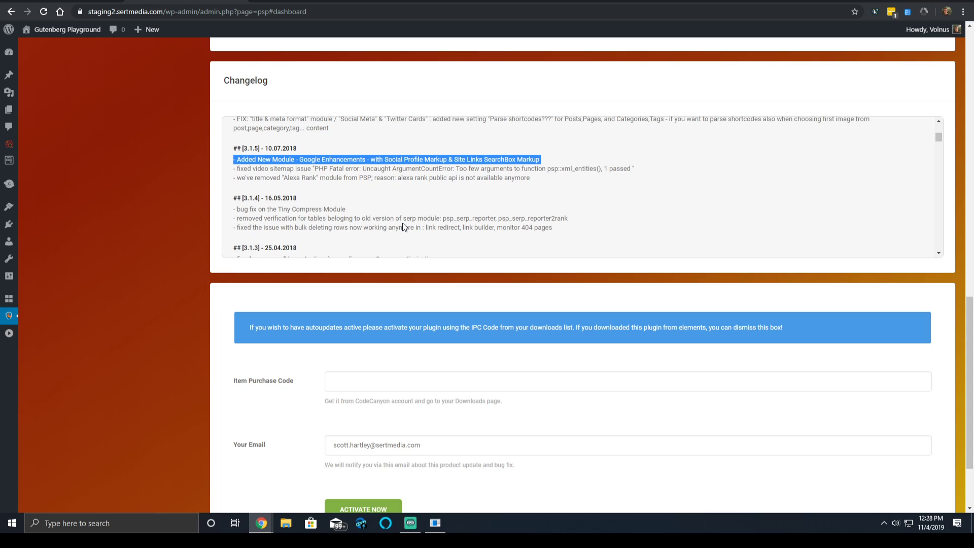
scroll(443, 168, "down", 1)
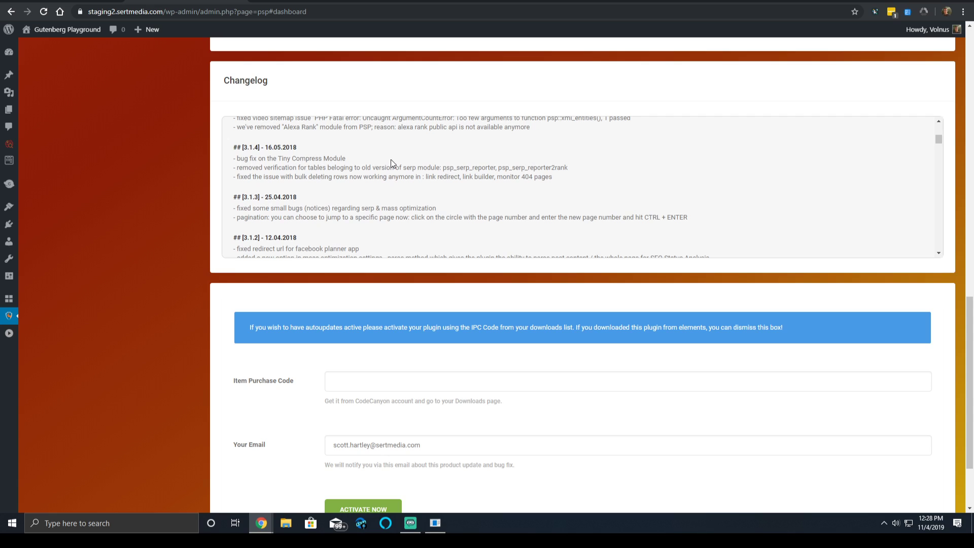
scroll(390, 159, "up", 1)
scroll(393, 159, "down", 4)
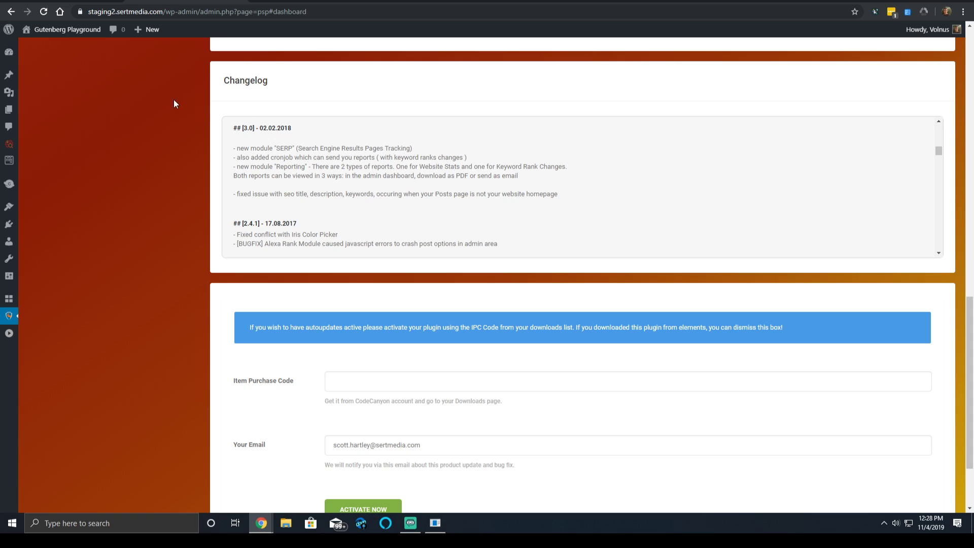
Return to the Dashboard's module shortcuts, and show the plugin navigation and the WordPress admin menu fully expanded
scroll(66, 168, "up", 15)
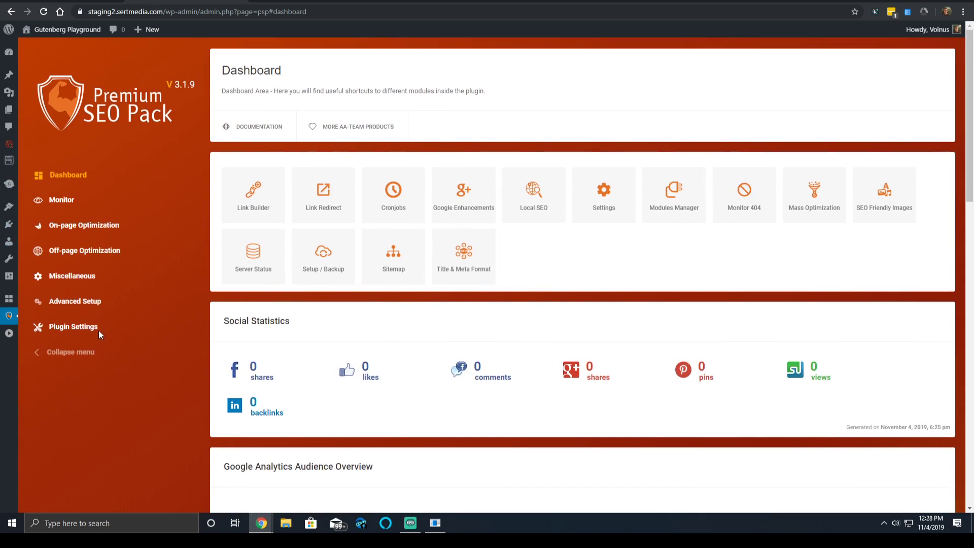
left_click(83, 354)
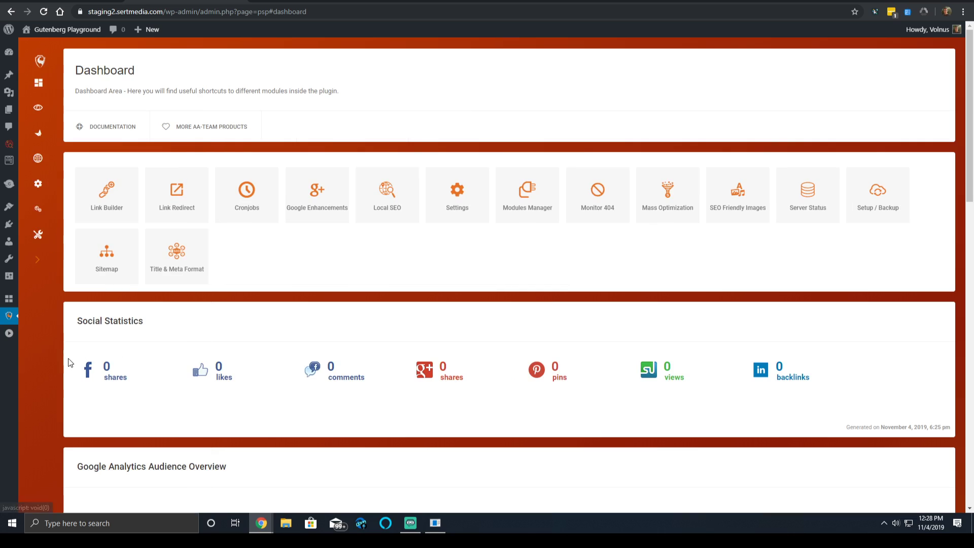
left_click(41, 268)
left_click(9, 333)
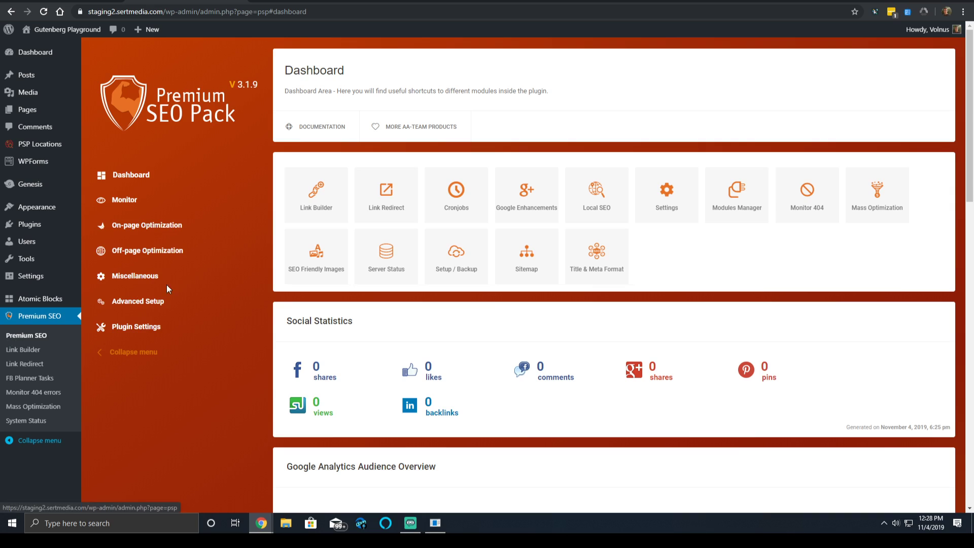
Review the Dashboard's Social Statistics and Google Analytics Audience Overview sections, highlighting their contents while reading
scroll(623, 297, "down", 2)
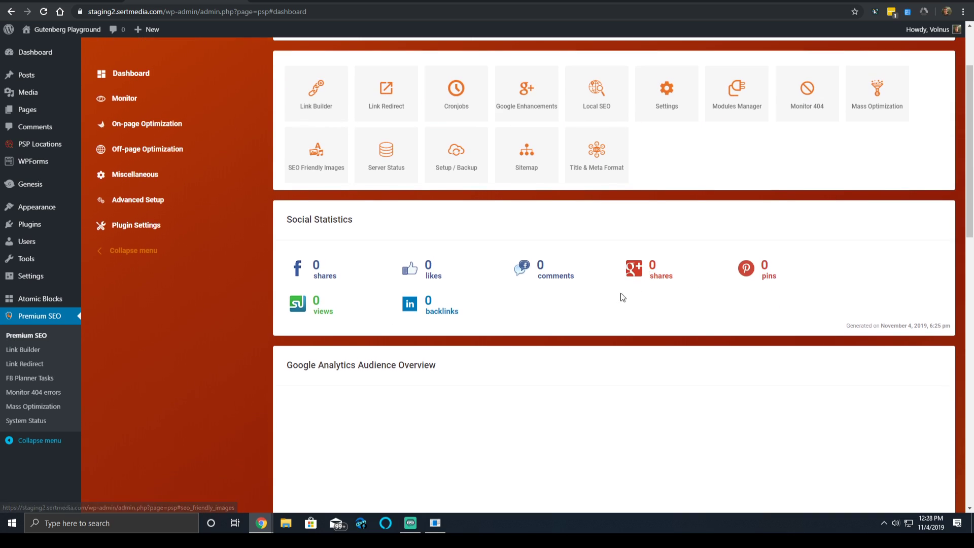
scroll(623, 297, "down", 1)
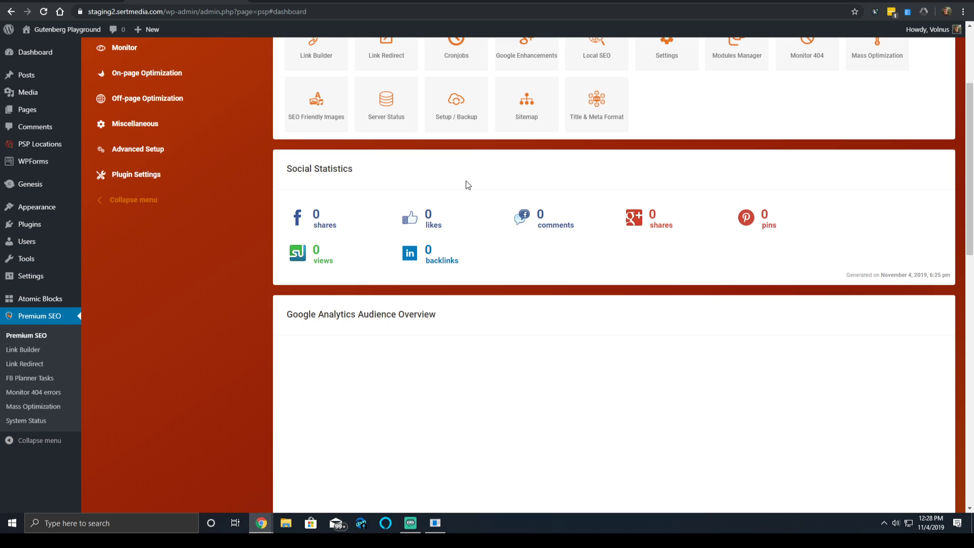
left_click_drag(542, 225, 755, 218)
left_click(622, 187)
left_click_drag(469, 220, 615, 365)
left_click(431, 371)
left_click_drag(466, 353, 634, 325)
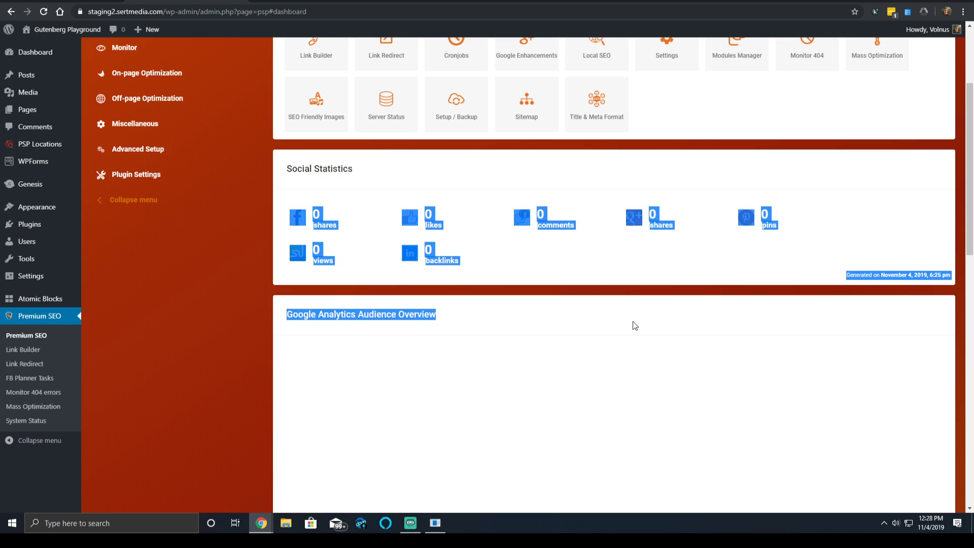
left_click(393, 248)
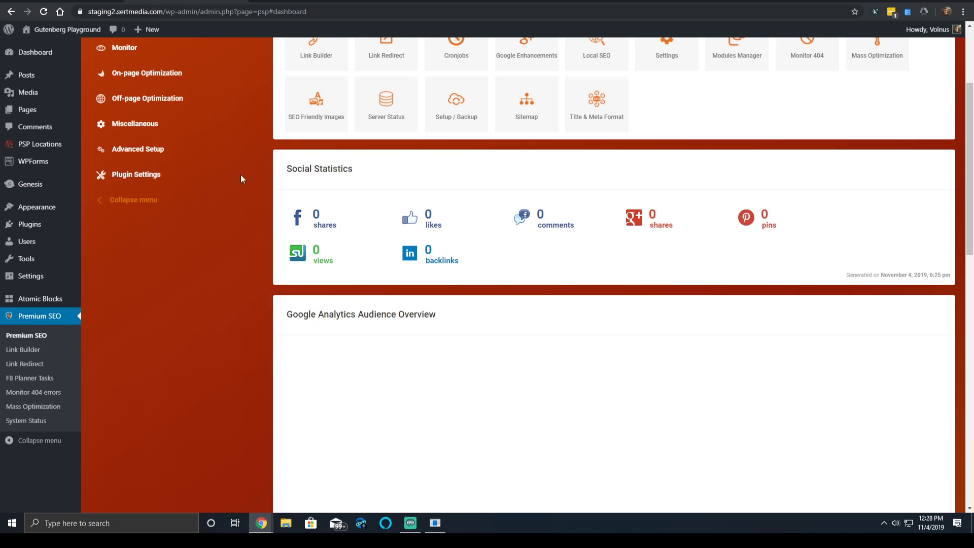
Check the FB Planner Tasks page's configuration error and follow its link to the Facebook Planner module setup
left_click(30, 379)
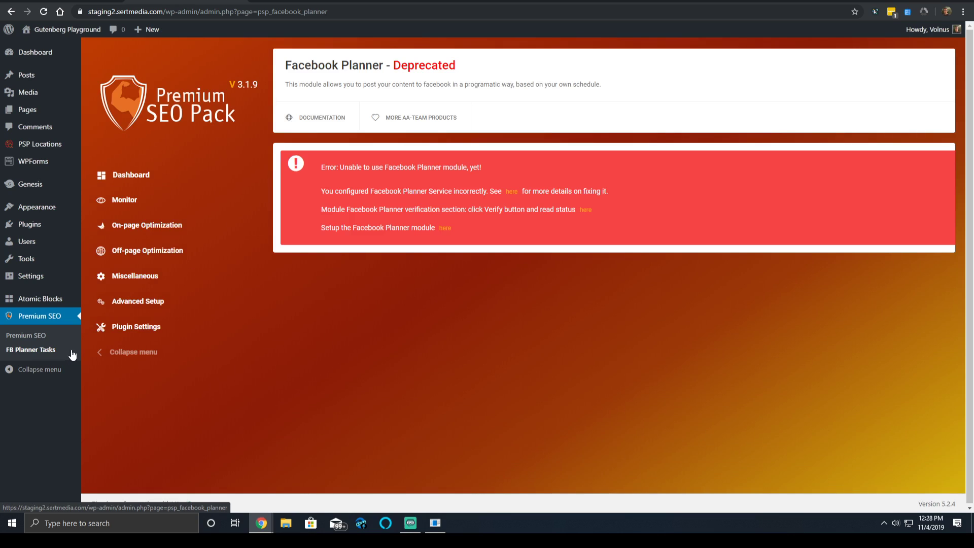
left_click_drag(377, 157, 391, 187)
left_click(405, 211)
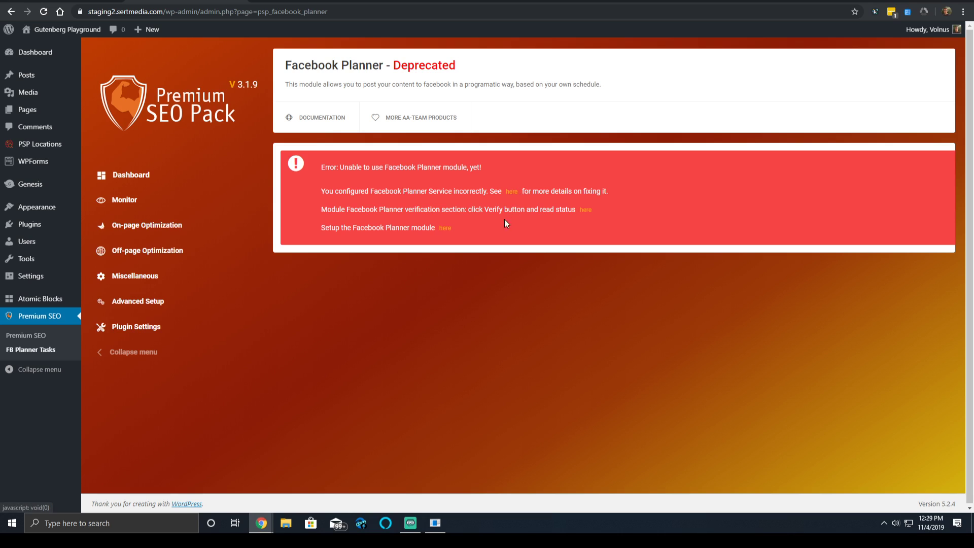
left_click(445, 228)
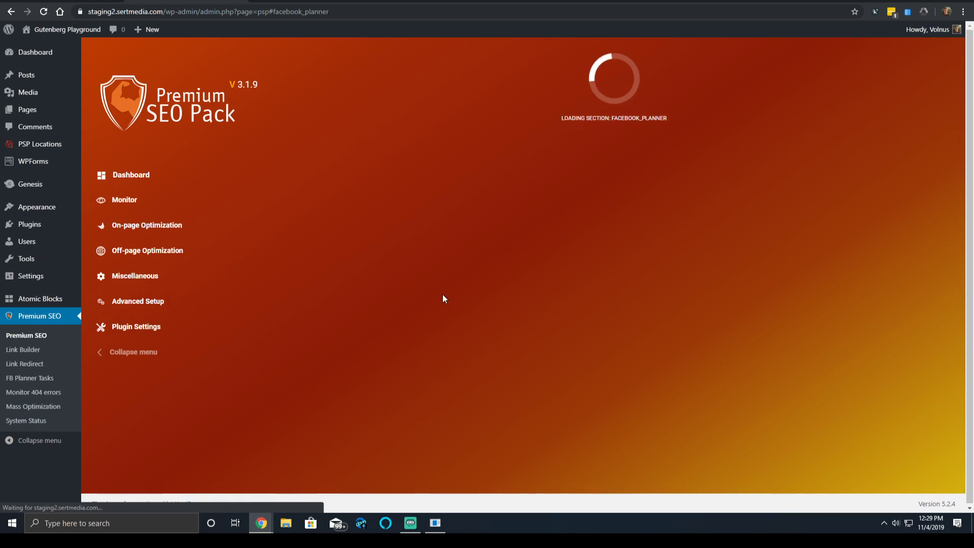